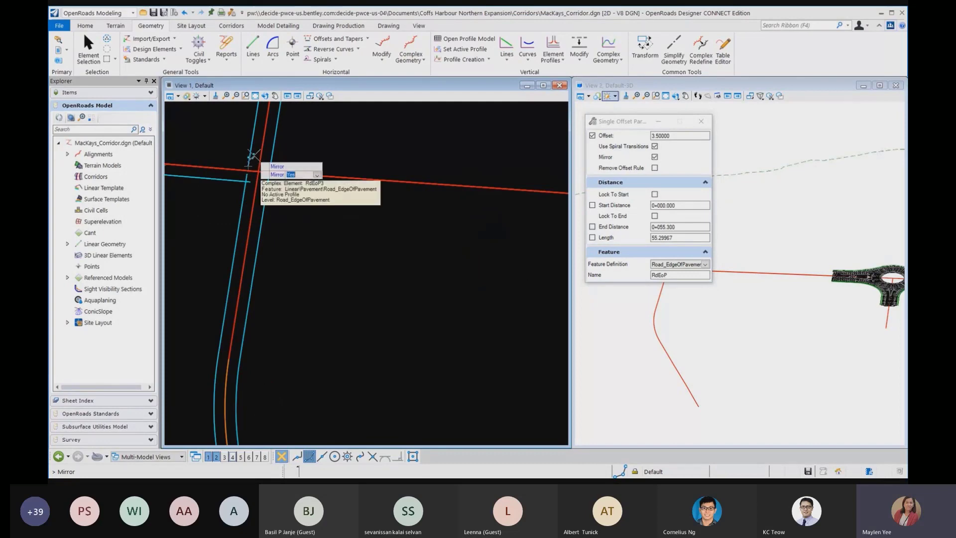
Offset the crossing road's centreline by 5.25 m, mirrored, to create Road_EdgeOfPavement lines from the intersection to the roundabout.
{"action": "type", "text": "5.25"}
{"action": "key", "text": "Return"}
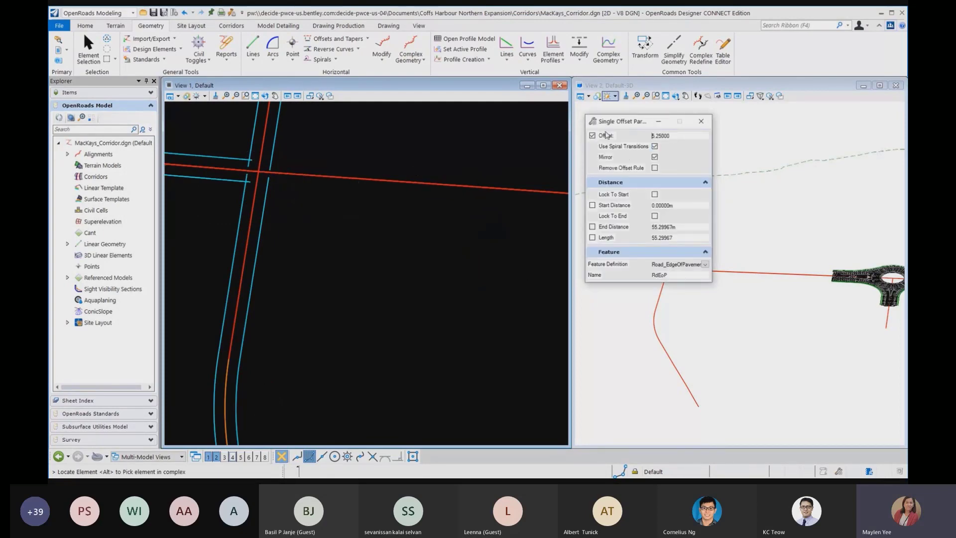
{"action": "left_click", "coordinate": [277, 172]}
{"action": "left_click", "coordinate": [263, 189]}
{"action": "scroll", "coordinate": [405, 201], "scroll_direction": "down", "scroll_amount": 2}
{"action": "scroll", "coordinate": [518, 207], "scroll_direction": "up", "scroll_amount": 5}
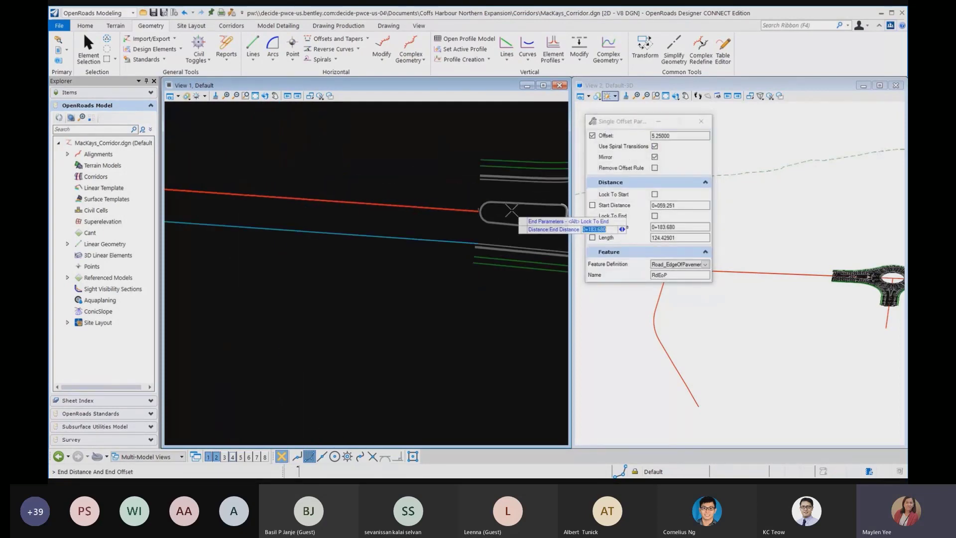
{"action": "left_click", "coordinate": [459, 254]}
{"action": "scroll", "coordinate": [353, 325], "scroll_direction": "down", "scroll_amount": 5}
{"action": "middle_click_drag", "start_coordinate": [417, 291], "coordinate": [480, 263]}
{"action": "left_click", "coordinate": [397, 220]}
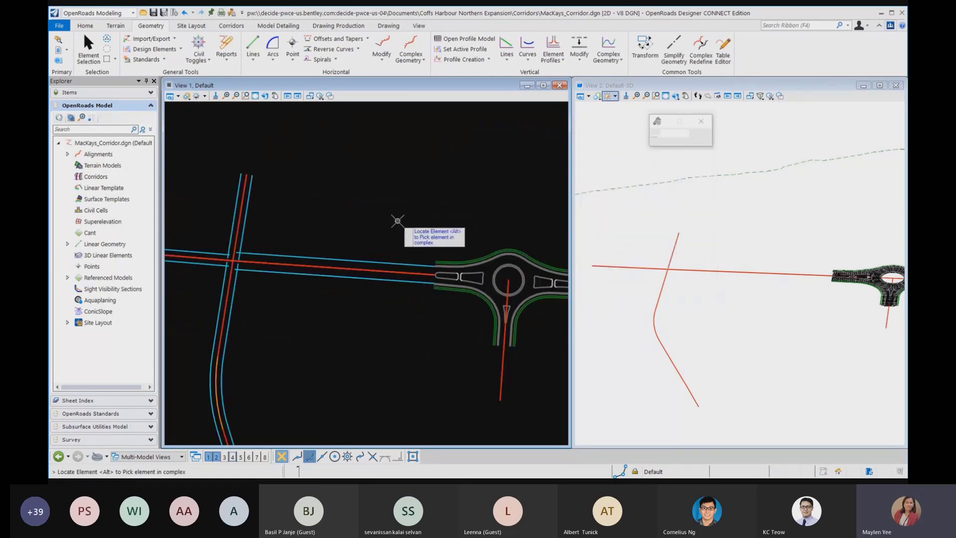
Round the intersection's southeast pavement corner with a 7.5 m radius Simple Arc, trimming both edges.
{"action": "middle_click_drag", "start_coordinate": [265, 336], "coordinate": [300, 262]}
{"action": "scroll", "coordinate": [300, 262], "scroll_direction": "down", "scroll_amount": 1}
{"action": "scroll", "coordinate": [274, 202], "scroll_direction": "up", "scroll_amount": 3}
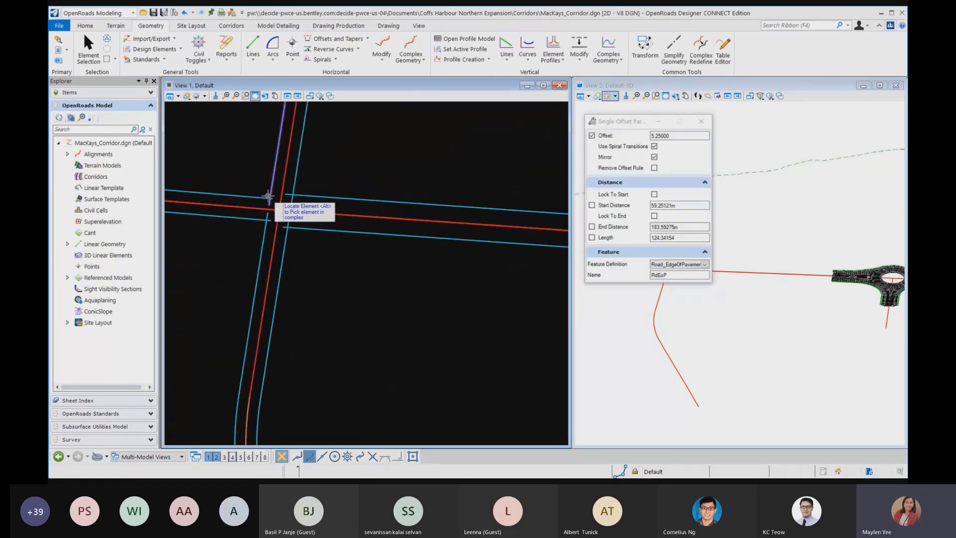
{"action": "left_click", "coordinate": [273, 50]}
{"action": "mouse_move", "coordinate": [398, 128]}
{"action": "left_click", "coordinate": [439, 129]}
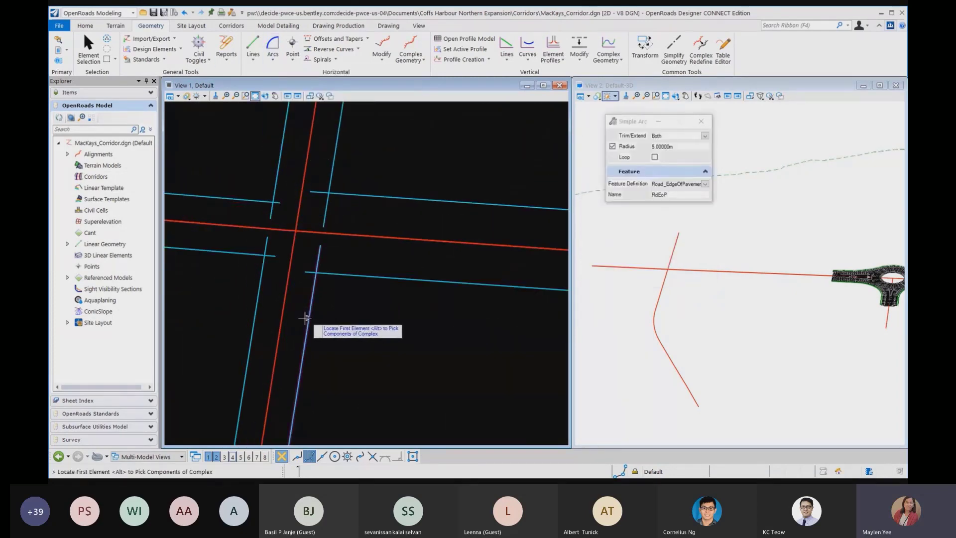
{"action": "left_click", "coordinate": [310, 320]}
{"action": "left_click", "coordinate": [361, 275]}
{"action": "type", "text": "7.50000m"}
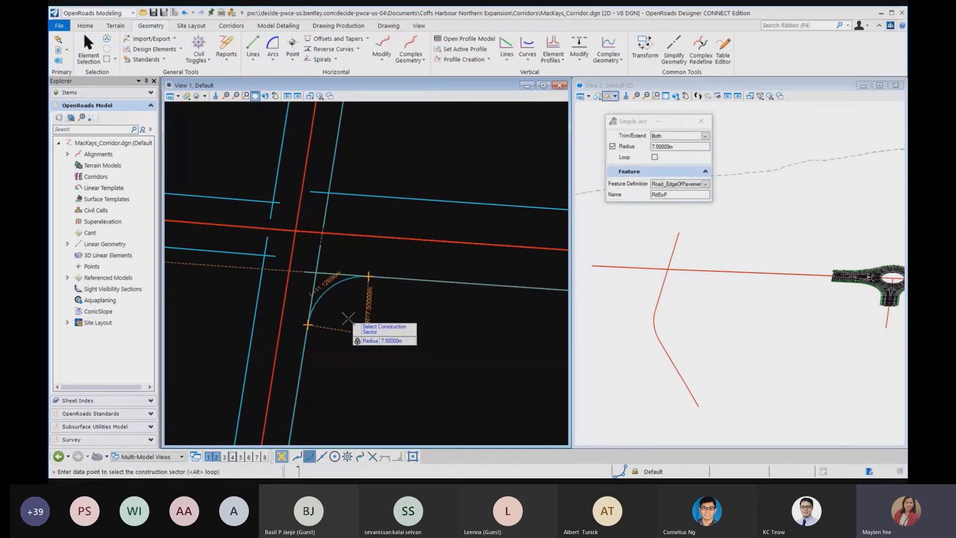
{"action": "left_click", "coordinate": [352, 325]}
Round the northeast and northwest pavement corners of the intersection with 5 m radius arcs.
{"action": "left_click", "coordinate": [365, 196]}
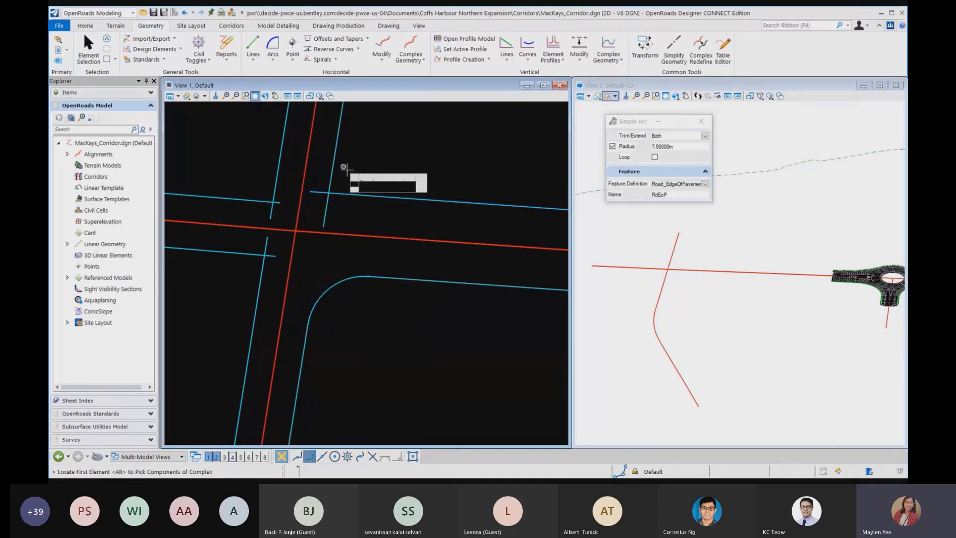
{"action": "left_click", "coordinate": [334, 156]}
{"action": "type", "text": "5"}
{"action": "left_click", "coordinate": [362, 158]}
{"action": "left_click", "coordinate": [362, 159]}
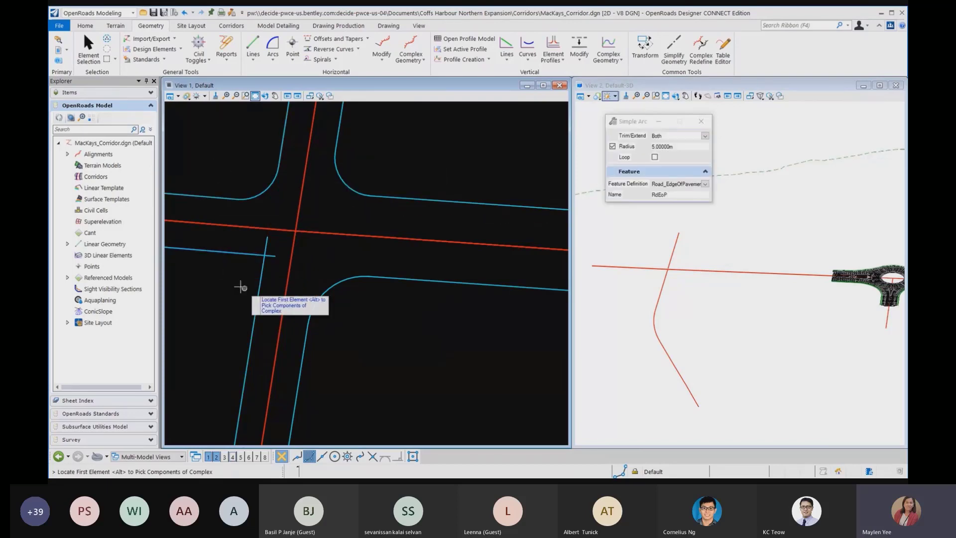
{"action": "scroll", "coordinate": [208, 279], "scroll_direction": "down", "scroll_amount": 3}
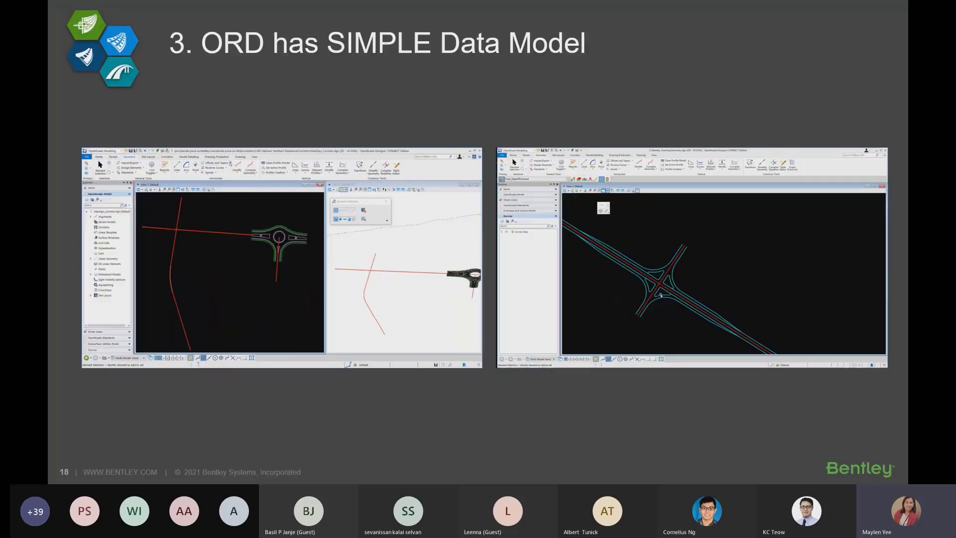
{"action": "left_click", "coordinate": [705, 279]}
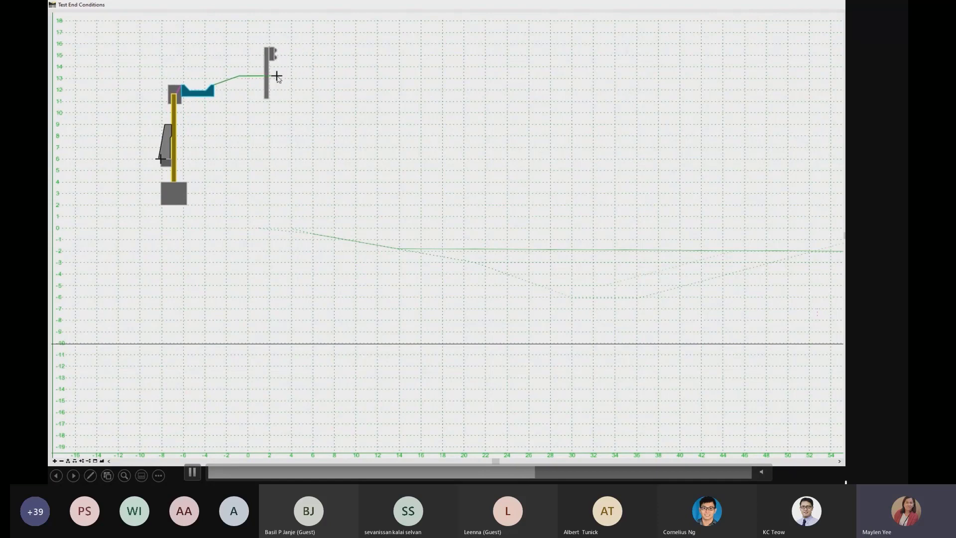
{"action": "left_click_drag", "start_coordinate": [218, 125], "coordinate": [811, 148]}
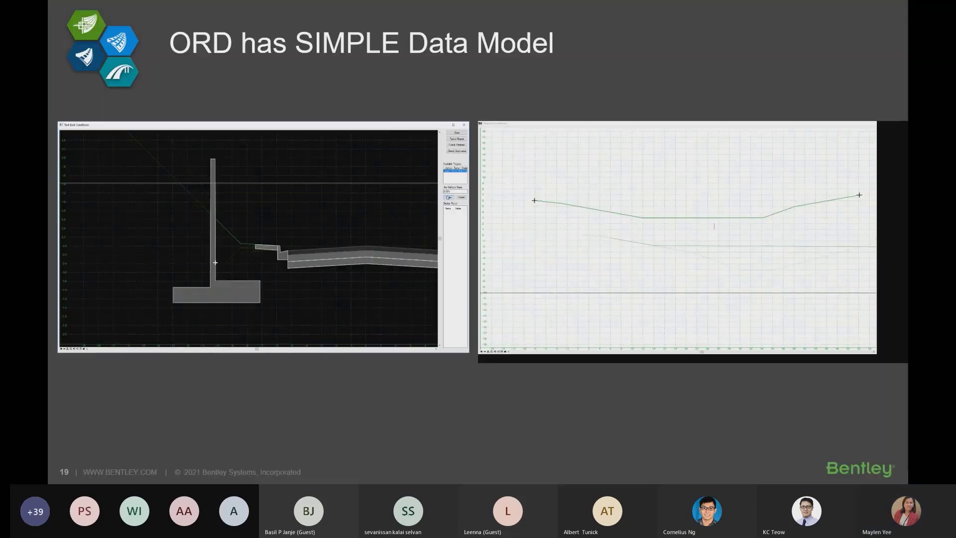
{"action": "key", "text": "Right"}
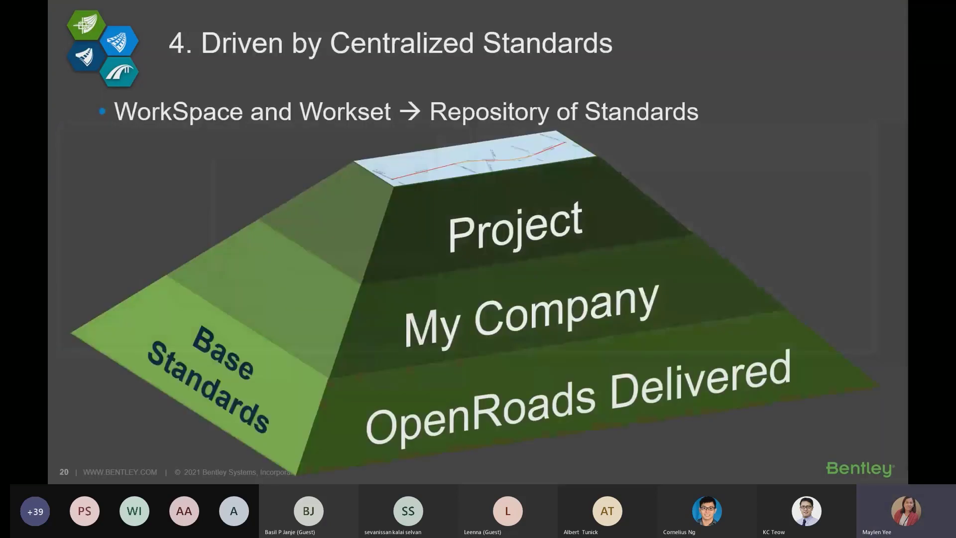
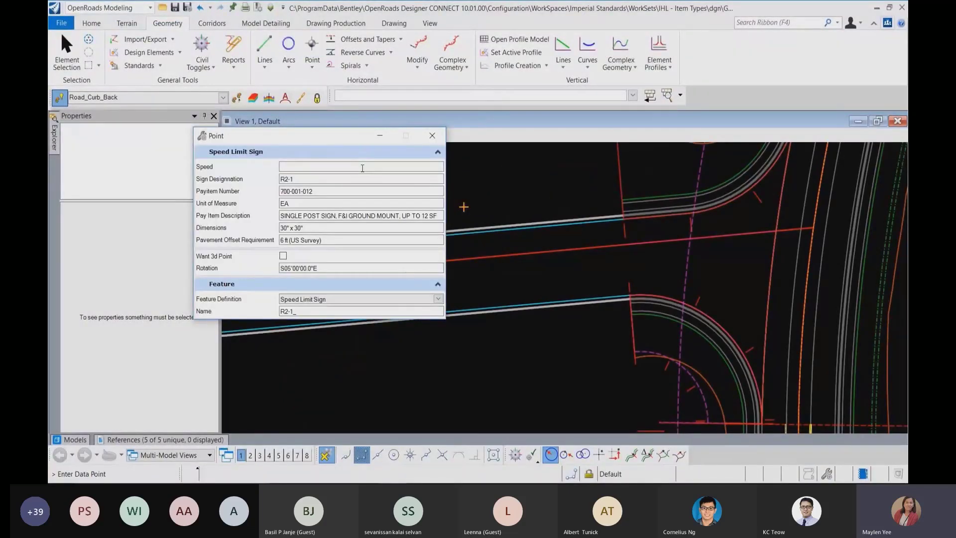
Set the Speed Limit Sign point's speed to 30 and position it by station and a 6 ft offset from the upper road edge.
{"action": "key", "text": "Tab"}
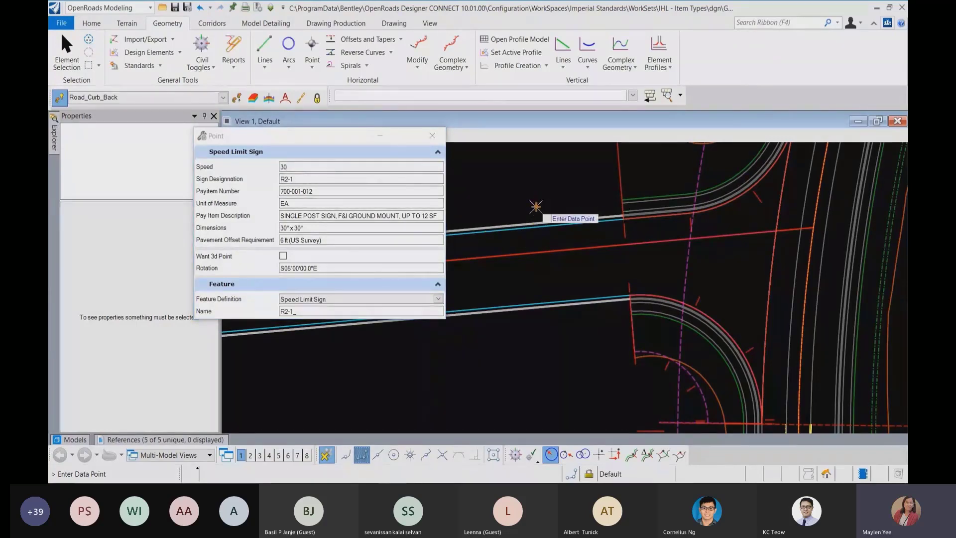
{"action": "scroll", "coordinate": [536, 208], "scroll_direction": "up", "scroll_amount": 4}
{"action": "left_click", "coordinate": [632, 455]}
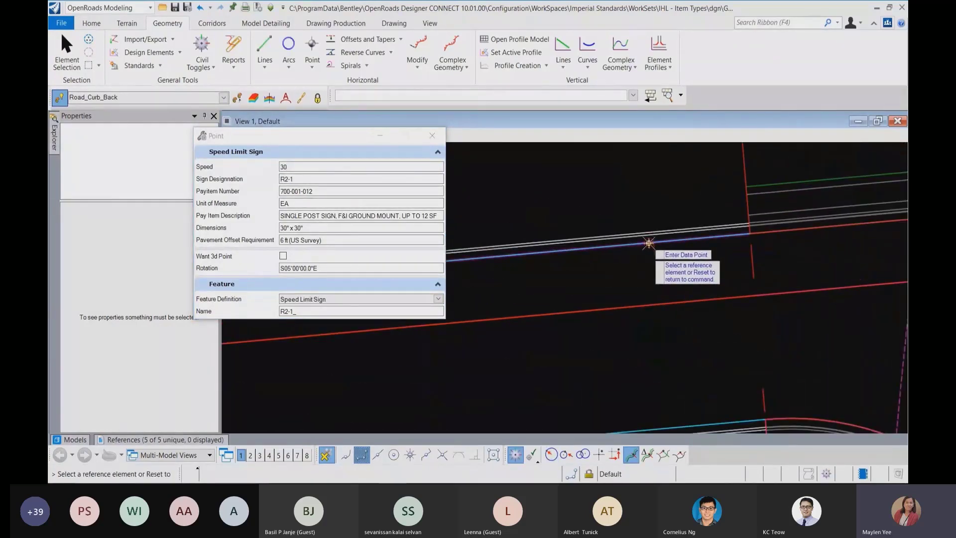
{"action": "left_click", "coordinate": [649, 242]}
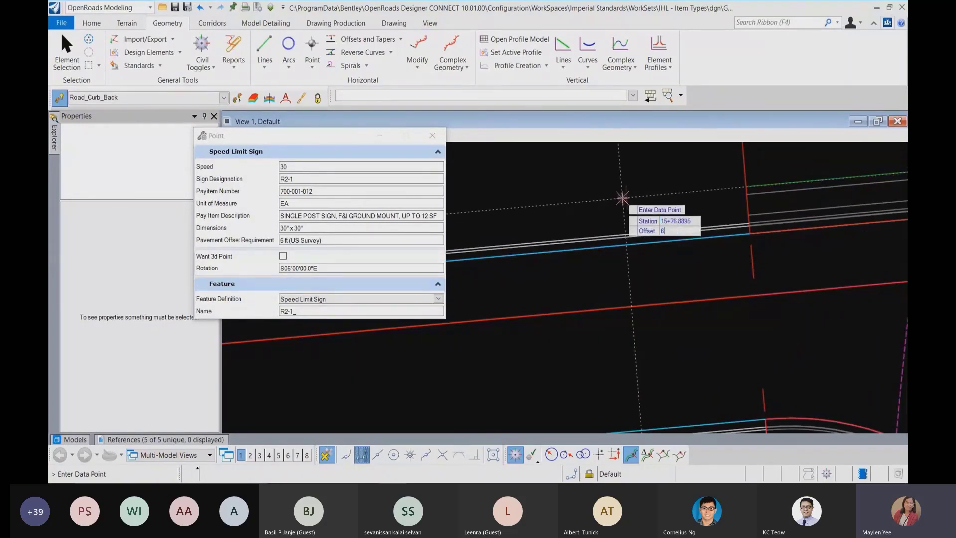
{"action": "scroll", "coordinate": [498, 226], "scroll_direction": "down", "scroll_amount": 1}
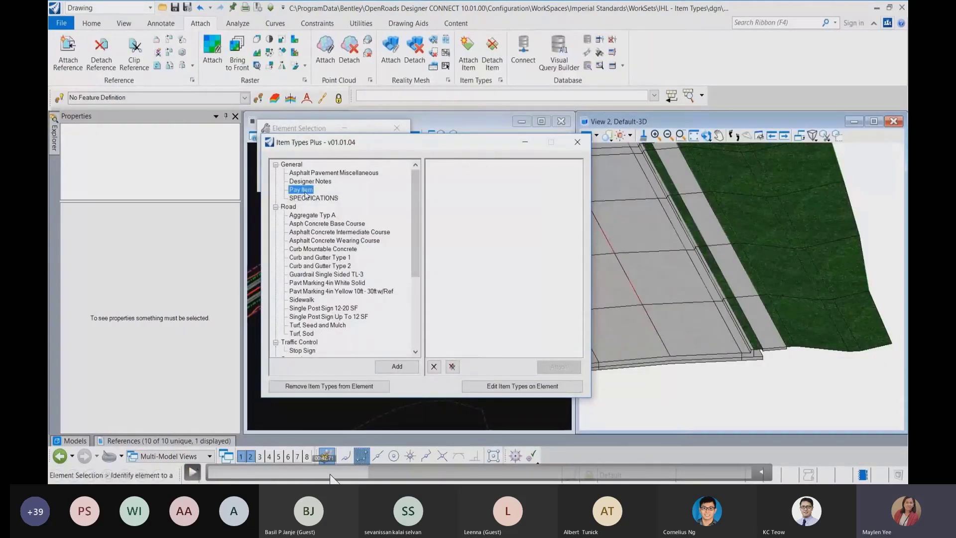
{"action": "left_click", "coordinate": [342, 477]}
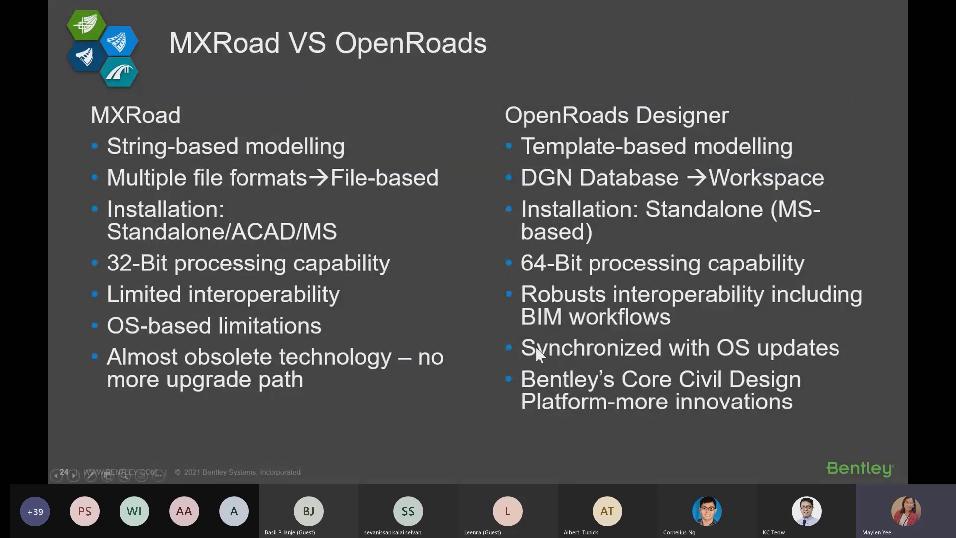
{"action": "key", "text": "Left"}
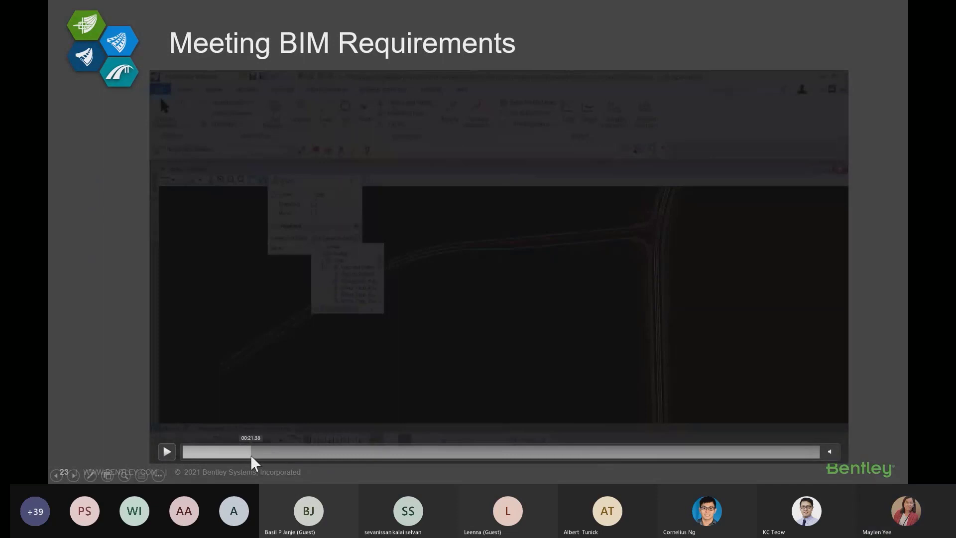
{"action": "left_click", "coordinate": [184, 454]}
{"action": "left_click", "coordinate": [165, 455]}
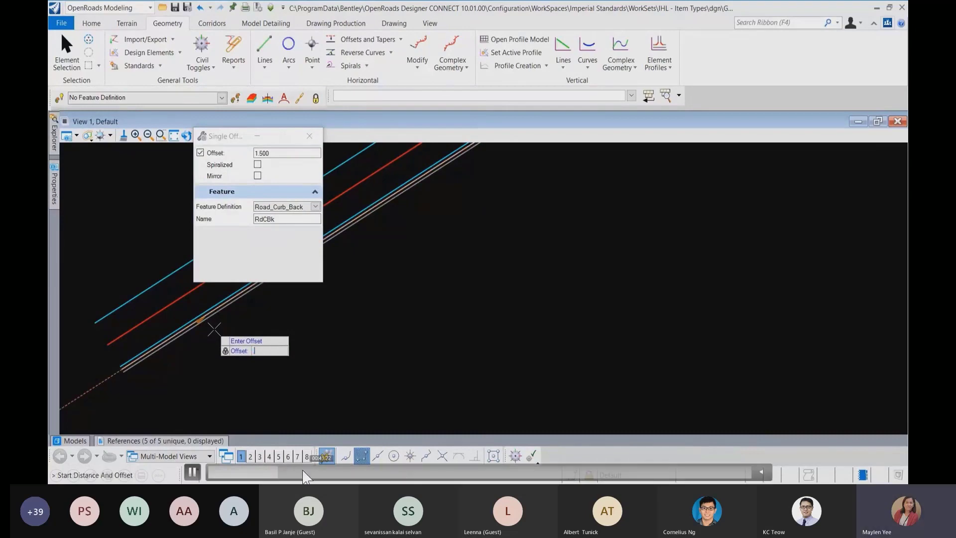
{"action": "left_click", "coordinate": [291, 476]}
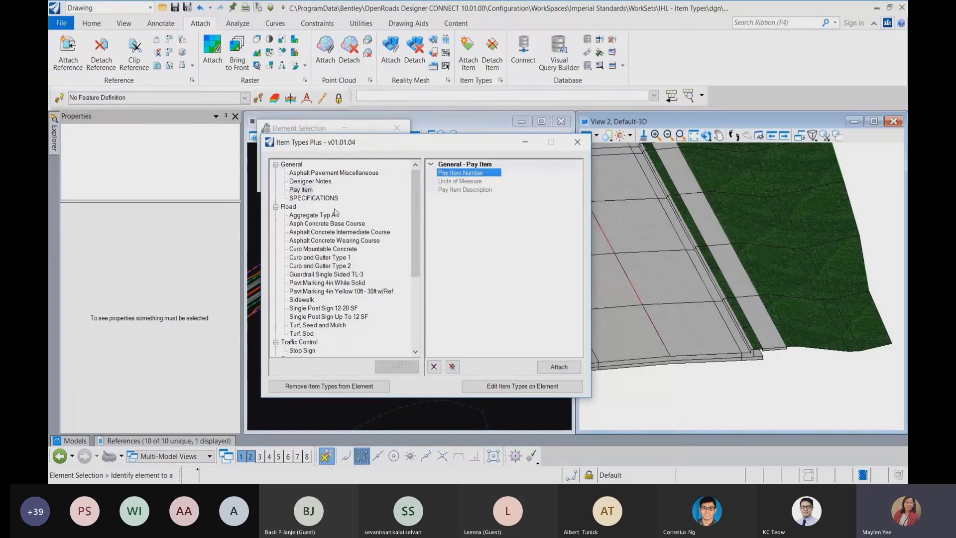
Add the General SPECIFICATIONS item type and set the Pay Item Number to 570-001-000.
{"action": "left_click", "coordinate": [313, 198]}
{"action": "left_click", "coordinate": [393, 366]}
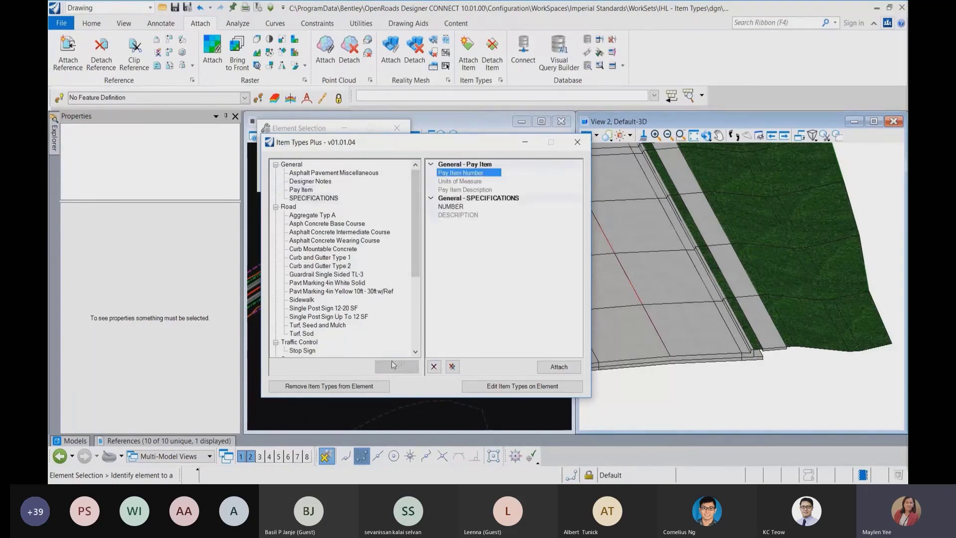
{"action": "left_click", "coordinate": [526, 172]}
{"action": "type", "text": "570-001-000"}
{"action": "key", "text": "Return"}
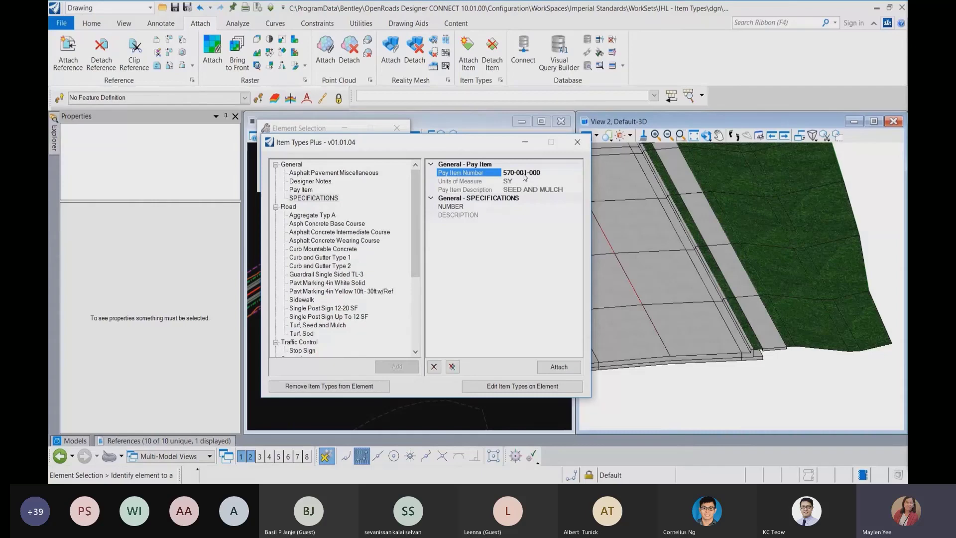
Set the SPECIFICATIONS item's NUMBER to 570.
{"action": "left_click", "coordinate": [534, 209]}
{"action": "type", "text": "5"}
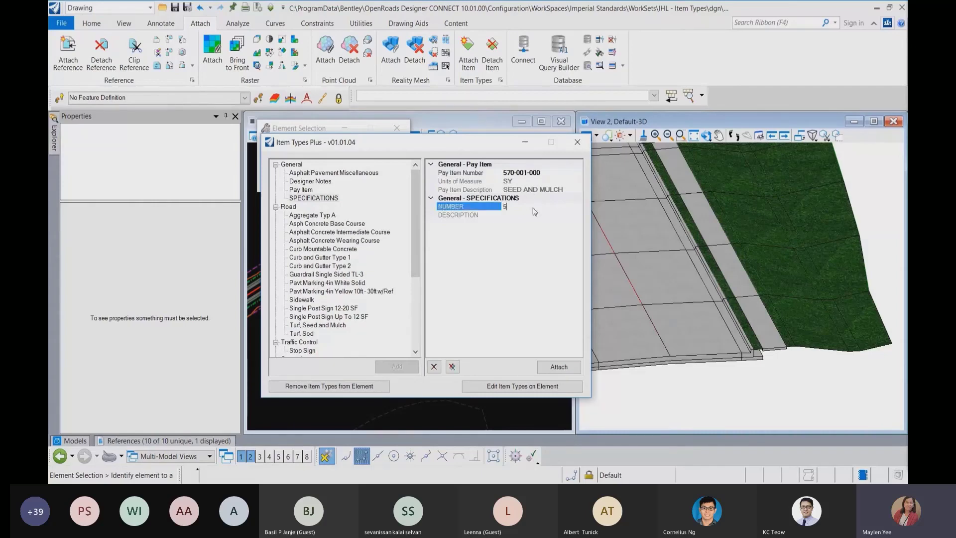
{"action": "type", "text": "70"}
Attach the pay item and specification item types to the right cut slope, ditch, and back and front grass berm meshes.
{"action": "left_click", "coordinate": [797, 347]}
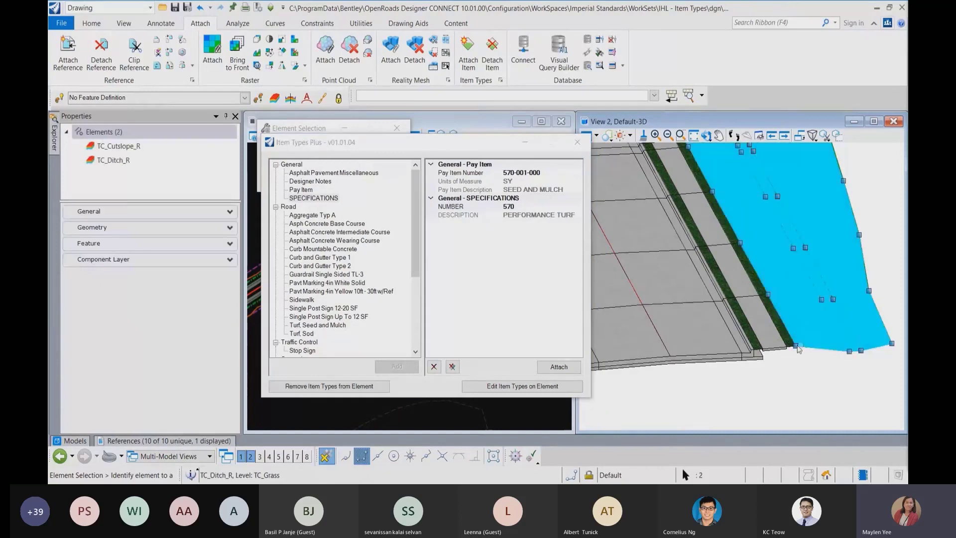
{"action": "left_click", "coordinate": [767, 343]}
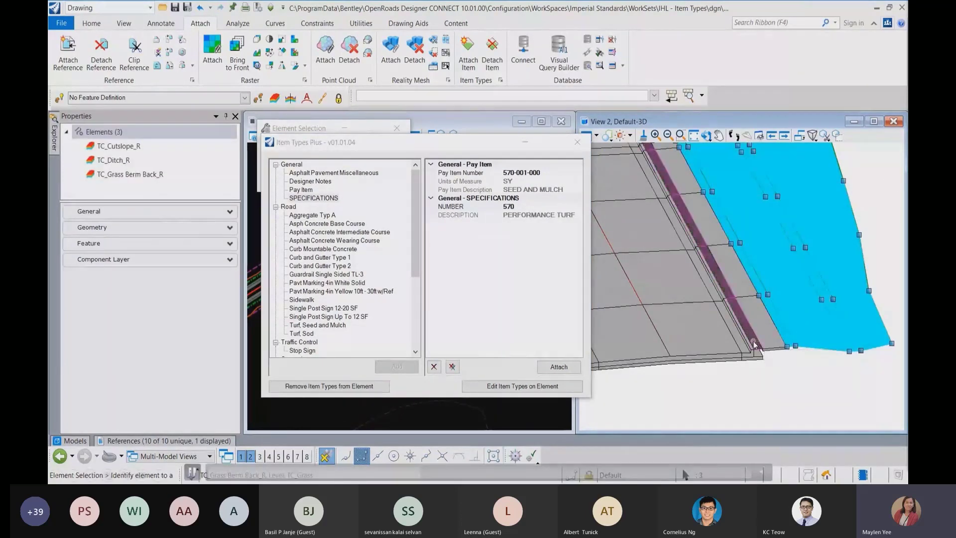
{"action": "left_click", "coordinate": [754, 342]}
{"action": "left_click", "coordinate": [558, 367]}
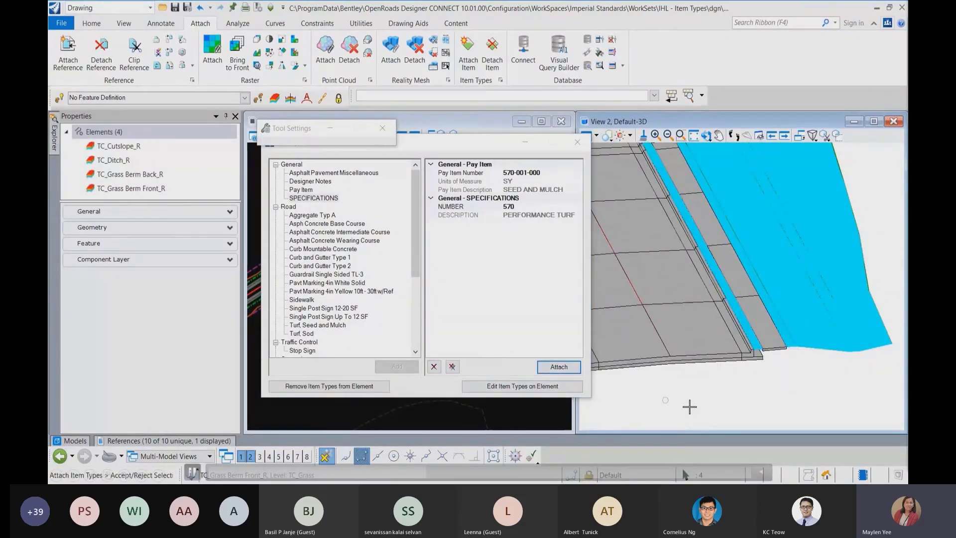
{"action": "left_click", "coordinate": [775, 390]}
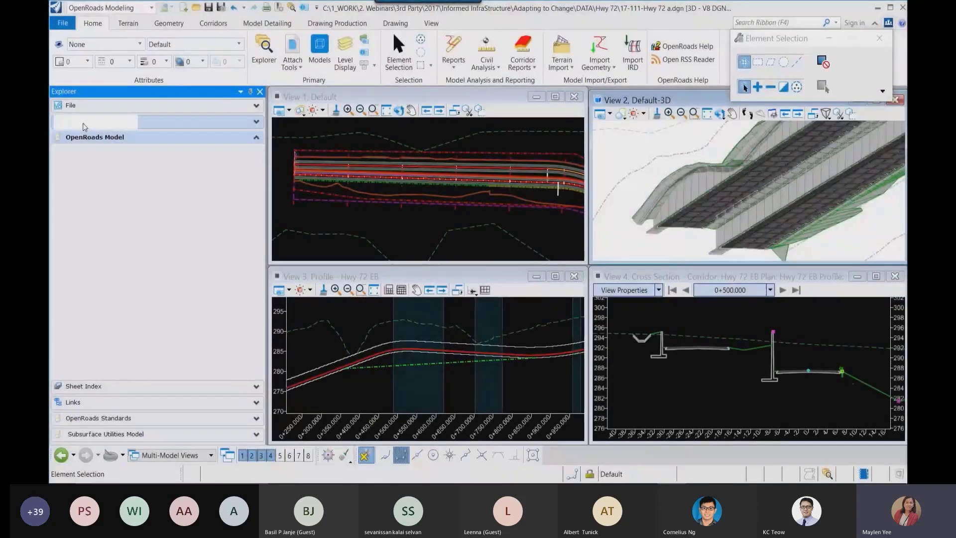
Expand the Meshes items and highlight TC_Fillslope_R, TC_Ret Wall-Fill_L and TC_Channel Concrete_L_L in the 3D model one after another.
{"action": "left_click", "coordinate": [83, 124]}
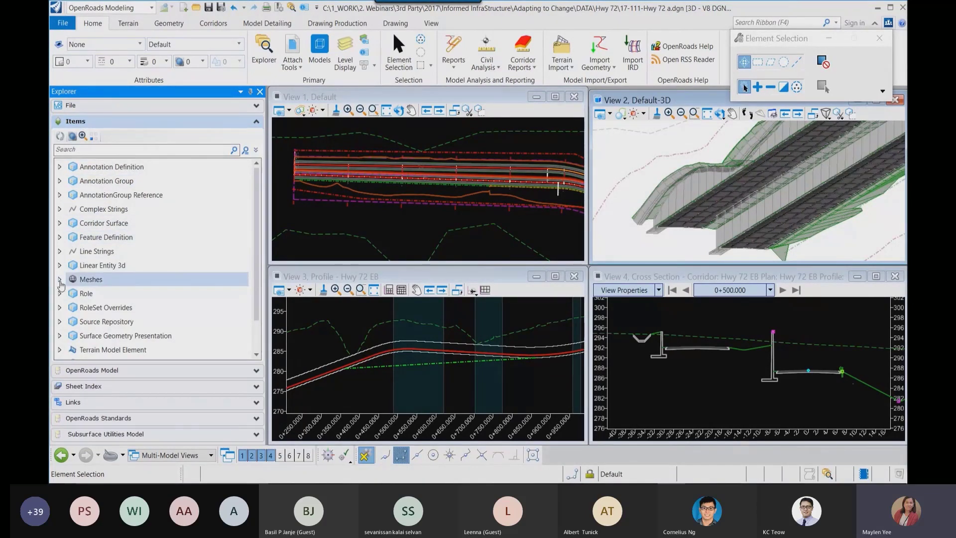
{"action": "left_click", "coordinate": [60, 280]}
{"action": "scroll", "coordinate": [148, 307], "scroll_direction": "down", "scroll_amount": 10}
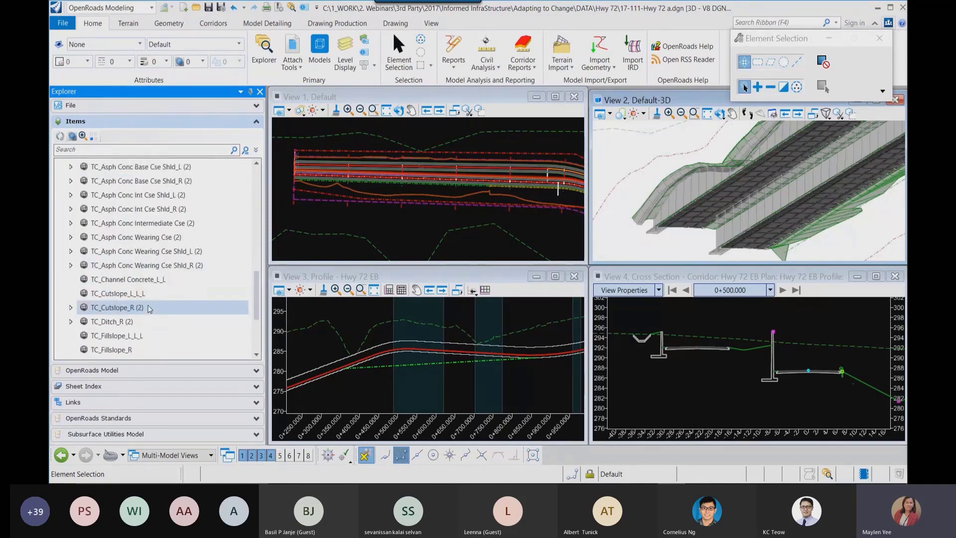
{"action": "scroll", "coordinate": [148, 308], "scroll_direction": "down", "scroll_amount": 1}
{"action": "left_click", "coordinate": [128, 310]}
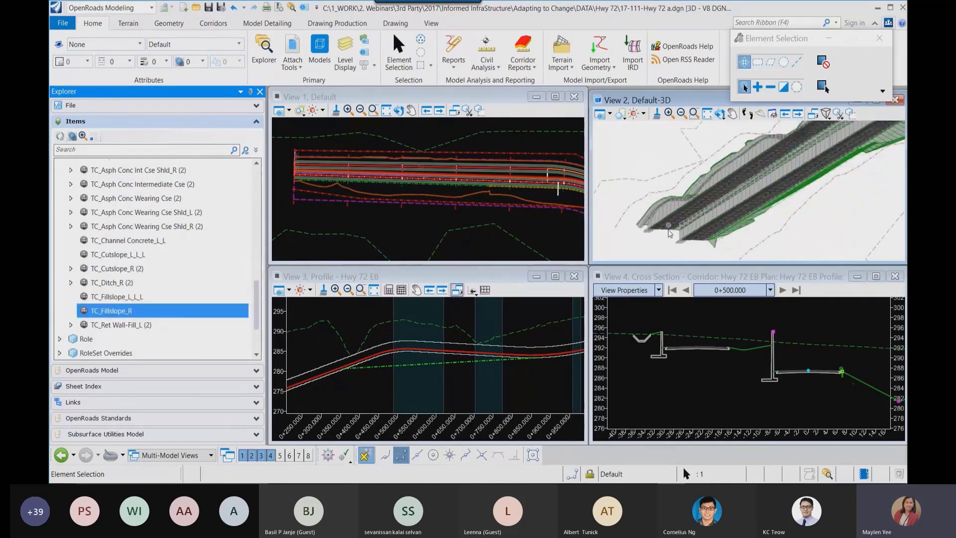
{"action": "left_click", "coordinate": [159, 325]}
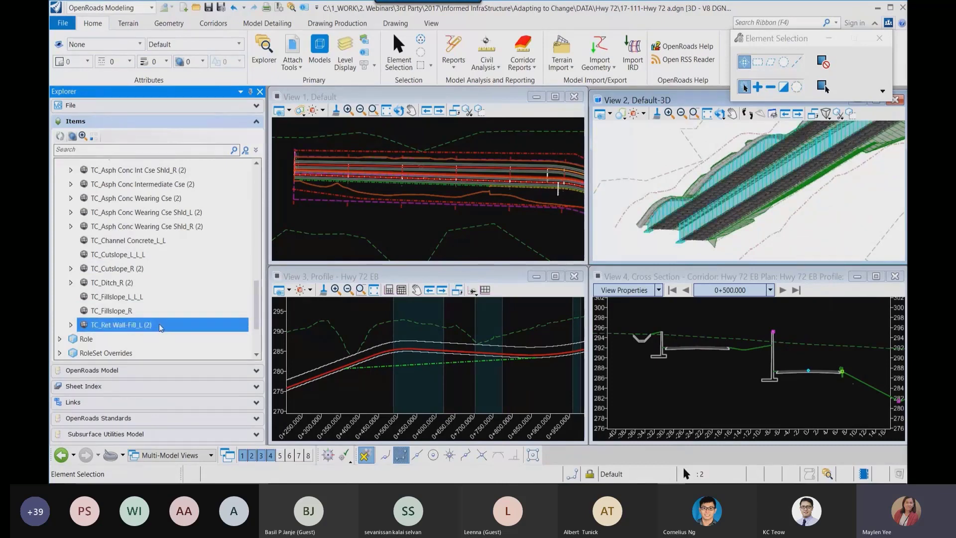
{"action": "left_click", "coordinate": [139, 242]}
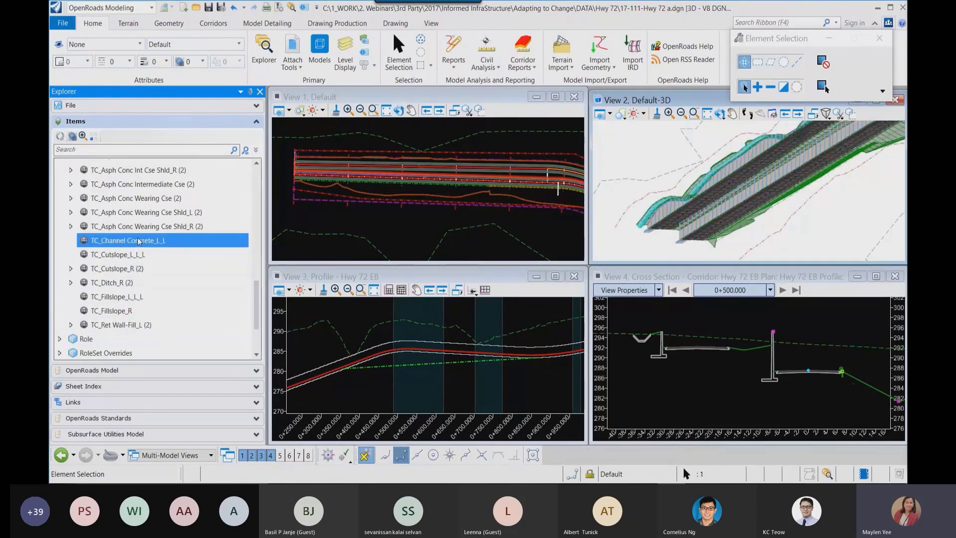
Isolate the TC_Asph Conc Wearing Cse Shld_L meshes in the 3D model, and clear the isolation.
{"action": "left_click", "coordinate": [165, 214]}
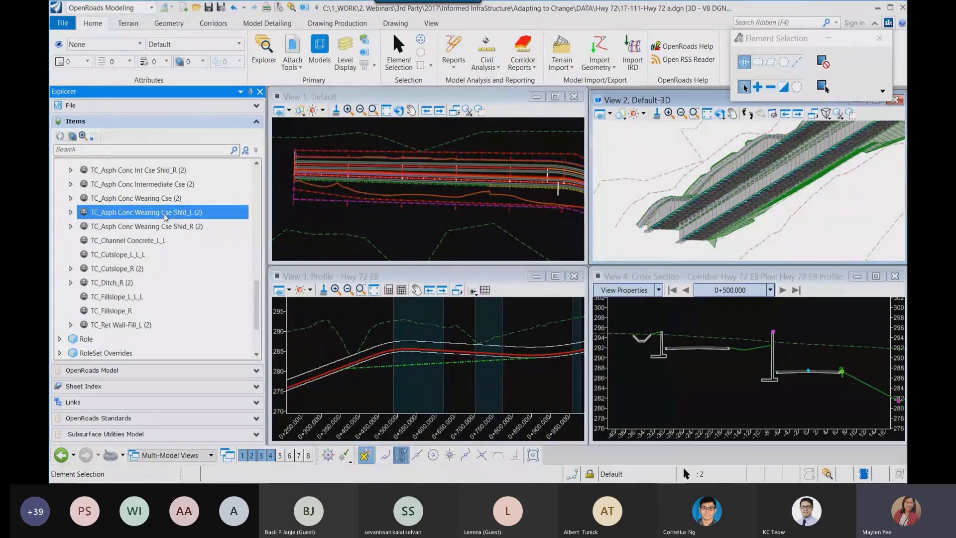
{"action": "right_click", "coordinate": [166, 217]}
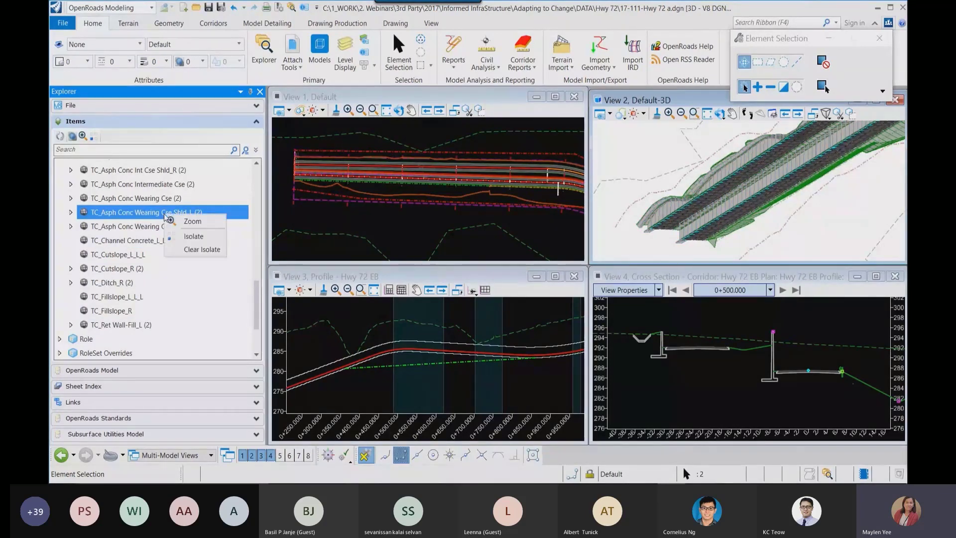
{"action": "left_click", "coordinate": [189, 241]}
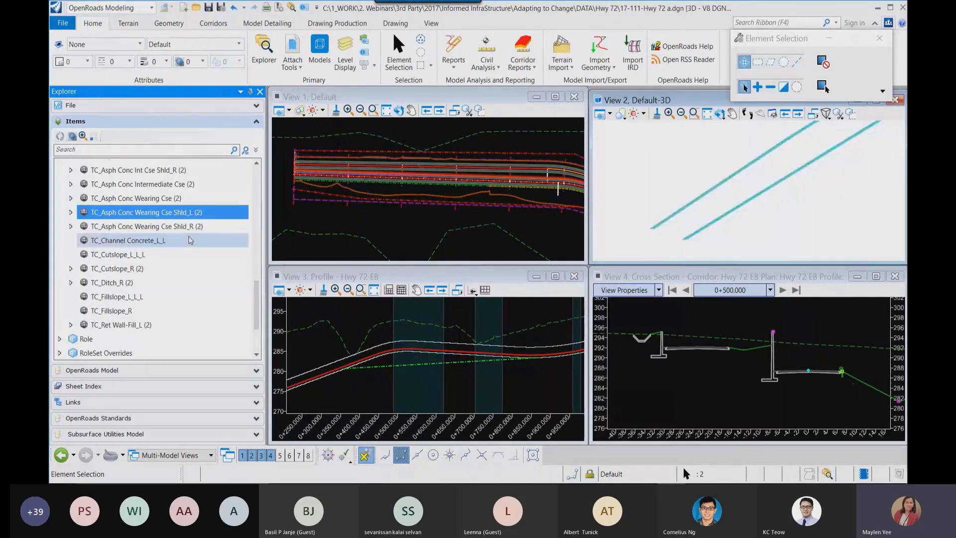
{"action": "right_click", "coordinate": [179, 211]}
{"action": "left_click", "coordinate": [198, 245]}
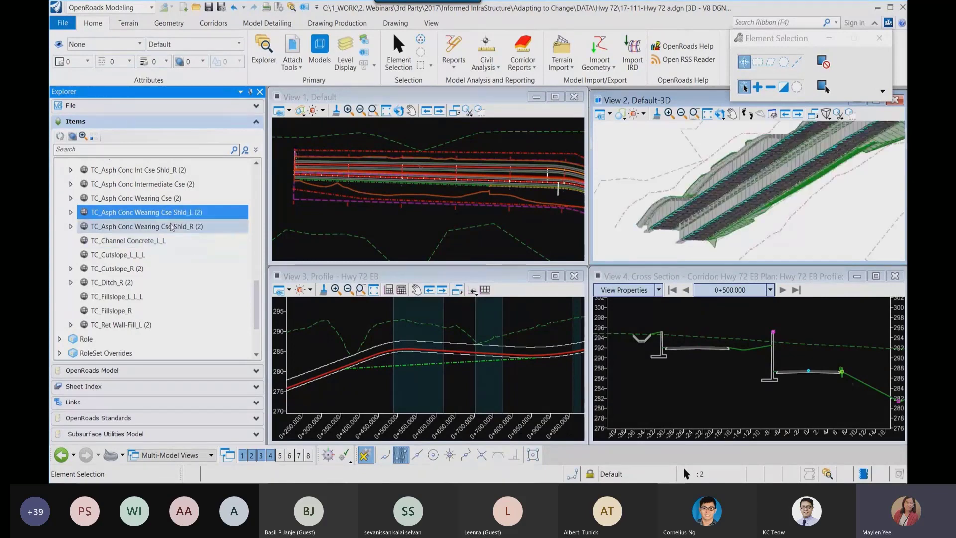
Highlight the TC_Asph Conc Int Cse Shld_R meshes in the 3D model, and isolate the TC_Aggregate Typ A Shld_R meshes.
{"action": "left_click", "coordinate": [149, 170]}
{"action": "scroll", "coordinate": [708, 233], "scroll_direction": "up", "scroll_amount": 3}
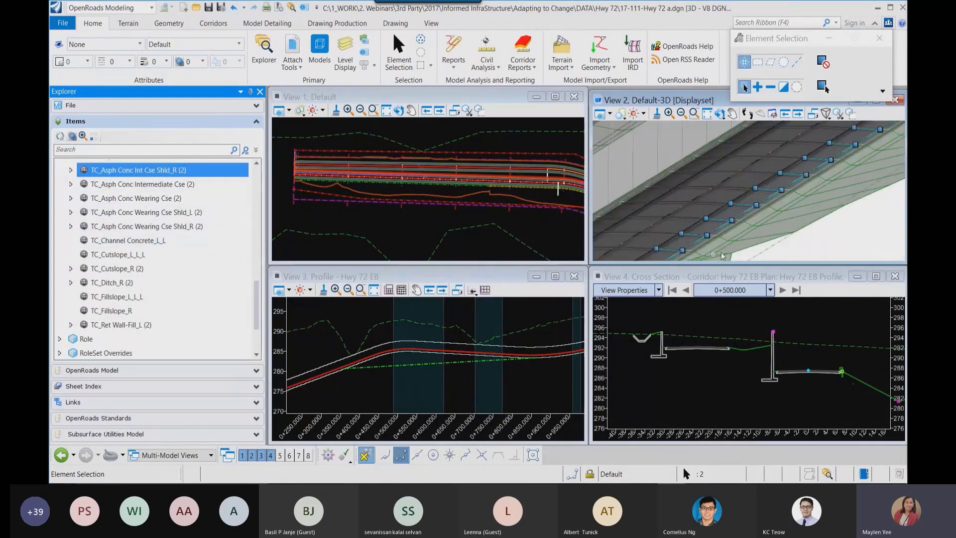
{"action": "scroll", "coordinate": [162, 190], "scroll_direction": "up", "scroll_amount": 2}
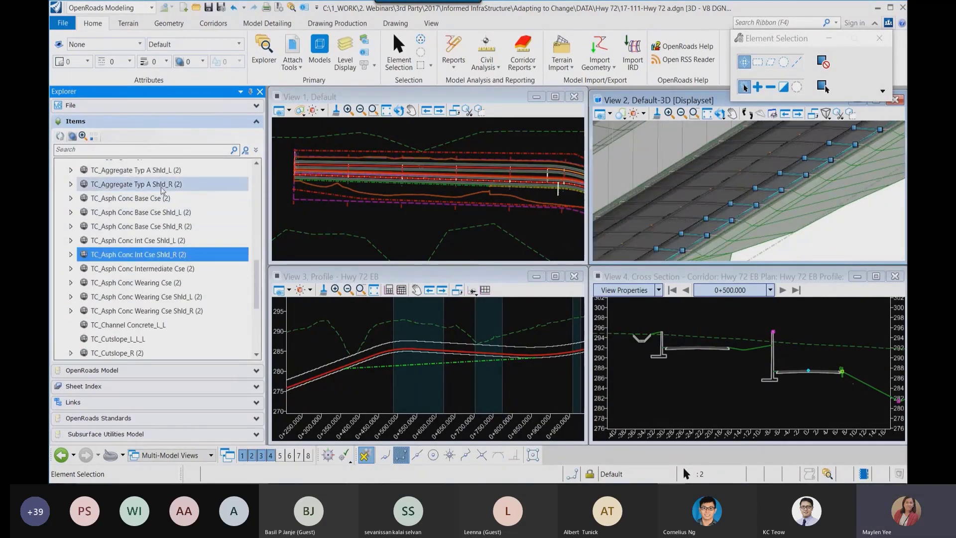
{"action": "left_click", "coordinate": [162, 187]}
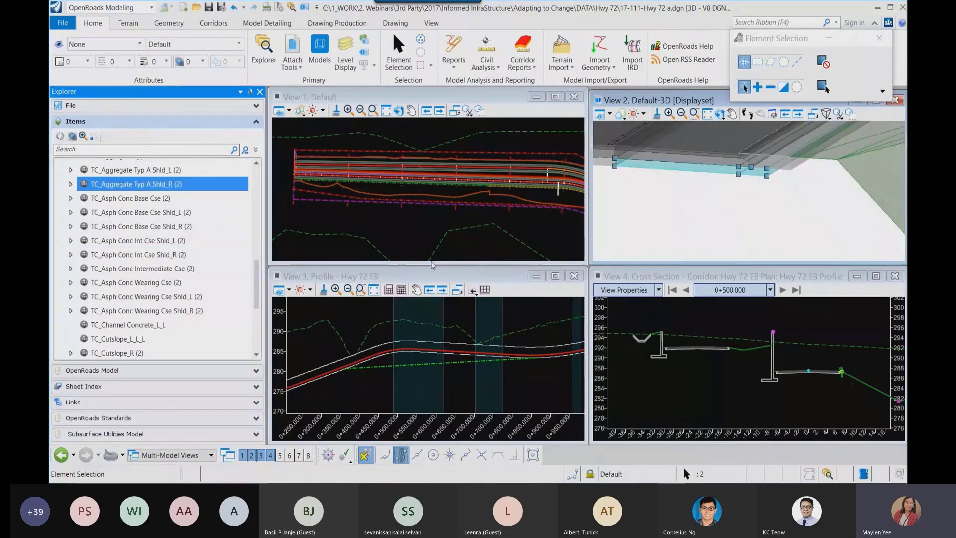
{"action": "right_click", "coordinate": [168, 186]}
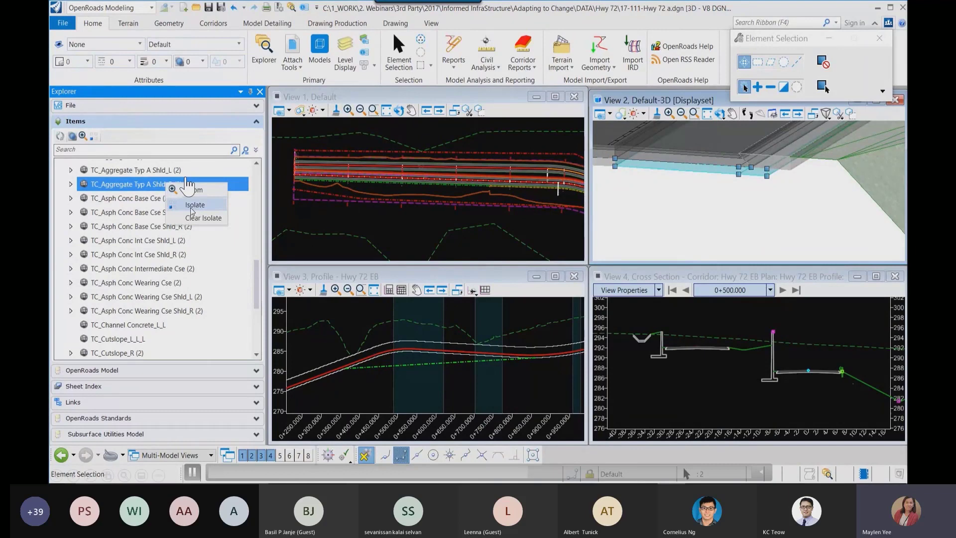
{"action": "left_click", "coordinate": [194, 206]}
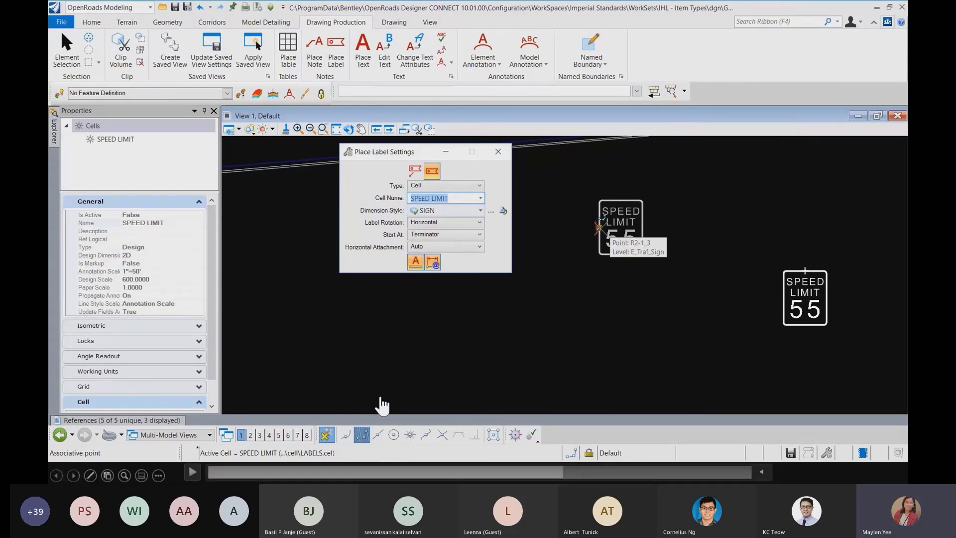
Place SPEED LIMIT cell labels with the SIGN dimension style beneath the three red sign points.
{"action": "left_click", "coordinate": [193, 474]}
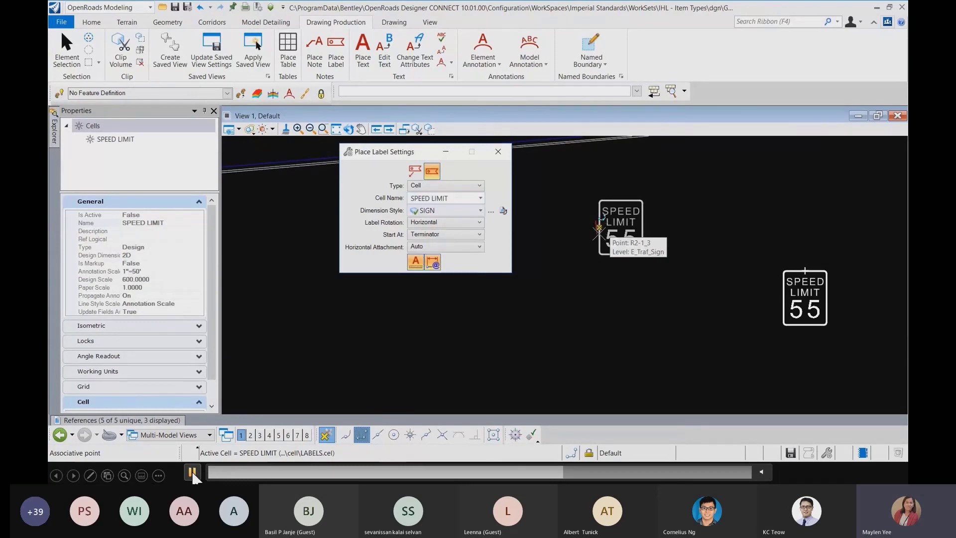
{"action": "left_click_drag", "start_coordinate": [376, 151], "coordinate": [198, 180]}
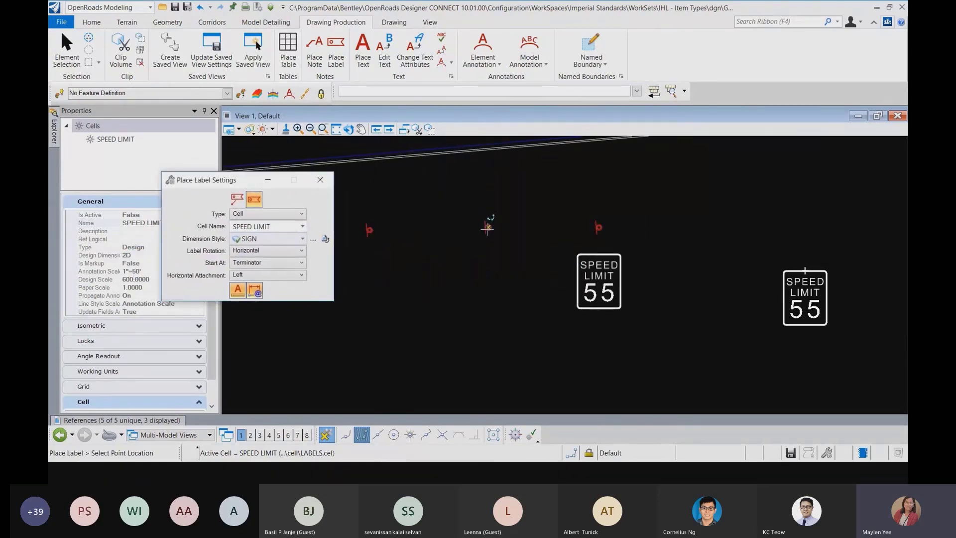
{"action": "left_click", "coordinate": [487, 228]}
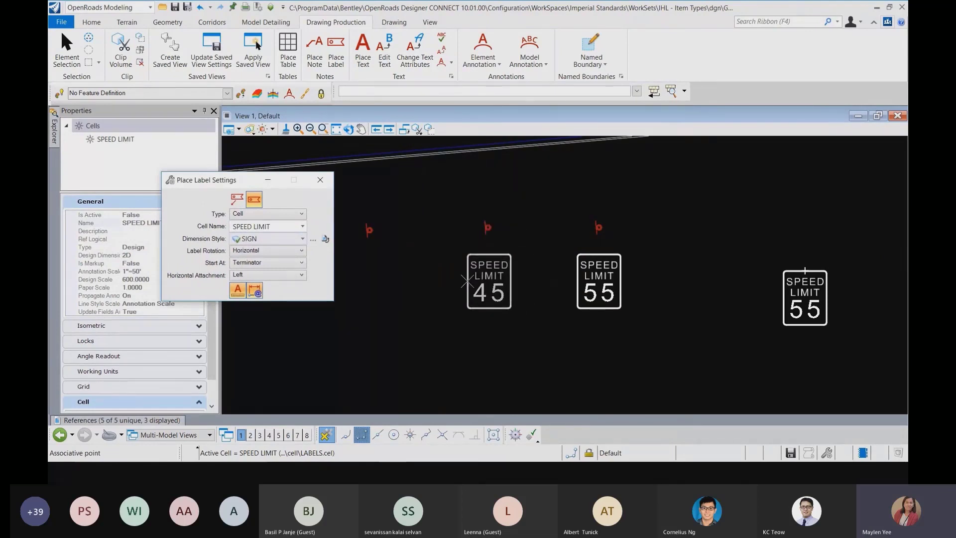
{"action": "left_click", "coordinate": [468, 282]}
{"action": "left_click", "coordinate": [369, 230]}
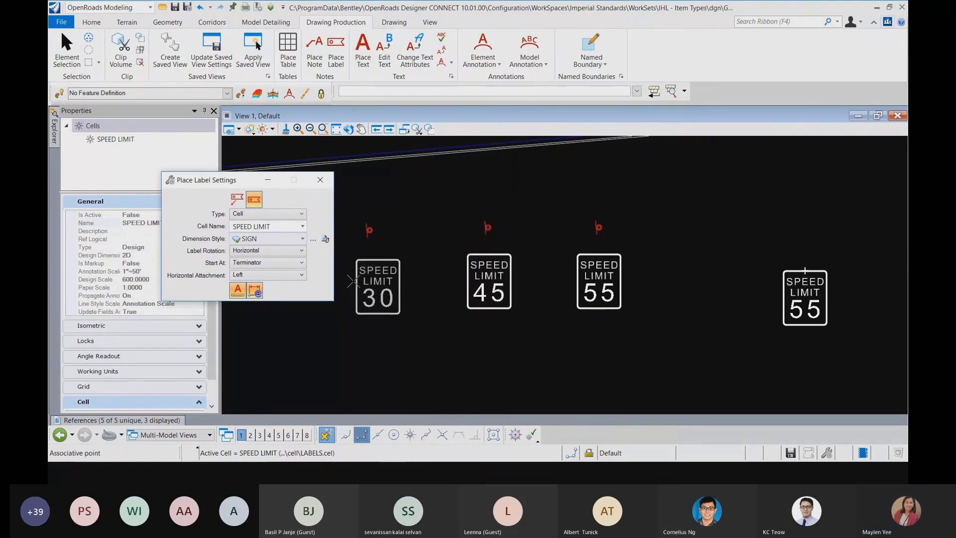
{"action": "left_click", "coordinate": [351, 280]}
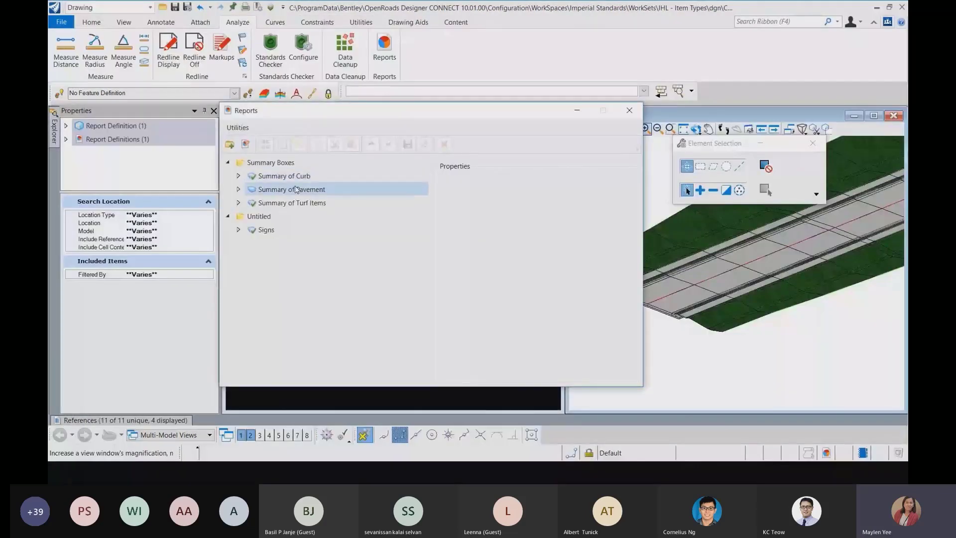
Preview the Summary of Pavement report results and highlight the concrete pavement and an Aggregate Type A row's mesh in the 3D model.
{"action": "left_click", "coordinate": [296, 189]}
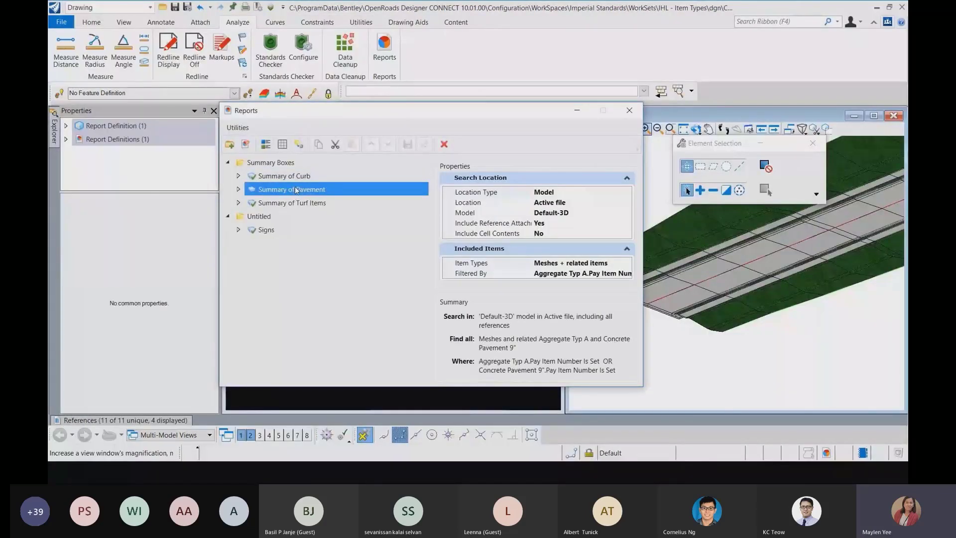
{"action": "left_click", "coordinate": [267, 145]}
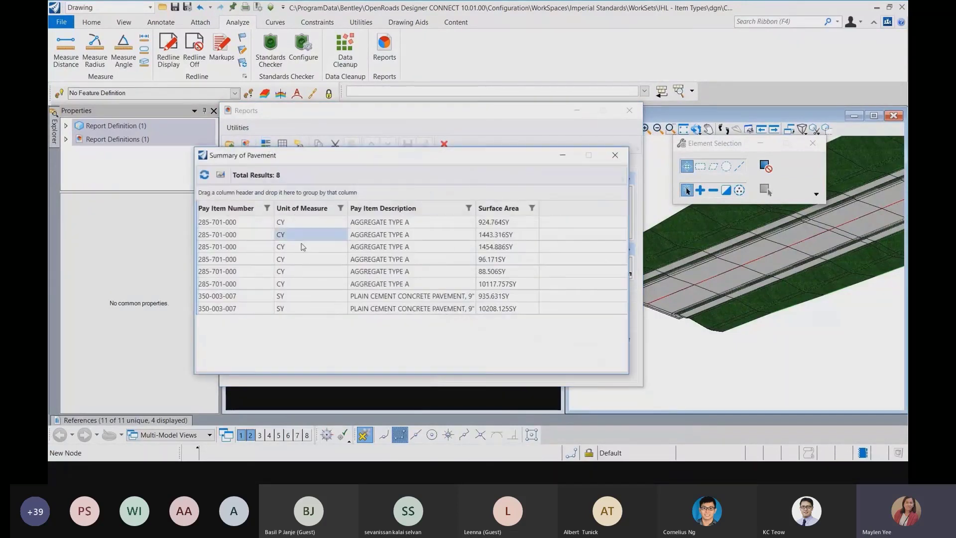
{"action": "left_click", "coordinate": [305, 297]}
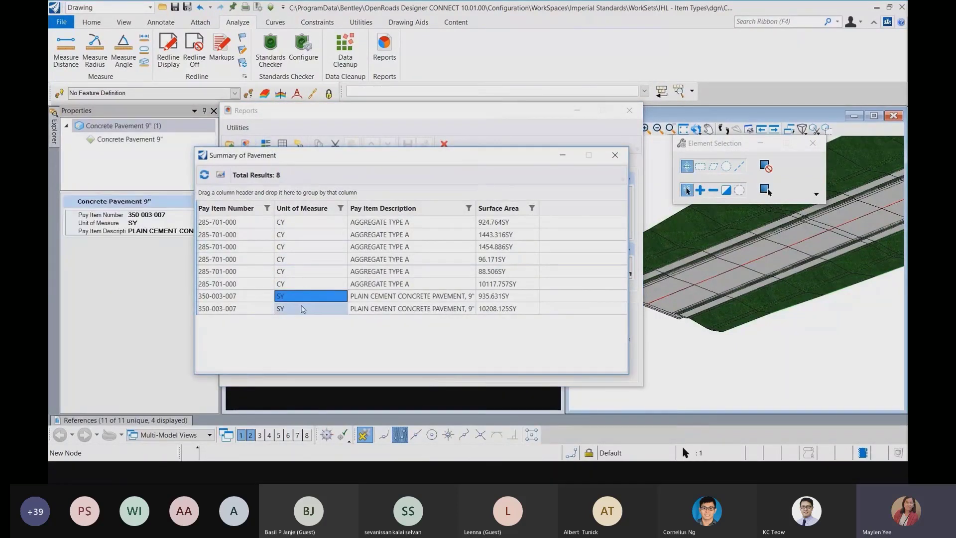
{"action": "left_click", "coordinate": [302, 308]}
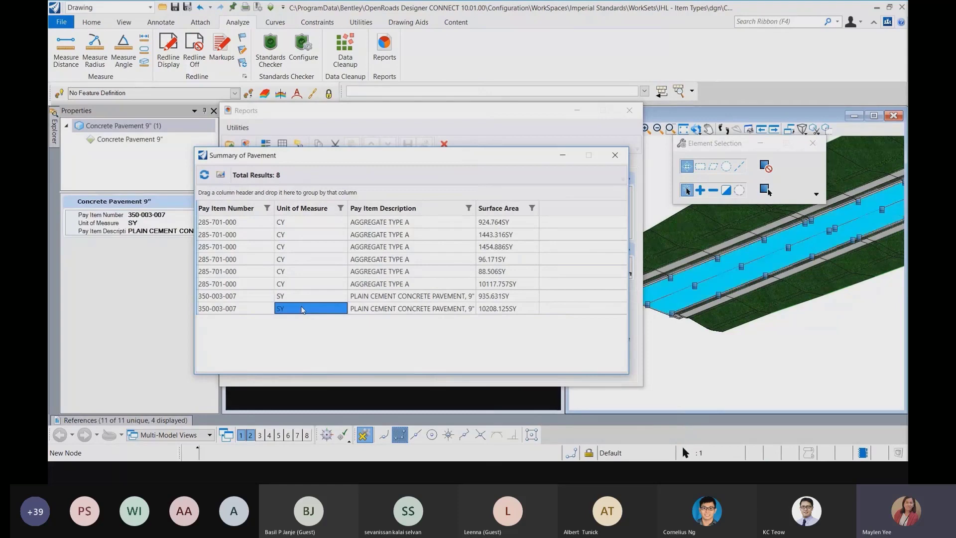
{"action": "left_click", "coordinate": [302, 231]}
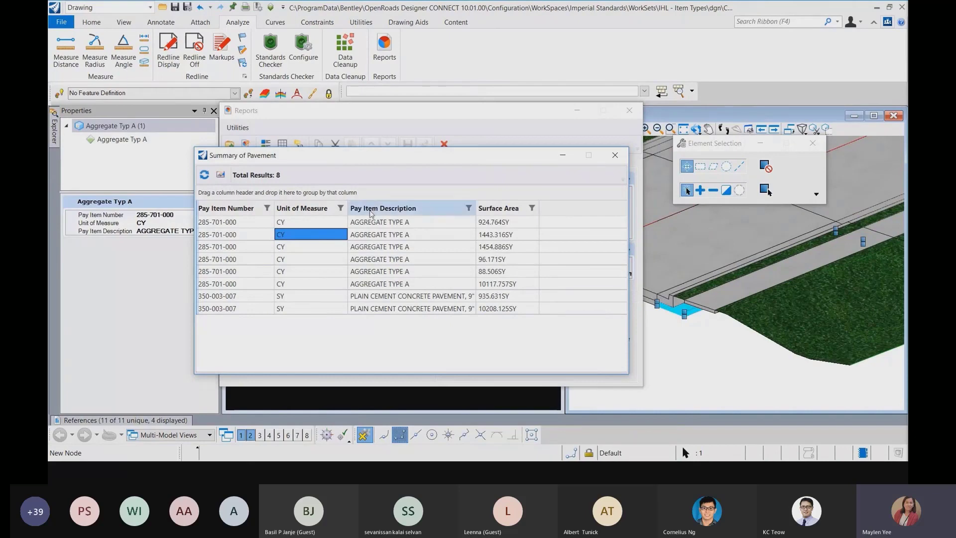
Group the pavement results by Pay Item Description to inspect both groups, and remove the grouping and close the results.
{"action": "left_click_drag", "start_coordinate": [373, 211], "coordinate": [361, 195]}
{"action": "left_click", "coordinate": [203, 238]}
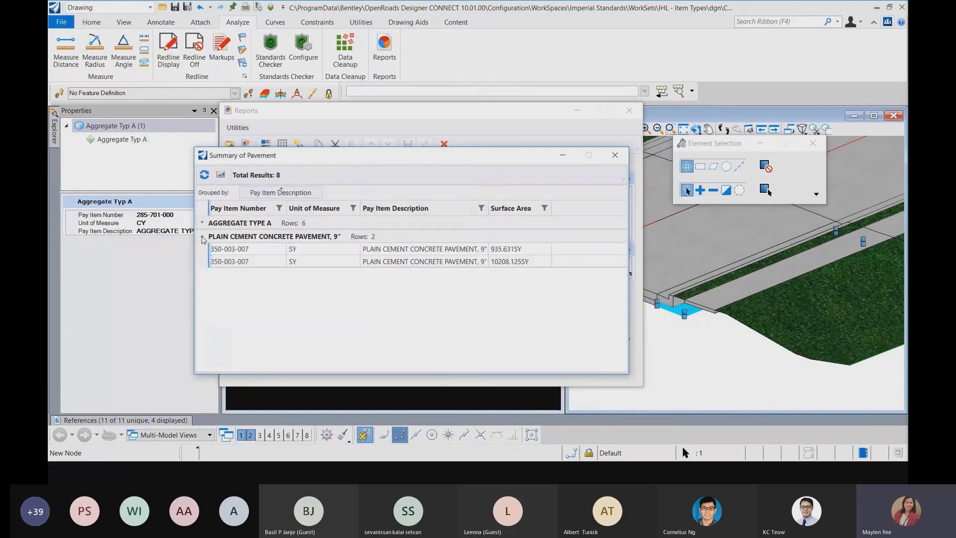
{"action": "left_click", "coordinate": [202, 239]}
{"action": "left_click", "coordinate": [202, 224]}
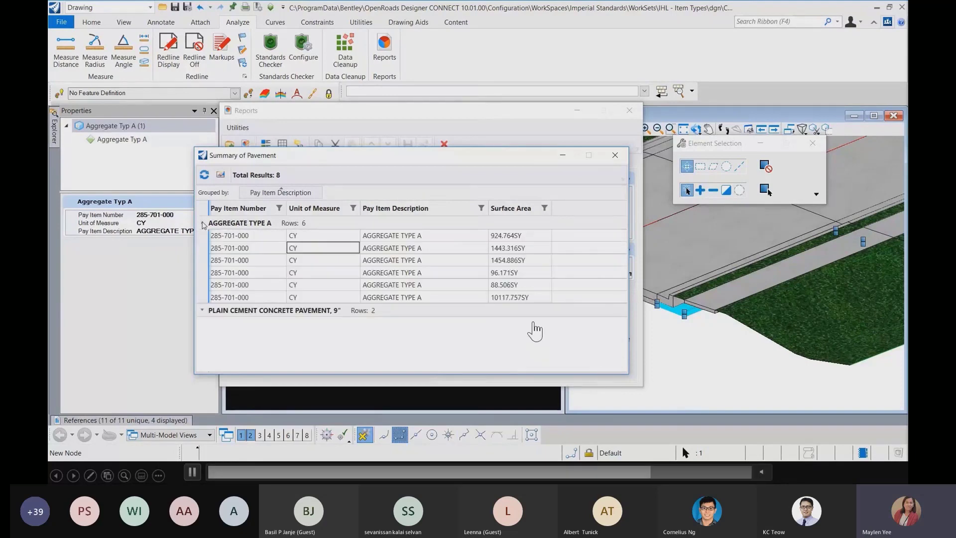
{"action": "left_click", "coordinate": [237, 222]}
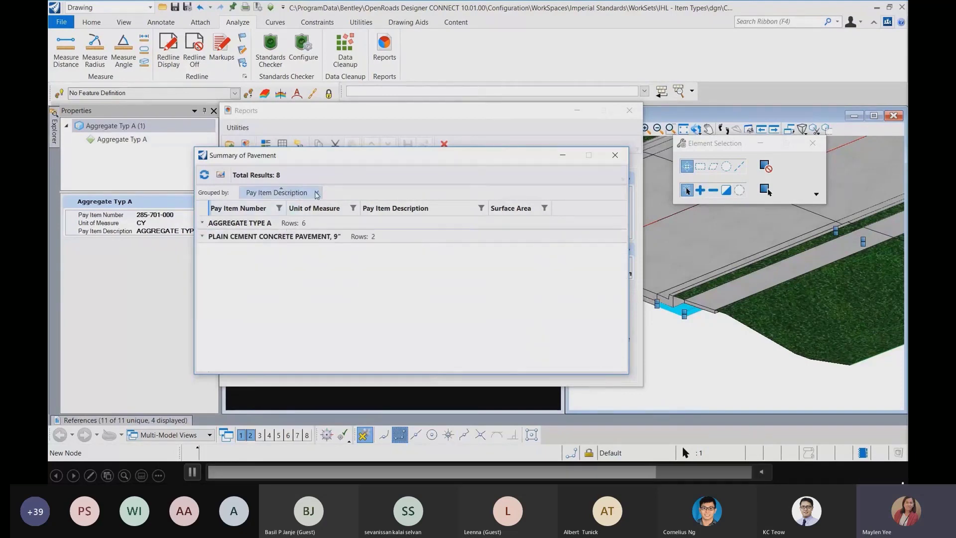
{"action": "left_click", "coordinate": [317, 193]}
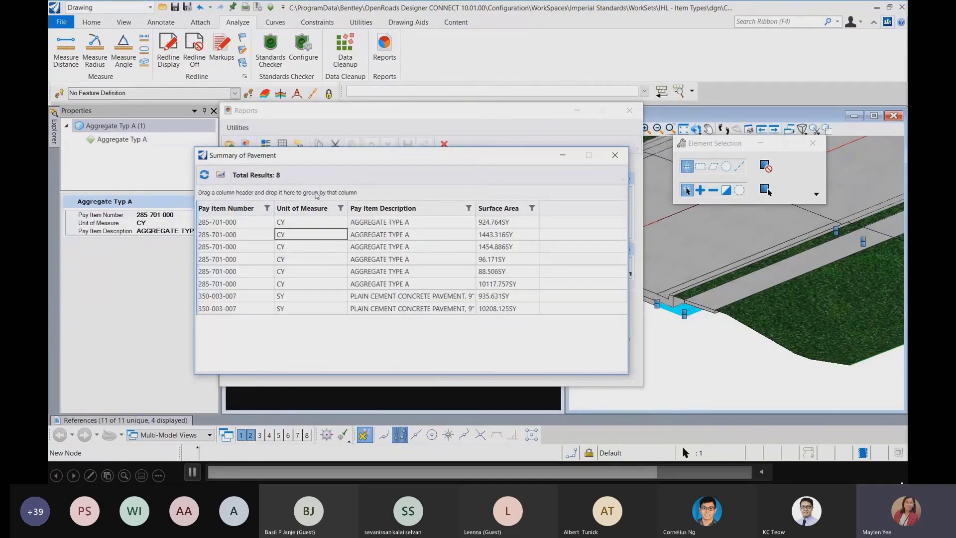
{"action": "left_click", "coordinate": [616, 155]}
Place the Summary of Pavement report as an associated table below the road in the Default plan view.
{"action": "left_click", "coordinate": [282, 144]}
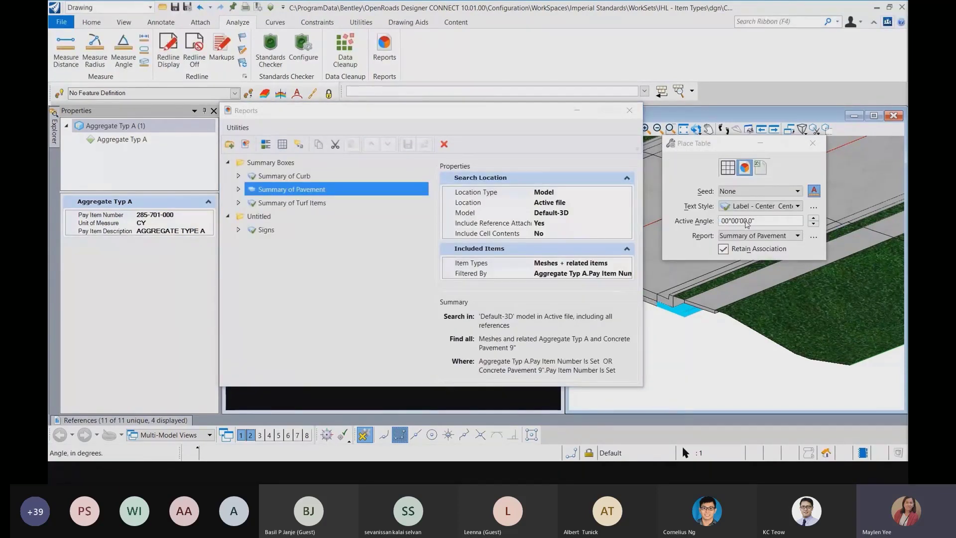
{"action": "left_click_drag", "start_coordinate": [426, 110], "coordinate": [402, 324]}
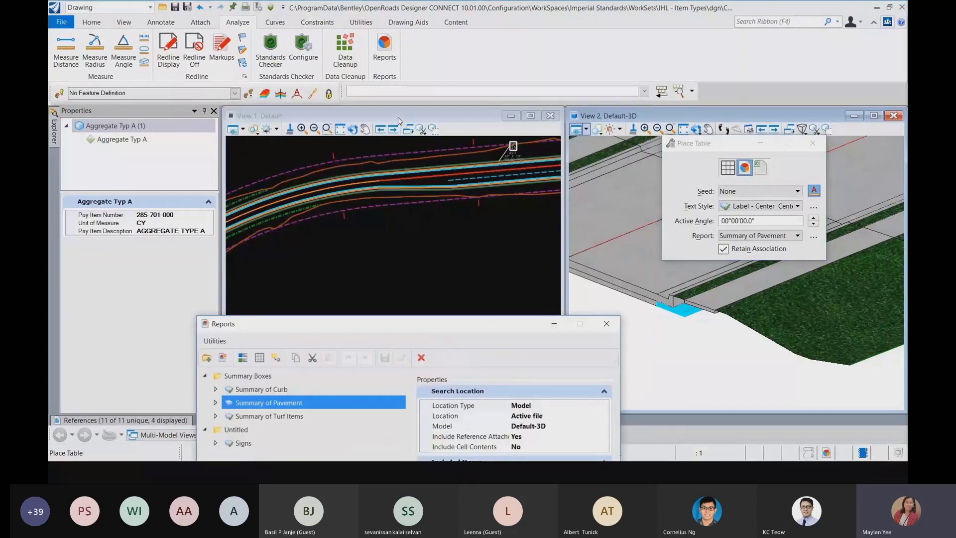
{"action": "left_click", "coordinate": [368, 226]}
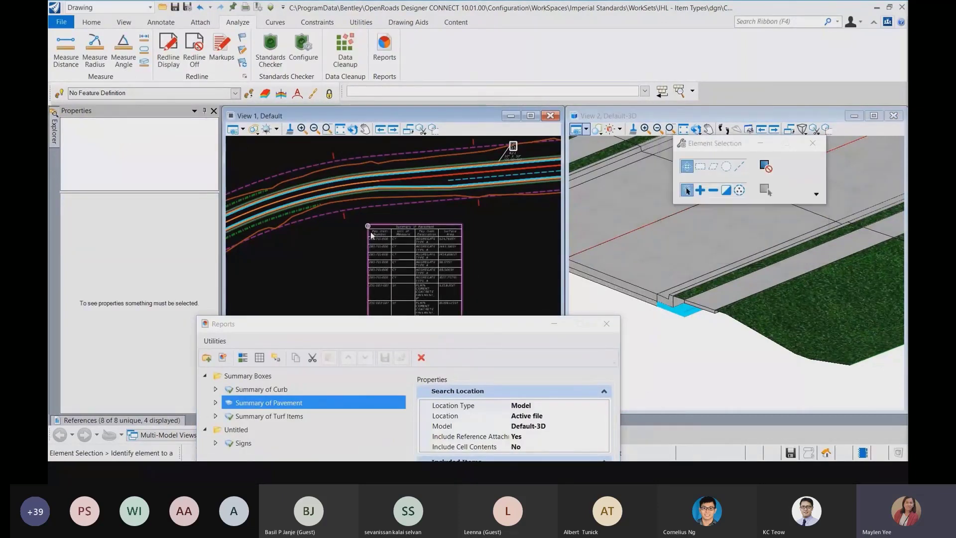
Widen the Pay Item Description column of the placed pavement table so its descriptions fit on one line.
{"action": "scroll", "coordinate": [394, 247], "scroll_direction": "up", "scroll_amount": 3}
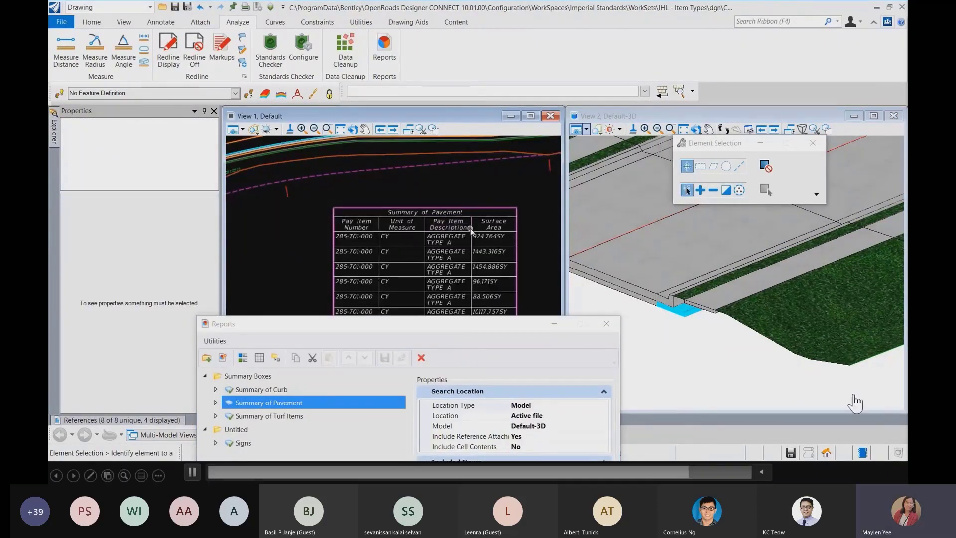
{"action": "left_click", "coordinate": [467, 214]}
{"action": "left_click_drag", "start_coordinate": [508, 202], "coordinate": [497, 202]}
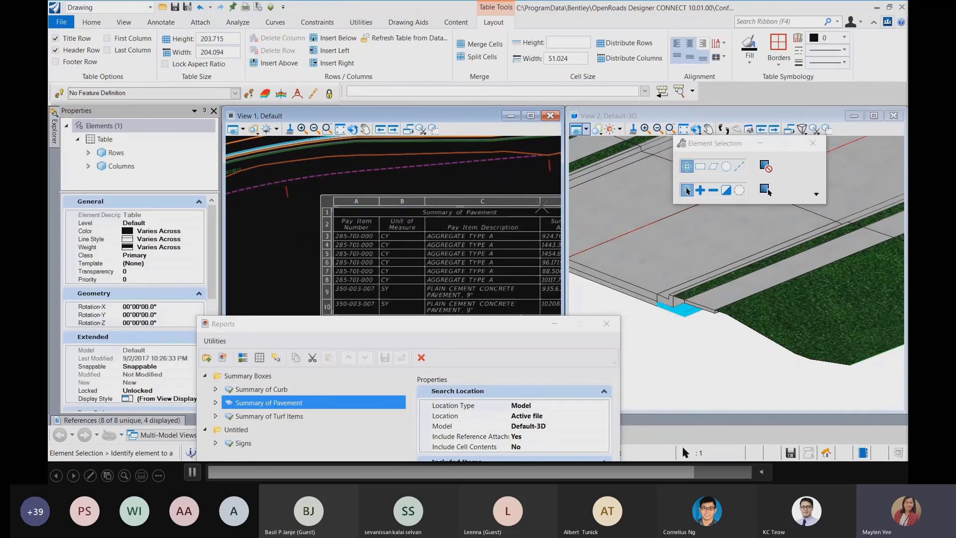
{"action": "middle_click_drag", "start_coordinate": [531, 210], "coordinate": [426, 185]}
{"action": "left_click_drag", "start_coordinate": [426, 184], "coordinate": [489, 190]}
{"action": "scroll", "coordinate": [446, 188], "scroll_direction": "down", "scroll_amount": 2}
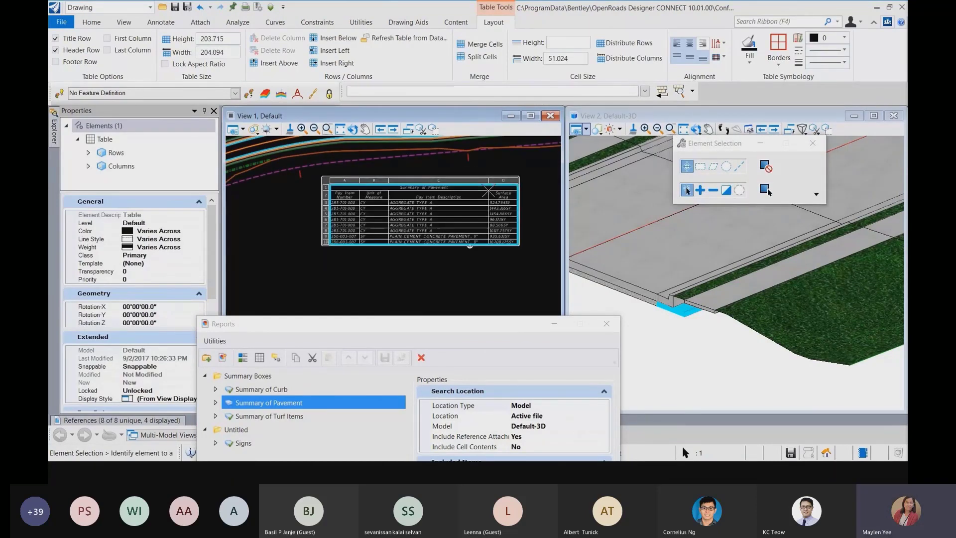
Centre the text in the pavement table's Unit of Measure column and deselect the table.
{"action": "left_click", "coordinate": [378, 180]}
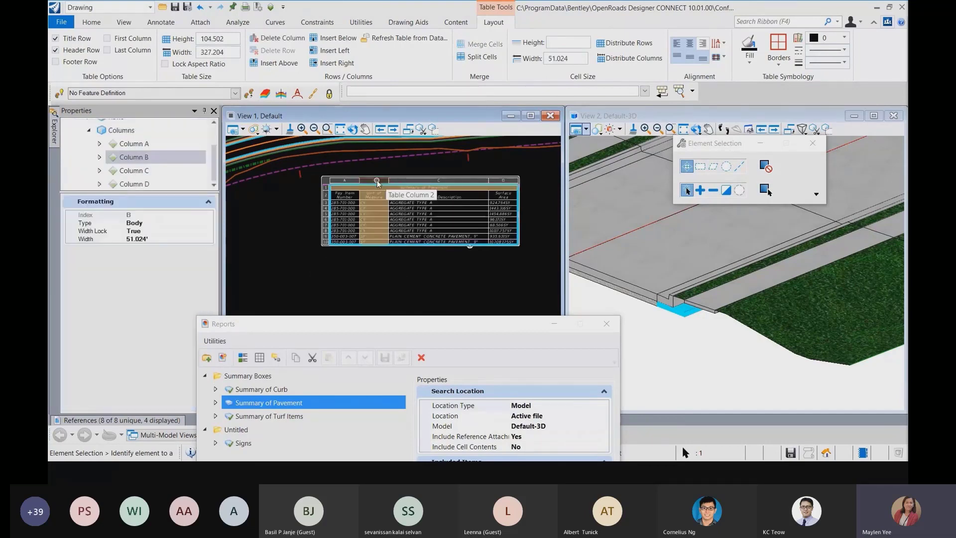
{"action": "left_click", "coordinate": [678, 45]}
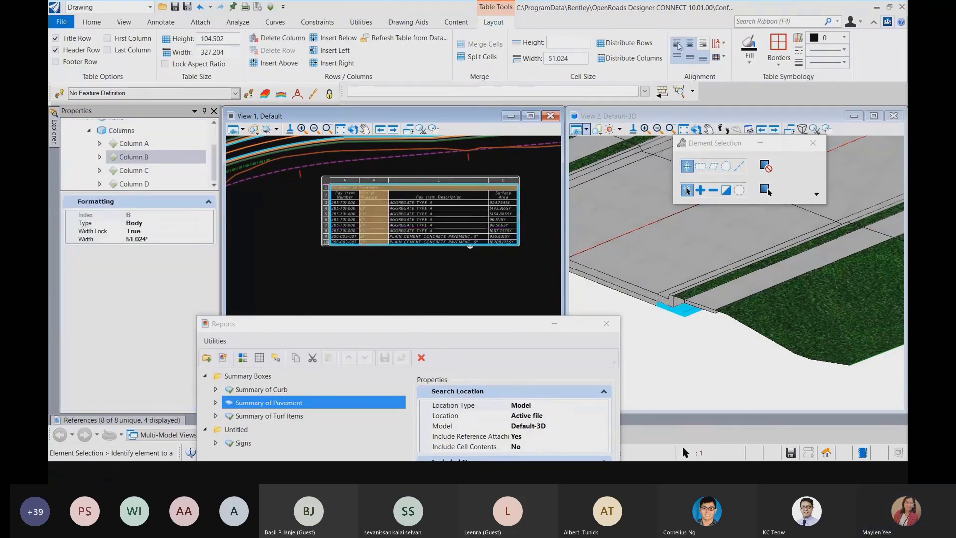
{"action": "left_click", "coordinate": [690, 44]}
{"action": "left_click", "coordinate": [512, 246]}
Export the Summary of Pavement report as the Excel workbook Summary of Pavement.xlsx in the dgn folder.
{"action": "left_click_drag", "start_coordinate": [276, 329], "coordinate": [305, 233]}
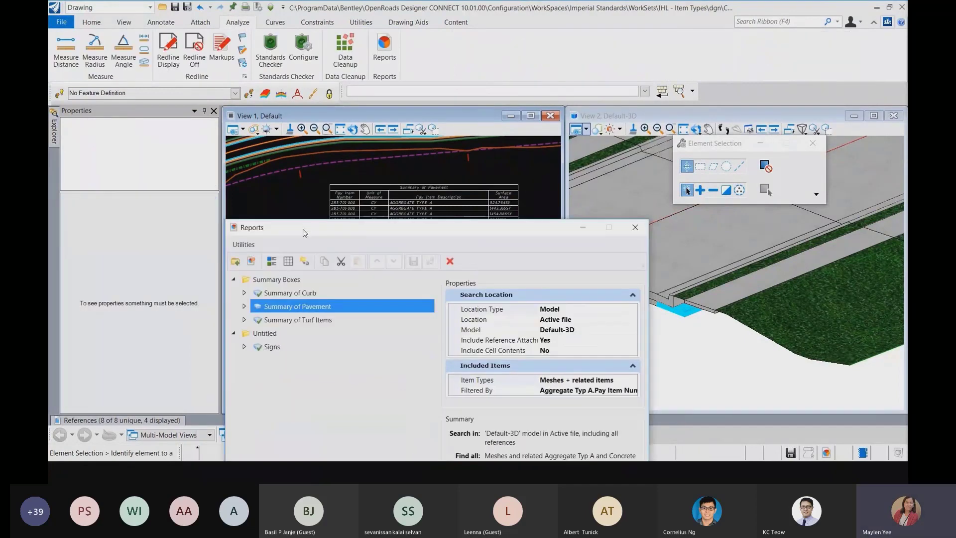
{"action": "left_click", "coordinate": [304, 261]}
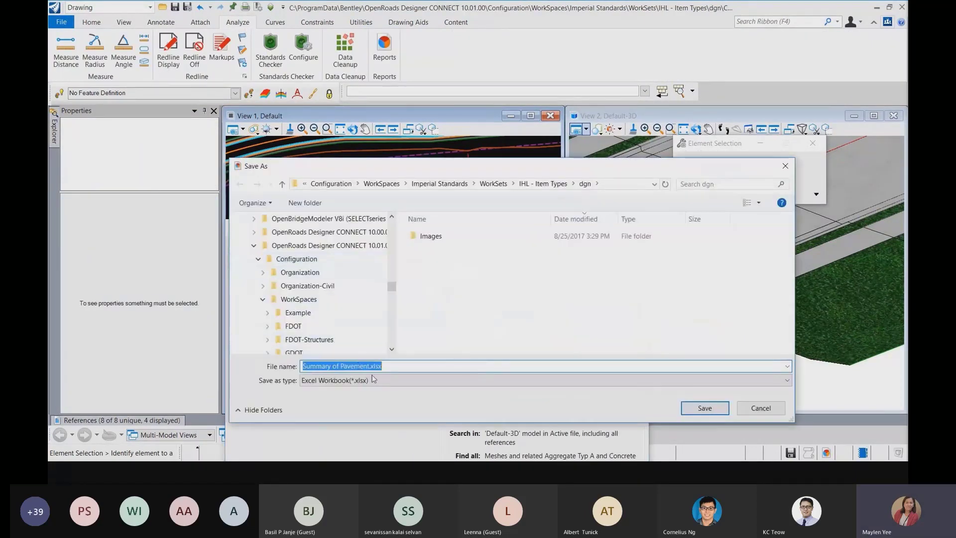
{"action": "left_click", "coordinate": [715, 409]}
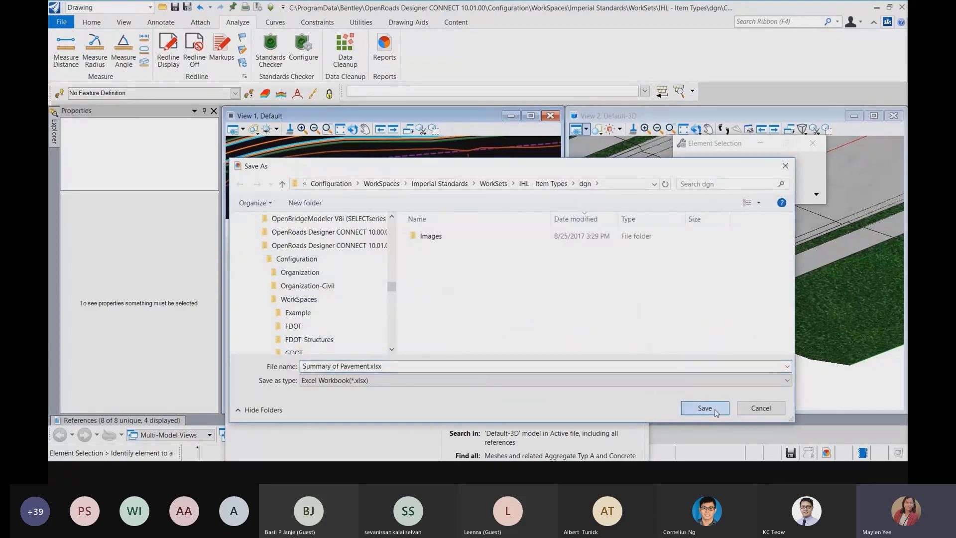
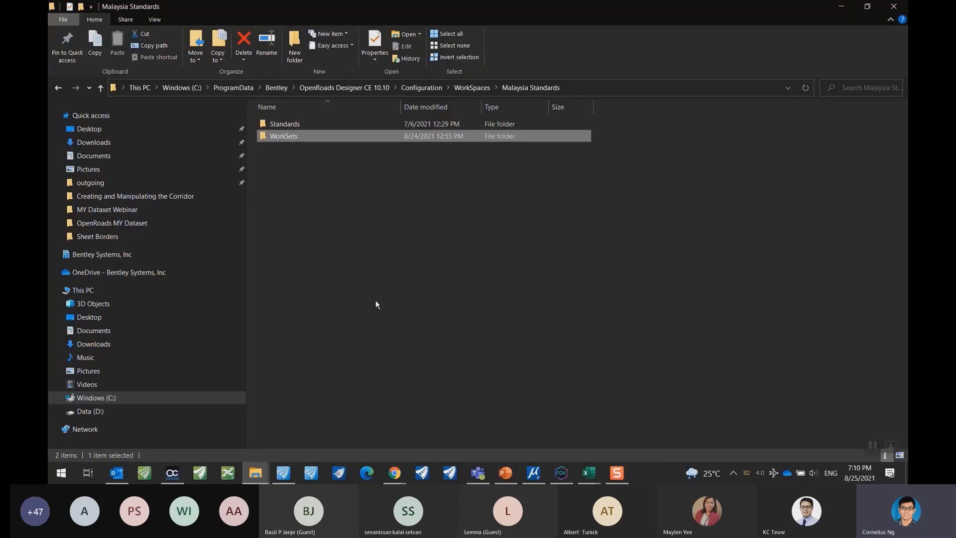
Go from the Malaysia Standards folder up to This PC and open the Windows (C:) drive.
{"action": "left_click", "coordinate": [419, 207]}
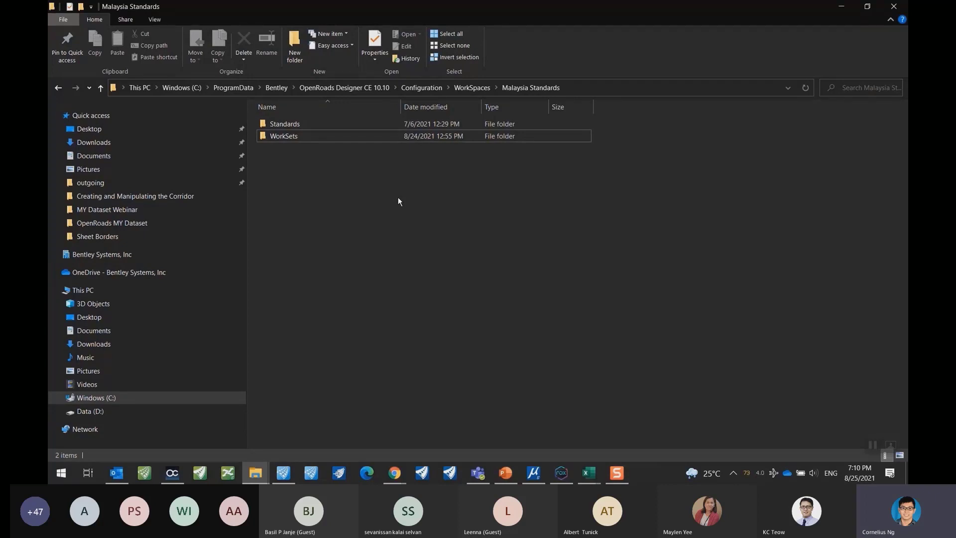
{"action": "left_click", "coordinate": [277, 88]}
{"action": "left_click", "coordinate": [140, 88]}
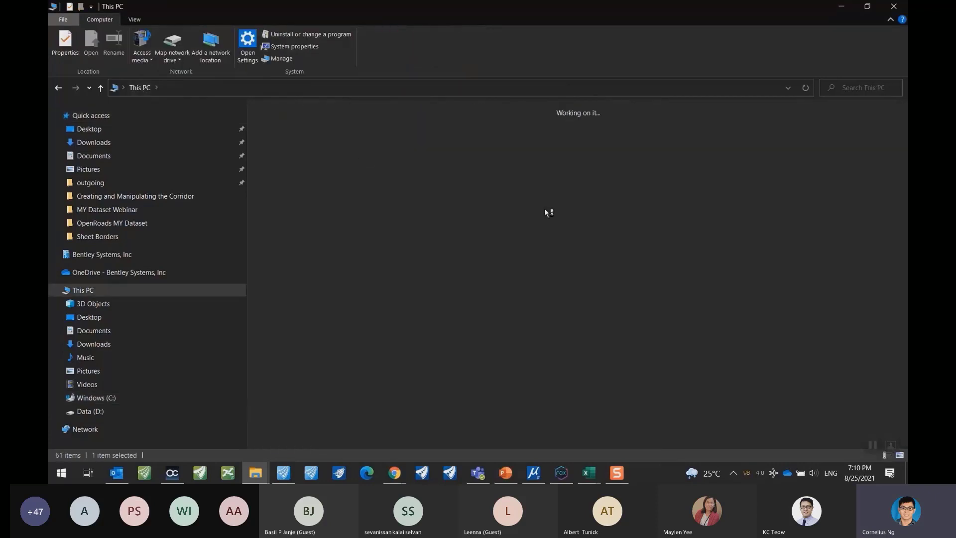
{"action": "left_click", "coordinate": [330, 242]}
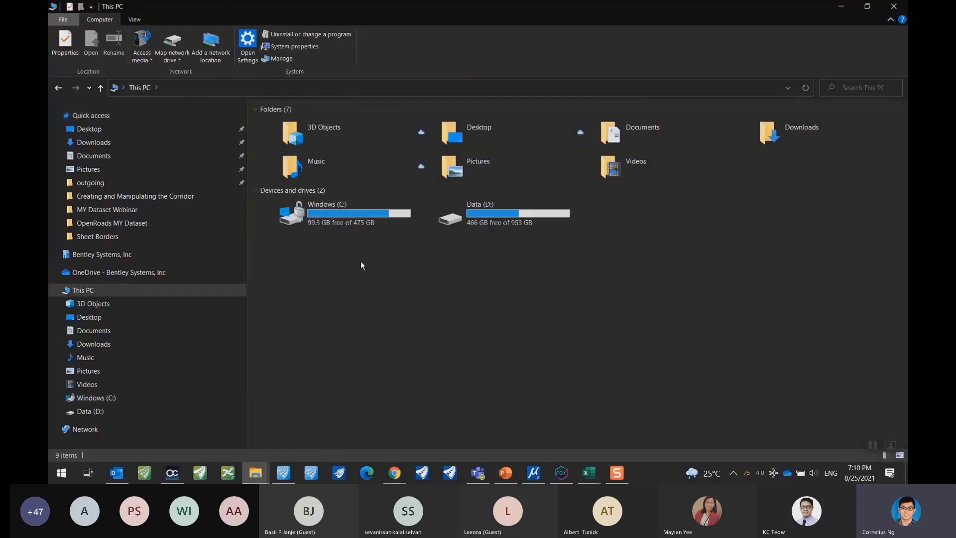
{"action": "left_click", "coordinate": [358, 219]}
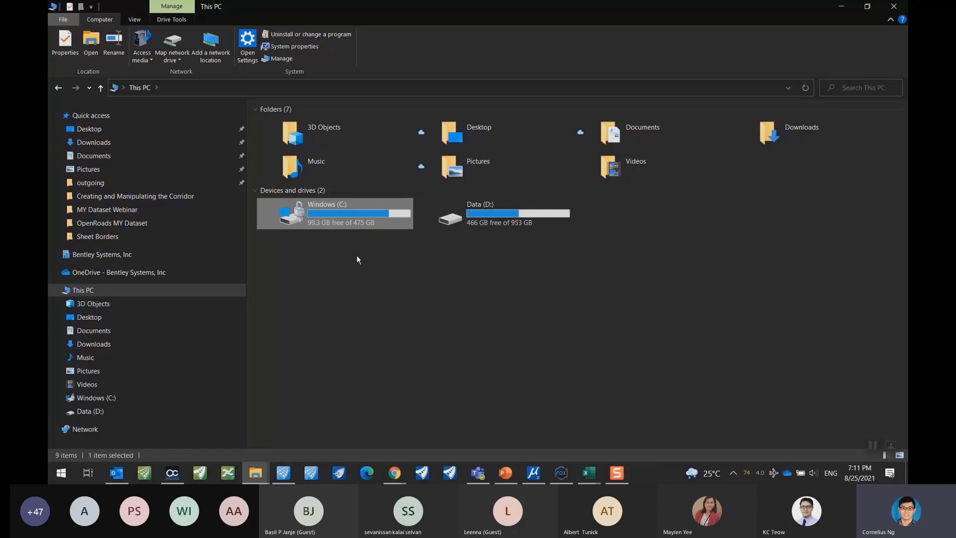
{"action": "double_click", "coordinate": [334, 214]}
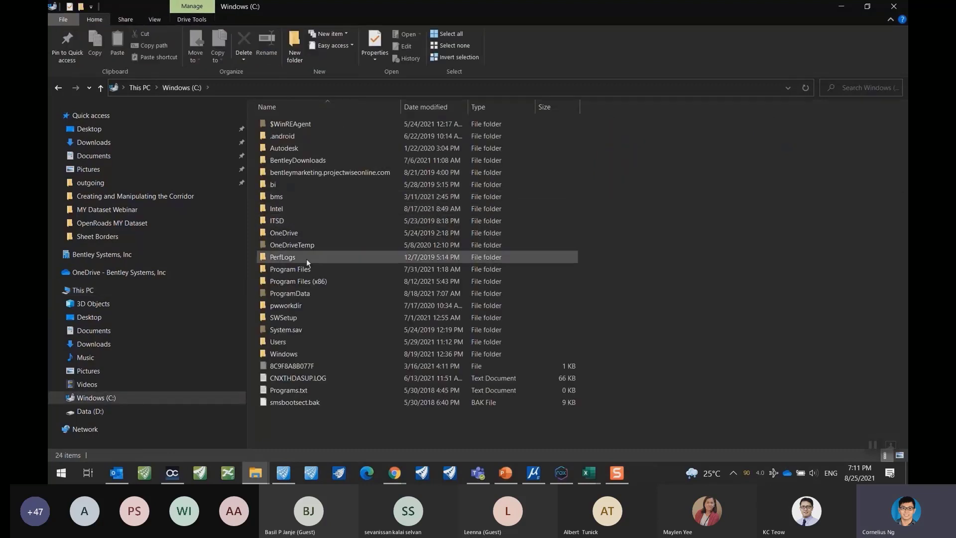
Point out the ProgramData folder on the C: drive by turning the display of hidden items off and on again.
{"action": "left_click", "coordinate": [308, 293]}
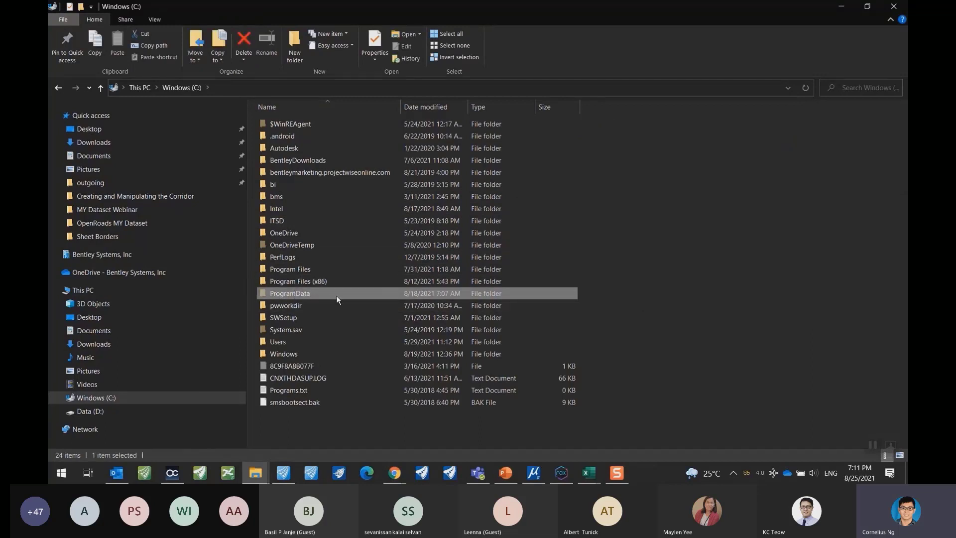
{"action": "left_click", "coordinate": [713, 308]}
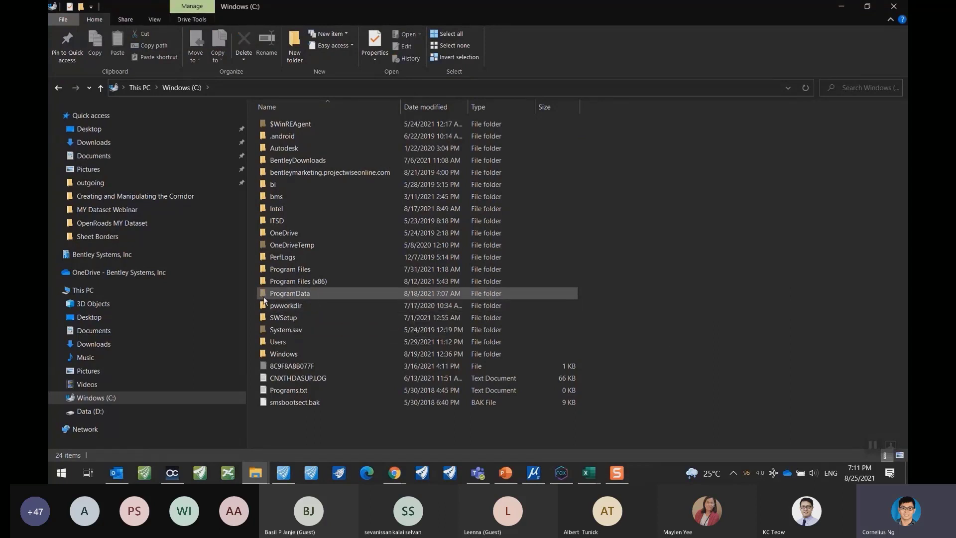
{"action": "mouse_move", "coordinate": [264, 297]}
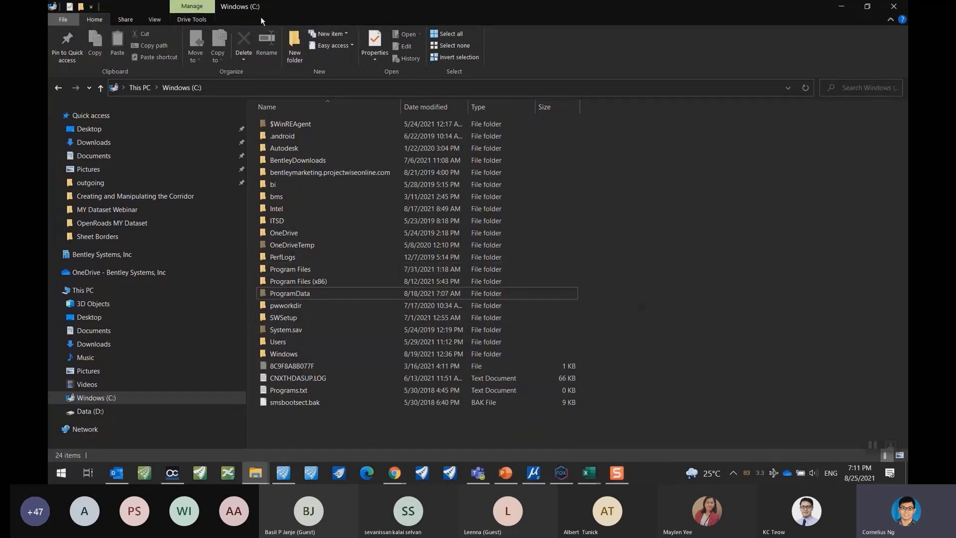
{"action": "left_click", "coordinate": [149, 20]}
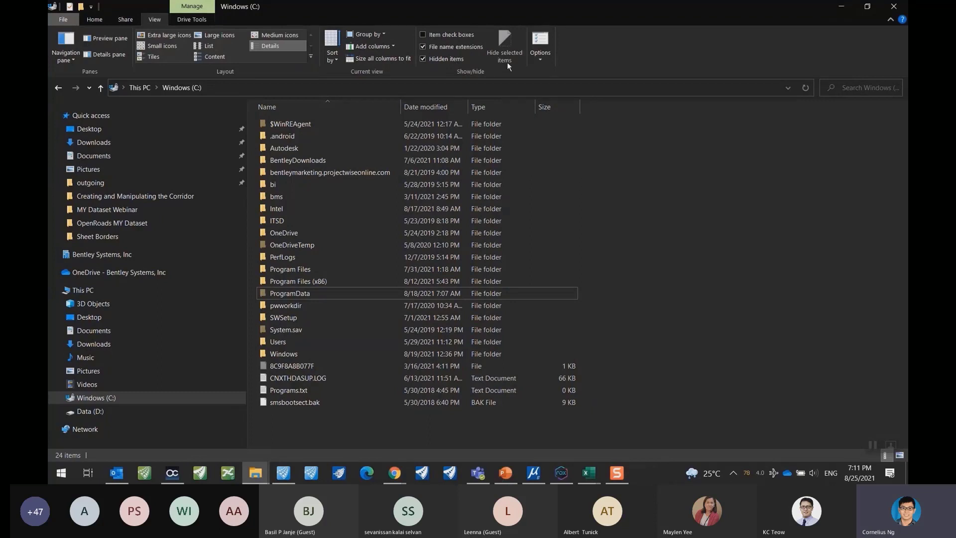
{"action": "left_click", "coordinate": [433, 59]}
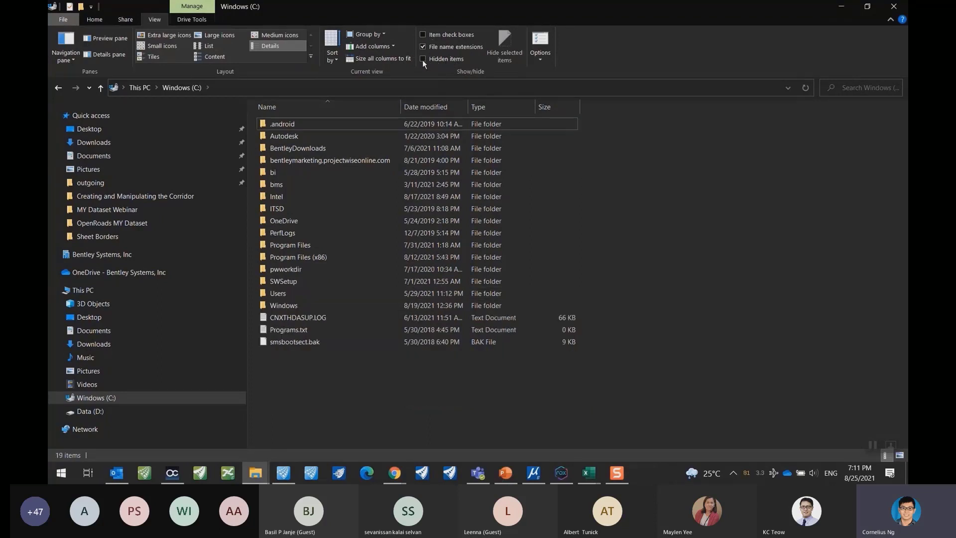
{"action": "left_click", "coordinate": [423, 60]}
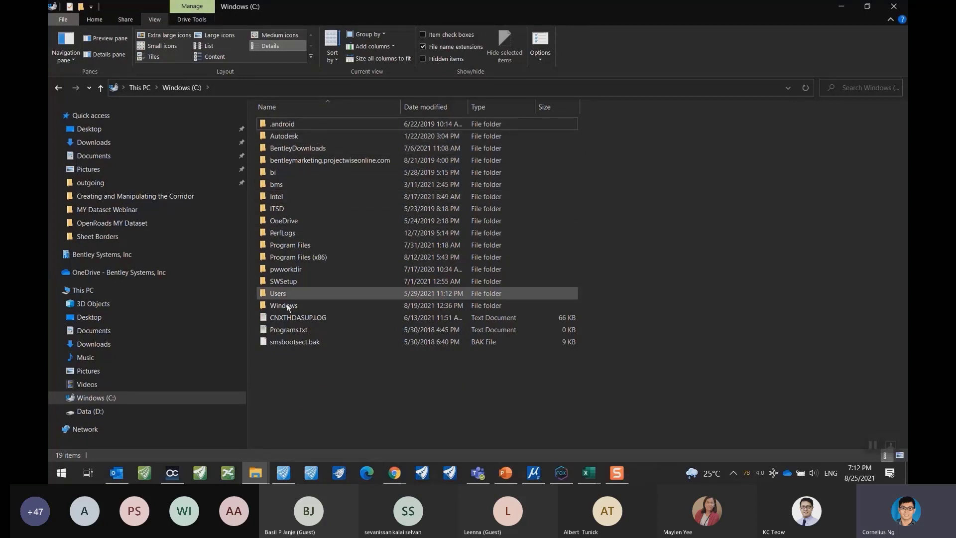
{"action": "left_click", "coordinate": [423, 59]}
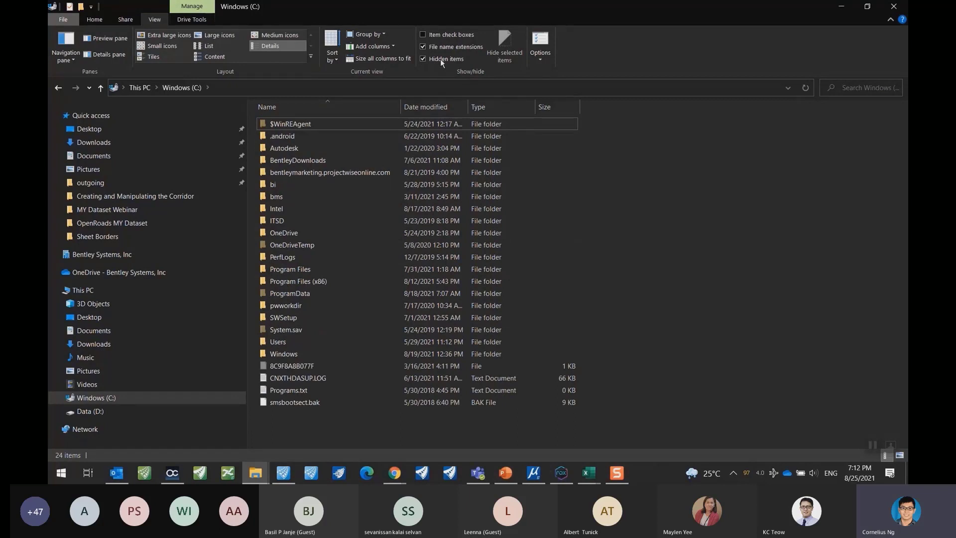
Open the Bentley folder inside the C: drive's ProgramData folder.
{"action": "left_click", "coordinate": [311, 295]}
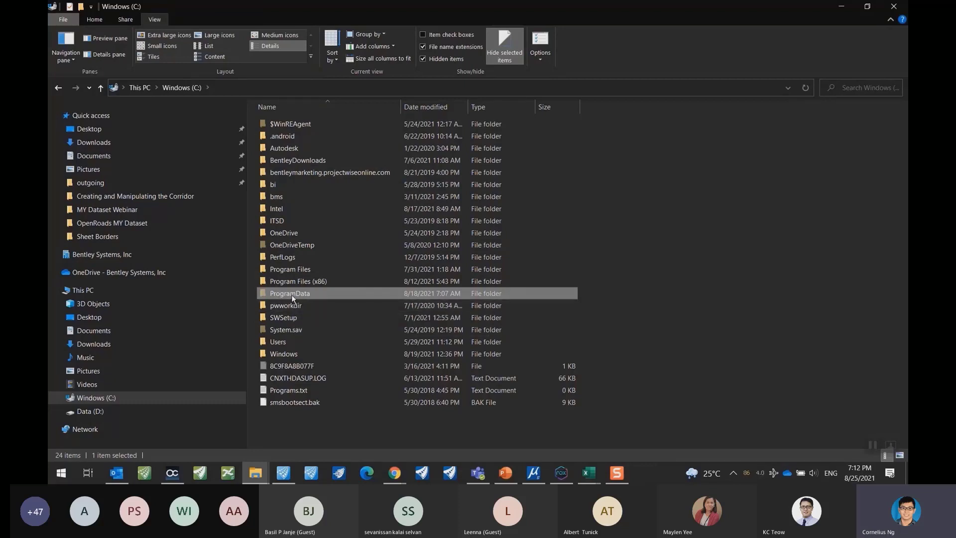
{"action": "double_click", "coordinate": [291, 294]}
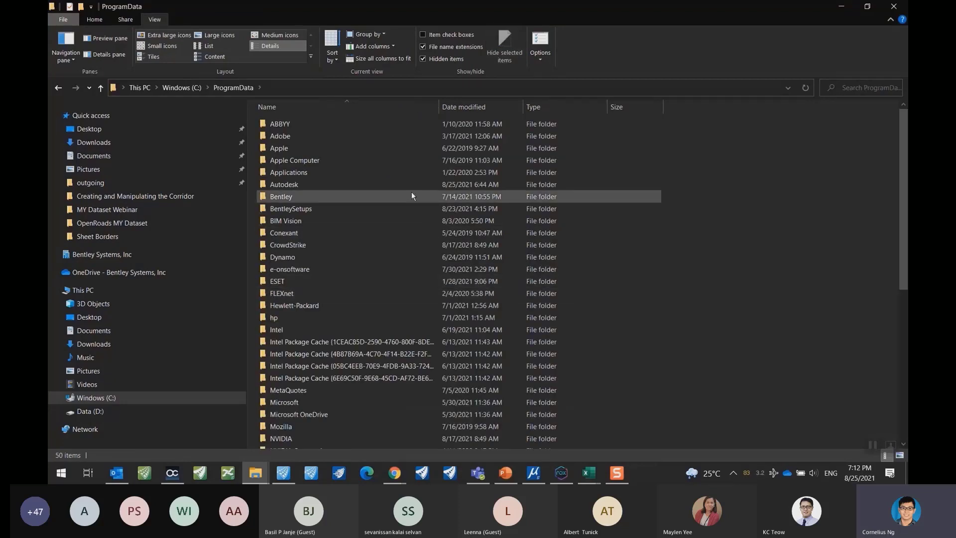
{"action": "left_click", "coordinate": [297, 197]}
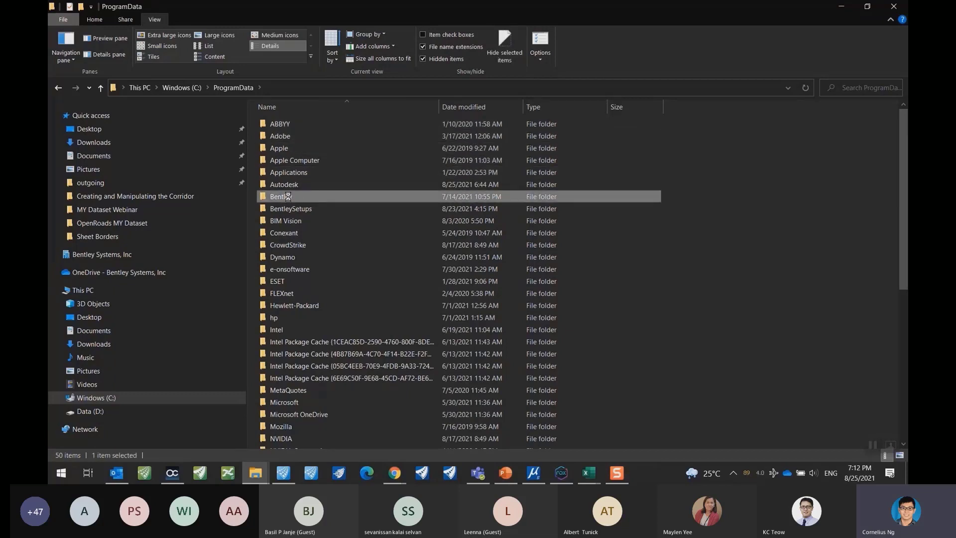
{"action": "double_click", "coordinate": [289, 197]}
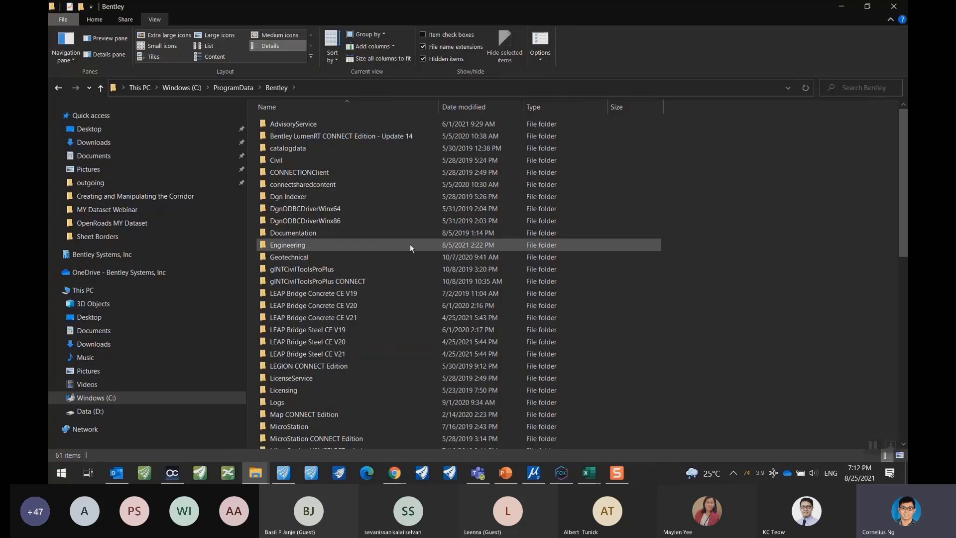
Locate the OpenRoads Designer CE and CE 10.10 folders among the Bentley folders and open OpenRoads Designer CE 10.10.
{"action": "mouse_move", "coordinate": [410, 244]}
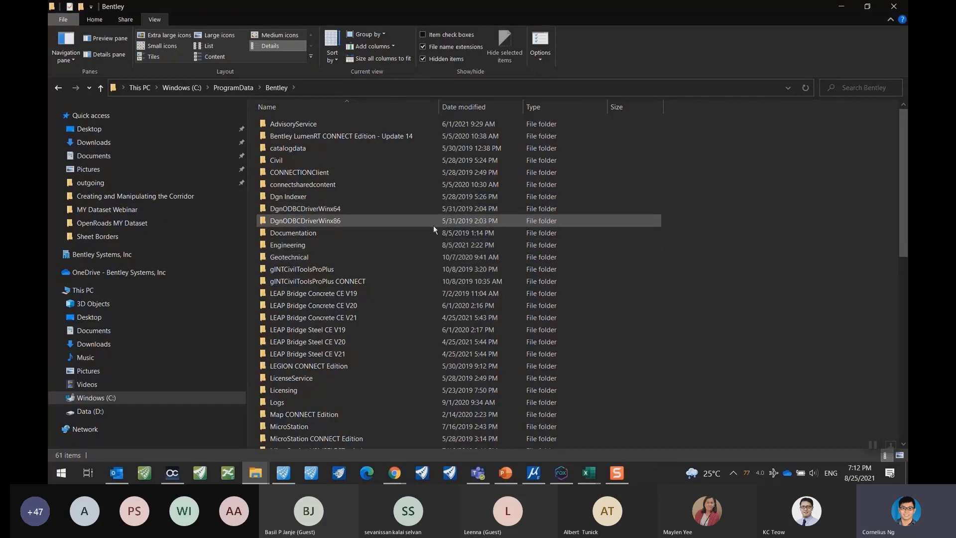
{"action": "scroll", "coordinate": [433, 229], "scroll_direction": "down", "scroll_amount": 11}
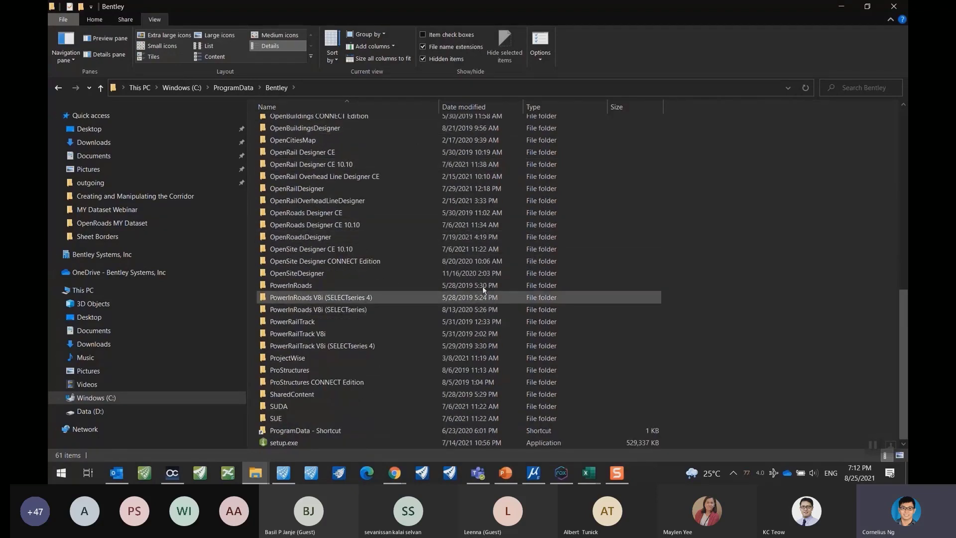
{"action": "scroll", "coordinate": [306, 234], "scroll_direction": "up", "scroll_amount": 1}
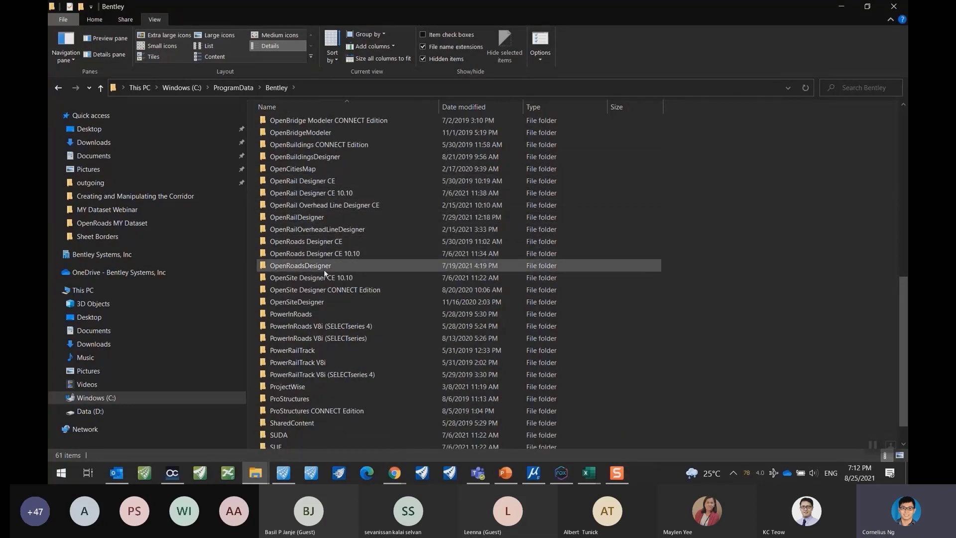
{"action": "left_click", "coordinate": [309, 243]}
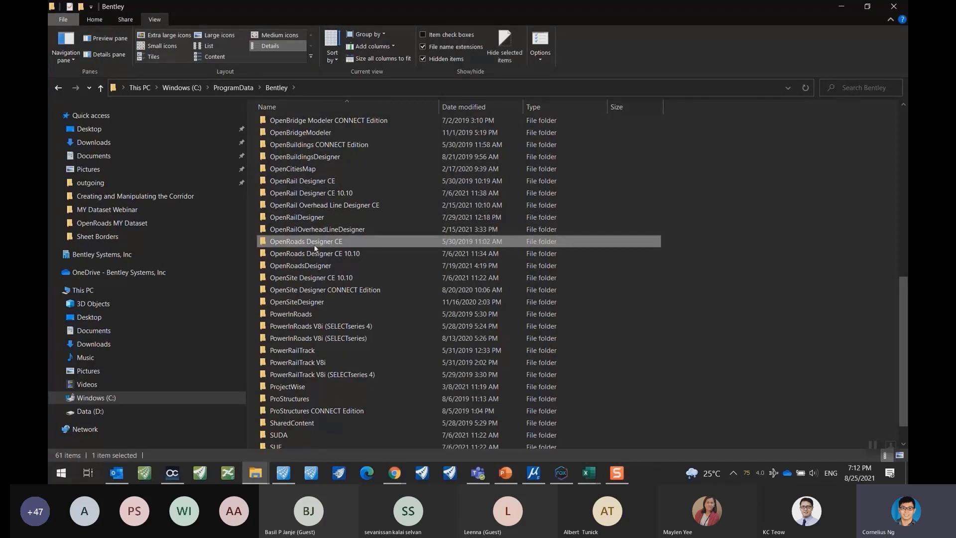
{"action": "double_click", "coordinate": [358, 254]}
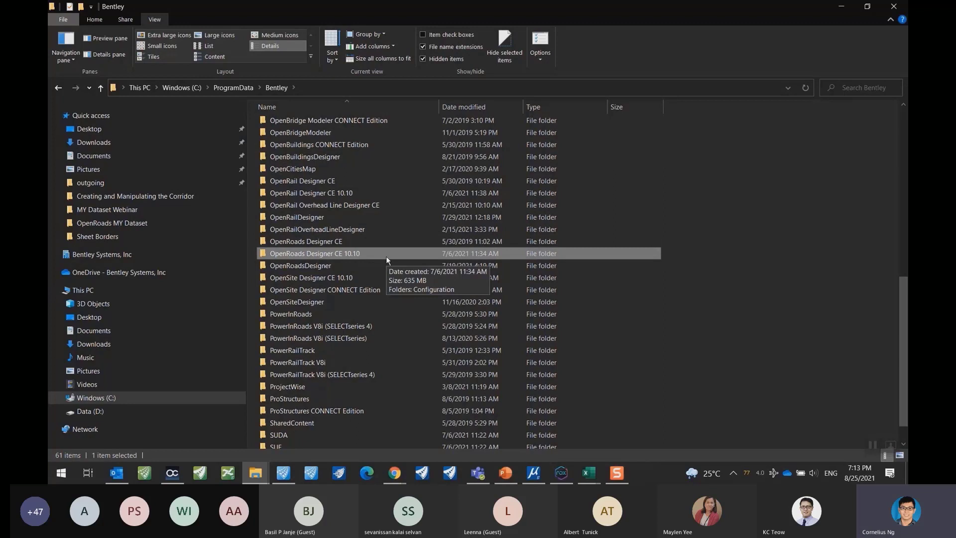
{"action": "left_click", "coordinate": [328, 255]}
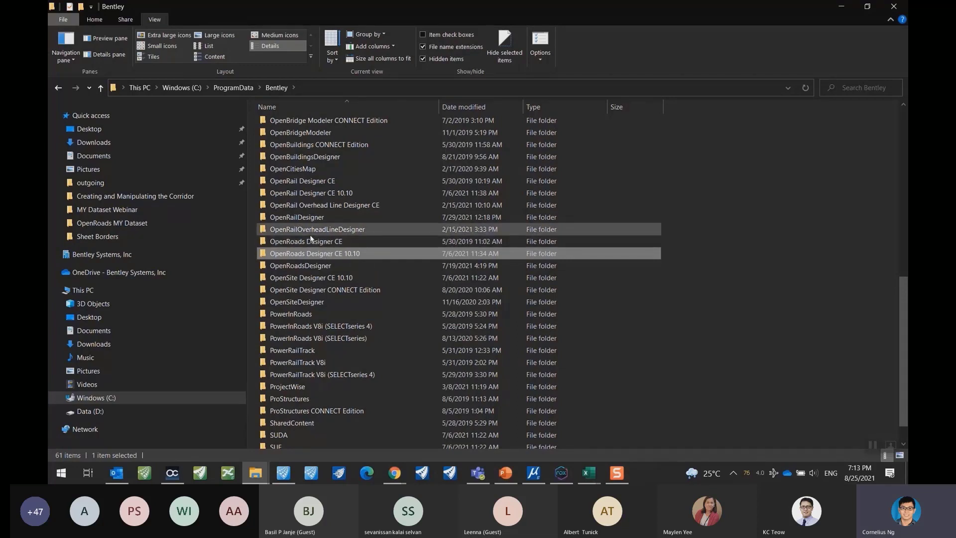
{"action": "left_click", "coordinate": [312, 244]}
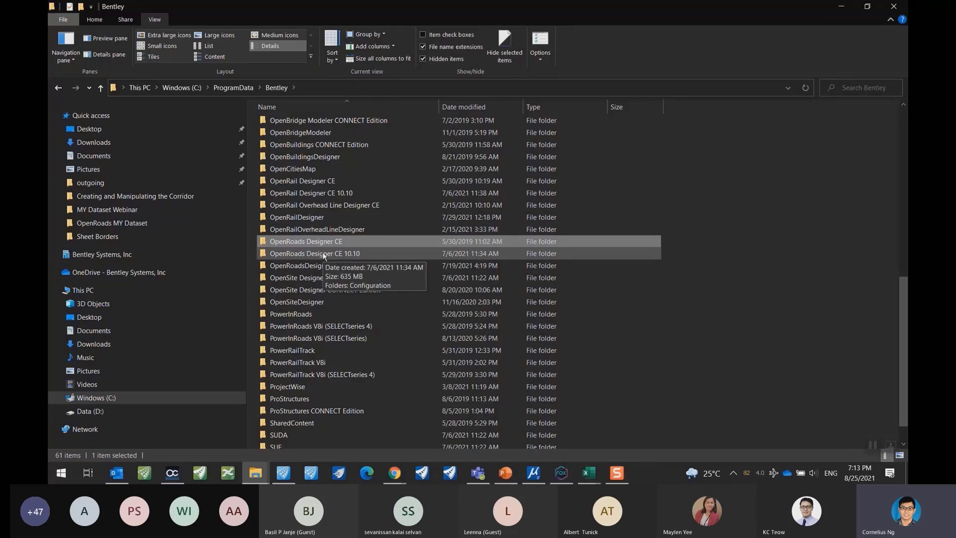
{"action": "left_click", "coordinate": [324, 255]}
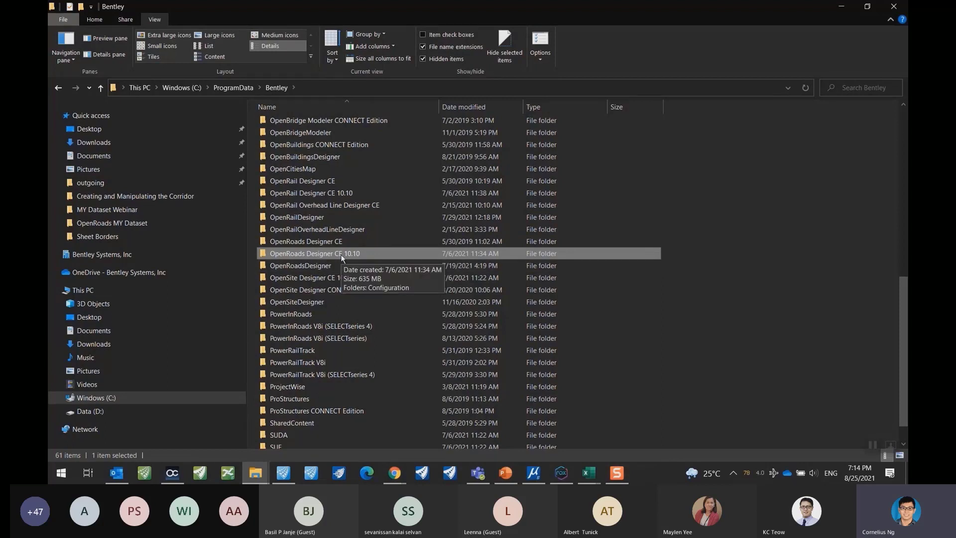
{"action": "double_click", "coordinate": [342, 255]}
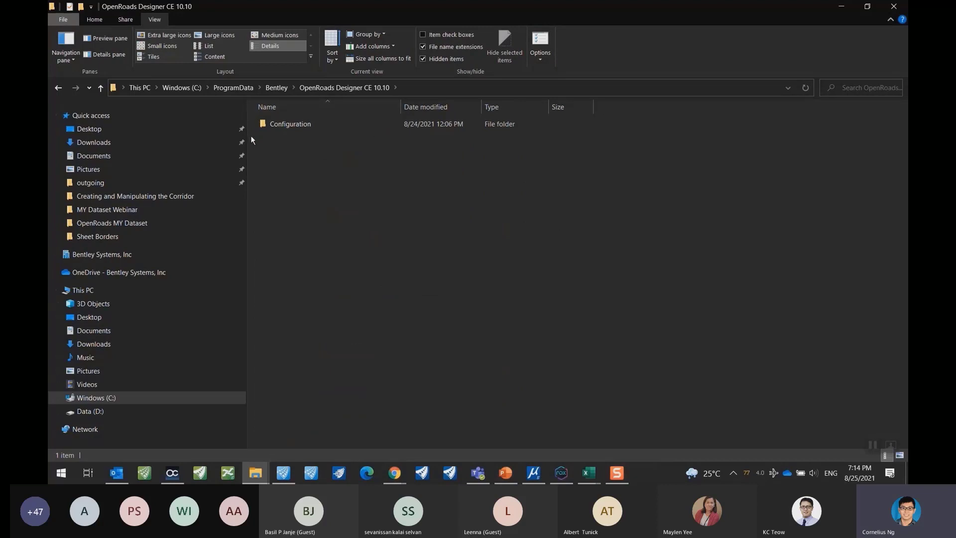
Open the Configuration folder and select its Organization-Civil folder.
{"action": "left_click", "coordinate": [288, 126]}
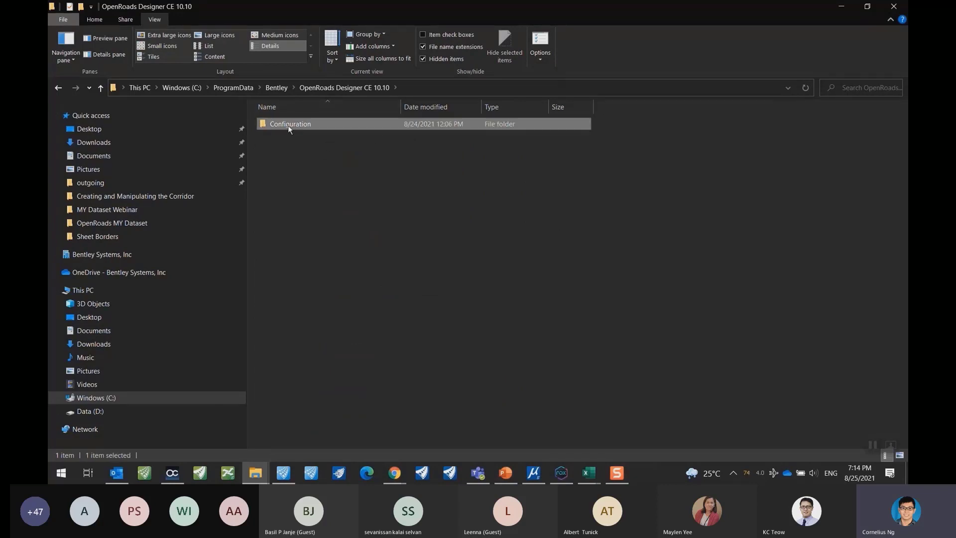
{"action": "double_click", "coordinate": [288, 126]}
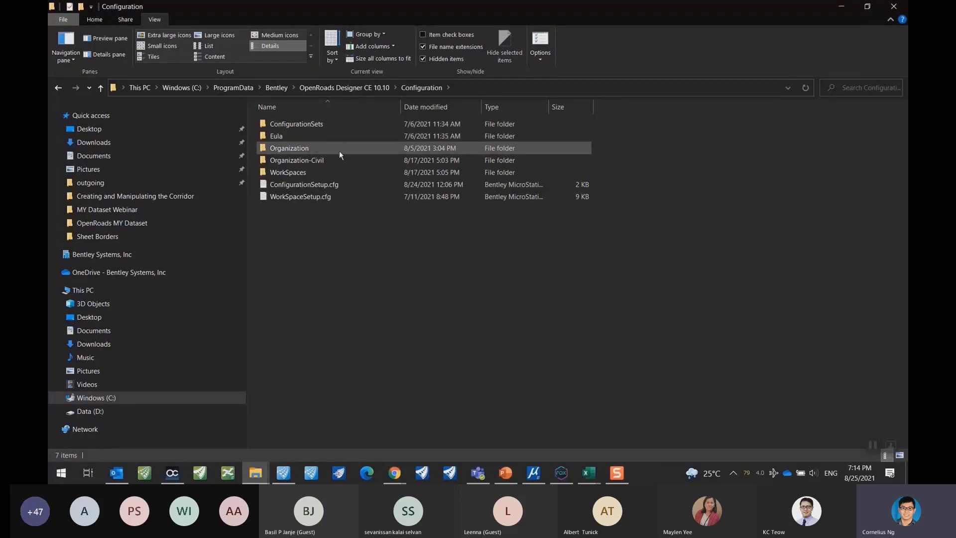
{"action": "left_click", "coordinate": [307, 163]}
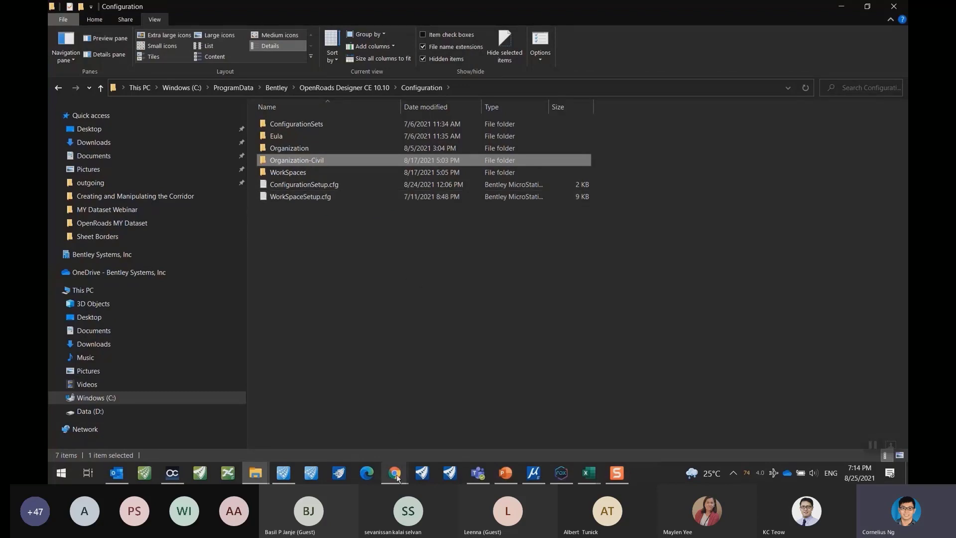
Switch to the Bentley ShareFile page in Chrome, leaving the Get a Link page and going up to Personal Folders.
{"action": "mouse_move", "coordinate": [395, 473]}
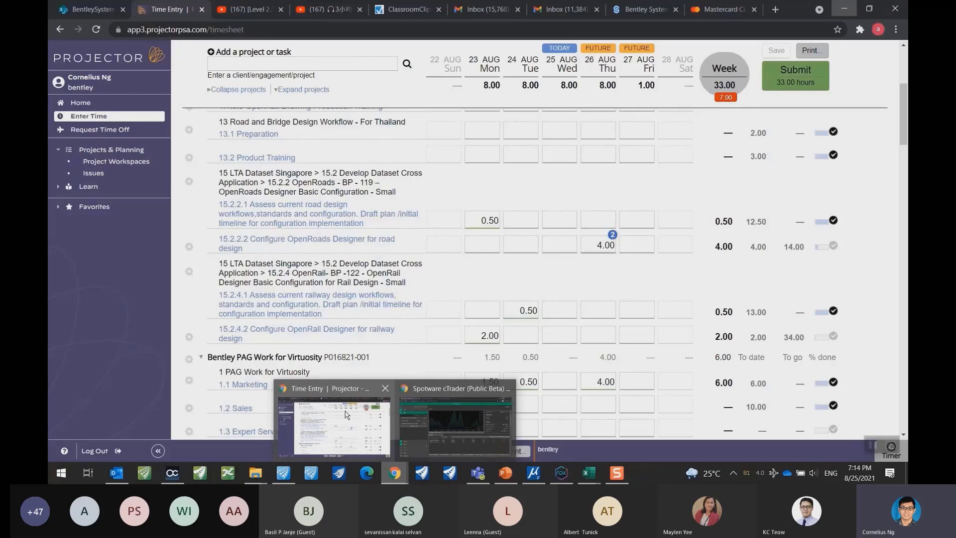
{"action": "left_click", "coordinate": [347, 414]}
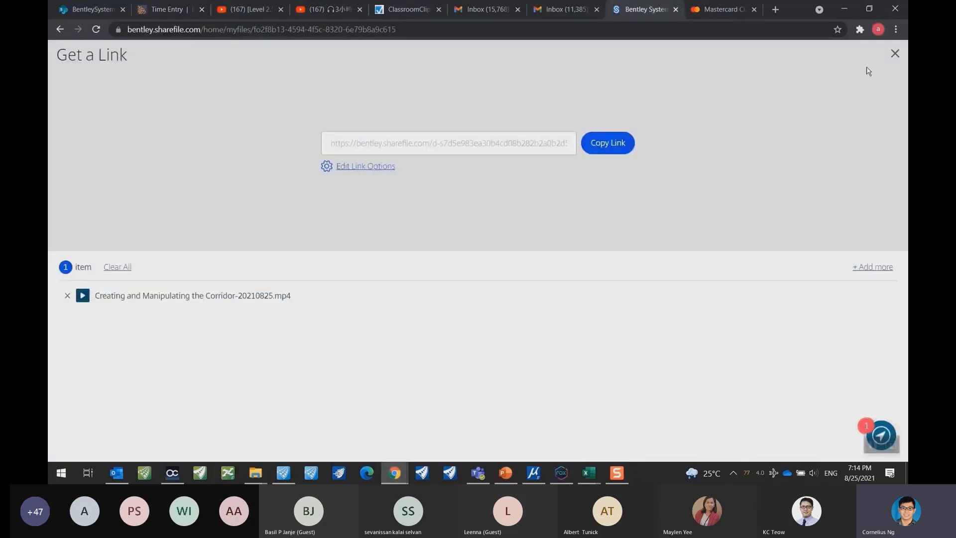
{"action": "left_click", "coordinate": [895, 54]}
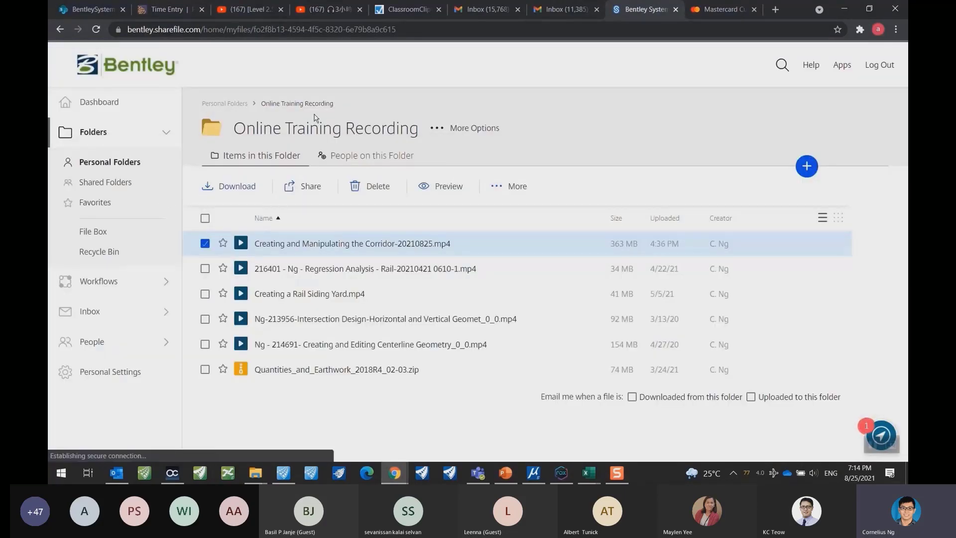
{"action": "left_click", "coordinate": [237, 109]}
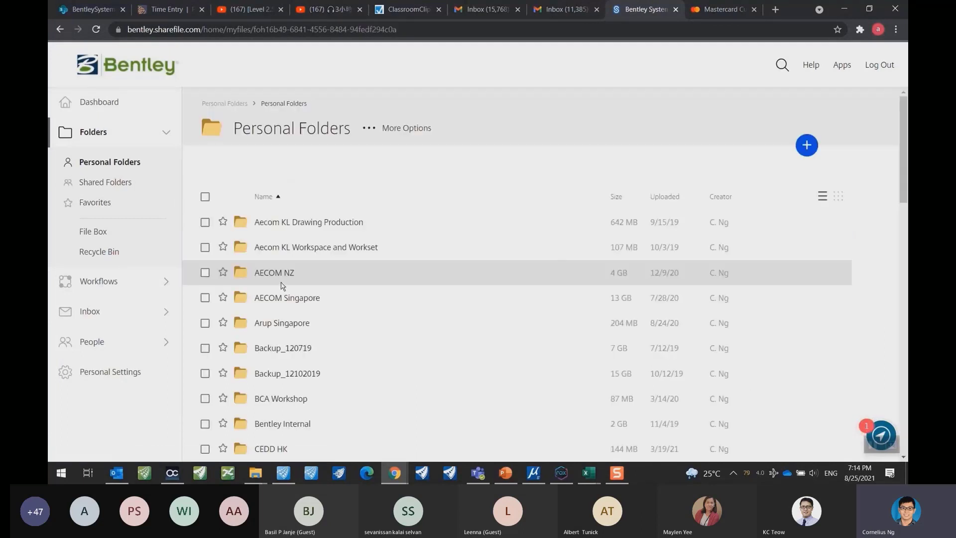
Find the MY Standards Dataset folder in the ShareFile personal folders and open it.
{"action": "scroll", "coordinate": [281, 284], "scroll_direction": "down", "scroll_amount": 10}
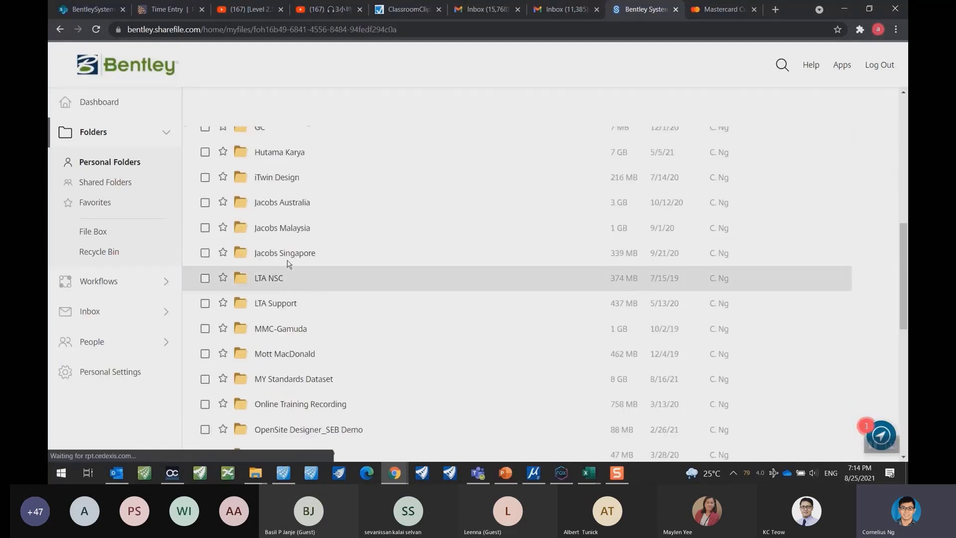
{"action": "scroll", "coordinate": [299, 249], "scroll_direction": "up", "scroll_amount": 2}
{"action": "scroll", "coordinate": [301, 288], "scroll_direction": "down", "scroll_amount": 3}
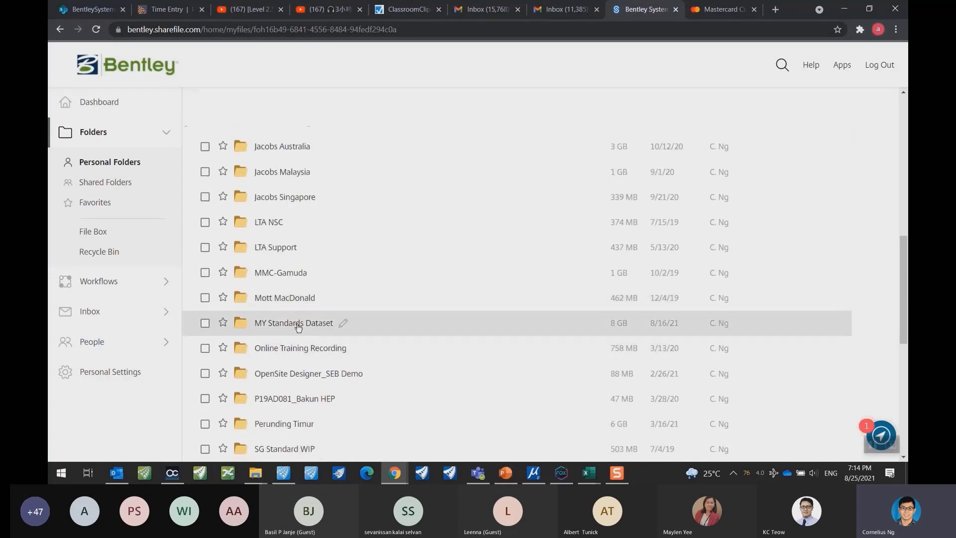
{"action": "left_click", "coordinate": [298, 323]}
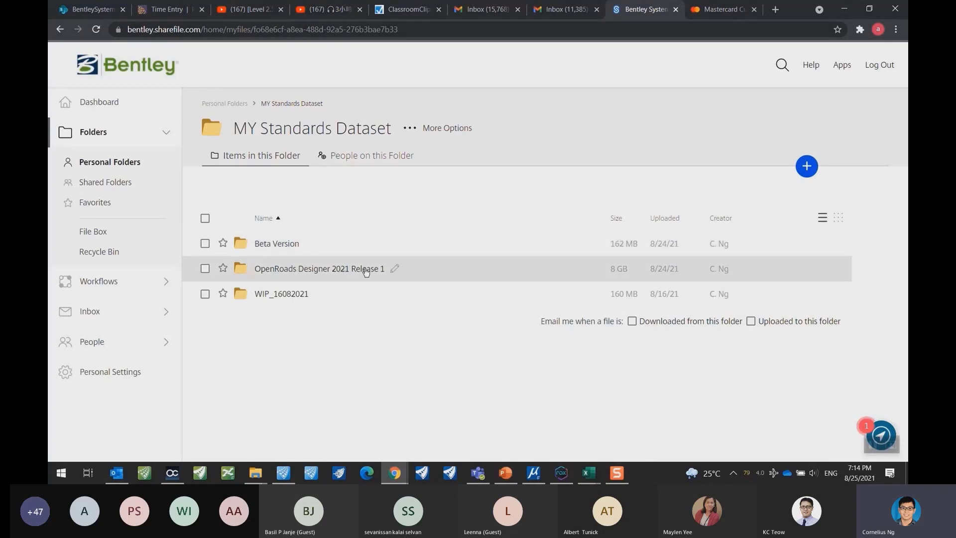
Open Beta Version and its Organization-Civil folder on ShareFile, and place the local Configuration folder window beside the web page.
{"action": "left_click", "coordinate": [275, 244]}
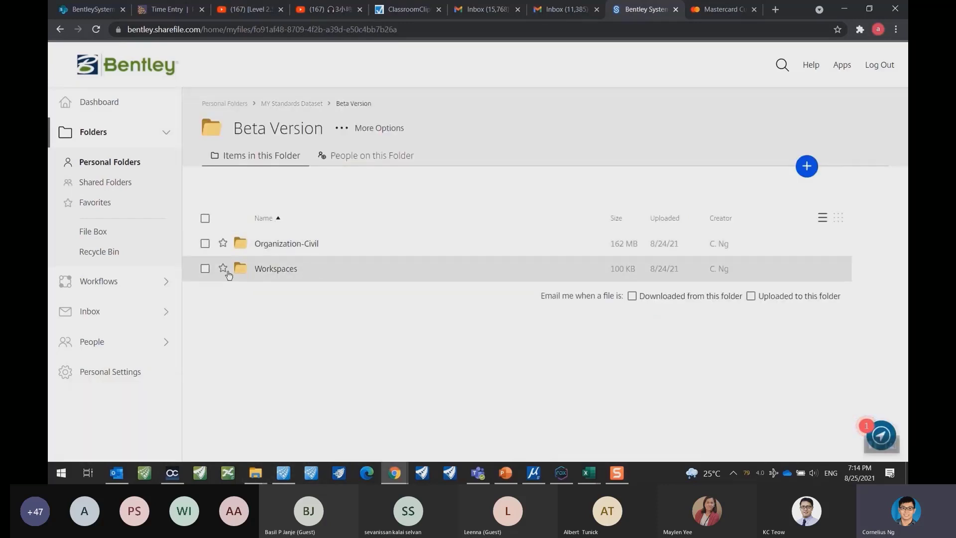
{"action": "left_click", "coordinate": [270, 249]}
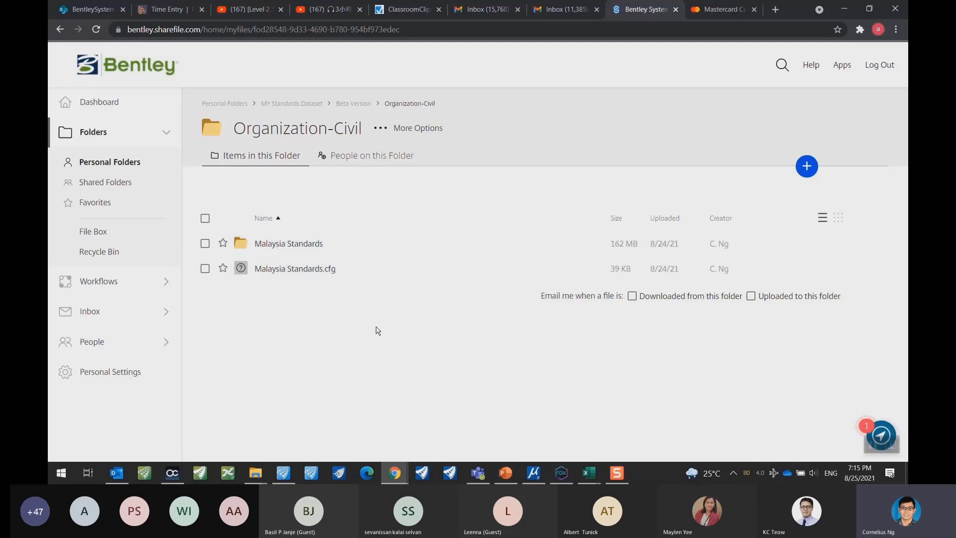
{"action": "mouse_move", "coordinate": [255, 472]}
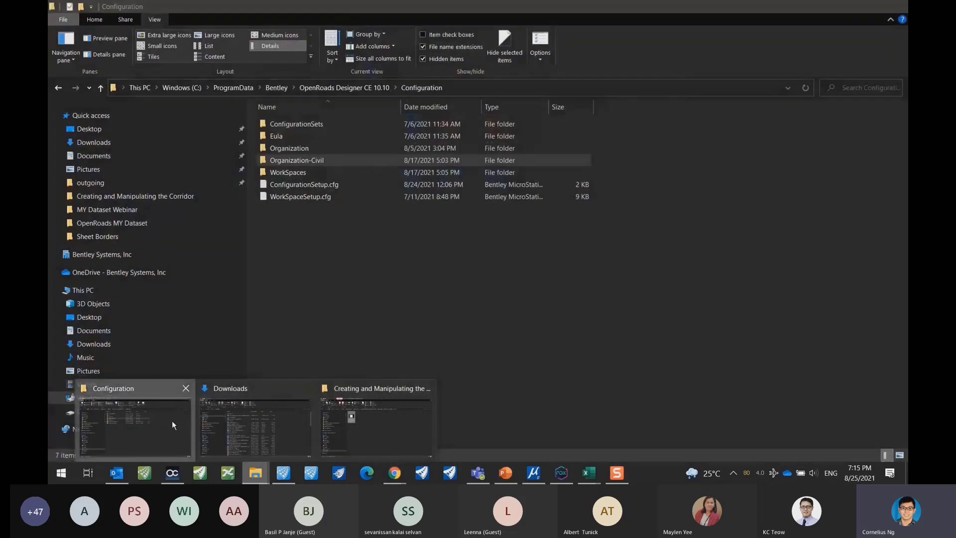
{"action": "left_click", "coordinate": [172, 421]}
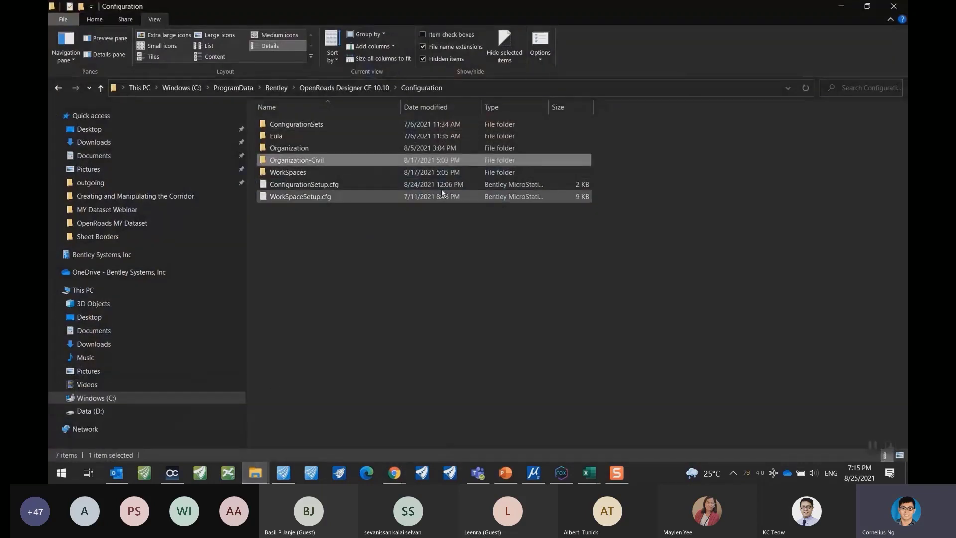
{"action": "left_click_drag", "start_coordinate": [396, 4], "coordinate": [692, 37]}
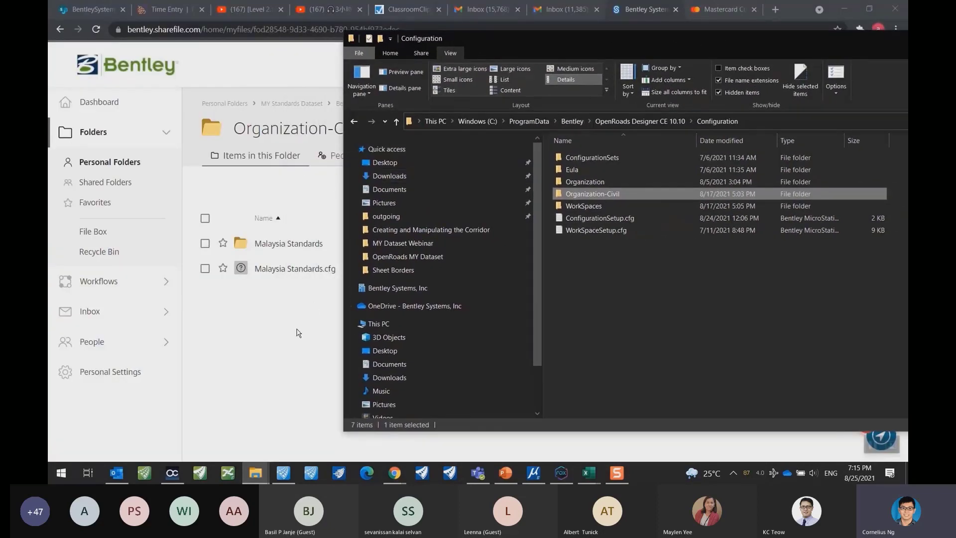
Return ShareFile to Beta Version, and select the Malaysia Standards folder and Malaysia Standards.cfg in the local Organization-Civil folder.
{"action": "left_click", "coordinate": [369, 96]}
{"action": "left_click", "coordinate": [368, 100]}
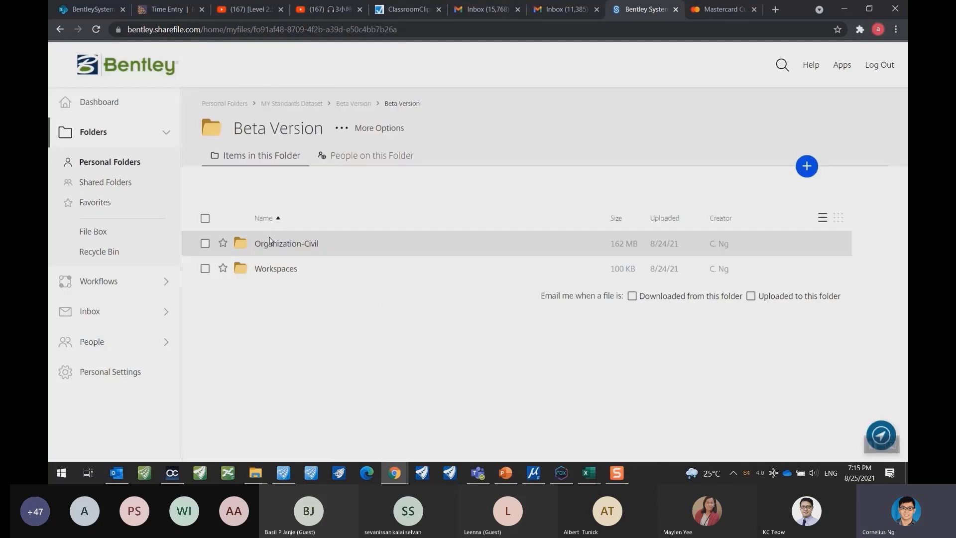
{"action": "mouse_move", "coordinate": [256, 472]}
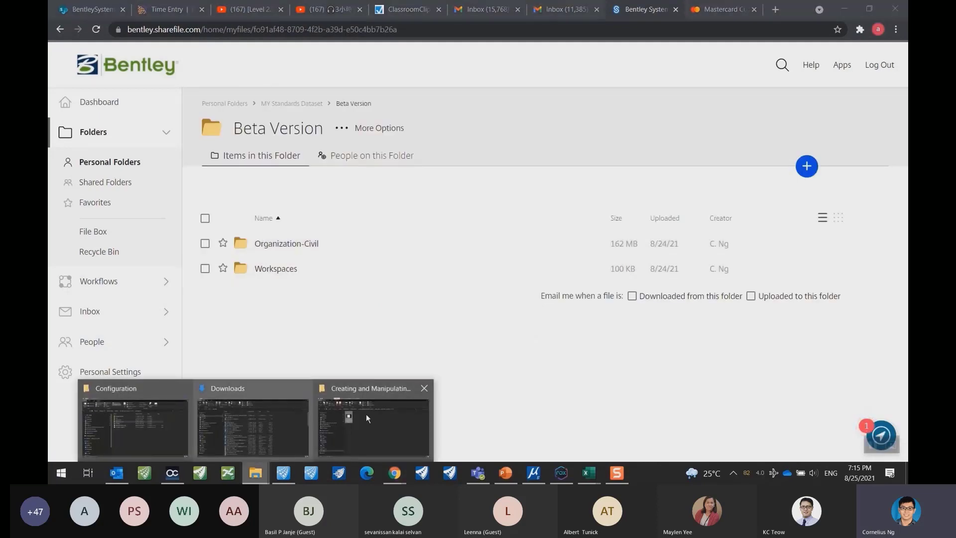
{"action": "left_click", "coordinate": [161, 416]}
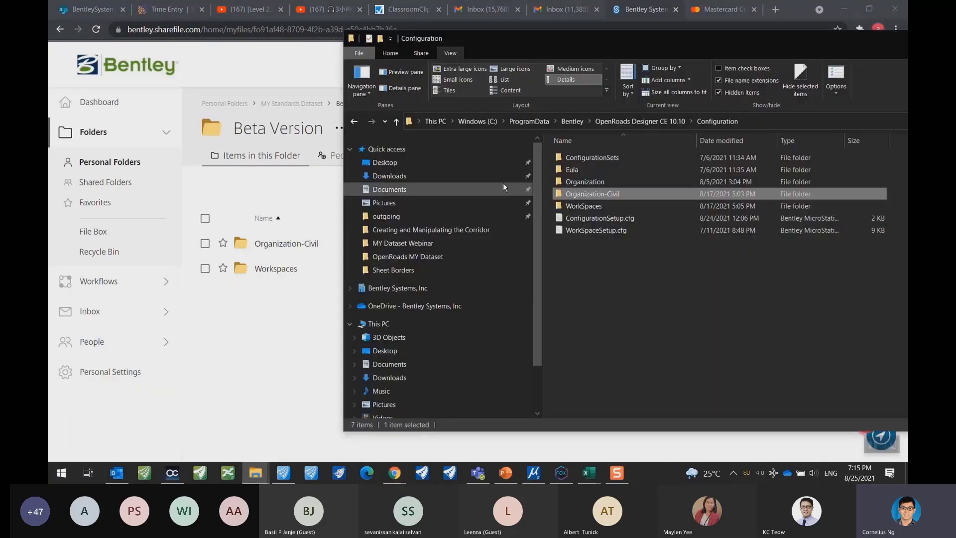
{"action": "double_click", "coordinate": [593, 197]}
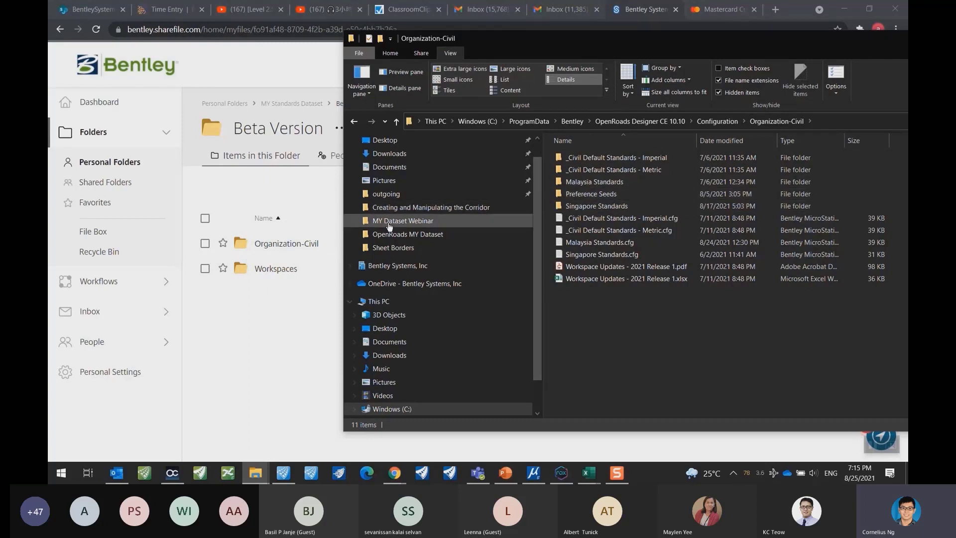
{"action": "left_click", "coordinate": [602, 183]}
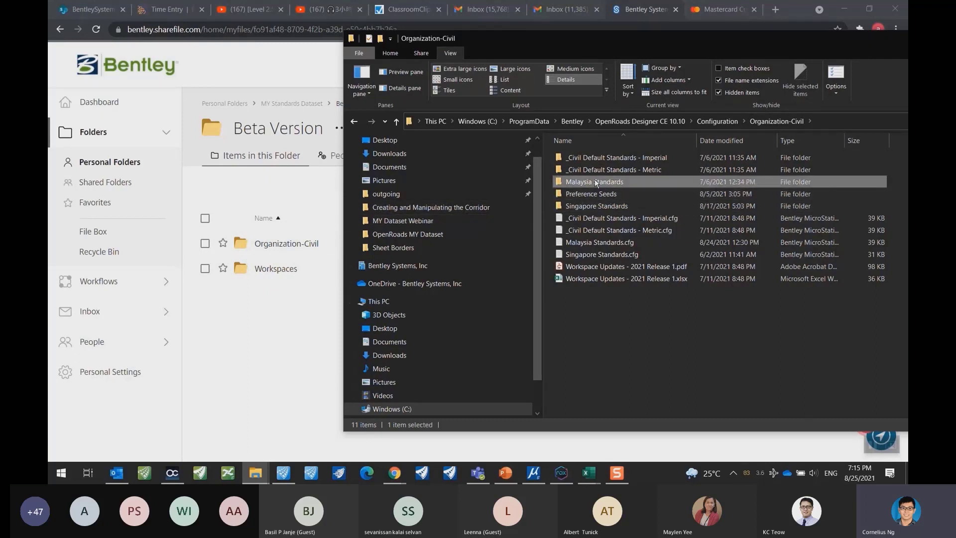
{"action": "left_click", "coordinate": [602, 243], "text": "ctrl"}
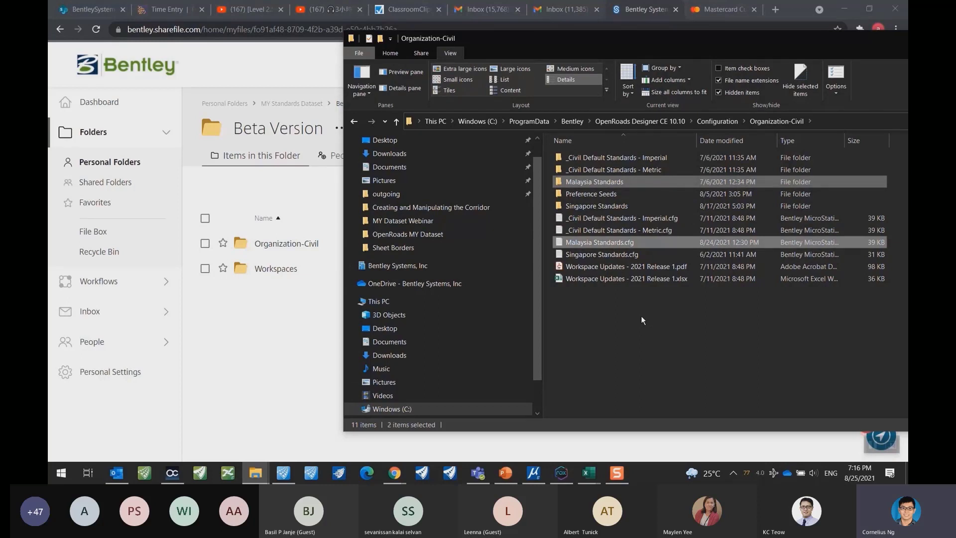
{"action": "left_click", "coordinate": [641, 315]}
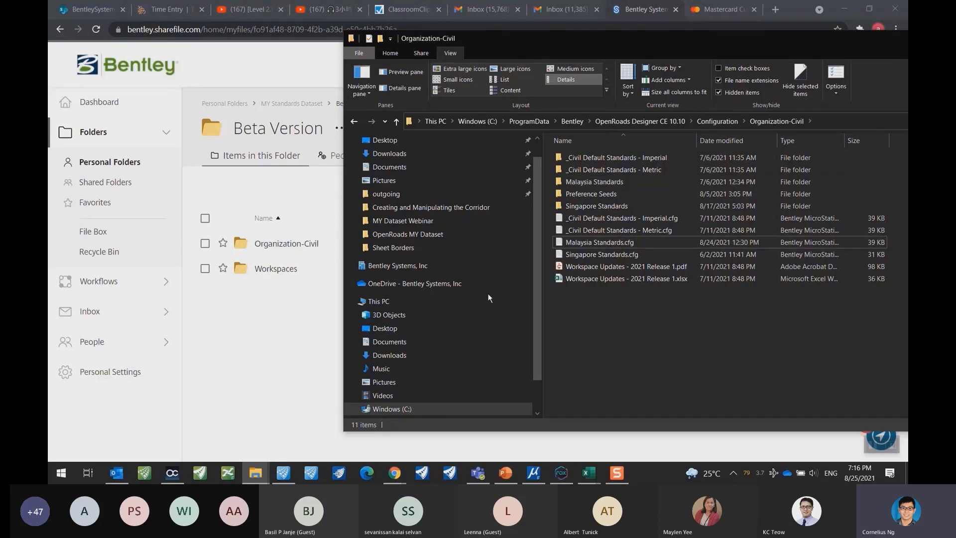
Open the Workspaces folder on ShareFile, and select the Malaysia Standards folder and Malaysia Standards.cfg in the local WorkSpaces folder.
{"action": "left_click", "coordinate": [296, 304]}
{"action": "left_click", "coordinate": [285, 271]}
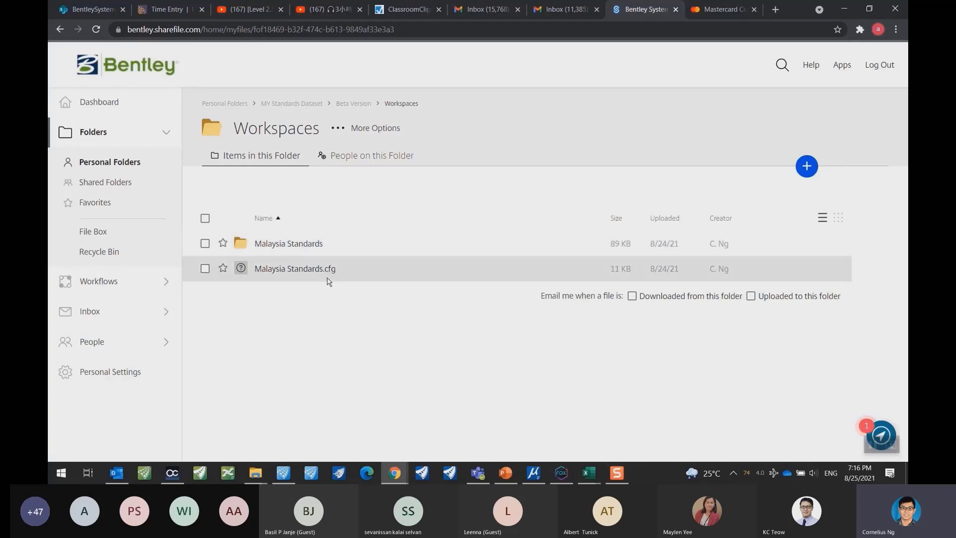
{"action": "mouse_move", "coordinate": [256, 473]}
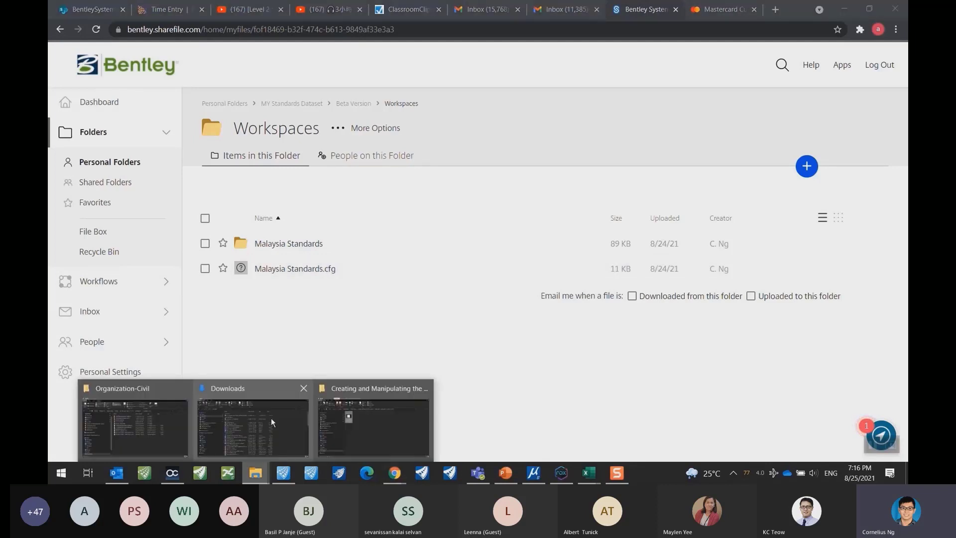
{"action": "left_click", "coordinate": [135, 423]}
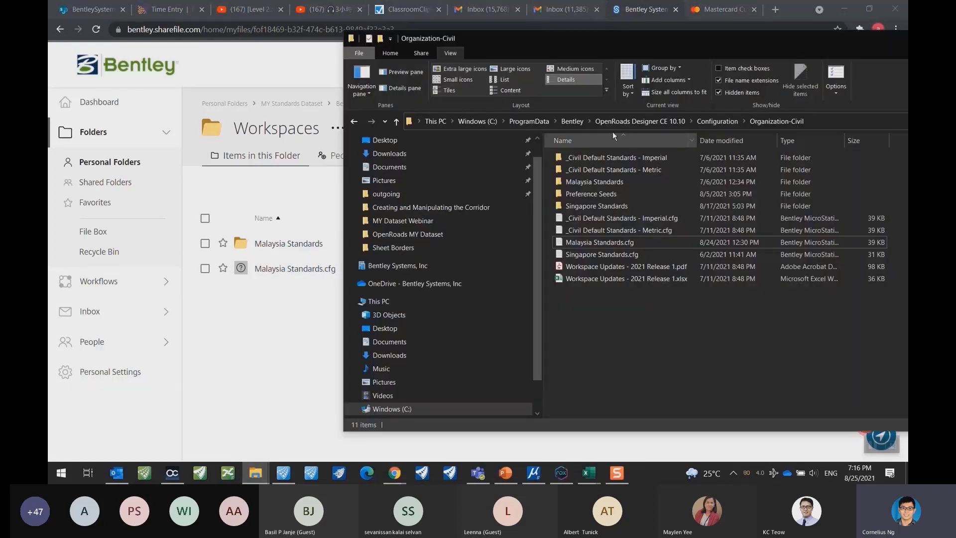
{"action": "left_click", "coordinate": [719, 121]}
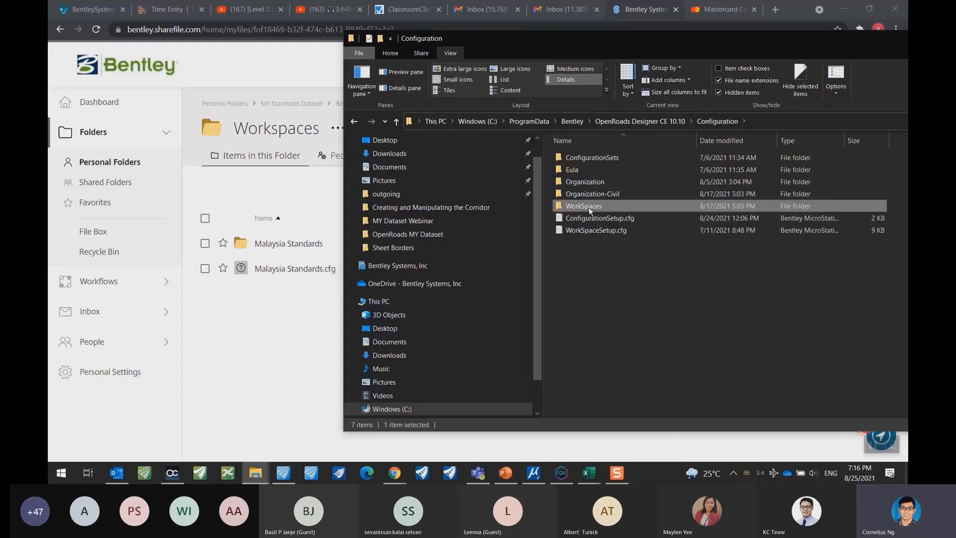
{"action": "double_click", "coordinate": [588, 207]}
{"action": "left_click", "coordinate": [619, 184]}
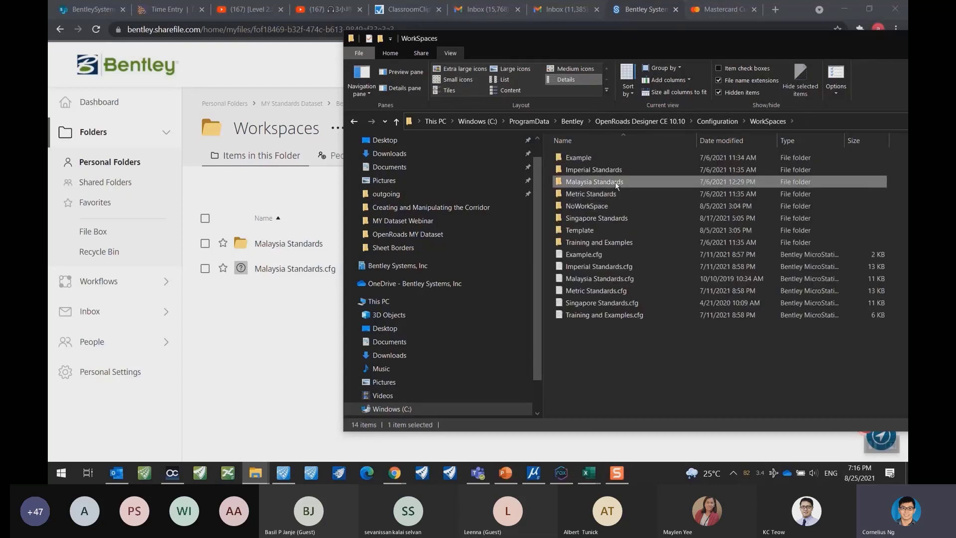
{"action": "left_click", "coordinate": [618, 279], "text": "ctrl"}
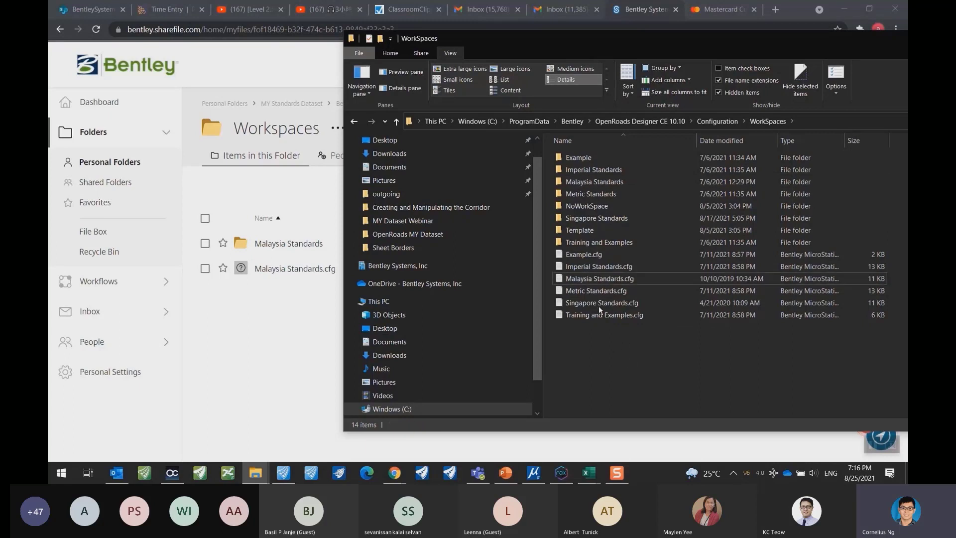
Open the WorkSets folder inside the local Malaysia Standards workspace and select its JKR folder.
{"action": "left_click", "coordinate": [616, 185]}
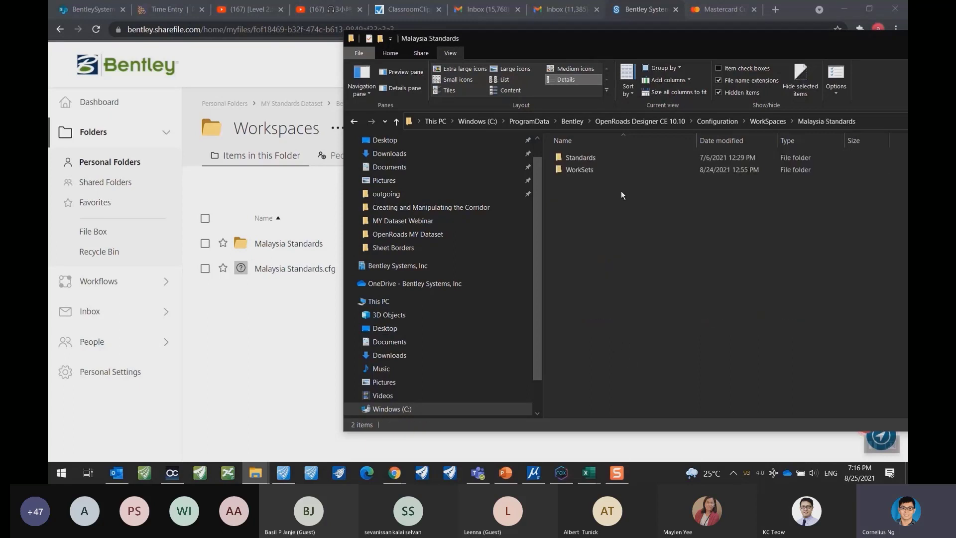
{"action": "double_click", "coordinate": [583, 170]}
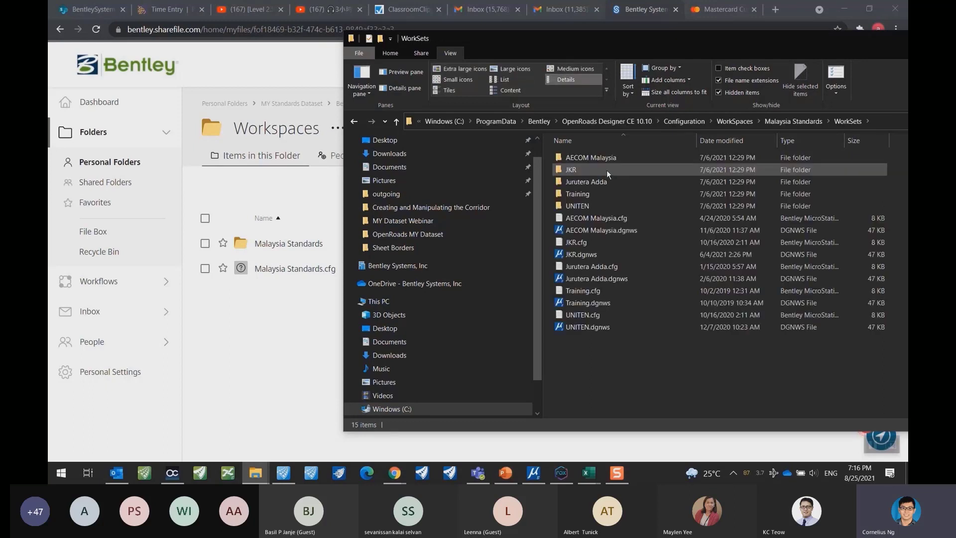
{"action": "left_click", "coordinate": [573, 170]}
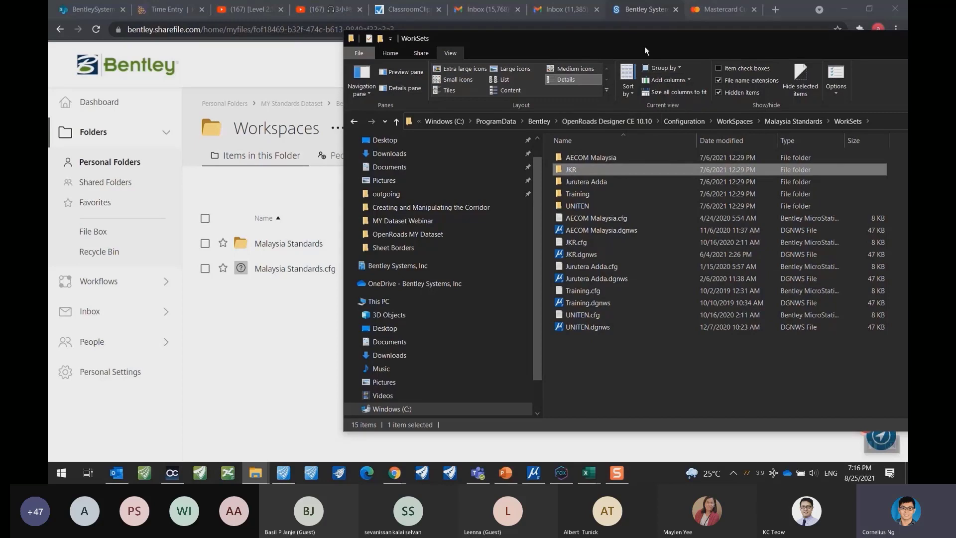
Maximize and then minimize the WorkSets folder window, and go back up to the Beta Version folder on ShareFile.
{"action": "left_click_drag", "start_coordinate": [645, 46], "coordinate": [519, 114]}
{"action": "double_click", "coordinate": [546, 107]}
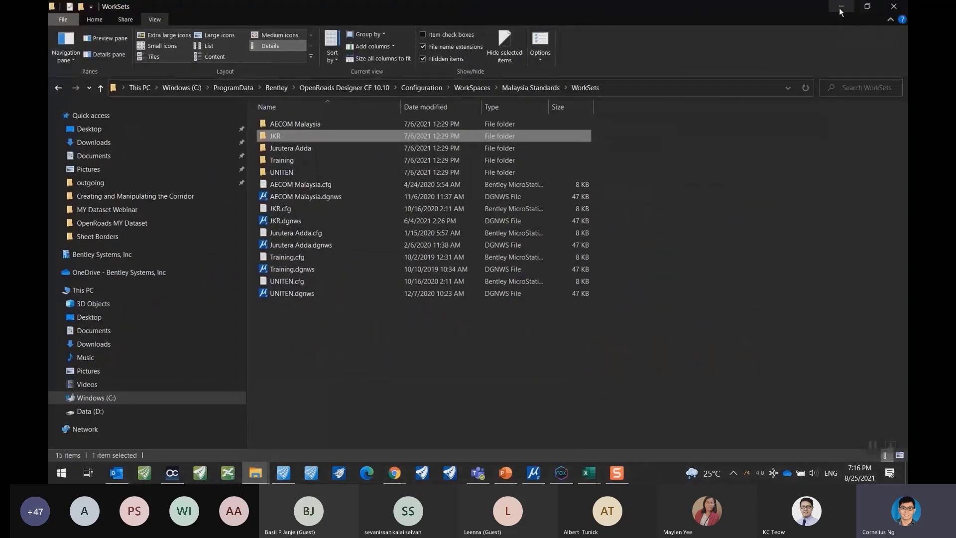
{"action": "left_click", "coordinate": [841, 8]}
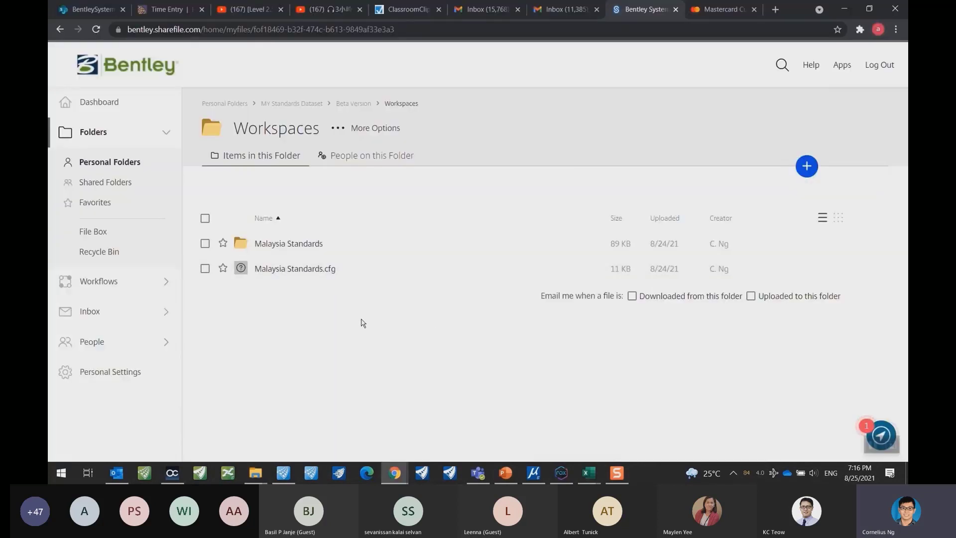
{"action": "left_click", "coordinate": [353, 103]}
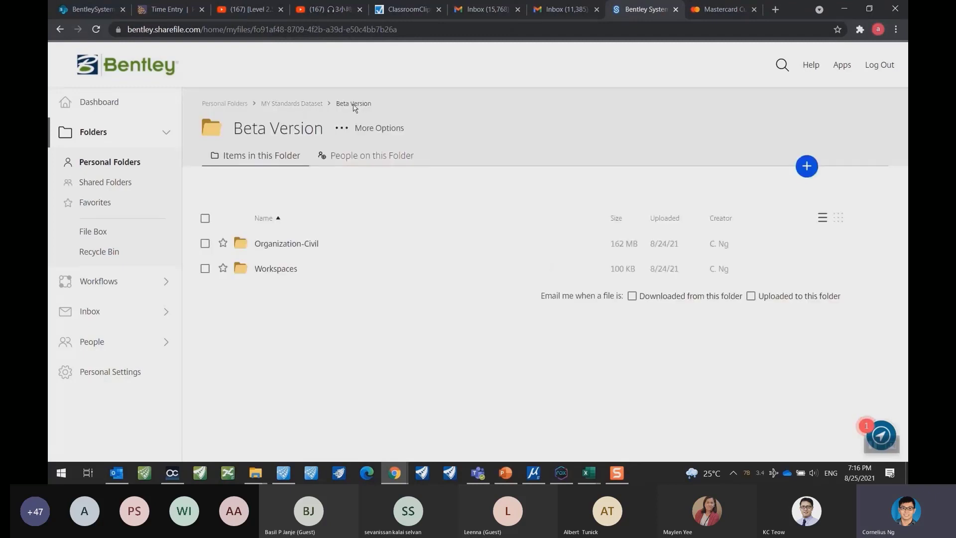
{"action": "left_click", "coordinate": [351, 128]}
{"action": "left_click", "coordinate": [319, 279]}
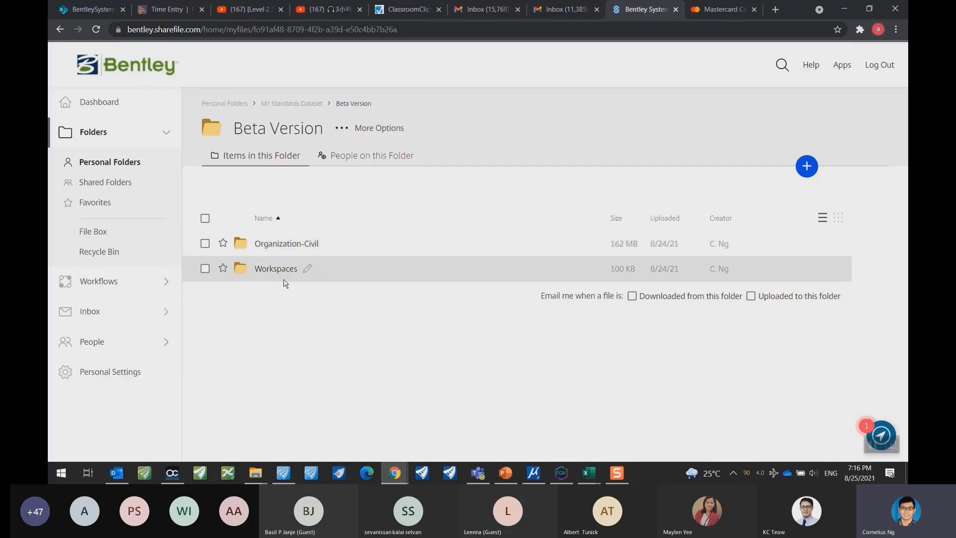
Return to the local Configuration folder and select both its Organization-Civil and WorkSpaces folders, then clear the selection.
{"action": "left_click", "coordinate": [256, 481]}
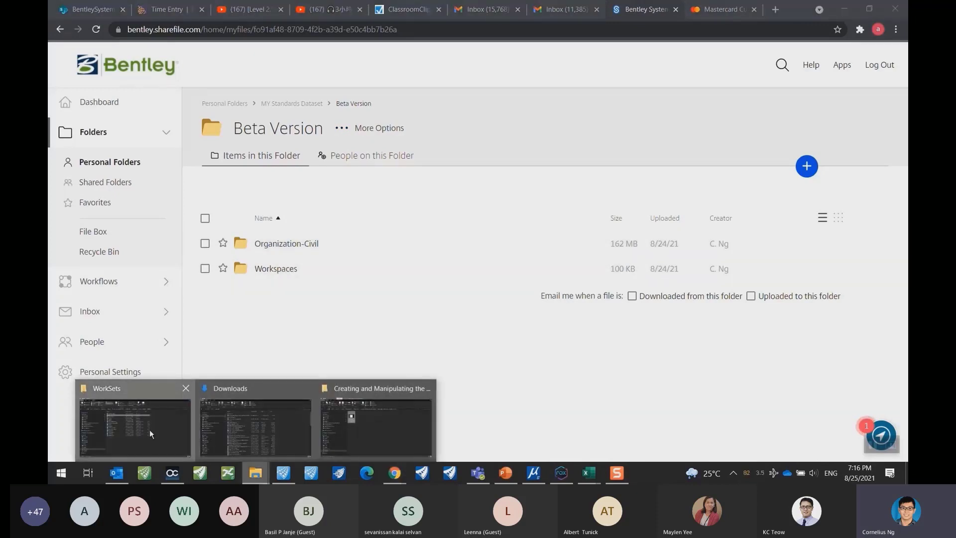
{"action": "left_click", "coordinate": [150, 430]}
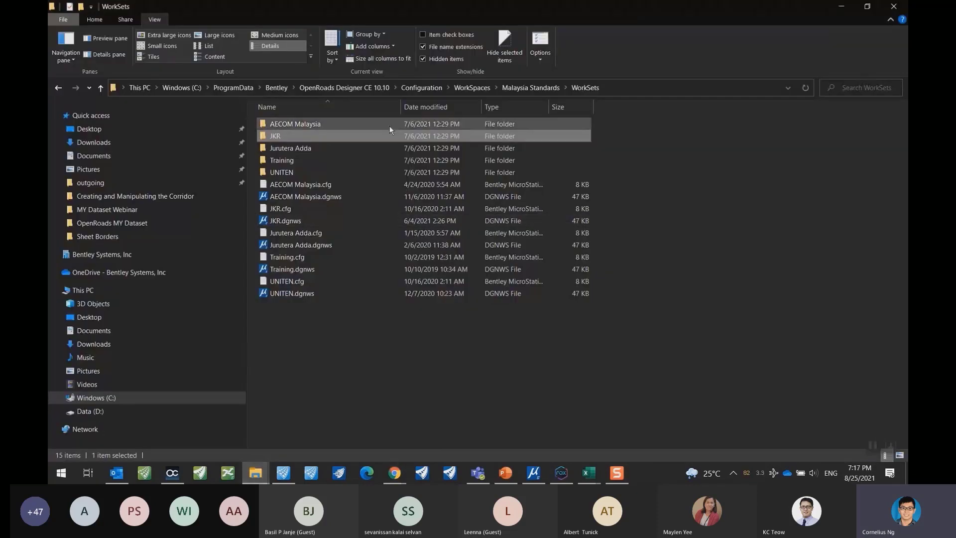
{"action": "left_click", "coordinate": [428, 88]}
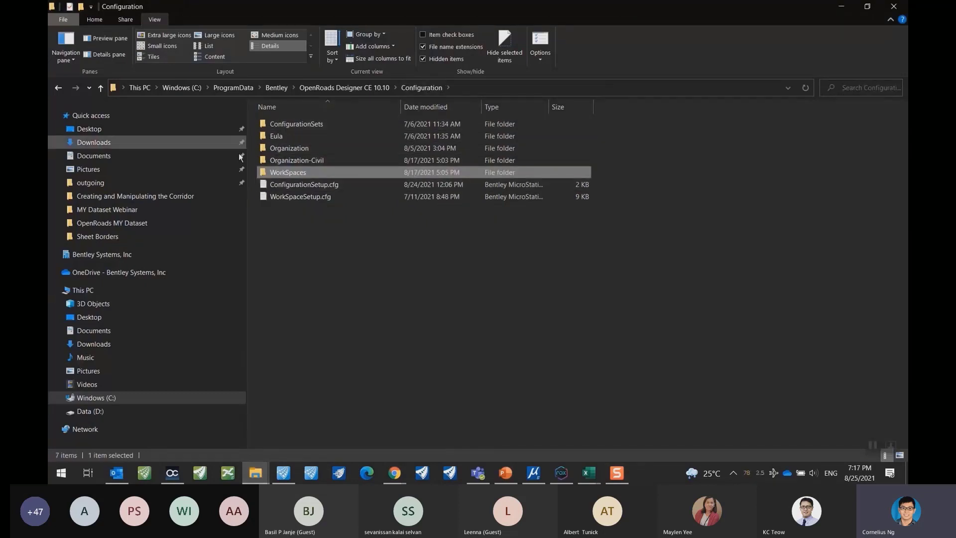
{"action": "left_click", "coordinate": [322, 159]}
{"action": "left_click", "coordinate": [317, 174], "text": "ctrl"}
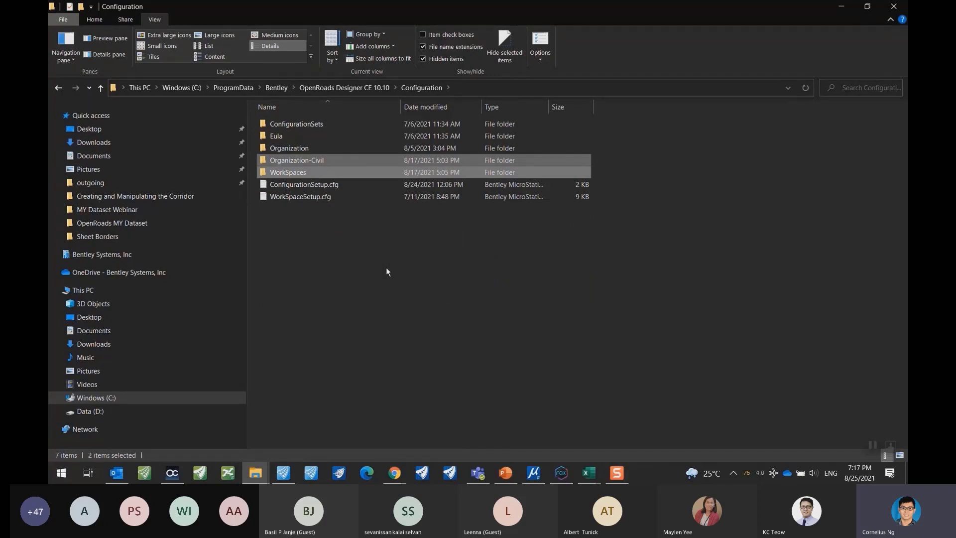
{"action": "left_click", "coordinate": [438, 237]}
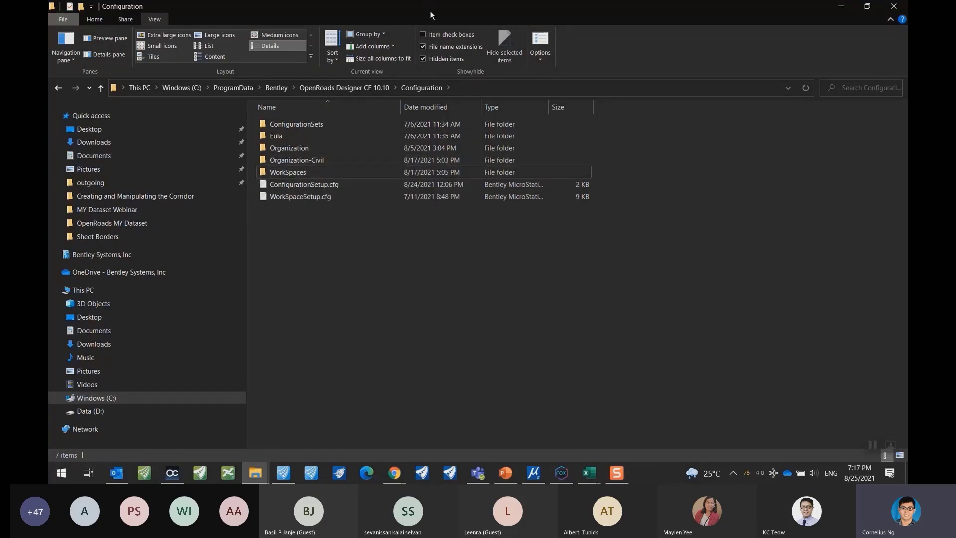
{"action": "left_click_drag", "start_coordinate": [428, 8], "coordinate": [324, 4]}
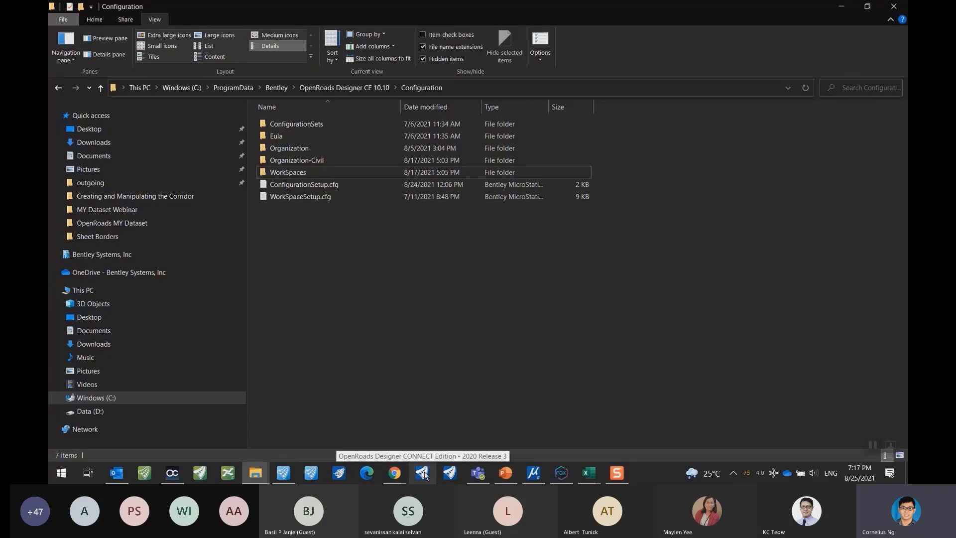
{"action": "mouse_move", "coordinate": [501, 442]}
{"action": "left_mouse_down"}
{"action": "mouse_move", "coordinate": [433, 452]}
{"action": "mouse_move", "coordinate": [498, 442]}
{"action": "left_mouse_up"}
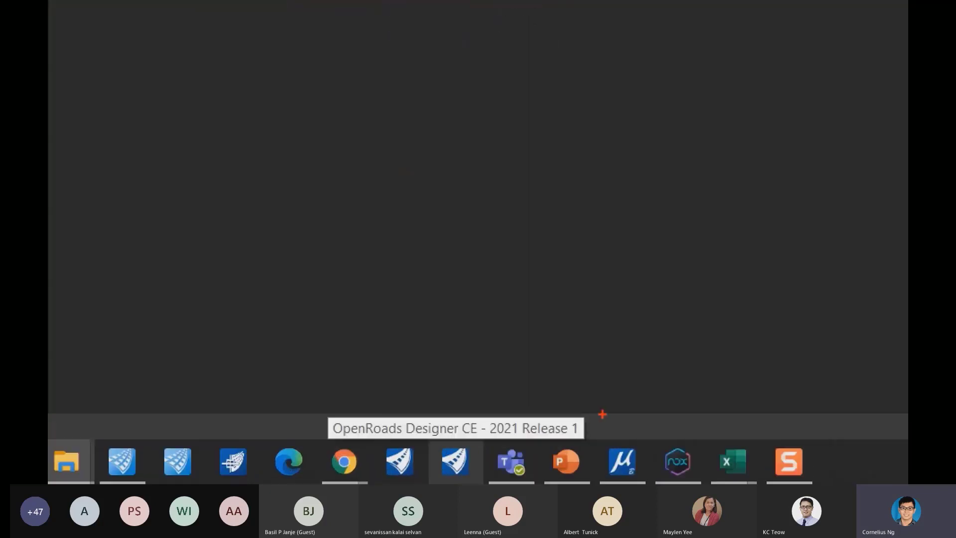
{"action": "mouse_move", "coordinate": [602, 414]}
{"action": "left_mouse_down"}
{"action": "mouse_move", "coordinate": [460, 434]}
{"action": "mouse_move", "coordinate": [581, 401]}
{"action": "left_mouse_up"}
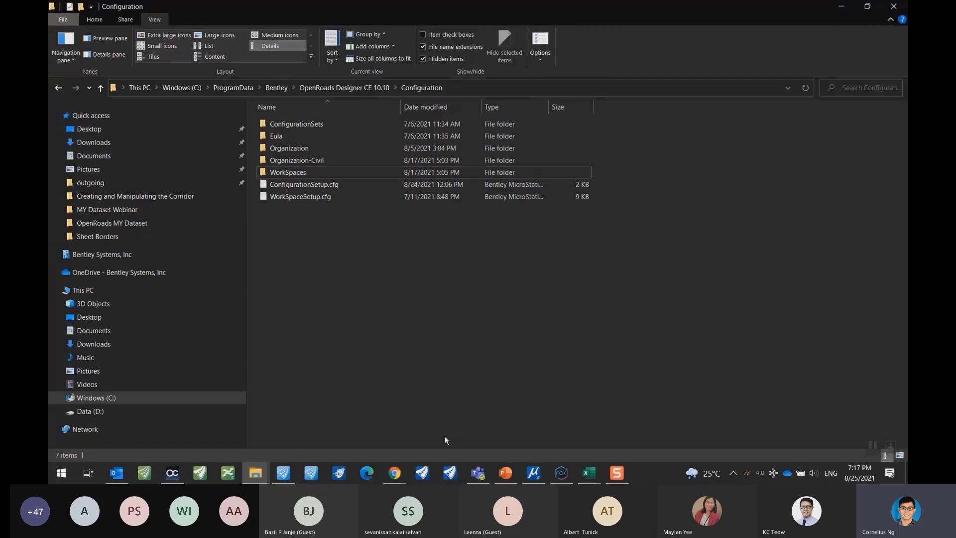
Start OpenRoads Designer CE - 2021 Release 1 and skip the ProjectWise login.
{"action": "left_click", "coordinate": [451, 473]}
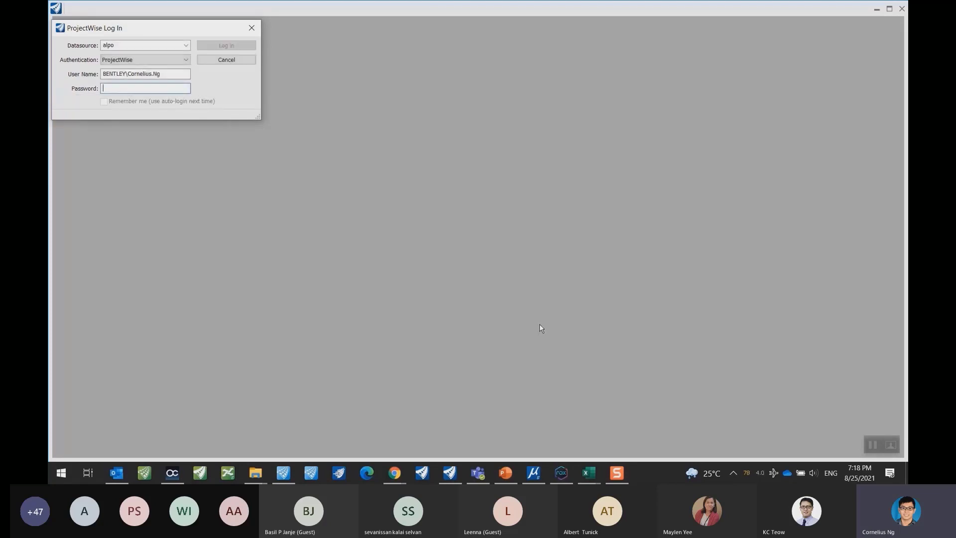
{"action": "left_click", "coordinate": [225, 61]}
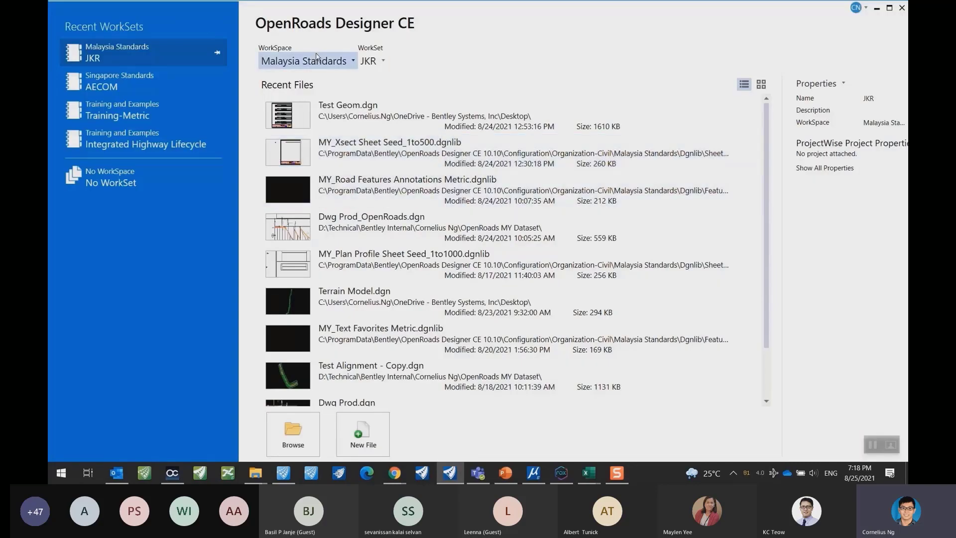
Choose Malaysia Standards as the WorkSpace and review its available WorkSets, keeping JKR as the current one.
{"action": "left_click", "coordinate": [331, 61]}
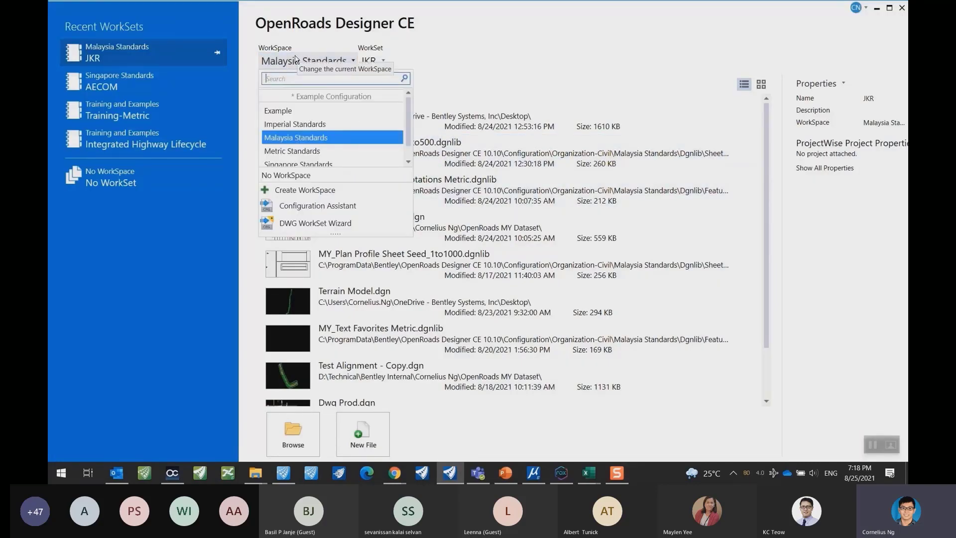
{"action": "scroll", "coordinate": [333, 122], "scroll_direction": "down", "scroll_amount": 1}
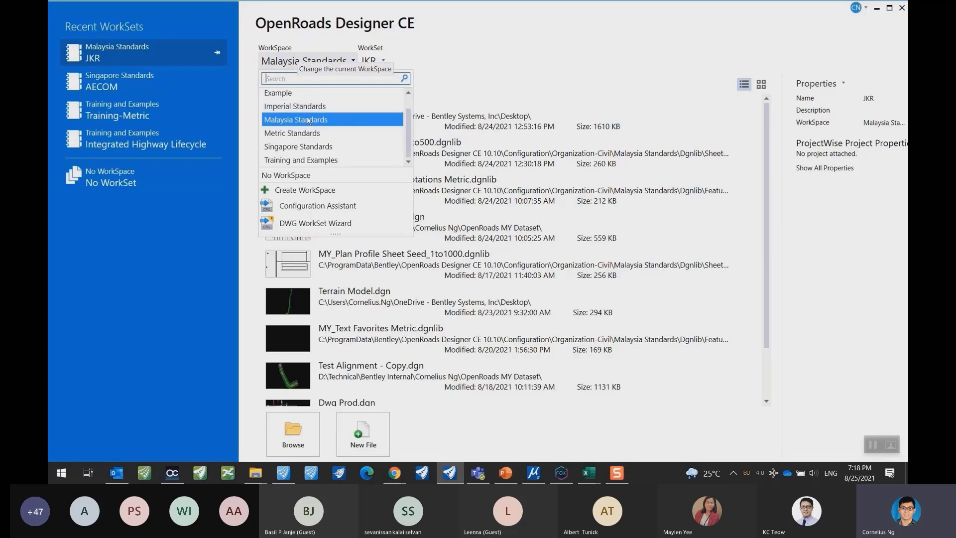
{"action": "left_click", "coordinate": [289, 120]}
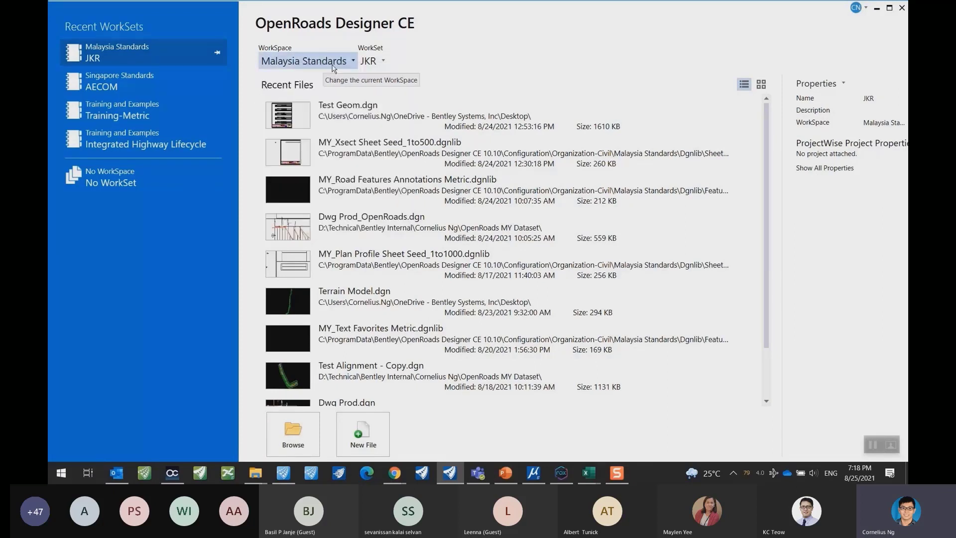
{"action": "left_click", "coordinate": [325, 62]}
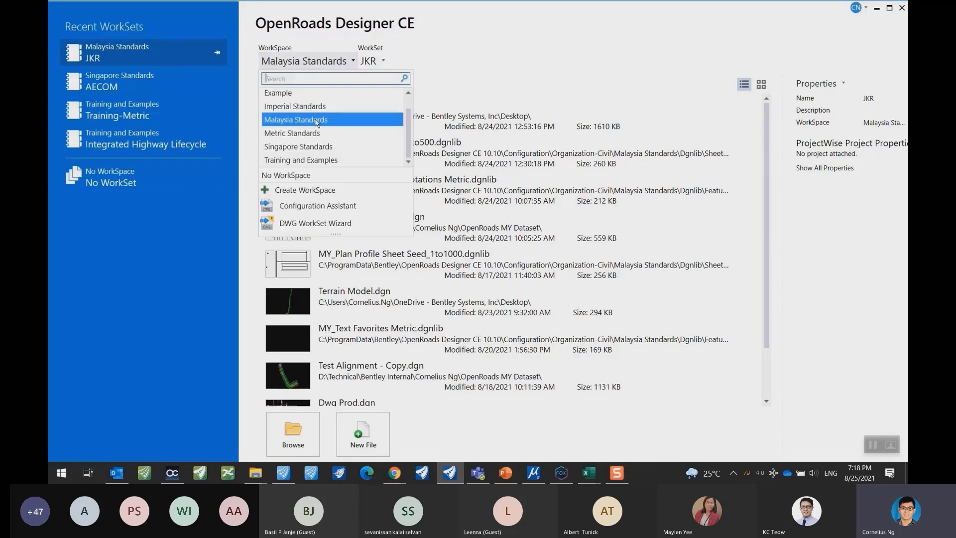
{"action": "left_click", "coordinate": [373, 64]}
{"action": "left_click", "coordinate": [378, 62]}
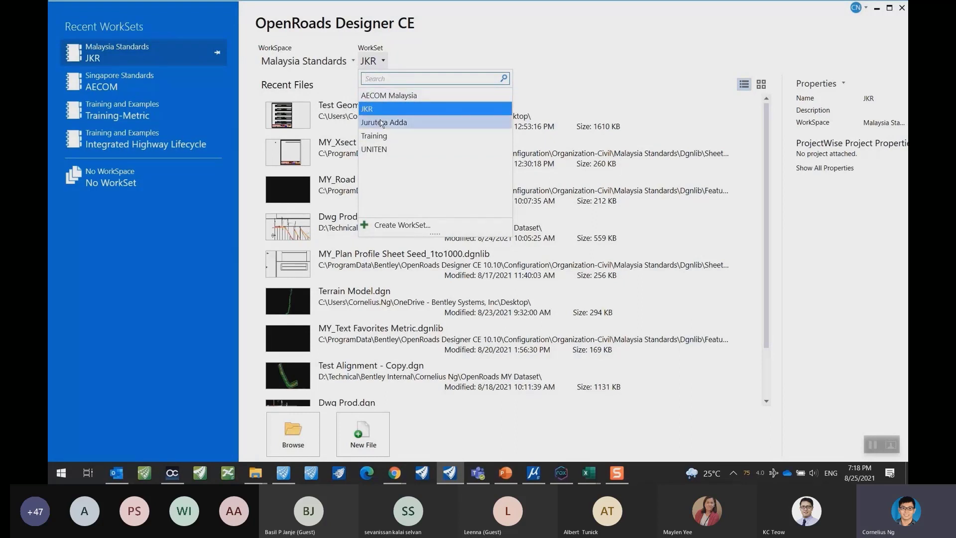
{"action": "left_click", "coordinate": [558, 94]}
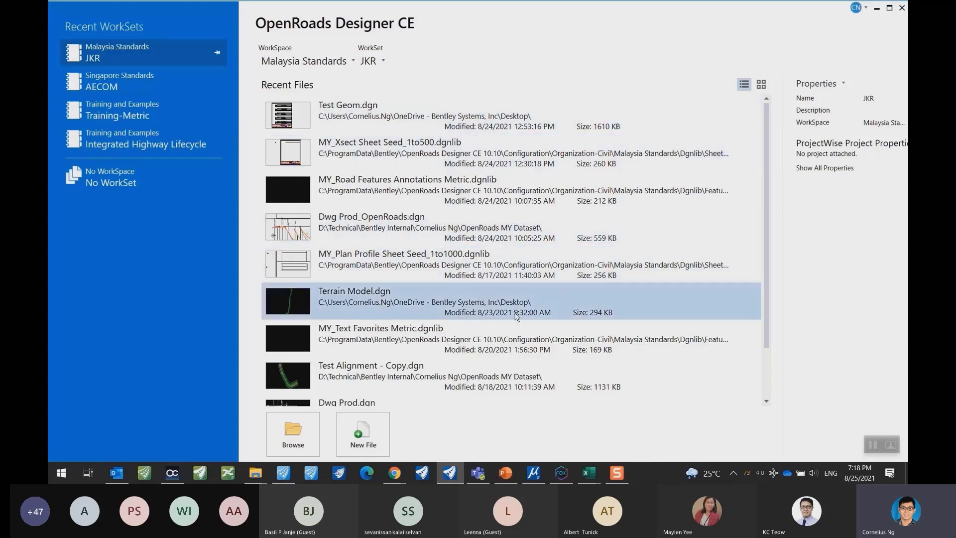
Start a new file and set its save location to the MY Dataset Webinar folder under D:\Technical\Bentley Internal, inside the presenter's named folder.
{"action": "left_click", "coordinate": [369, 436]}
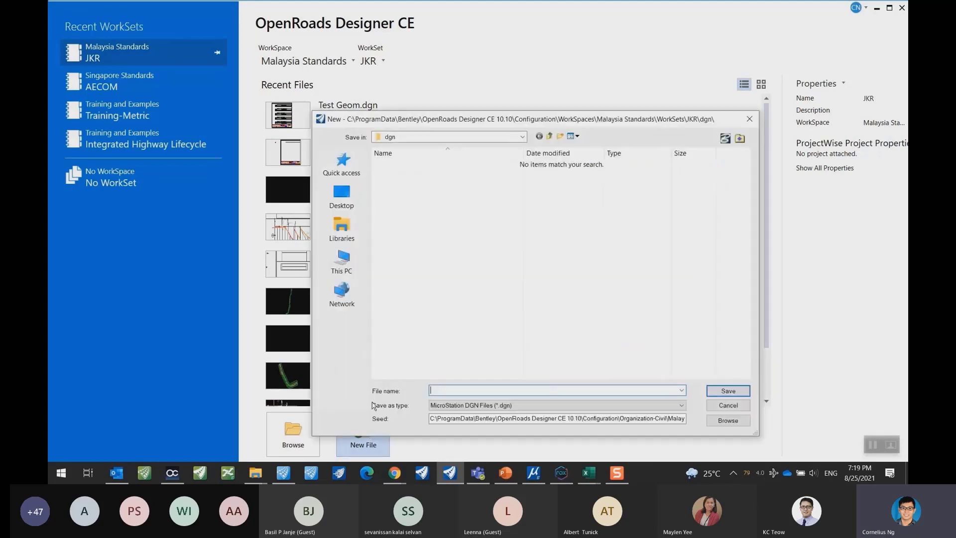
{"action": "left_click", "coordinate": [345, 269]}
{"action": "double_click", "coordinate": [518, 305]}
{"action": "left_click", "coordinate": [417, 350]}
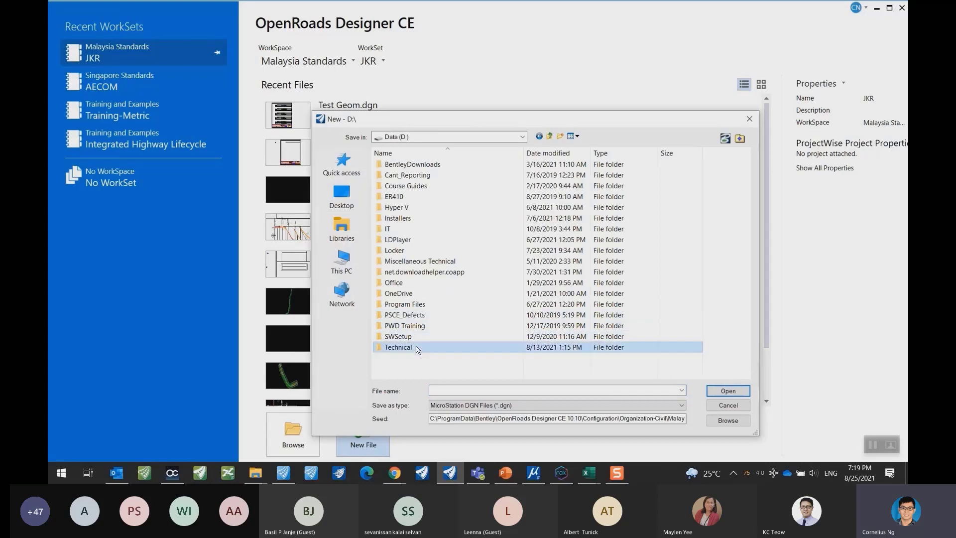
{"action": "double_click", "coordinate": [417, 349]}
{"action": "double_click", "coordinate": [417, 213]}
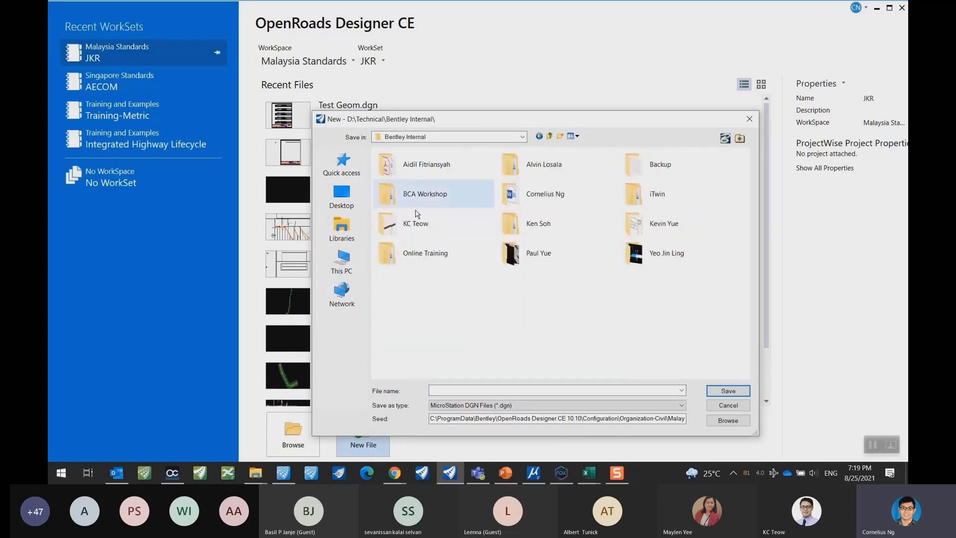
{"action": "double_click", "coordinate": [562, 197]}
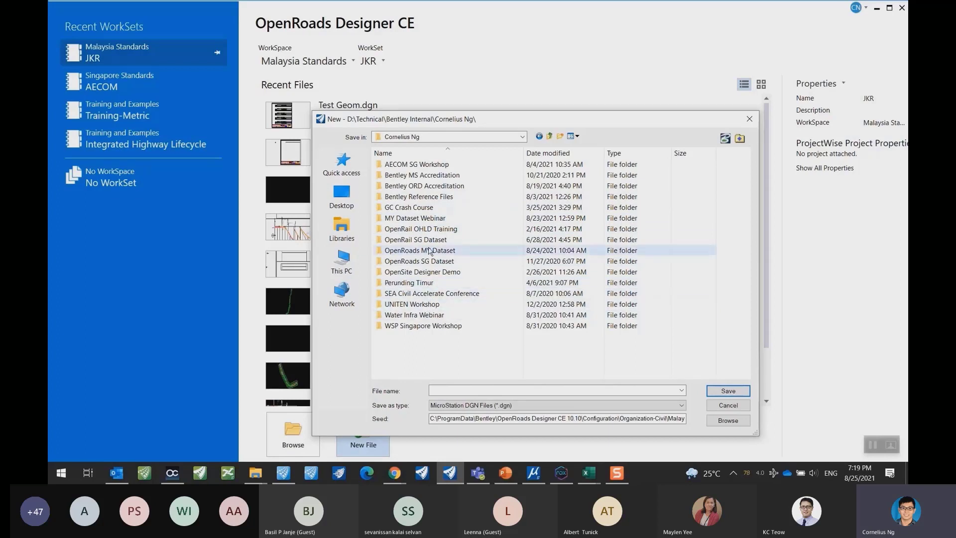
{"action": "double_click", "coordinate": [422, 219]}
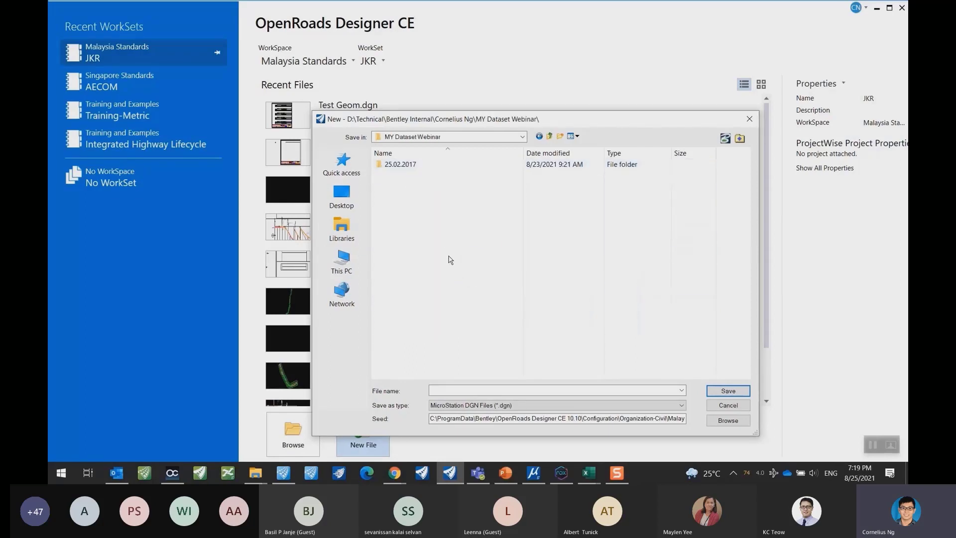
Name the new DGN file Terrain Model and inspect the full path of its seed file.
{"action": "left_click", "coordinate": [475, 390]}
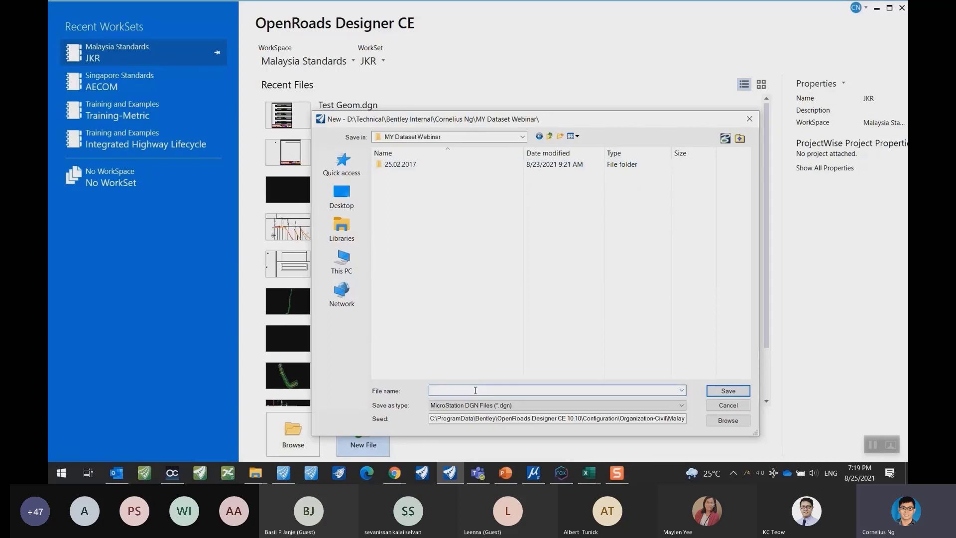
{"action": "type", "text": "Terrain Model"}
{"action": "left_click_drag", "start_coordinate": [474, 420], "coordinate": [562, 419]}
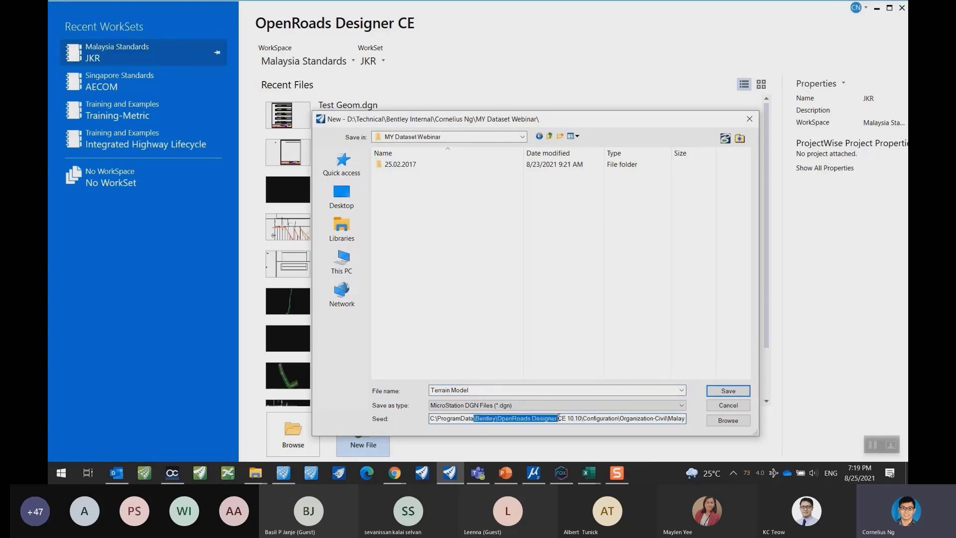
{"action": "left_click", "coordinate": [453, 390]}
{"action": "left_click", "coordinate": [513, 389]}
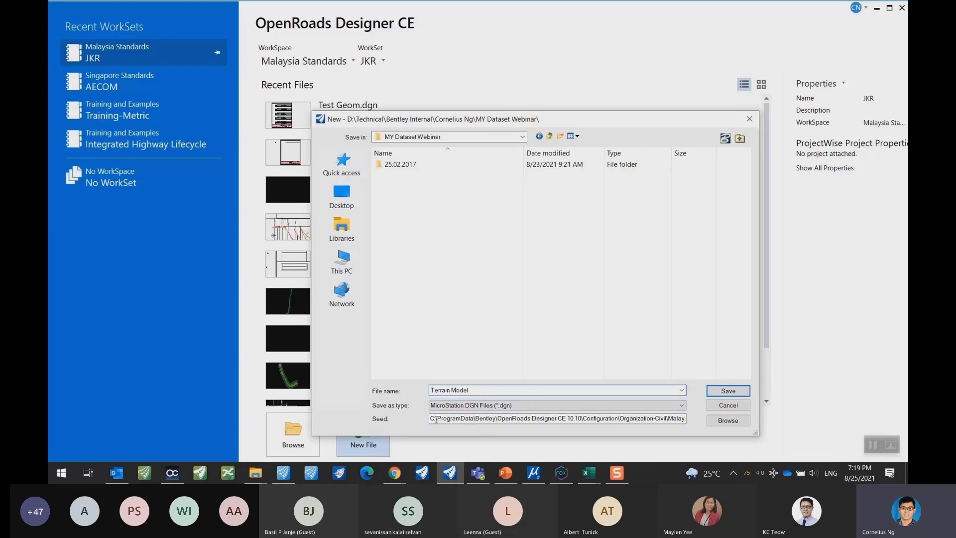
{"action": "left_click_drag", "start_coordinate": [437, 420], "coordinate": [747, 429]}
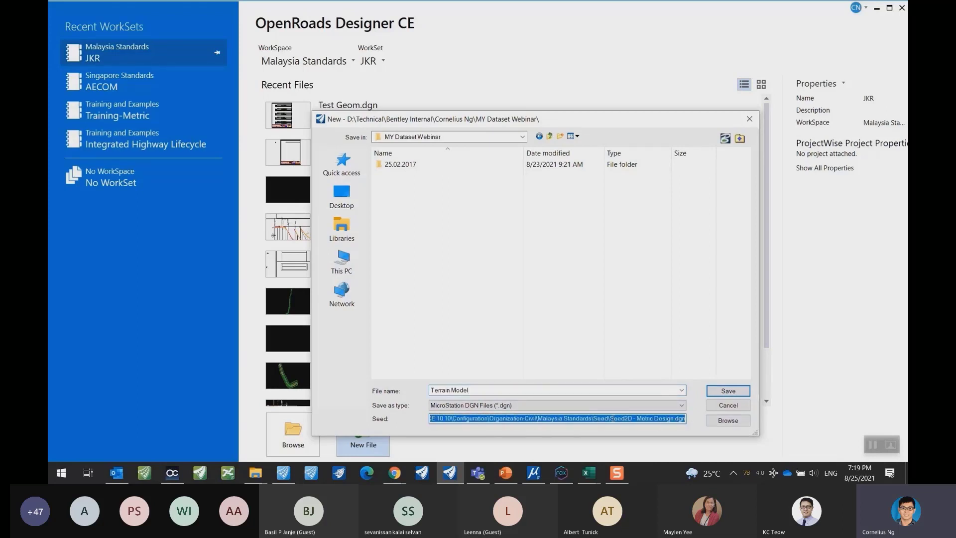
{"action": "mouse_move", "coordinate": [593, 419]}
{"action": "left_mouse_down"}
{"action": "mouse_move", "coordinate": [675, 421]}
{"action": "mouse_move", "coordinate": [632, 409]}
{"action": "mouse_move", "coordinate": [587, 424]}
{"action": "mouse_move", "coordinate": [651, 411]}
{"action": "left_mouse_up"}
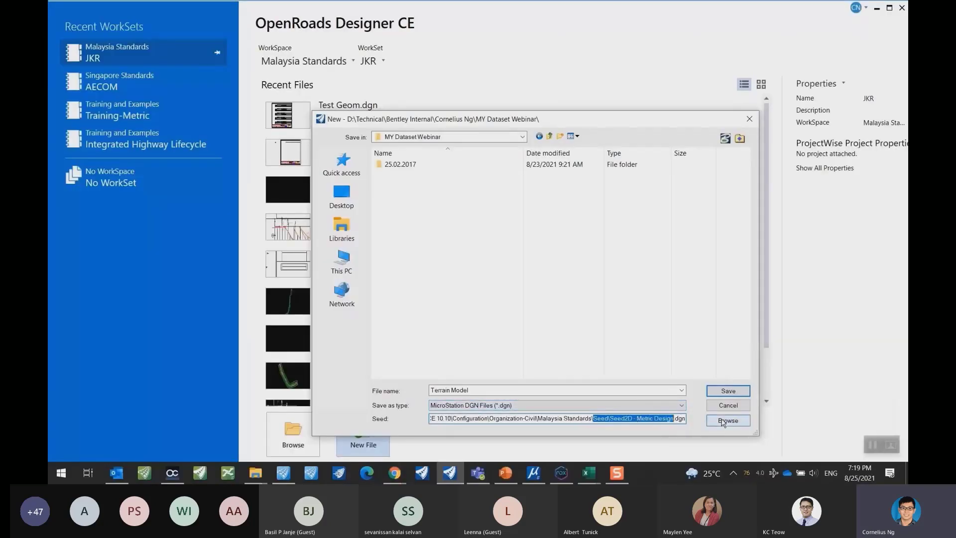
Set Seed3D - Metric Design.dgn from the Malaysia Standards Seed folder as the seed file and save the new DGN.
{"action": "left_click", "coordinate": [722, 425]}
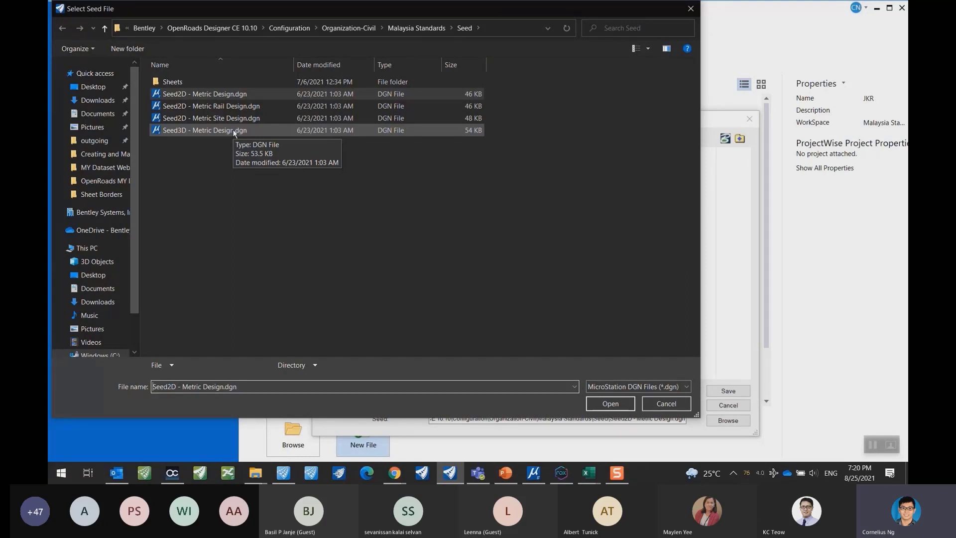
{"action": "left_click", "coordinate": [209, 131]}
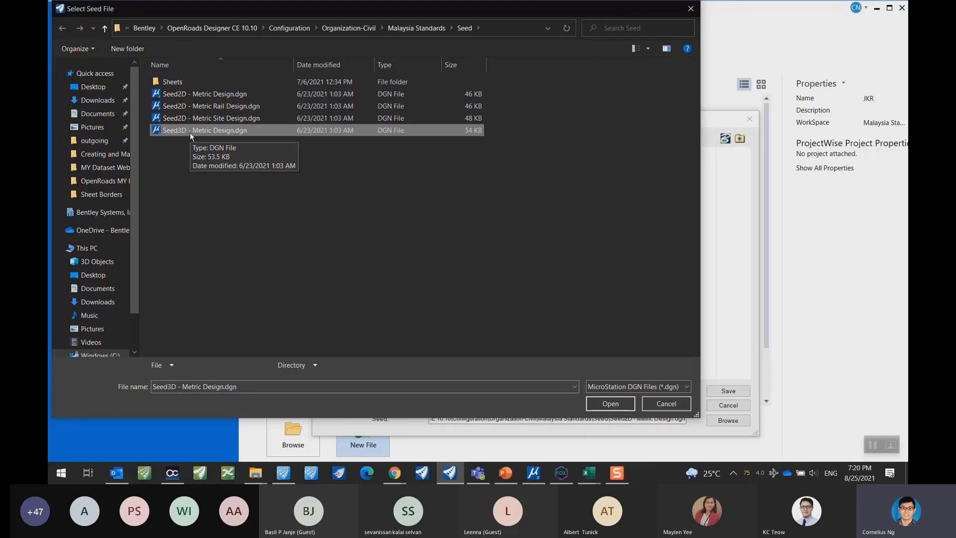
{"action": "left_click", "coordinate": [184, 93]}
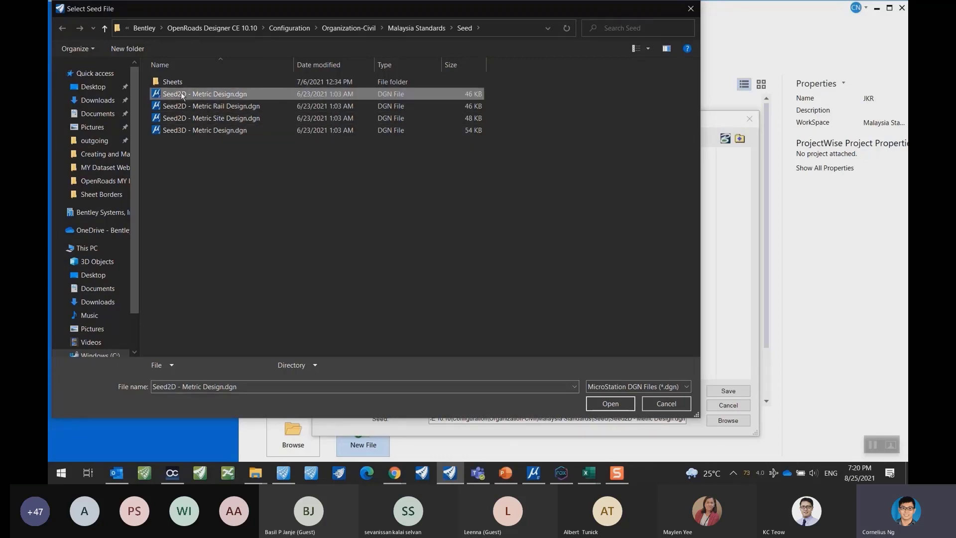
{"action": "left_click", "coordinate": [201, 131]}
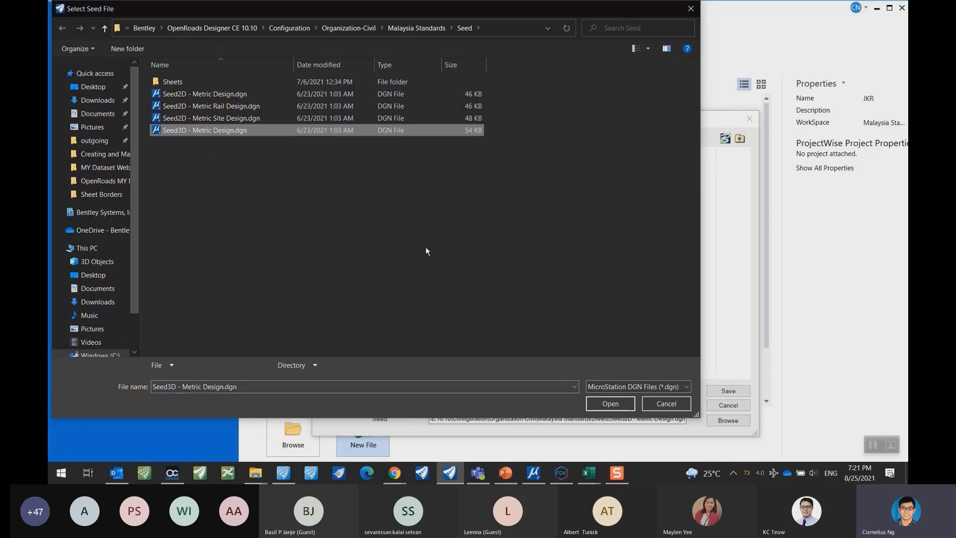
{"action": "left_click", "coordinate": [623, 405]}
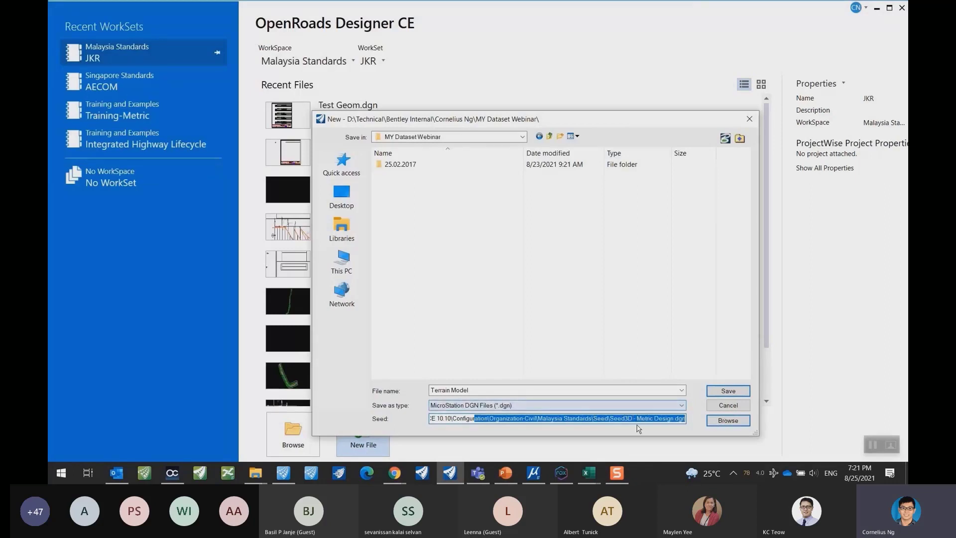
{"action": "left_click", "coordinate": [727, 391]}
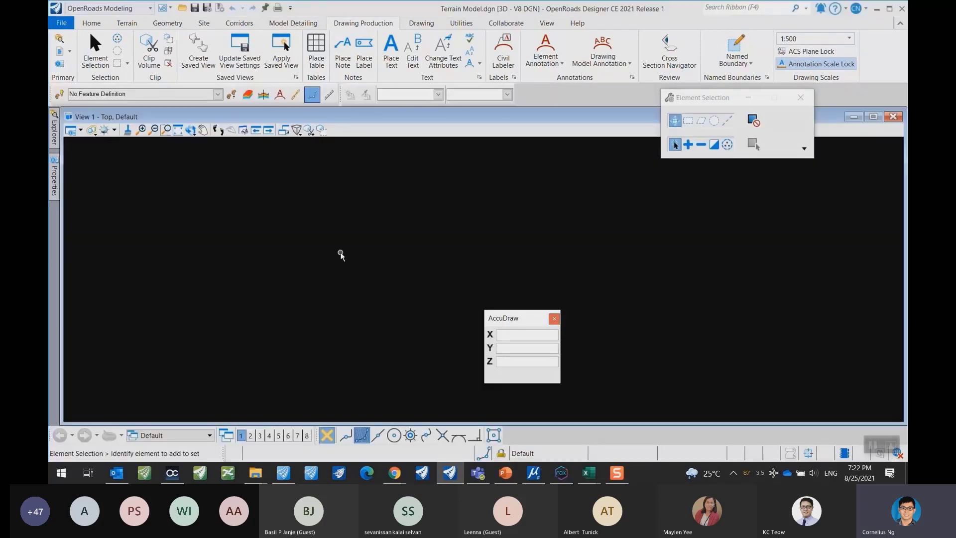
Close the AccuDraw window and fit the contents of View 1.
{"action": "left_click", "coordinate": [554, 319]}
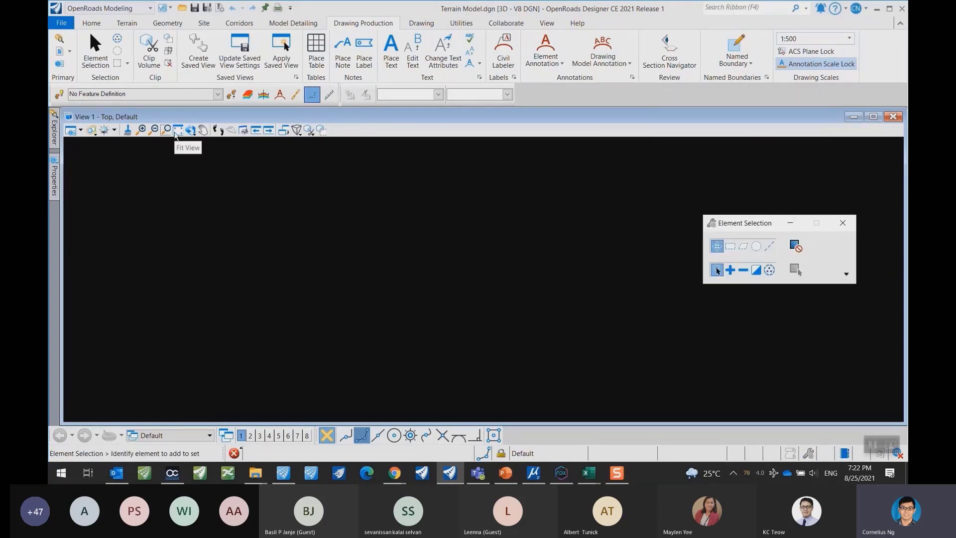
{"action": "left_click", "coordinate": [177, 134]}
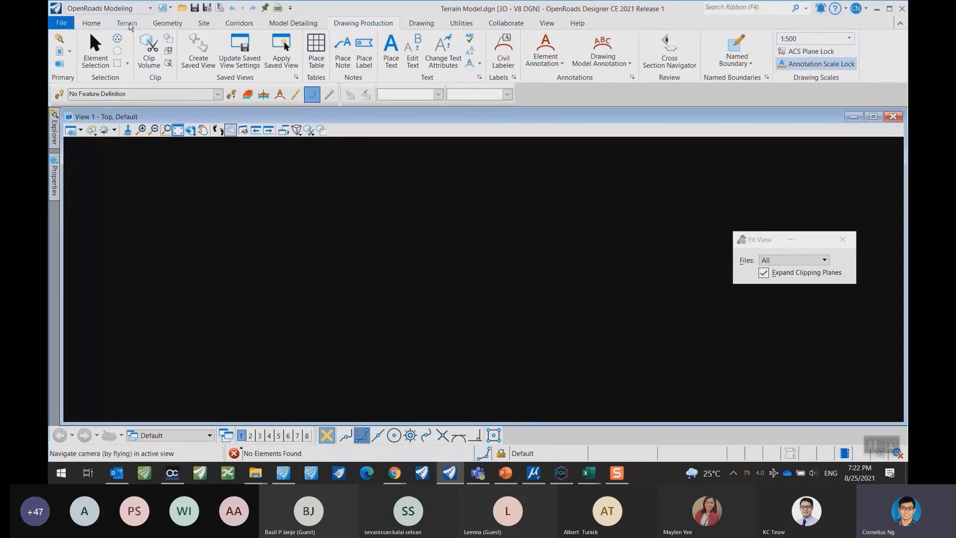
Look through the Terrain, Corridors and Drawing Production tool sets of the OpenRoads Modeling workflow.
{"action": "left_click", "coordinate": [122, 25]}
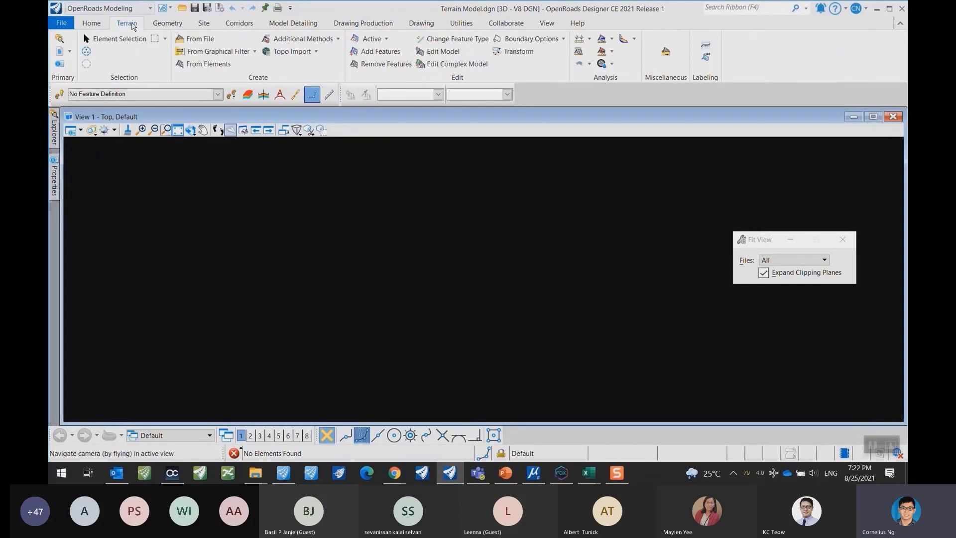
{"action": "key", "text": "ctrl+1"}
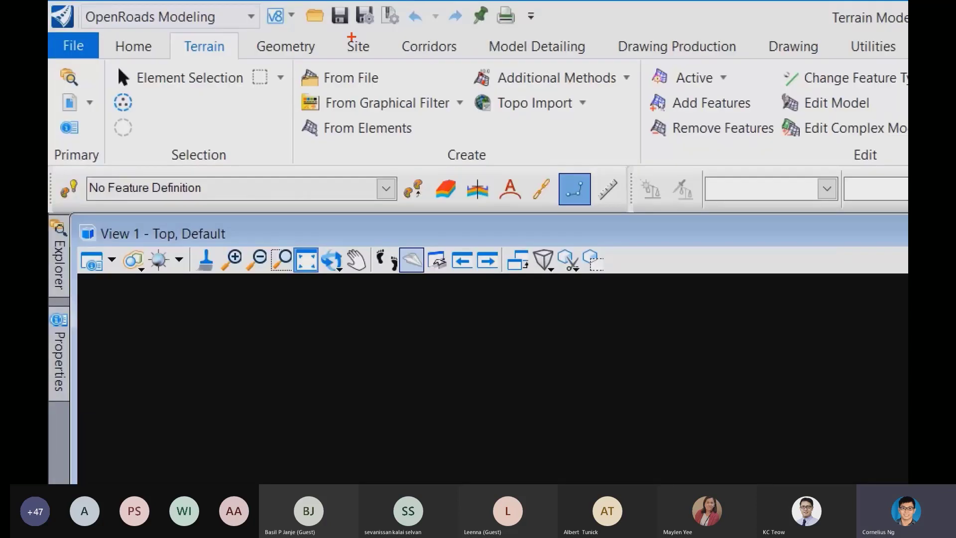
{"action": "mouse_move", "coordinate": [582, 21]}
{"action": "left_mouse_down"}
{"action": "mouse_move", "coordinate": [98, 22]}
{"action": "mouse_move", "coordinate": [633, 38]}
{"action": "mouse_move", "coordinate": [600, 7]}
{"action": "left_mouse_up"}
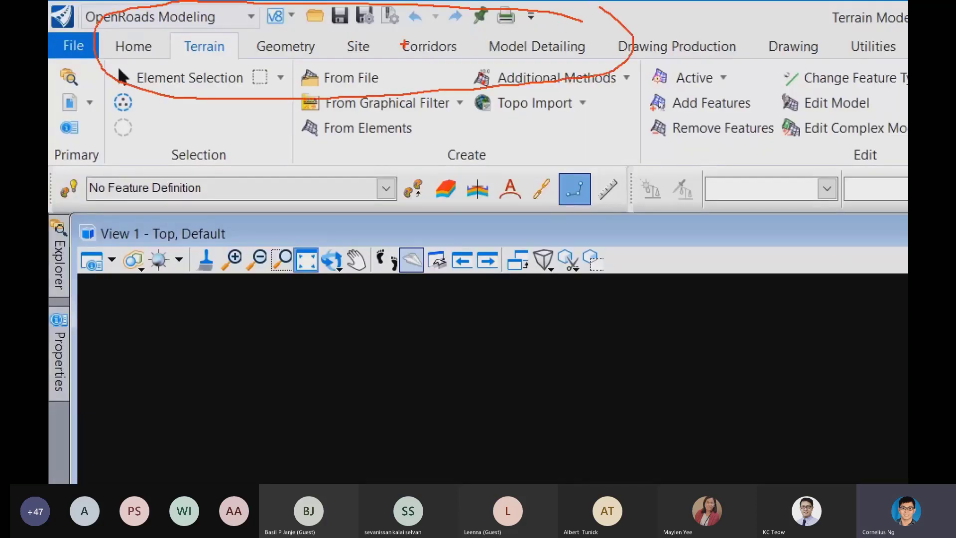
{"action": "key", "text": "Escape"}
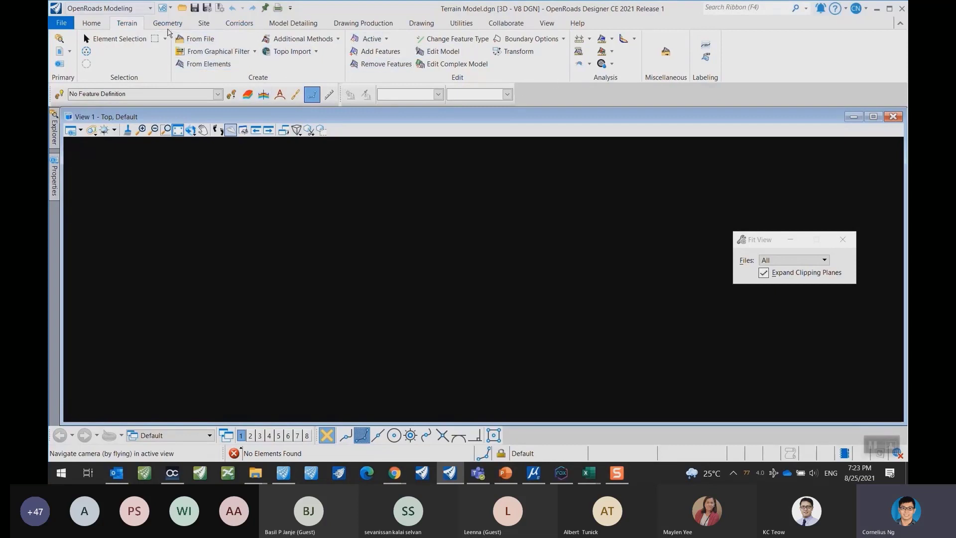
{"action": "left_click", "coordinate": [254, 26]}
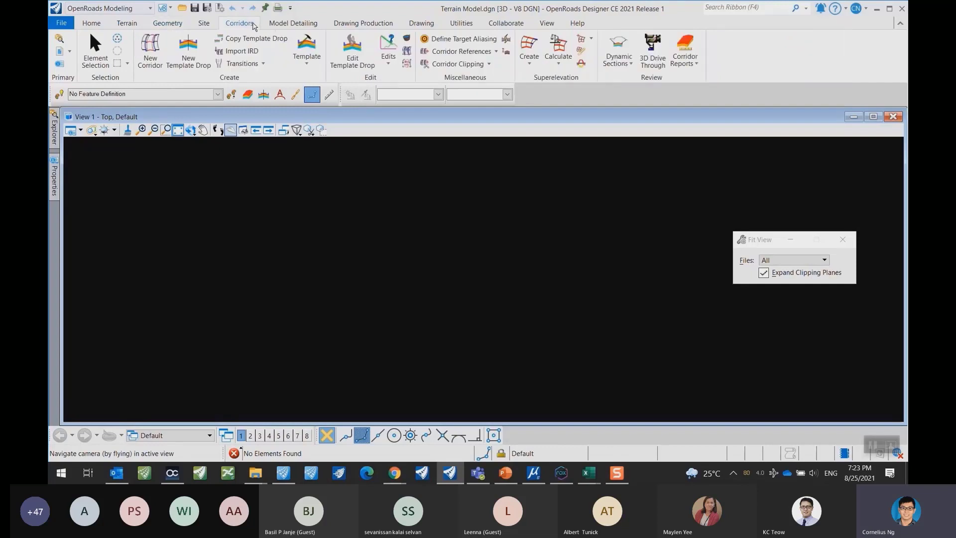
{"action": "left_click", "coordinate": [369, 26]}
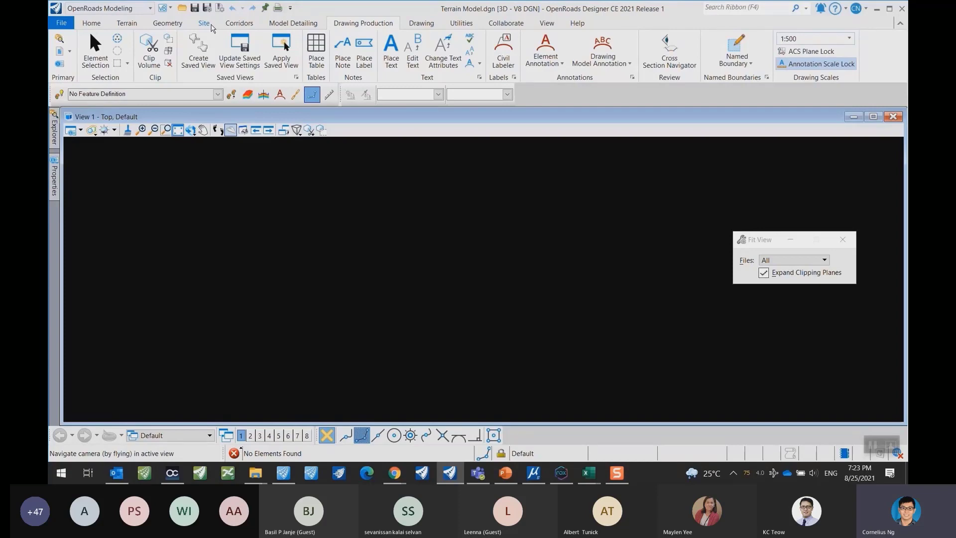
Start a terrain model import from file and load model.fil from the 25.02.2017 folder of MY Dataset Webinar.
{"action": "left_click", "coordinate": [129, 26]}
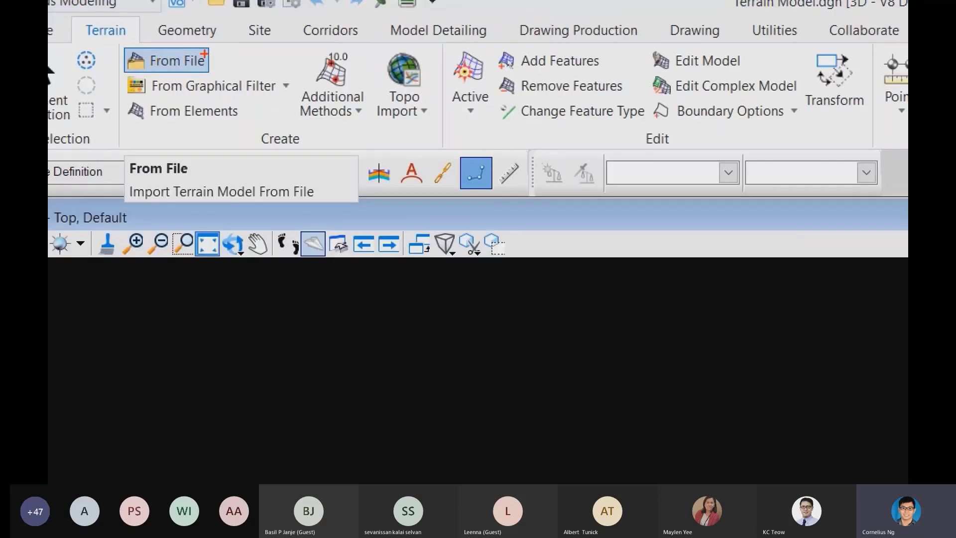
{"action": "mouse_move", "coordinate": [206, 47]}
{"action": "left_mouse_down"}
{"action": "mouse_move", "coordinate": [105, 74]}
{"action": "mouse_move", "coordinate": [202, 65]}
{"action": "mouse_move", "coordinate": [199, 50]}
{"action": "left_mouse_up"}
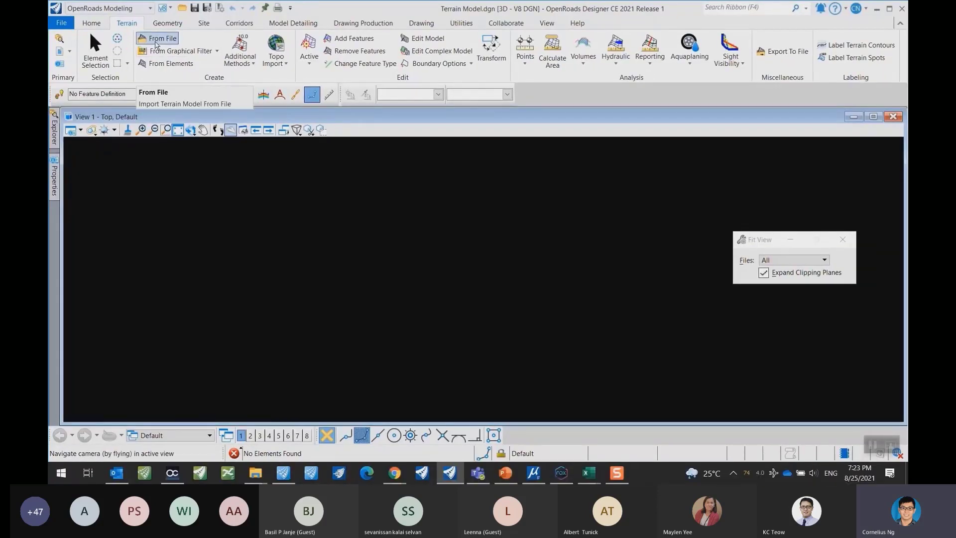
{"action": "left_click", "coordinate": [156, 44]}
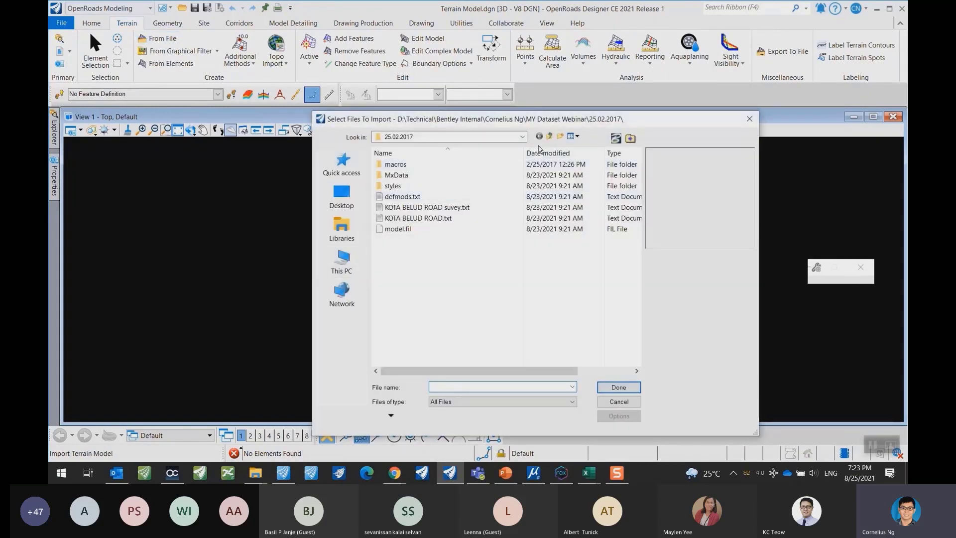
{"action": "left_click", "coordinate": [550, 137]}
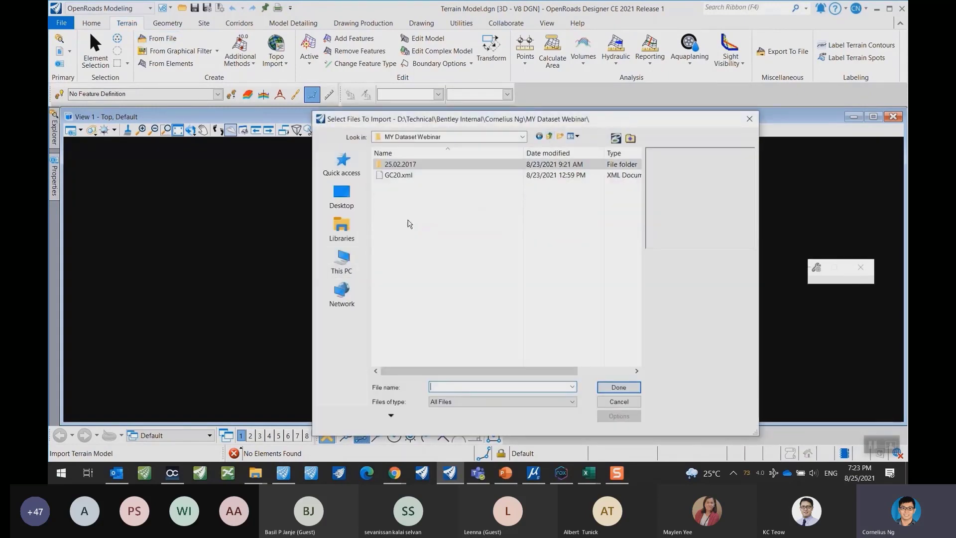
{"action": "double_click", "coordinate": [407, 169]}
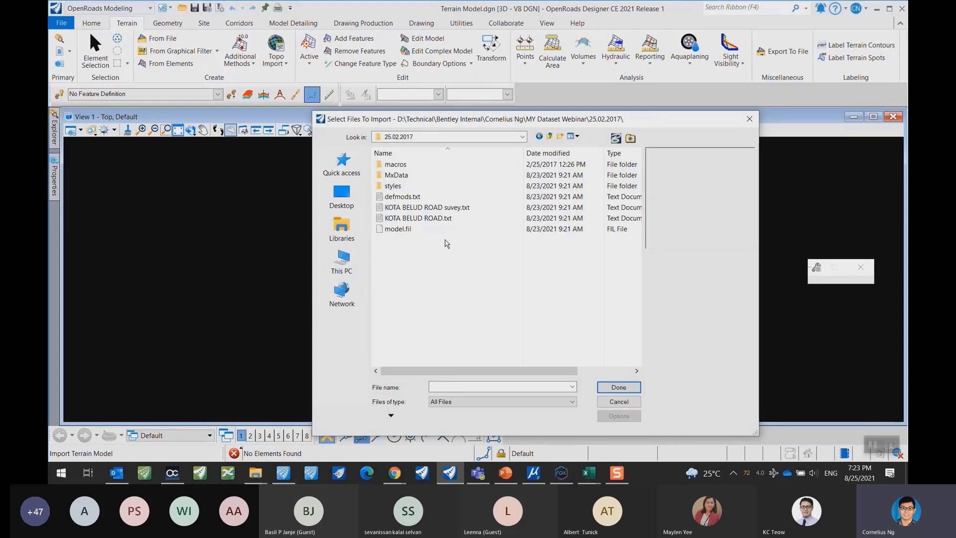
{"action": "left_click", "coordinate": [394, 232]}
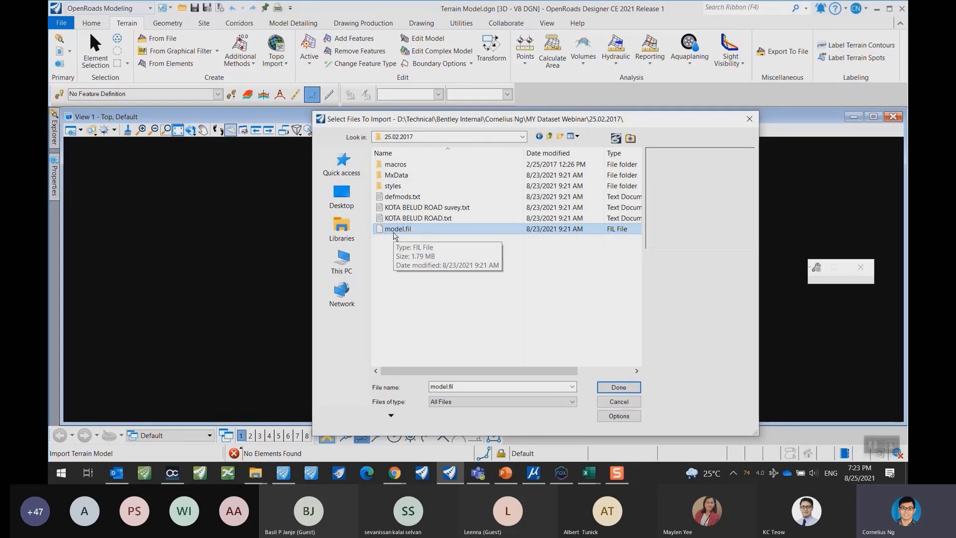
{"action": "double_click", "coordinate": [395, 230]}
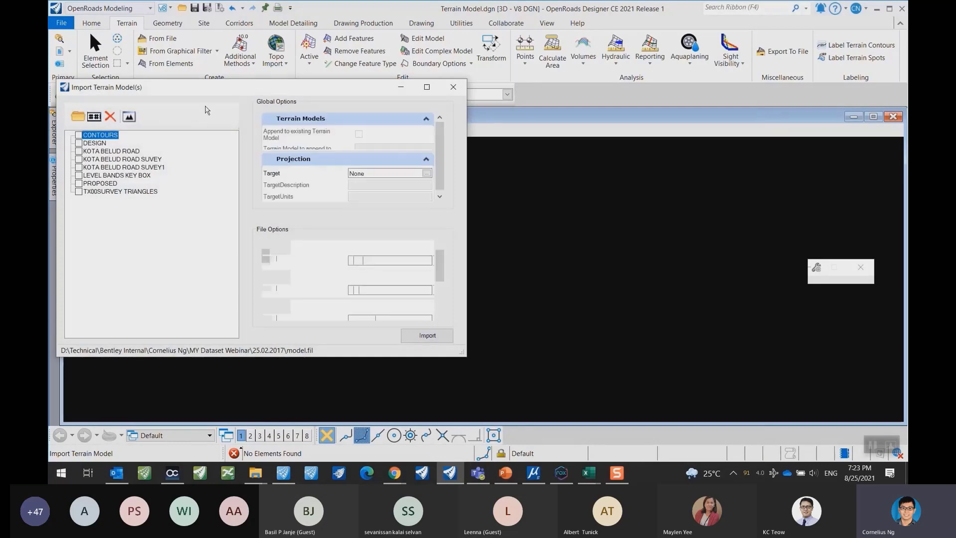
Choose TX00SURVEY TRIANGLES as the only terrain to import and set its source file units to Meters.
{"action": "left_click_drag", "start_coordinate": [207, 93], "coordinate": [307, 88]}
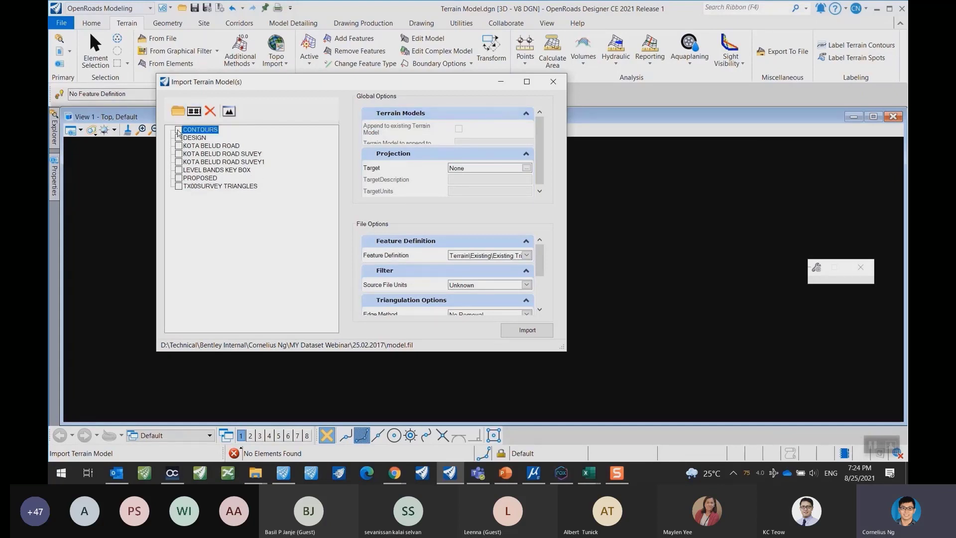
{"action": "left_click", "coordinate": [178, 186]}
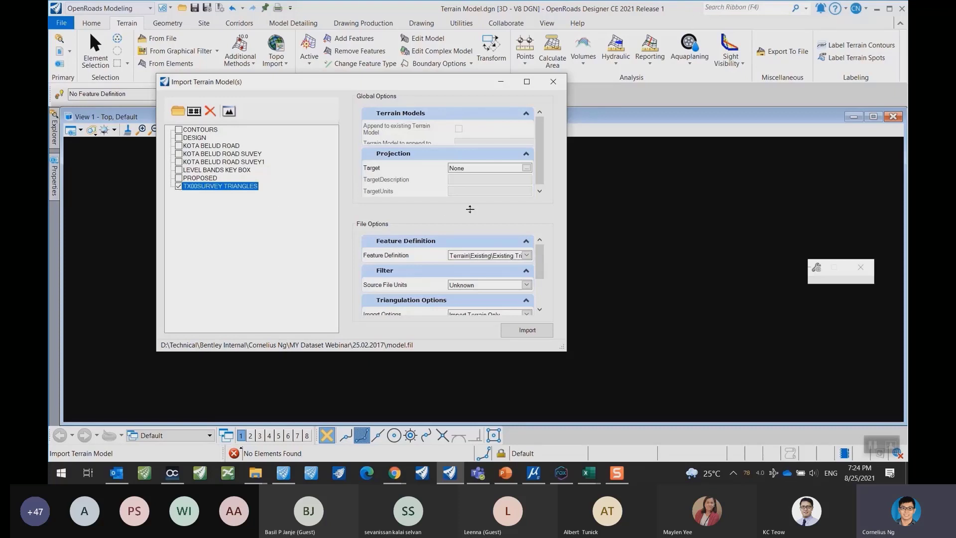
{"action": "scroll", "coordinate": [488, 185], "scroll_direction": "down", "scroll_amount": 1}
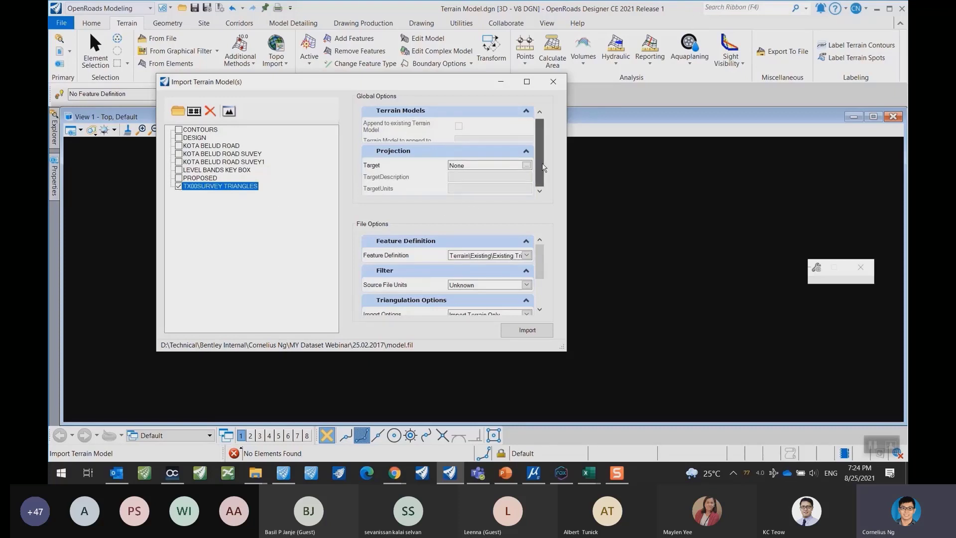
{"action": "scroll", "coordinate": [544, 168], "scroll_direction": "up", "scroll_amount": 1}
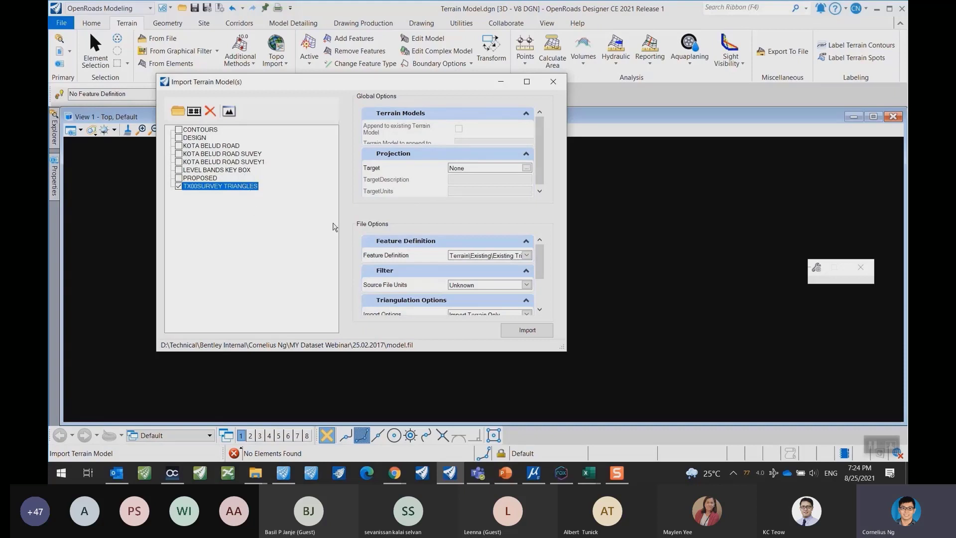
{"action": "scroll", "coordinate": [485, 275], "scroll_direction": "down", "scroll_amount": 2}
{"action": "scroll", "coordinate": [485, 275], "scroll_direction": "up", "scroll_amount": 1}
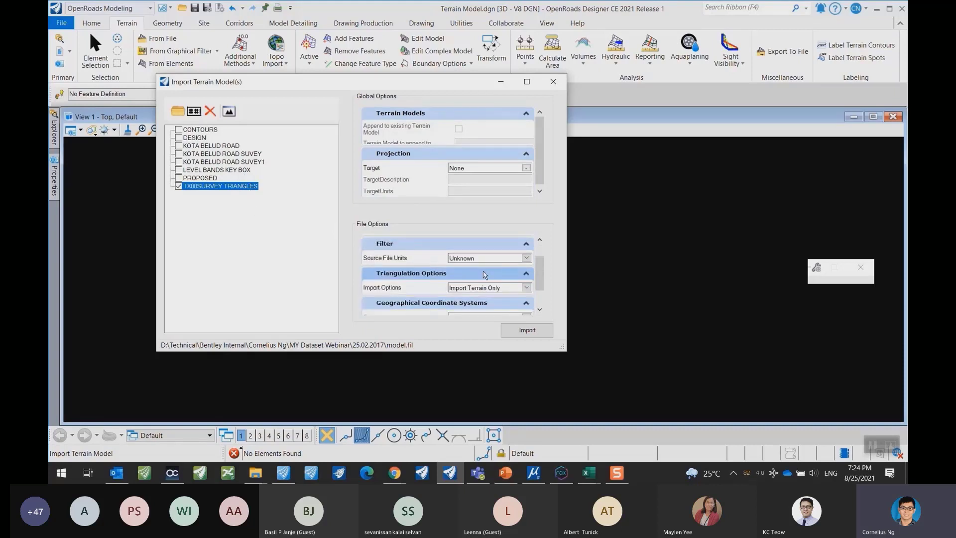
{"action": "left_click", "coordinate": [526, 258]}
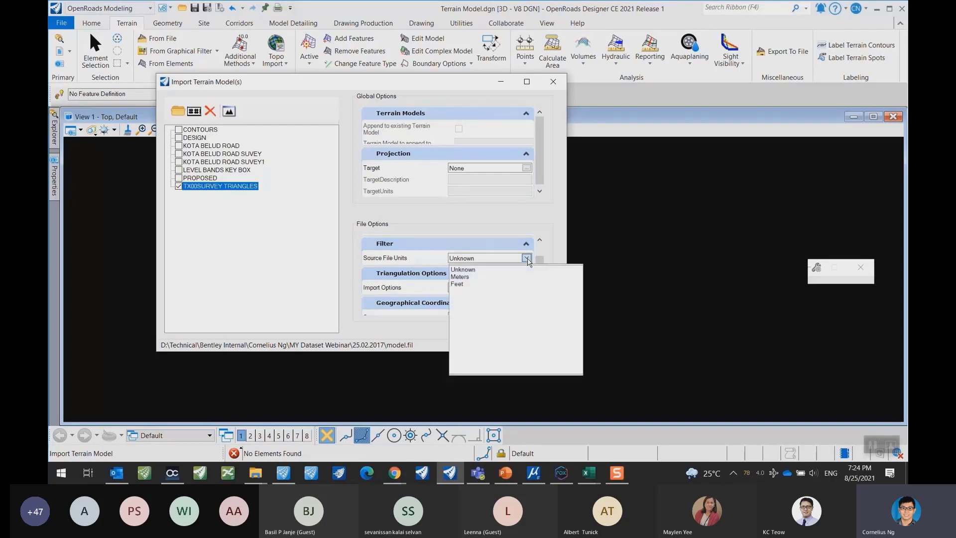
{"action": "left_click", "coordinate": [460, 277]}
{"action": "scroll", "coordinate": [416, 263], "scroll_direction": "down", "scroll_amount": 1}
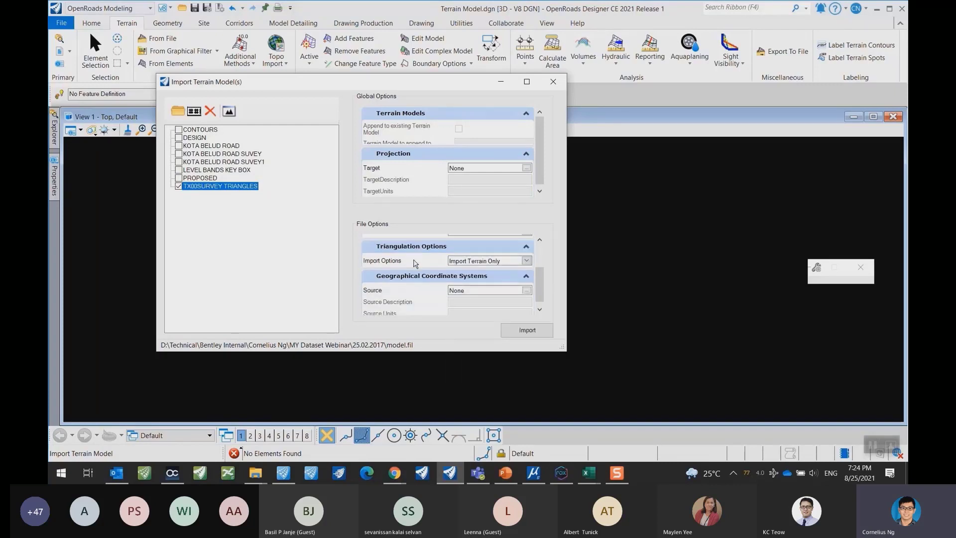
{"action": "scroll", "coordinate": [416, 263], "scroll_direction": "down", "scroll_amount": 1}
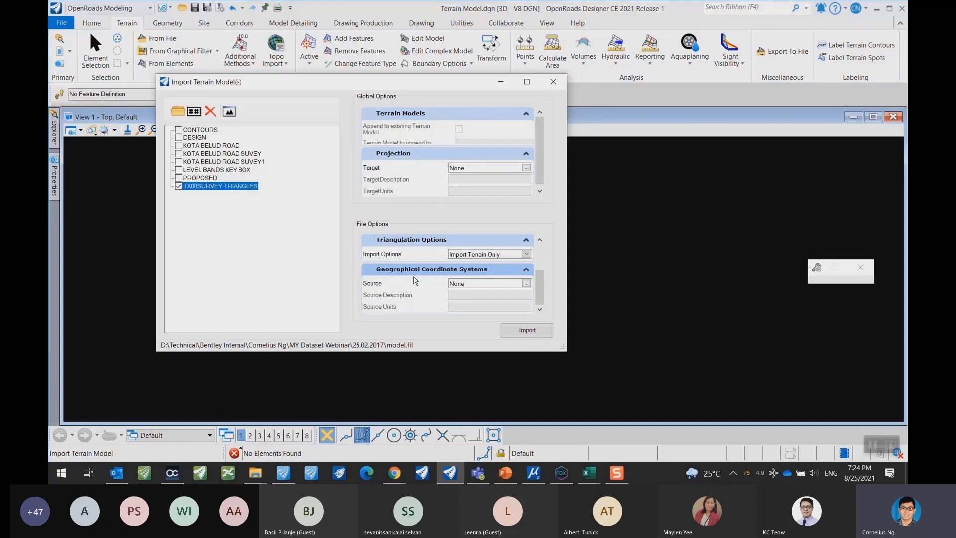
{"action": "left_click", "coordinate": [526, 283]}
{"action": "left_click_drag", "start_coordinate": [359, 95], "coordinate": [389, 101]}
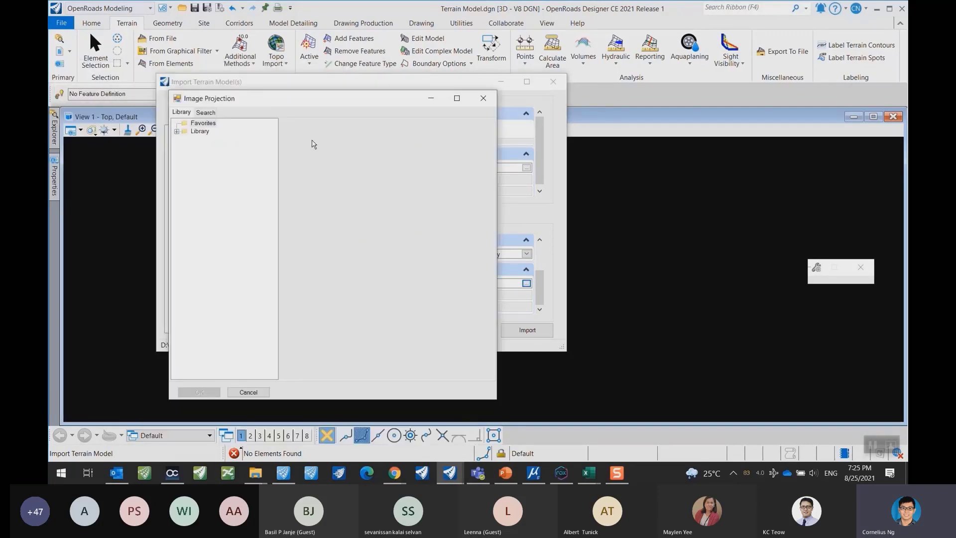
{"action": "left_click", "coordinate": [177, 132]}
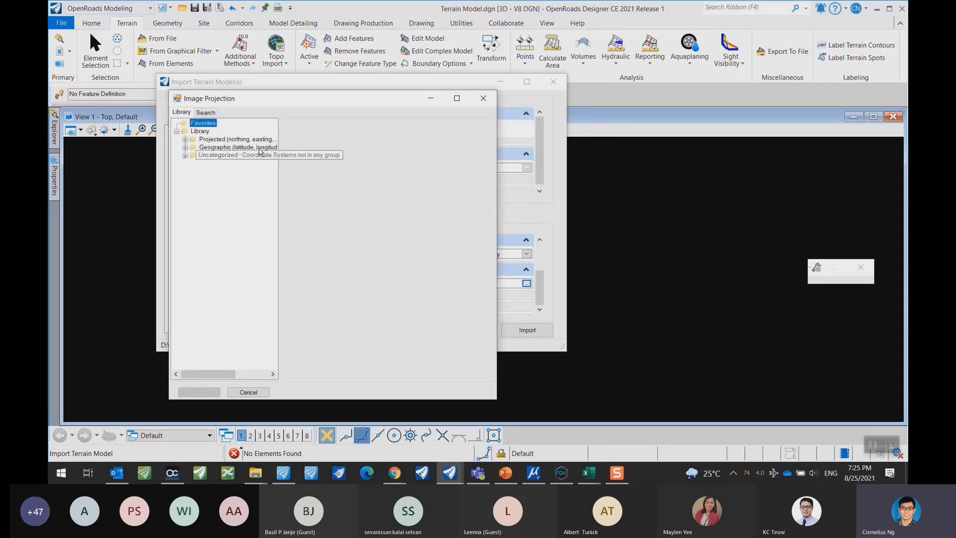
{"action": "left_click", "coordinate": [483, 98]}
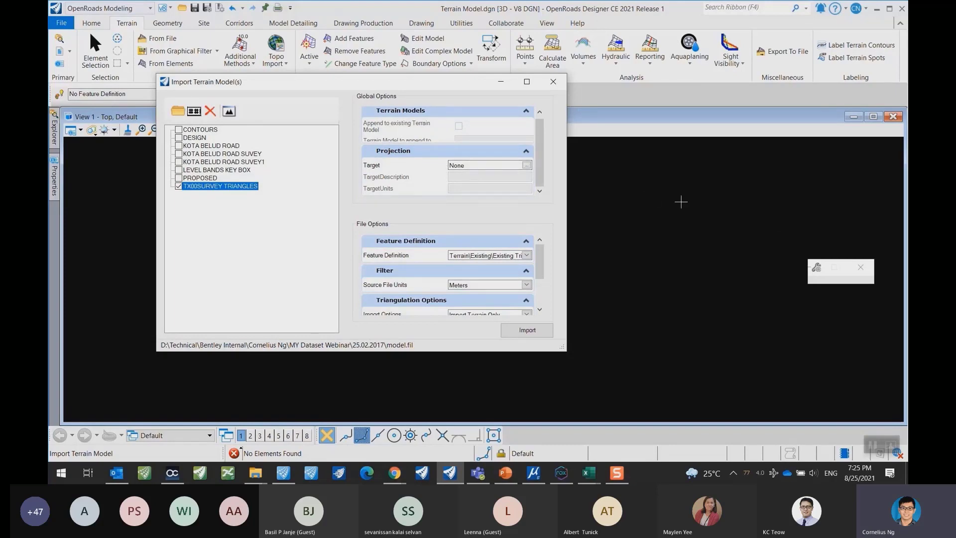
Open the library for the target projection and list the Malaysia coordinate systems under Projected, Asia, widening the list to show their descriptions.
{"action": "left_click", "coordinate": [527, 166]}
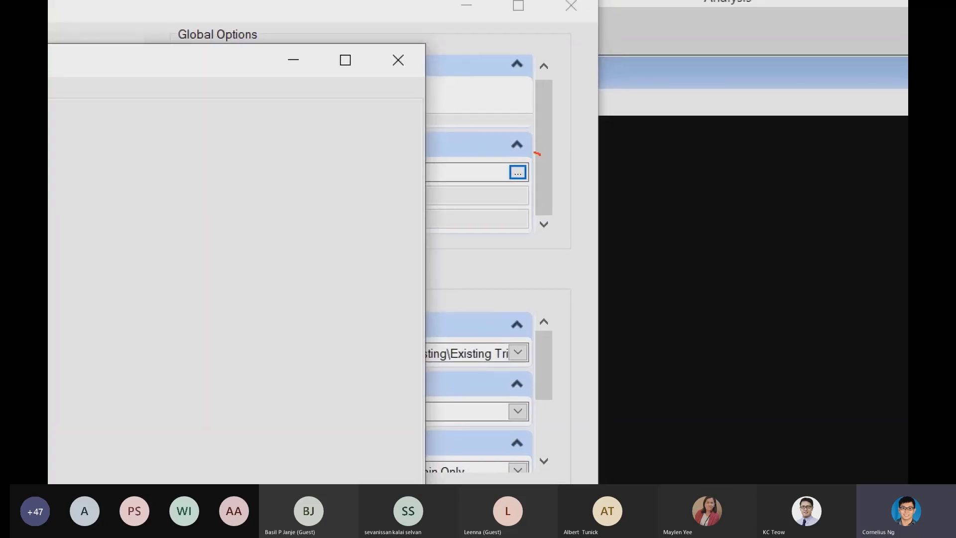
{"action": "mouse_move", "coordinate": [538, 154]}
{"action": "left_mouse_down"}
{"action": "mouse_move", "coordinate": [543, 177]}
{"action": "mouse_move", "coordinate": [541, 155]}
{"action": "left_mouse_up"}
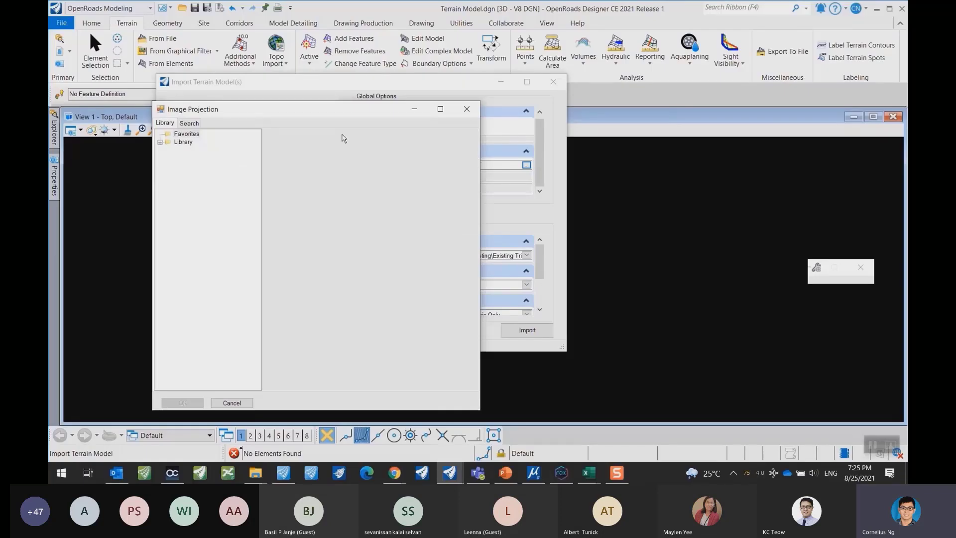
{"action": "left_click_drag", "start_coordinate": [264, 117], "coordinate": [297, 105]}
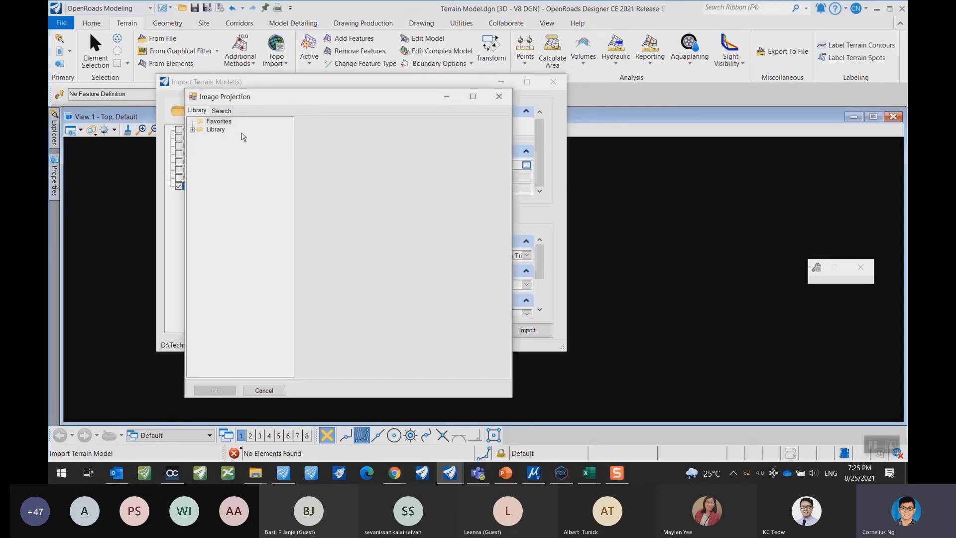
{"action": "left_click", "coordinate": [193, 129]}
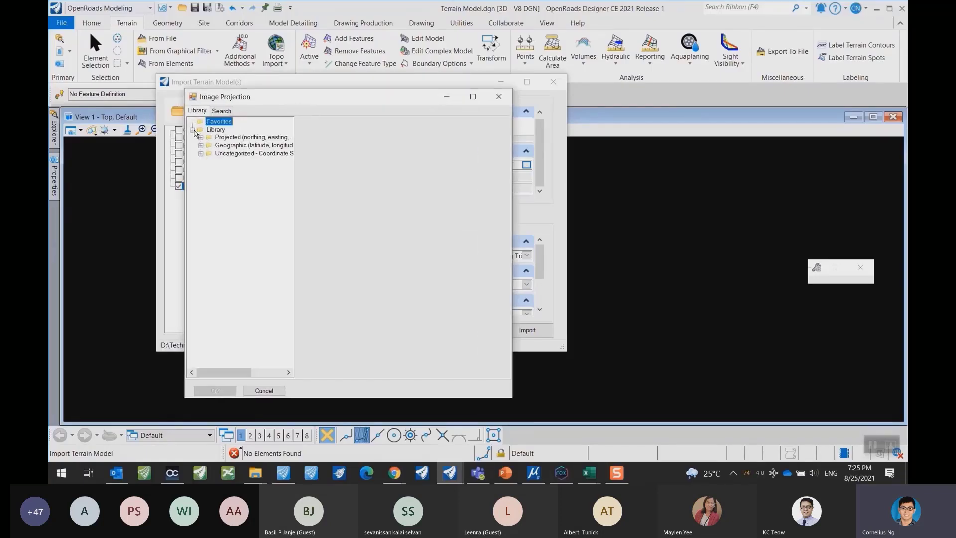
{"action": "left_click", "coordinate": [201, 139]}
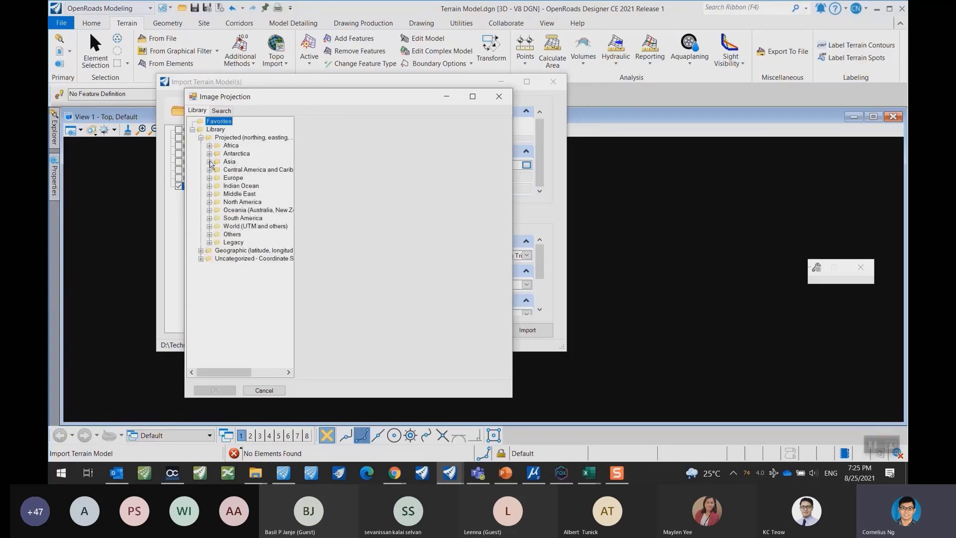
{"action": "left_click", "coordinate": [210, 162]}
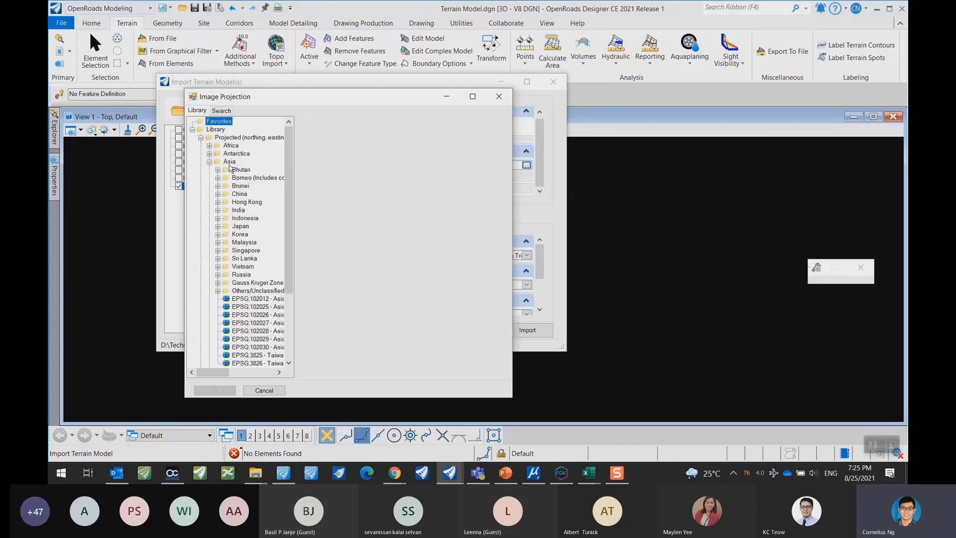
{"action": "left_click", "coordinate": [217, 243]}
{"action": "left_click_drag", "start_coordinate": [217, 378], "coordinate": [222, 379]}
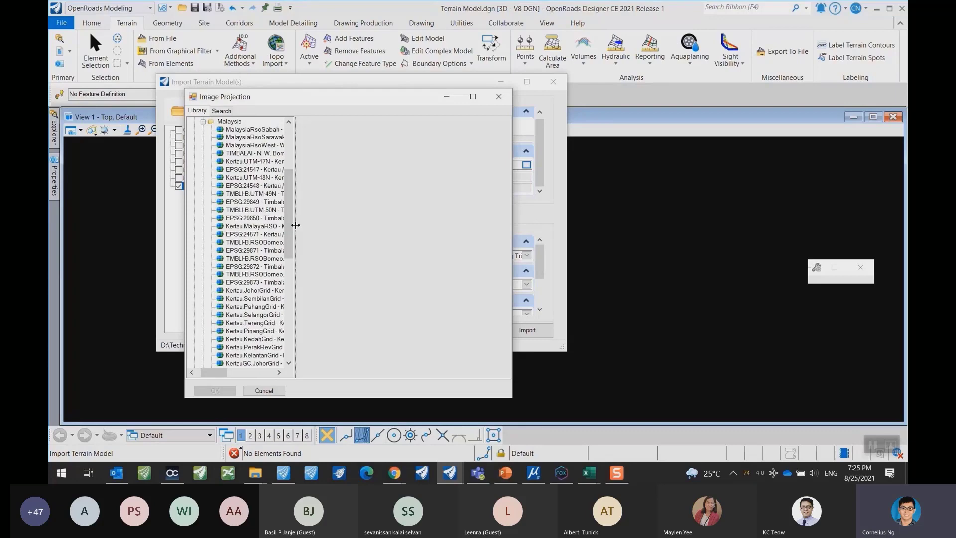
{"action": "left_click_drag", "start_coordinate": [294, 229], "coordinate": [357, 227]}
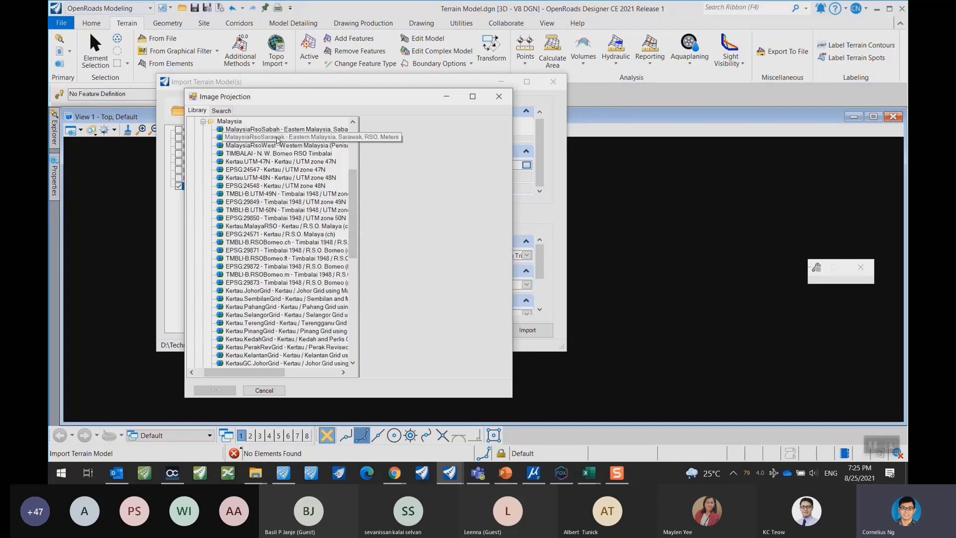
Assign MalaysiaRsoSabah (Eastern Malaysia, Sabah, RSO, Meters) as the target projection after browsing the other Malaysian coordinate systems.
{"action": "left_click", "coordinate": [245, 130]}
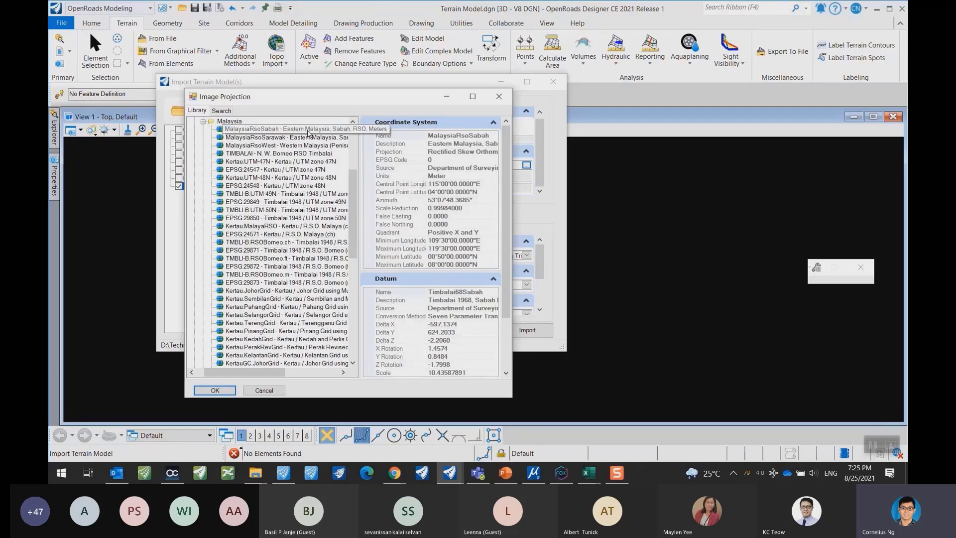
{"action": "scroll", "coordinate": [297, 214], "scroll_direction": "down", "scroll_amount": 1}
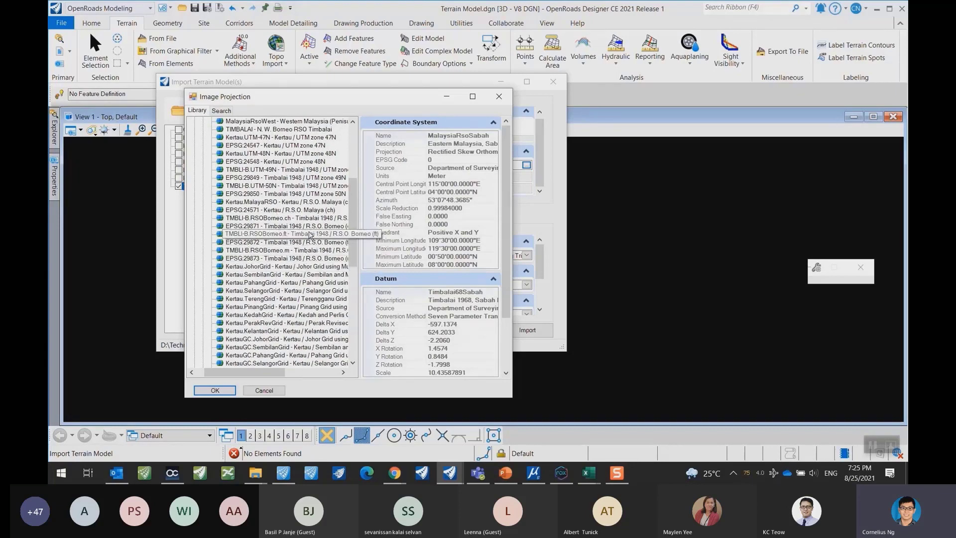
{"action": "scroll", "coordinate": [303, 225], "scroll_direction": "down", "scroll_amount": 1}
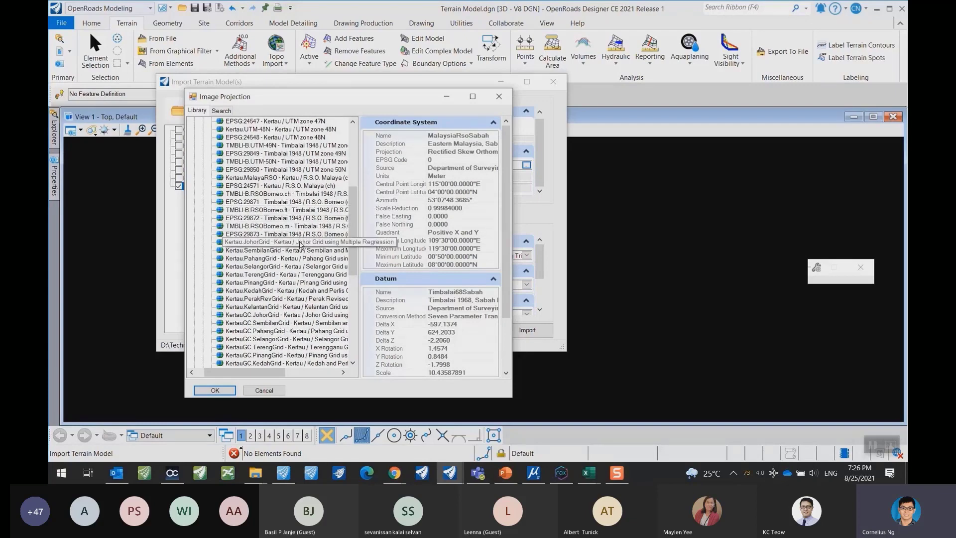
{"action": "scroll", "coordinate": [301, 245], "scroll_direction": "up", "scroll_amount": 7}
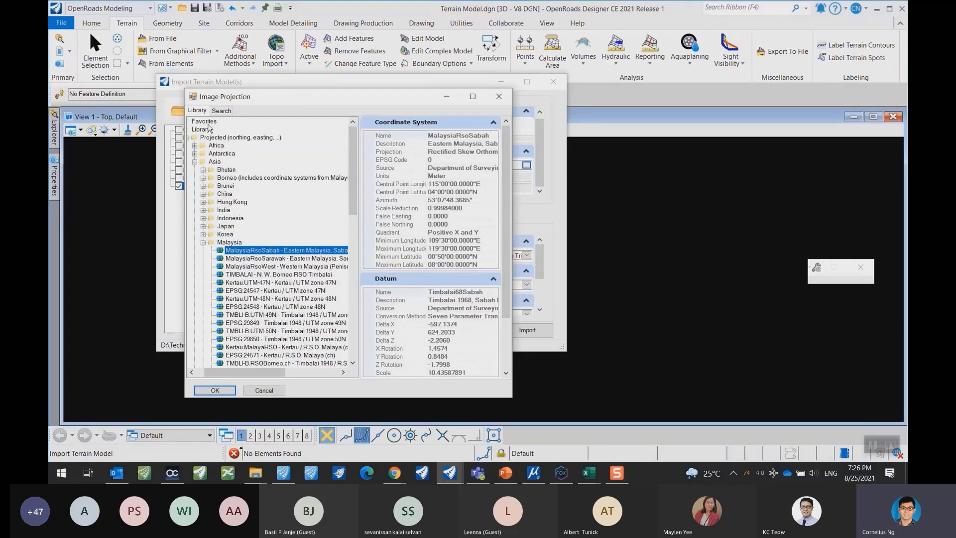
{"action": "scroll", "coordinate": [282, 211], "scroll_direction": "down", "scroll_amount": 4}
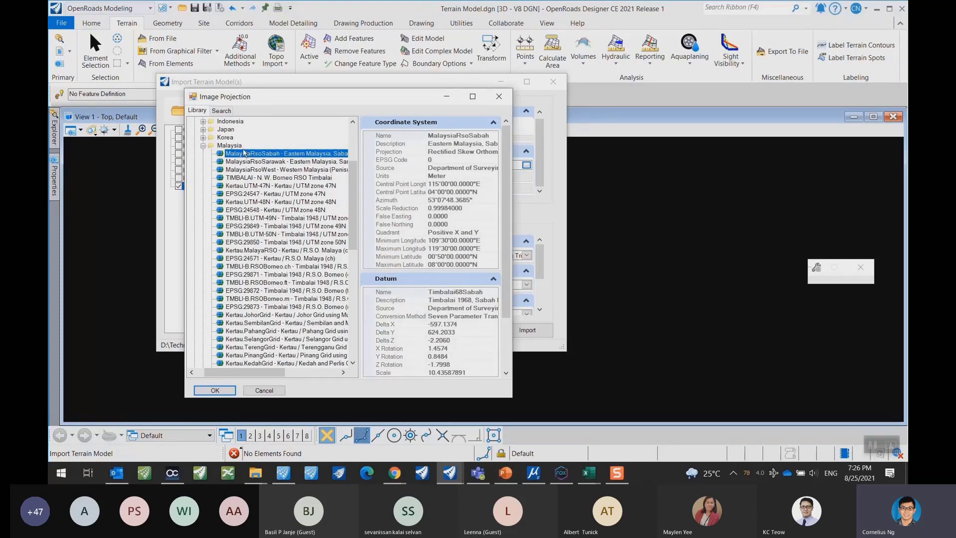
{"action": "left_click", "coordinate": [216, 391]}
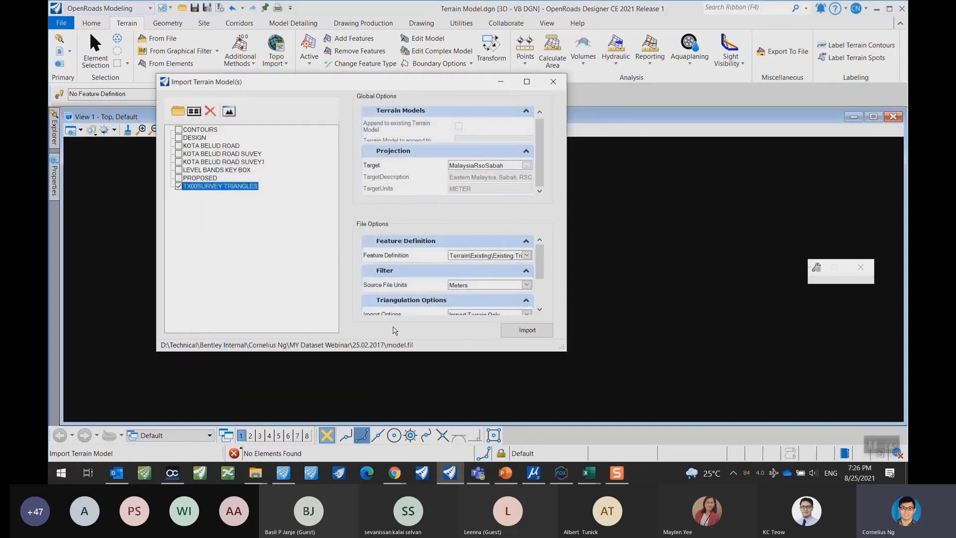
Import the chosen survey terrain, close the import dialog and fit the terrain in View 1.
{"action": "left_click", "coordinate": [530, 337]}
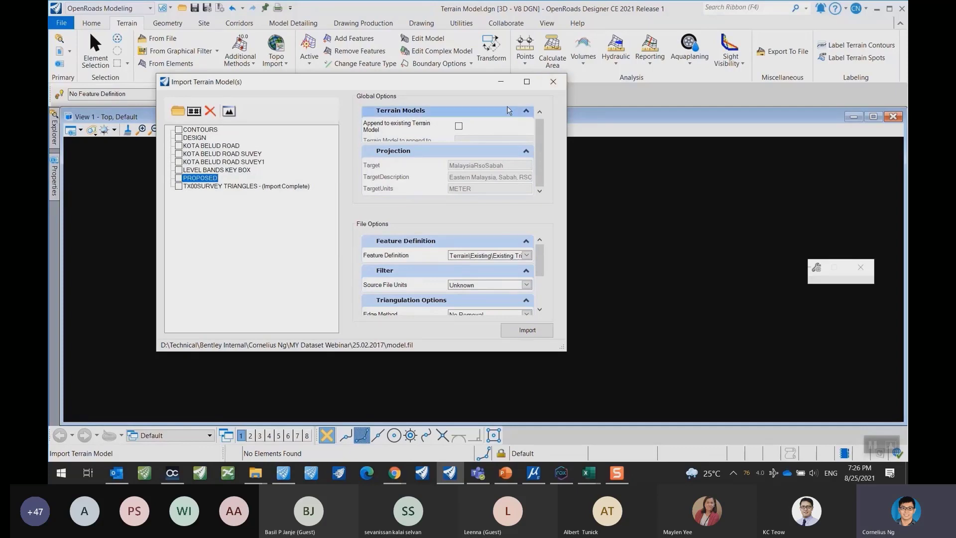
{"action": "left_click", "coordinate": [548, 83]}
{"action": "left_click", "coordinate": [178, 130]}
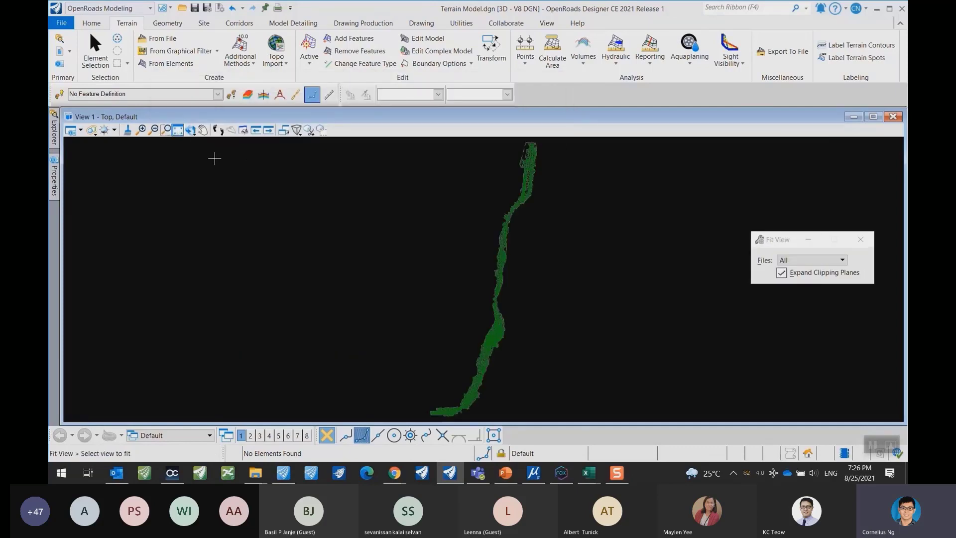
{"action": "right_click", "coordinate": [187, 128]}
{"action": "left_click", "coordinate": [401, 232]}
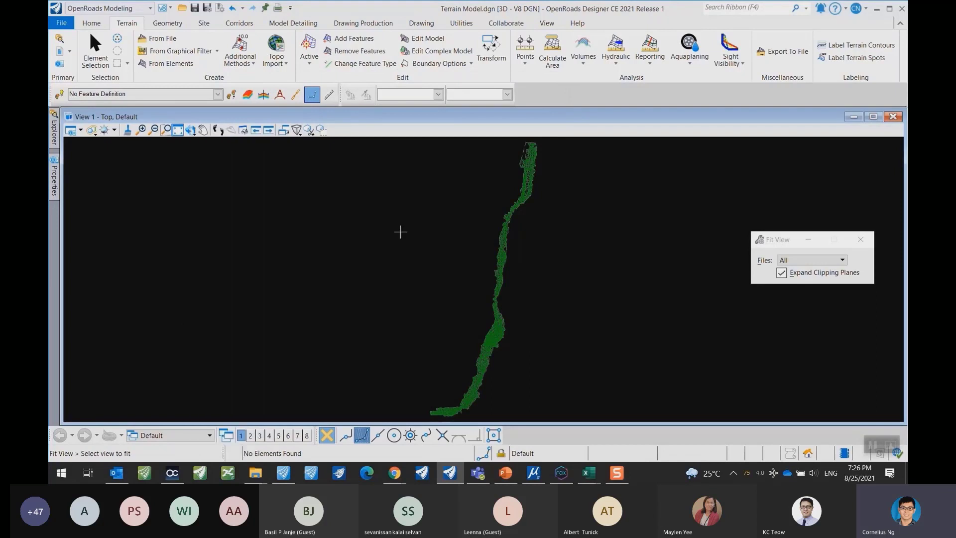
Examine the imported survey terrain's triangles up close along the corridor in View 1.
{"action": "right_click", "coordinate": [470, 224]}
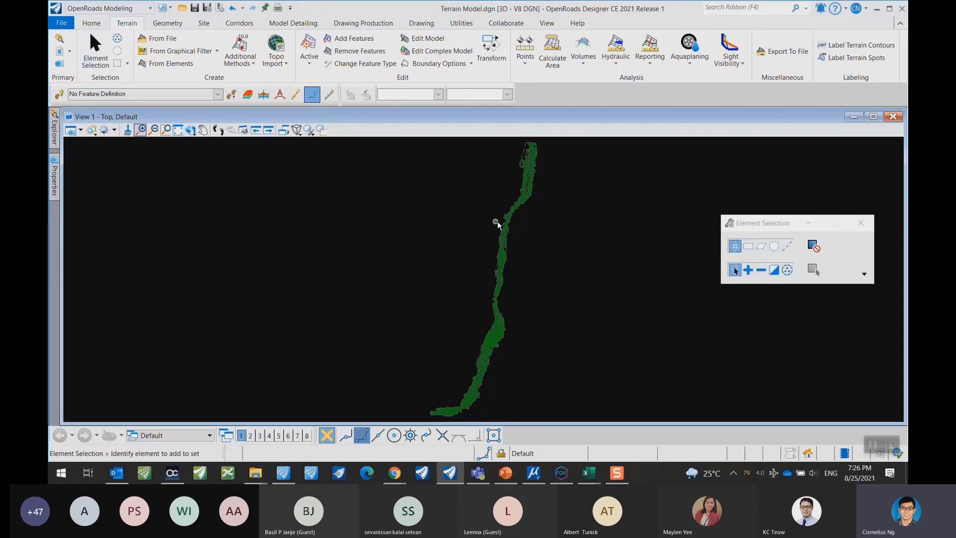
{"action": "scroll", "coordinate": [523, 198], "scroll_direction": "up", "scroll_amount": 5}
{"action": "middle_click_drag", "start_coordinate": [523, 199], "coordinate": [406, 335]}
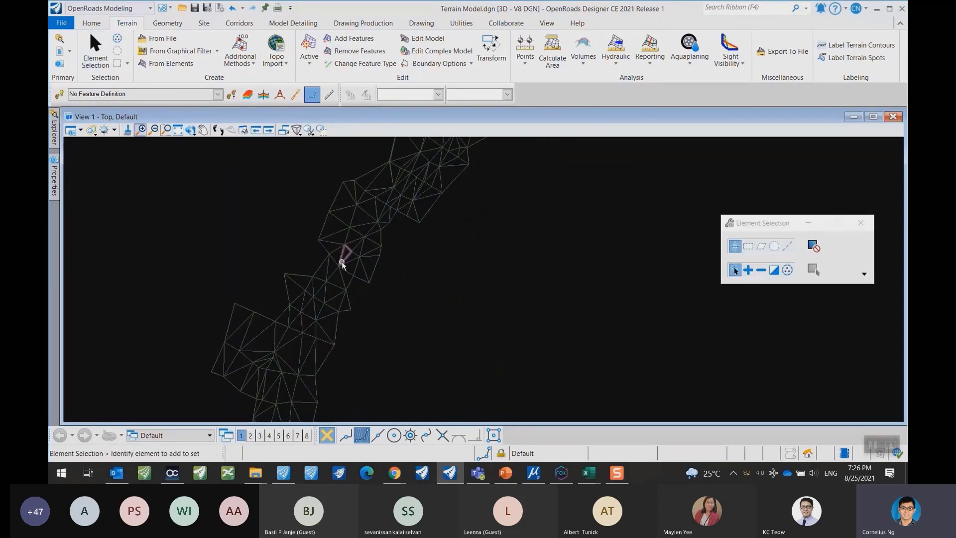
{"action": "scroll", "coordinate": [342, 262], "scroll_direction": "down", "scroll_amount": 5}
{"action": "middle_click_drag", "start_coordinate": [341, 262], "coordinate": [382, 221]}
{"action": "scroll", "coordinate": [355, 314], "scroll_direction": "up", "scroll_amount": 3}
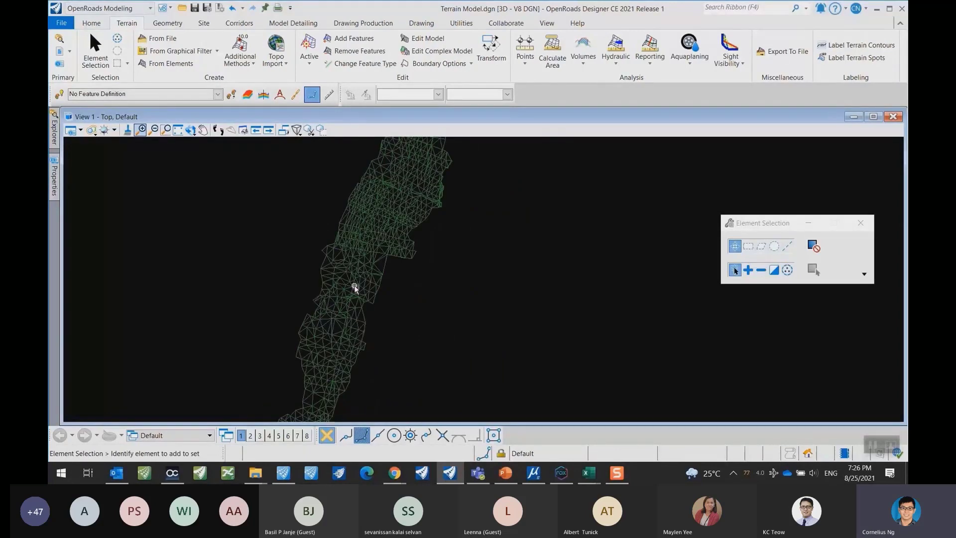
{"action": "mouse_move", "coordinate": [355, 288]}
{"action": "scroll", "coordinate": [352, 271], "scroll_direction": "up", "scroll_amount": 3}
{"action": "mouse_move", "coordinate": [359, 260]}
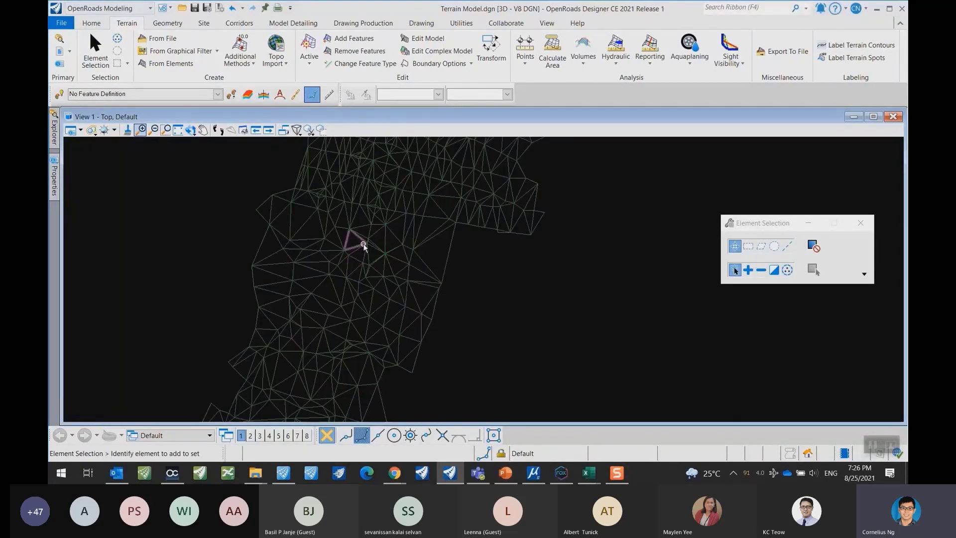
{"action": "mouse_move", "coordinate": [367, 237]}
{"action": "middle_click_drag", "start_coordinate": [370, 228], "coordinate": [272, 356]}
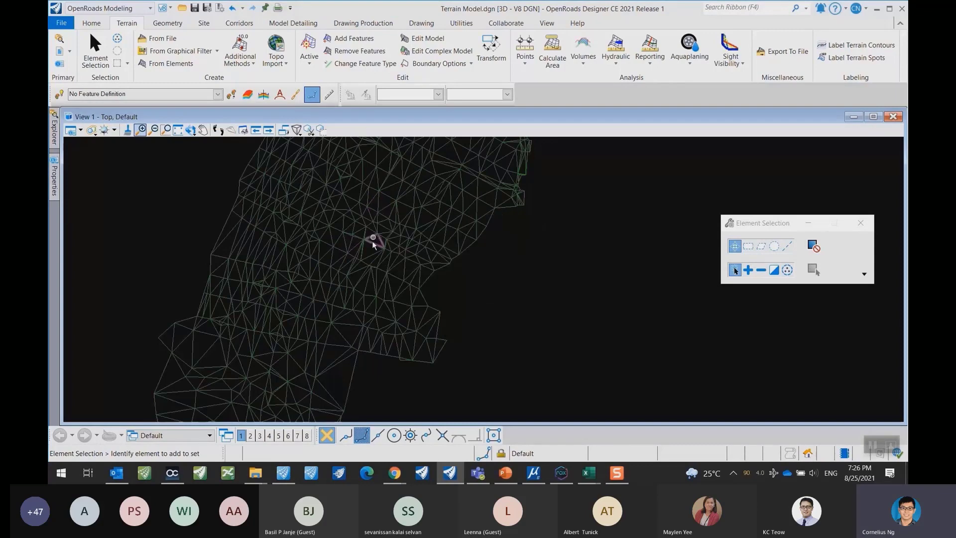
{"action": "scroll", "coordinate": [372, 240], "scroll_direction": "down", "scroll_amount": 5}
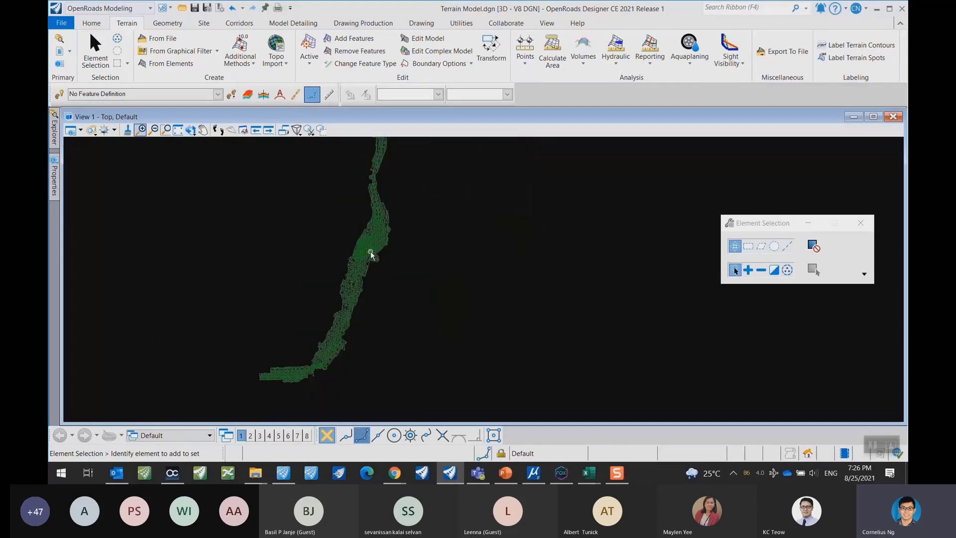
Rotate View 1 dynamically to inspect the terrain's relief from the side, and return it to the Top orientation.
{"action": "left_click", "coordinate": [190, 130]}
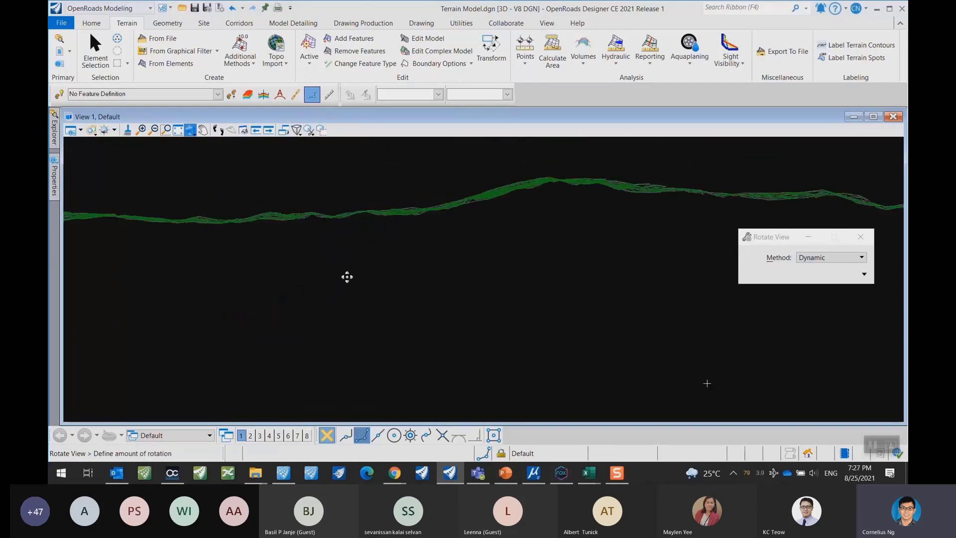
{"action": "left_click", "coordinate": [303, 206]}
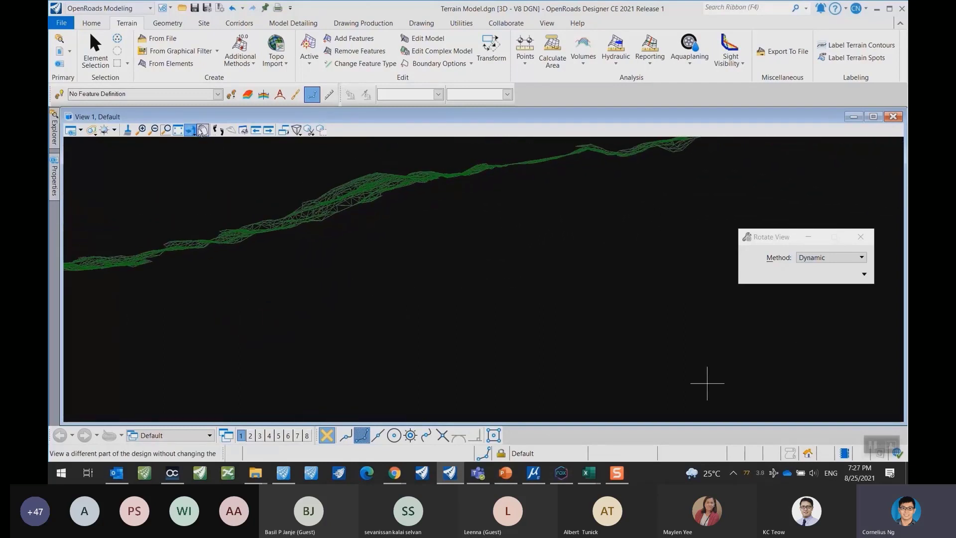
{"action": "left_click", "coordinate": [817, 266]}
{"action": "left_click", "coordinate": [816, 264]}
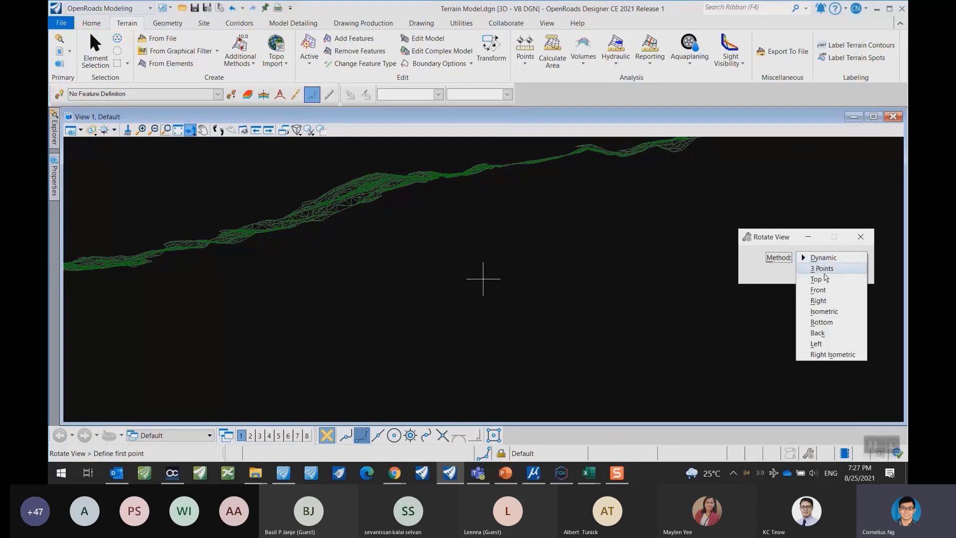
{"action": "left_click", "coordinate": [820, 280]}
{"action": "right_click", "coordinate": [507, 293]}
{"action": "scroll", "coordinate": [504, 306], "scroll_direction": "down", "scroll_amount": 5}
{"action": "scroll", "coordinate": [504, 306], "scroll_direction": "up", "scroll_amount": 1}
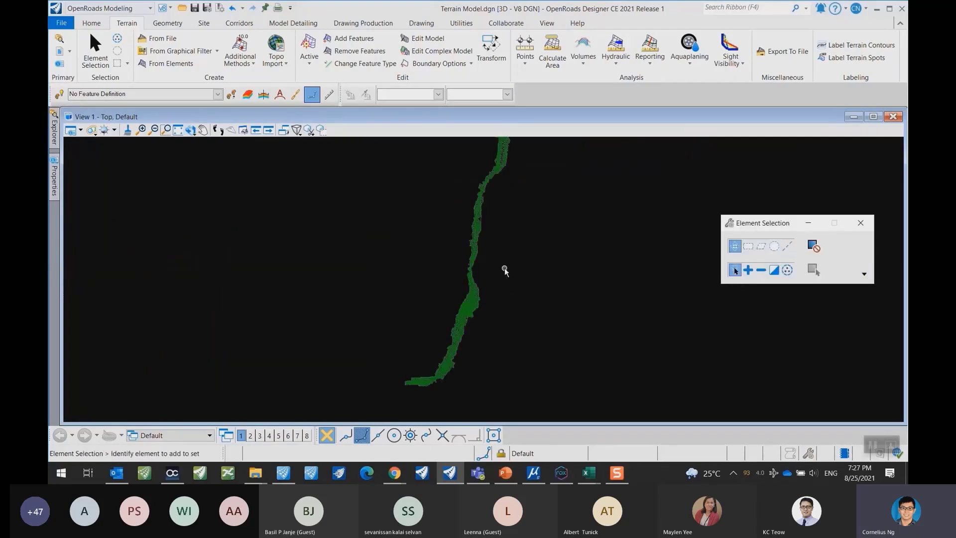
{"action": "middle_click_drag", "start_coordinate": [504, 269], "coordinate": [434, 292]}
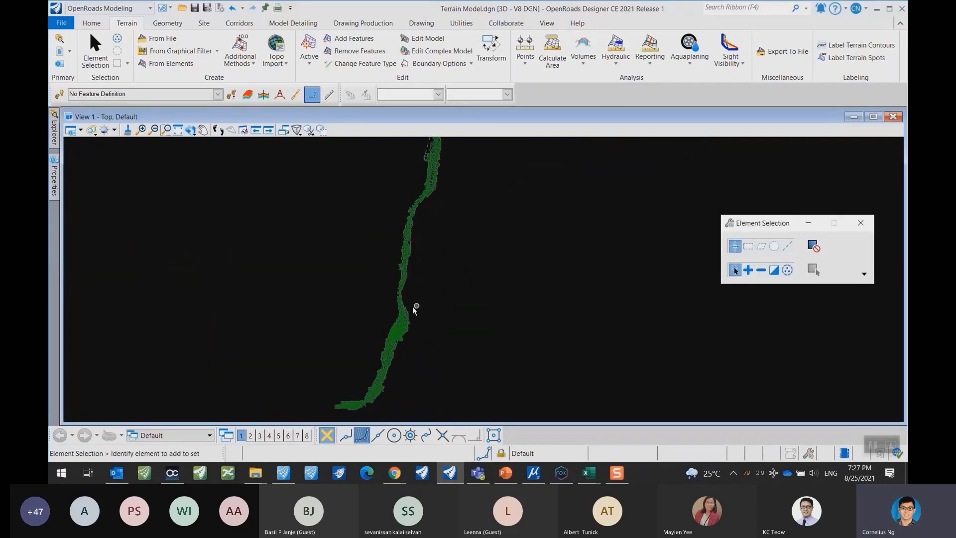
{"action": "middle_click_drag", "start_coordinate": [328, 281], "coordinate": [342, 289]}
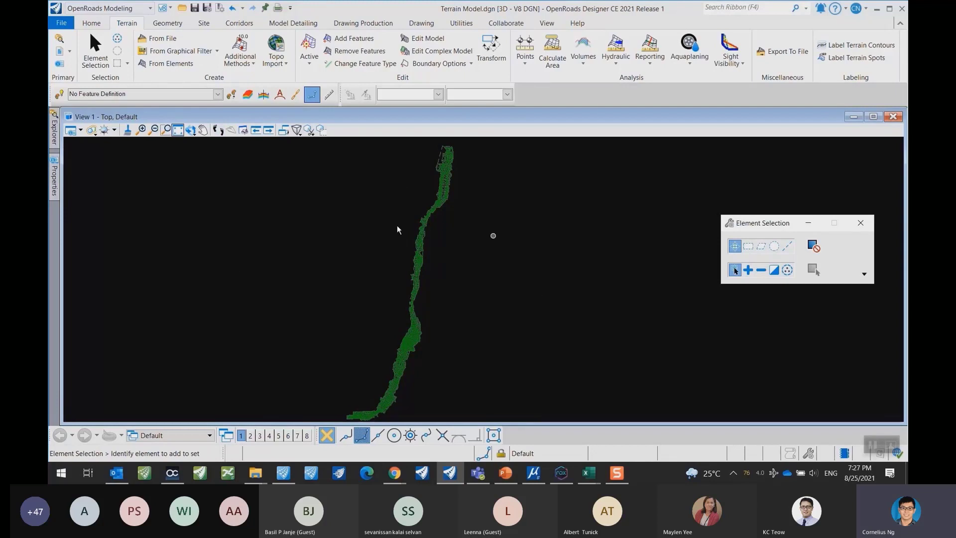
Select the TX00SURVEY TRIANGLES terrain model and turn off its Triangles display so only the boundary is drawn.
{"action": "left_click", "coordinate": [412, 280]}
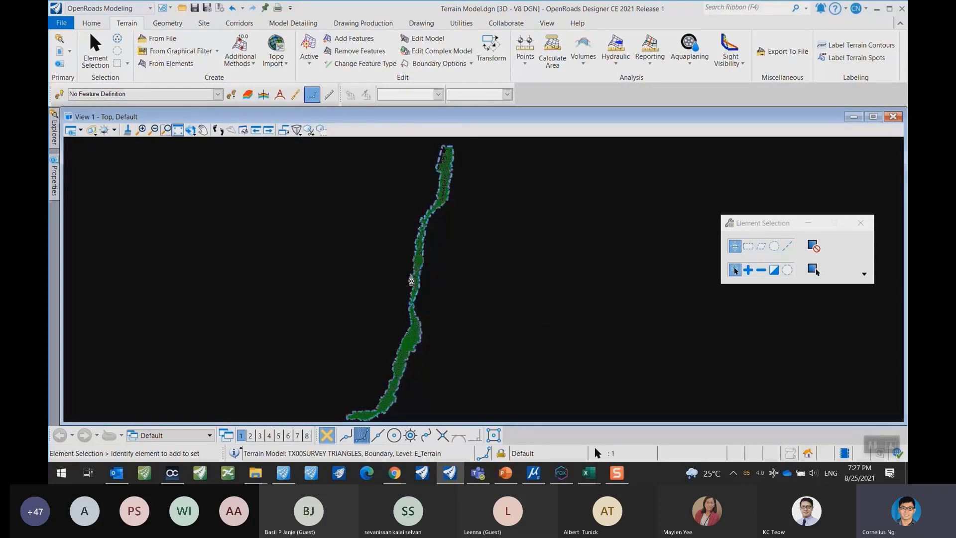
{"action": "left_click", "coordinate": [412, 264]}
{"action": "mouse_move", "coordinate": [54, 174]}
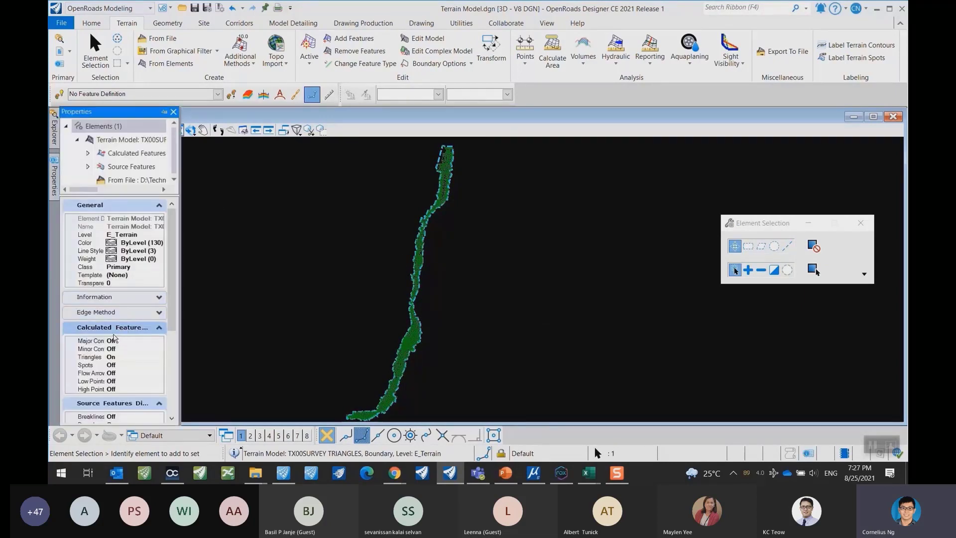
{"action": "scroll", "coordinate": [119, 337], "scroll_direction": "down", "scroll_amount": 1}
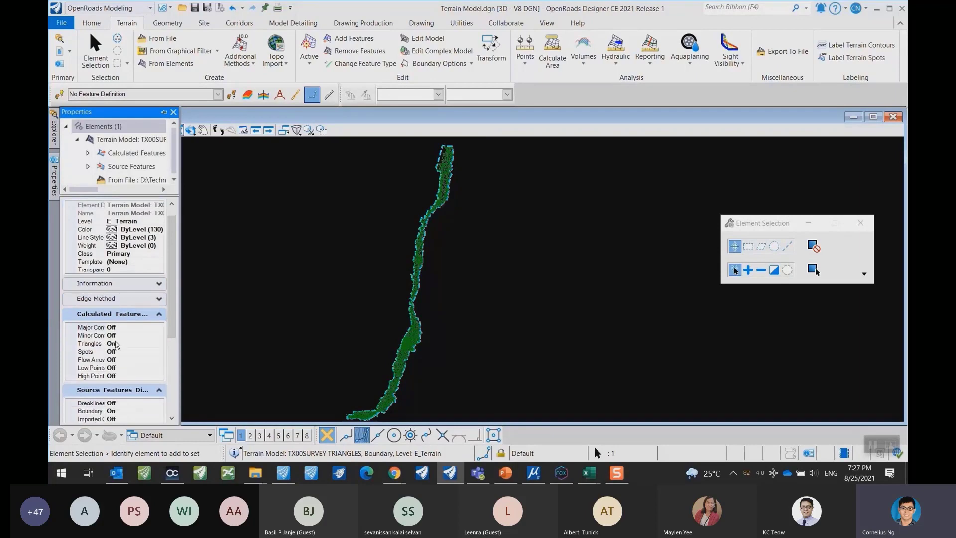
{"action": "left_click", "coordinate": [119, 343]}
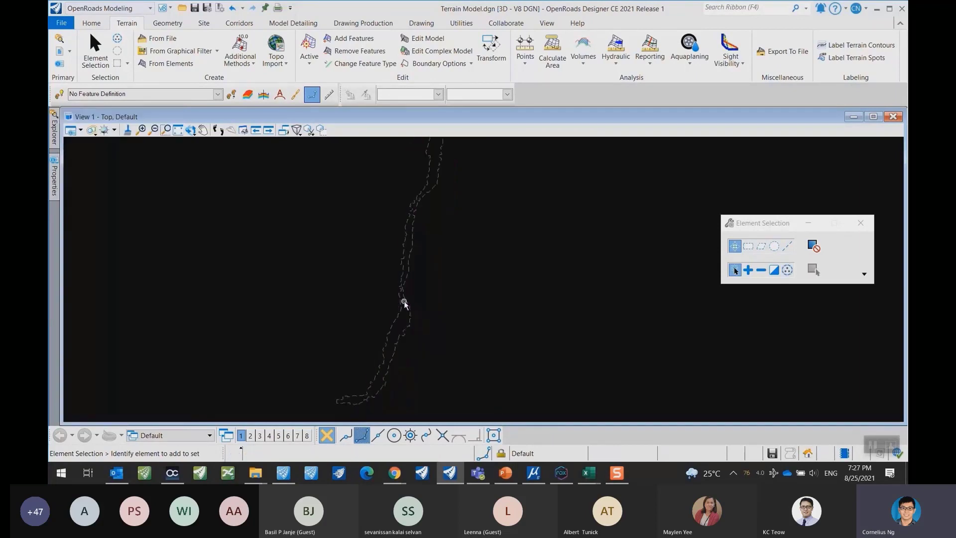
Set the background map type of View 1 to Aerial.
{"action": "middle_click_drag", "start_coordinate": [439, 297], "coordinate": [448, 310]}
{"action": "left_click", "coordinate": [84, 130]}
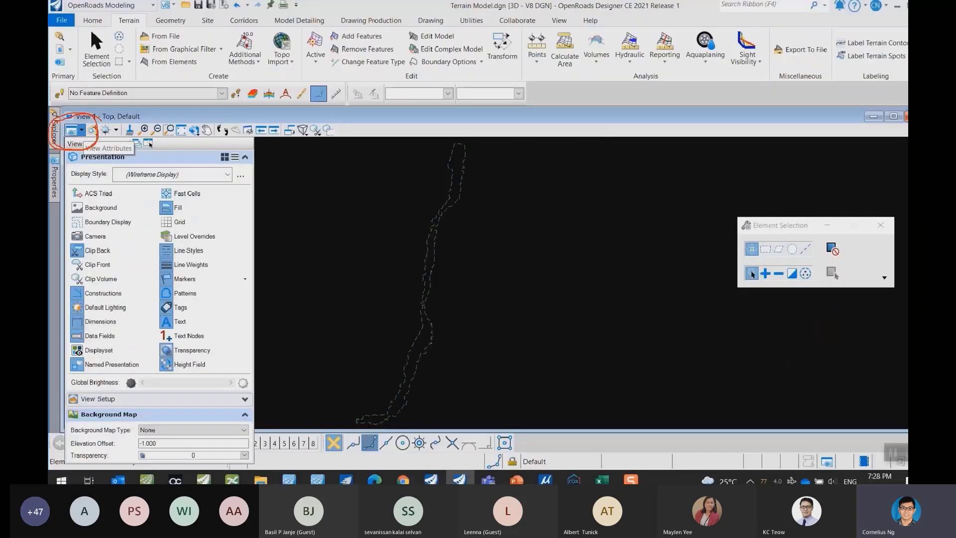
{"action": "left_click", "coordinate": [93, 129]}
{"action": "left_click", "coordinate": [81, 133]}
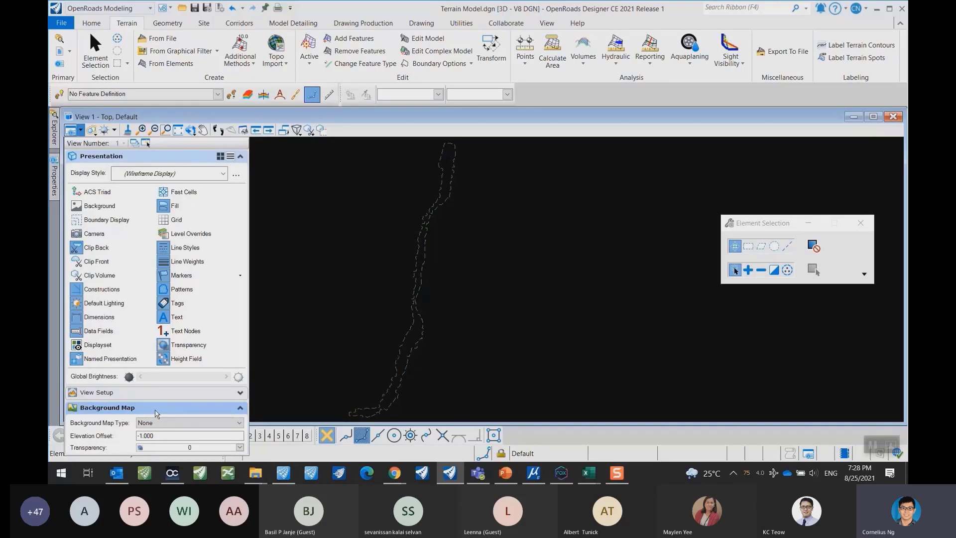
{"action": "left_click", "coordinate": [240, 424]}
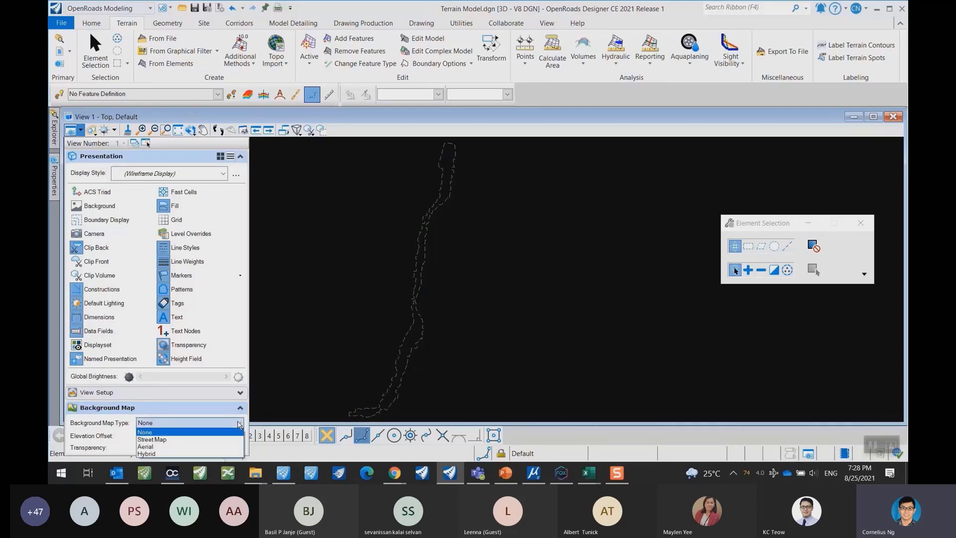
{"action": "left_click", "coordinate": [147, 447]}
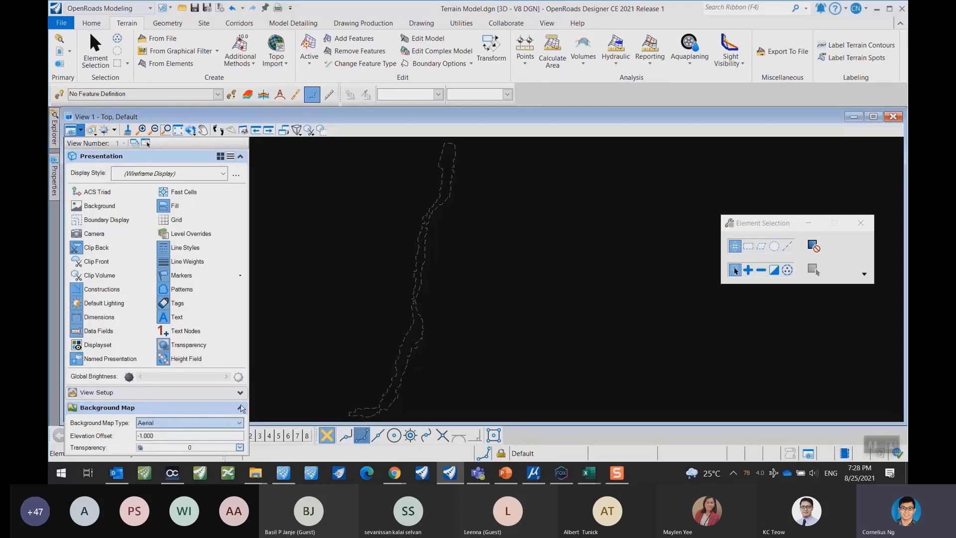
{"action": "left_click", "coordinate": [318, 369]}
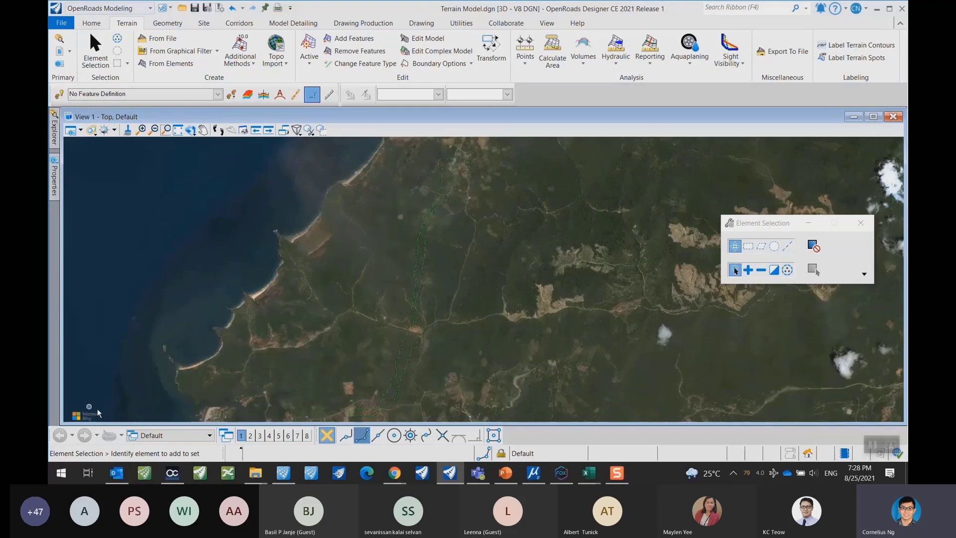
Examine where the terrain boundary lies on the aerial imagery, from the wider Sabah coastline down to the survey area.
{"action": "scroll", "coordinate": [218, 336], "scroll_direction": "down", "scroll_amount": 2}
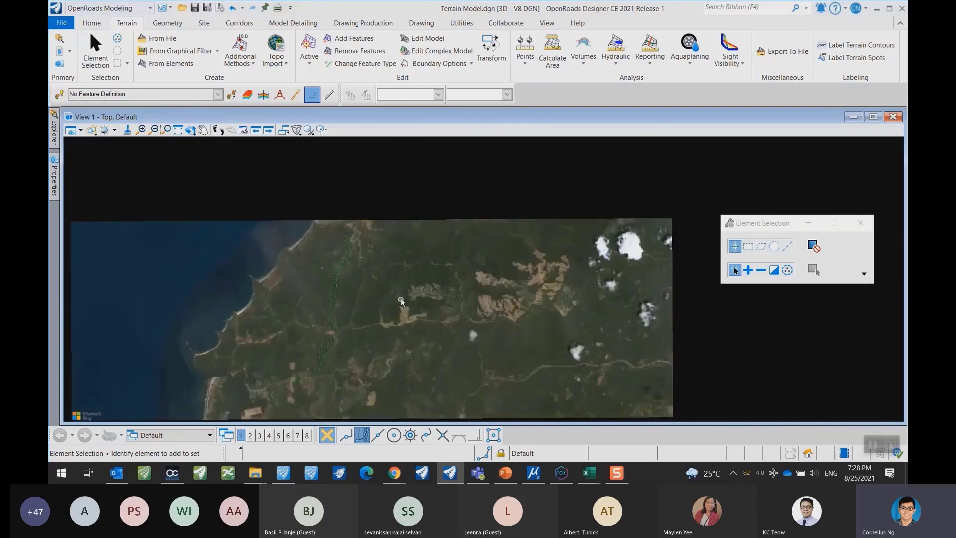
{"action": "scroll", "coordinate": [440, 289], "scroll_direction": "down", "scroll_amount": 3}
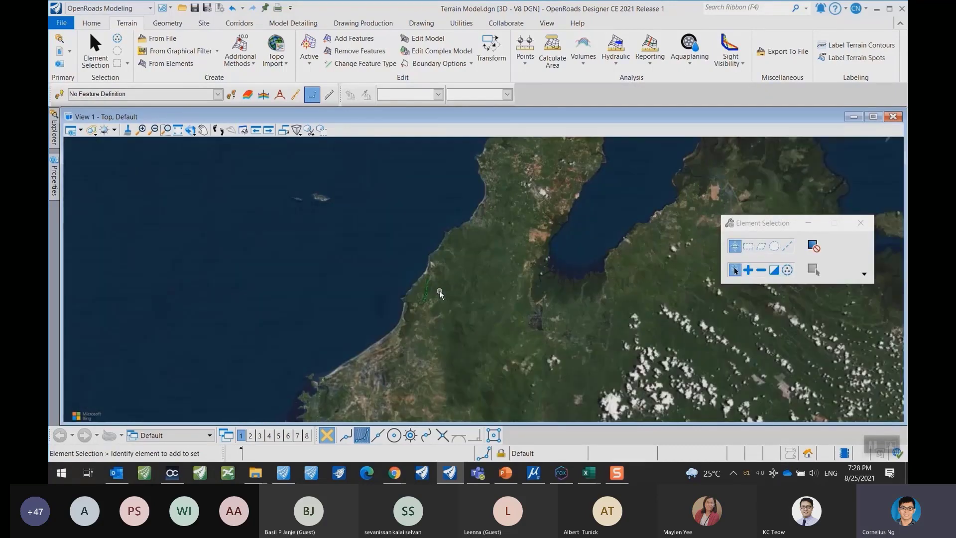
{"action": "scroll", "coordinate": [439, 291], "scroll_direction": "up", "scroll_amount": 4}
{"action": "middle_click_drag", "start_coordinate": [452, 291], "coordinate": [437, 299]}
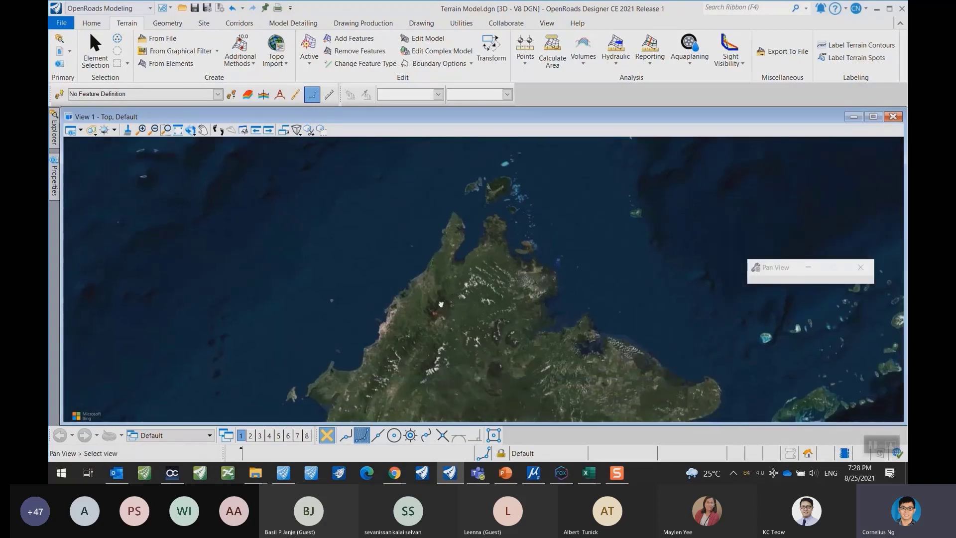
{"action": "scroll", "coordinate": [411, 225], "scroll_direction": "up", "scroll_amount": 3}
{"action": "middle_click_drag", "start_coordinate": [366, 246], "coordinate": [367, 309]}
{"action": "scroll", "coordinate": [436, 217], "scroll_direction": "up", "scroll_amount": 2}
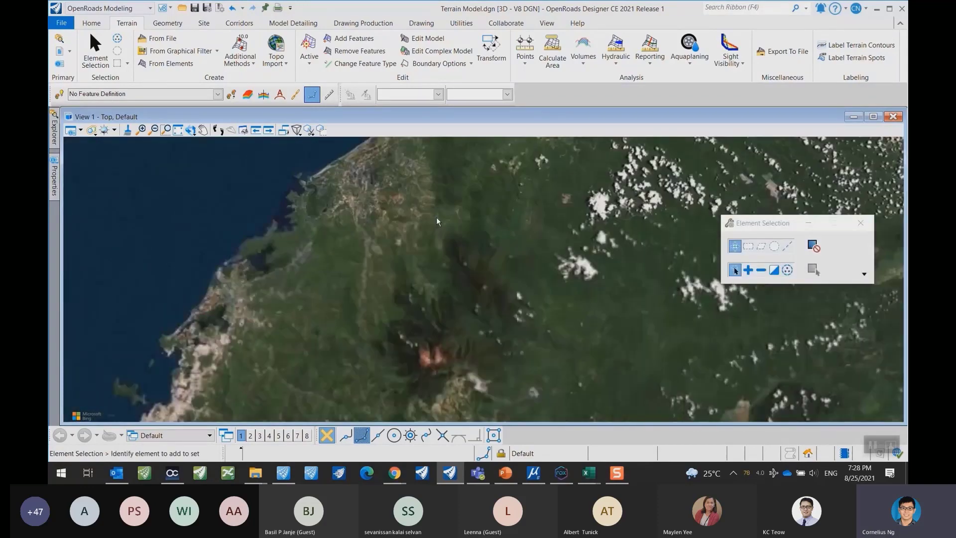
{"action": "middle_click_drag", "start_coordinate": [436, 217], "coordinate": [413, 309]}
{"action": "scroll", "coordinate": [374, 248], "scroll_direction": "up", "scroll_amount": 2}
{"action": "middle_click_drag", "start_coordinate": [375, 249], "coordinate": [365, 333]}
{"action": "scroll", "coordinate": [366, 333], "scroll_direction": "up", "scroll_amount": 2}
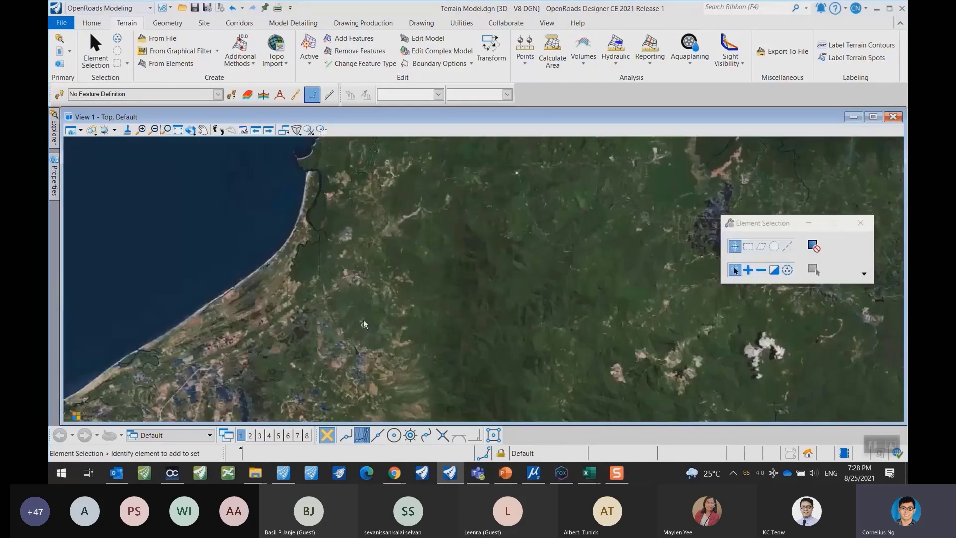
{"action": "middle_click_drag", "start_coordinate": [358, 259], "coordinate": [367, 319]}
{"action": "scroll", "coordinate": [369, 209], "scroll_direction": "up", "scroll_amount": 2}
{"action": "middle_click_drag", "start_coordinate": [369, 210], "coordinate": [343, 299]}
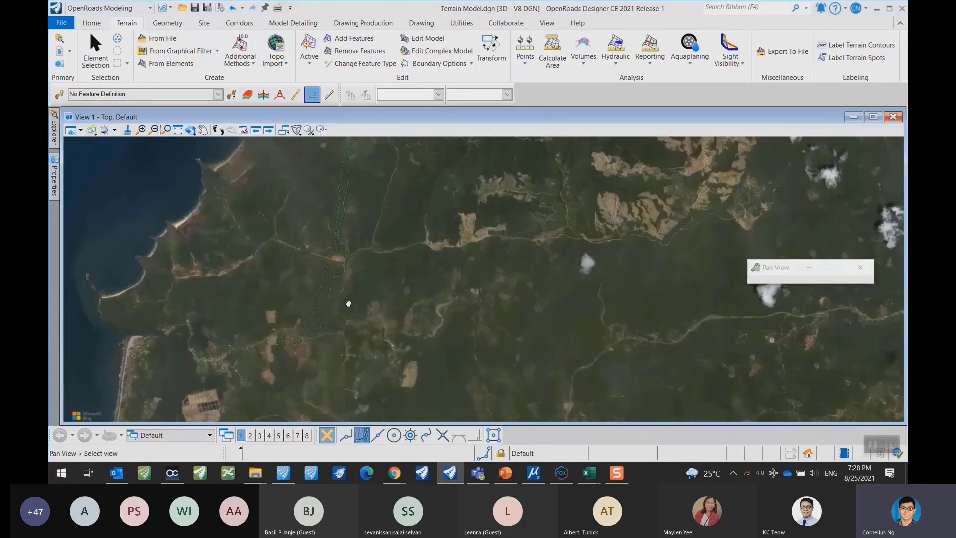
{"action": "scroll", "coordinate": [342, 320], "scroll_direction": "down", "scroll_amount": 2}
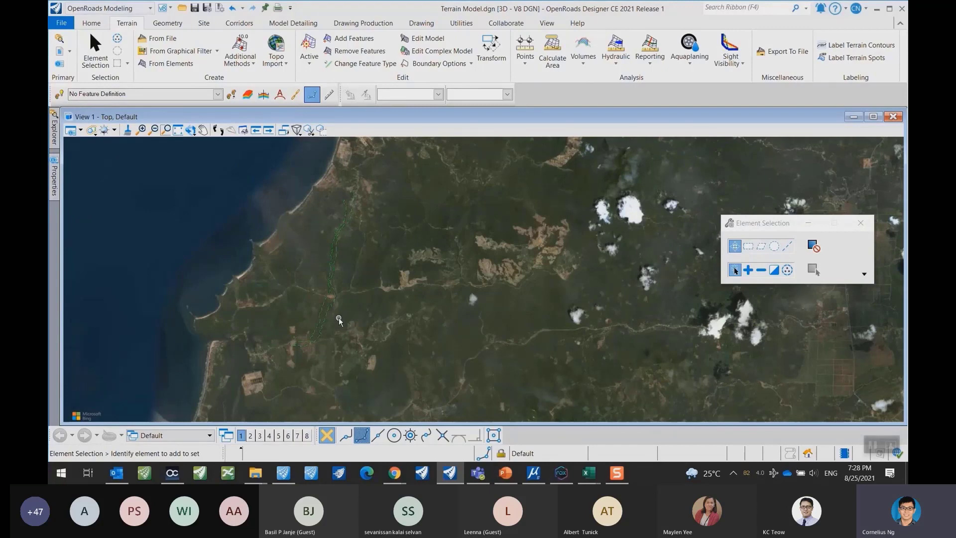
{"action": "scroll", "coordinate": [331, 314], "scroll_direction": "up", "scroll_amount": 2}
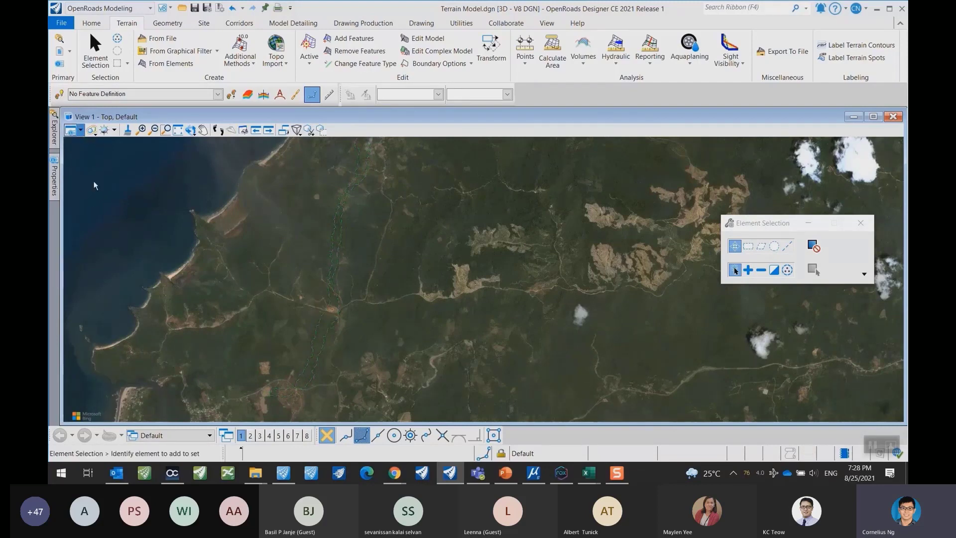
Change the background map type of View 1 to Hybrid and check the road and place names around the terrain.
{"action": "left_click", "coordinate": [70, 130]}
{"action": "left_click", "coordinate": [169, 423]}
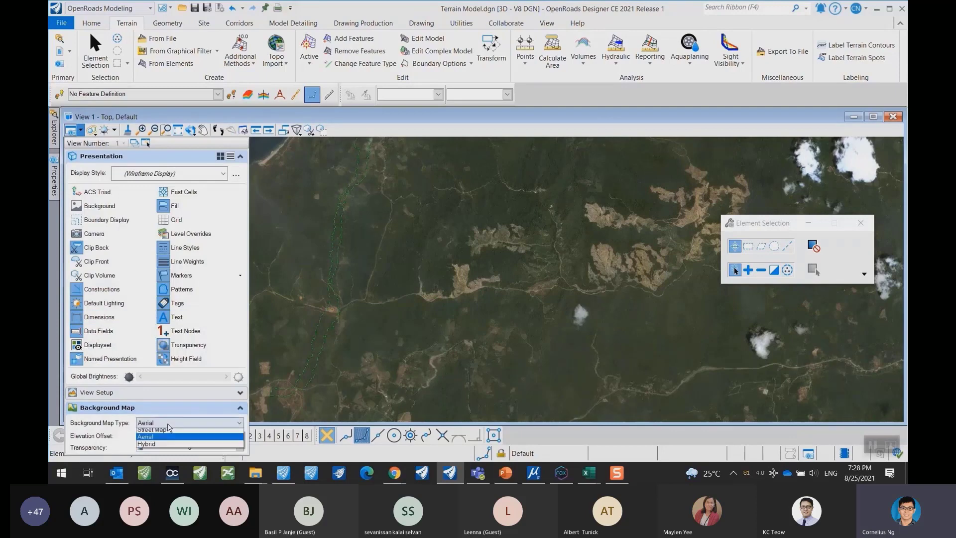
{"action": "left_click", "coordinate": [149, 454]}
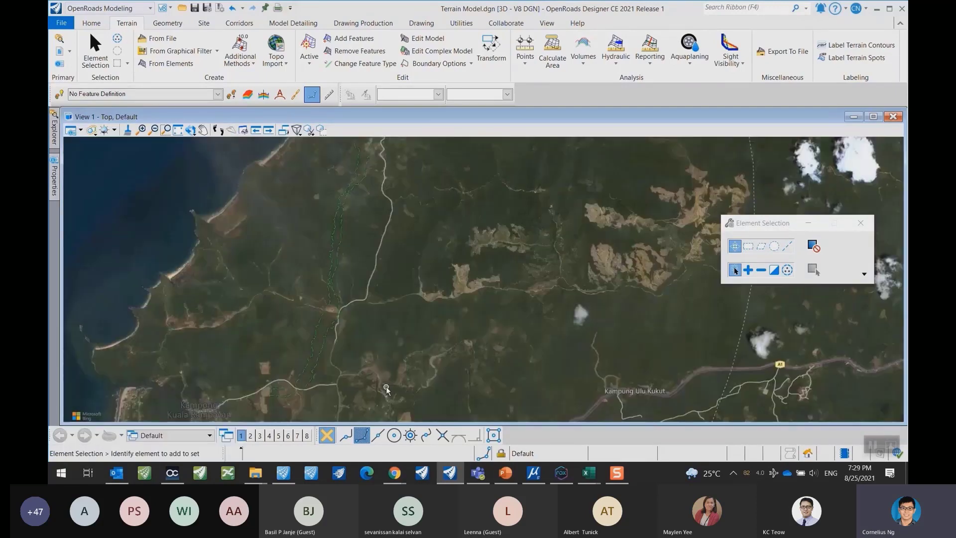
{"action": "scroll", "coordinate": [415, 369], "scroll_direction": "down", "scroll_amount": 4}
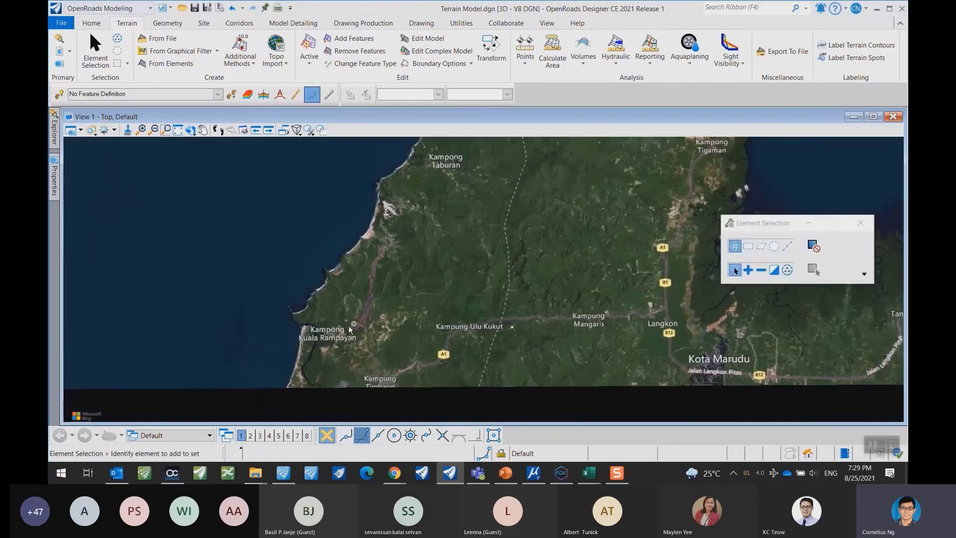
{"action": "scroll", "coordinate": [395, 349], "scroll_direction": "up", "scroll_amount": 3}
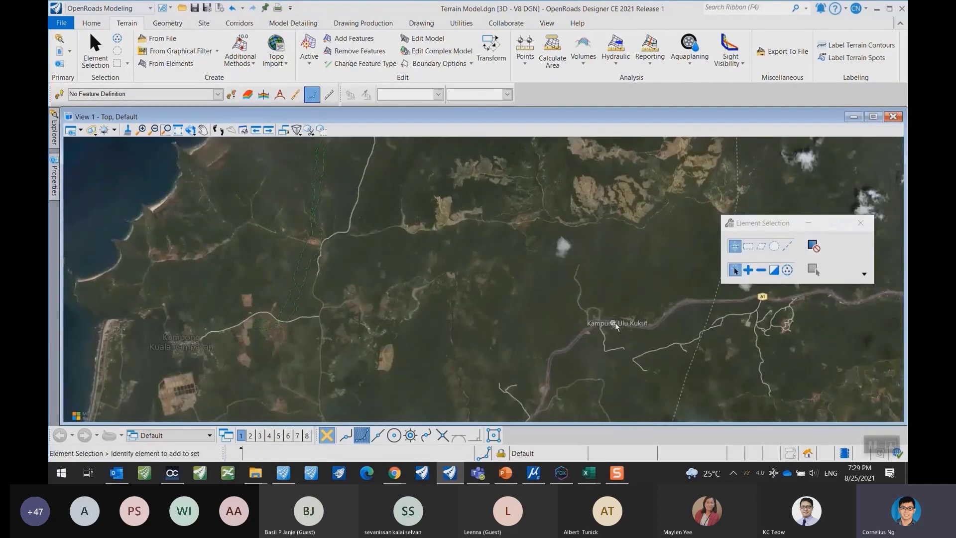
{"action": "scroll", "coordinate": [378, 324], "scroll_direction": "down", "scroll_amount": 3}
{"action": "scroll", "coordinate": [374, 317], "scroll_direction": "down", "scroll_amount": 3}
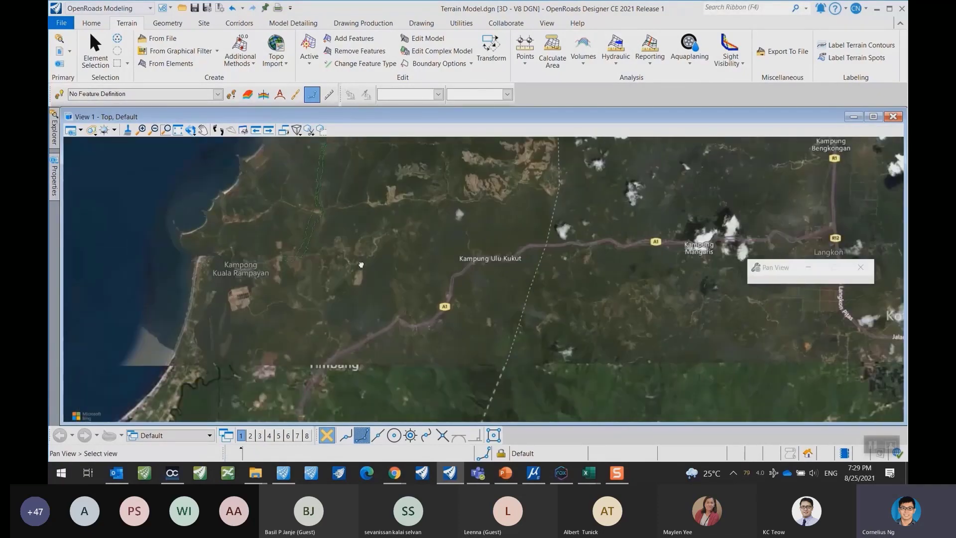
{"action": "scroll", "coordinate": [309, 274], "scroll_direction": "up", "scroll_amount": 1}
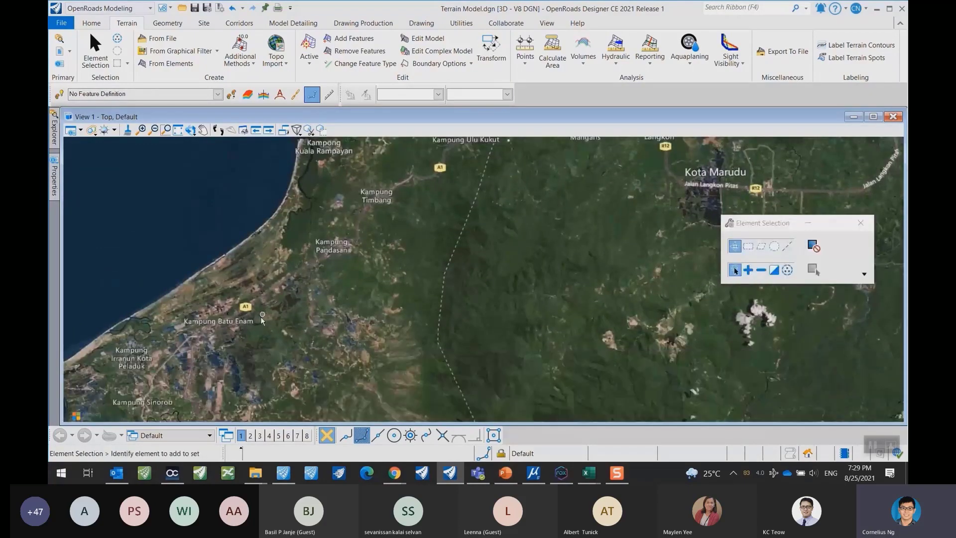
Examine the terrain boundary's surroundings on the hybrid map, from the Kota Belud and Kota Marudu area to the coast near Kampong Kuala Rampayan.
{"action": "middle_click_drag", "start_coordinate": [261, 316], "coordinate": [299, 257]}
{"action": "middle_click_drag", "start_coordinate": [228, 359], "coordinate": [306, 344]}
{"action": "scroll", "coordinate": [293, 282], "scroll_direction": "up", "scroll_amount": 3}
{"action": "scroll", "coordinate": [344, 249], "scroll_direction": "down", "scroll_amount": 3}
{"action": "middle_click_drag", "start_coordinate": [366, 192], "coordinate": [307, 362]}
{"action": "mouse_move", "coordinate": [373, 220]}
{"action": "middle_mouse_down"}
{"action": "mouse_move", "coordinate": [340, 307]}
{"action": "mouse_move", "coordinate": [380, 256]}
{"action": "mouse_move", "coordinate": [392, 200]}
{"action": "middle_mouse_up"}
{"action": "scroll", "coordinate": [390, 246], "scroll_direction": "up", "scroll_amount": 5}
{"action": "scroll", "coordinate": [361, 313], "scroll_direction": "down", "scroll_amount": 5}
{"action": "middle_click_drag", "start_coordinate": [340, 292], "coordinate": [353, 212]}
{"action": "scroll", "coordinate": [318, 286], "scroll_direction": "down", "scroll_amount": 6}
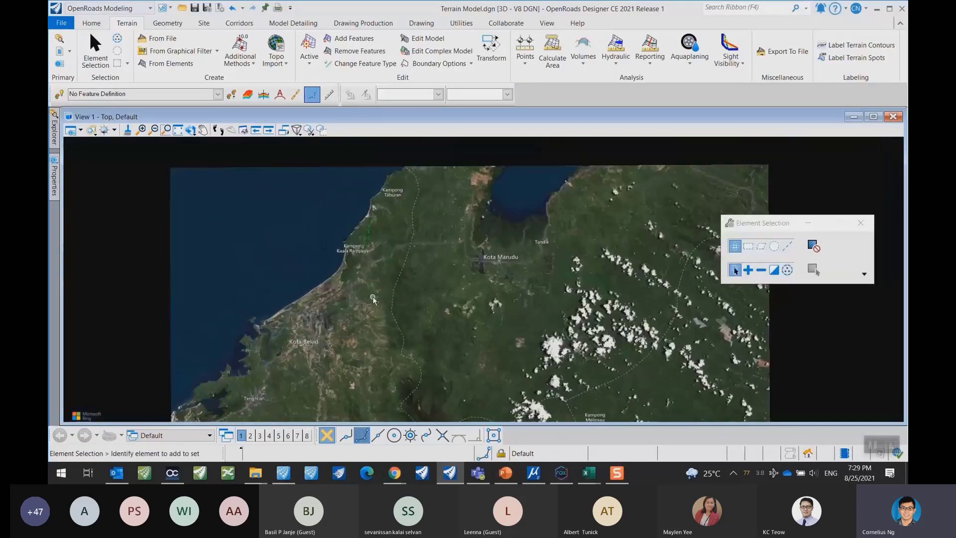
{"action": "middle_click_drag", "start_coordinate": [357, 300], "coordinate": [370, 223]}
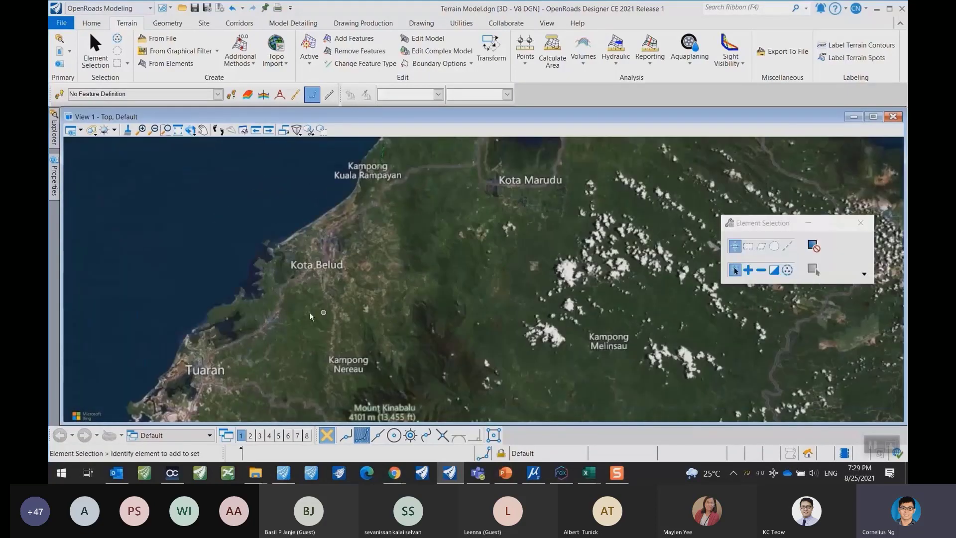
{"action": "middle_click_drag", "start_coordinate": [374, 170], "coordinate": [360, 261]}
{"action": "scroll", "coordinate": [379, 214], "scroll_direction": "up", "scroll_amount": 5}
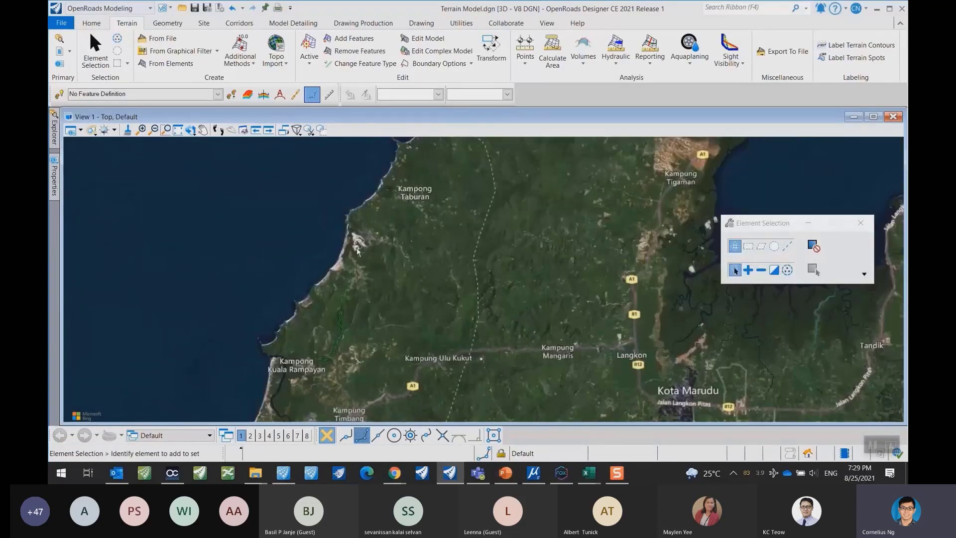
{"action": "scroll", "coordinate": [382, 240], "scroll_direction": "up", "scroll_amount": 4}
{"action": "middle_click_drag", "start_coordinate": [351, 325], "coordinate": [365, 271]}
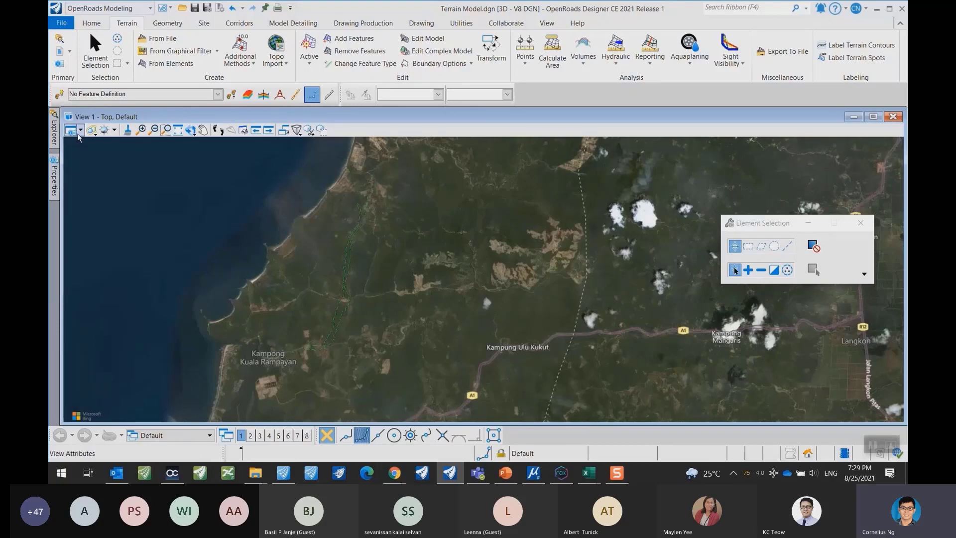
Set the background map type of View 1 to None and fit the view to the terrain.
{"action": "key", "text": "ctrl+b"}
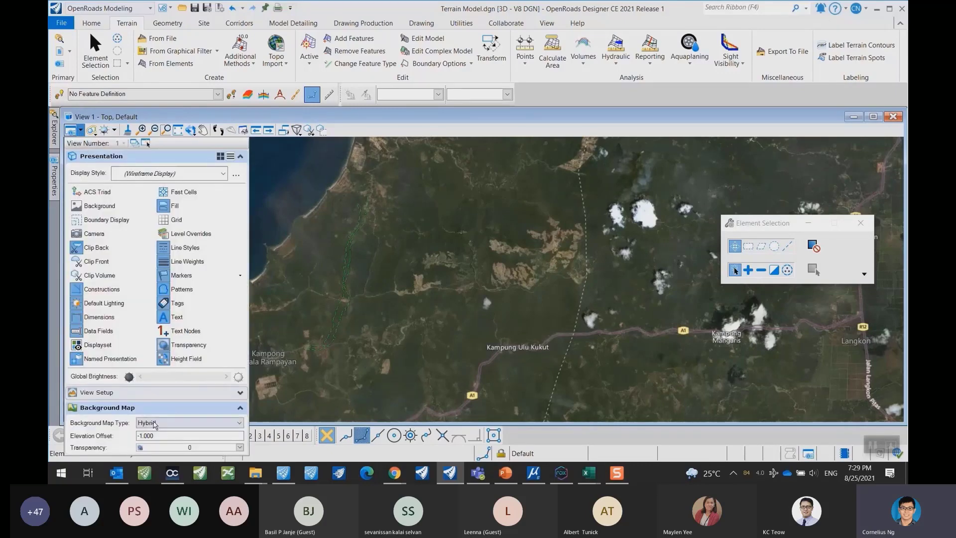
{"action": "left_click", "coordinate": [160, 423]}
{"action": "left_click", "coordinate": [160, 431]}
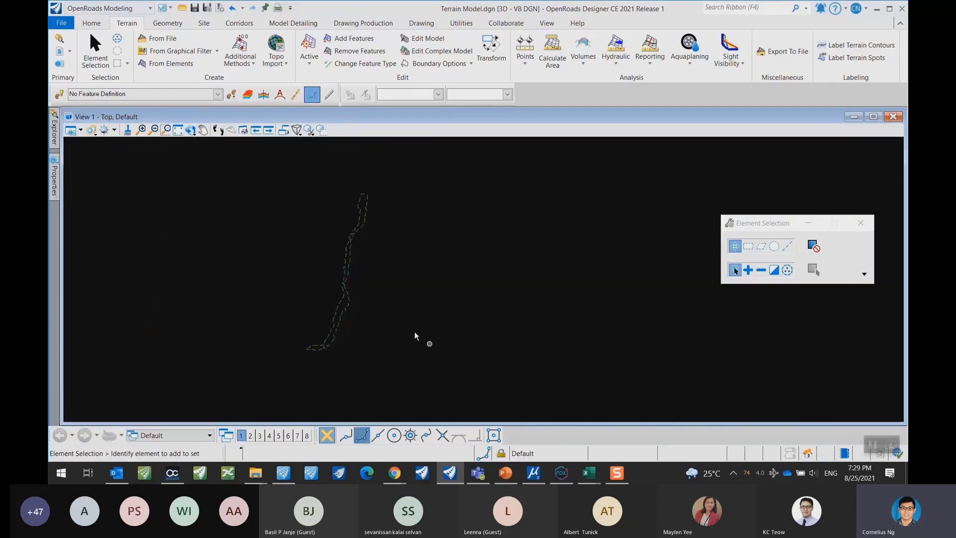
{"action": "left_click", "coordinate": [178, 130]}
Start a new DGN file in the MY Dataset Webinar folder and name it Geometry.
{"action": "left_click", "coordinate": [68, 26]}
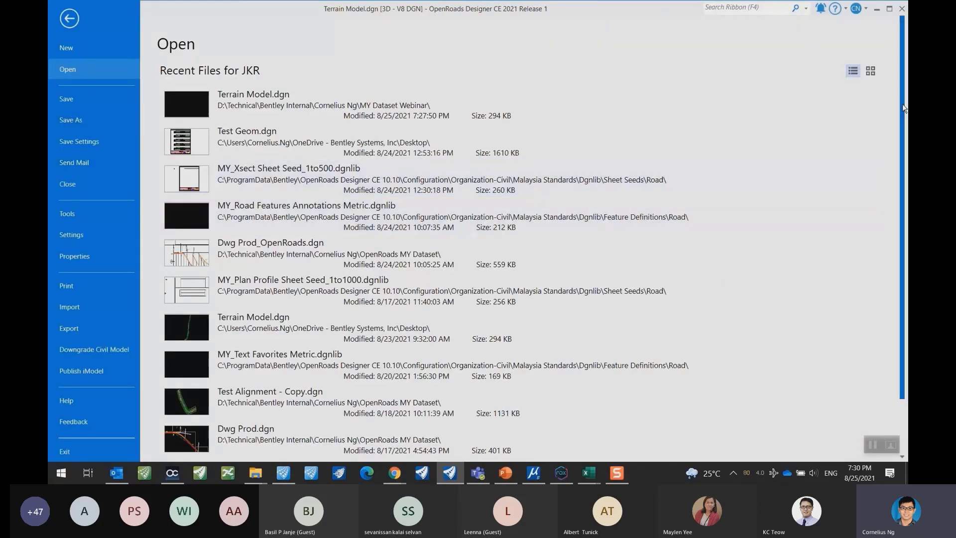
{"action": "scroll", "coordinate": [822, 215], "scroll_direction": "down", "scroll_amount": 2}
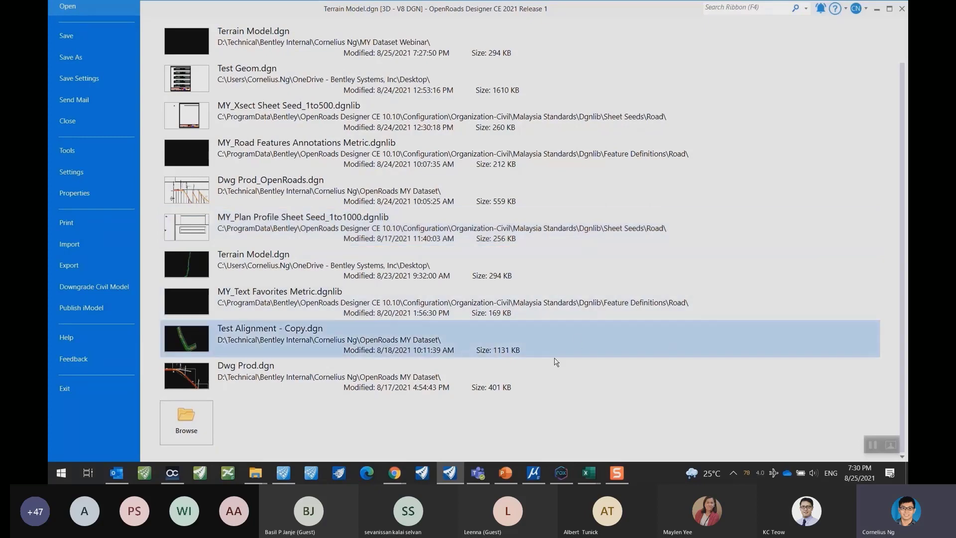
{"action": "scroll", "coordinate": [85, 54], "scroll_direction": "up", "scroll_amount": 2}
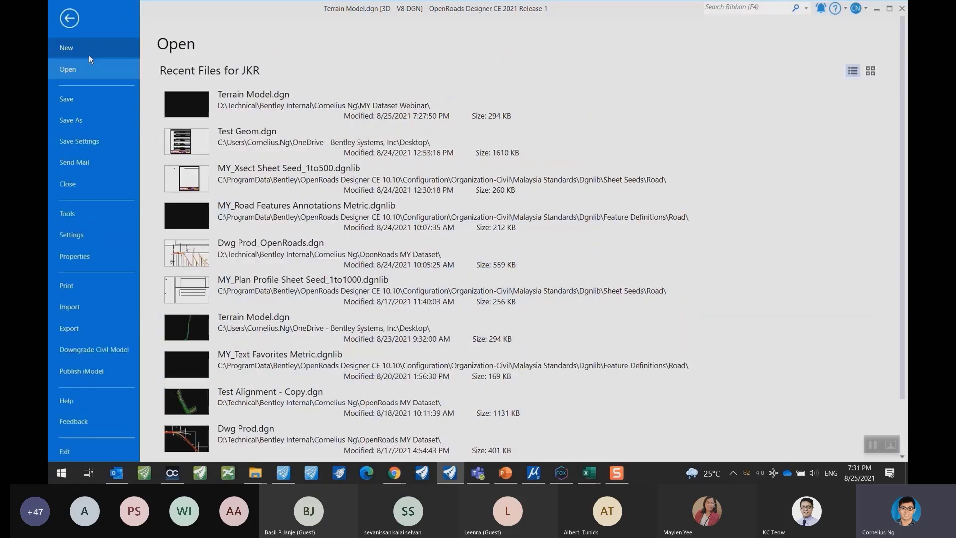
{"action": "left_click", "coordinate": [76, 47]}
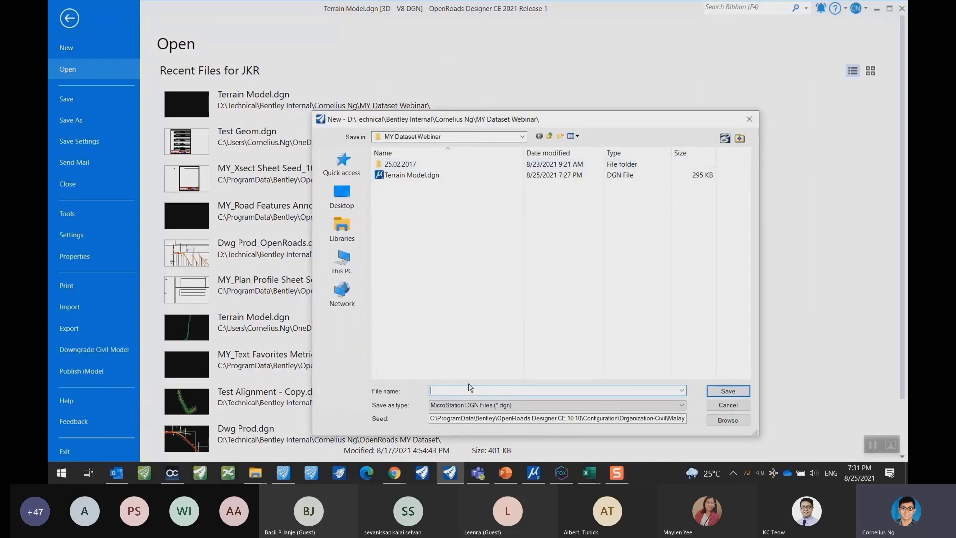
{"action": "type", "text": "Geometry"}
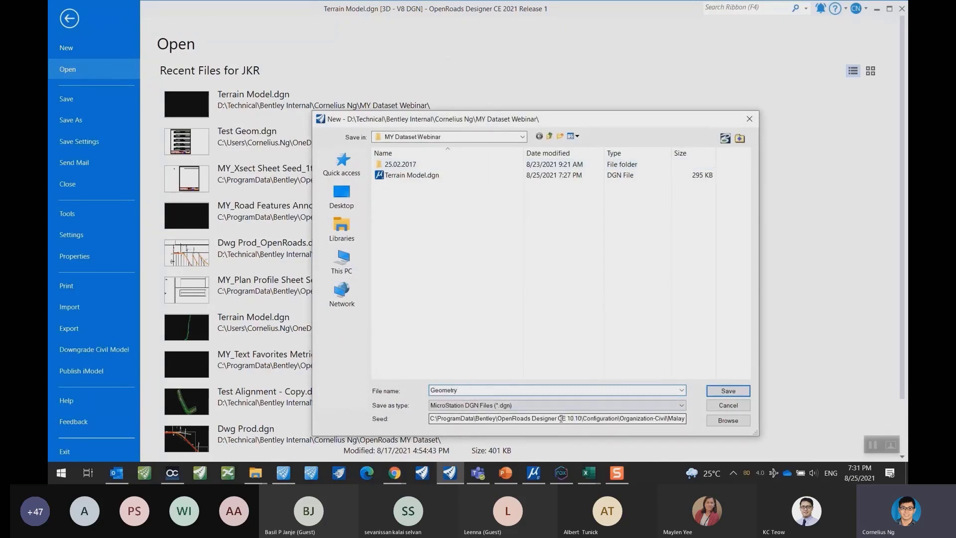
Choose Seed2D - Metric Design.dgn from the Malaysia Standards seeds as the seed file and save the new Geometry file.
{"action": "left_click_drag", "start_coordinate": [557, 419], "coordinate": [713, 423]}
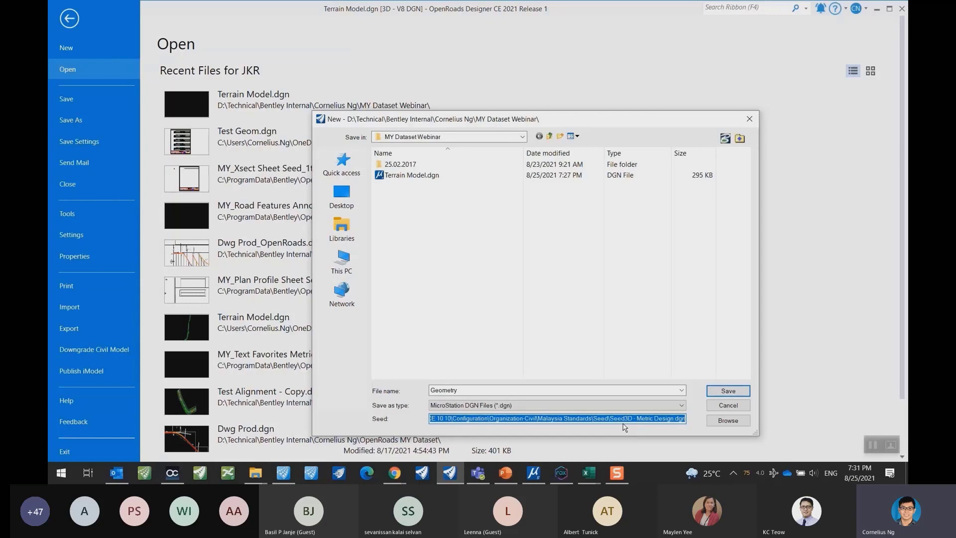
{"action": "left_click", "coordinate": [722, 424]}
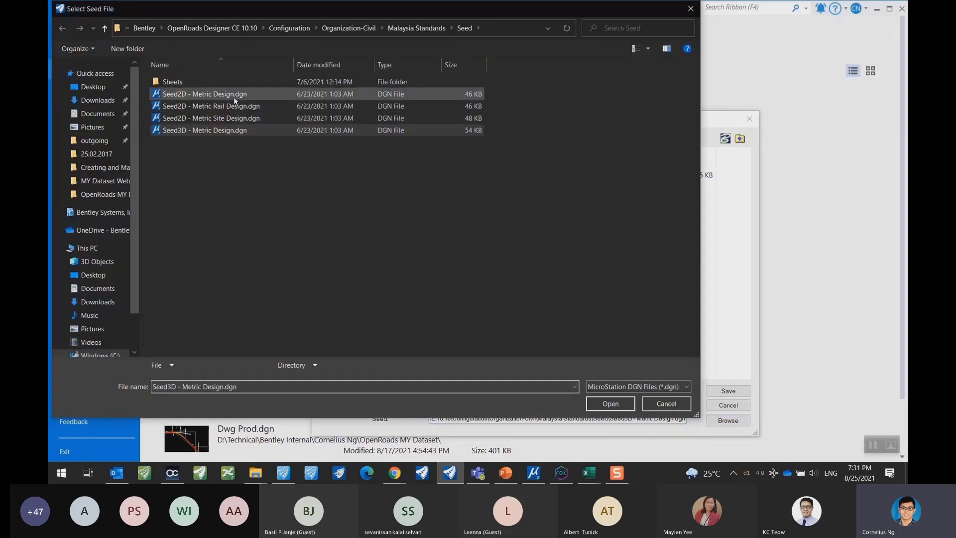
{"action": "left_click", "coordinate": [206, 95]}
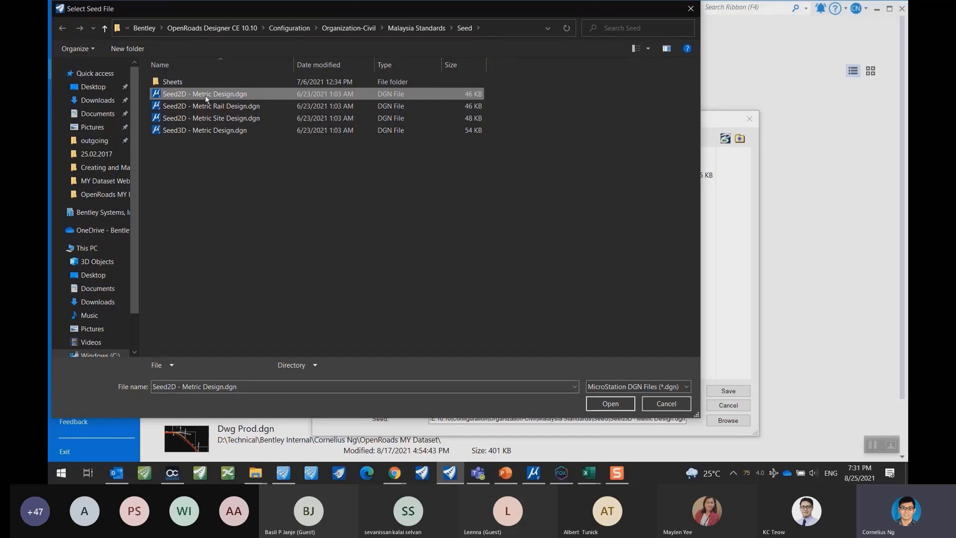
{"action": "left_click", "coordinate": [609, 404]}
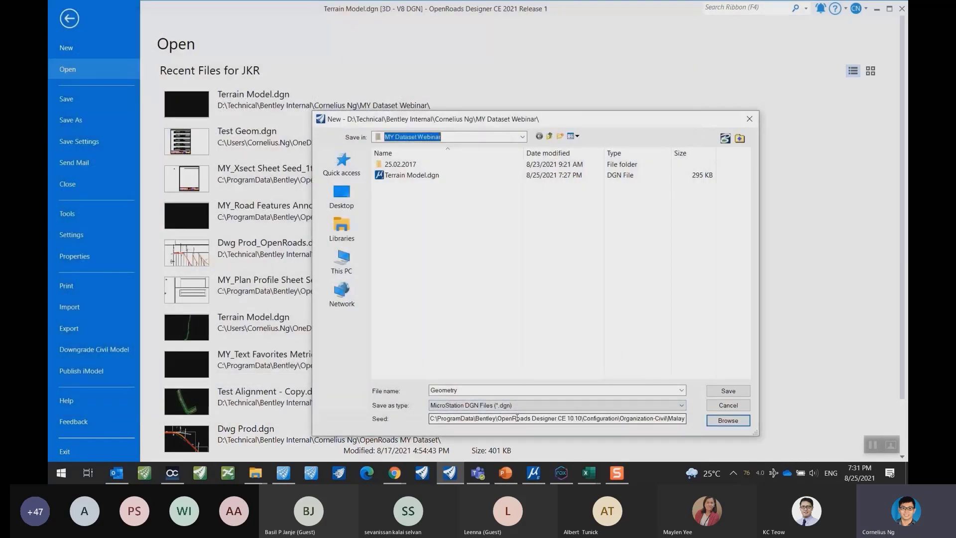
{"action": "left_click", "coordinate": [729, 391]}
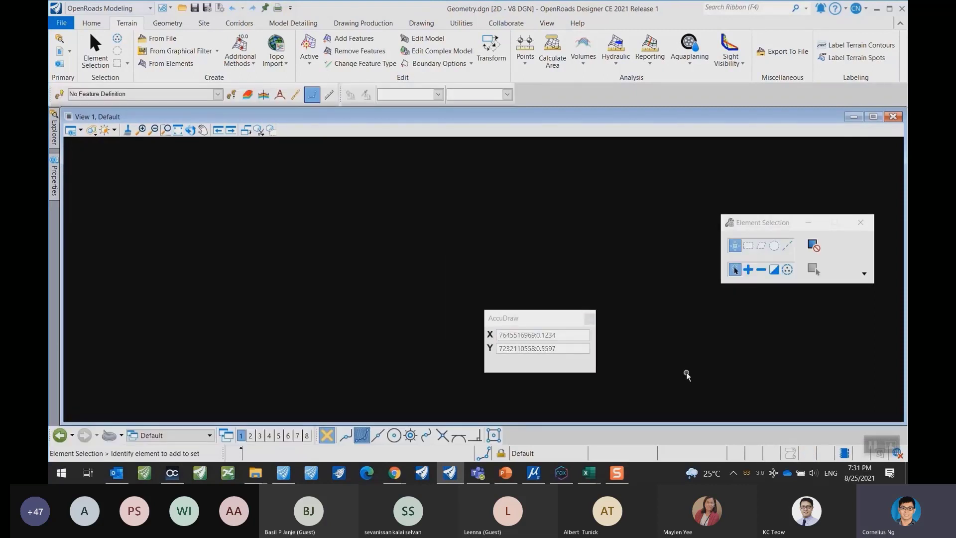
Close the floating AccuDraw window and fit View 1 of the new Geometry file.
{"action": "left_click_drag", "start_coordinate": [546, 319], "coordinate": [474, 207]}
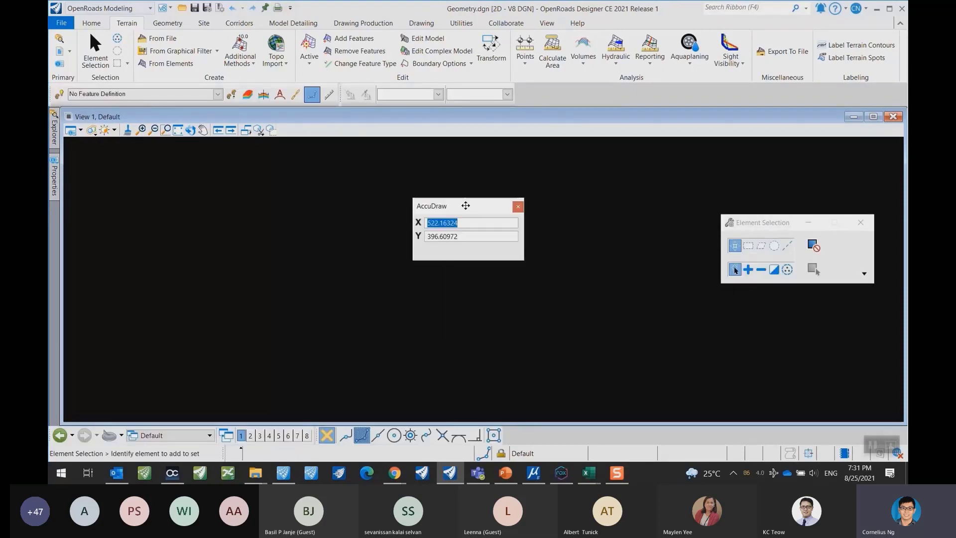
{"action": "left_click", "coordinate": [516, 207]}
{"action": "left_click", "coordinate": [178, 130]}
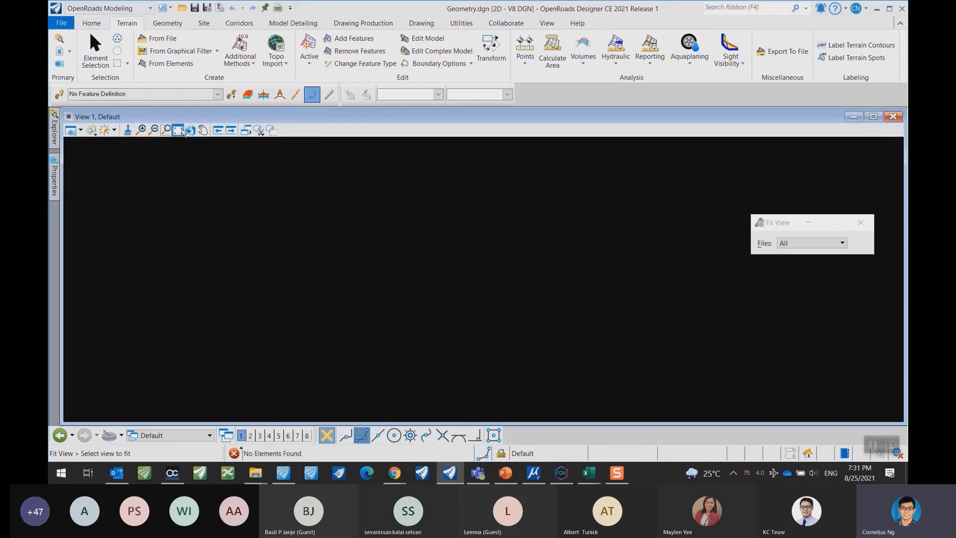
{"action": "right_click", "coordinate": [369, 312]}
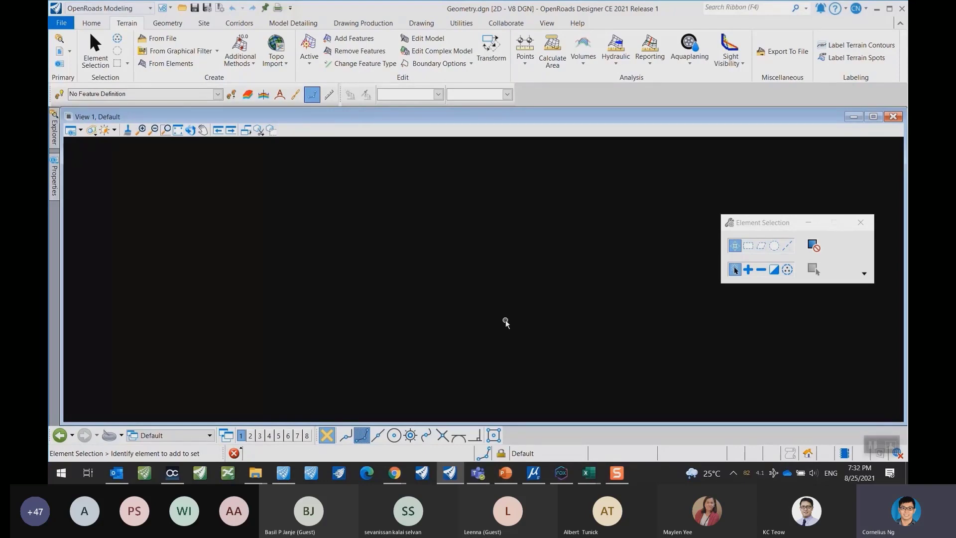
{"action": "left_click", "coordinate": [159, 40]}
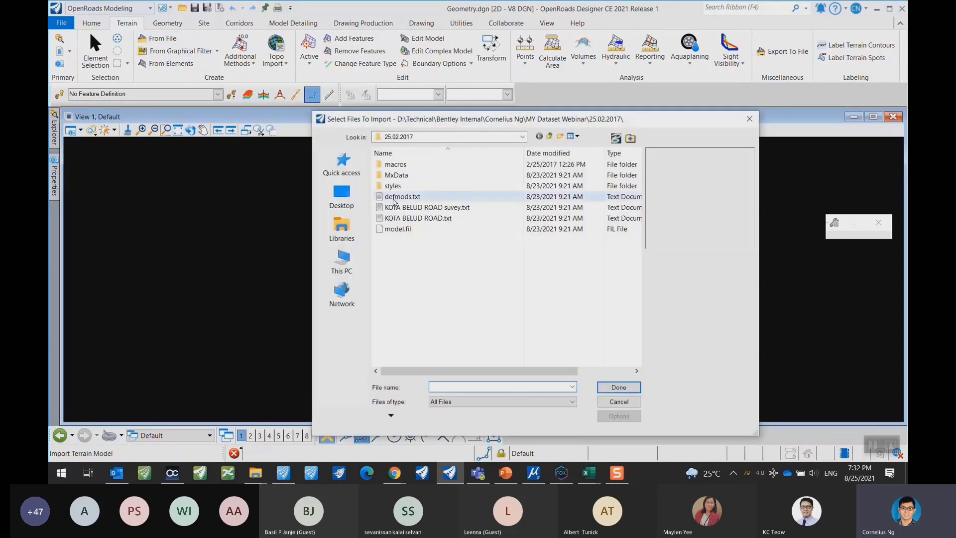
{"action": "double_click", "coordinate": [405, 229]}
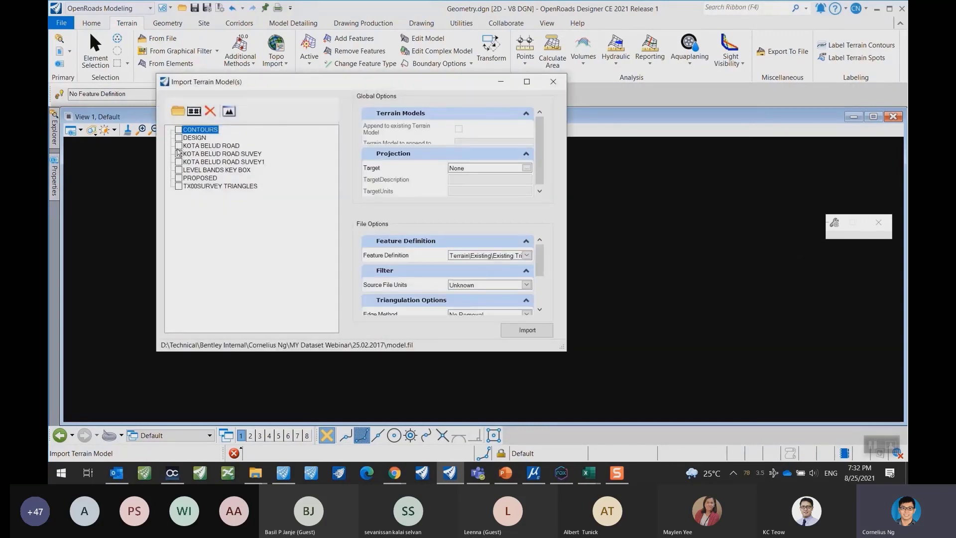
{"action": "left_click", "coordinate": [179, 138]}
{"action": "left_click", "coordinate": [179, 178]}
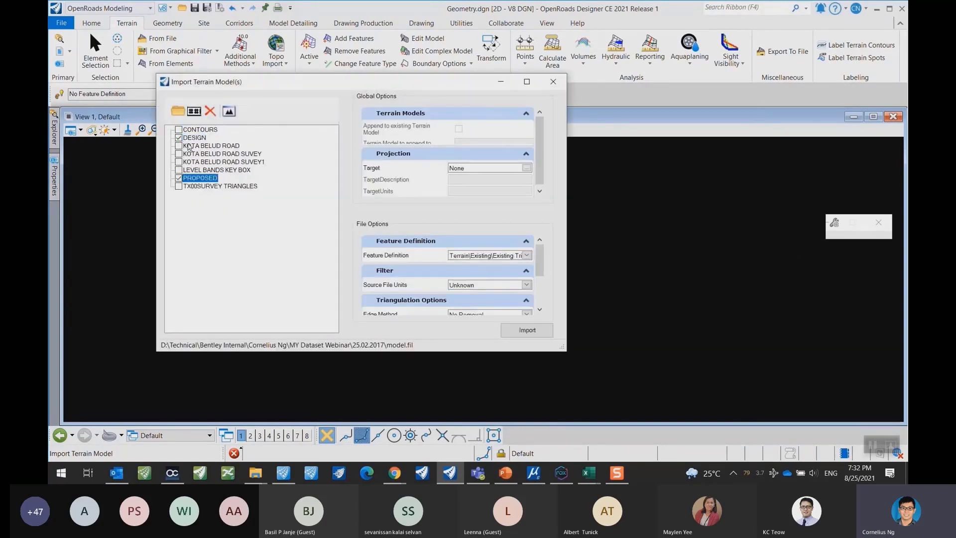
{"action": "left_click", "coordinate": [180, 139]}
{"action": "left_click", "coordinate": [180, 178]}
{"action": "left_click", "coordinate": [551, 83]}
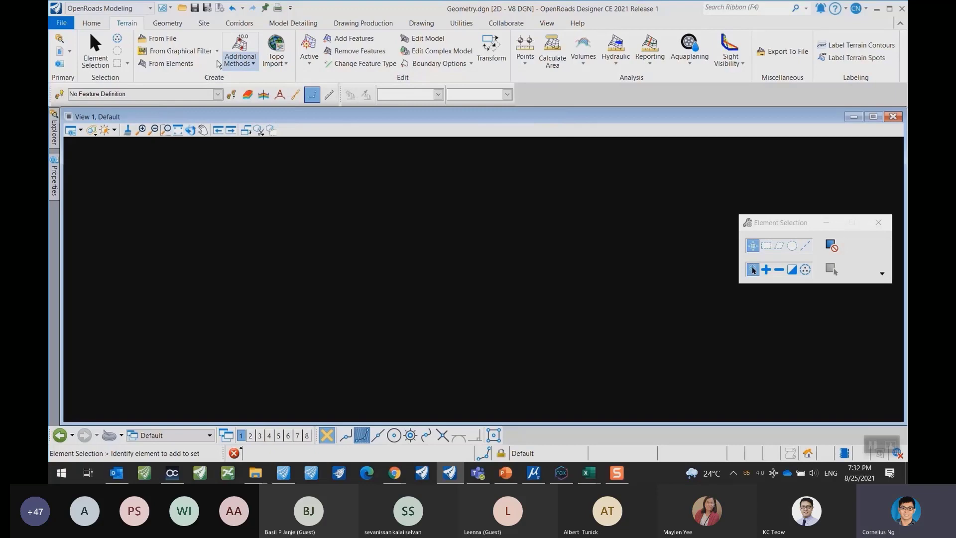
{"action": "left_click", "coordinate": [161, 24]}
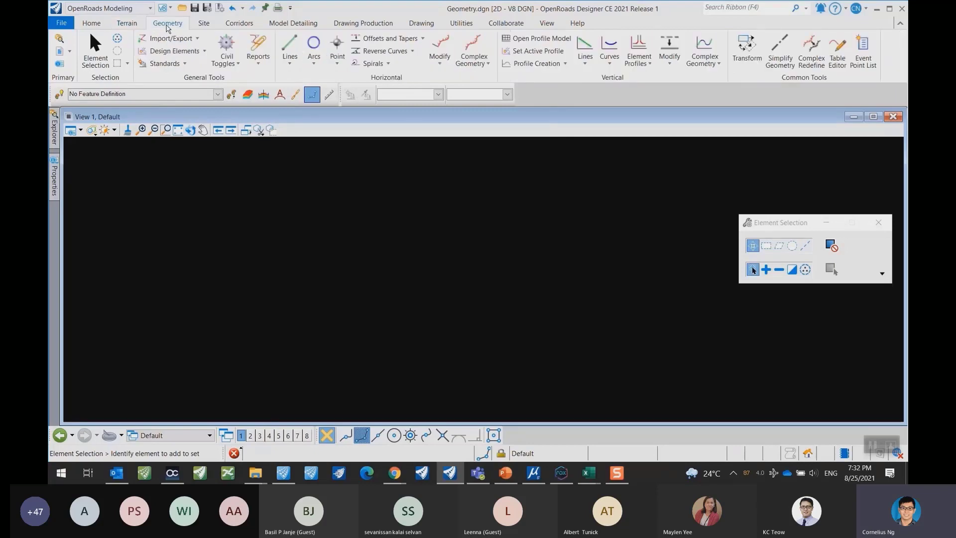
{"action": "key", "text": "ctrl+1"}
{"action": "left_click", "coordinate": [157, 42]}
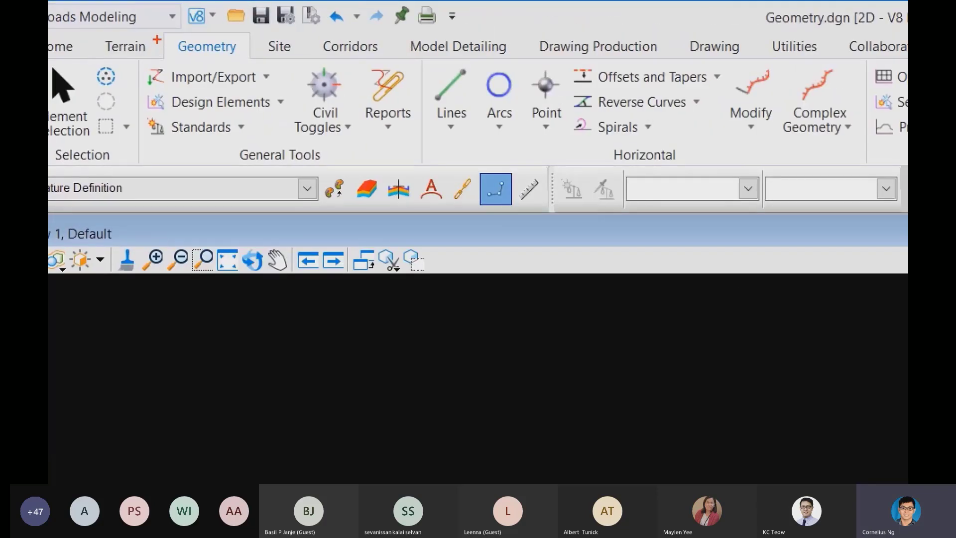
{"action": "mouse_move", "coordinate": [157, 39]}
{"action": "left_mouse_down"}
{"action": "mouse_move", "coordinate": [137, 31]}
{"action": "mouse_move", "coordinate": [107, 55]}
{"action": "mouse_move", "coordinate": [158, 37]}
{"action": "left_mouse_up"}
{"action": "mouse_move", "coordinate": [244, 42]}
{"action": "left_mouse_down"}
{"action": "mouse_move", "coordinate": [241, 31]}
{"action": "mouse_move", "coordinate": [169, 36]}
{"action": "mouse_move", "coordinate": [229, 53]}
{"action": "mouse_move", "coordinate": [249, 34]}
{"action": "left_mouse_up"}
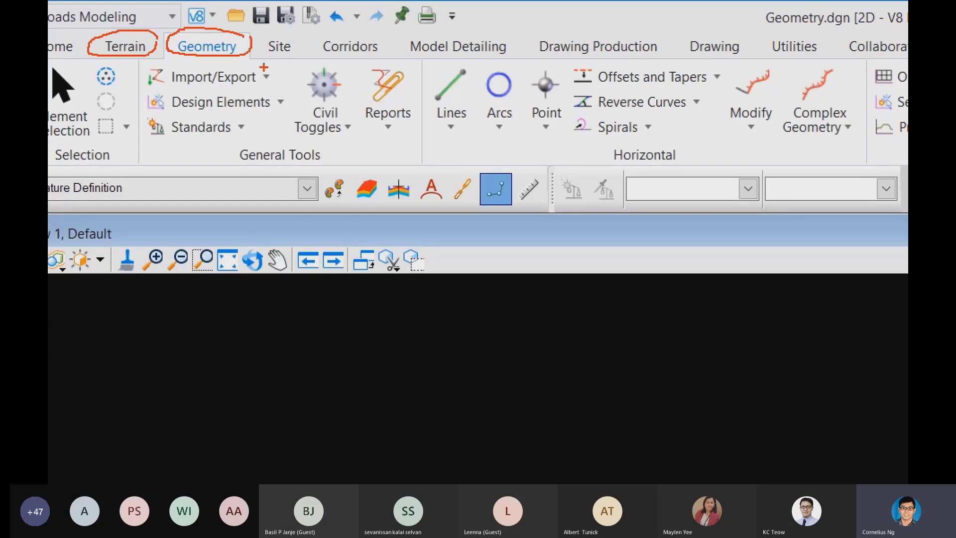
{"action": "key", "text": "Escape"}
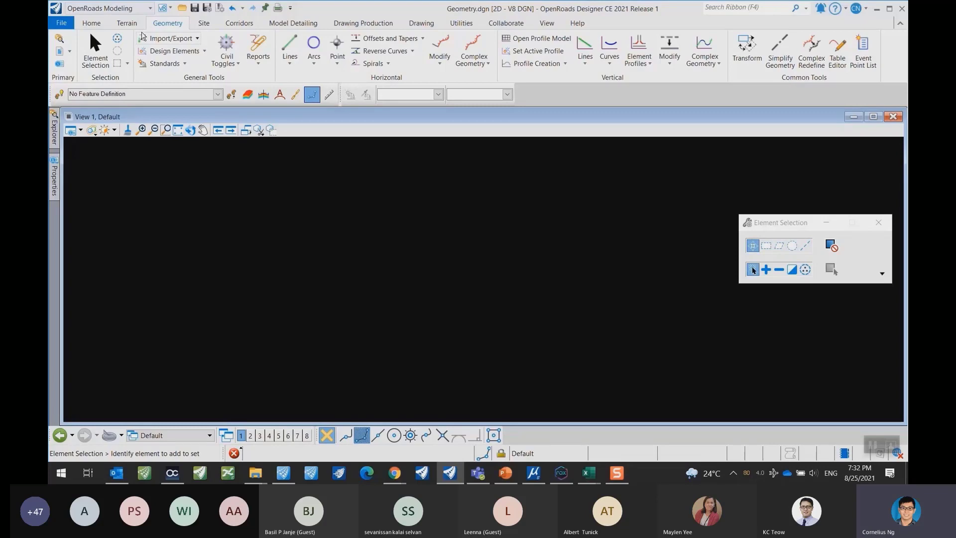
Start importing geometry from model.fil in the 25.02.2017 folder of MY Dataset Webinar on drive D.
{"action": "left_click", "coordinate": [197, 38]}
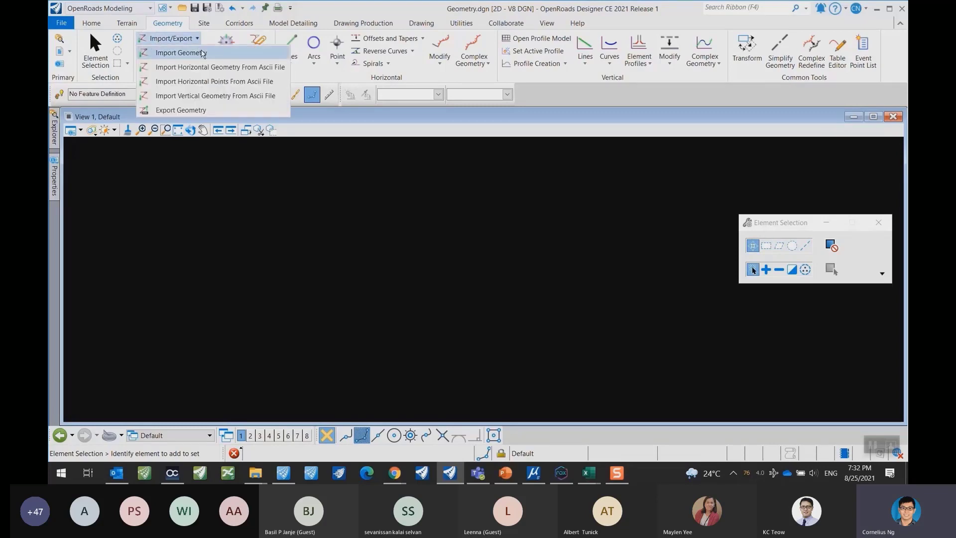
{"action": "left_click", "coordinate": [202, 53]}
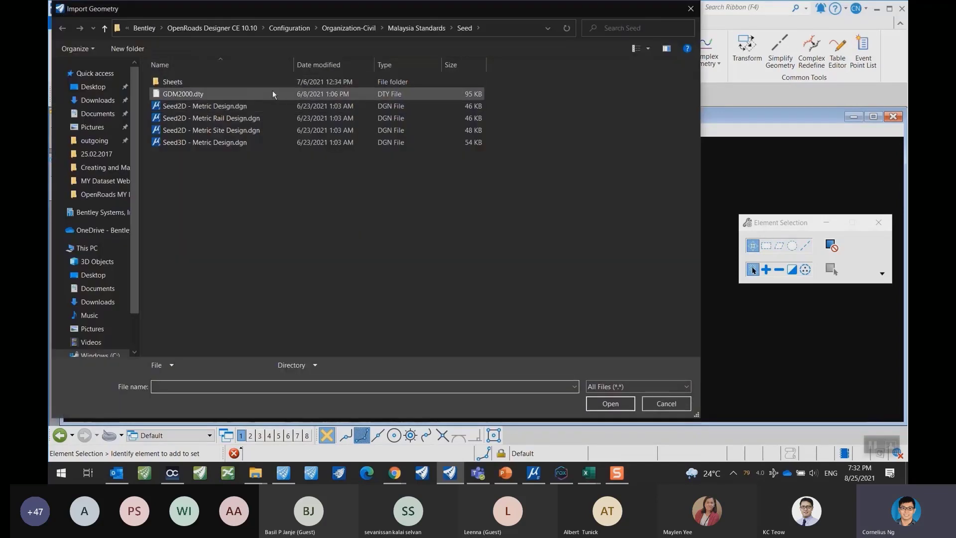
{"action": "scroll", "coordinate": [116, 314], "scroll_direction": "down", "scroll_amount": 2}
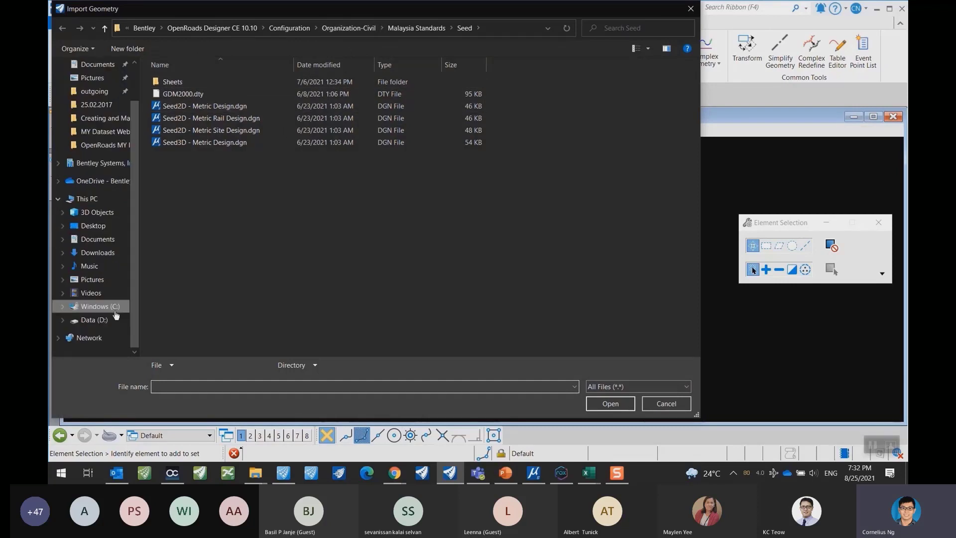
{"action": "left_click", "coordinate": [92, 320]}
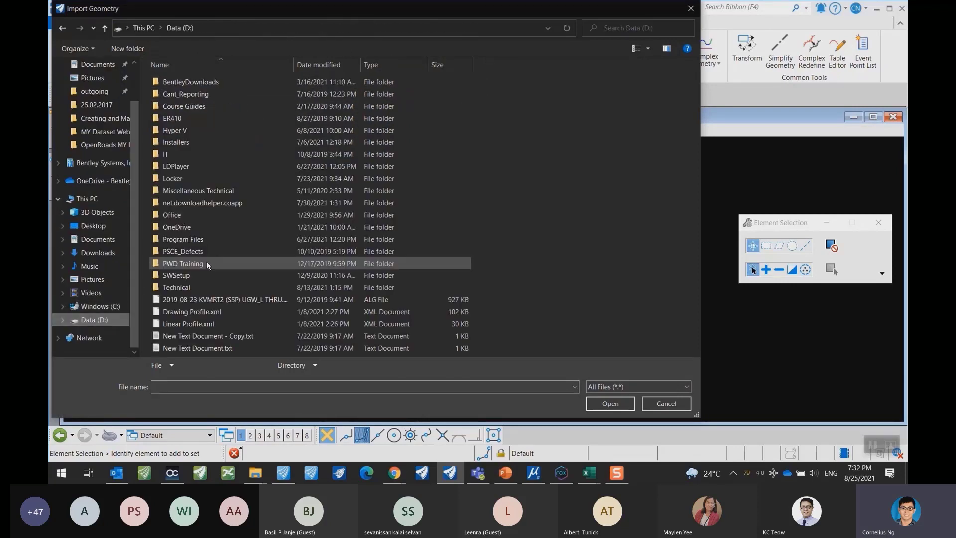
{"action": "double_click", "coordinate": [188, 287]}
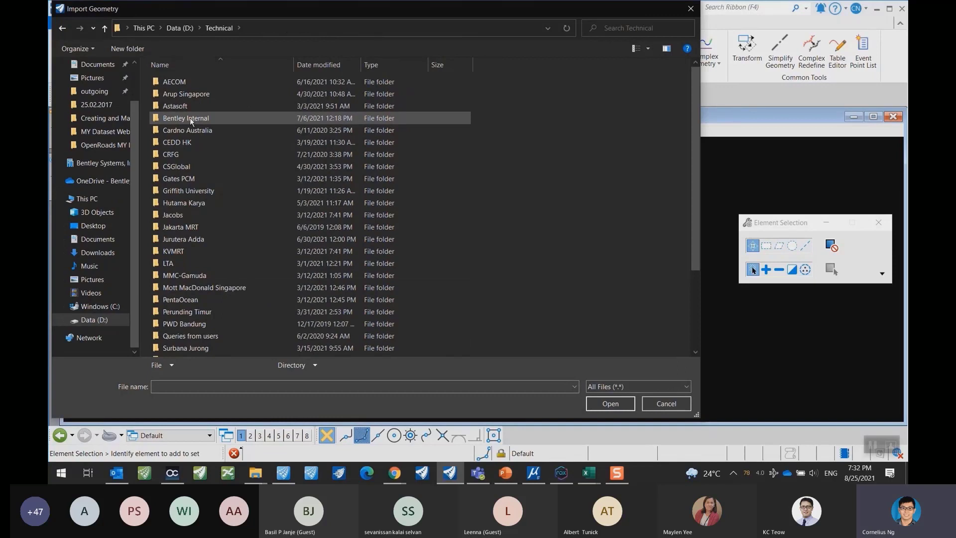
{"action": "double_click", "coordinate": [190, 118]}
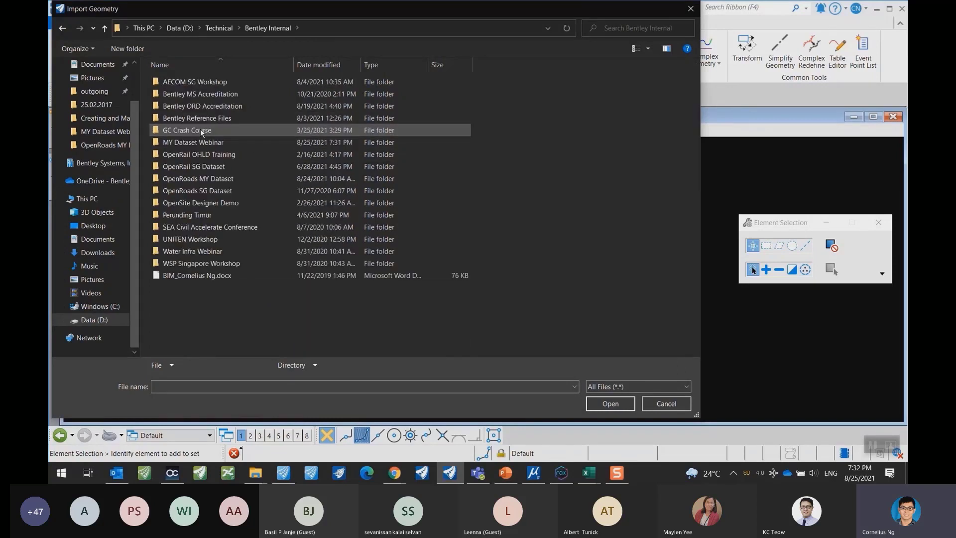
{"action": "double_click", "coordinate": [198, 143]}
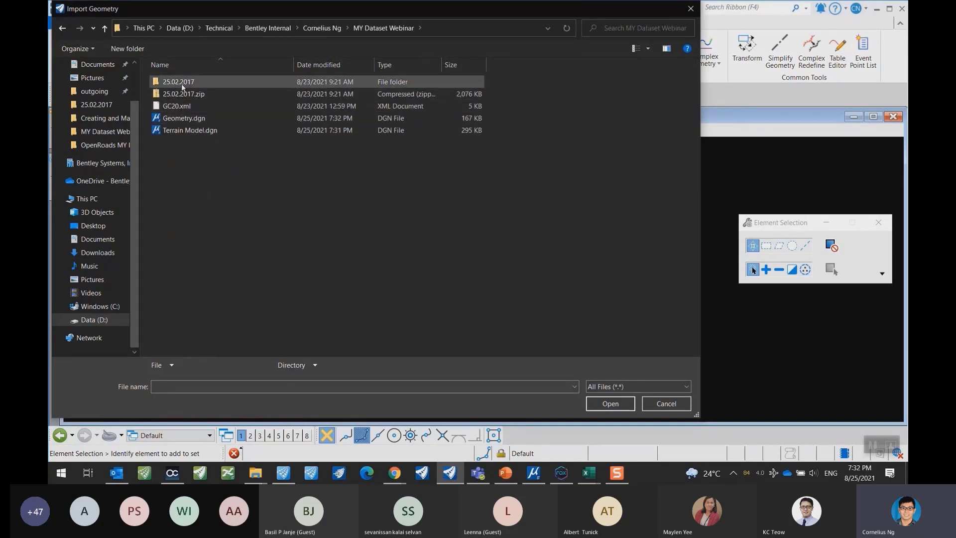
{"action": "double_click", "coordinate": [181, 82]}
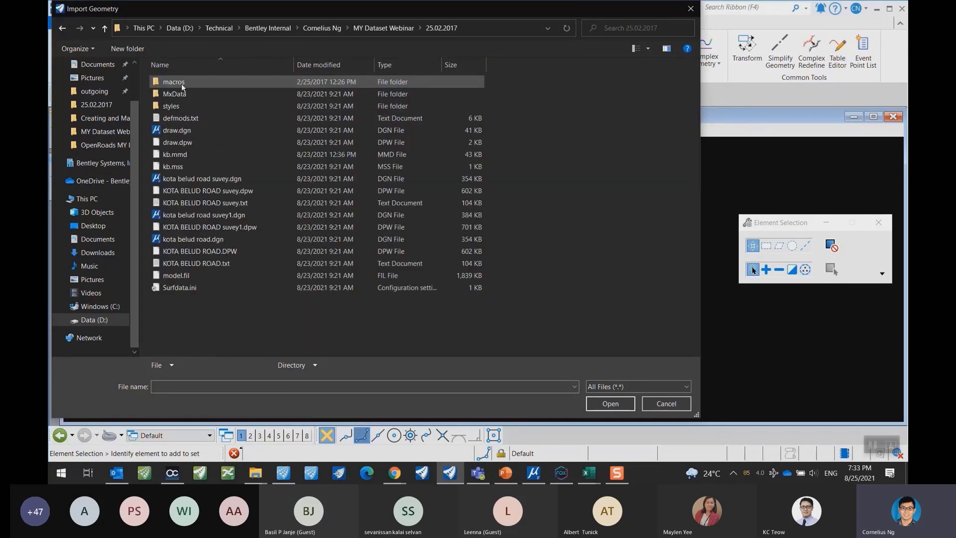
{"action": "left_click", "coordinate": [186, 277]}
{"action": "double_click", "coordinate": [186, 277]}
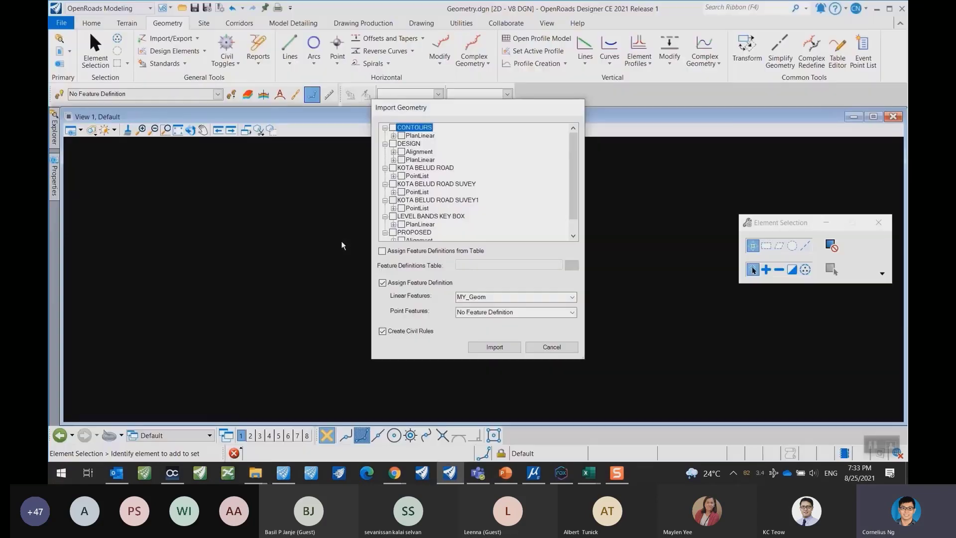
Enlarge the Import Geometry dialog and include the PROPOSED model with its alignment GC20 and plan linear MC20.
{"action": "left_click_drag", "start_coordinate": [418, 110], "coordinate": [492, 65]}
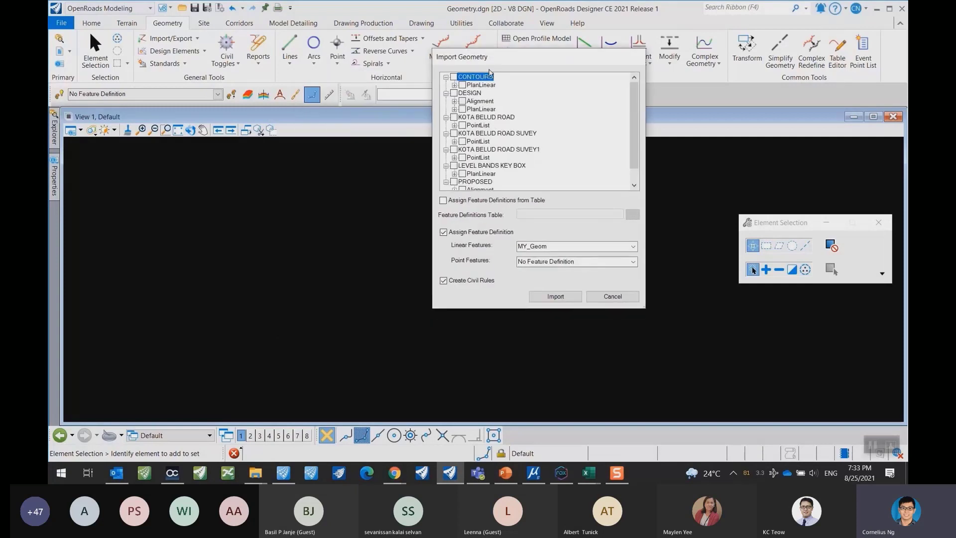
{"action": "left_click_drag", "start_coordinate": [646, 307], "coordinate": [752, 405]}
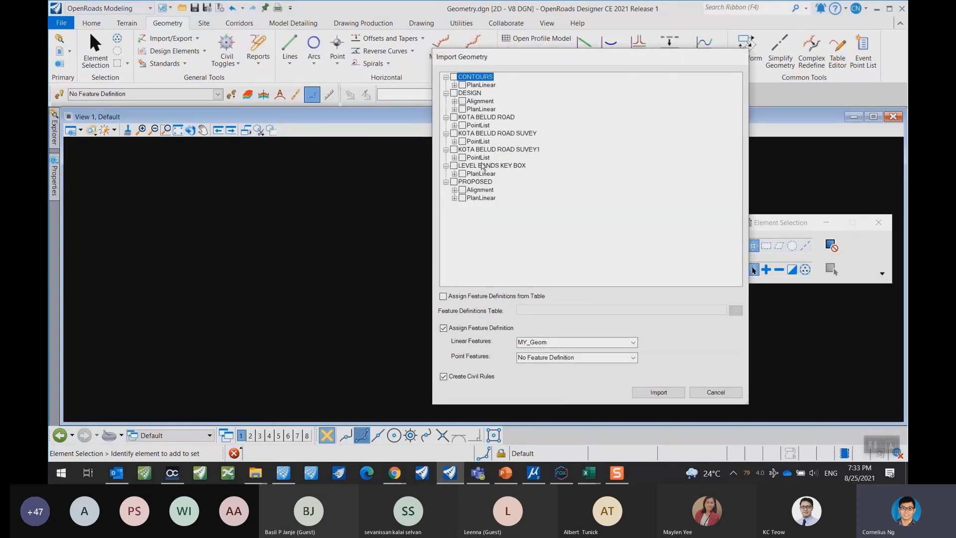
{"action": "left_click", "coordinate": [454, 182]}
{"action": "left_click", "coordinate": [454, 189]}
{"action": "left_click", "coordinate": [454, 206]}
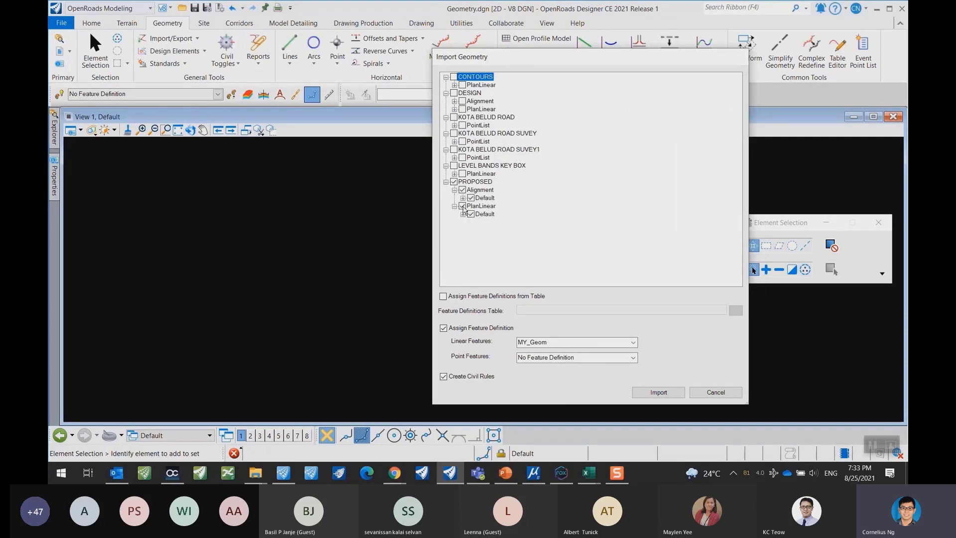
{"action": "left_click", "coordinate": [463, 198]}
{"action": "left_click", "coordinate": [463, 222]}
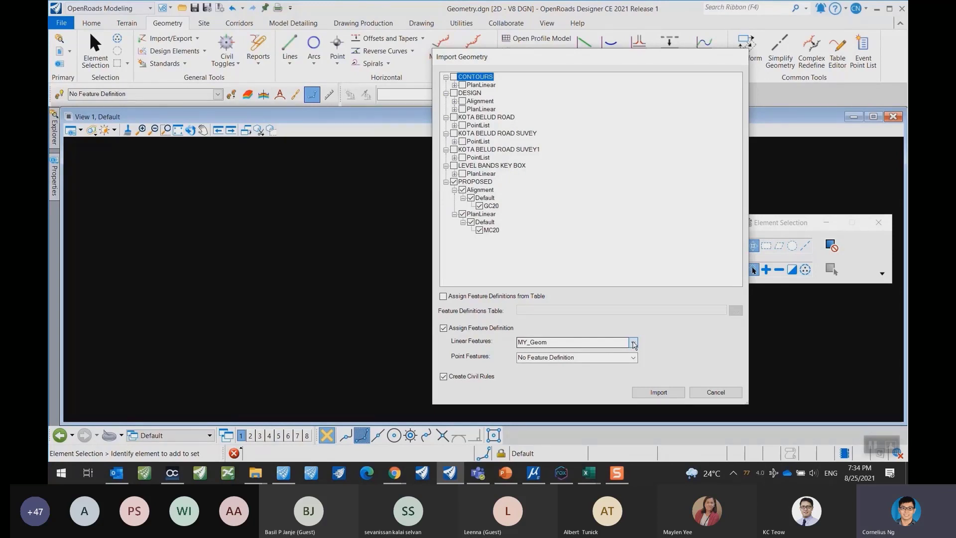
Import the chosen geometry with MY_Geom as the linear feature definition and fit View 1 to it.
{"action": "left_click", "coordinate": [633, 344]}
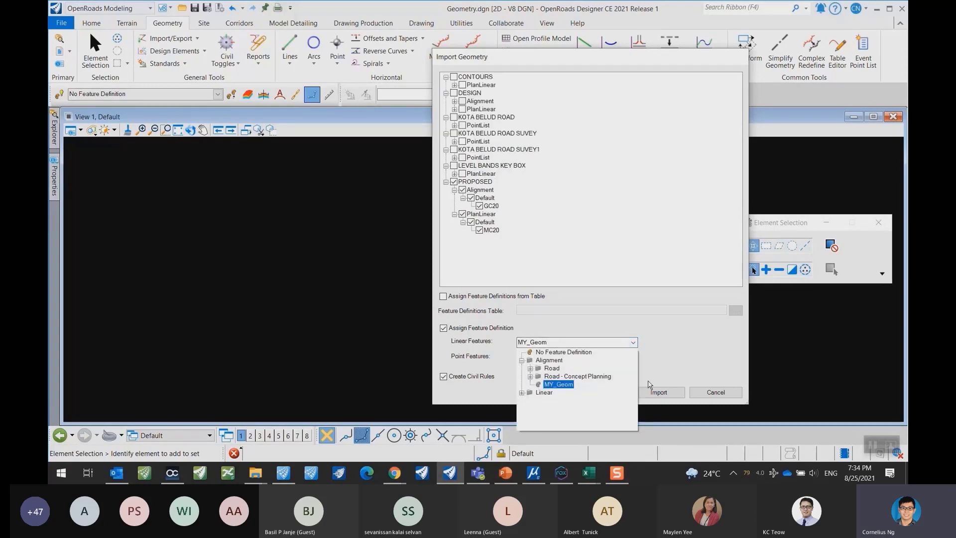
{"action": "left_click", "coordinate": [674, 366]}
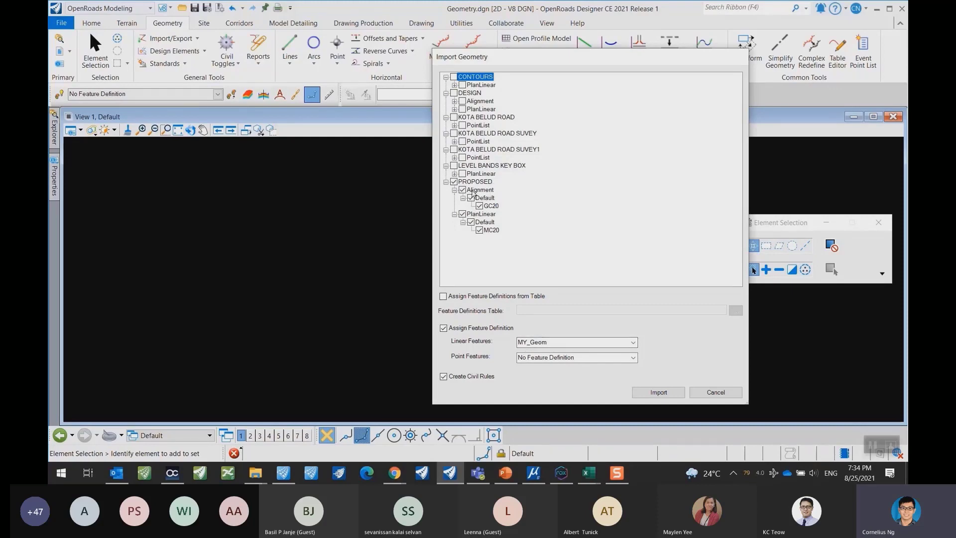
{"action": "left_click", "coordinate": [633, 342]}
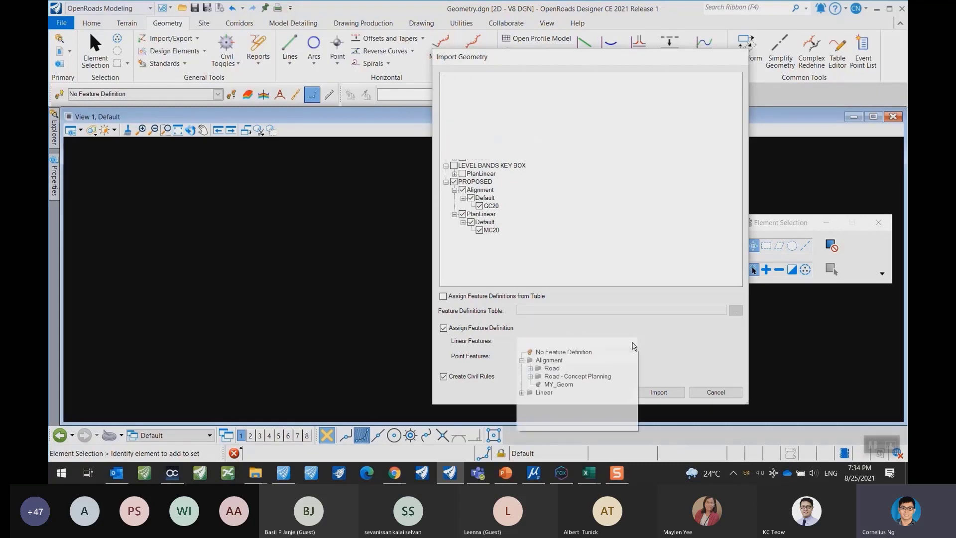
{"action": "left_click", "coordinate": [558, 387]}
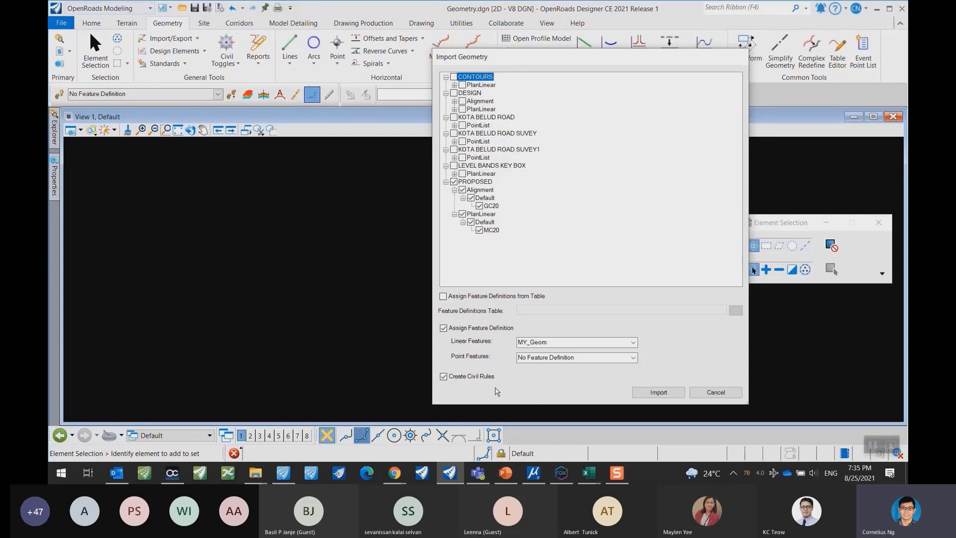
{"action": "left_click", "coordinate": [648, 396]}
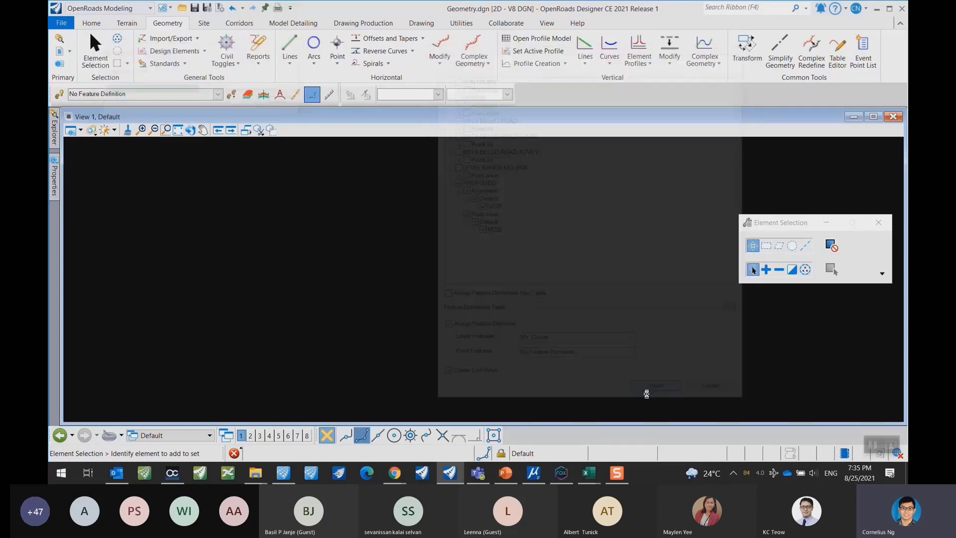
{"action": "left_click", "coordinate": [179, 130]}
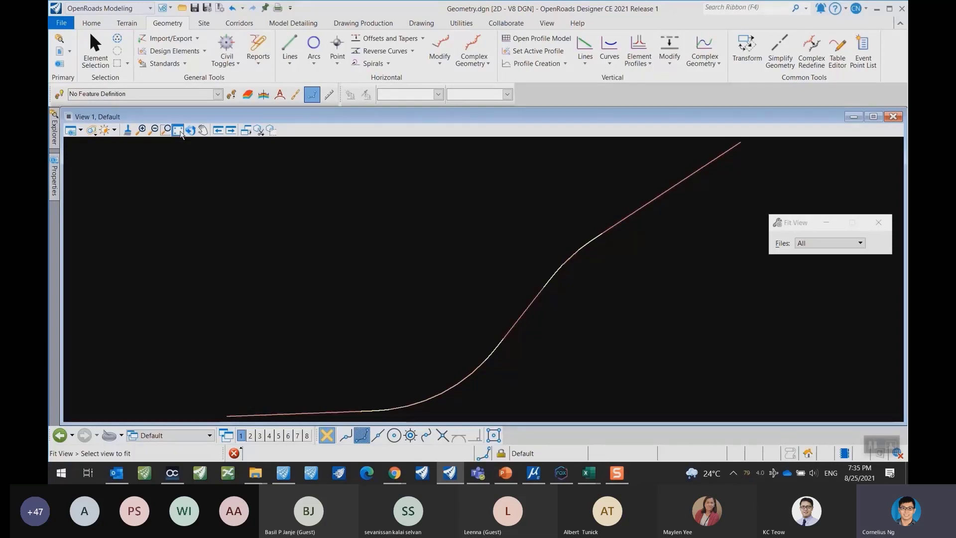
{"action": "right_click", "coordinate": [279, 276]}
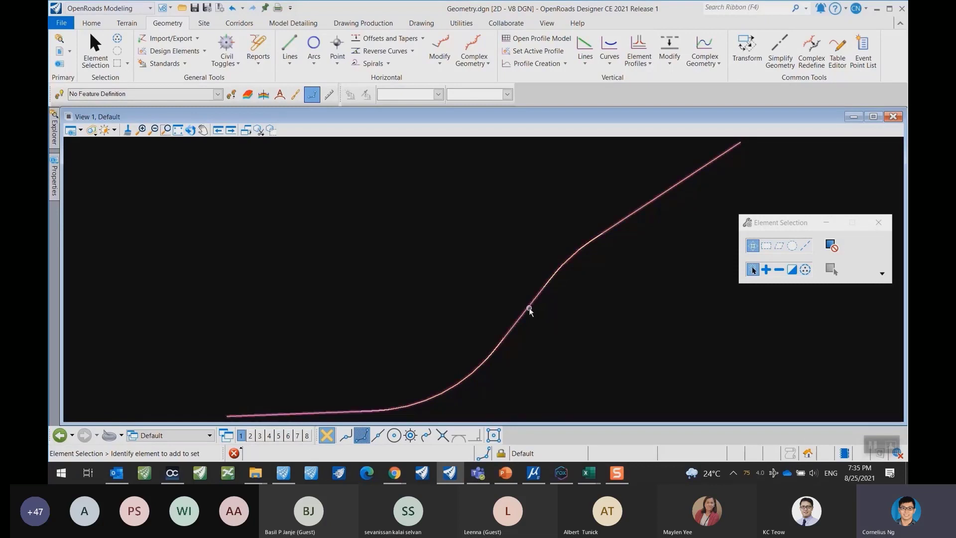
Select the imported GC20 alignment and examine the lengths, spirals and curve radii along it.
{"action": "left_click", "coordinate": [530, 313]}
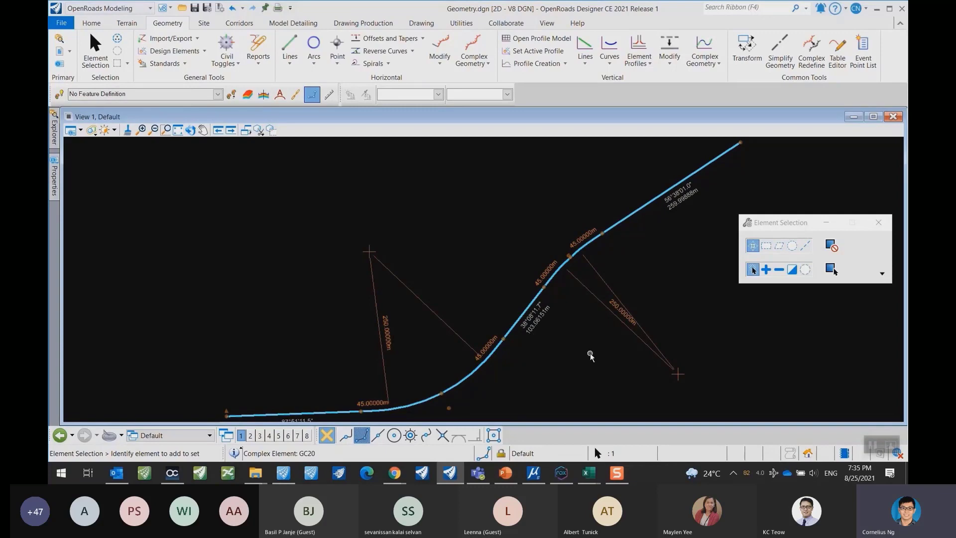
{"action": "middle_click_drag", "start_coordinate": [589, 354], "coordinate": [556, 339]}
{"action": "scroll", "coordinate": [504, 351], "scroll_direction": "down", "scroll_amount": 2}
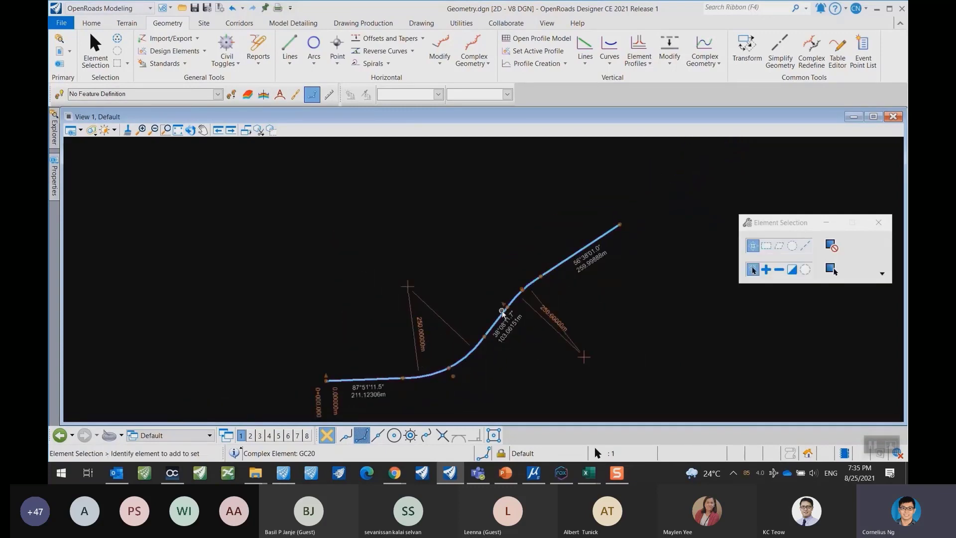
{"action": "scroll", "coordinate": [504, 311], "scroll_direction": "up", "scroll_amount": 1}
{"action": "scroll", "coordinate": [521, 291], "scroll_direction": "up", "scroll_amount": 1}
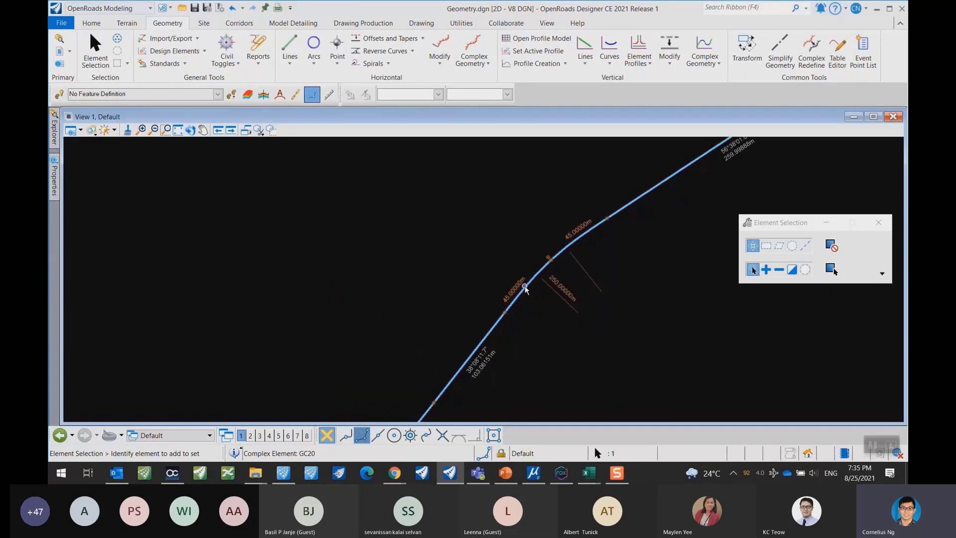
{"action": "mouse_move", "coordinate": [547, 294]}
{"action": "middle_click_drag", "start_coordinate": [529, 323], "coordinate": [510, 299]}
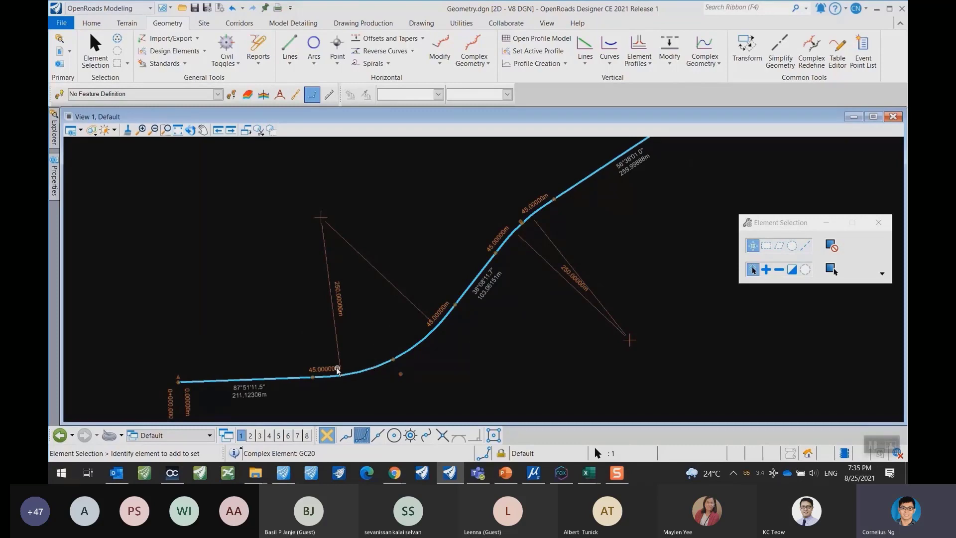
{"action": "scroll", "coordinate": [343, 305], "scroll_direction": "up", "scroll_amount": 1}
{"action": "scroll", "coordinate": [325, 264], "scroll_direction": "down", "scroll_amount": 1}
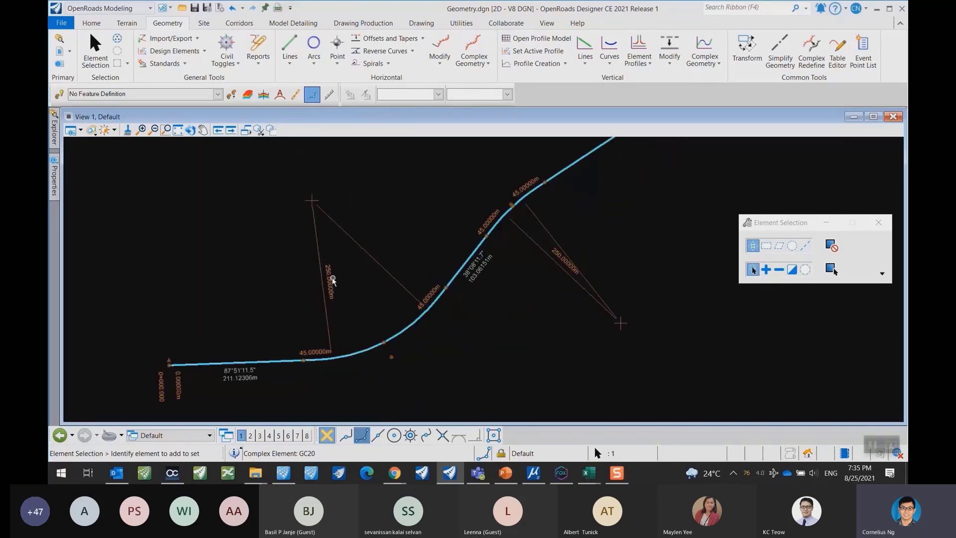
Set the radius of GC20's first curve to 200 m and compare the curve with the MC20 line string.
{"action": "left_click", "coordinate": [332, 280]}
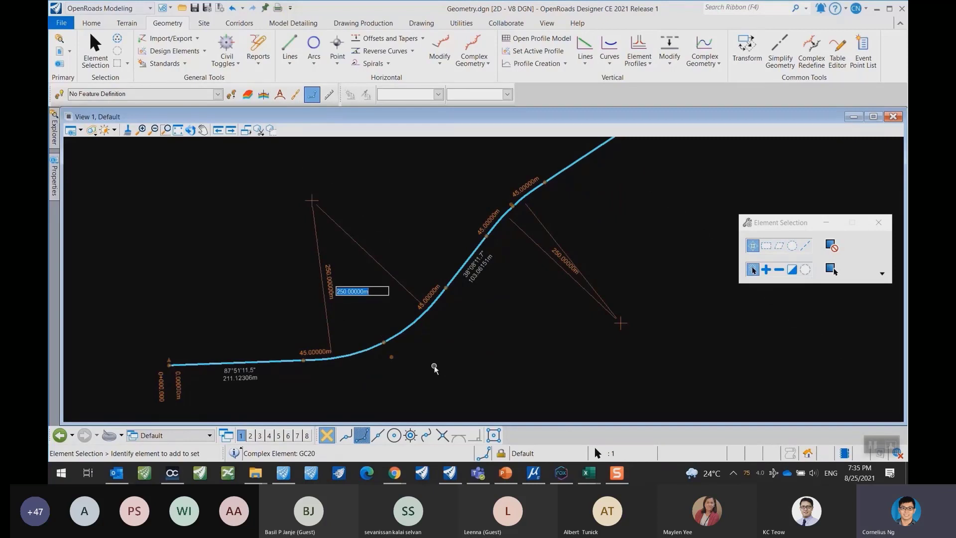
{"action": "type", "text": "200"}
{"action": "key", "text": "Return"}
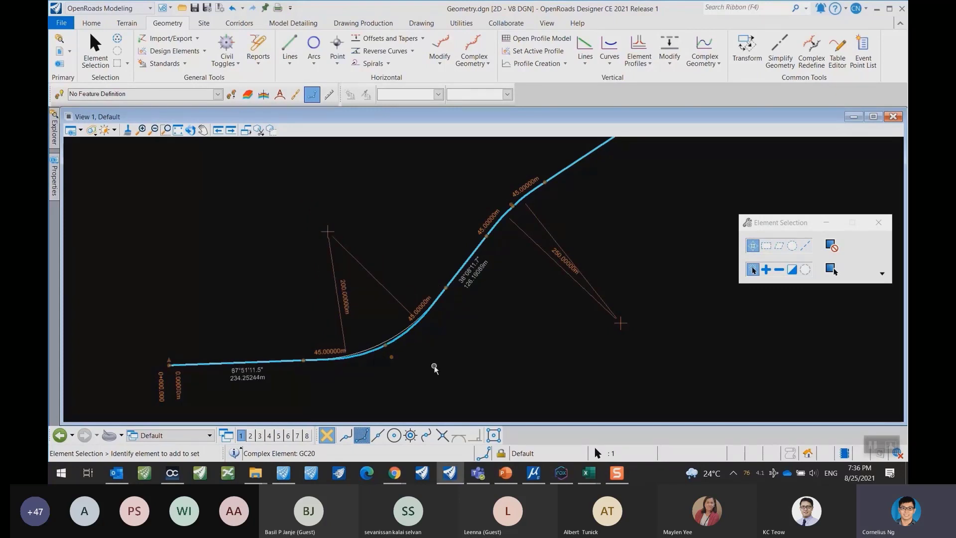
{"action": "left_click", "coordinate": [434, 368]}
{"action": "scroll", "coordinate": [401, 333], "scroll_direction": "up", "scroll_amount": 2}
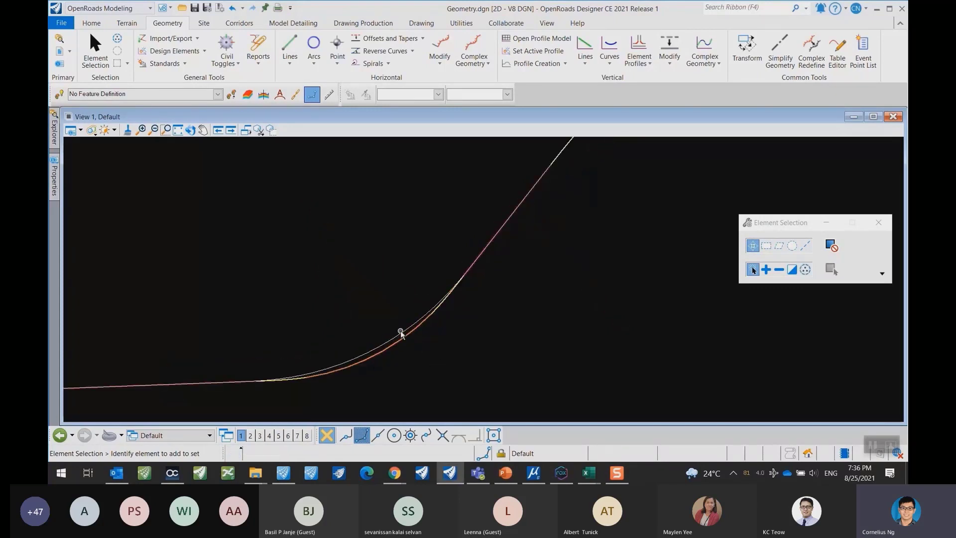
{"action": "left_click", "coordinate": [402, 333]}
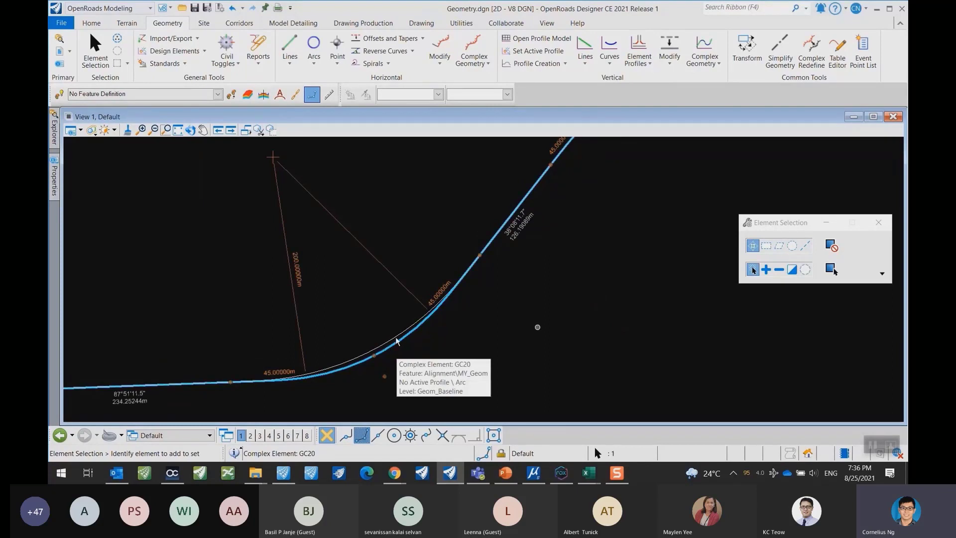
{"action": "left_click", "coordinate": [537, 328]}
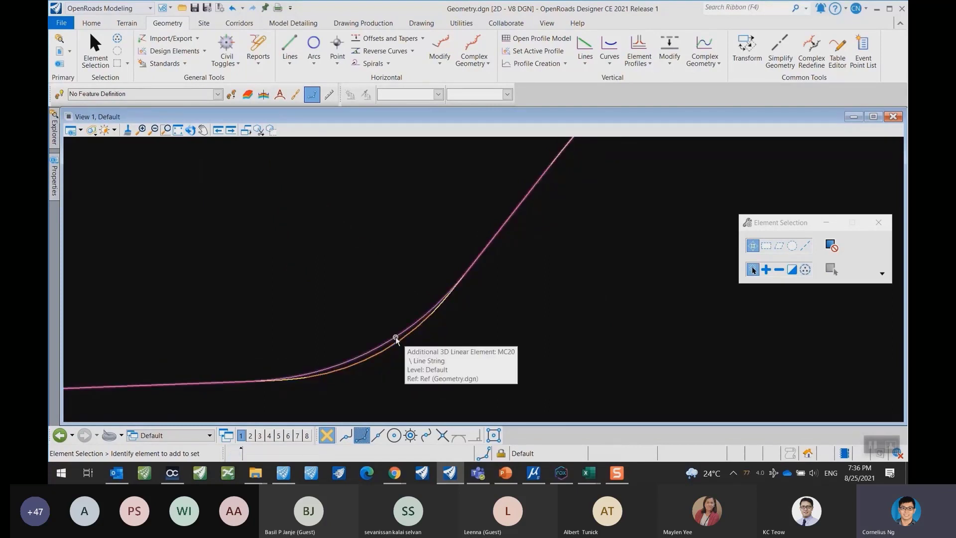
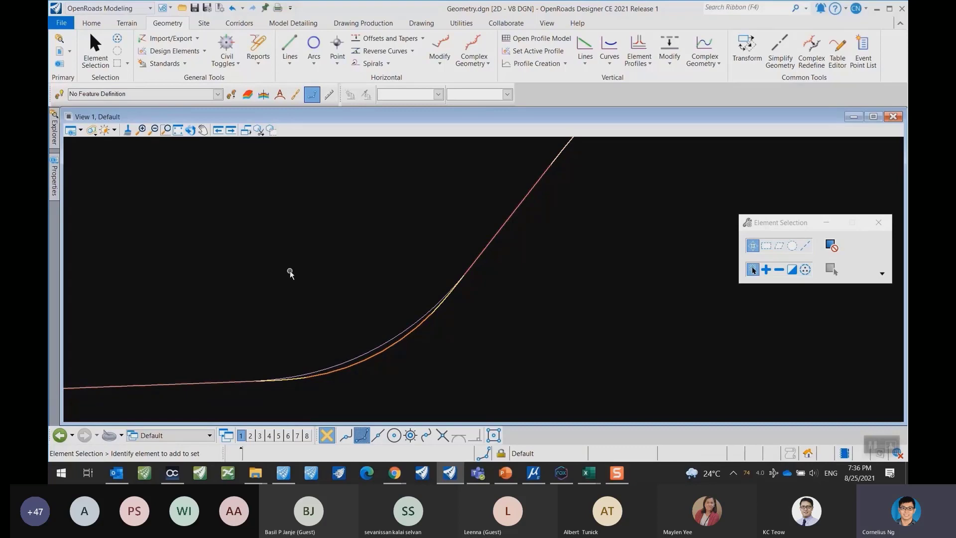
Set the radius of GC20's first curve back to 250 m and clear the selection.
{"action": "left_click", "coordinate": [380, 348]}
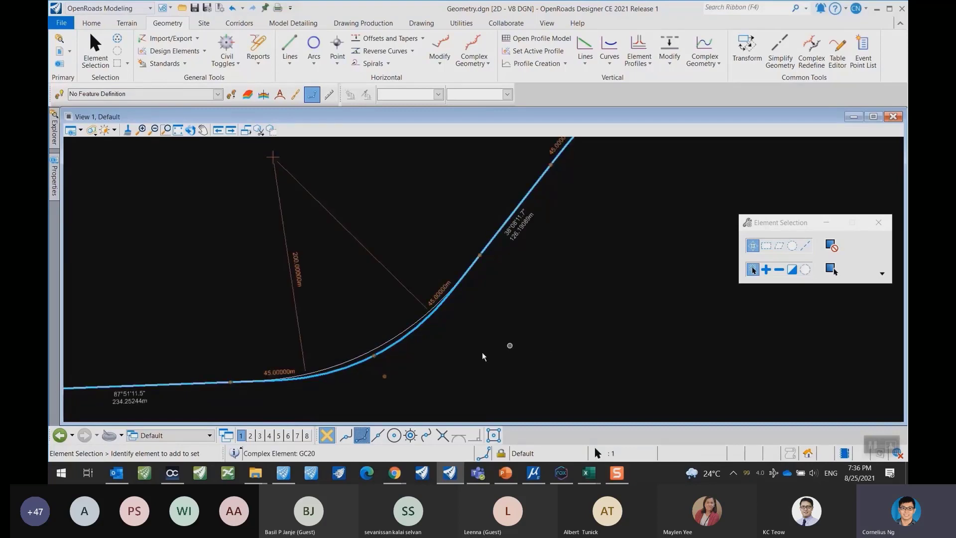
{"action": "left_click", "coordinate": [302, 272]}
{"action": "left_click", "coordinate": [365, 361]}
{"action": "left_click", "coordinate": [299, 282]}
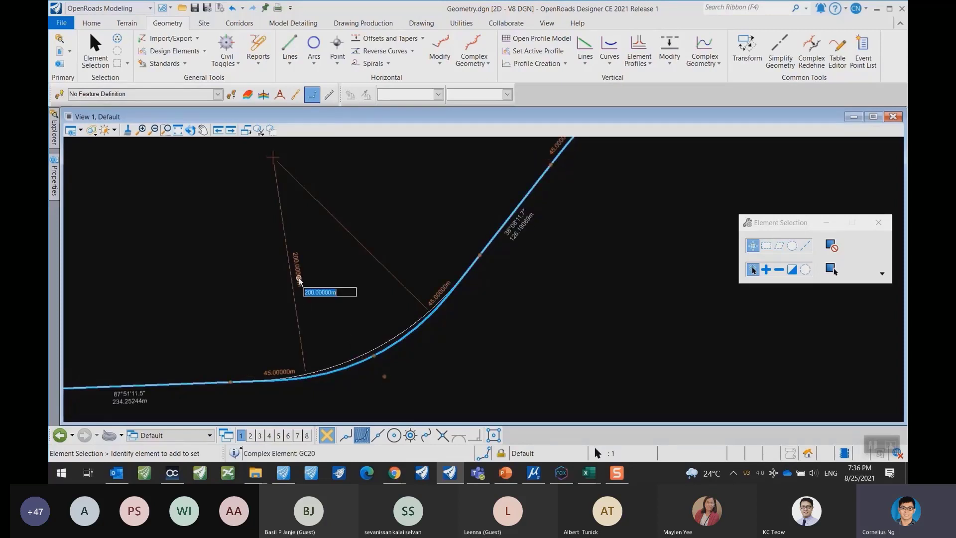
{"action": "type", "text": "250"}
{"action": "key", "text": "Return"}
{"action": "left_click", "coordinate": [481, 348]}
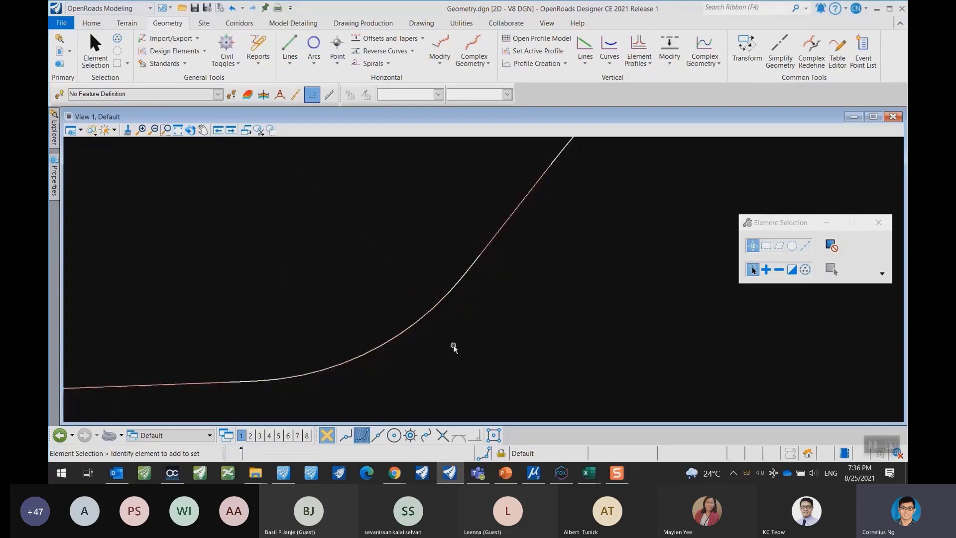
Select the GC20 alignment in View 1 and open its profile model in View 3.
{"action": "scroll", "coordinate": [457, 346], "scroll_direction": "down", "scroll_amount": 4}
{"action": "middle_click_drag", "start_coordinate": [458, 345], "coordinate": [401, 331]}
{"action": "left_click", "coordinate": [405, 320]}
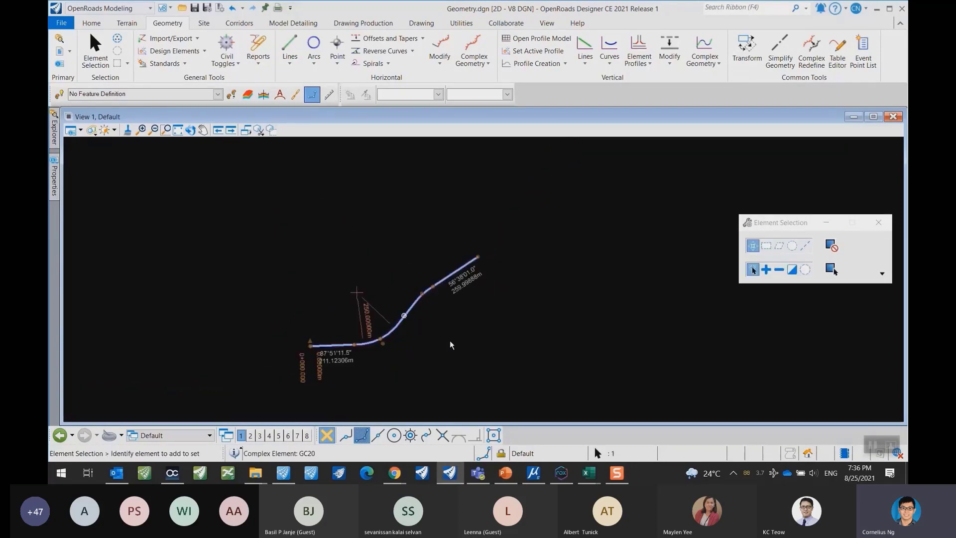
{"action": "scroll", "coordinate": [451, 345], "scroll_direction": "up", "scroll_amount": 3}
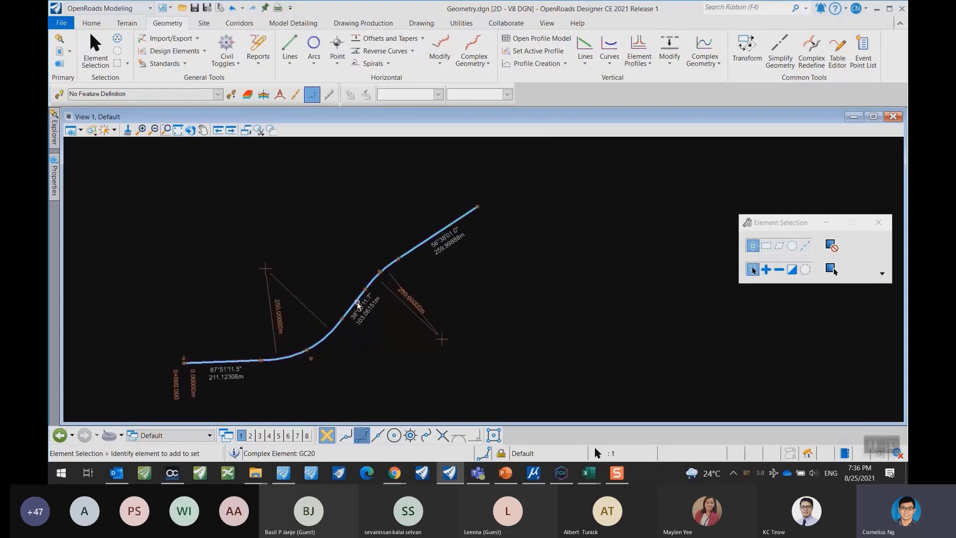
{"action": "mouse_move", "coordinate": [361, 299]}
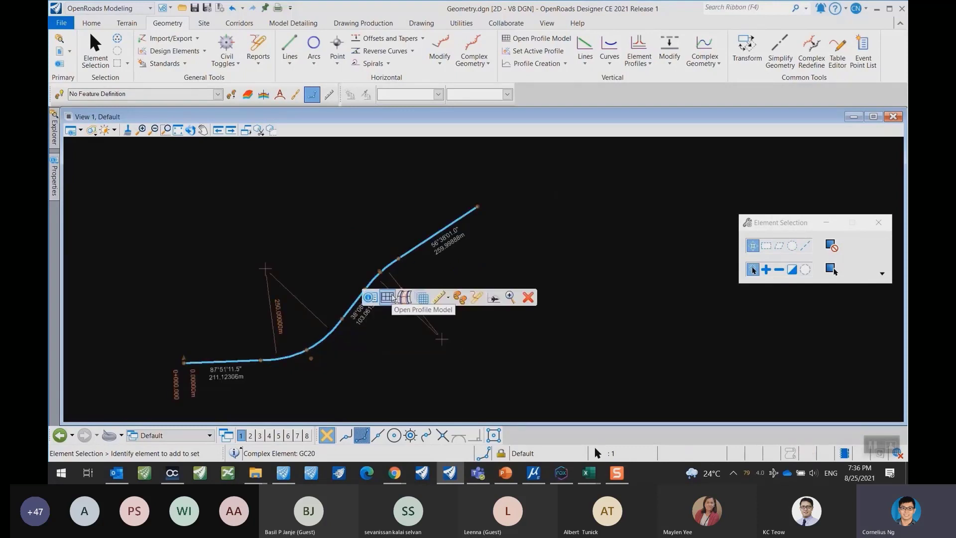
{"action": "left_click", "coordinate": [324, 284]}
{"action": "left_click", "coordinate": [352, 306]}
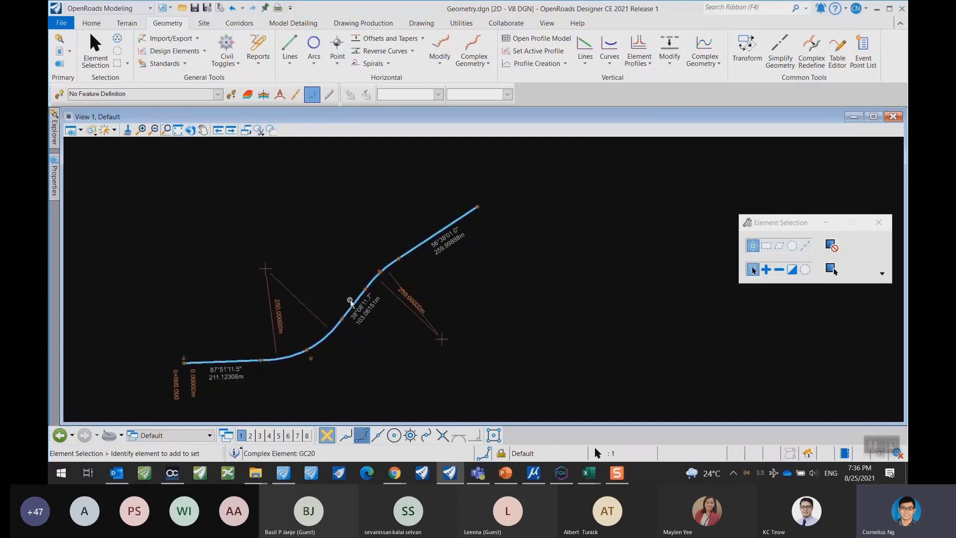
{"action": "mouse_move", "coordinate": [354, 302]}
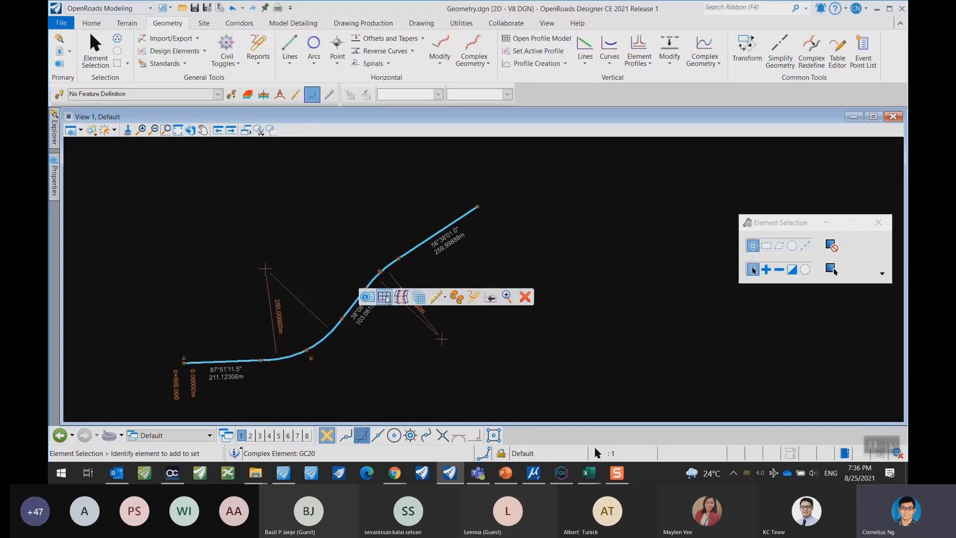
{"action": "left_click", "coordinate": [387, 299]}
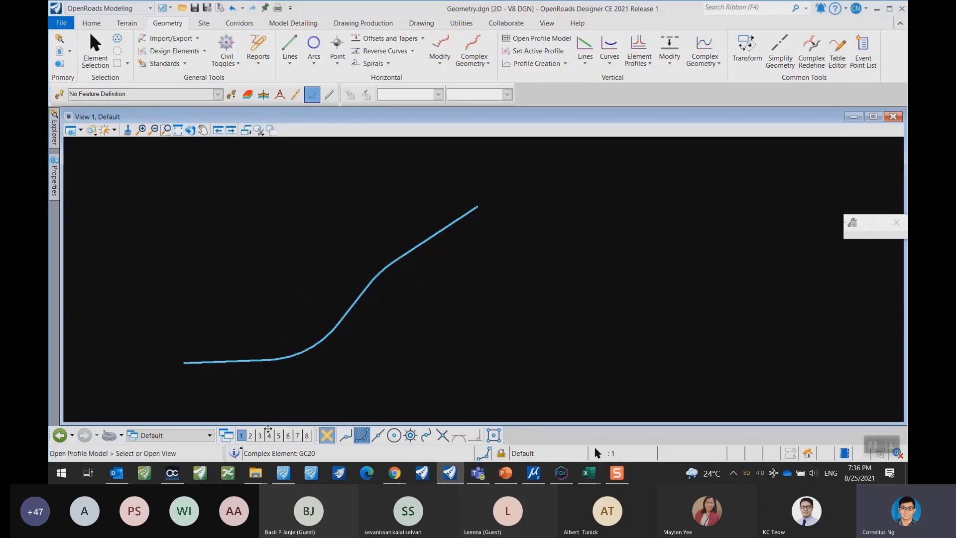
{"action": "left_click", "coordinate": [260, 435]}
{"action": "left_click", "coordinate": [614, 238]}
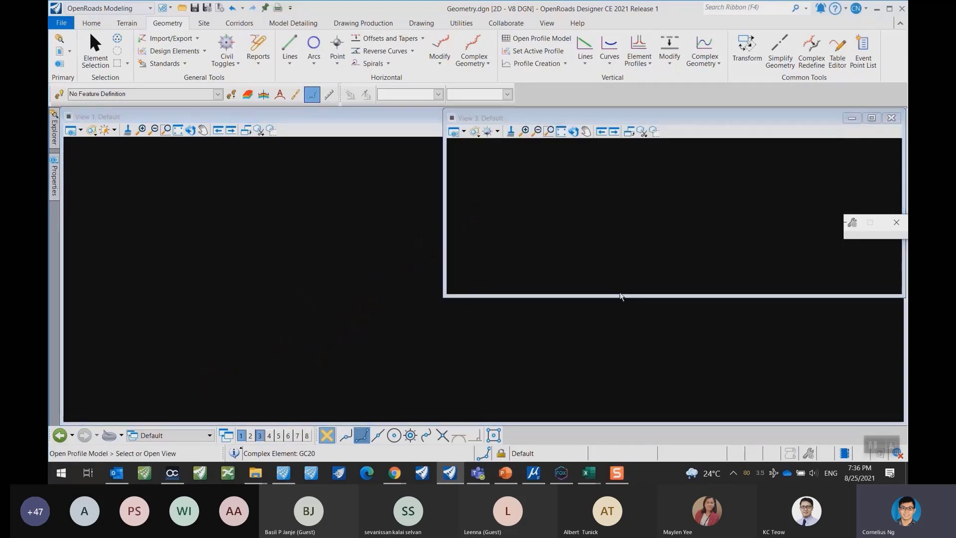
Move the Element Selection window clear of View 3 and examine the GC20 profile along its stations.
{"action": "scroll", "coordinate": [672, 209], "scroll_direction": "down", "scroll_amount": 1}
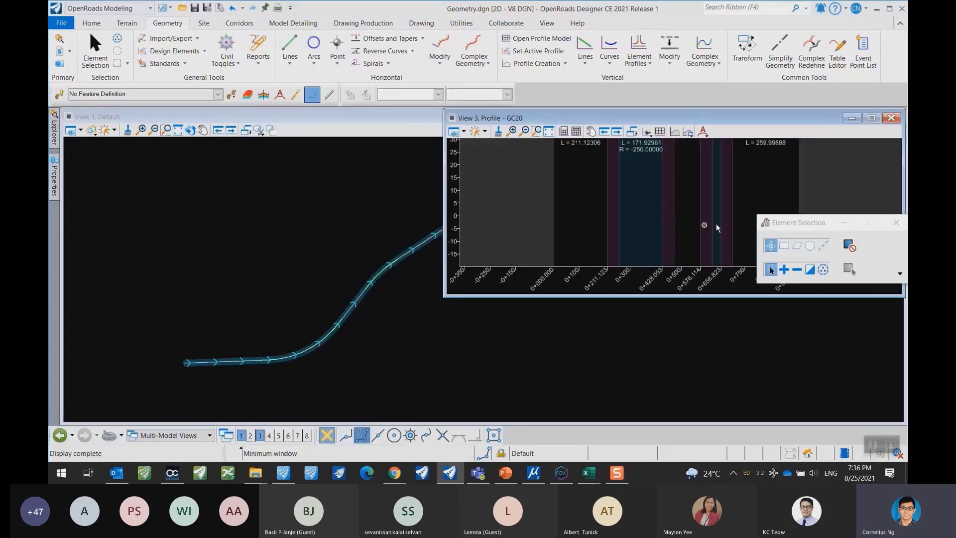
{"action": "left_click_drag", "start_coordinate": [778, 222], "coordinate": [765, 344]}
{"action": "middle_click_drag", "start_coordinate": [732, 280], "coordinate": [745, 214]}
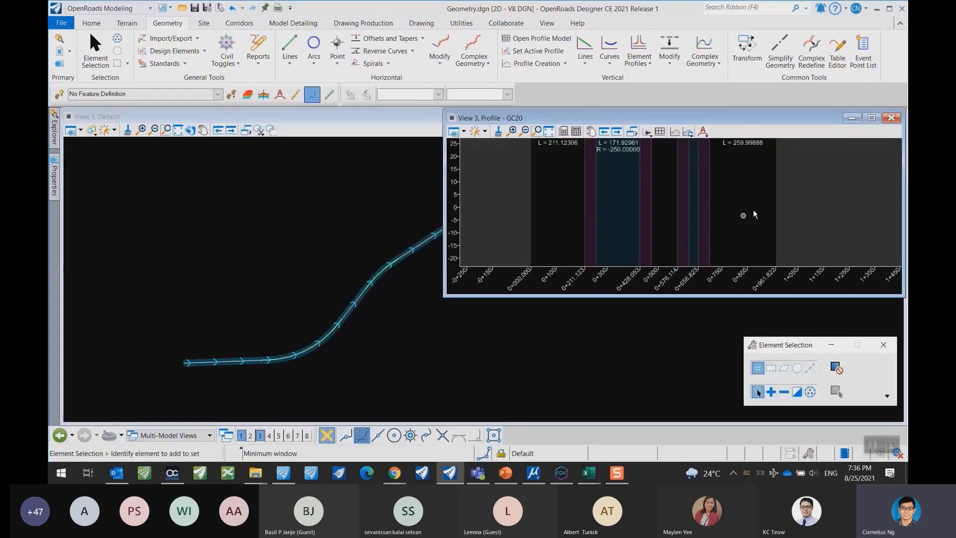
{"action": "middle_click_drag", "start_coordinate": [395, 342], "coordinate": [326, 352]}
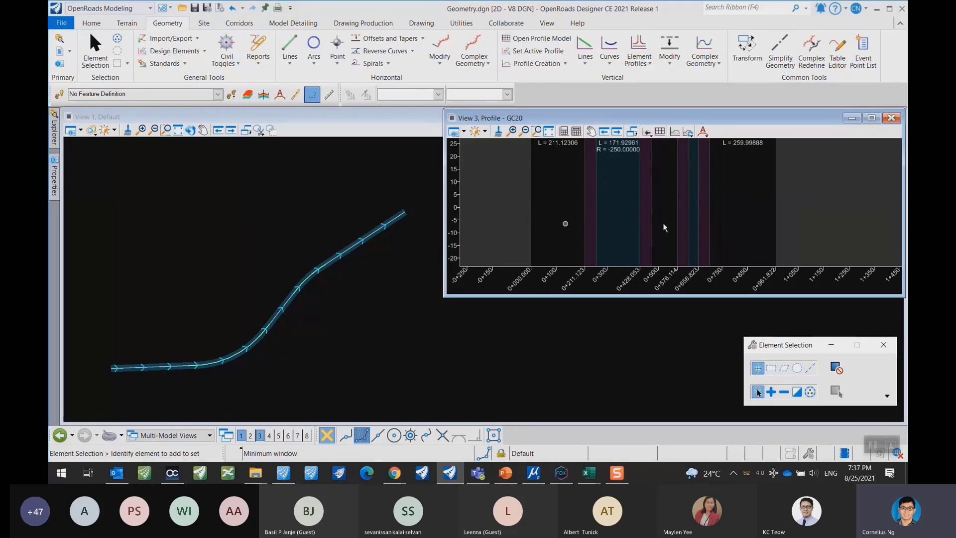
{"action": "left_click", "coordinate": [344, 339]}
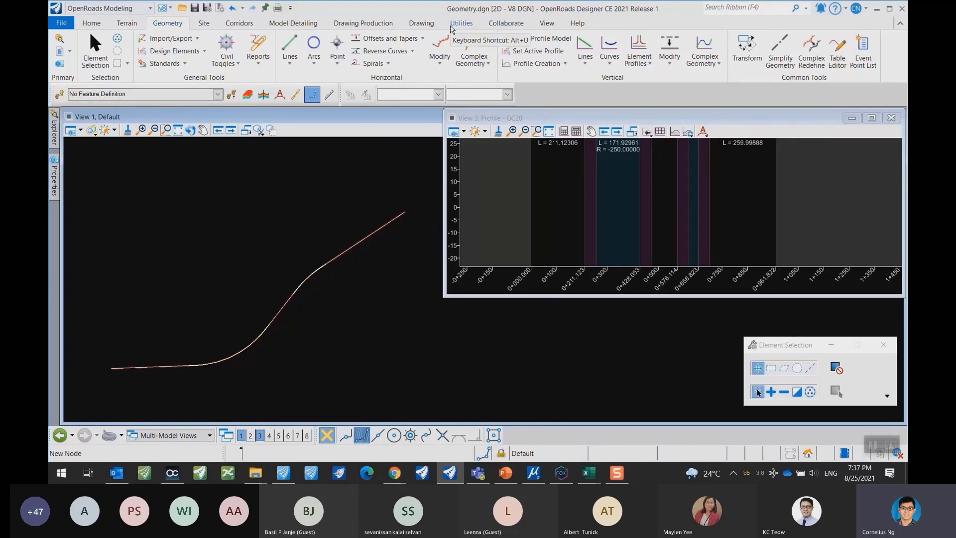
{"action": "key", "text": "ctrl+1"}
{"action": "left_click", "coordinate": [477, 44]}
{"action": "mouse_move", "coordinate": [474, 33]}
{"action": "left_mouse_down"}
{"action": "mouse_move", "coordinate": [409, 53]}
{"action": "mouse_move", "coordinate": [484, 40]}
{"action": "left_mouse_up"}
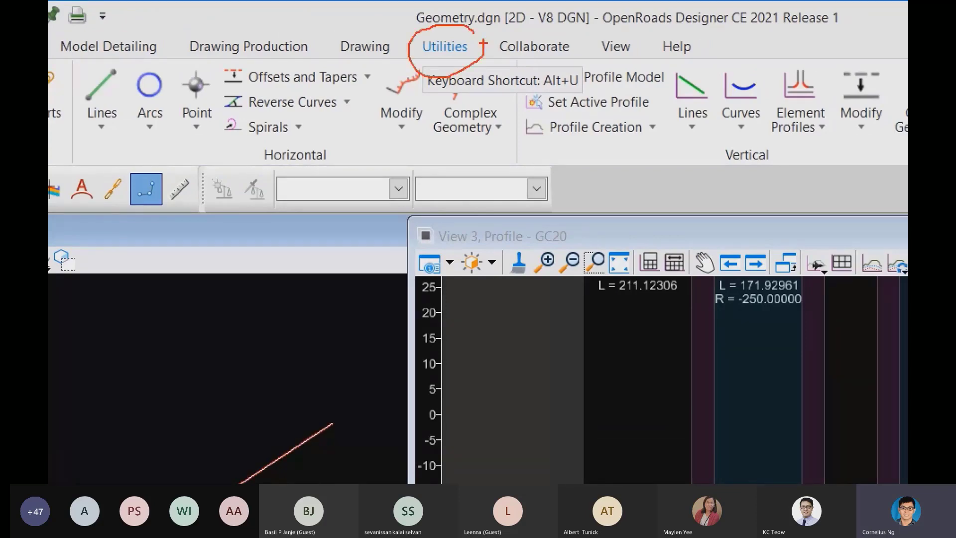
{"action": "key", "text": "Escape"}
Assign the MalaysiaRsoSabah geographic coordinate system from the projected Asia > Malaysia library to the design file.
{"action": "left_click", "coordinate": [468, 21]}
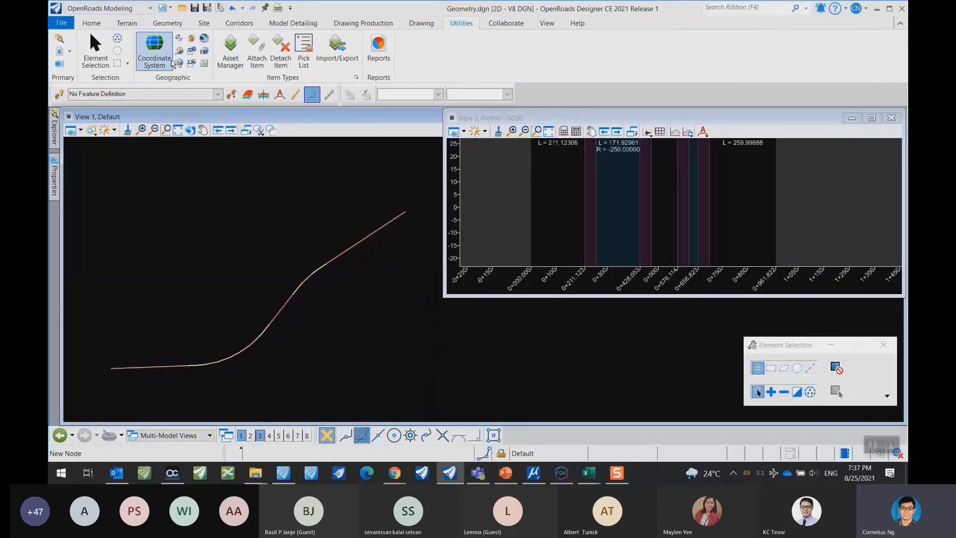
{"action": "left_click", "coordinate": [154, 49]}
{"action": "left_click", "coordinate": [124, 146]}
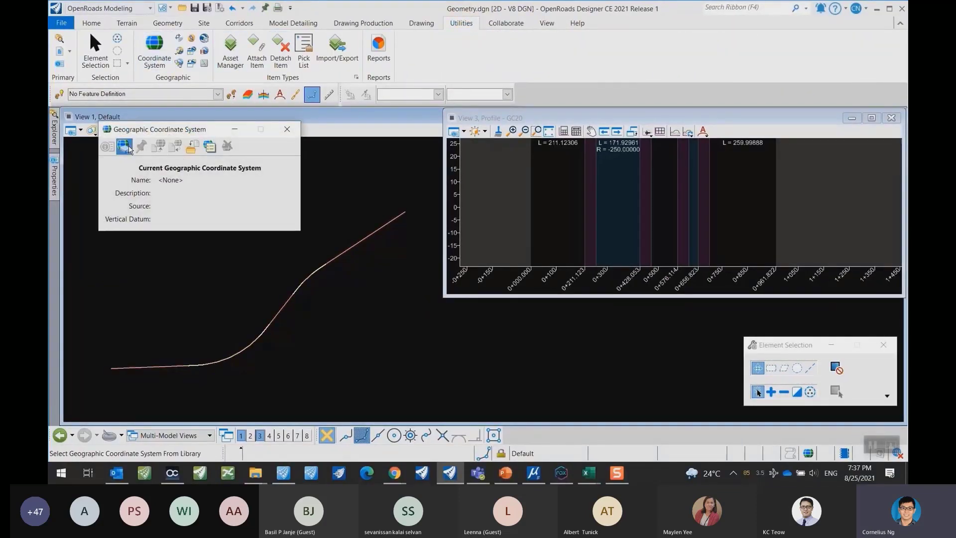
{"action": "left_click", "coordinate": [242, 121]}
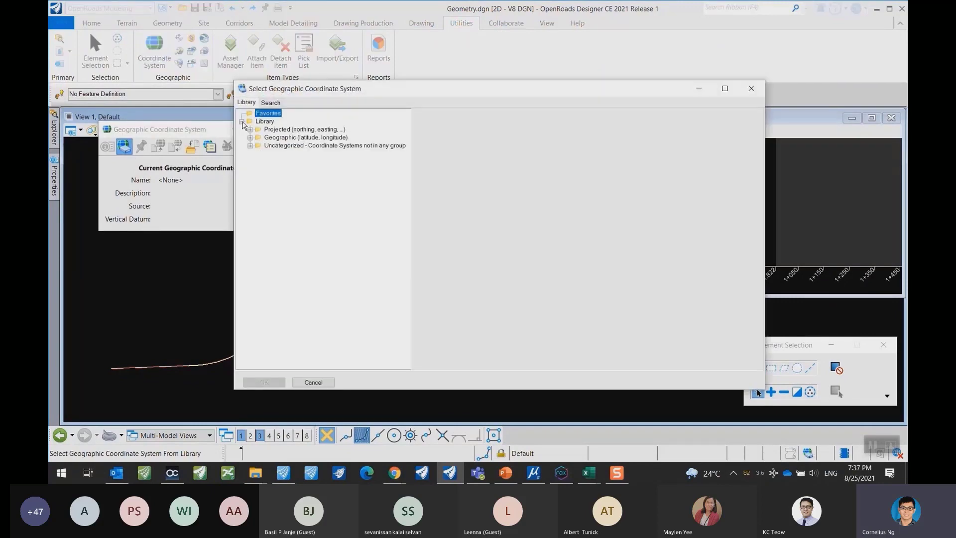
{"action": "left_click", "coordinate": [250, 129]}
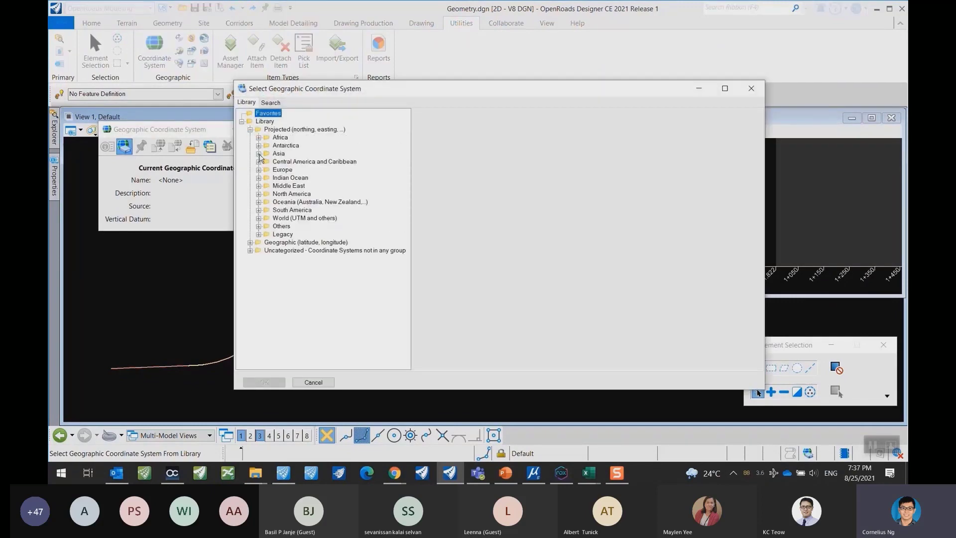
{"action": "left_click", "coordinate": [259, 154]}
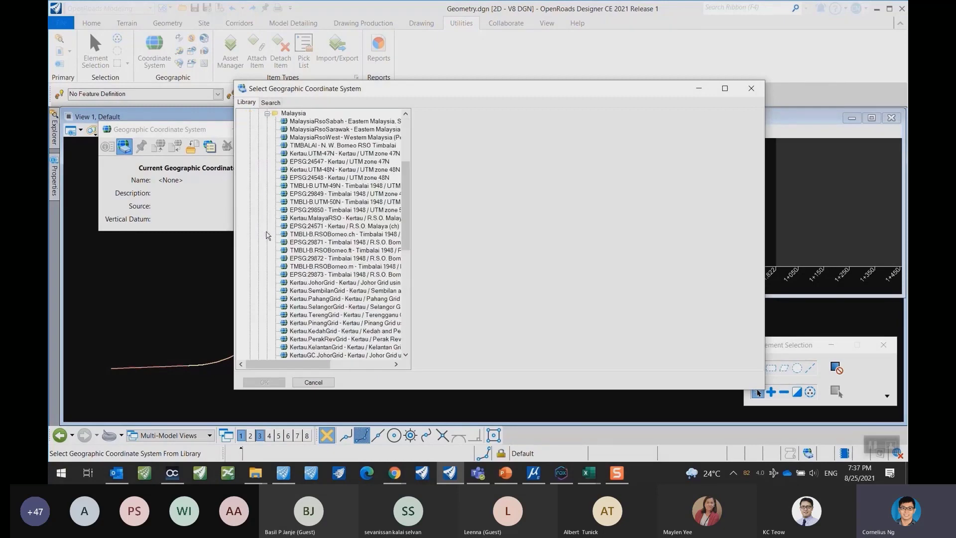
{"action": "left_click", "coordinate": [267, 234]}
{"action": "left_click", "coordinate": [317, 122]}
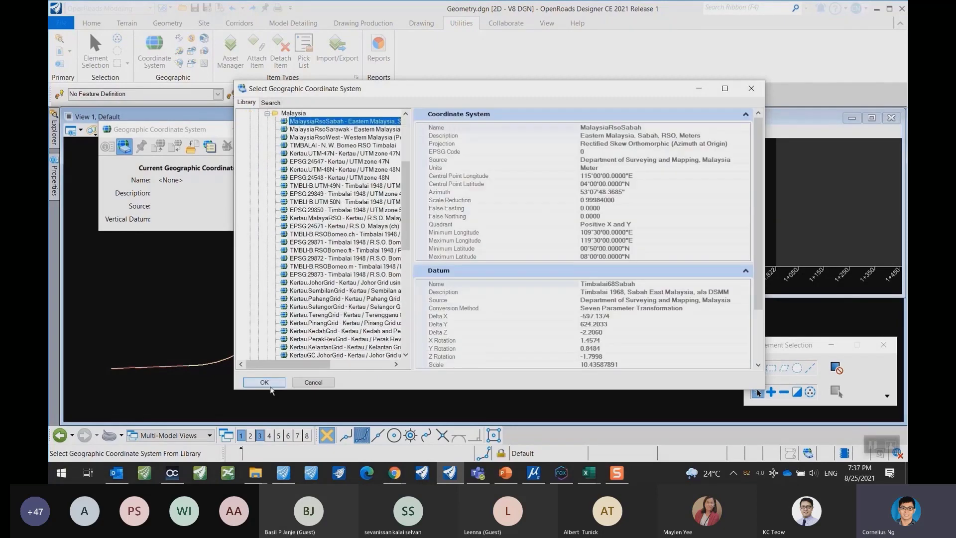
{"action": "left_click", "coordinate": [264, 382]}
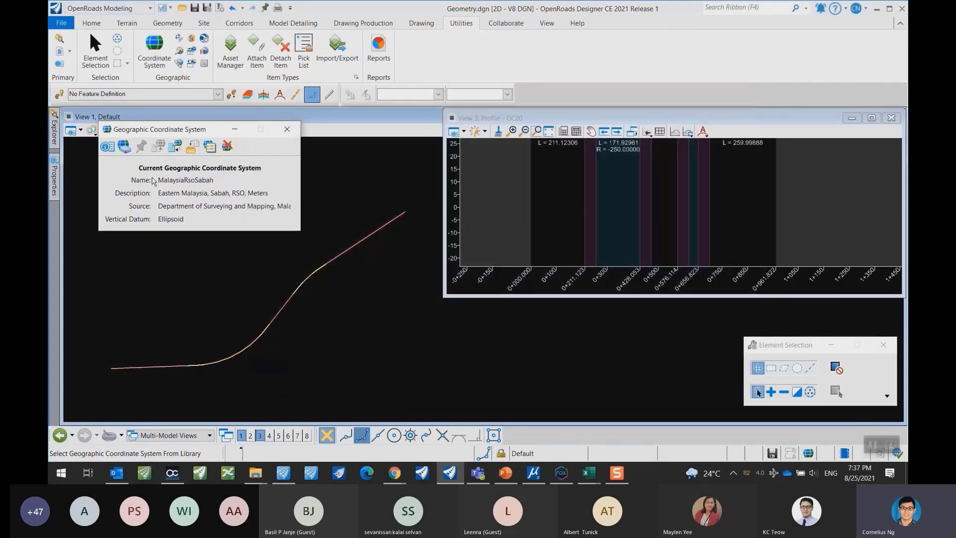
{"action": "left_click", "coordinate": [287, 129]}
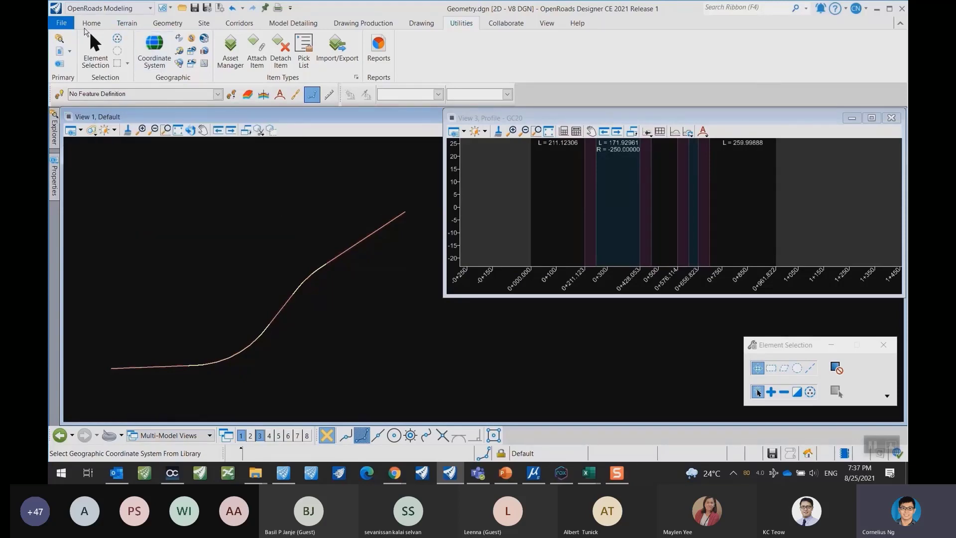
Attach Terrain Model.dgn as a reference with the Coincident - World orientation.
{"action": "left_click", "coordinate": [91, 23]}
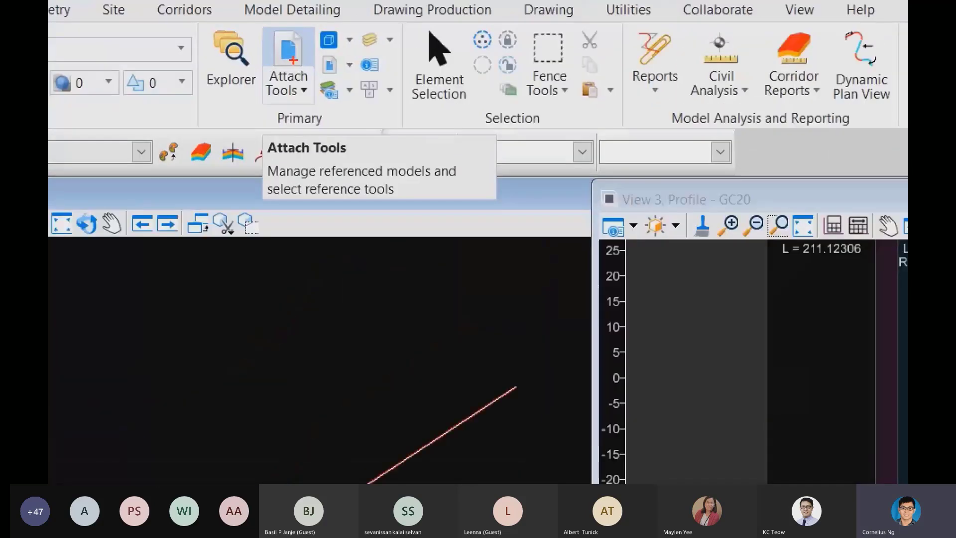
{"action": "mouse_move", "coordinate": [282, 23]}
{"action": "left_mouse_down"}
{"action": "mouse_move", "coordinate": [305, 36]}
{"action": "mouse_move", "coordinate": [333, 95]}
{"action": "mouse_move", "coordinate": [324, 25]}
{"action": "left_mouse_up"}
{"action": "left_click", "coordinate": [292, 71]}
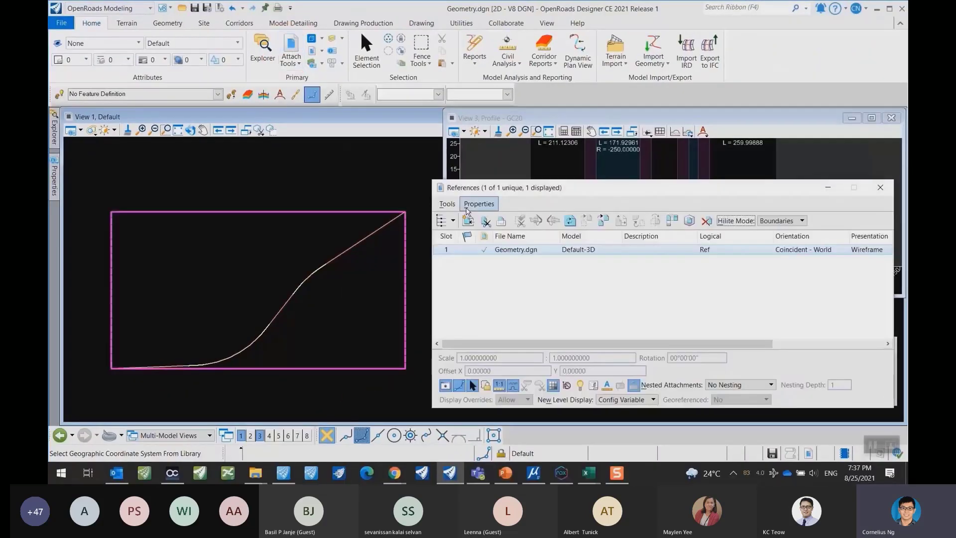
{"action": "left_click", "coordinate": [474, 220]}
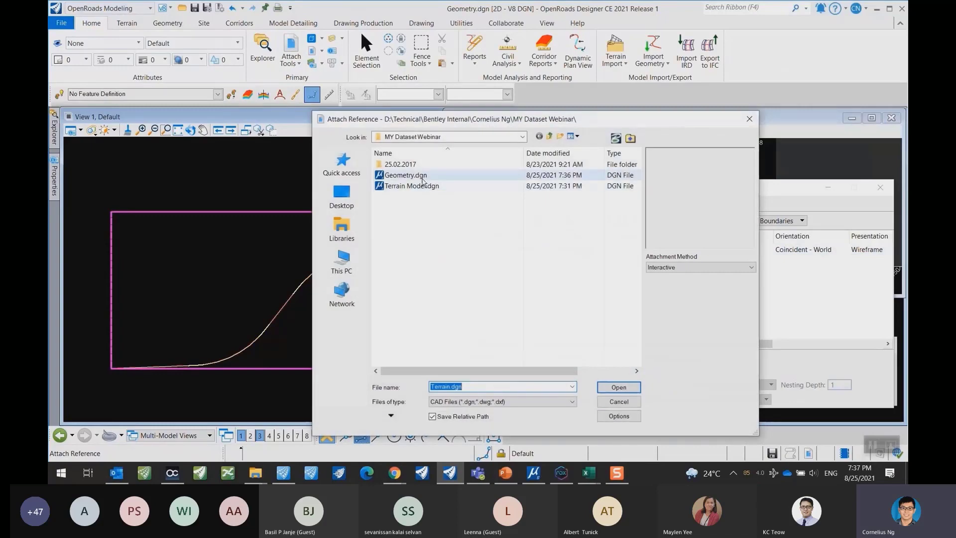
{"action": "left_click", "coordinate": [412, 185]}
{"action": "left_click", "coordinate": [607, 387]}
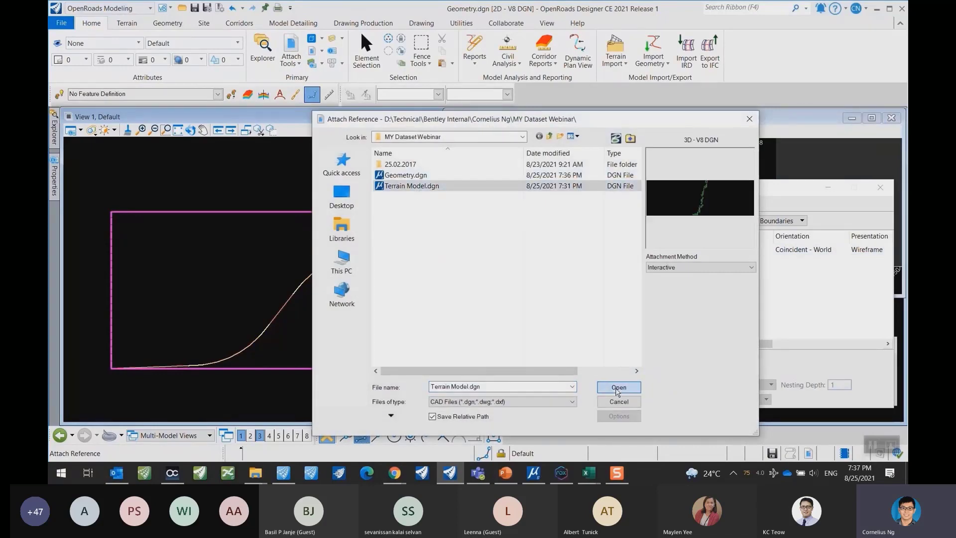
{"action": "left_click", "coordinate": [525, 143]}
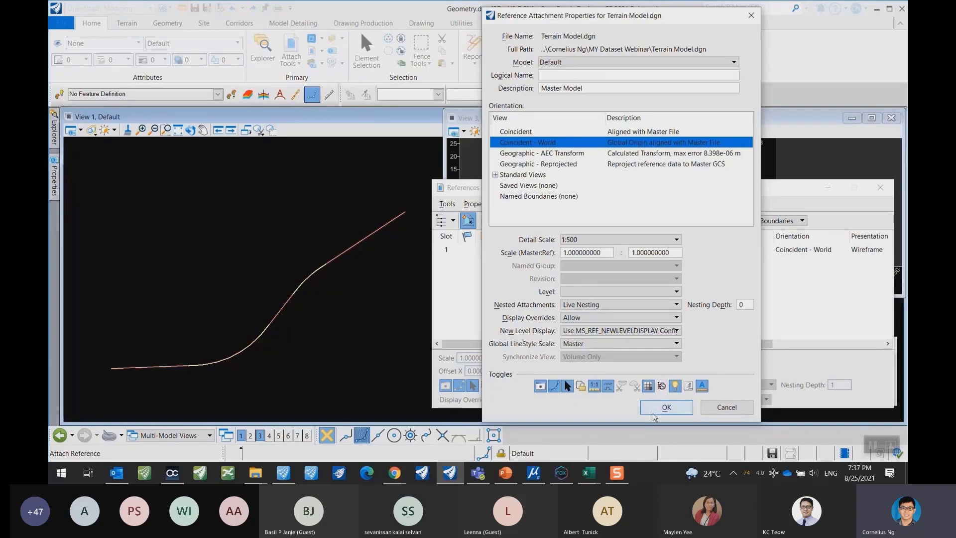
{"action": "left_click", "coordinate": [666, 408]}
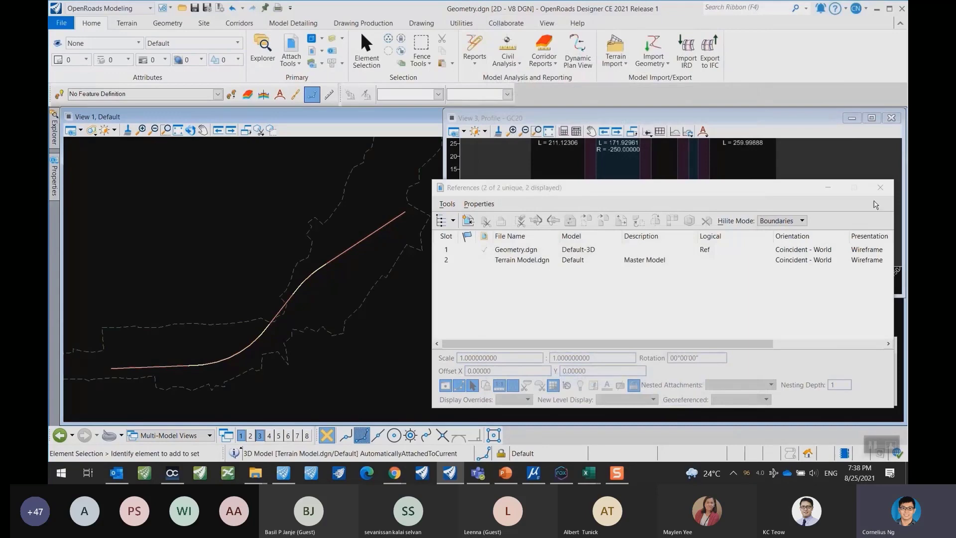
{"action": "left_click", "coordinate": [881, 187]}
Inspect the referenced terrain boundary around the alignment in plan and fit the alignment's profile view.
{"action": "scroll", "coordinate": [330, 288], "scroll_direction": "down", "scroll_amount": 5}
{"action": "scroll", "coordinate": [330, 287], "scroll_direction": "down", "scroll_amount": 3}
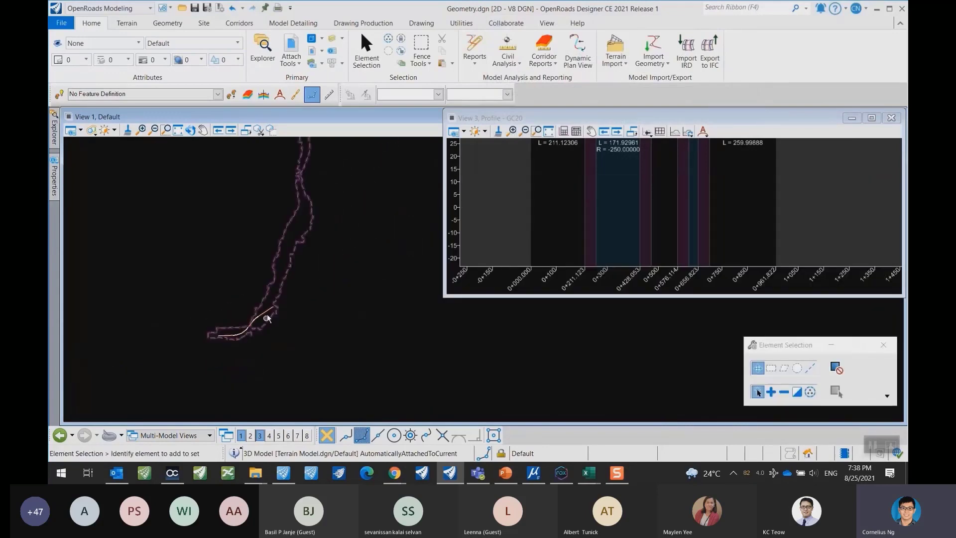
{"action": "middle_click_drag", "start_coordinate": [267, 317], "coordinate": [286, 299]}
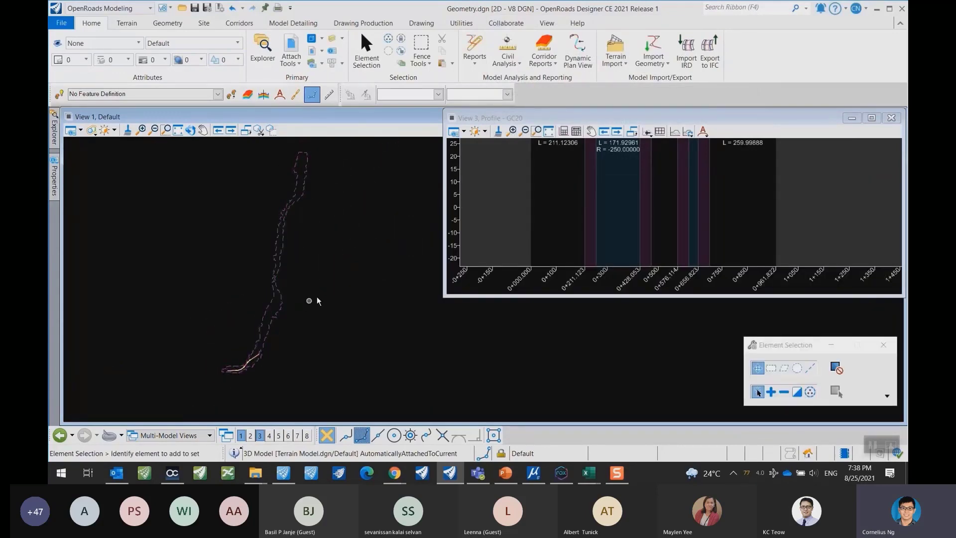
{"action": "left_click", "coordinate": [564, 131]}
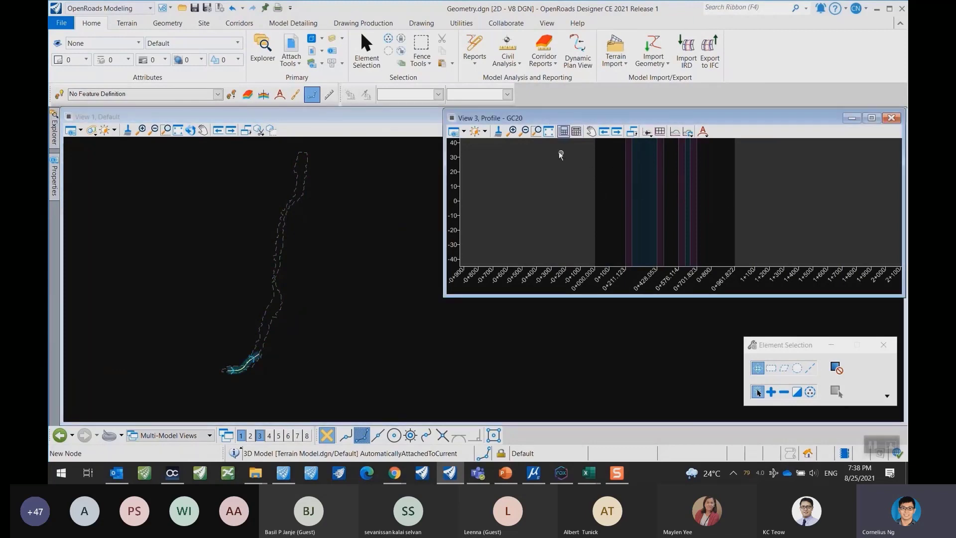
{"action": "left_click", "coordinate": [548, 131]}
{"action": "left_click", "coordinate": [569, 173]}
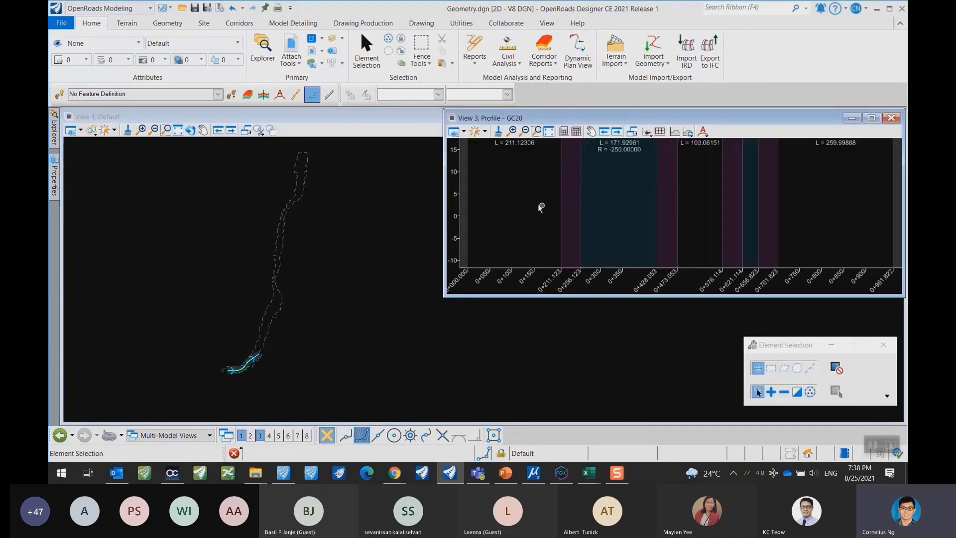
{"action": "left_click", "coordinate": [550, 132]}
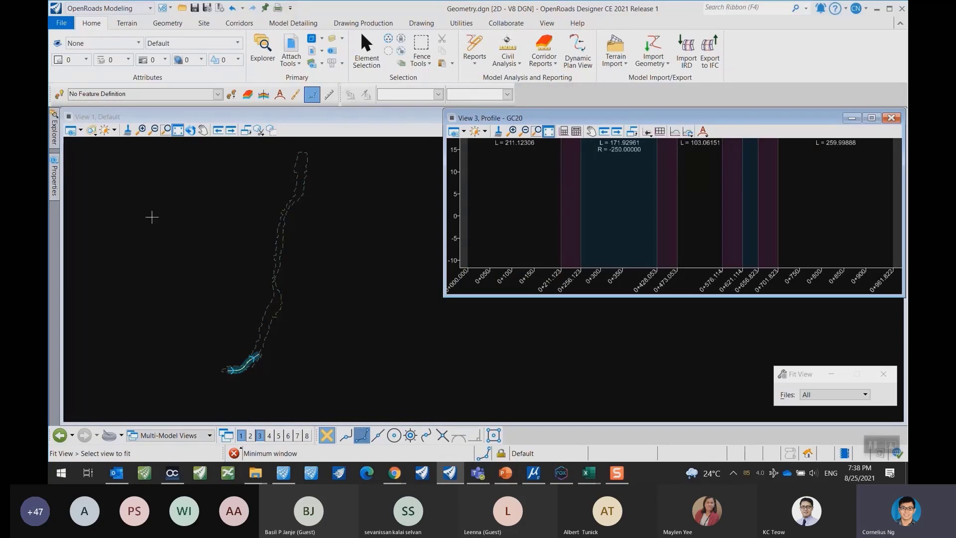
{"action": "left_click", "coordinate": [367, 50]}
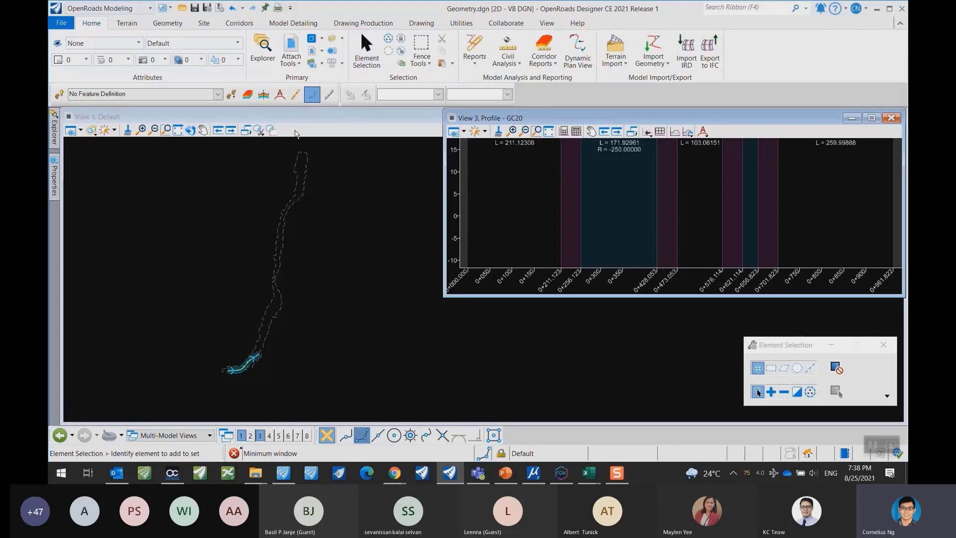
Set the referenced terrain model in the plan view as the active terrain model and clear the selection.
{"action": "left_click", "coordinate": [283, 118]}
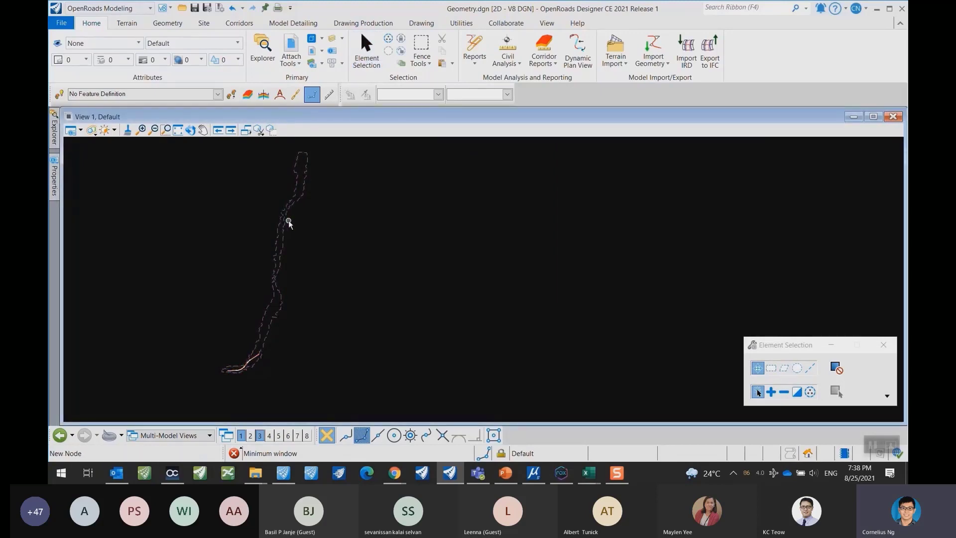
{"action": "mouse_move", "coordinate": [285, 227]}
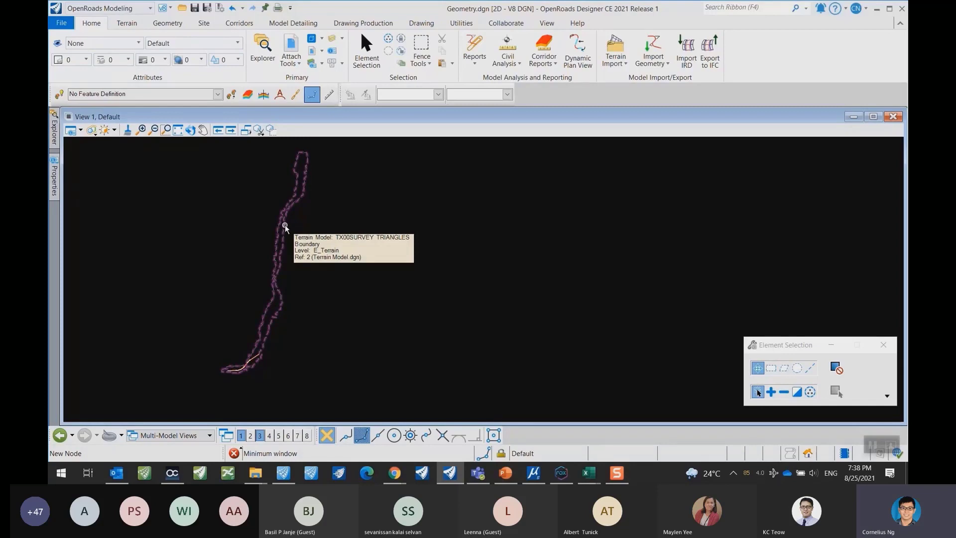
{"action": "left_click", "coordinate": [285, 227]}
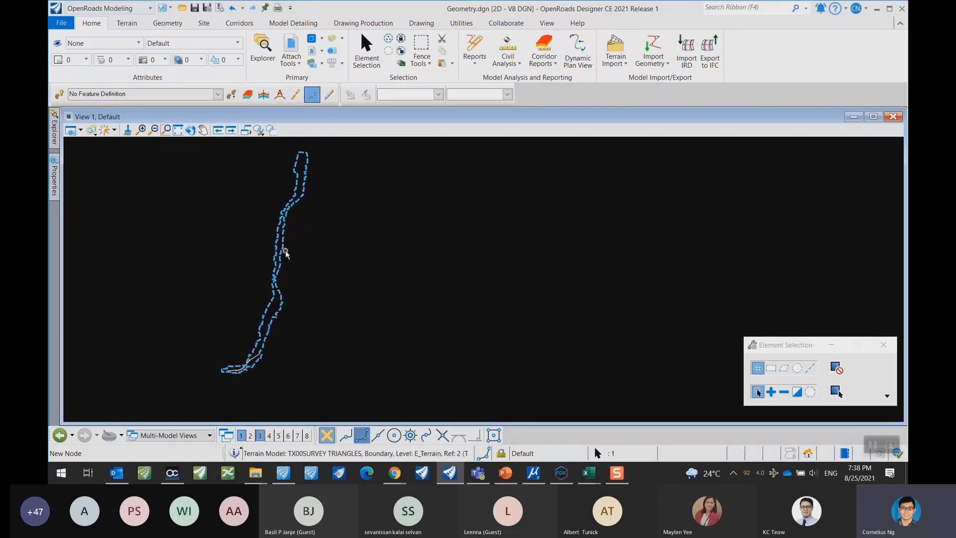
{"action": "mouse_move", "coordinate": [283, 249]}
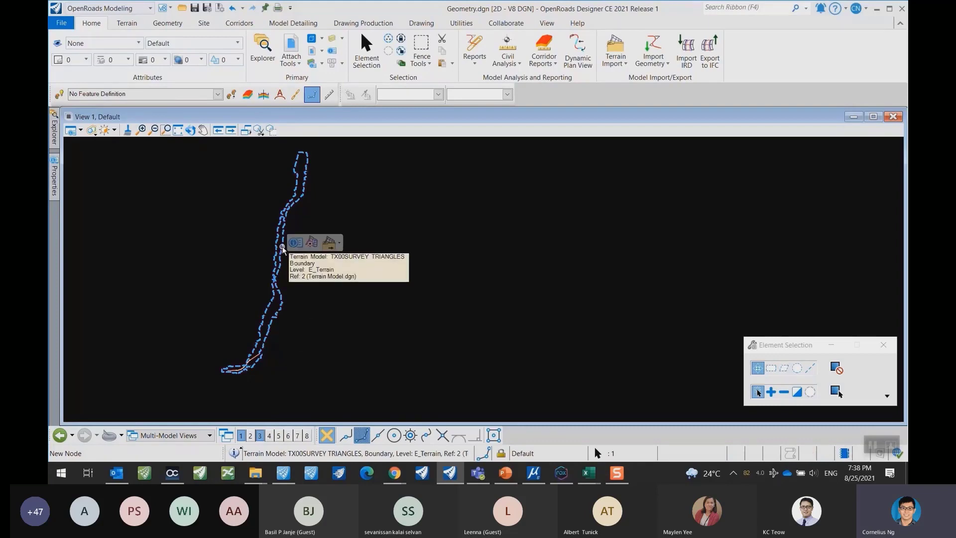
{"action": "left_click", "coordinate": [311, 244]}
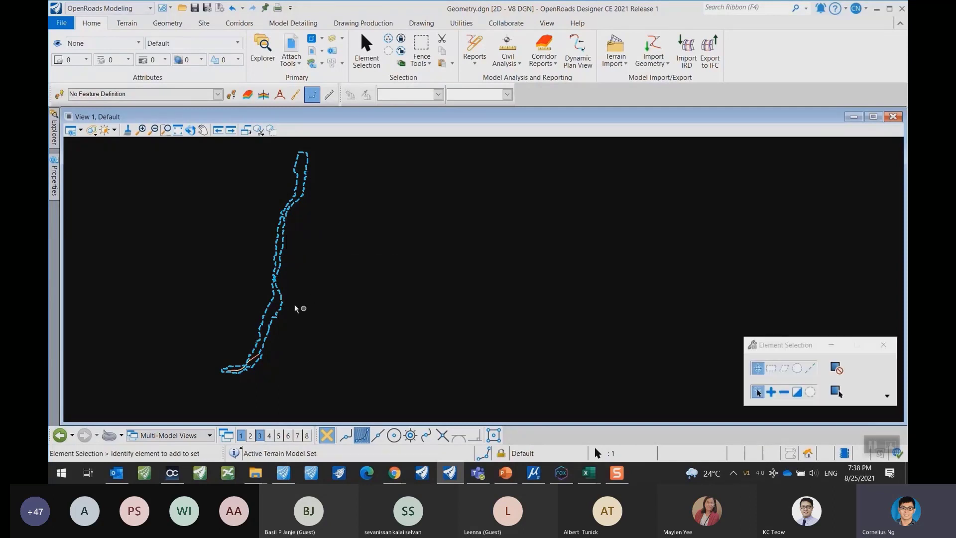
{"action": "left_click", "coordinate": [219, 273]}
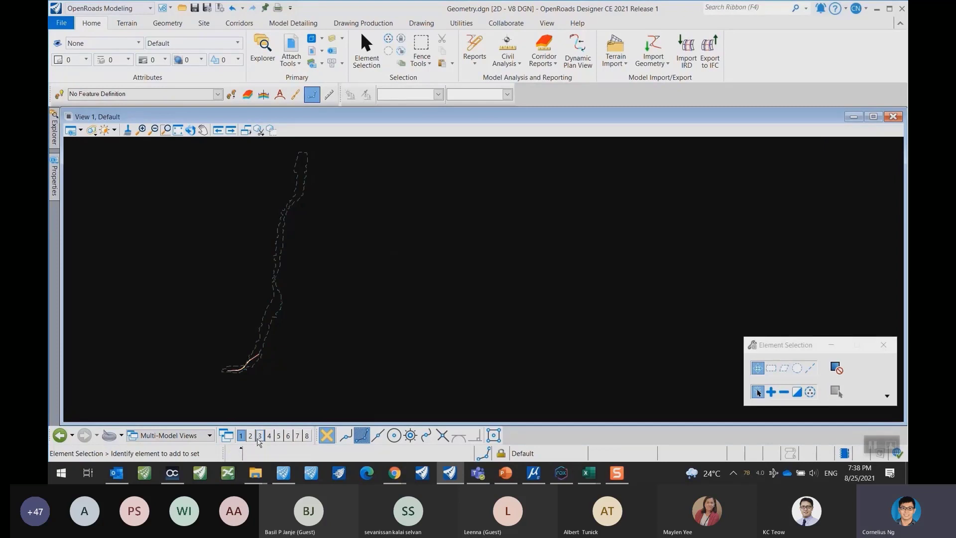
Fit the alignment's profile view and enlarge its window to examine the existing ground profile alongside the plan.
{"action": "left_click", "coordinate": [259, 435]}
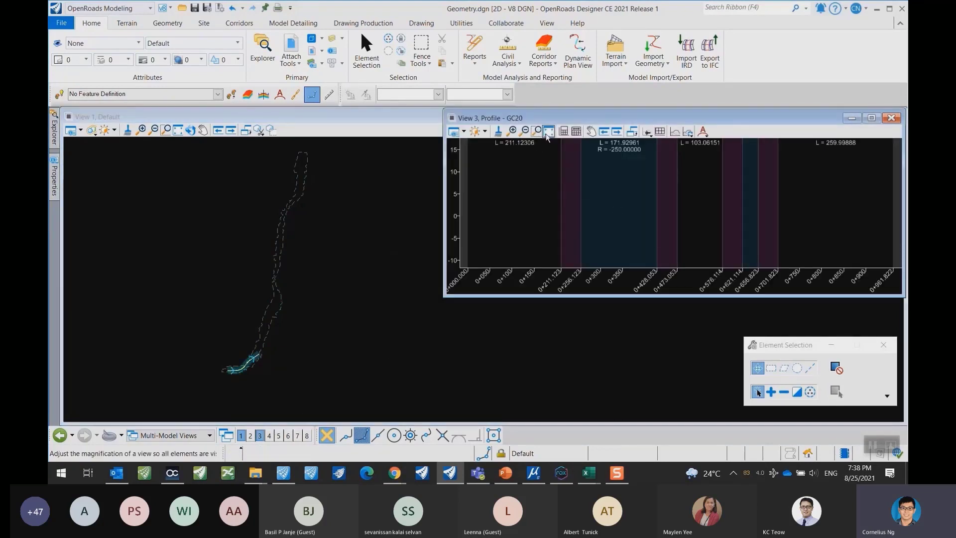
{"action": "left_click", "coordinate": [548, 132]}
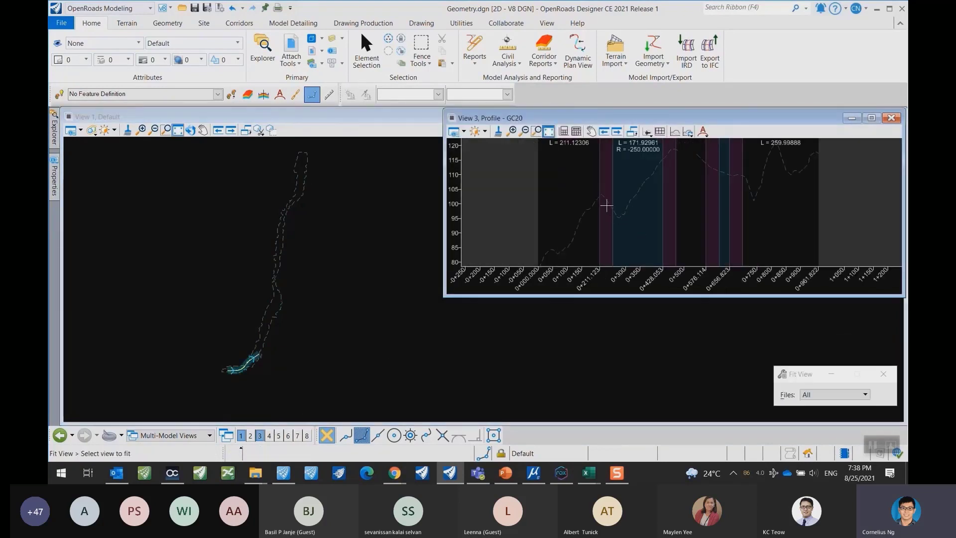
{"action": "right_click", "coordinate": [606, 205]}
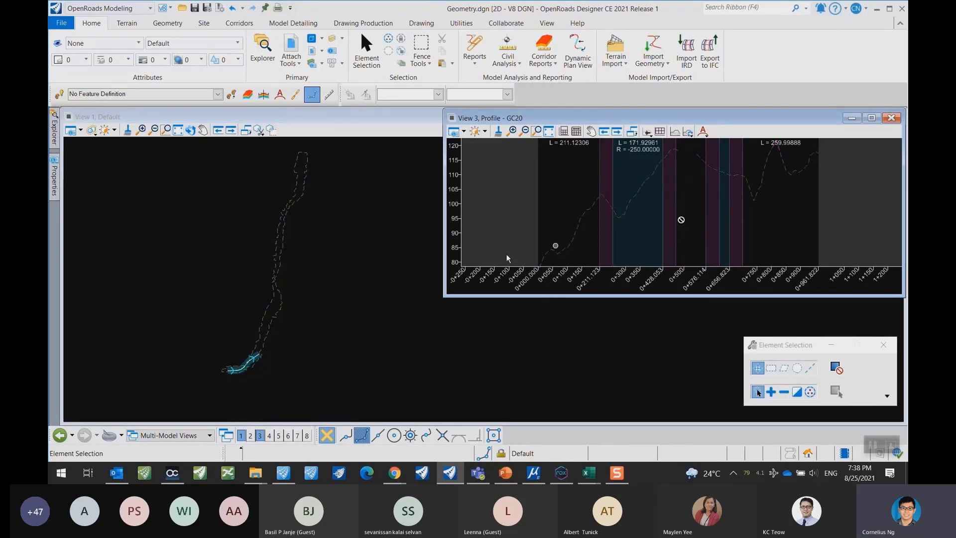
{"action": "left_click_drag", "start_coordinate": [442, 297], "coordinate": [382, 397]}
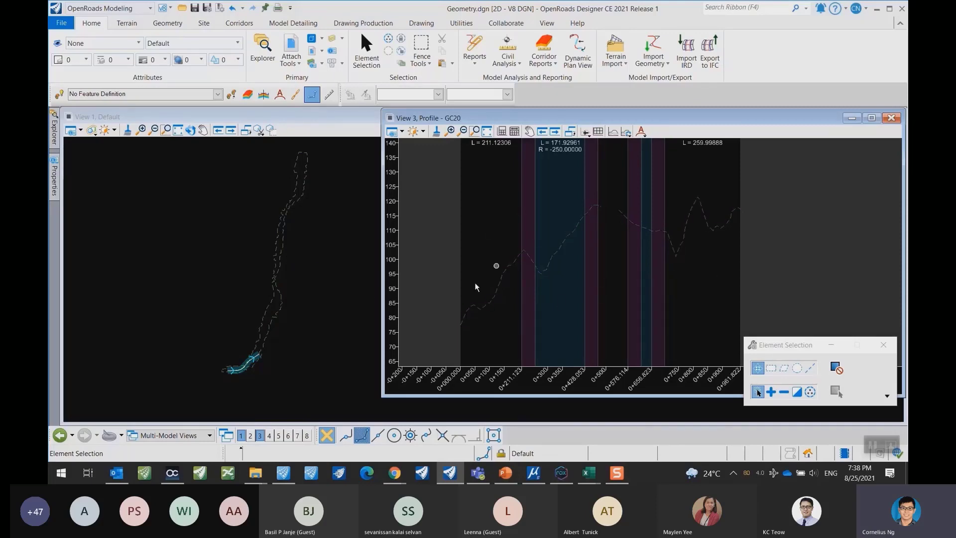
{"action": "scroll", "coordinate": [239, 374], "scroll_direction": "up", "scroll_amount": 5}
{"action": "middle_click_drag", "start_coordinate": [242, 373], "coordinate": [259, 303]}
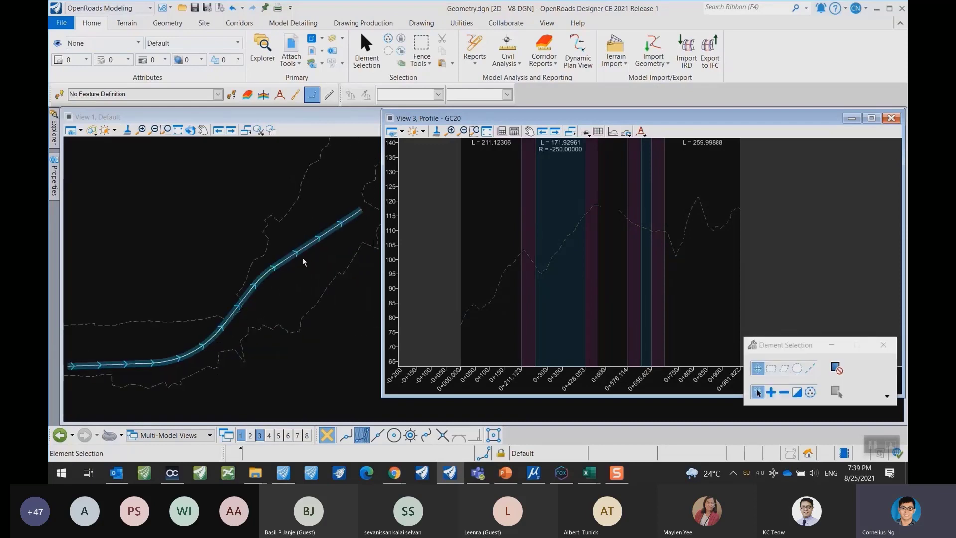
{"action": "middle_click_drag", "start_coordinate": [687, 277], "coordinate": [737, 269]}
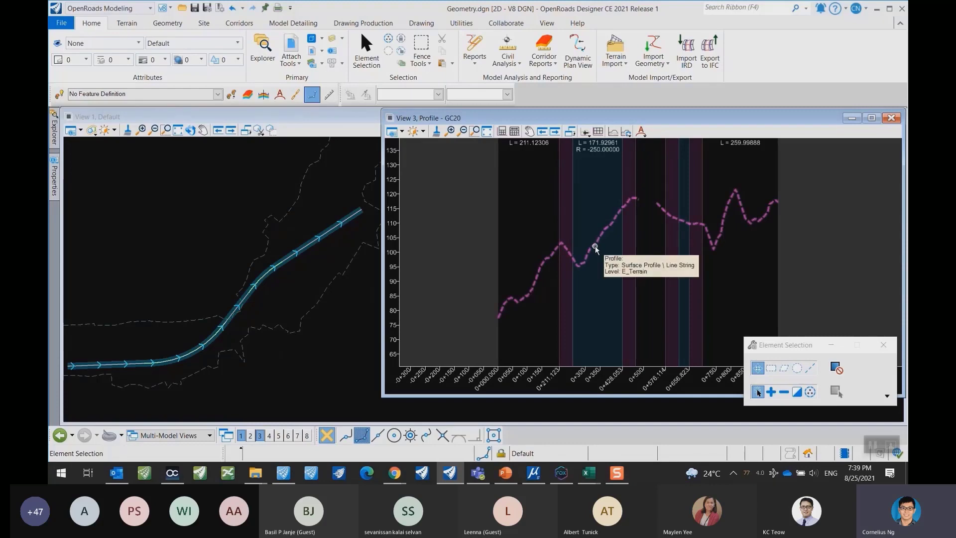
Bring the plan view to the front and turn off the display of the Terrain Model.dgn reference in it.
{"action": "left_click", "coordinate": [294, 296]}
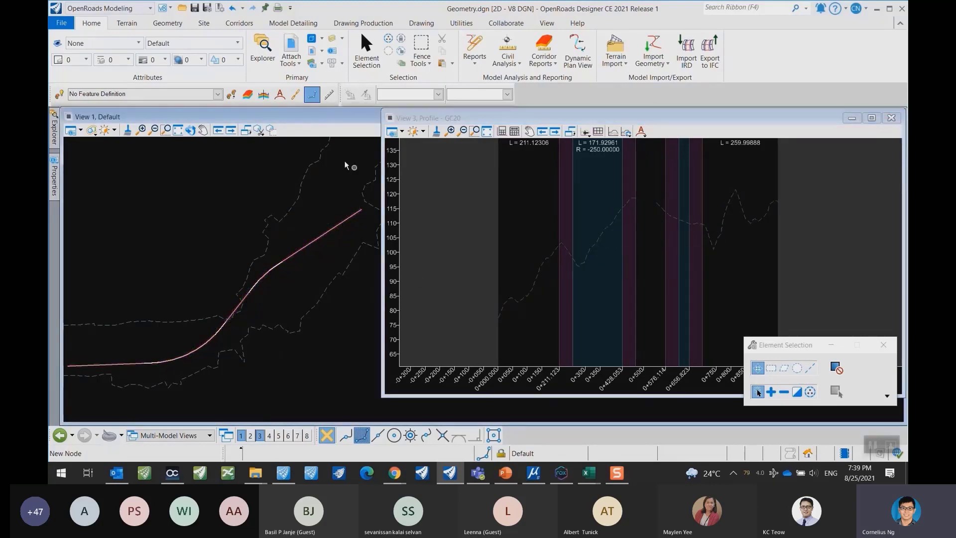
{"action": "double_click", "coordinate": [302, 120]}
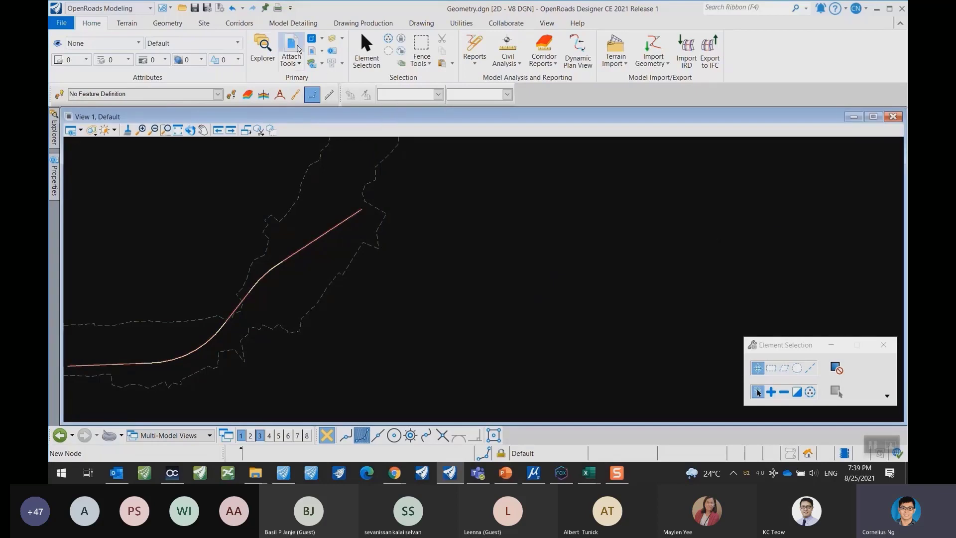
{"action": "left_click", "coordinate": [293, 50]}
{"action": "left_click", "coordinate": [478, 259]}
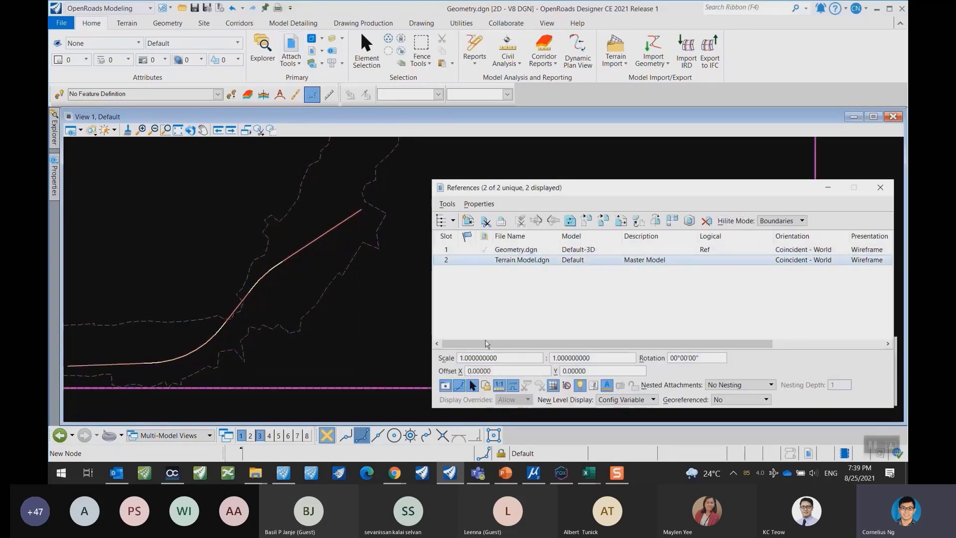
{"action": "left_click", "coordinate": [446, 387]}
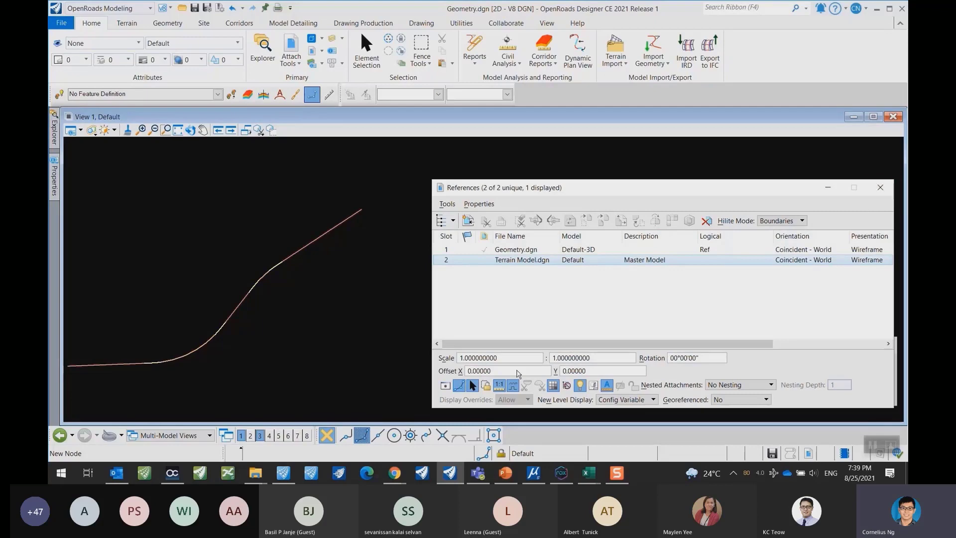
{"action": "left_click", "coordinate": [445, 388]}
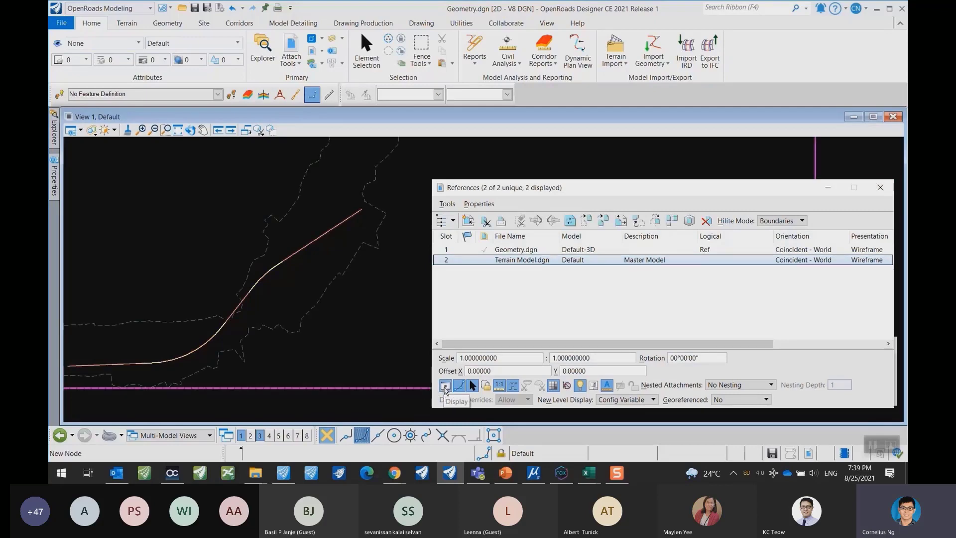
{"action": "left_click", "coordinate": [445, 387]}
{"action": "left_click", "coordinate": [881, 188]}
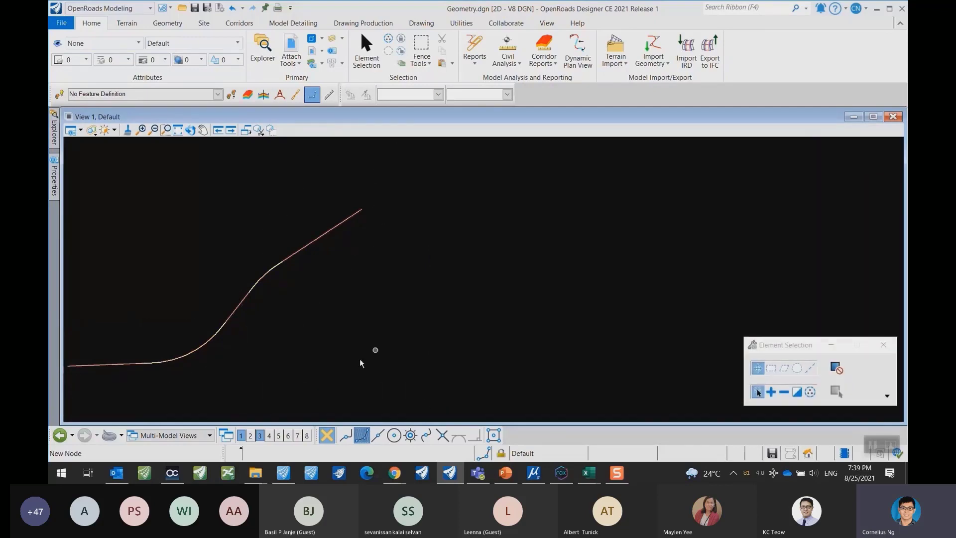
Bring the alignment's profile view back in front of the plan and clear the alignment highlight.
{"action": "left_click", "coordinate": [257, 433]}
{"action": "left_click", "coordinate": [251, 435]}
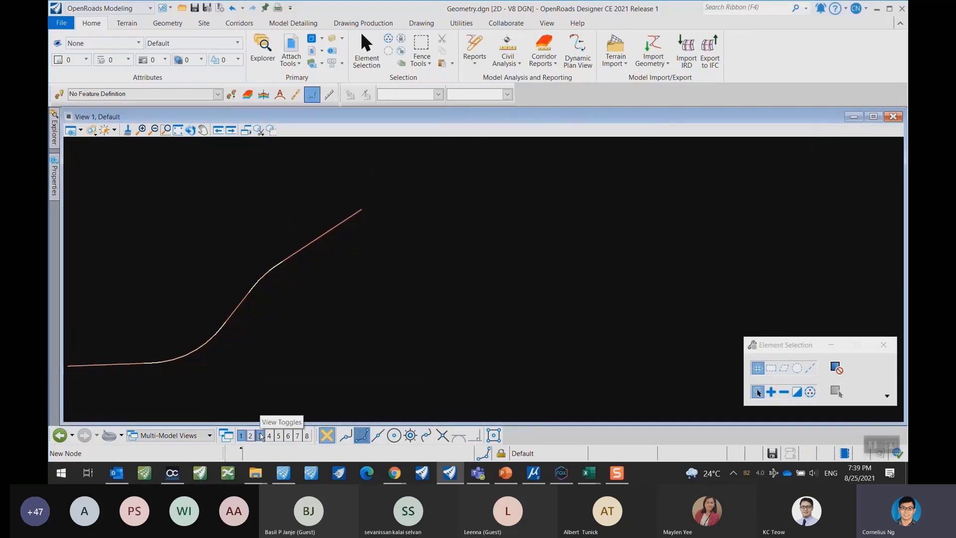
{"action": "left_click", "coordinate": [260, 434]}
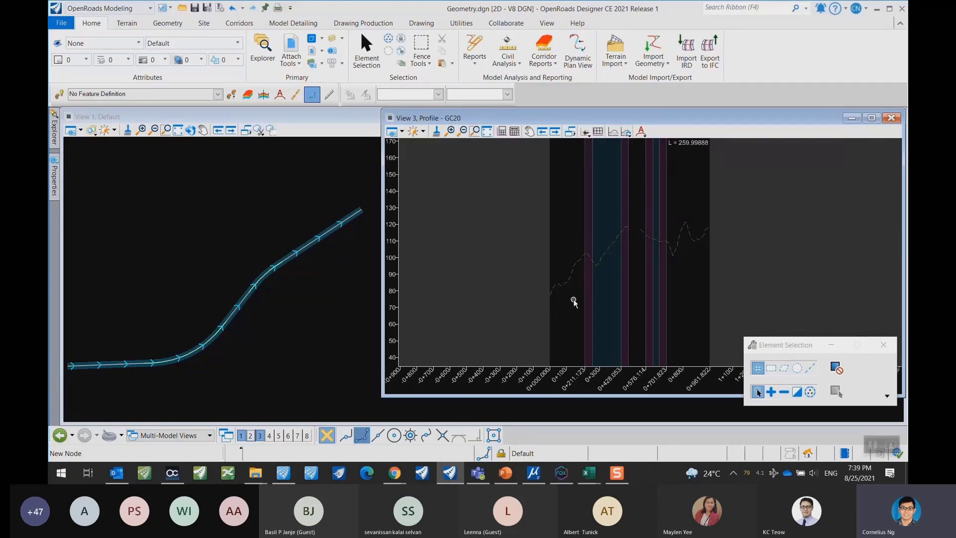
{"action": "left_click", "coordinate": [293, 318]}
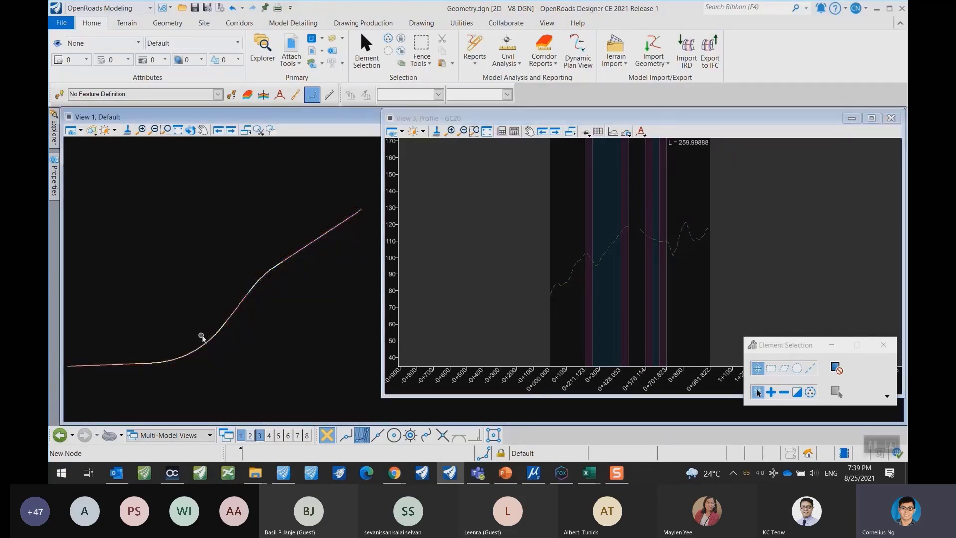
{"action": "scroll", "coordinate": [201, 335], "scroll_direction": "up", "scroll_amount": 3}
{"action": "scroll", "coordinate": [223, 335], "scroll_direction": "down", "scroll_amount": 3}
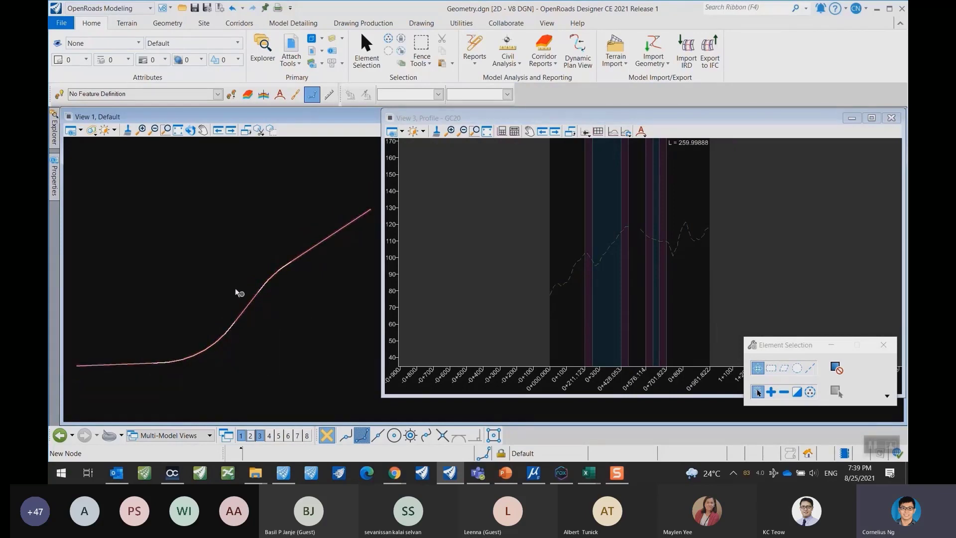
Try to give the alignment a Profile By 3D Element with the MY_Geom feature definition, picking the alignment line in plan, then leave the command.
{"action": "left_click", "coordinate": [172, 23]}
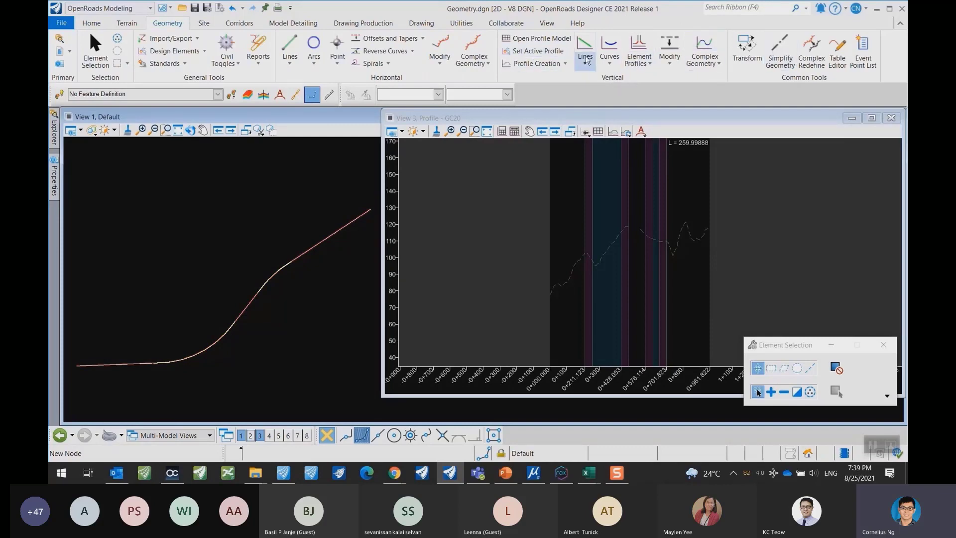
{"action": "left_click", "coordinate": [642, 61]}
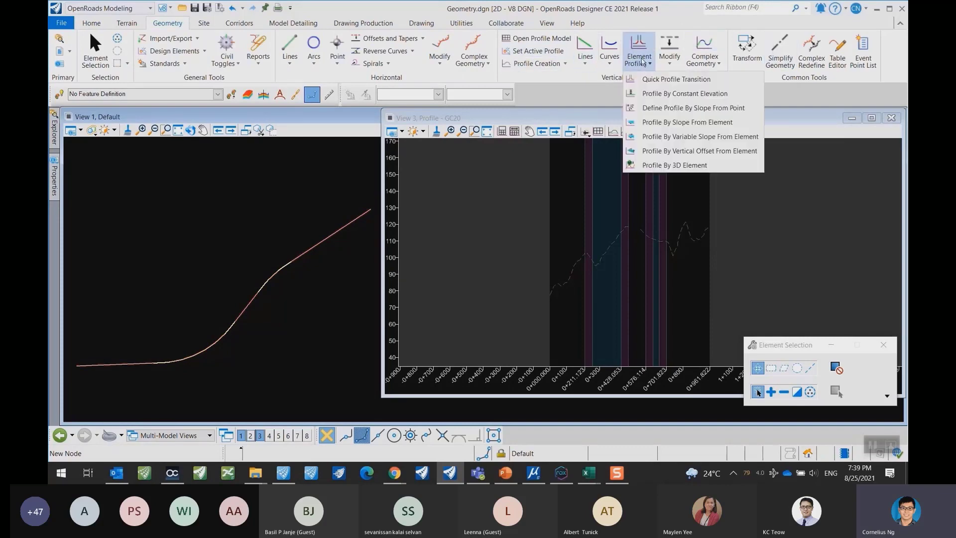
{"action": "left_click", "coordinate": [669, 165]}
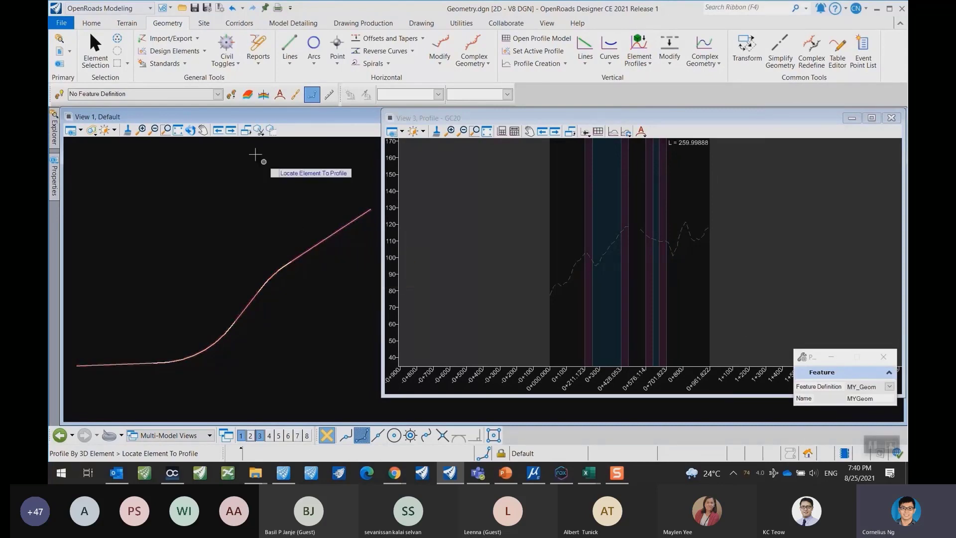
{"action": "left_click", "coordinate": [313, 243]}
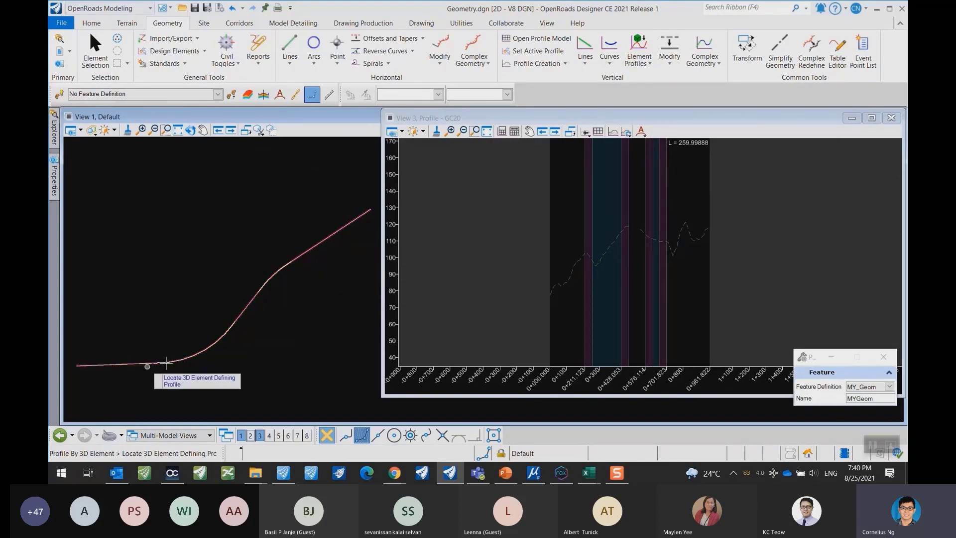
{"action": "left_click", "coordinate": [324, 241]}
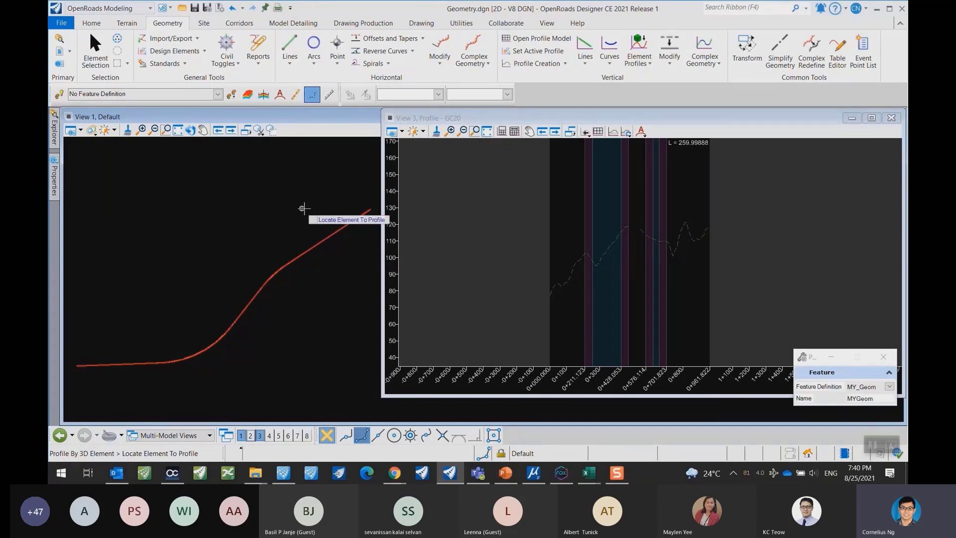
{"action": "left_click", "coordinate": [473, 152]}
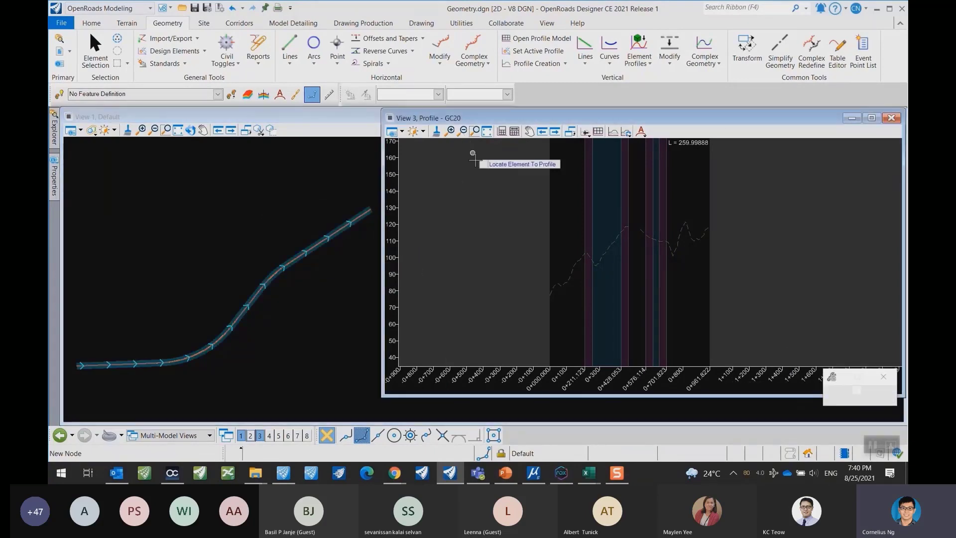
{"action": "left_click", "coordinate": [99, 59]}
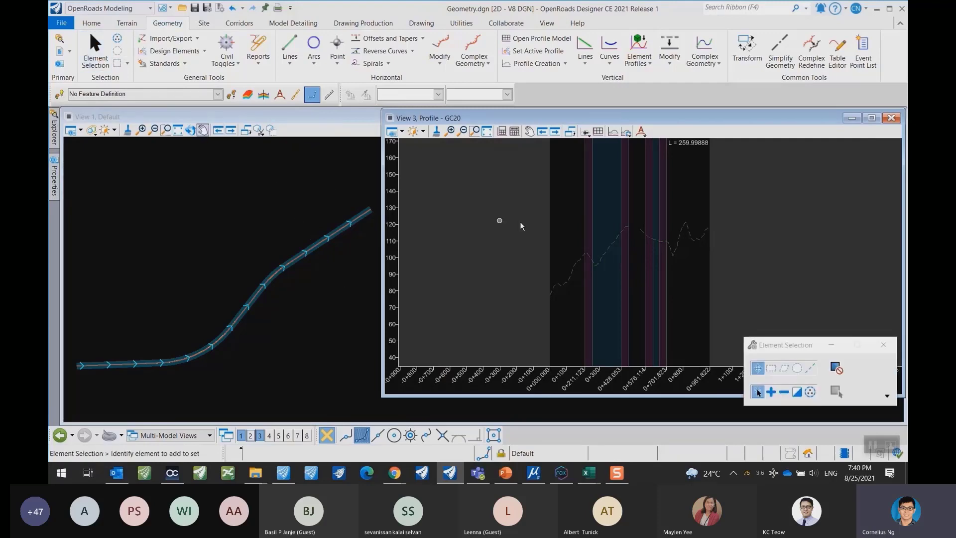
Fit the profile view and delete the flat profile line just created for the alignment.
{"action": "left_click", "coordinate": [488, 134]}
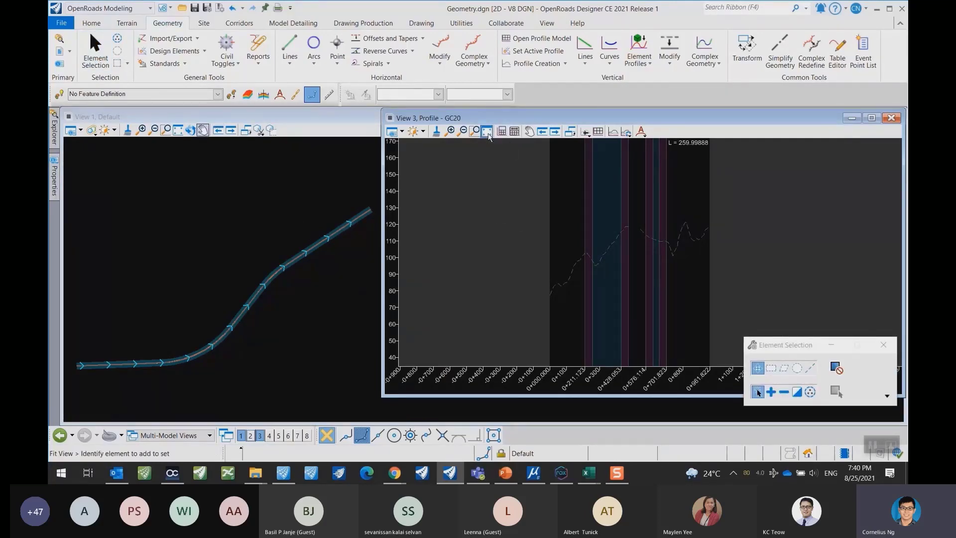
{"action": "left_click", "coordinate": [626, 324]}
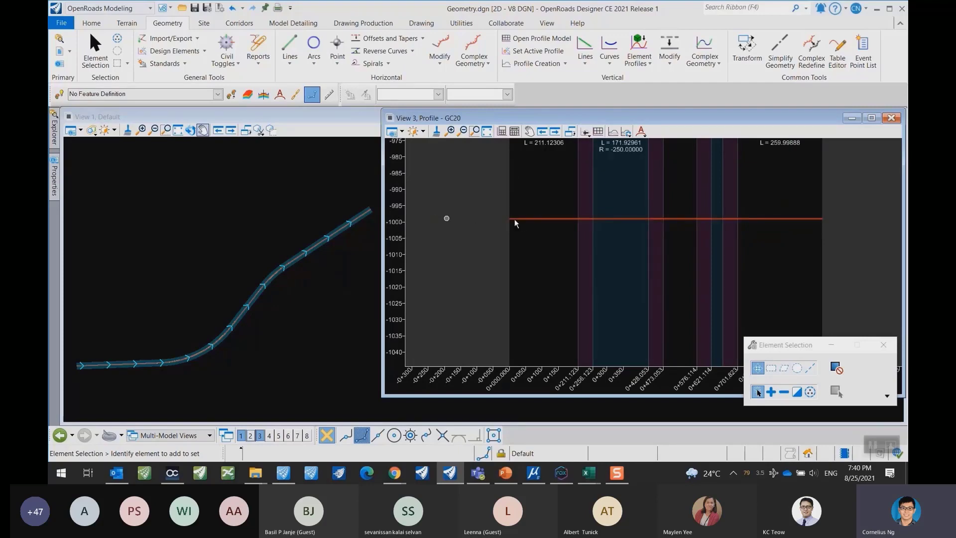
{"action": "left_click", "coordinate": [564, 218]}
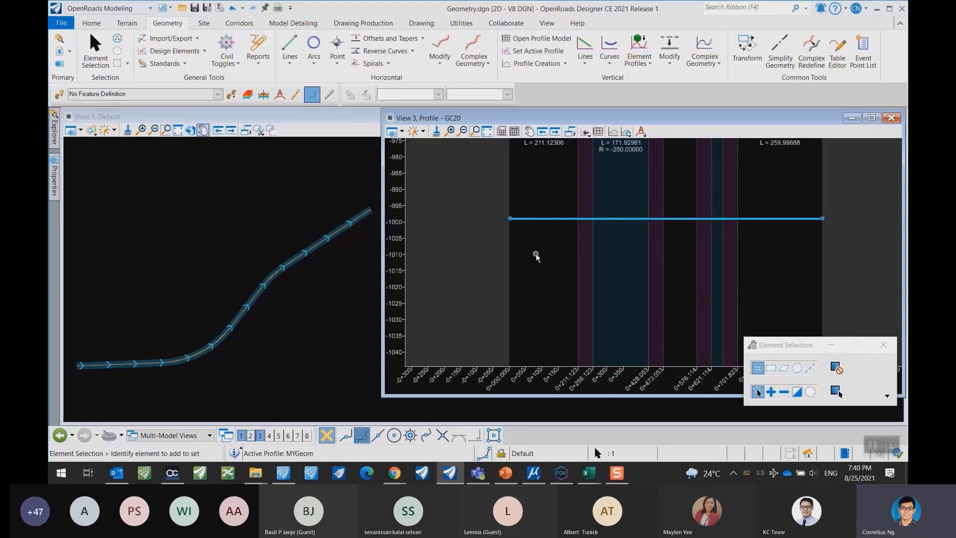
{"action": "key", "text": "Delete"}
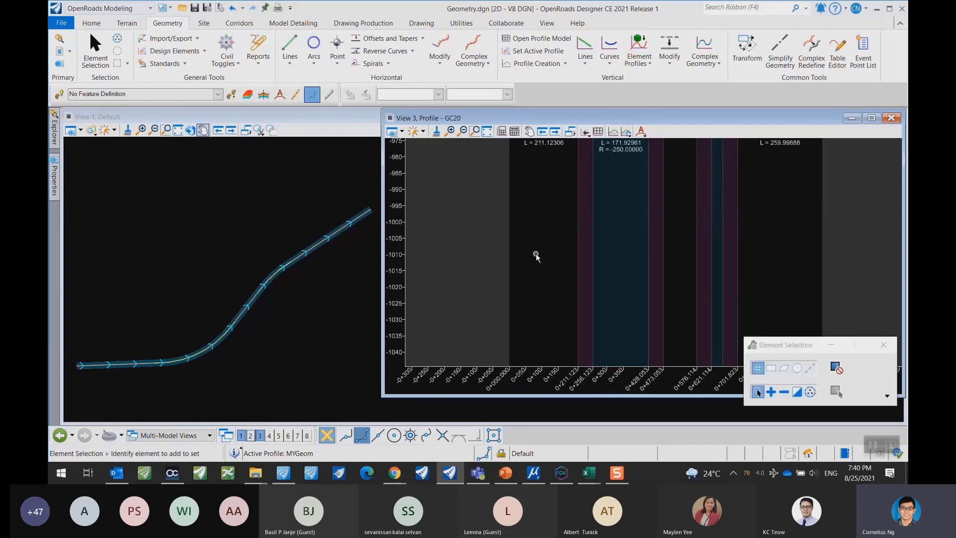
Bring the existing ground profile back into the profile view and move its window clear of the plan view's title bar.
{"action": "scroll", "coordinate": [552, 250], "scroll_direction": "down", "scroll_amount": 10}
{"action": "middle_click_drag", "start_coordinate": [570, 181], "coordinate": [629, 241]}
{"action": "scroll", "coordinate": [567, 230], "scroll_direction": "up", "scroll_amount": 8}
{"action": "scroll", "coordinate": [563, 250], "scroll_direction": "up", "scroll_amount": 2}
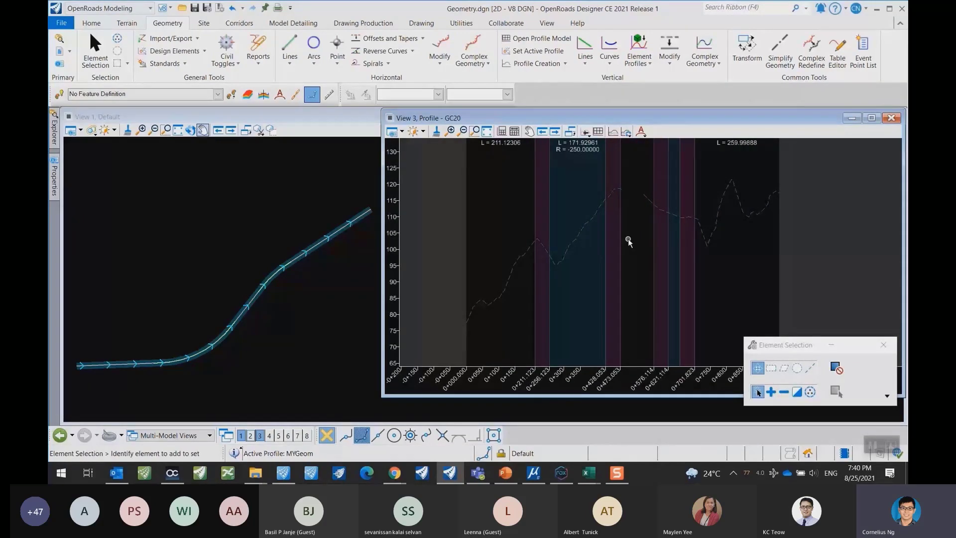
{"action": "left_click_drag", "start_coordinate": [509, 120], "coordinate": [512, 134]}
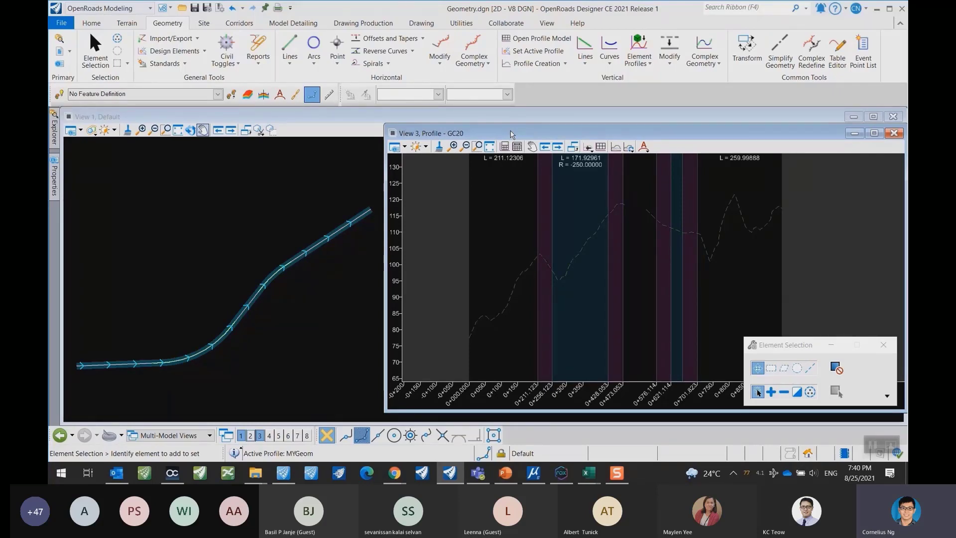
{"action": "left_click_drag", "start_coordinate": [513, 134], "coordinate": [514, 138]}
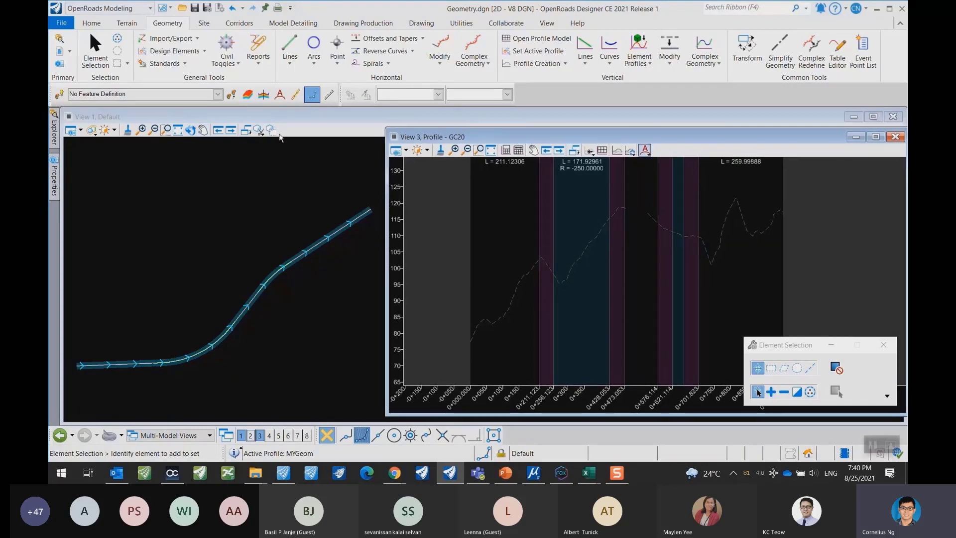
Clear the alignment highlight in plan, then undock and close the Design Standards Toolbar.
{"action": "left_click", "coordinate": [273, 188]}
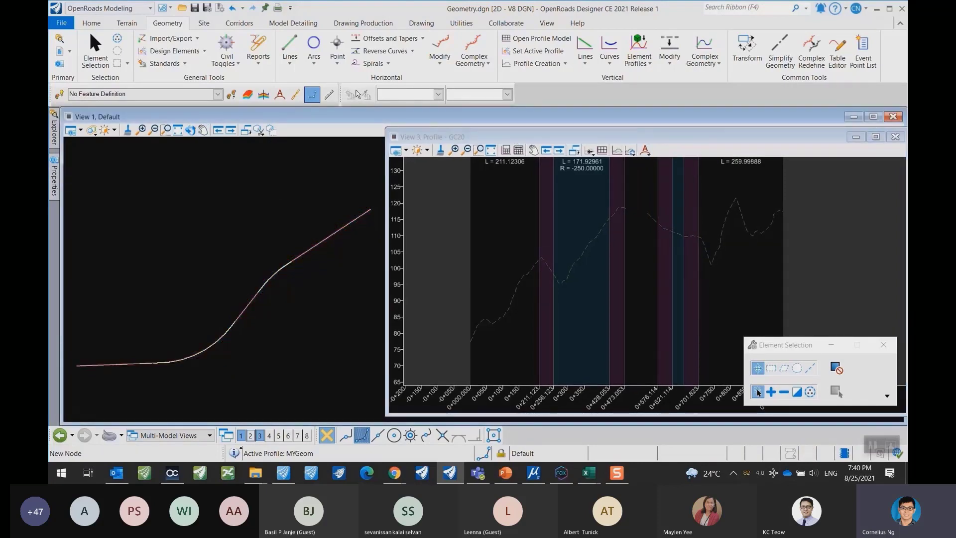
{"action": "left_click_drag", "start_coordinate": [339, 96], "coordinate": [224, 206]}
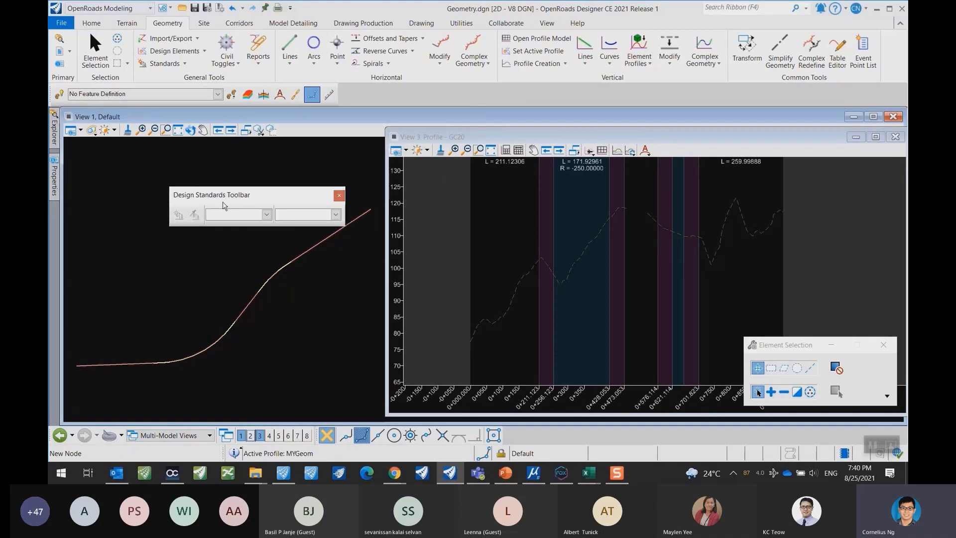
{"action": "left_click", "coordinate": [339, 196]}
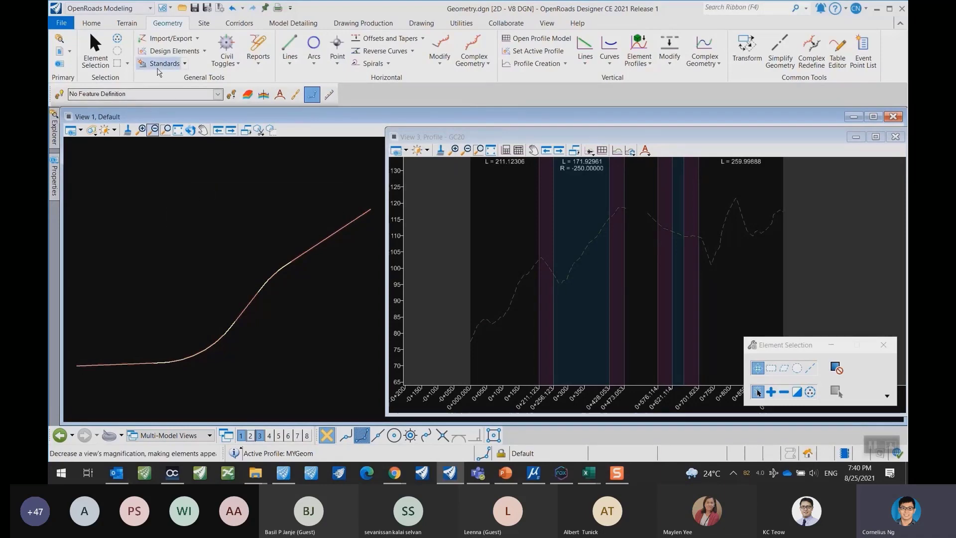
Reopen the Design Standards Toolbar and dock it beside the feature definition toolbar.
{"action": "left_click", "coordinate": [186, 64]}
{"action": "left_click", "coordinate": [186, 64]}
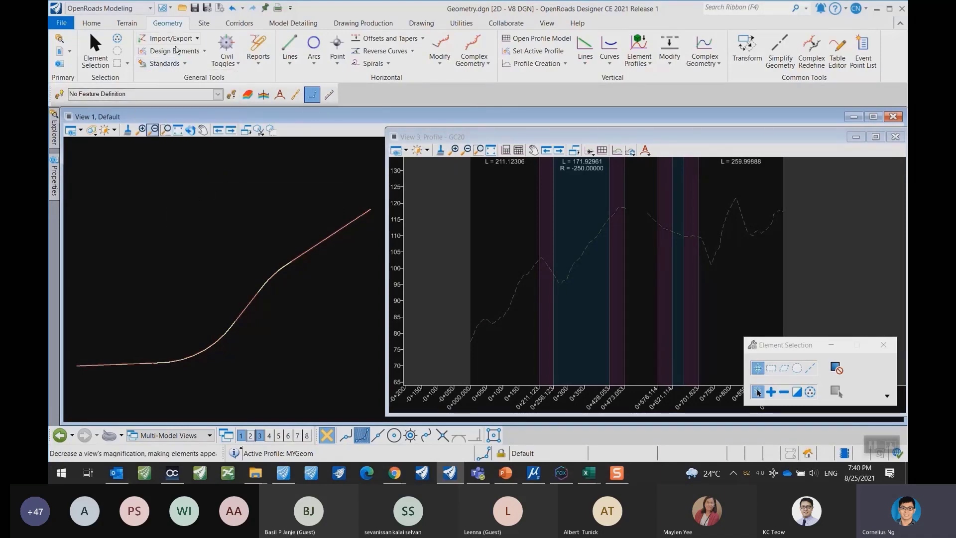
{"action": "left_click", "coordinate": [186, 64]}
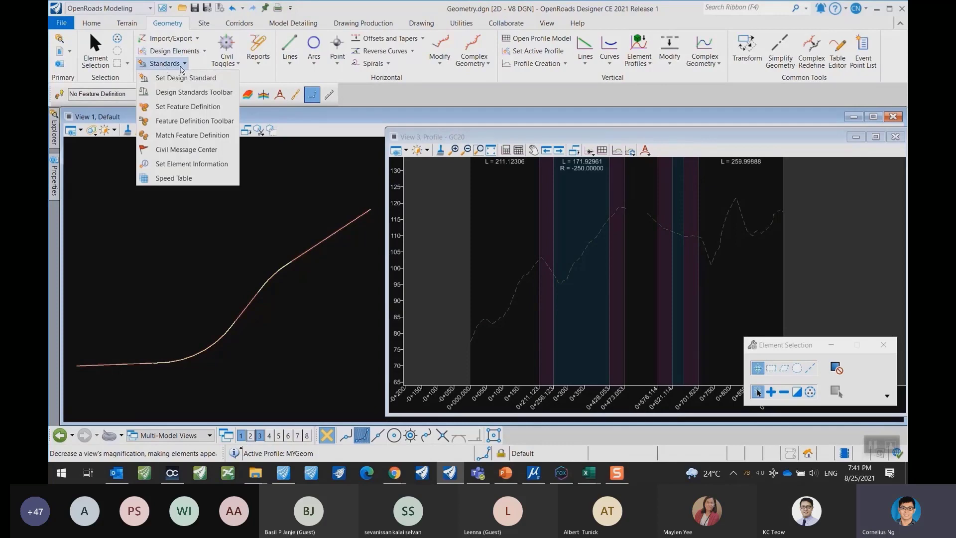
{"action": "left_click", "coordinate": [198, 93]}
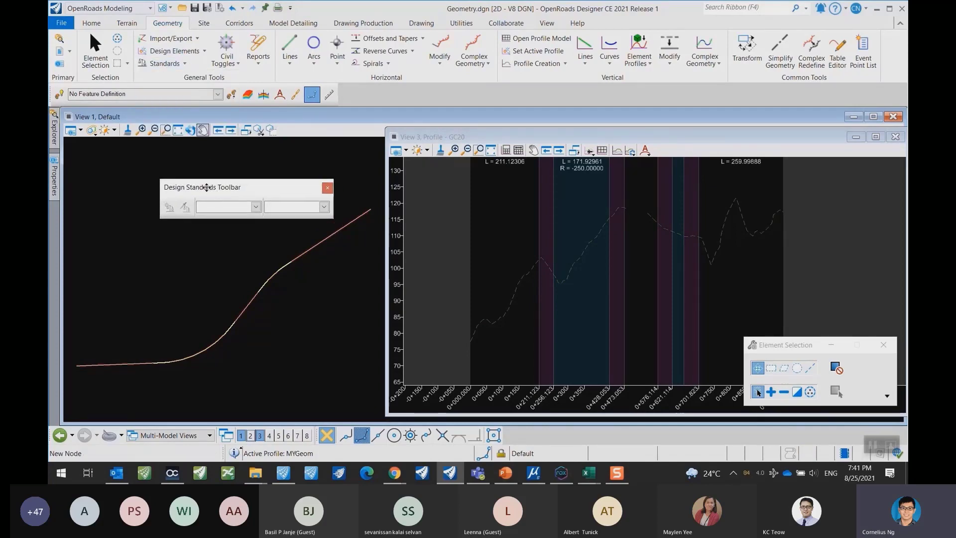
{"action": "left_click_drag", "start_coordinate": [208, 188], "coordinate": [390, 96]}
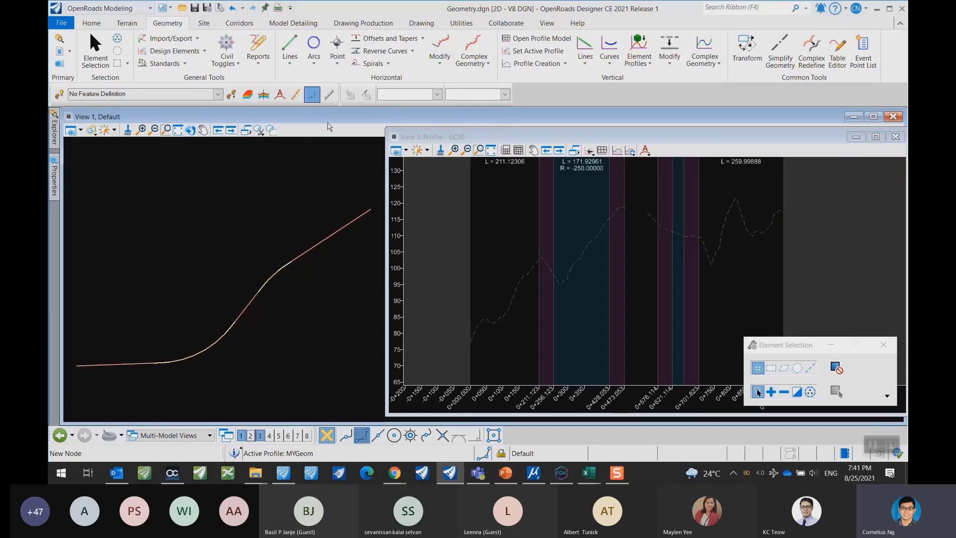
Choose the Kerajaan Malaysia ATJ8/86 2015 design standard for Rural Areas e=8%, R4, 70km/h, and make it active.
{"action": "left_click", "coordinate": [441, 95]}
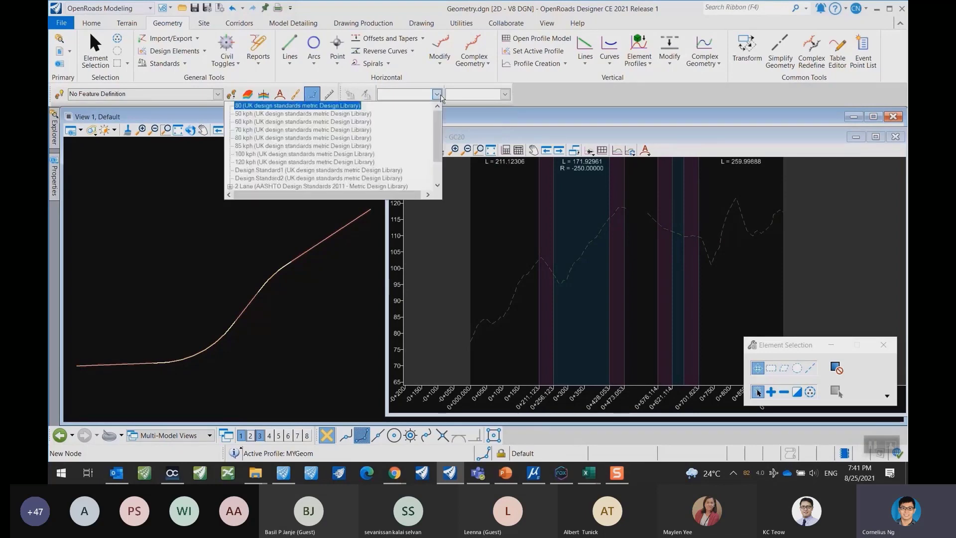
{"action": "scroll", "coordinate": [302, 125], "scroll_direction": "down", "scroll_amount": 2}
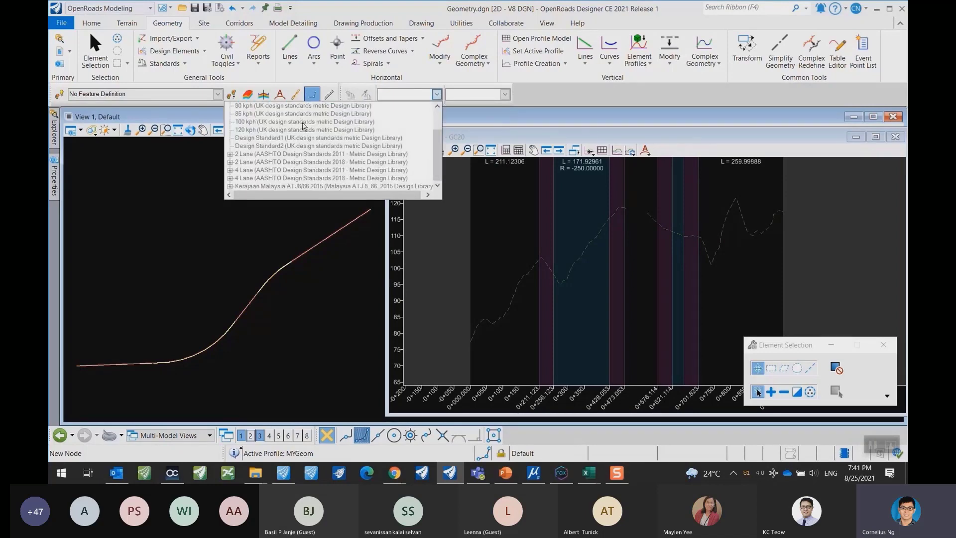
{"action": "left_click", "coordinate": [230, 187]}
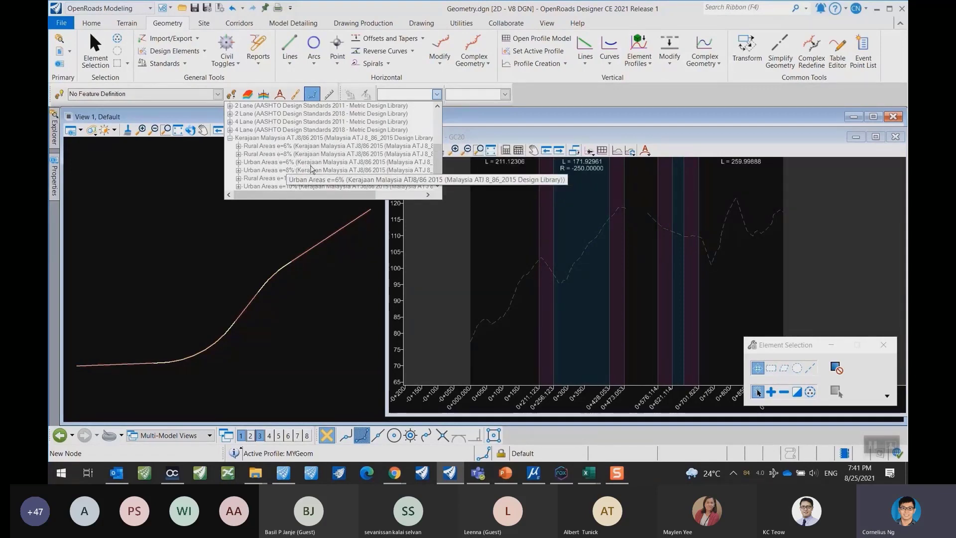
{"action": "left_click", "coordinate": [239, 154]}
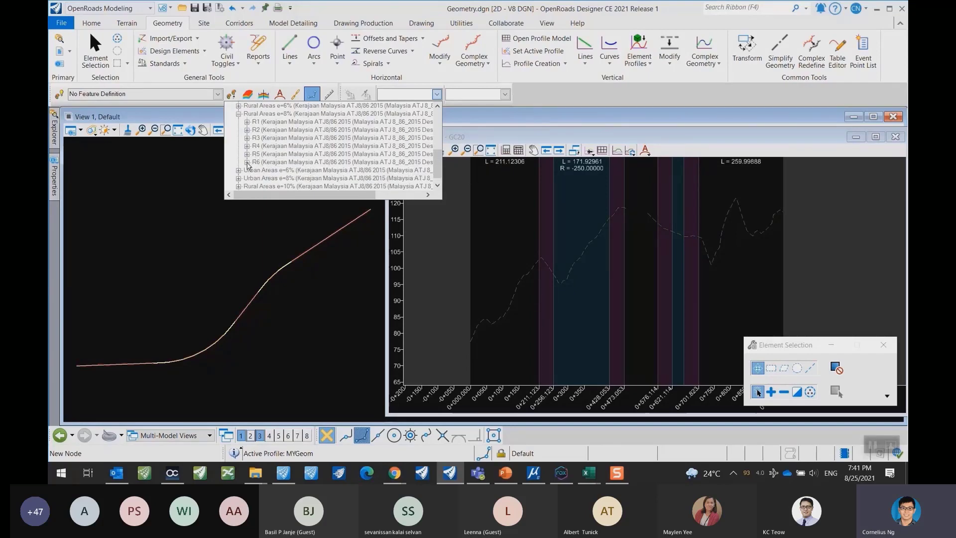
{"action": "double_click", "coordinate": [283, 162]}
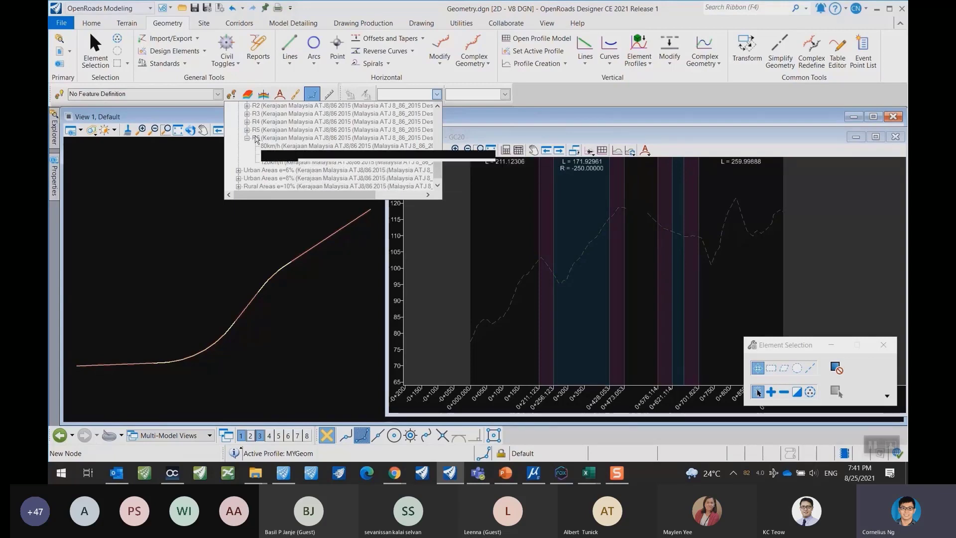
{"action": "left_click", "coordinate": [247, 106]}
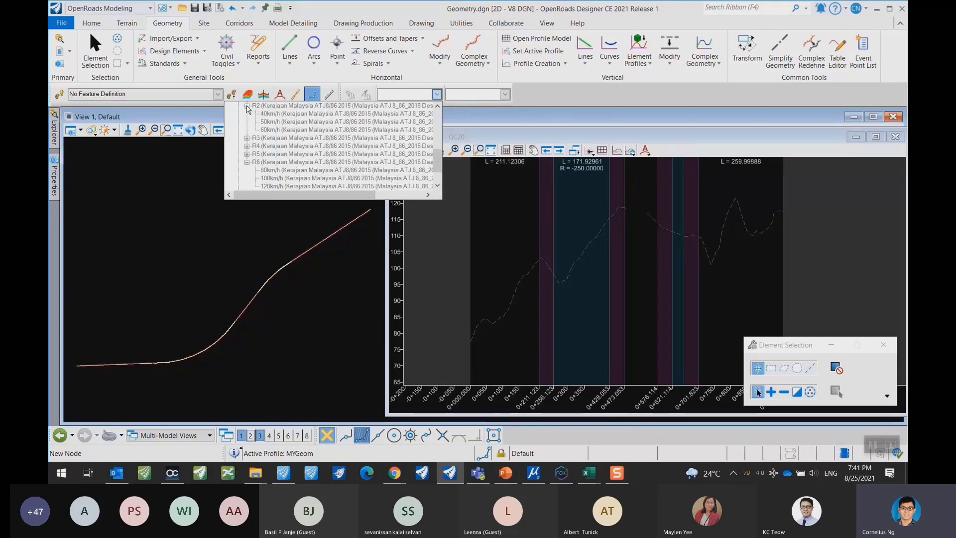
{"action": "scroll", "coordinate": [255, 141], "scroll_direction": "up", "scroll_amount": 1}
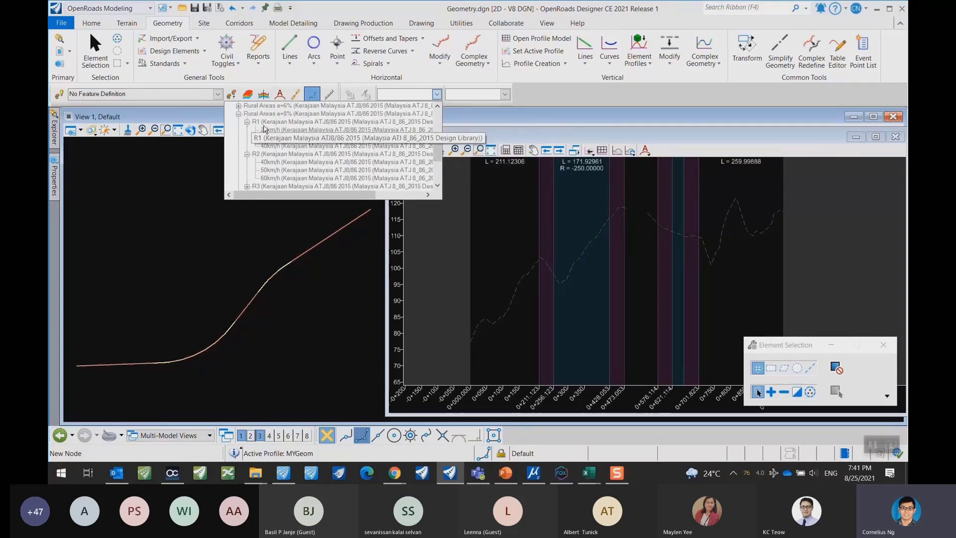
{"action": "left_click", "coordinate": [247, 130]}
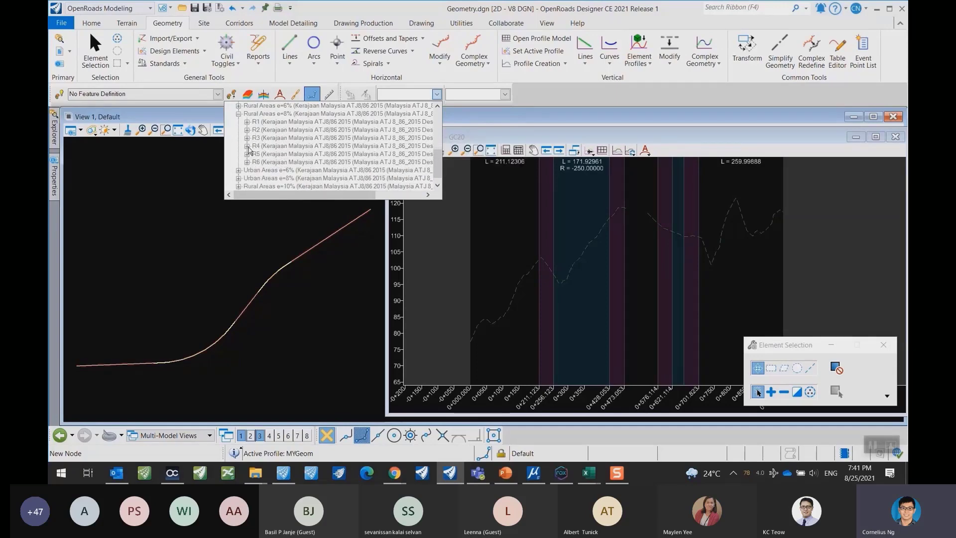
{"action": "left_click", "coordinate": [248, 146]}
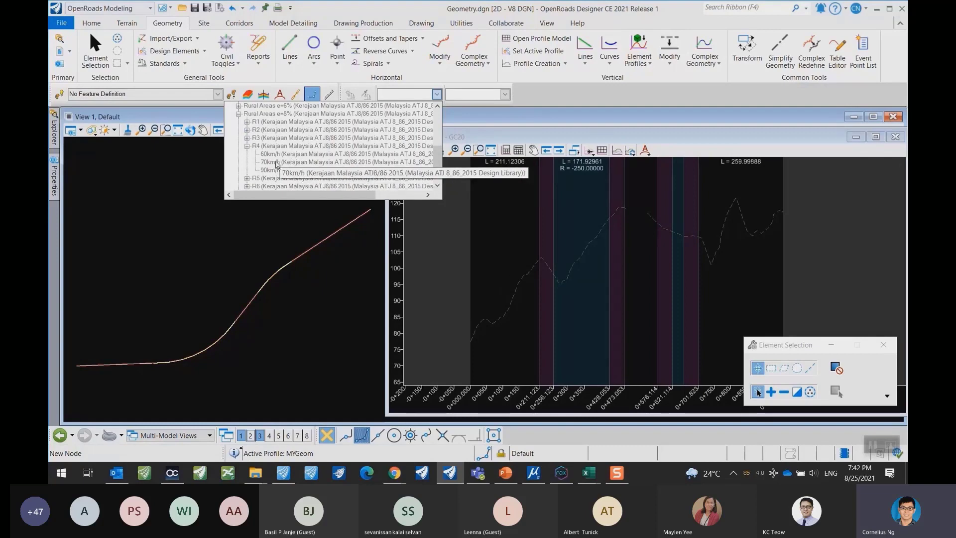
{"action": "left_click", "coordinate": [277, 163]}
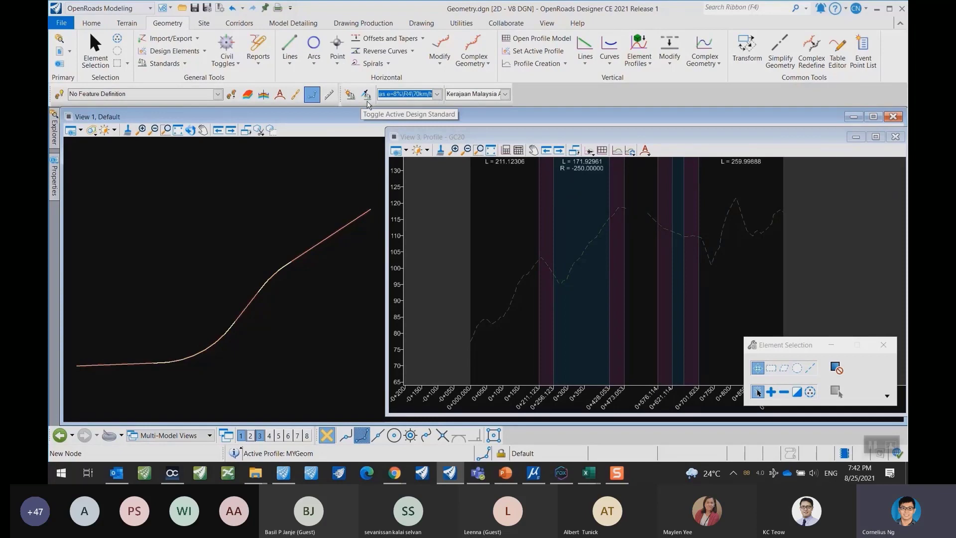
{"action": "left_click", "coordinate": [368, 98]}
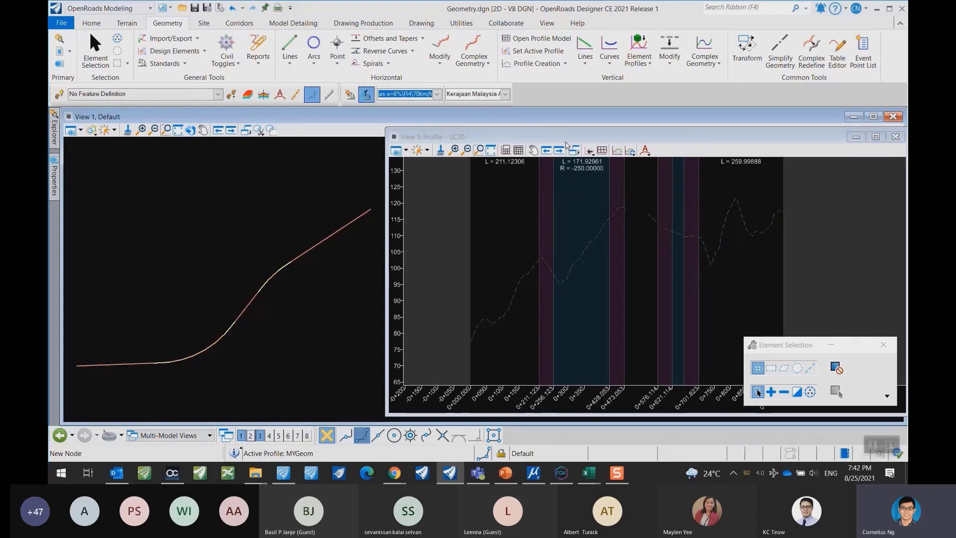
Start a Profile Complex By PI in the GC20 profile view and switch the design standard to R4 90km/h.
{"action": "left_click", "coordinate": [711, 65]}
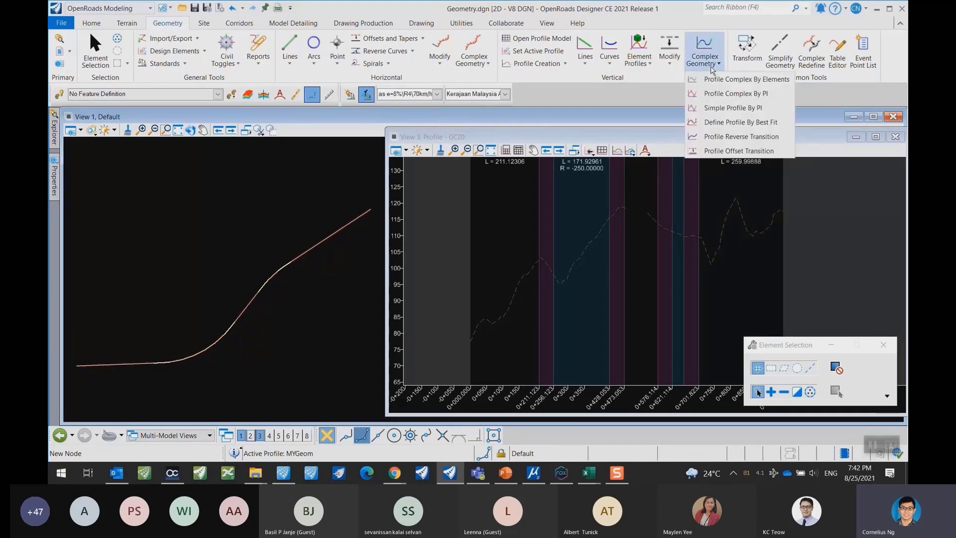
{"action": "left_click", "coordinate": [736, 95]}
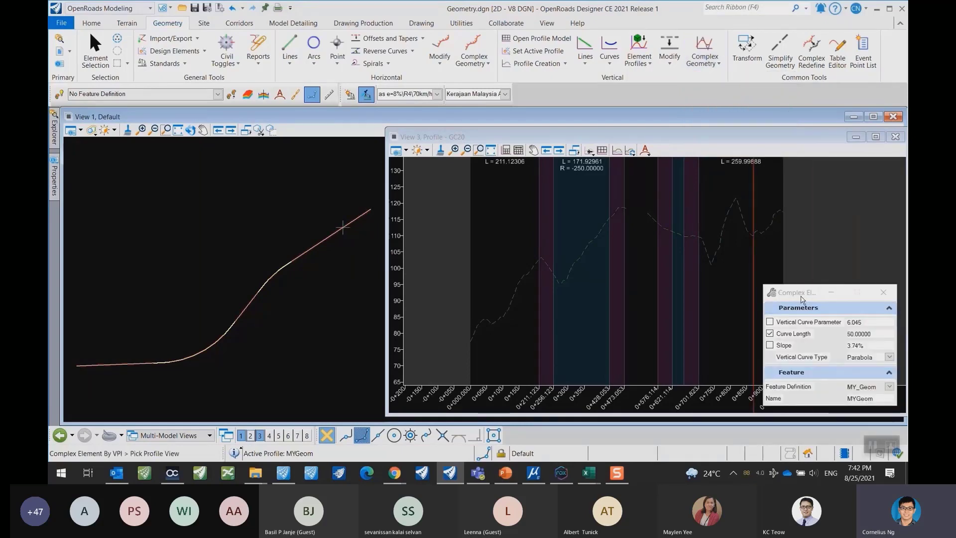
{"action": "left_click_drag", "start_coordinate": [800, 299], "coordinate": [216, 172]}
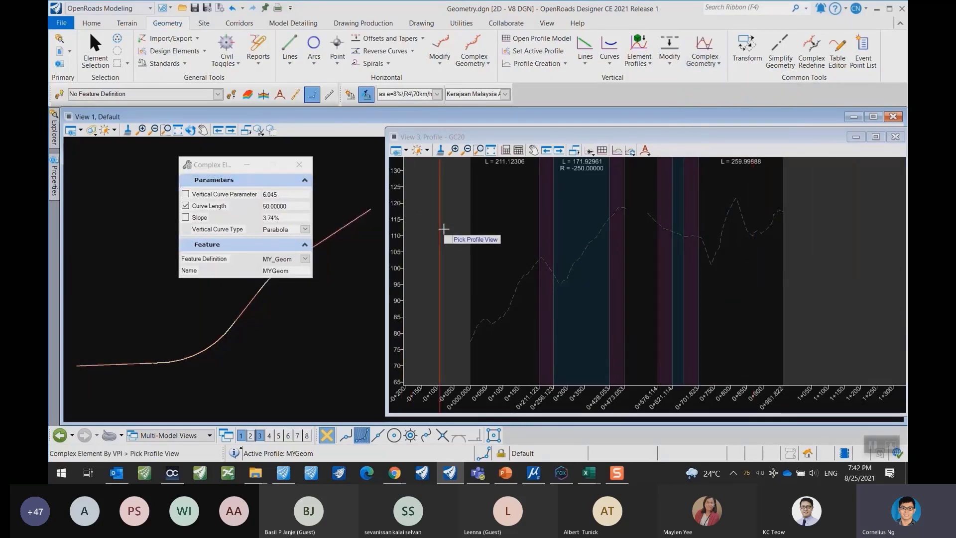
{"action": "middle_click_drag", "start_coordinate": [444, 239], "coordinate": [461, 253]}
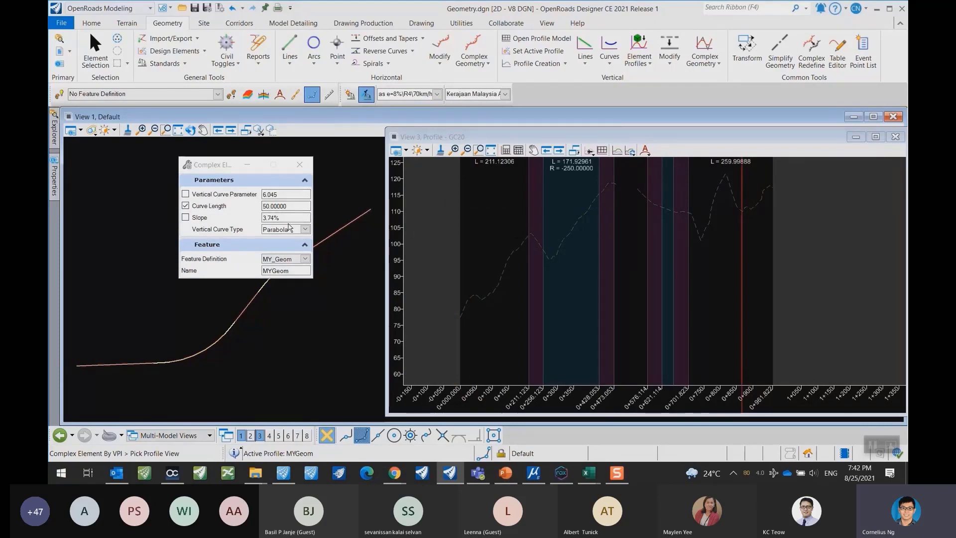
{"action": "left_click", "coordinate": [437, 94]}
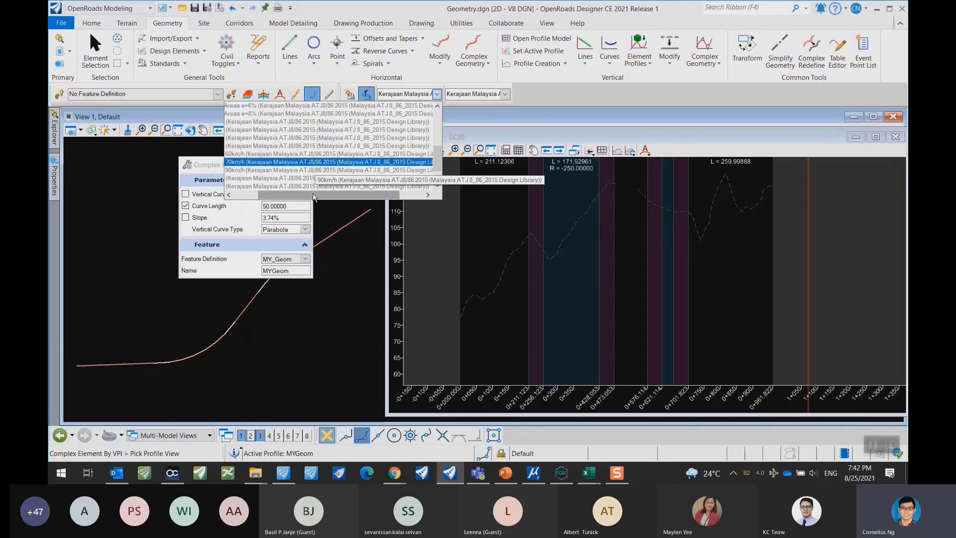
{"action": "left_click_drag", "start_coordinate": [314, 197], "coordinate": [309, 197]}
{"action": "left_click", "coordinate": [328, 199]}
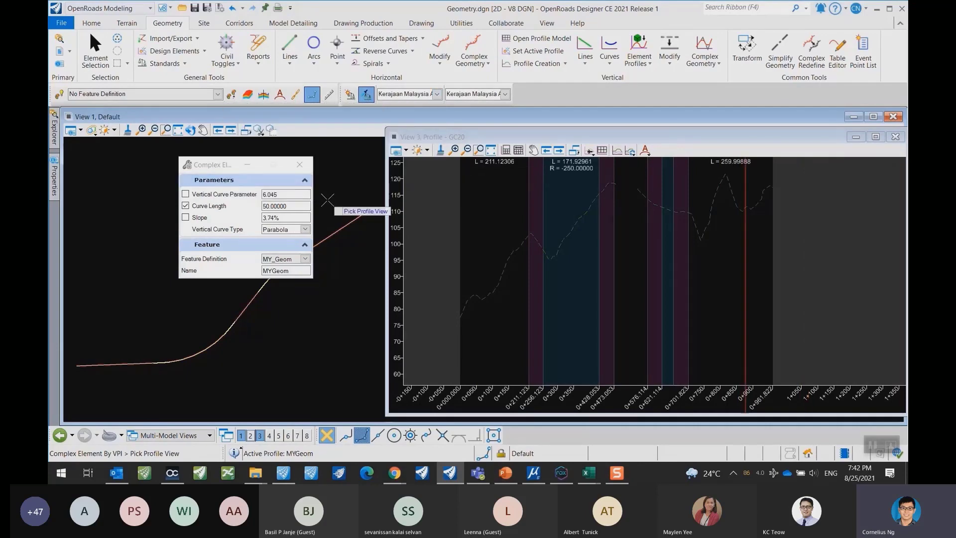
{"action": "left_click", "coordinate": [480, 200]}
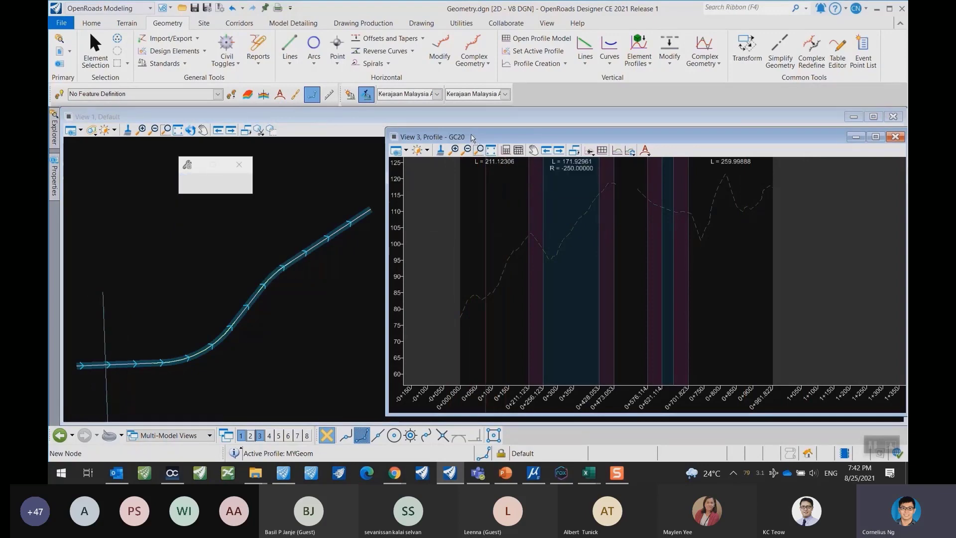
{"action": "left_click_drag", "start_coordinate": [471, 138], "coordinate": [466, 137]}
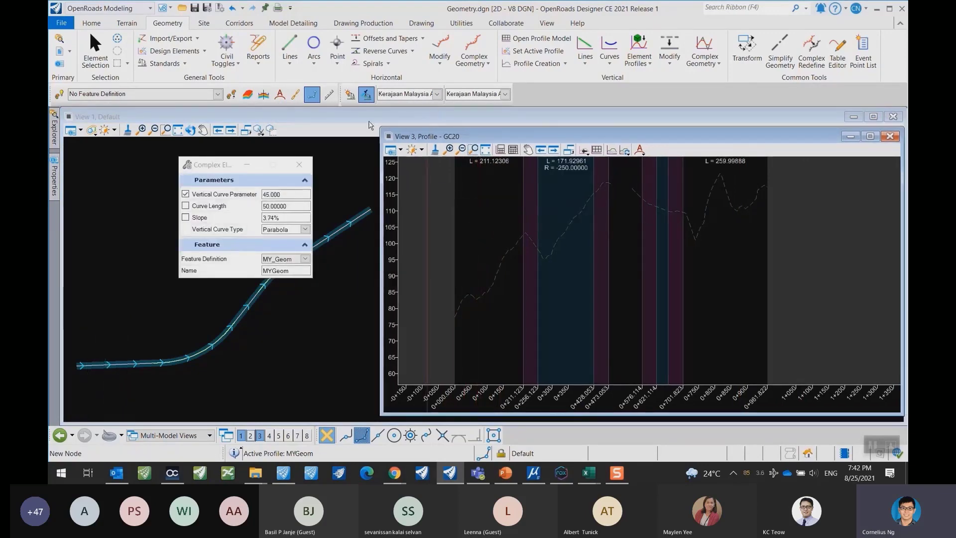
Change the design standard for the profile to R5 100km/h under Rural Areas e=8%.
{"action": "left_click", "coordinate": [437, 94]}
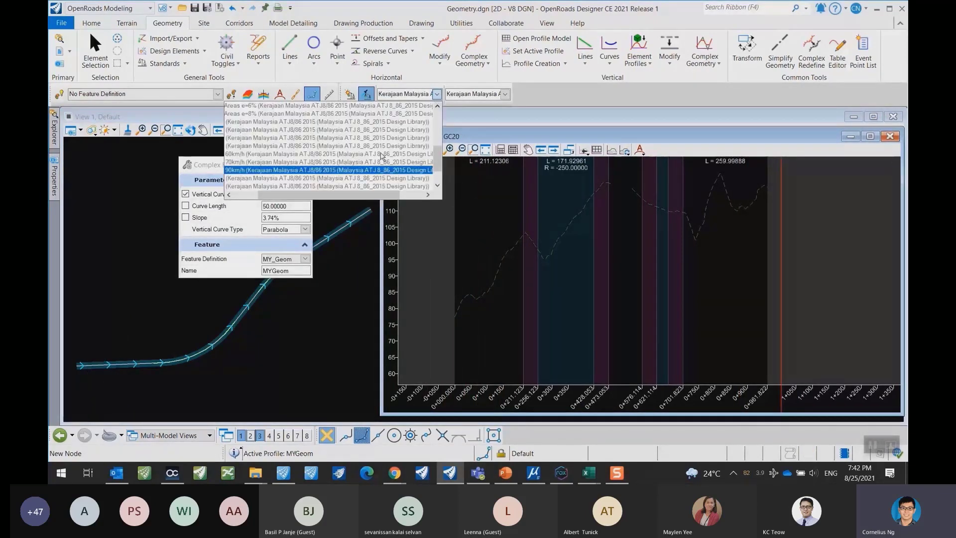
{"action": "left_click", "coordinate": [260, 161]}
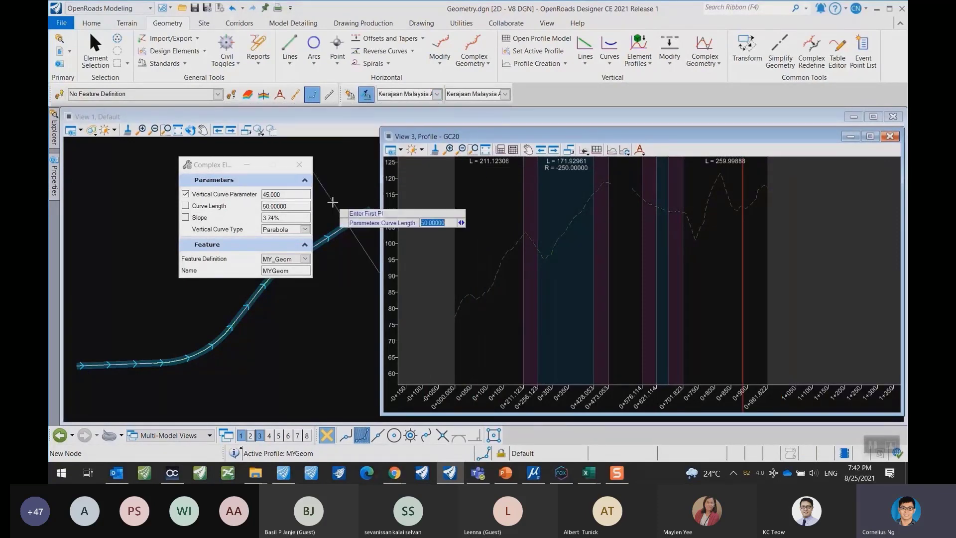
{"action": "left_click", "coordinate": [440, 95]}
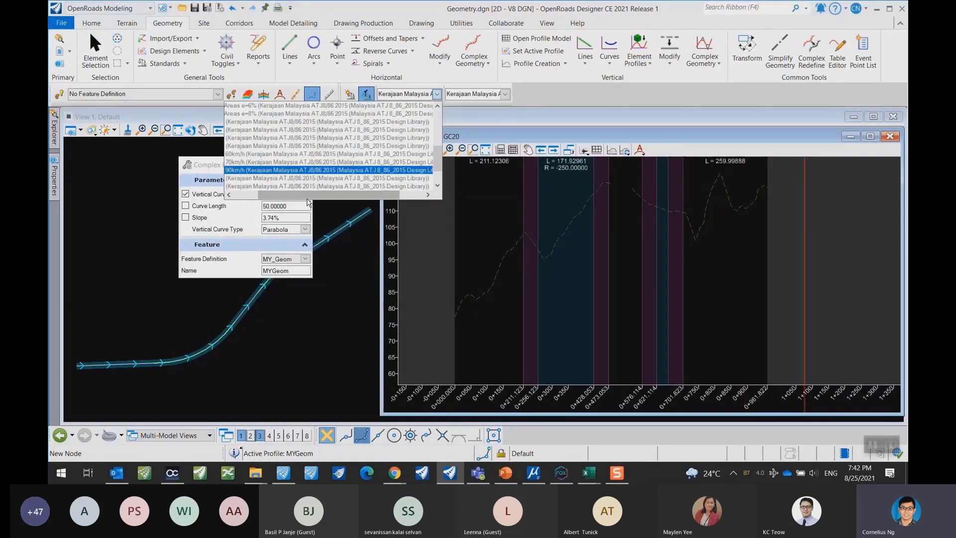
{"action": "left_click_drag", "start_coordinate": [310, 195], "coordinate": [279, 194]}
{"action": "left_click", "coordinate": [247, 178]}
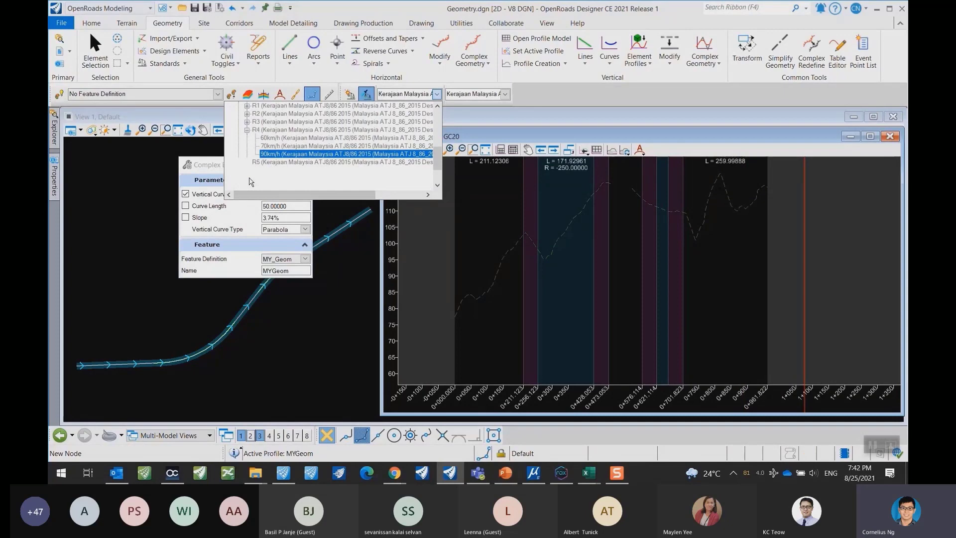
{"action": "scroll", "coordinate": [282, 167], "scroll_direction": "down", "scroll_amount": 1}
{"action": "left_click", "coordinate": [277, 165]}
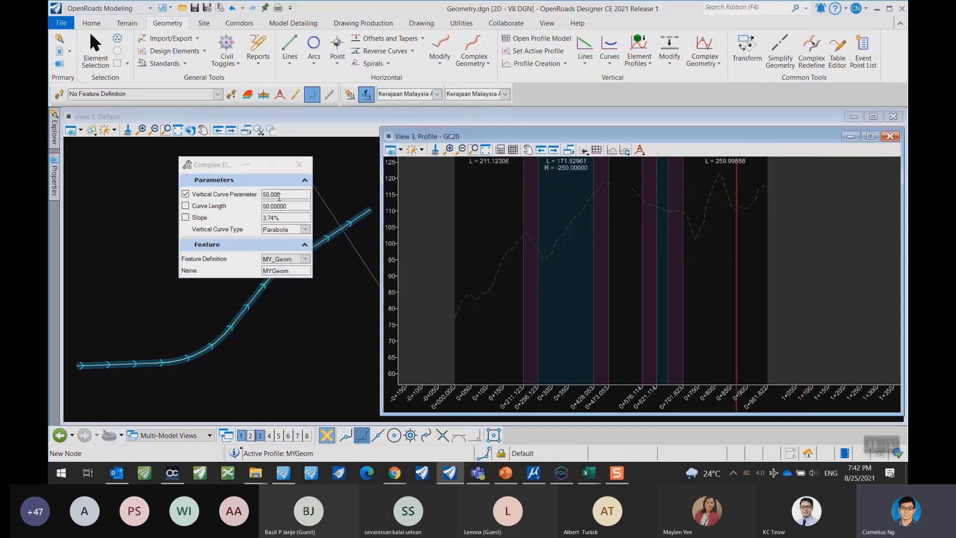
Change the design standard for the profile to R2 40km/h under Rural Areas e=8%.
{"action": "left_click", "coordinate": [437, 94]}
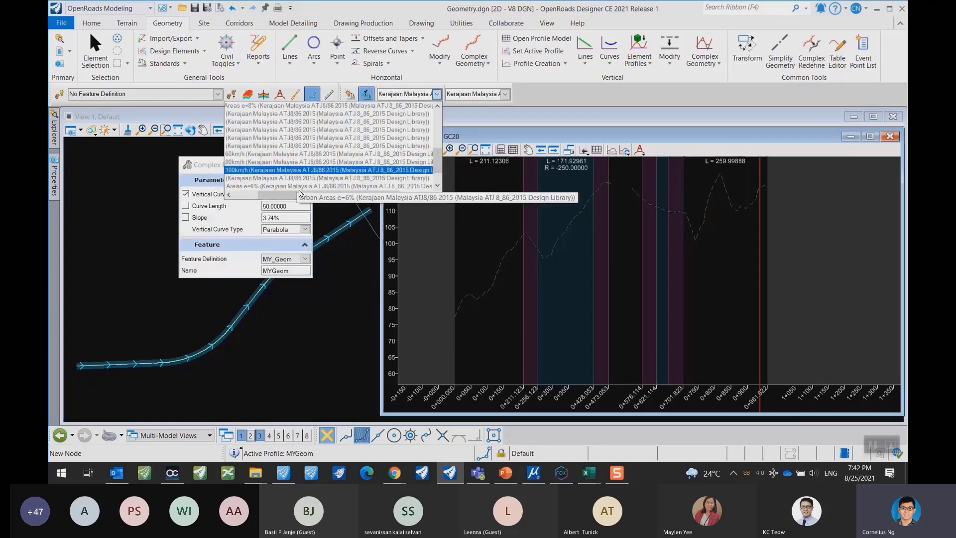
{"action": "left_click_drag", "start_coordinate": [282, 194], "coordinate": [265, 195]}
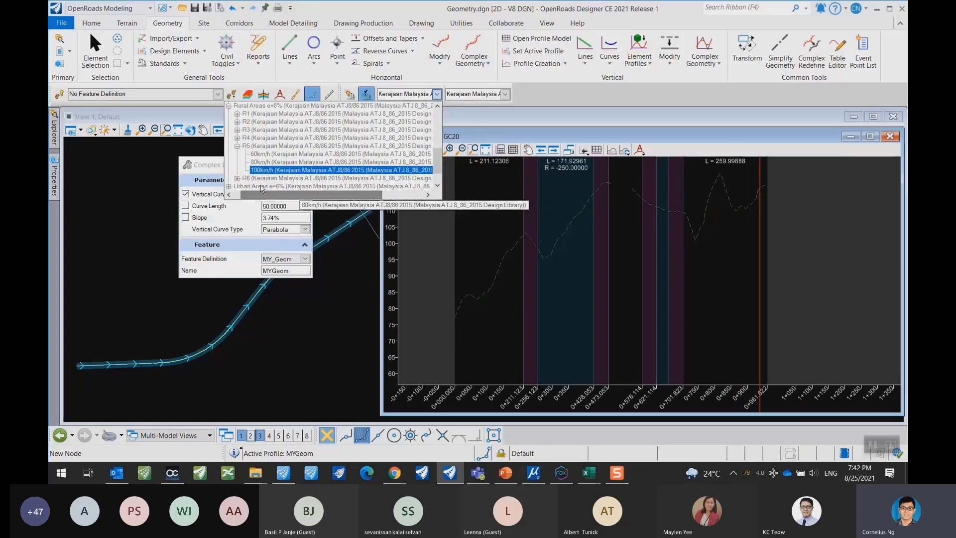
{"action": "left_click", "coordinate": [238, 122]}
{"action": "left_click", "coordinate": [254, 129]}
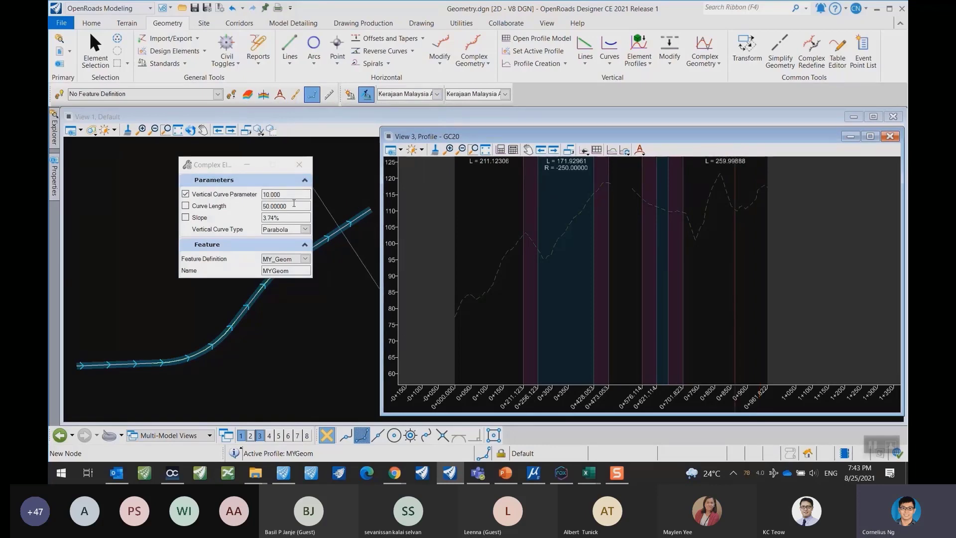
{"action": "left_click", "coordinate": [437, 94]}
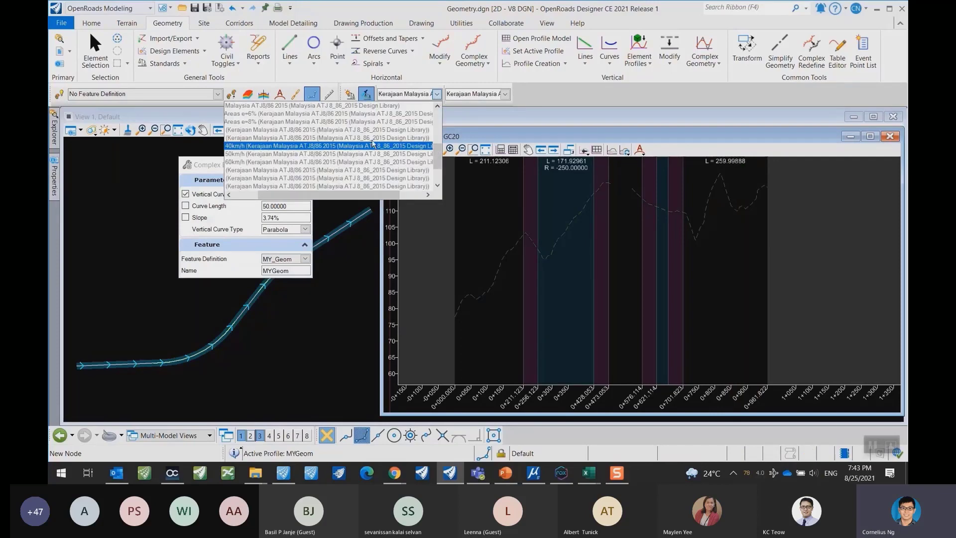
{"action": "left_click", "coordinate": [276, 155]}
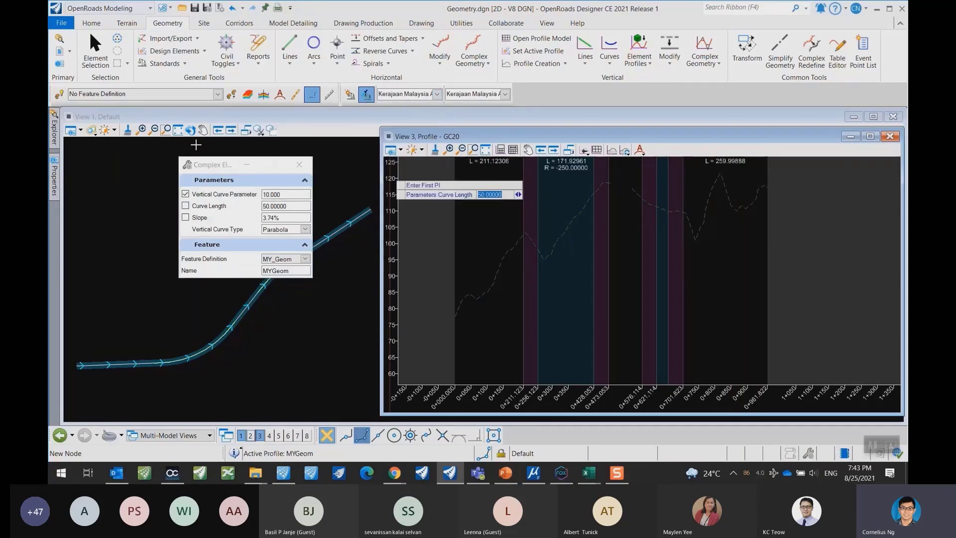
Leave the profile tool and start a horizontal Complex By PI in the plan view with the 40km/h design standard.
{"action": "left_click", "coordinate": [174, 117]}
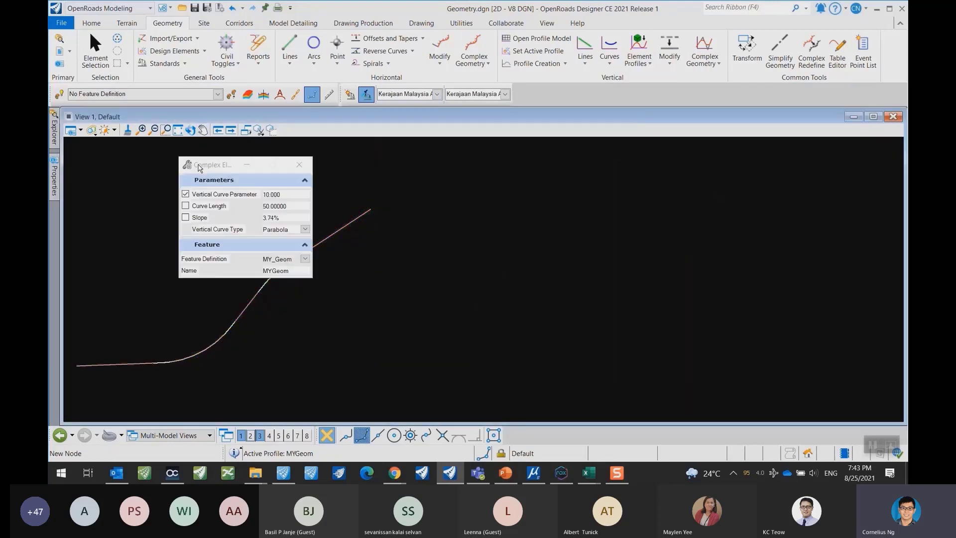
{"action": "left_click_drag", "start_coordinate": [198, 169], "coordinate": [552, 198]}
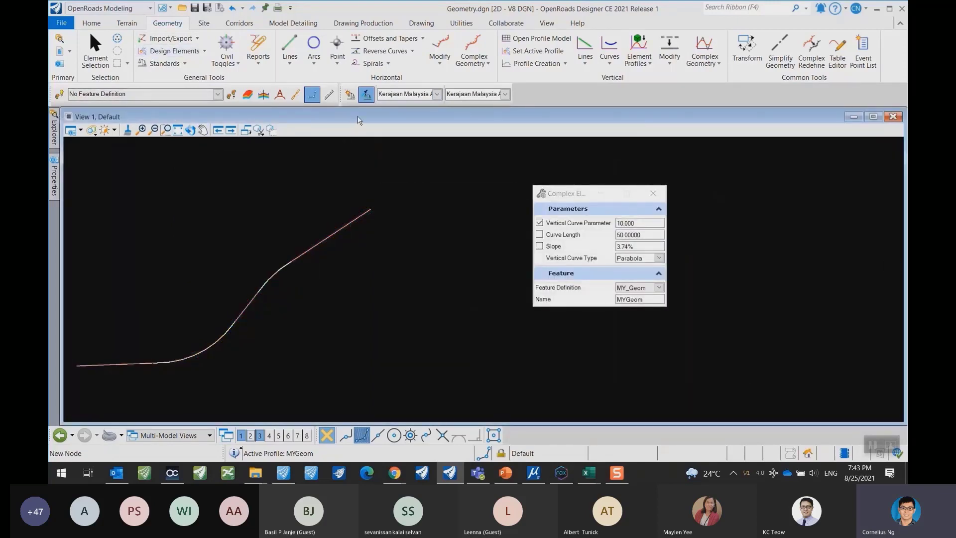
{"action": "left_click", "coordinate": [473, 60]}
{"action": "left_click", "coordinate": [491, 94]}
{"action": "right_click", "coordinate": [400, 230]}
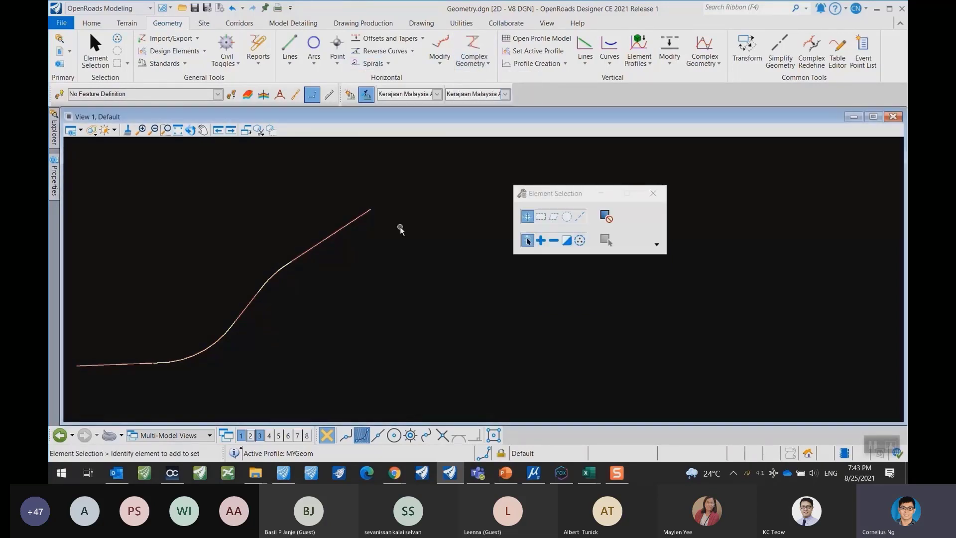
{"action": "left_click", "coordinate": [473, 60]}
{"action": "left_click", "coordinate": [491, 95]}
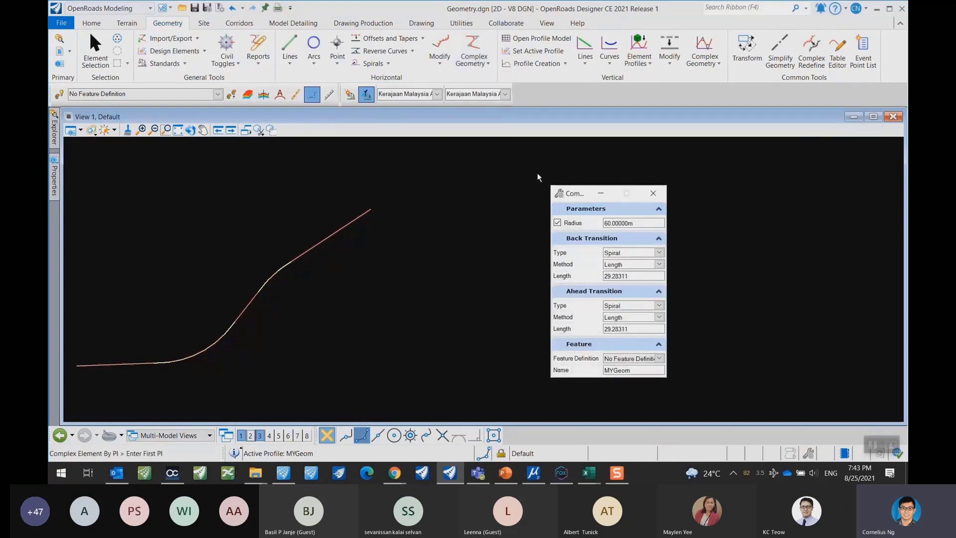
{"action": "left_click", "coordinate": [437, 94]}
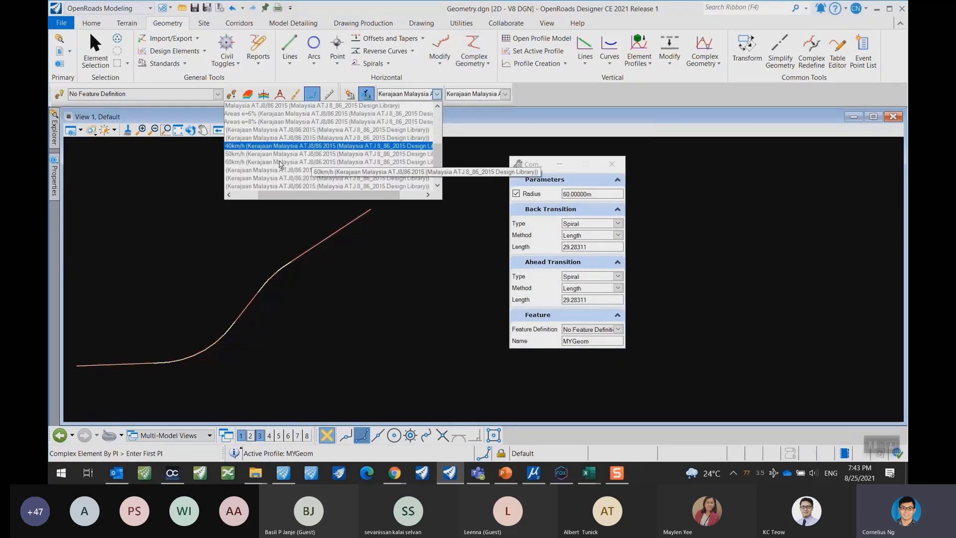
{"action": "left_click", "coordinate": [309, 148]}
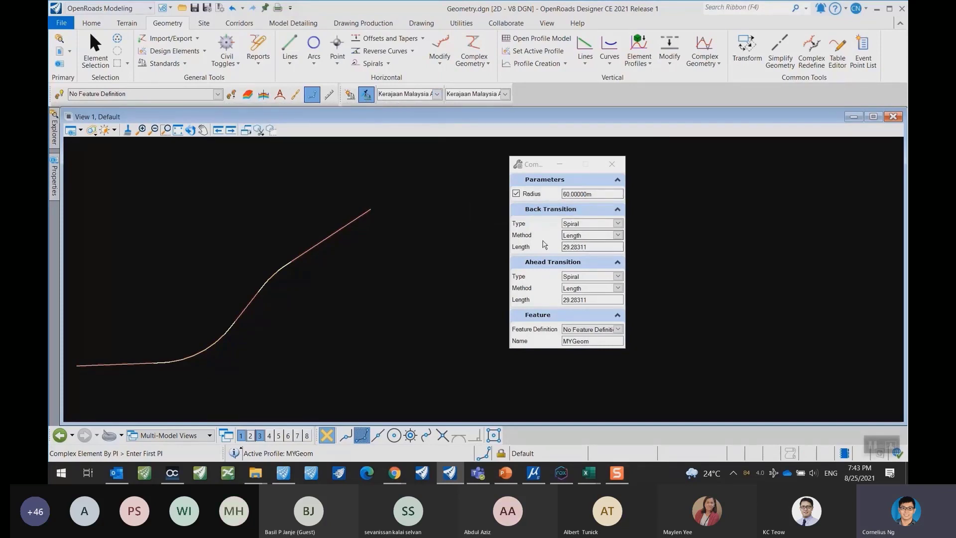
Change the design standard for the horizontal complex element to R6 120km/h under Rural Areas e=8% and close its parameter dialog.
{"action": "left_click", "coordinate": [436, 94]}
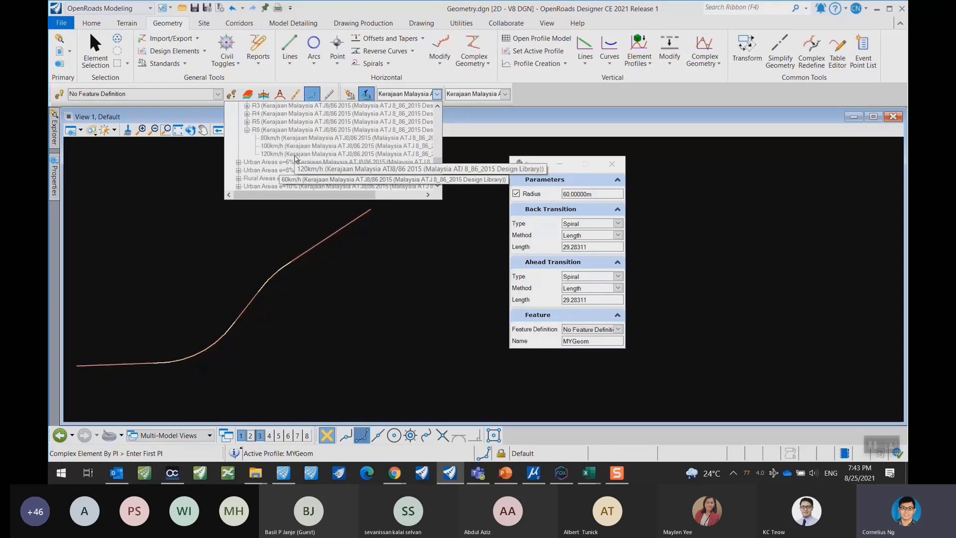
{"action": "left_click", "coordinate": [297, 163]}
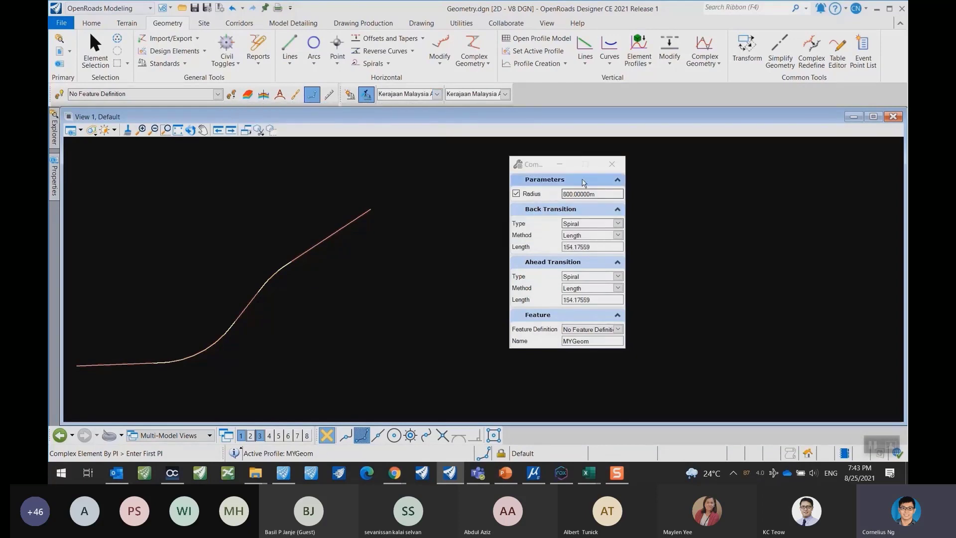
{"action": "type", "text": "800"}
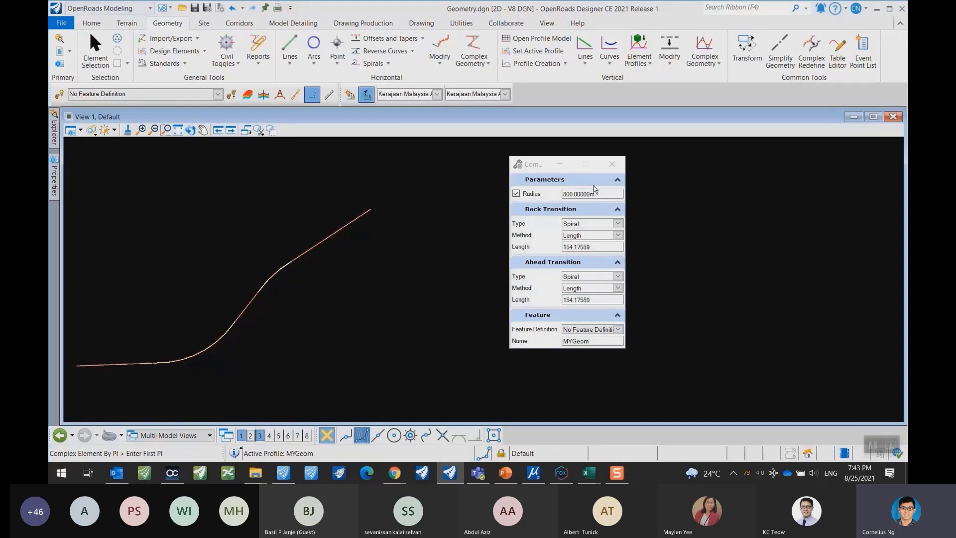
{"action": "left_click", "coordinate": [611, 164]}
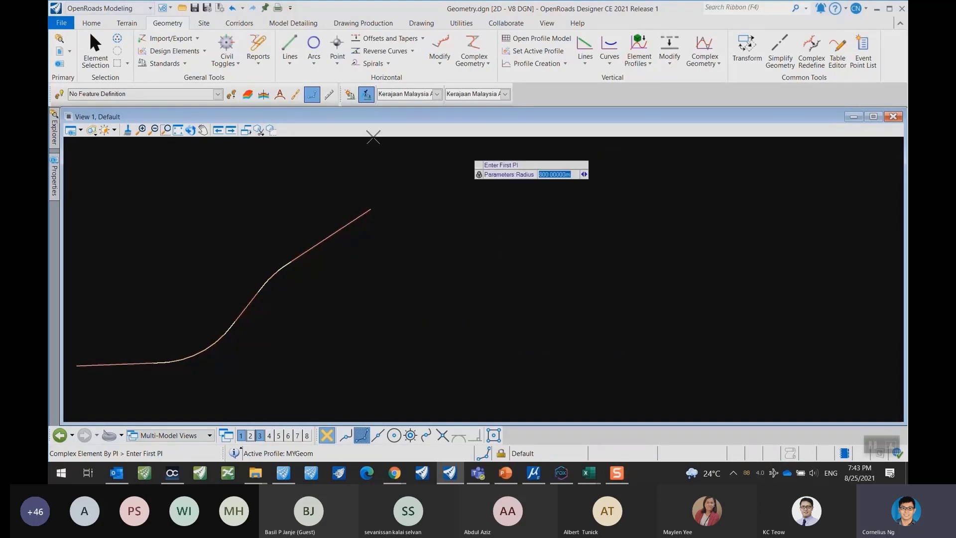
Start a Profile Complex By PI in the GC20 profile and draw the first grade from 0+000, about 151 m long at about 12.19%.
{"action": "left_click", "coordinate": [259, 436]}
{"action": "left_click_drag", "start_coordinate": [515, 170], "coordinate": [183, 178]}
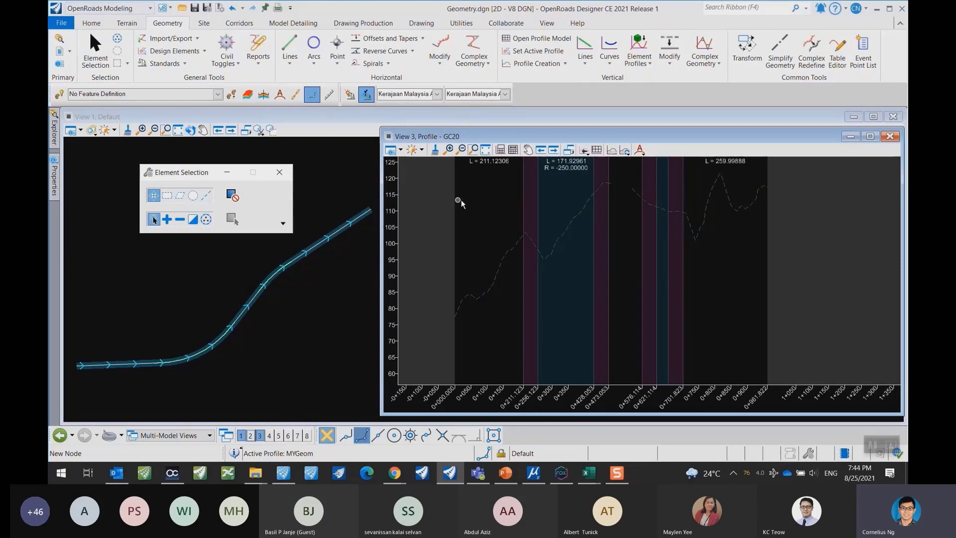
{"action": "left_click", "coordinate": [718, 63]}
{"action": "left_click", "coordinate": [737, 94]}
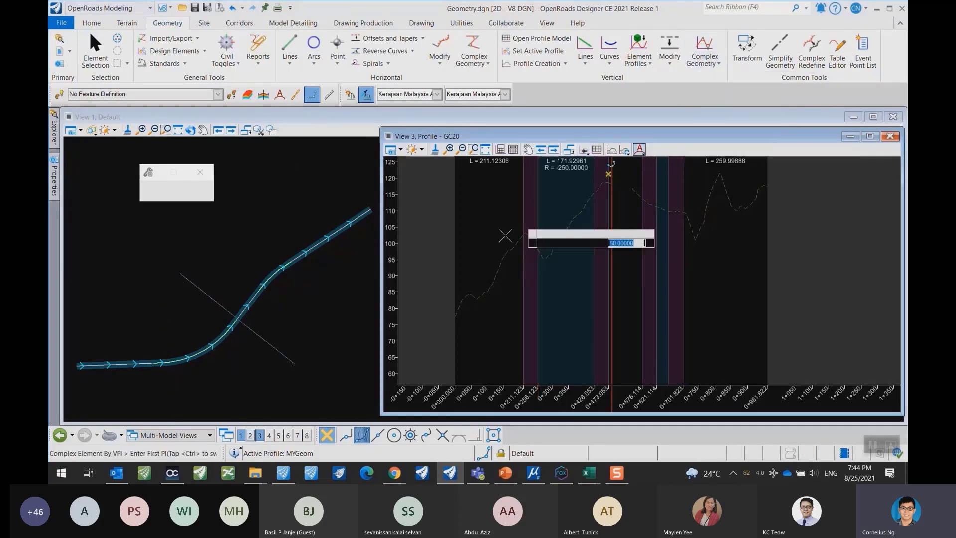
{"action": "left_click", "coordinate": [520, 263]}
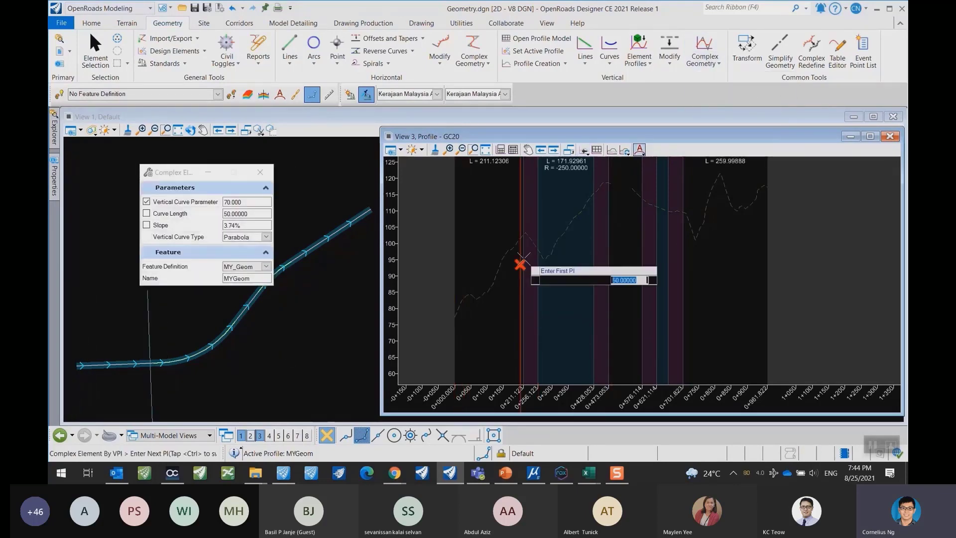
{"action": "left_click", "coordinate": [455, 316]}
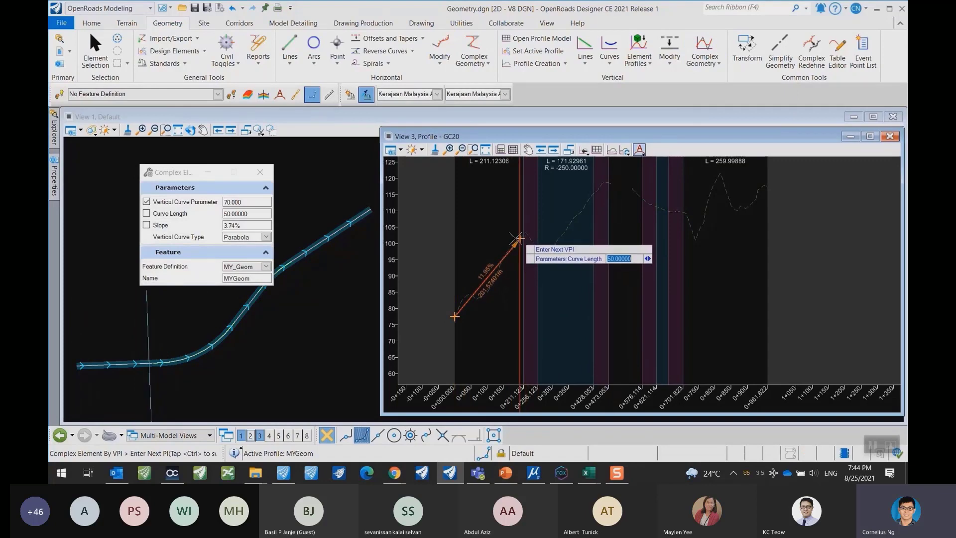
{"action": "left_click", "coordinate": [505, 256]}
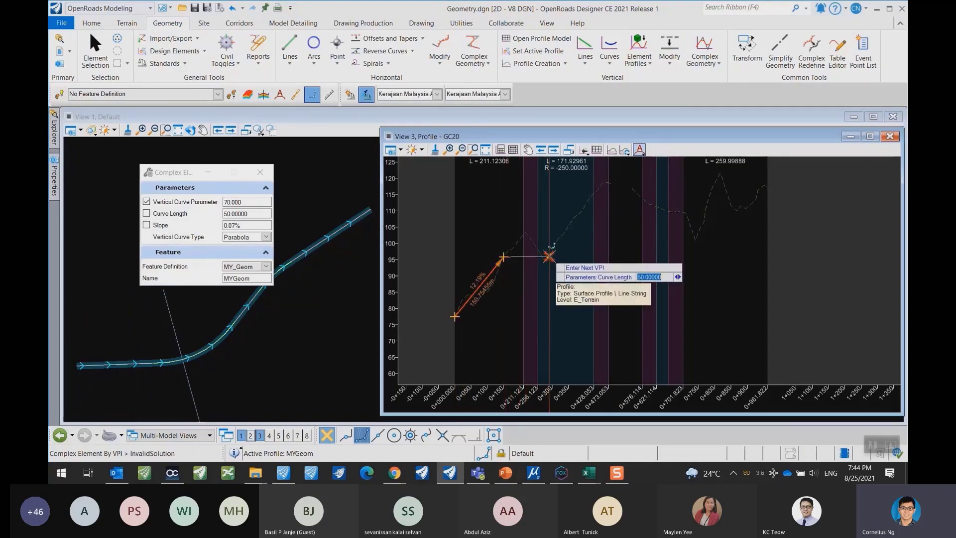
{"action": "middle_click_drag", "start_coordinate": [577, 214], "coordinate": [551, 252]}
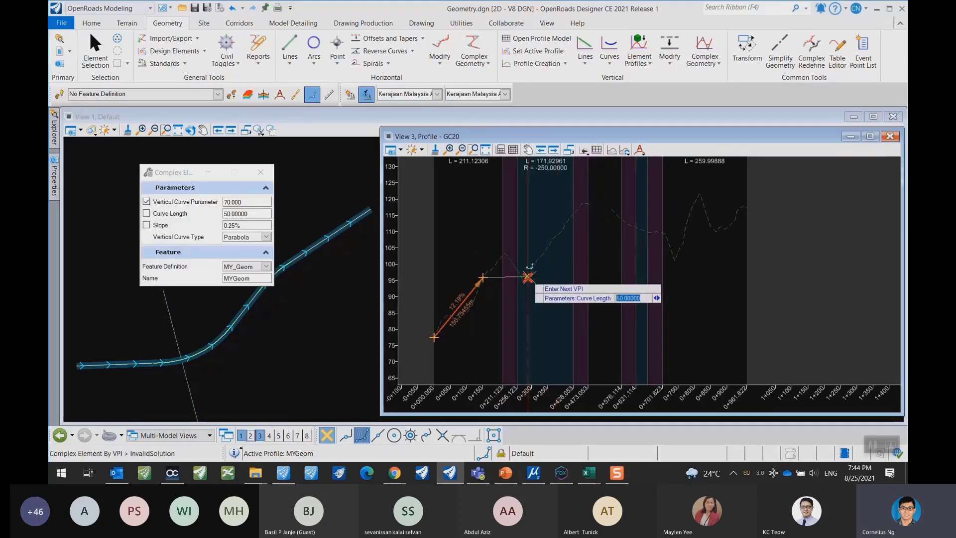
{"action": "scroll", "coordinate": [529, 276], "scroll_direction": "up", "scroll_amount": 3}
{"action": "middle_click_drag", "start_coordinate": [530, 276], "coordinate": [587, 262]}
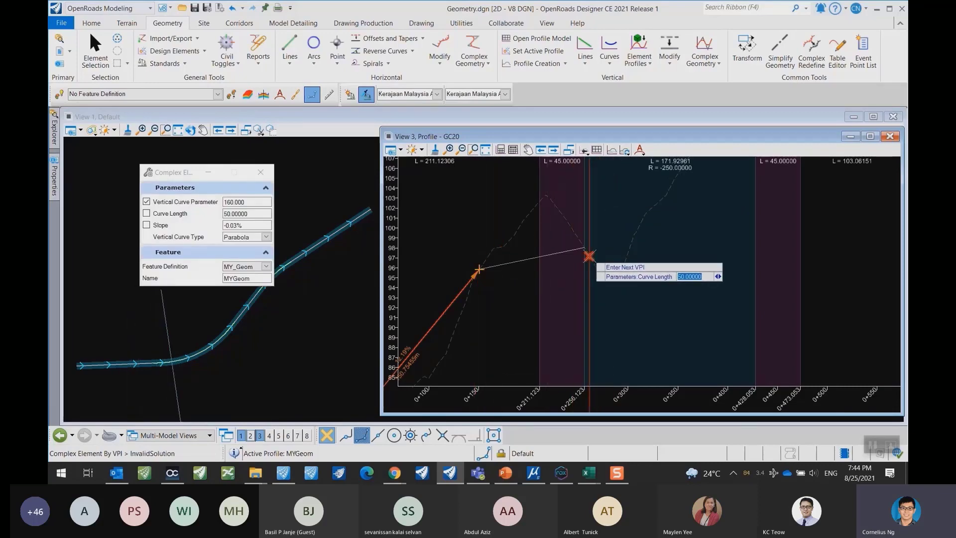
{"action": "scroll", "coordinate": [648, 273], "scroll_direction": "down", "scroll_amount": 2}
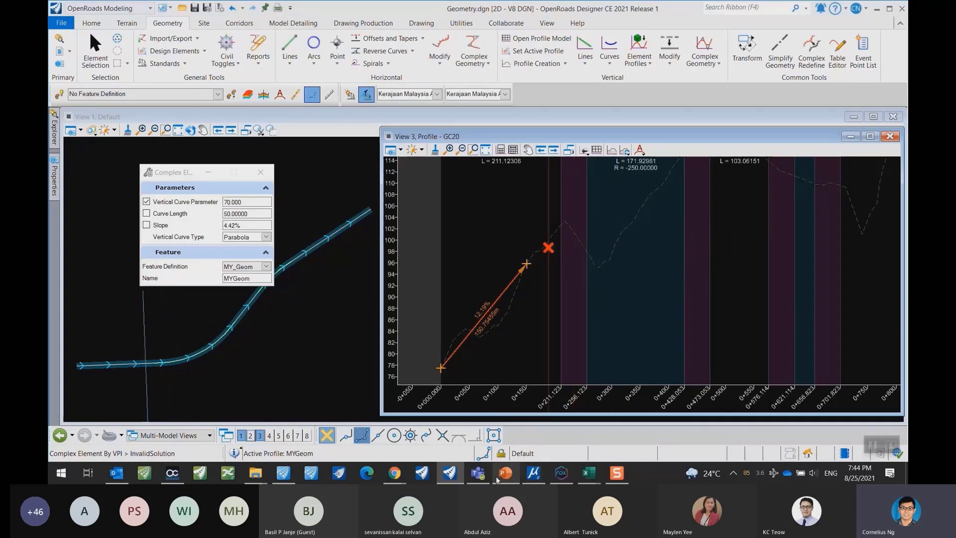
Change the design standard for the profile being drawn to R2 40km/h under Rural Areas e=8%.
{"action": "left_click", "coordinate": [438, 95]}
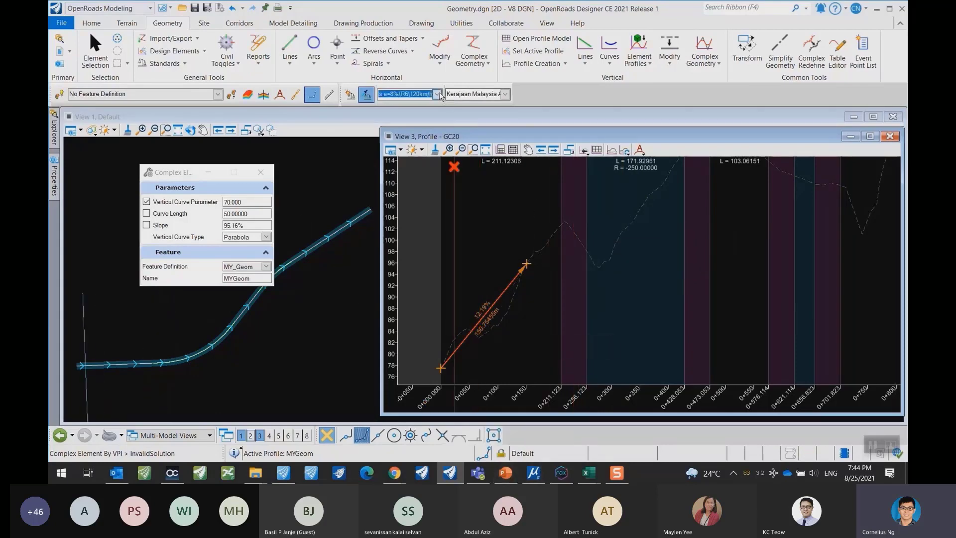
{"action": "left_click", "coordinate": [438, 94]}
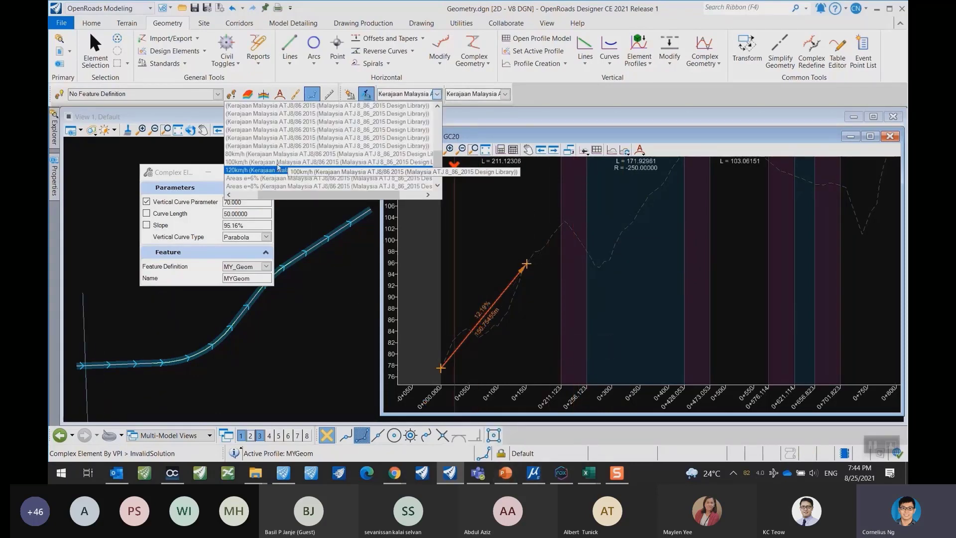
{"action": "left_click_drag", "start_coordinate": [281, 195], "coordinate": [259, 195]}
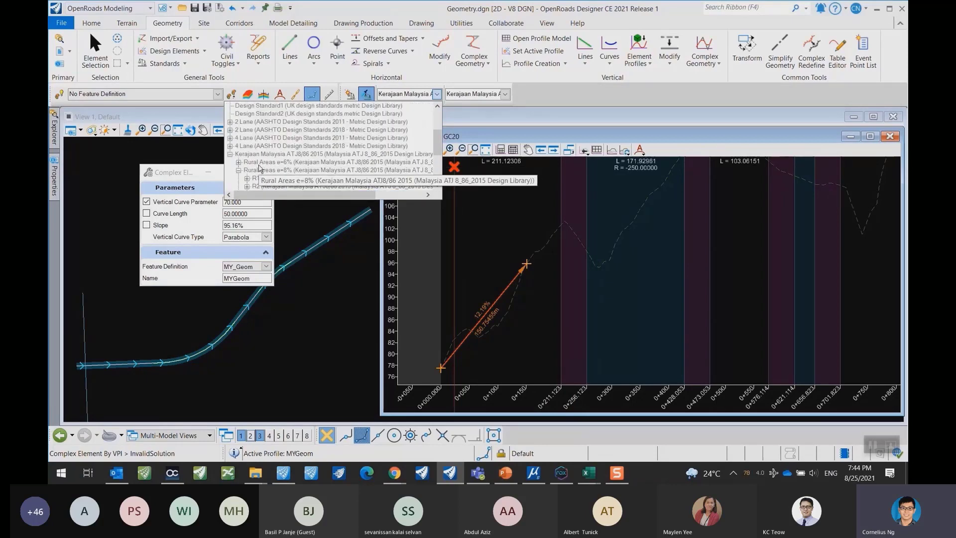
{"action": "scroll", "coordinate": [246, 145], "scroll_direction": "up", "scroll_amount": 1}
{"action": "left_click", "coordinate": [246, 145]}
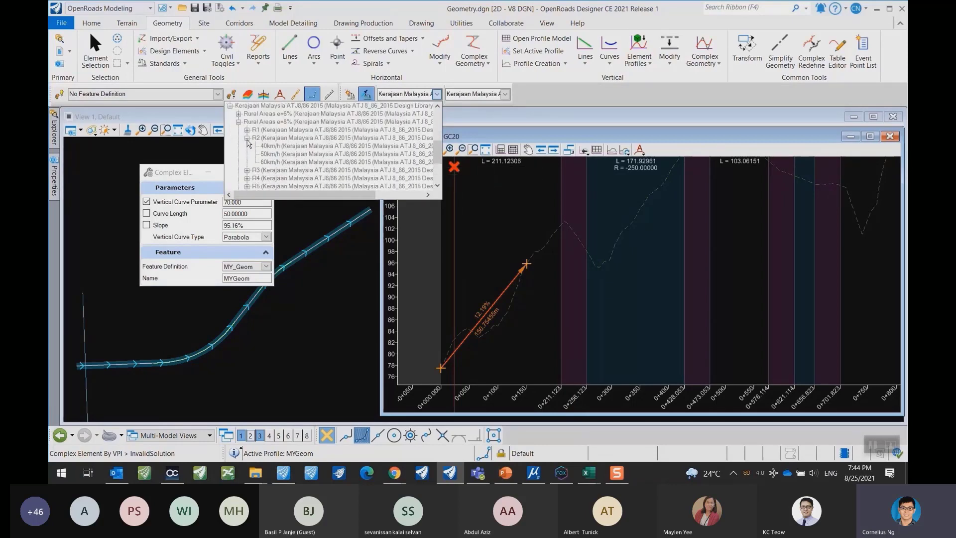
{"action": "left_click", "coordinate": [277, 145]}
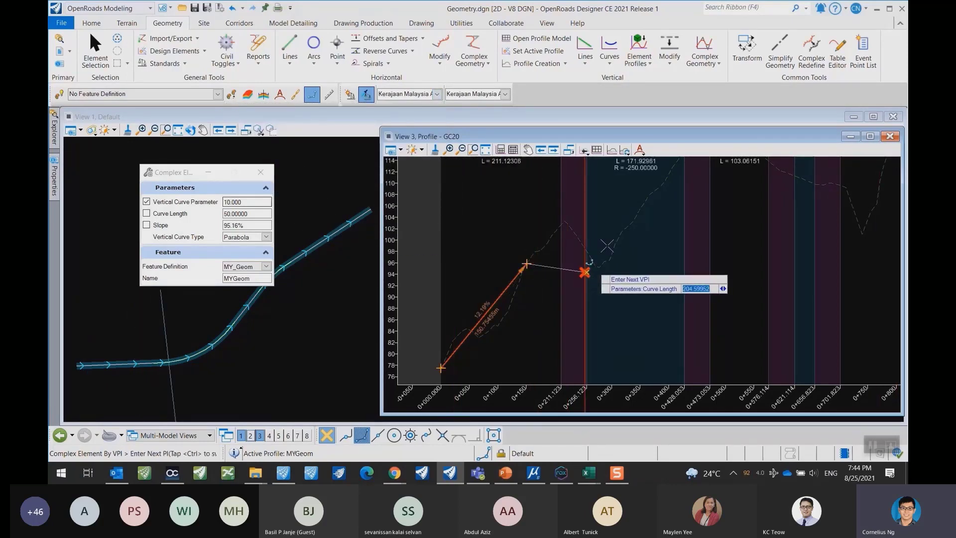
Place the remaining VPIs at about 0+296, 0+490, 0+712 and the alignment's end near 0+962, and finish the profile.
{"action": "middle_click_drag", "start_coordinate": [621, 223], "coordinate": [585, 241]}
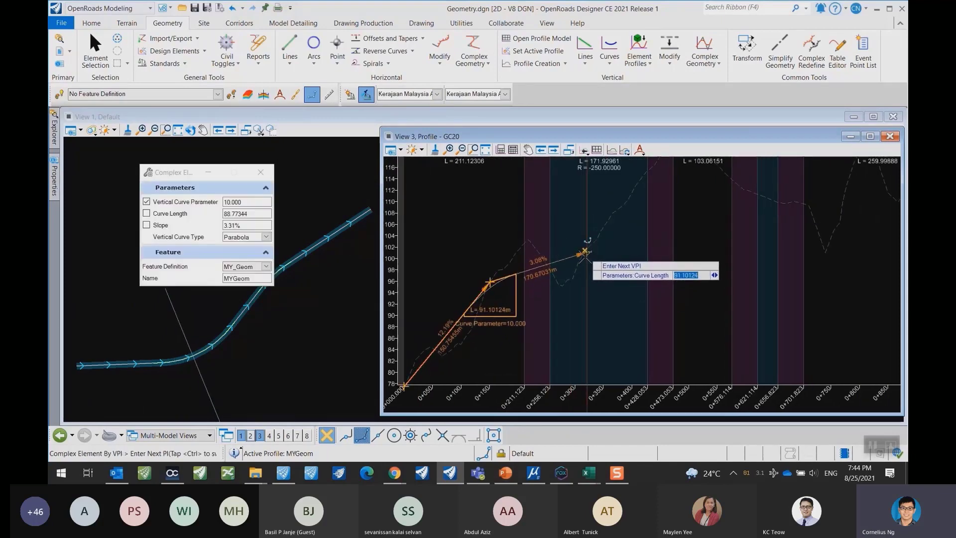
{"action": "left_click", "coordinate": [573, 278]}
{"action": "right_click", "coordinate": [572, 278]}
{"action": "left_click", "coordinate": [573, 278]}
{"action": "middle_click_drag", "start_coordinate": [636, 245], "coordinate": [572, 277]}
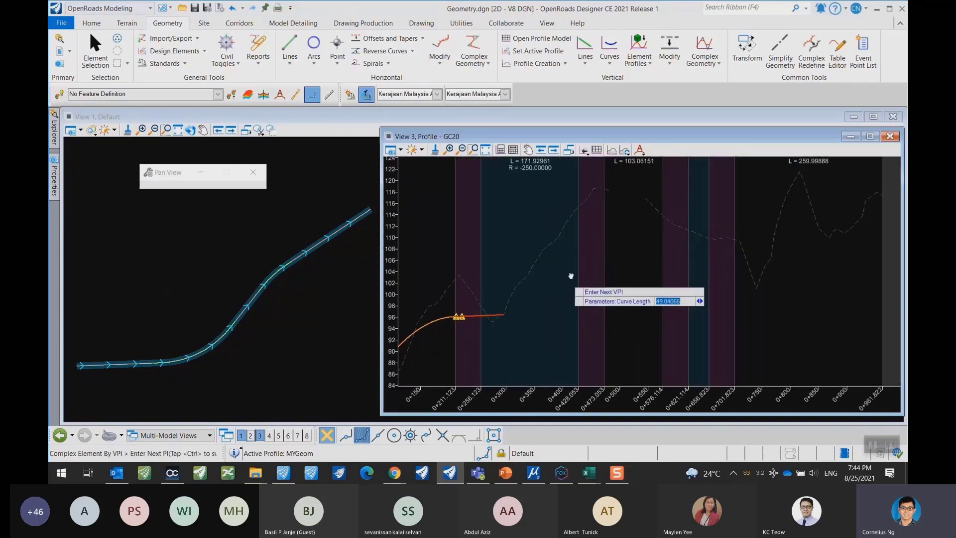
{"action": "left_click", "coordinate": [614, 198]}
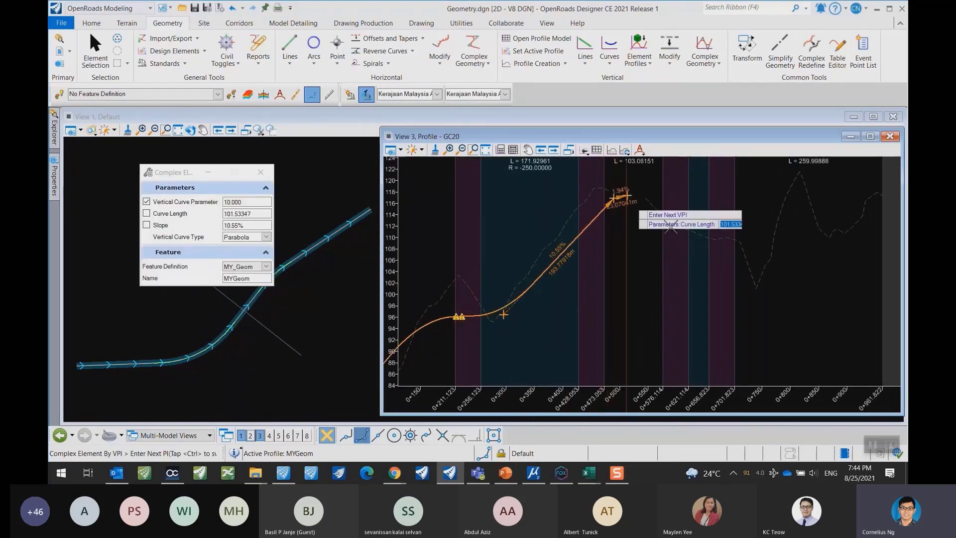
{"action": "middle_click_drag", "start_coordinate": [734, 229], "coordinate": [603, 241]}
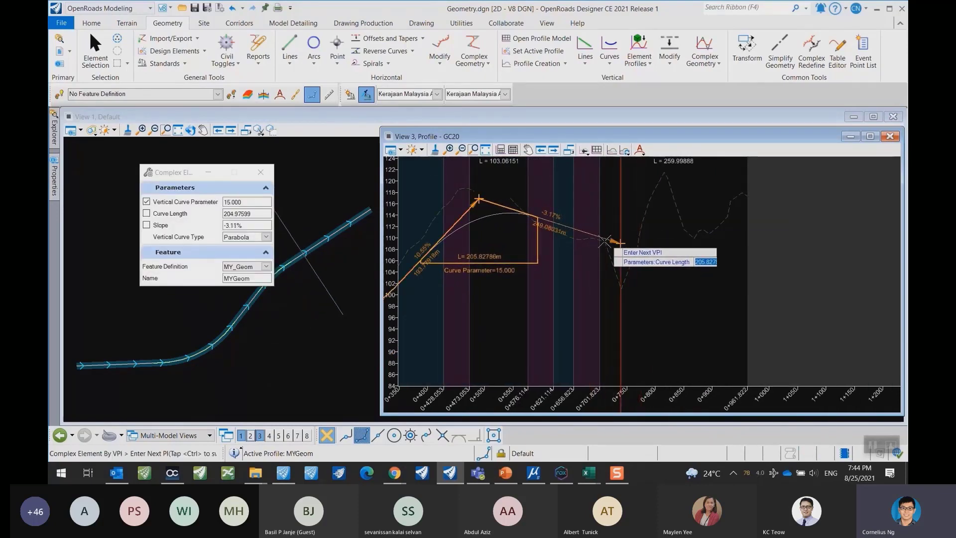
{"action": "left_click", "coordinate": [609, 243]}
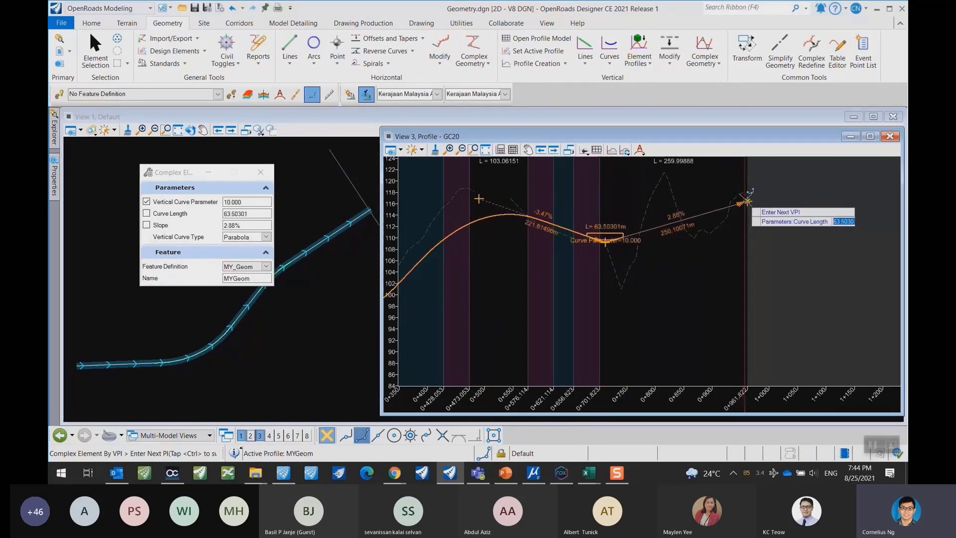
{"action": "left_click", "coordinate": [747, 201]}
{"action": "right_click", "coordinate": [710, 260]}
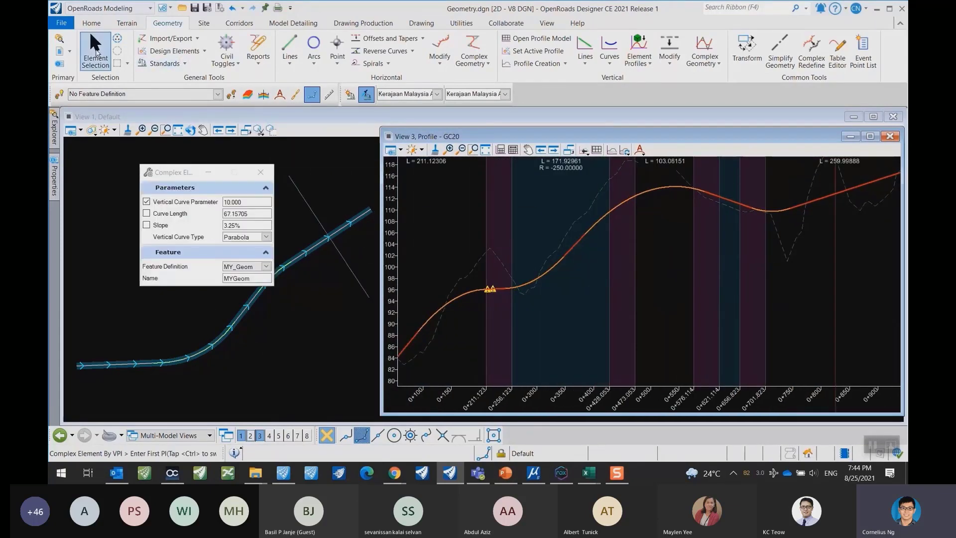
Leave the profile tool and examine both design-standard warnings on the new profile just after station 0+211.
{"action": "right_click", "coordinate": [428, 315]}
{"action": "scroll", "coordinate": [507, 291], "scroll_direction": "up", "scroll_amount": 2}
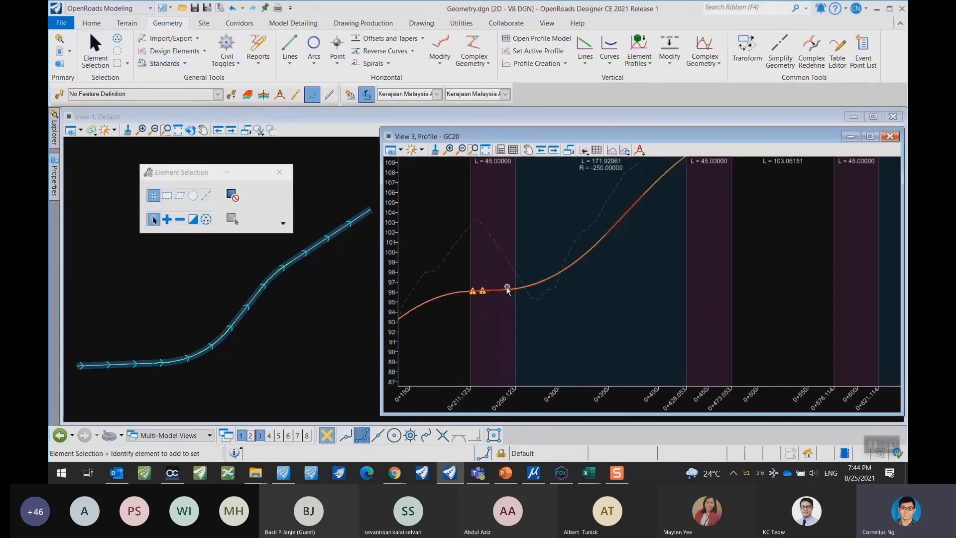
{"action": "scroll", "coordinate": [507, 290], "scroll_direction": "up", "scroll_amount": 3}
{"action": "mouse_move", "coordinate": [510, 264]}
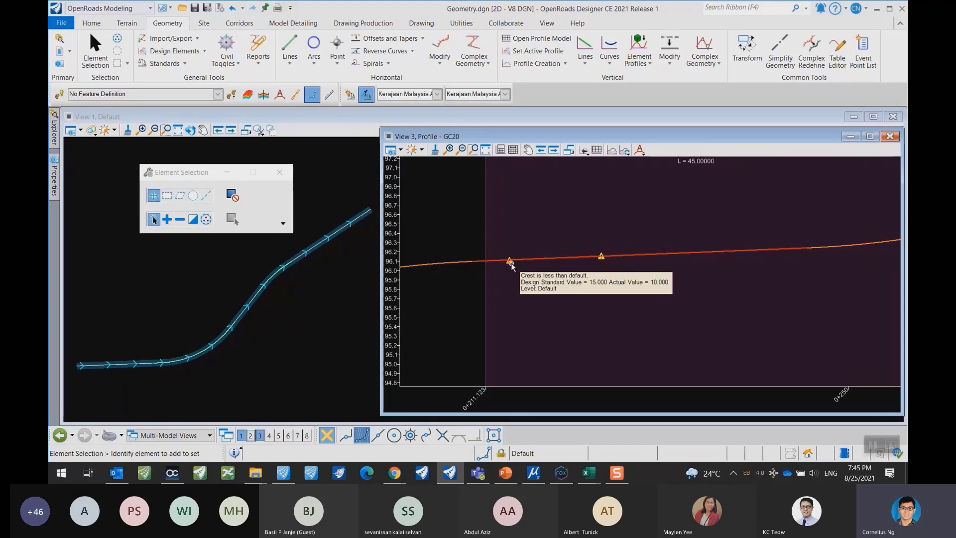
{"action": "scroll", "coordinate": [640, 241], "scroll_direction": "down", "scroll_amount": 5}
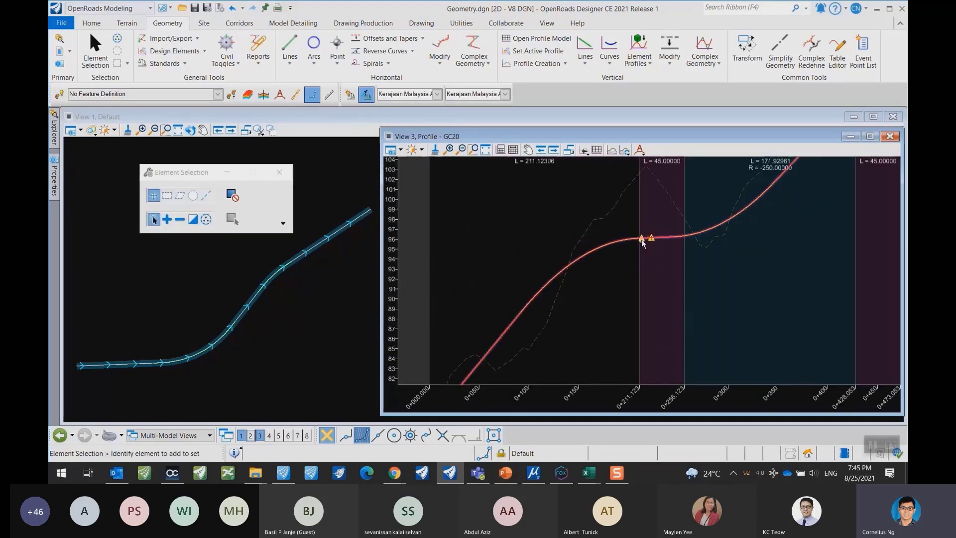
{"action": "left_click", "coordinate": [606, 245]}
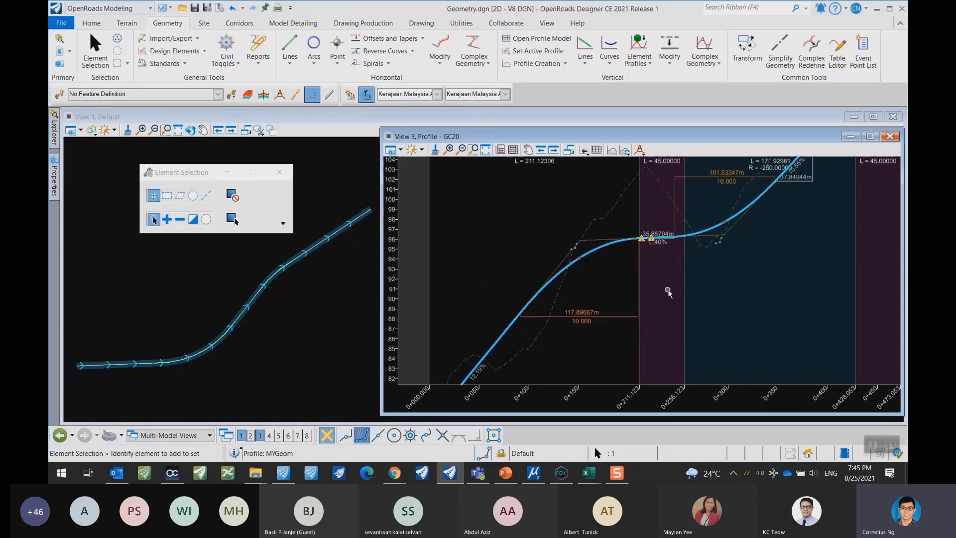
{"action": "middle_click_drag", "start_coordinate": [667, 287], "coordinate": [636, 269]}
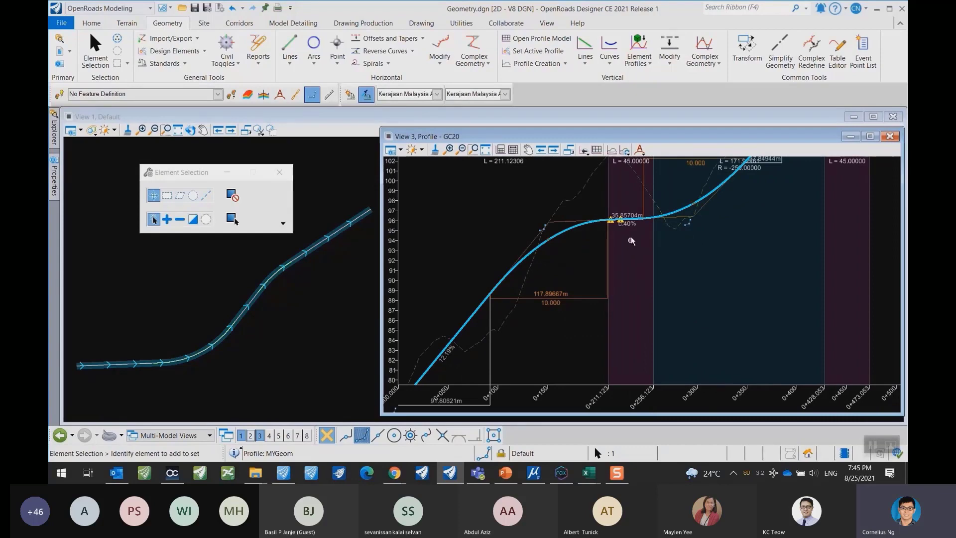
{"action": "scroll", "coordinate": [626, 227], "scroll_direction": "up", "scroll_amount": 5}
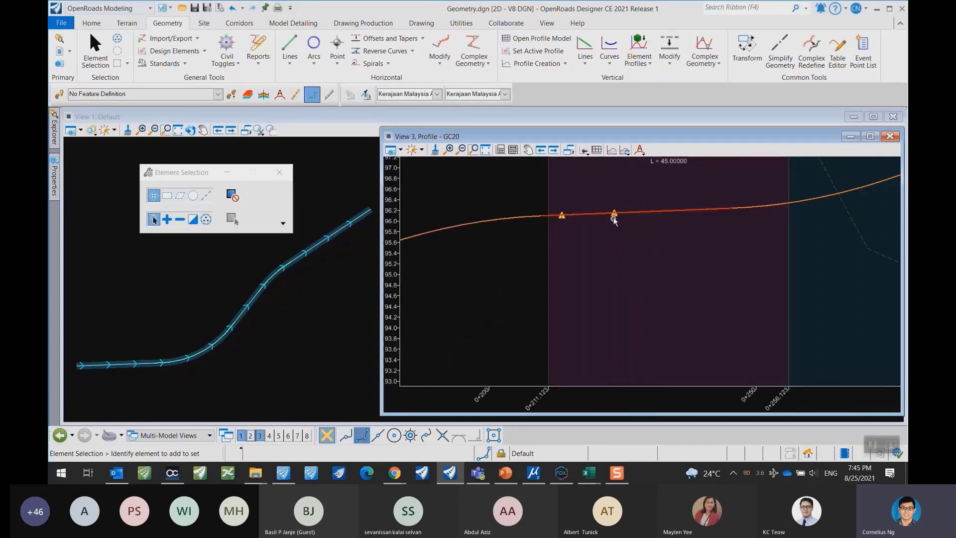
{"action": "mouse_move", "coordinate": [614, 220]}
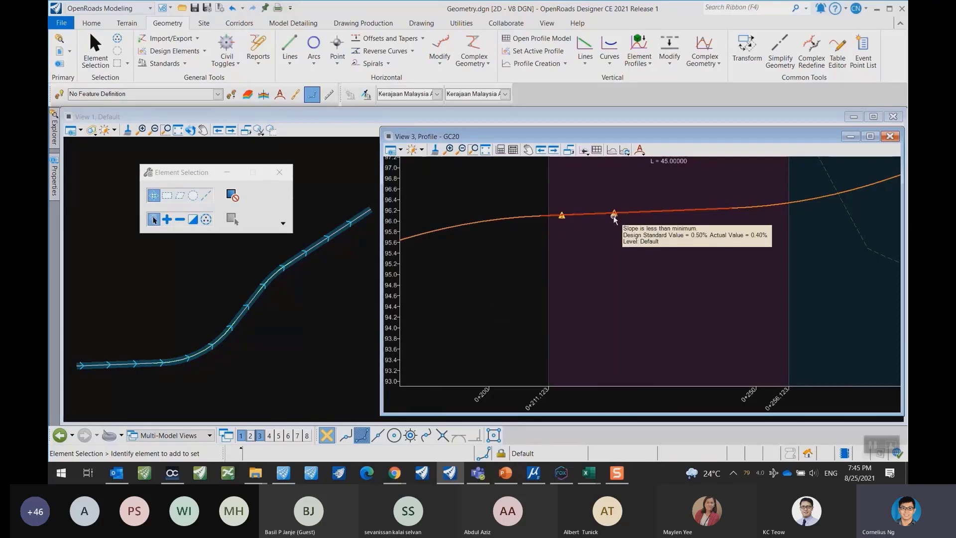
{"action": "scroll", "coordinate": [581, 294], "scroll_direction": "down", "scroll_amount": 5}
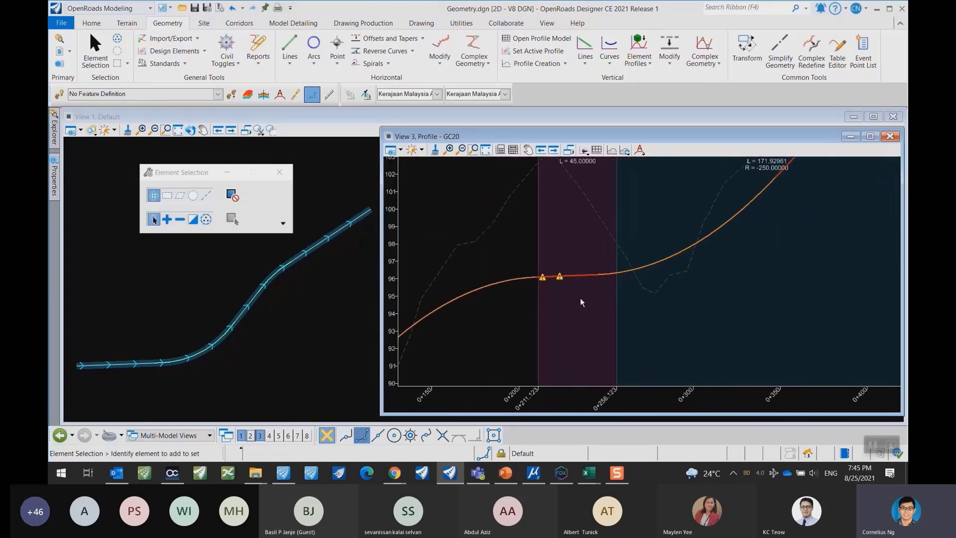
Move the sag VPI near 0+296 to about 0+302, elevation about 96.8, and dismiss the meeting reminder.
{"action": "left_click", "coordinate": [581, 285]}
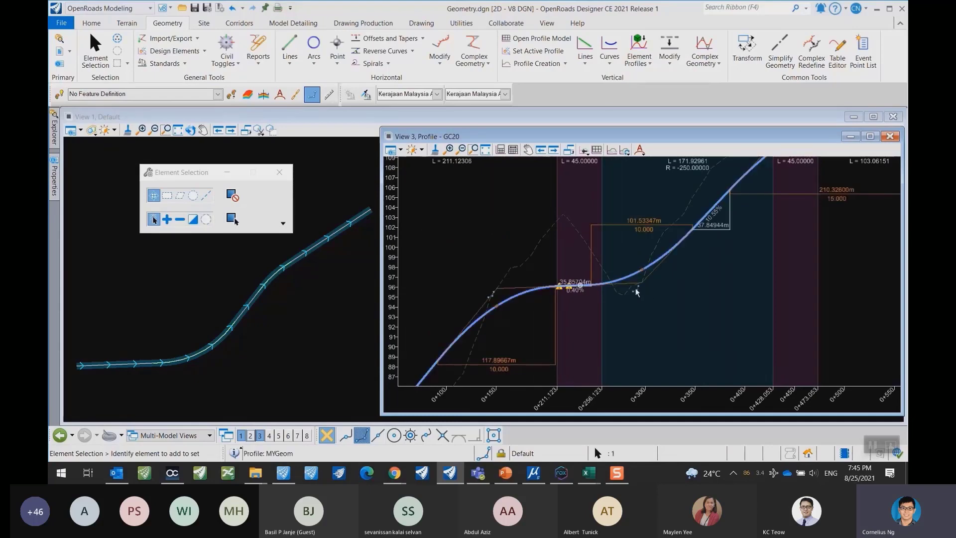
{"action": "scroll", "coordinate": [639, 292], "scroll_direction": "up", "scroll_amount": 3}
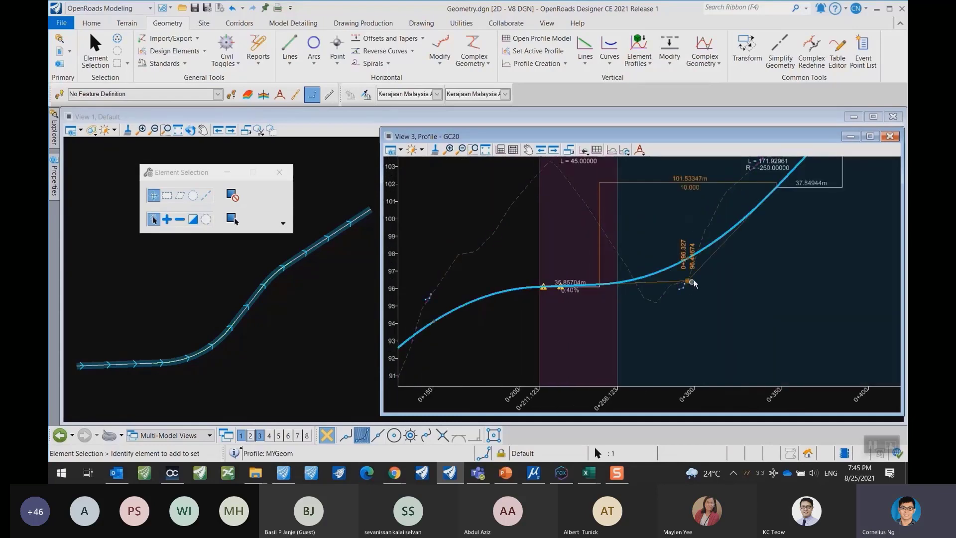
{"action": "left_click", "coordinate": [696, 278]}
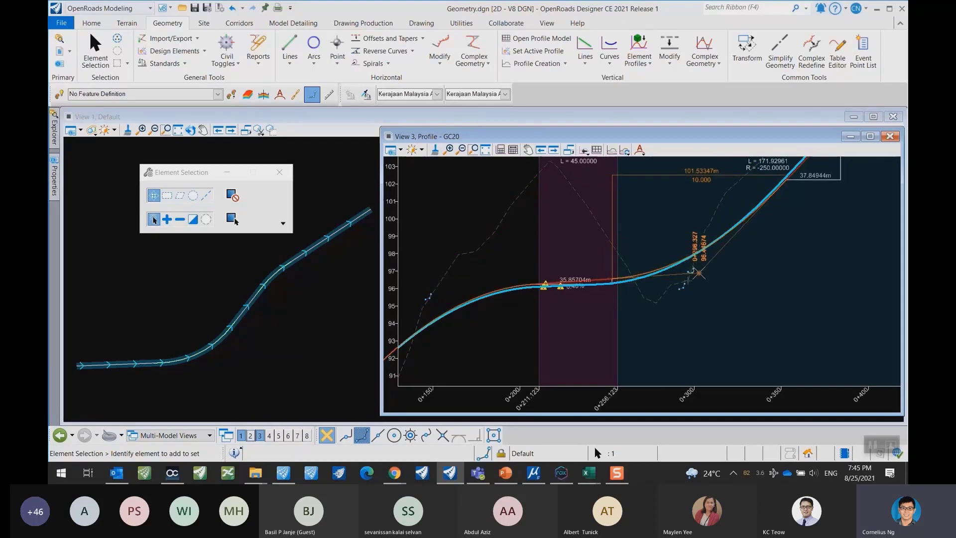
{"action": "scroll", "coordinate": [699, 272], "scroll_direction": "up", "scroll_amount": 2}
{"action": "left_click_drag", "start_coordinate": [695, 279], "coordinate": [692, 283]}
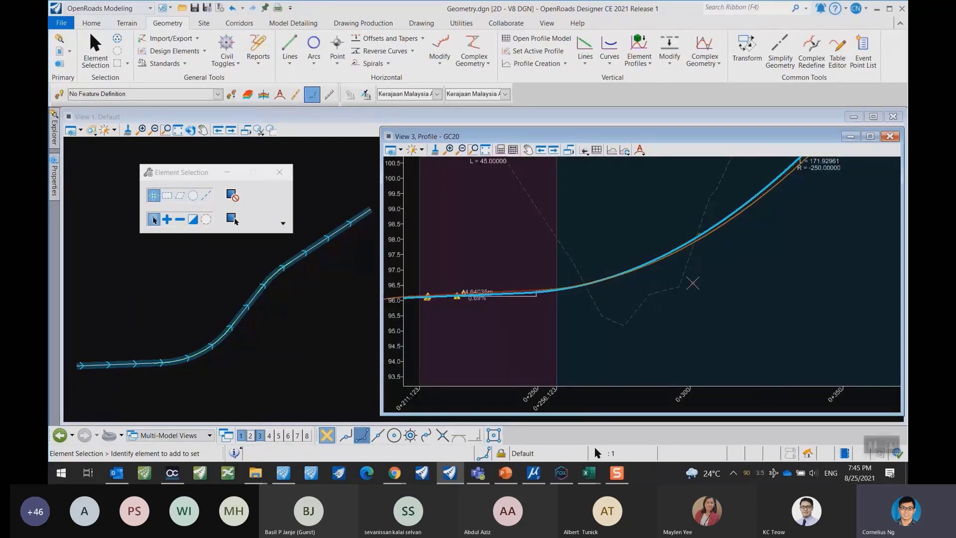
{"action": "middle_click_drag", "start_coordinate": [693, 283], "coordinate": [725, 274]}
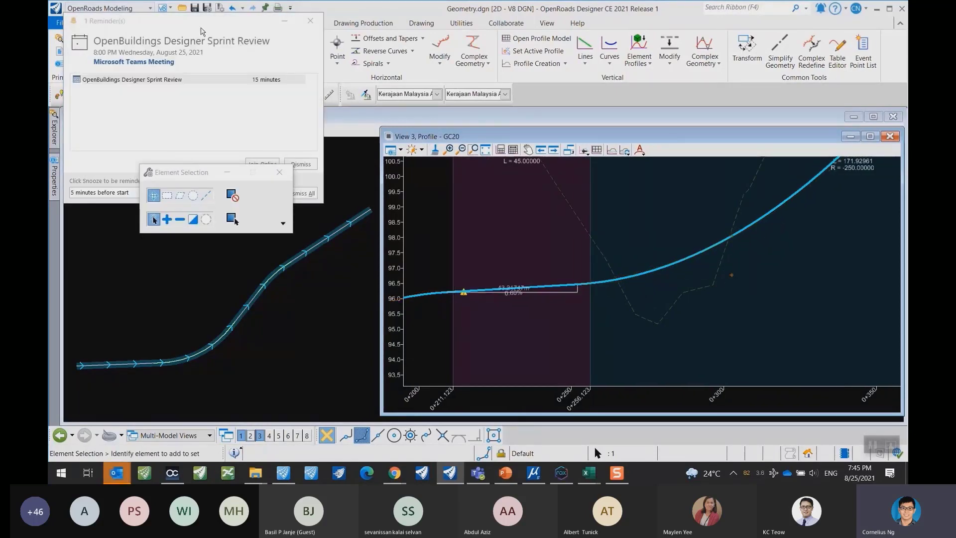
{"action": "left_click", "coordinate": [316, 20]}
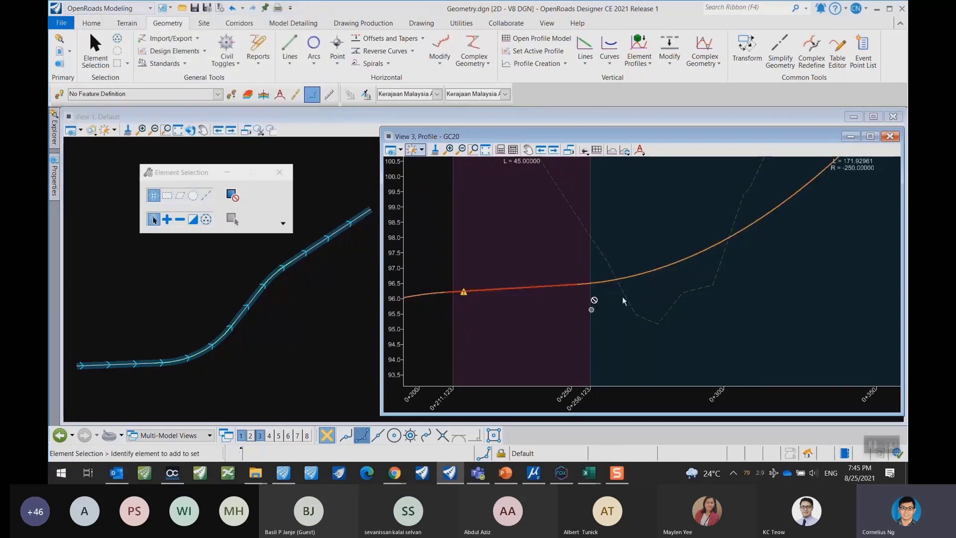
{"action": "scroll", "coordinate": [690, 260], "scroll_direction": "down", "scroll_amount": 2}
{"action": "left_click", "coordinate": [700, 256]}
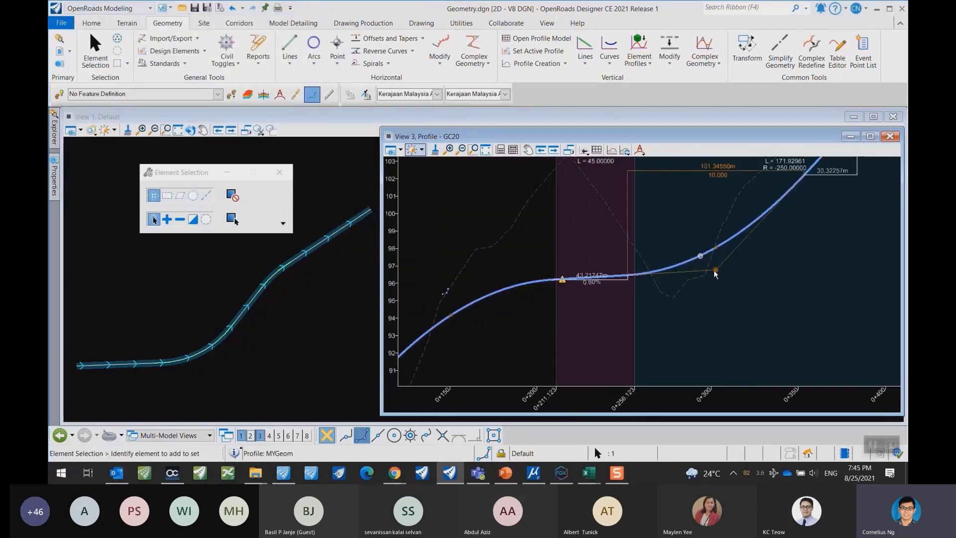
{"action": "left_click", "coordinate": [579, 321]}
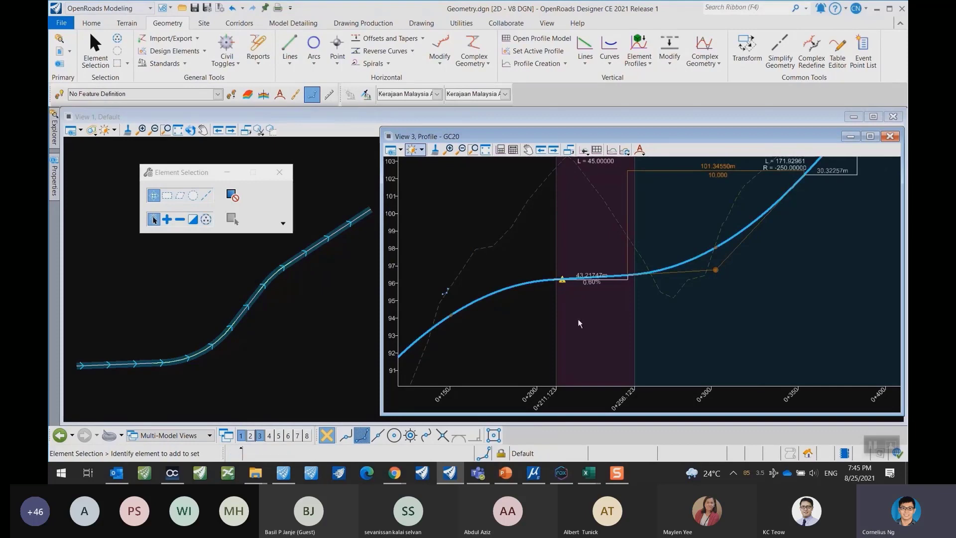
Set the grade of the nearly flat tangent between 0+211 and 0+256 to 0.5%.
{"action": "left_click", "coordinate": [607, 276]}
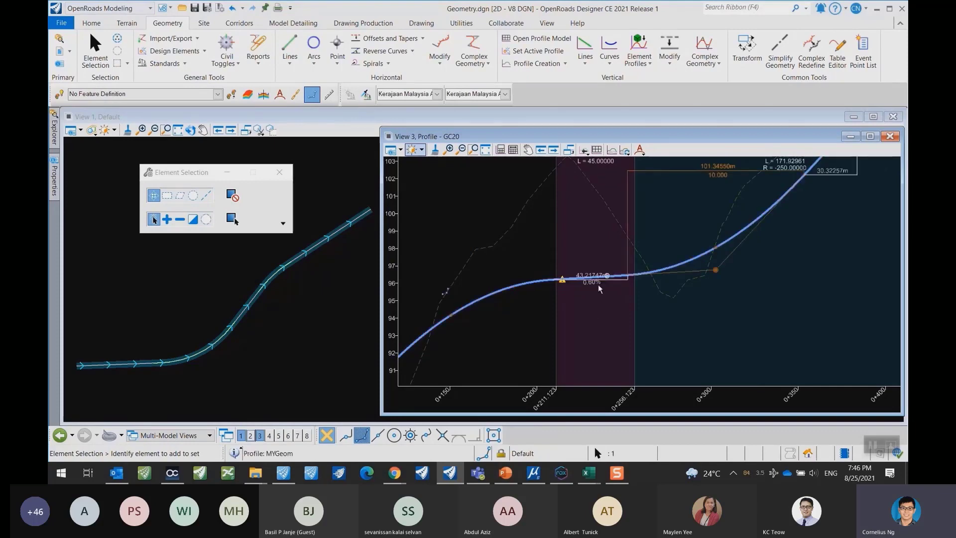
{"action": "scroll", "coordinate": [601, 305], "scroll_direction": "up", "scroll_amount": 2}
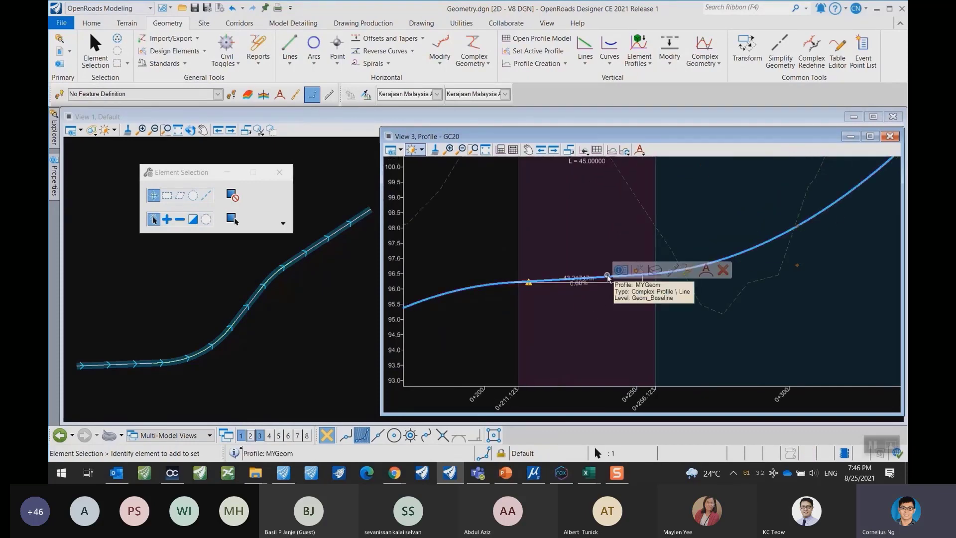
{"action": "left_click", "coordinate": [568, 283]}
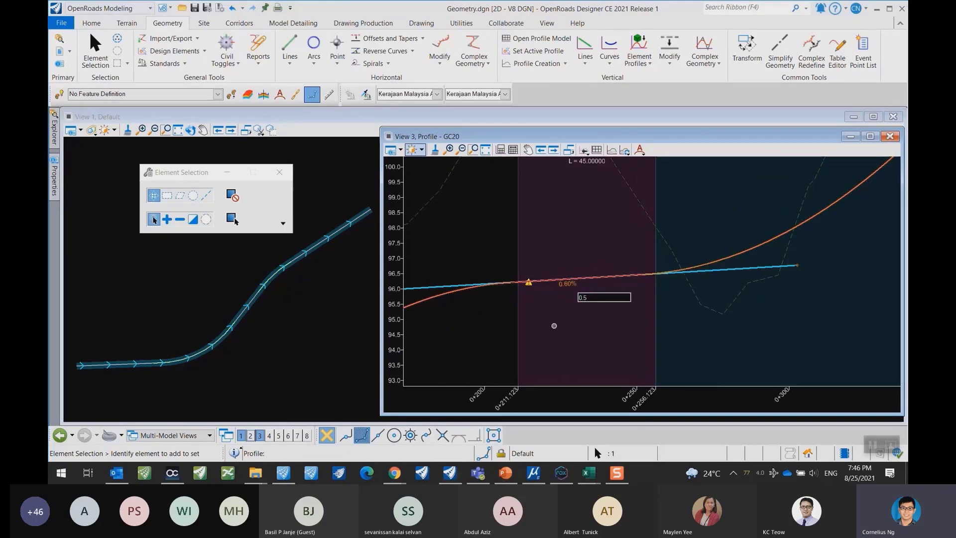
{"action": "type", "text": "0.5"}
{"action": "key", "text": "Return"}
Move the crest VPI near 0+490 back to 0+473.053 at an elevation of about 117.6.
{"action": "scroll", "coordinate": [729, 313], "scroll_direction": "down", "scroll_amount": 5}
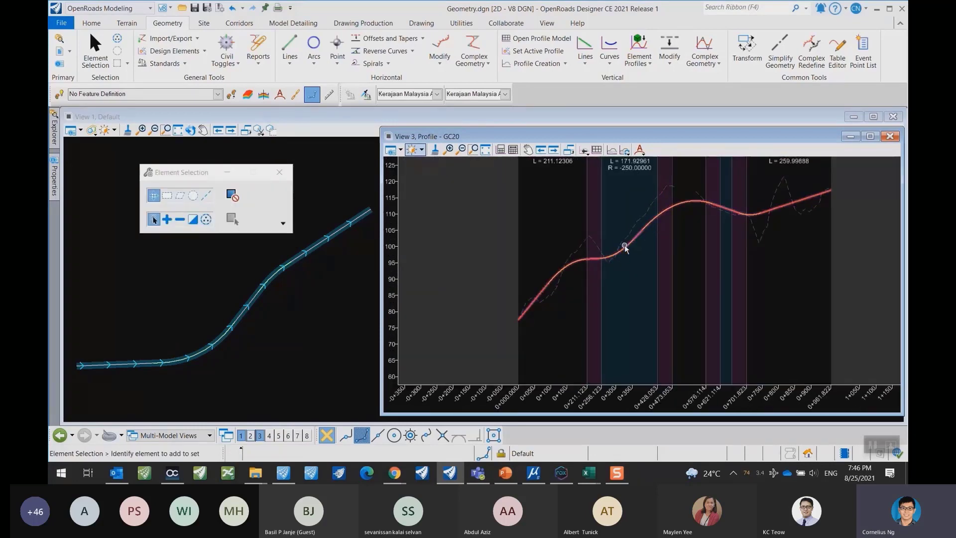
{"action": "middle_click_drag", "start_coordinate": [674, 216], "coordinate": [629, 274]}
{"action": "left_click", "coordinate": [632, 265]}
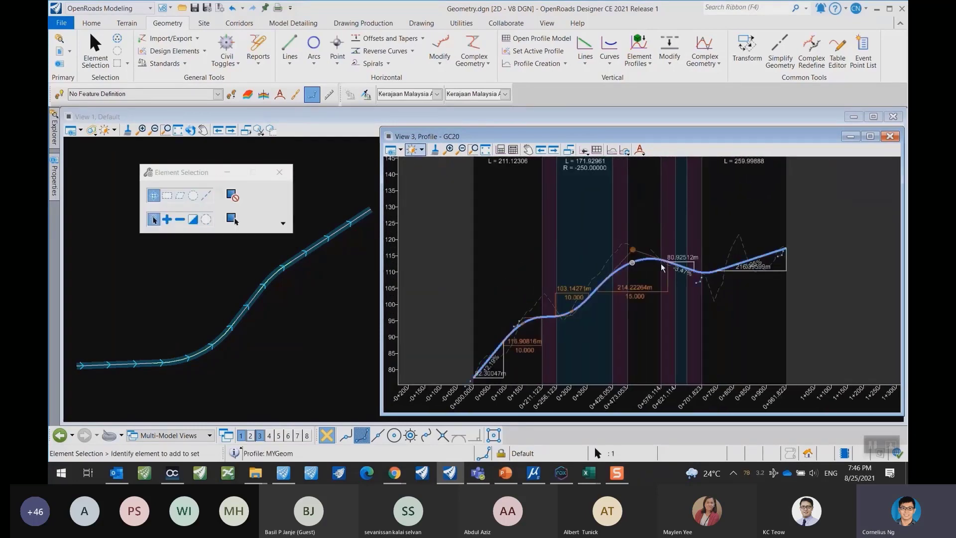
{"action": "scroll", "coordinate": [633, 250], "scroll_direction": "up", "scroll_amount": 2}
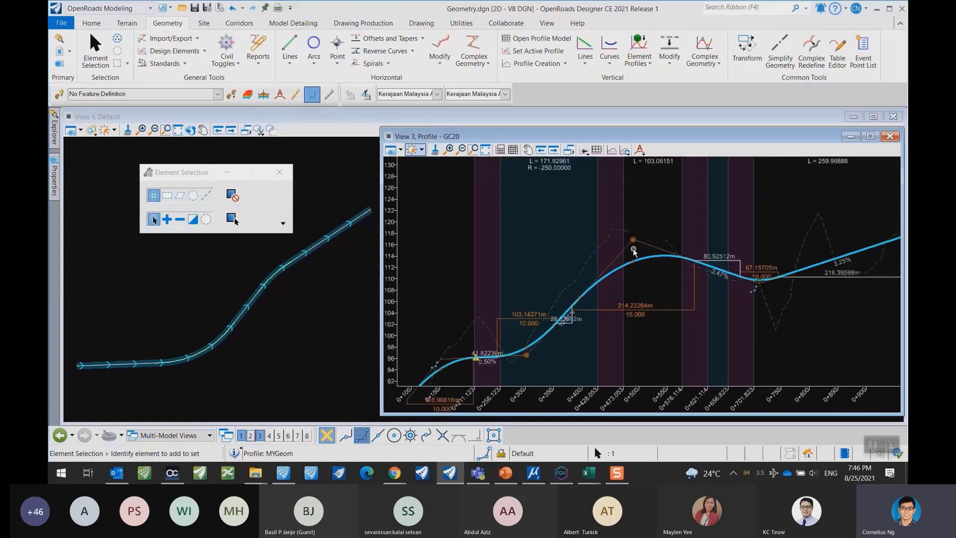
{"action": "mouse_move", "coordinate": [633, 239]}
{"action": "left_mouse_down"}
{"action": "mouse_move", "coordinate": [624, 223]}
{"action": "mouse_move", "coordinate": [625, 235]}
{"action": "left_mouse_up"}
{"action": "scroll", "coordinate": [624, 233], "scroll_direction": "up", "scroll_amount": 2}
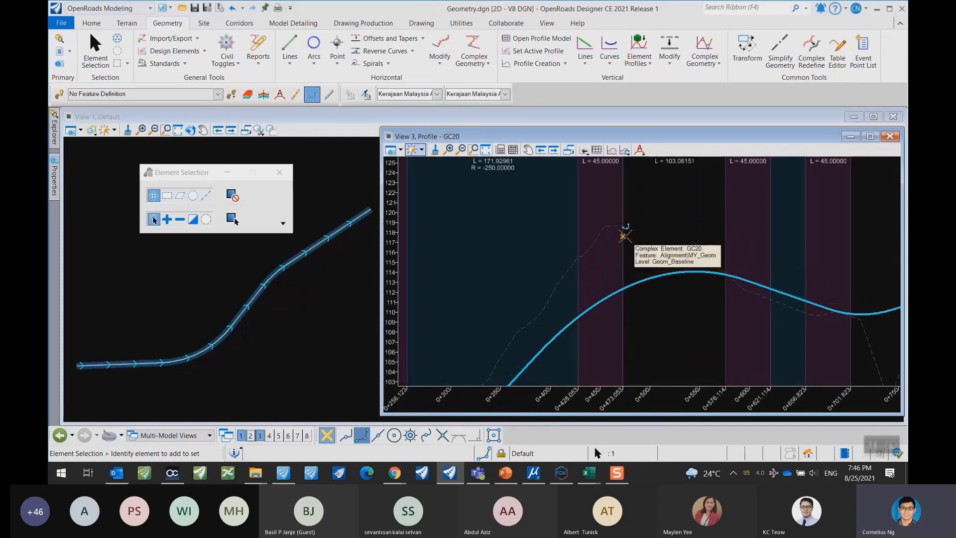
{"action": "middle_click_drag", "start_coordinate": [779, 309], "coordinate": [690, 287]}
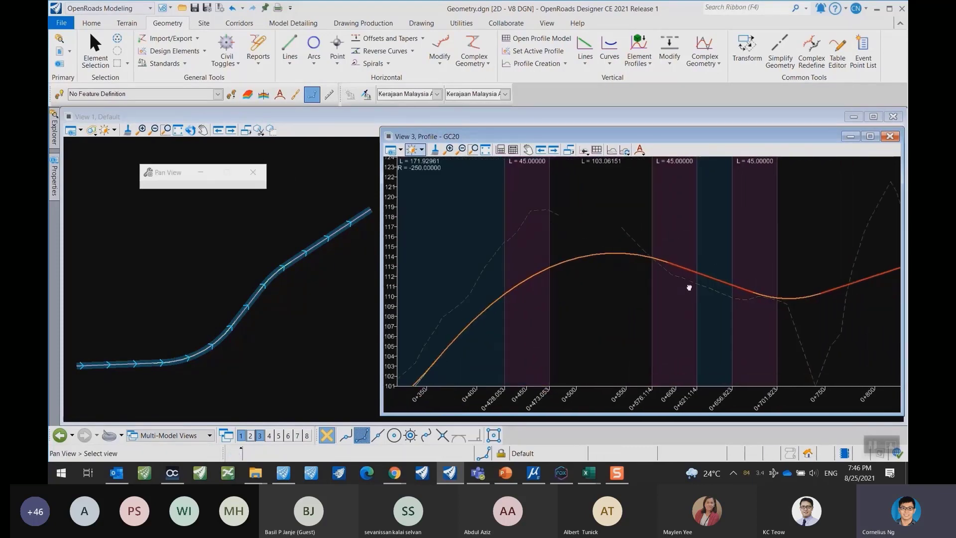
{"action": "scroll", "coordinate": [690, 287], "scroll_direction": "down", "scroll_amount": 3}
{"action": "right_click", "coordinate": [700, 290]}
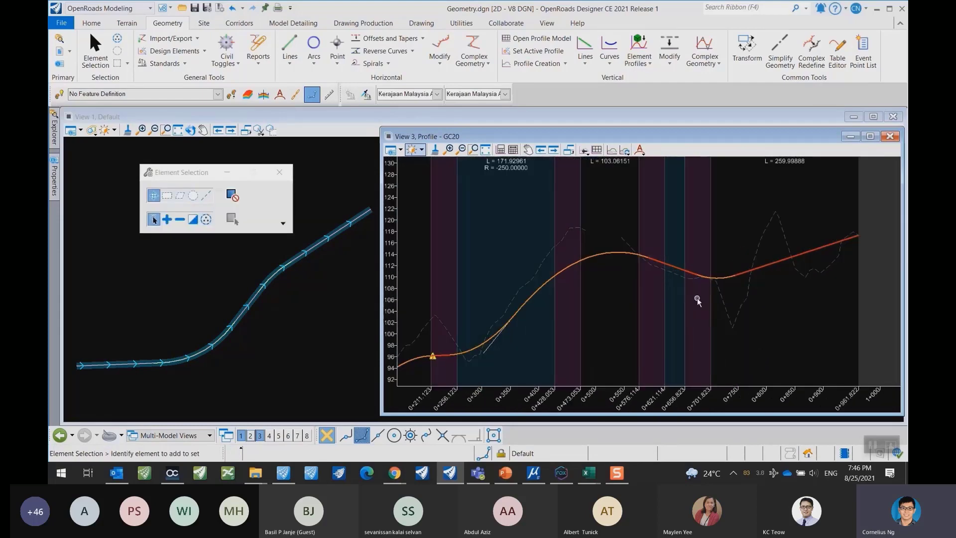
Move the sag VPI near 0+712 to about 0+740, elevation about 108.4.
{"action": "left_click", "coordinate": [728, 277]}
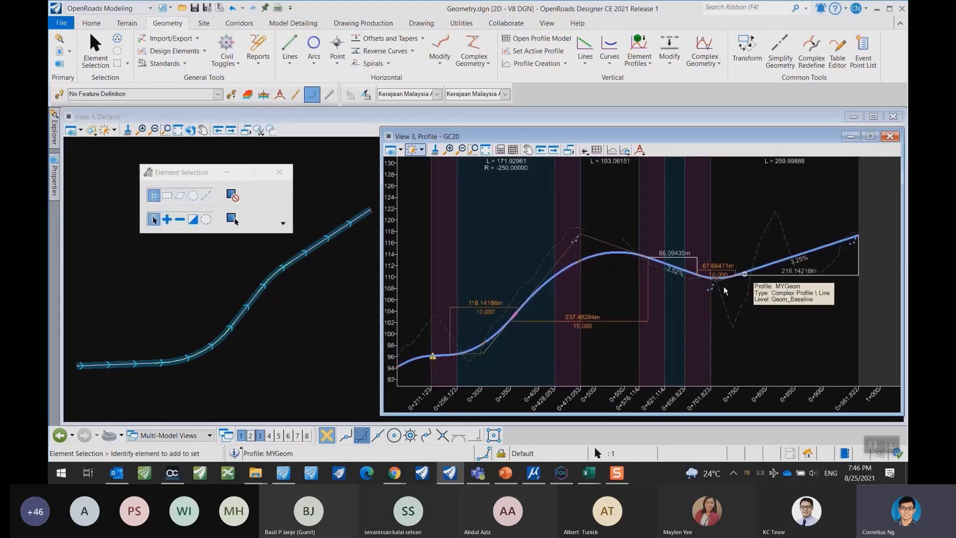
{"action": "scroll", "coordinate": [718, 289], "scroll_direction": "up", "scroll_amount": 2}
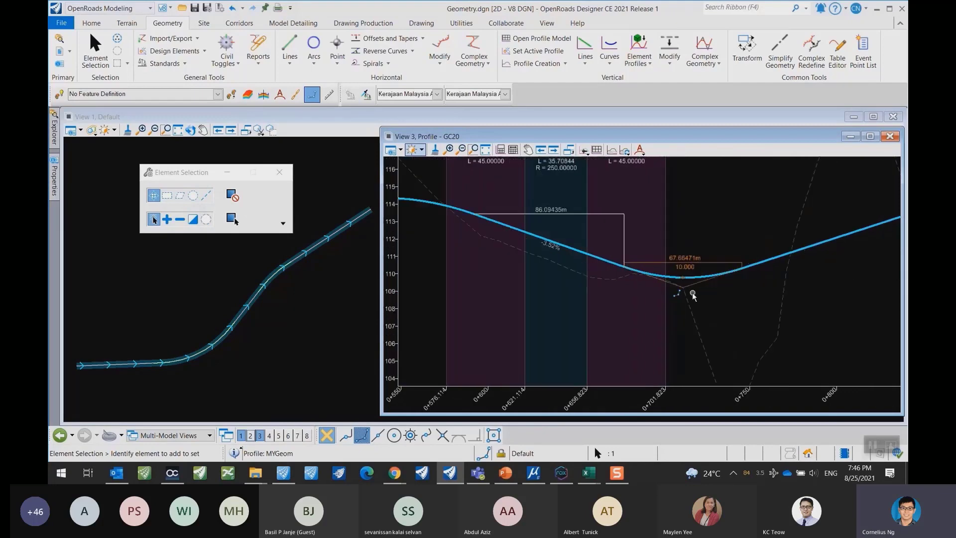
{"action": "left_click", "coordinate": [682, 288]}
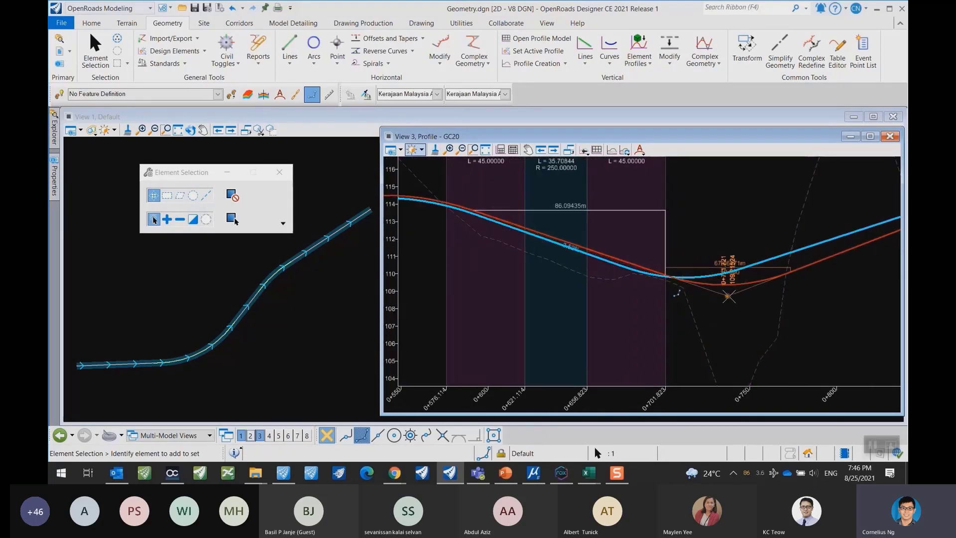
{"action": "left_click", "coordinate": [732, 302]}
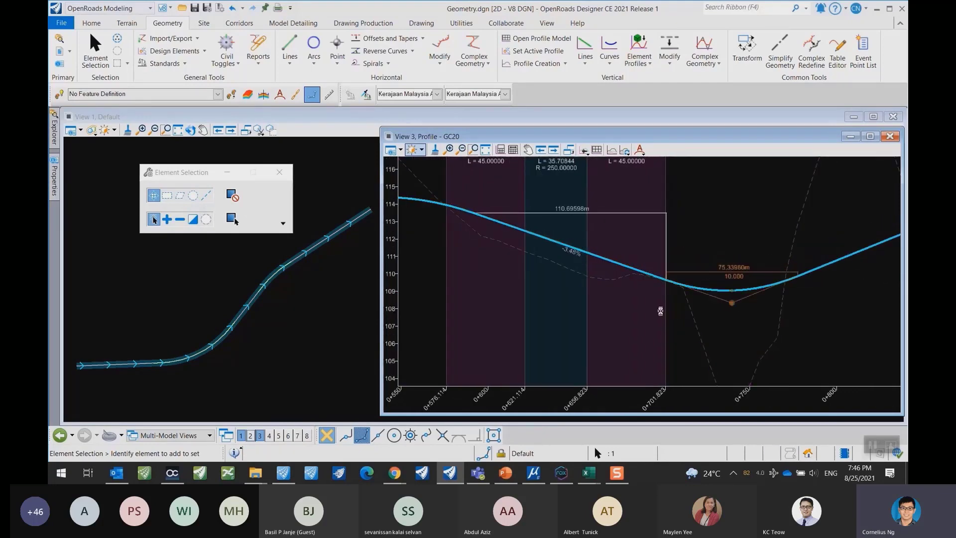
Move the crest VPI from 0+473.053 to about 0+488, elevation about 118.
{"action": "scroll", "coordinate": [657, 305], "scroll_direction": "down", "scroll_amount": 2}
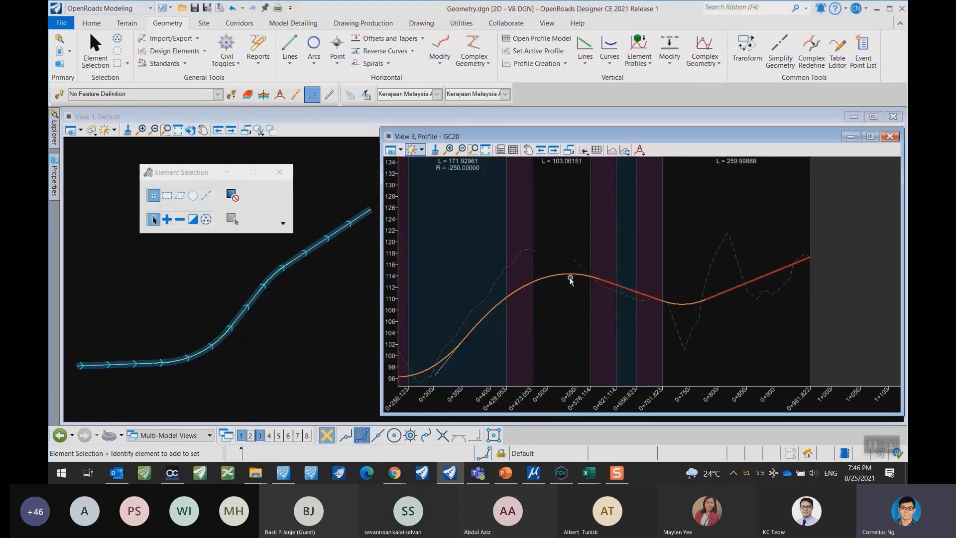
{"action": "left_click", "coordinate": [560, 275]}
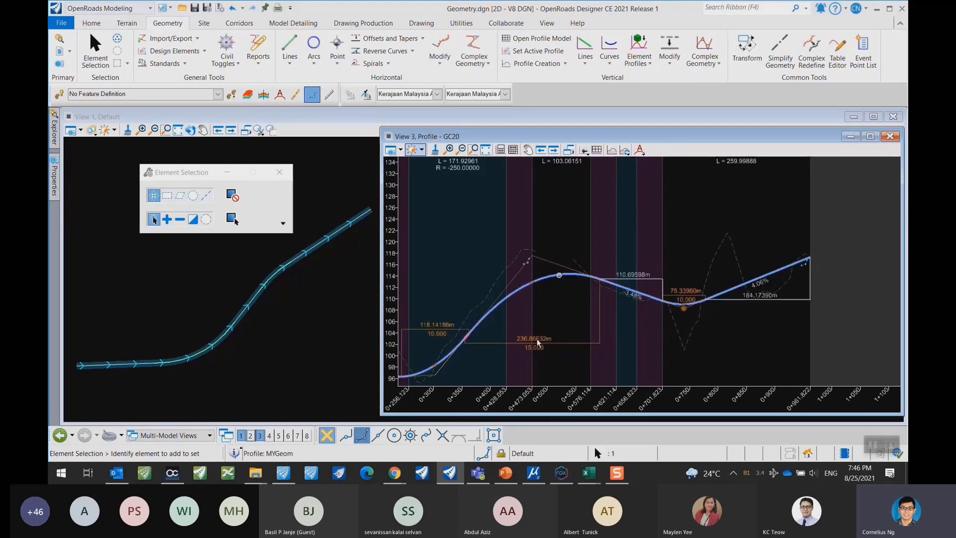
{"action": "left_click", "coordinate": [545, 315]}
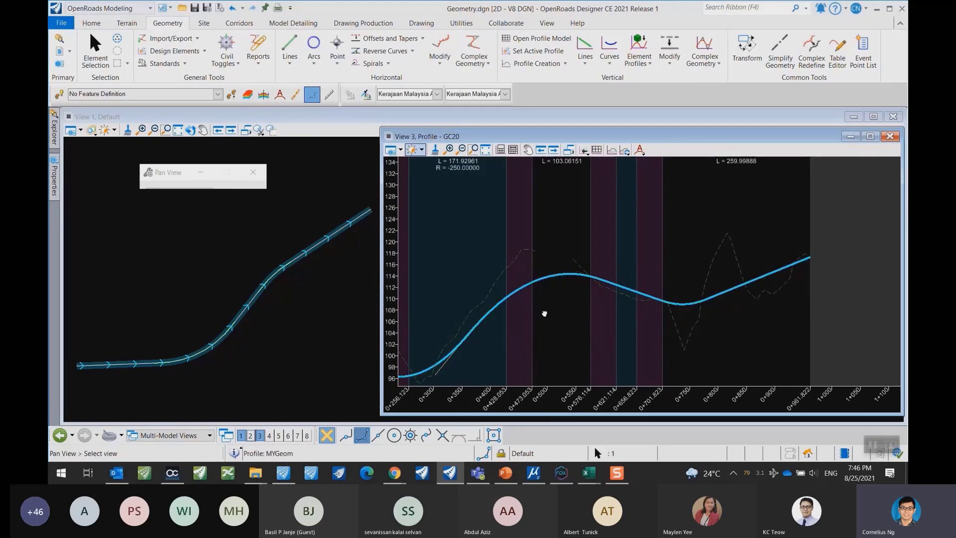
{"action": "middle_click_drag", "start_coordinate": [545, 315], "coordinate": [635, 275]}
{"action": "scroll", "coordinate": [575, 326], "scroll_direction": "up", "scroll_amount": 1}
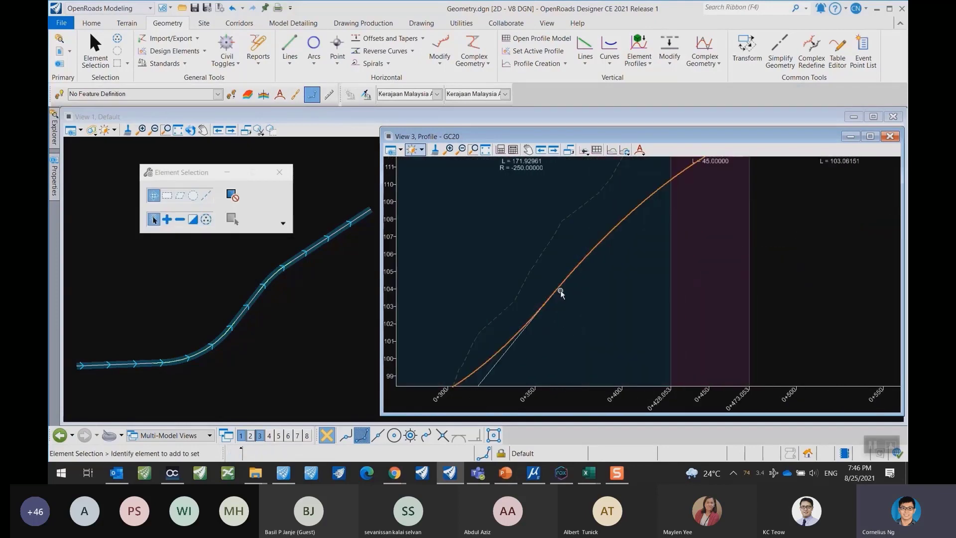
{"action": "scroll", "coordinate": [560, 290], "scroll_direction": "down", "scroll_amount": 3}
{"action": "left_click", "coordinate": [610, 263]}
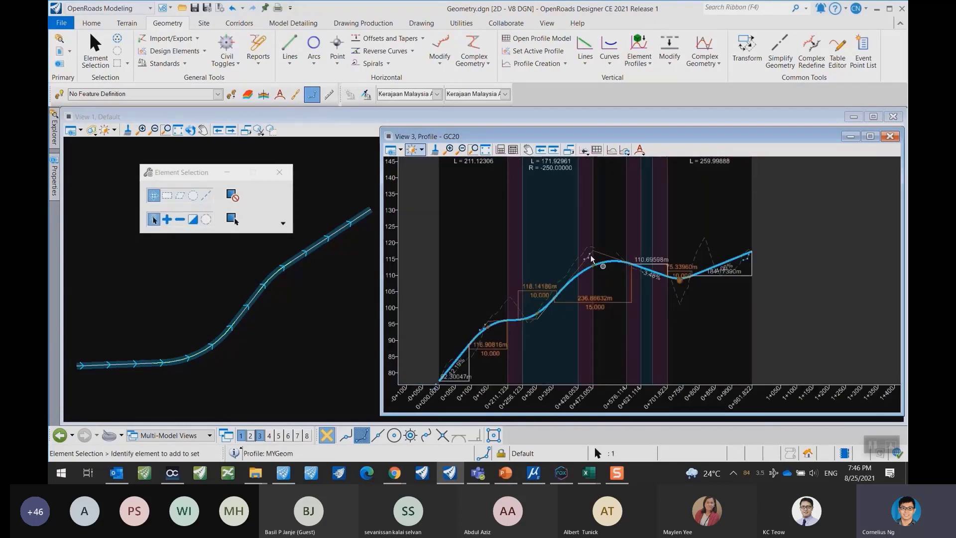
{"action": "scroll", "coordinate": [591, 255], "scroll_direction": "up", "scroll_amount": 2}
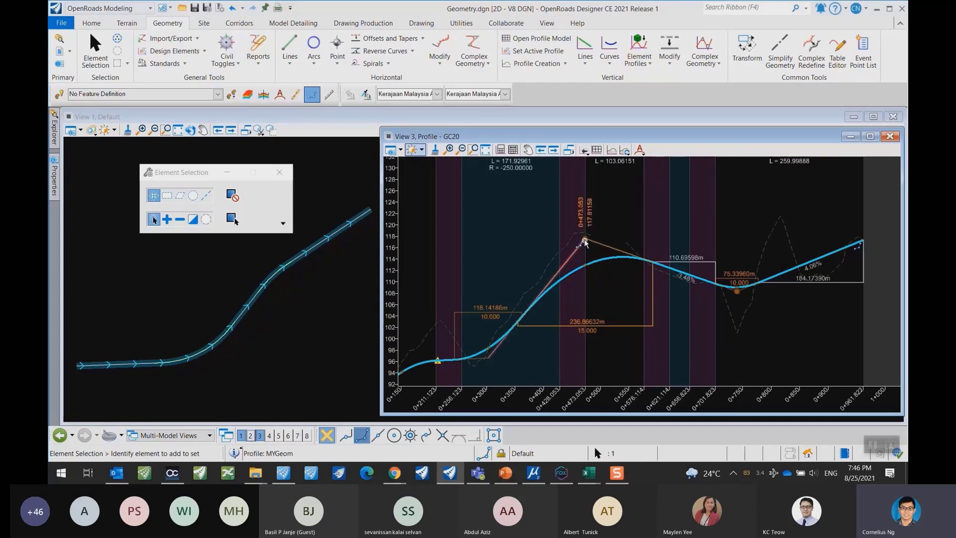
{"action": "left_click", "coordinate": [590, 237]}
{"action": "scroll", "coordinate": [588, 238], "scroll_direction": "up", "scroll_amount": 3}
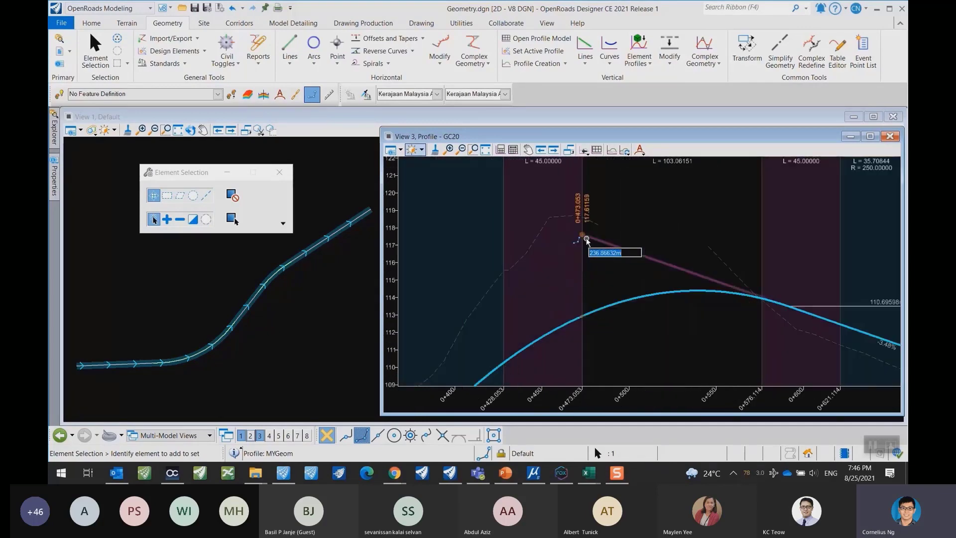
{"action": "scroll", "coordinate": [593, 234], "scroll_direction": "down", "scroll_amount": 5}
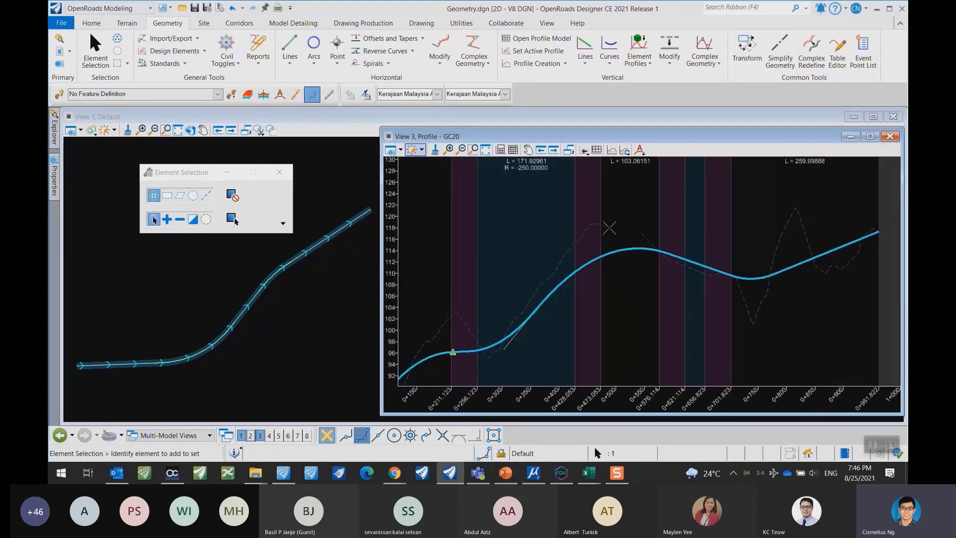
{"action": "left_click", "coordinate": [578, 355]}
Examine the first grade from 0+000, the warning at 0+211 and the grades and curves along the whole profile.
{"action": "middle_click_drag", "start_coordinate": [537, 329], "coordinate": [675, 260]}
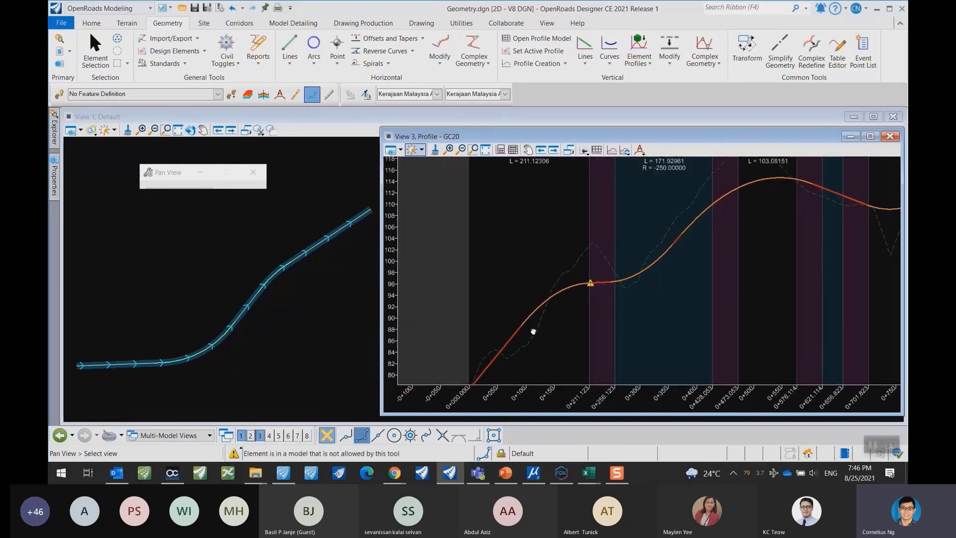
{"action": "middle_click_drag", "start_coordinate": [533, 332], "coordinate": [568, 276]}
{"action": "left_click", "coordinate": [545, 287]}
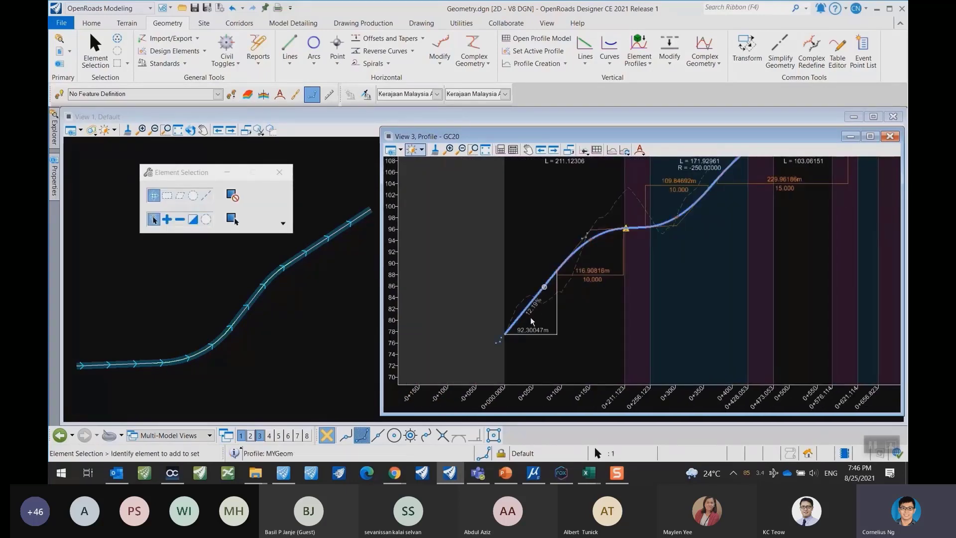
{"action": "middle_click_drag", "start_coordinate": [722, 280], "coordinate": [613, 316]}
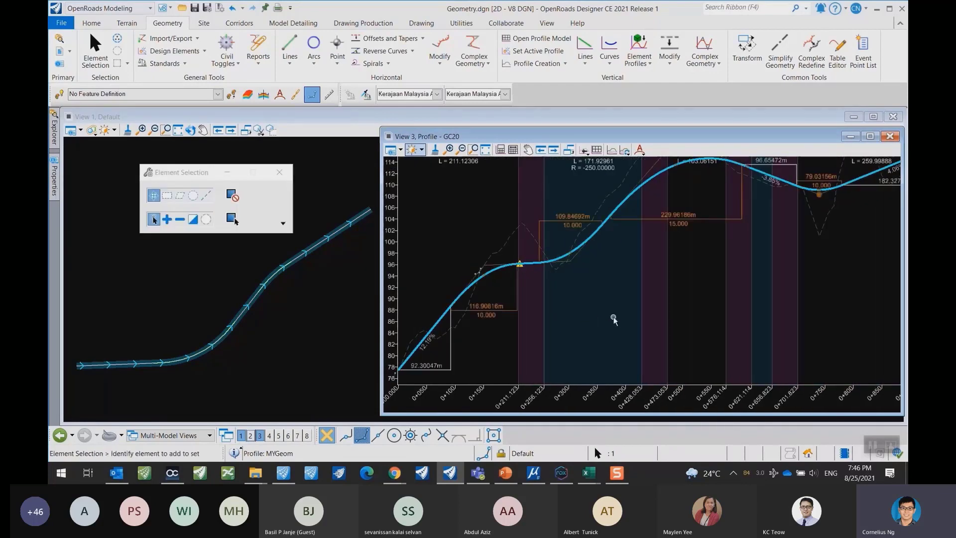
{"action": "left_click", "coordinate": [606, 318]}
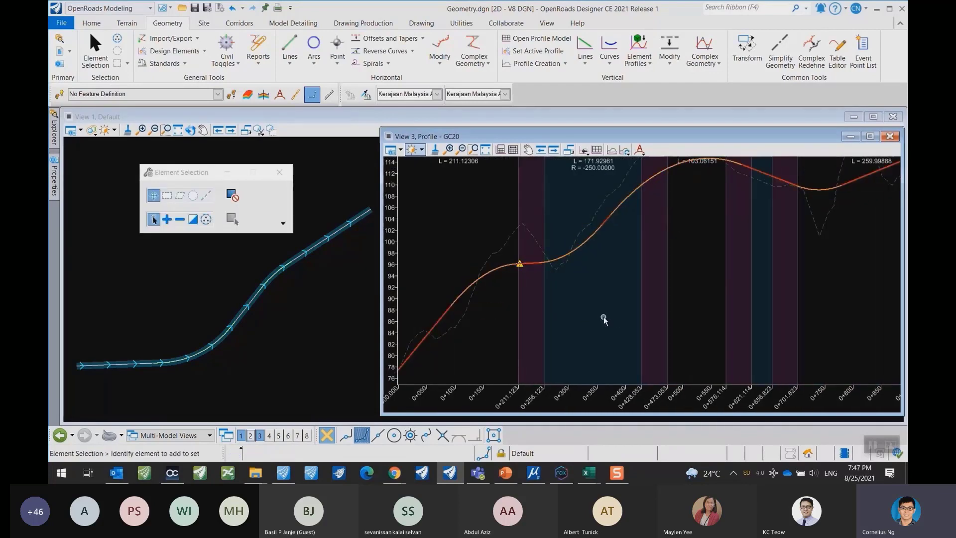
{"action": "scroll", "coordinate": [605, 317], "scroll_direction": "down", "scroll_amount": 6}
{"action": "scroll", "coordinate": [609, 304], "scroll_direction": "up", "scroll_amount": 6}
{"action": "scroll", "coordinate": [600, 337], "scroll_direction": "down", "scroll_amount": 4}
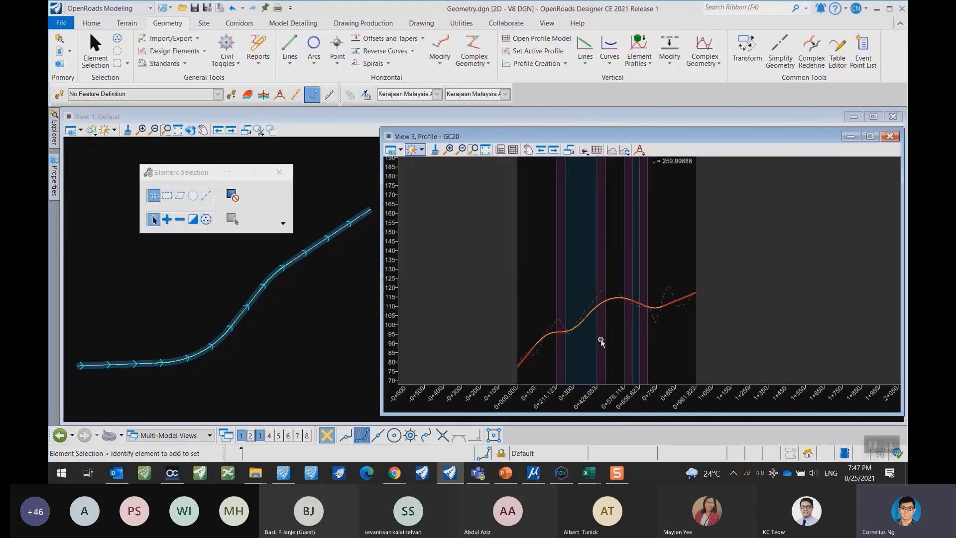
{"action": "left_click", "coordinate": [605, 304]}
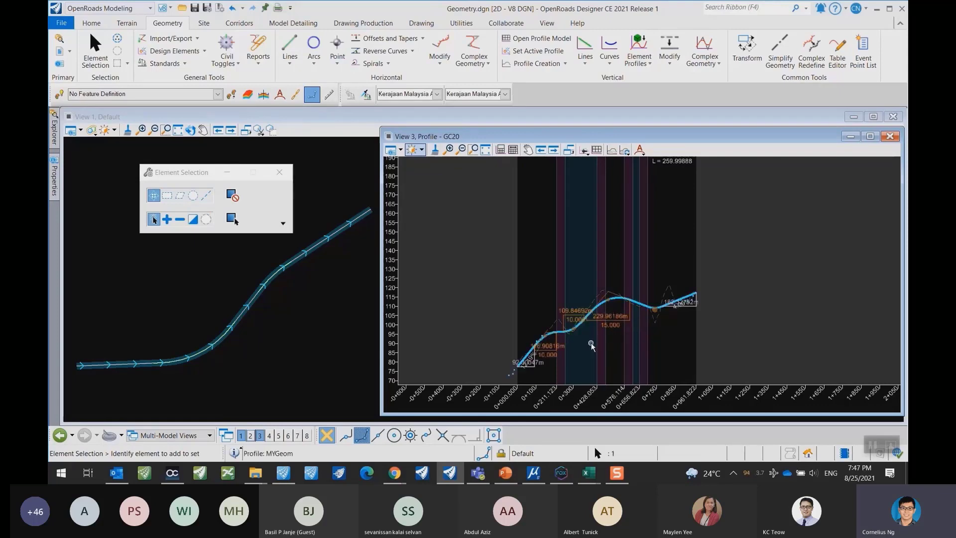
Inspect the design standard warning on the crest curve ending near 0+211.123 of the profile.
{"action": "scroll", "coordinate": [591, 339], "scroll_direction": "up", "scroll_amount": 2}
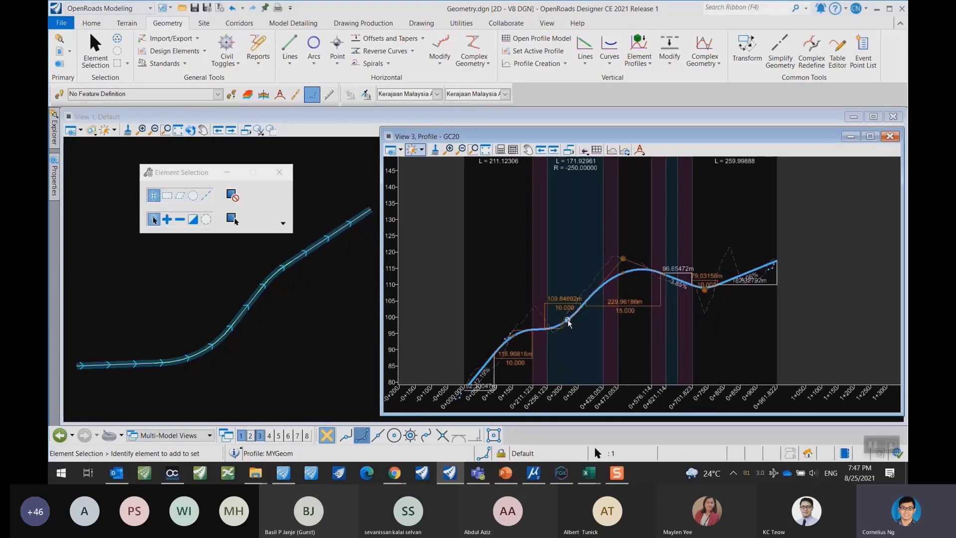
{"action": "left_click", "coordinate": [629, 344]}
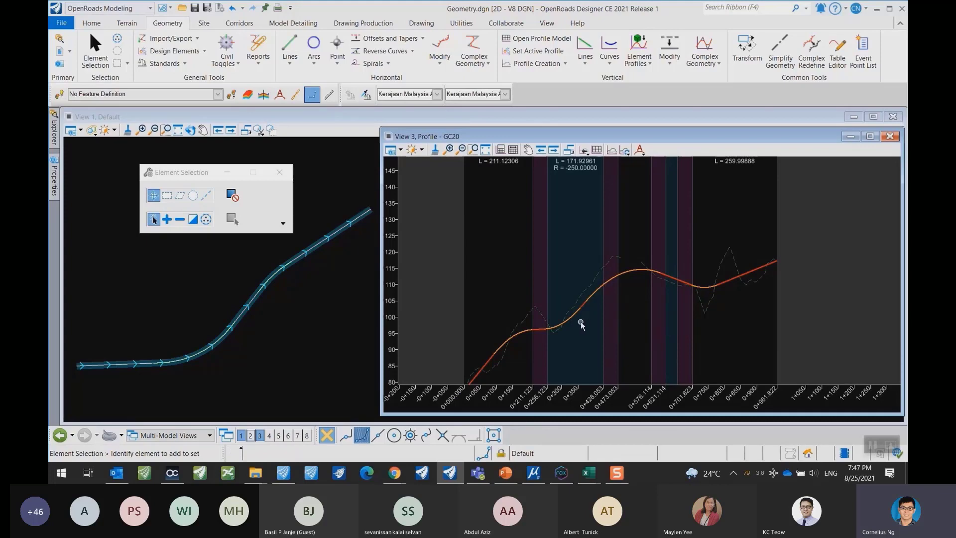
{"action": "middle_click_drag", "start_coordinate": [583, 305], "coordinate": [610, 260]}
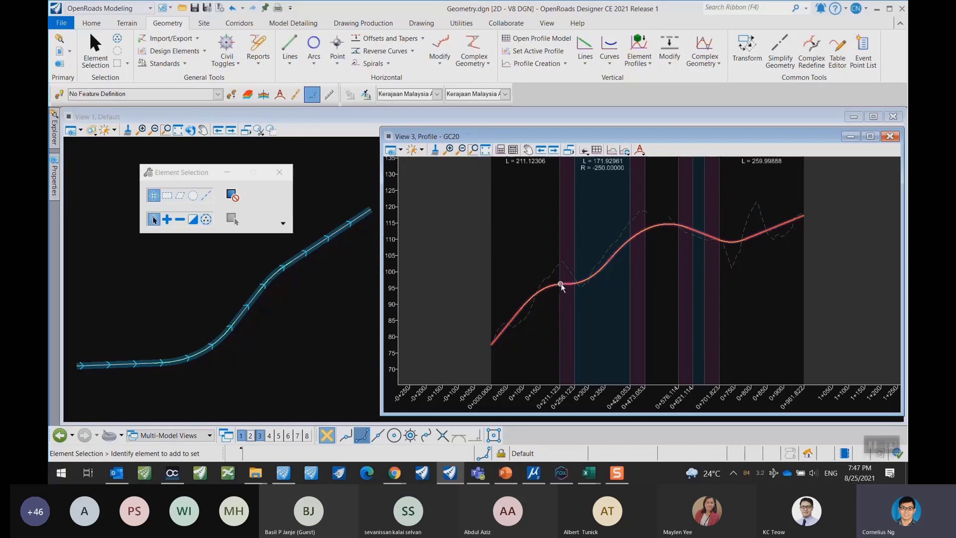
{"action": "scroll", "coordinate": [560, 298], "scroll_direction": "up", "scroll_amount": 5}
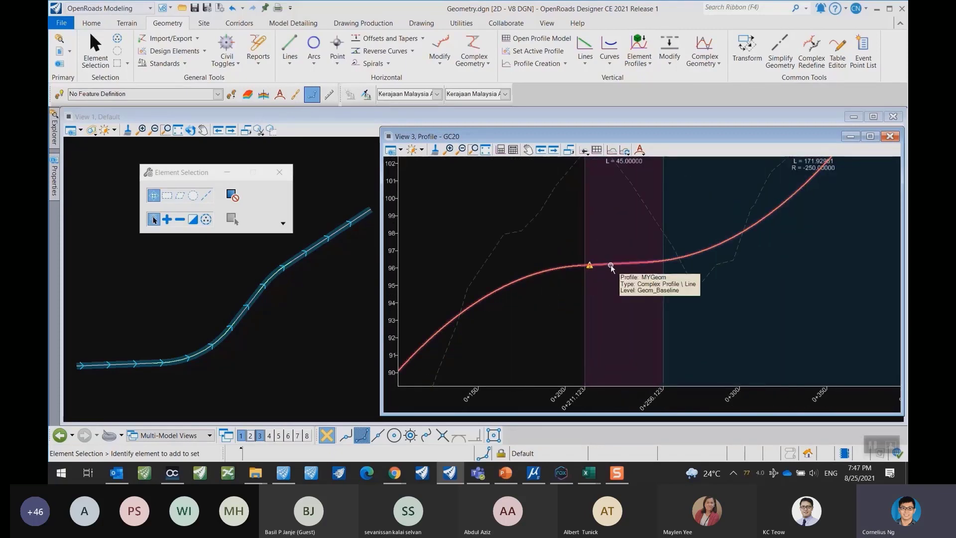
{"action": "mouse_move", "coordinate": [596, 272]}
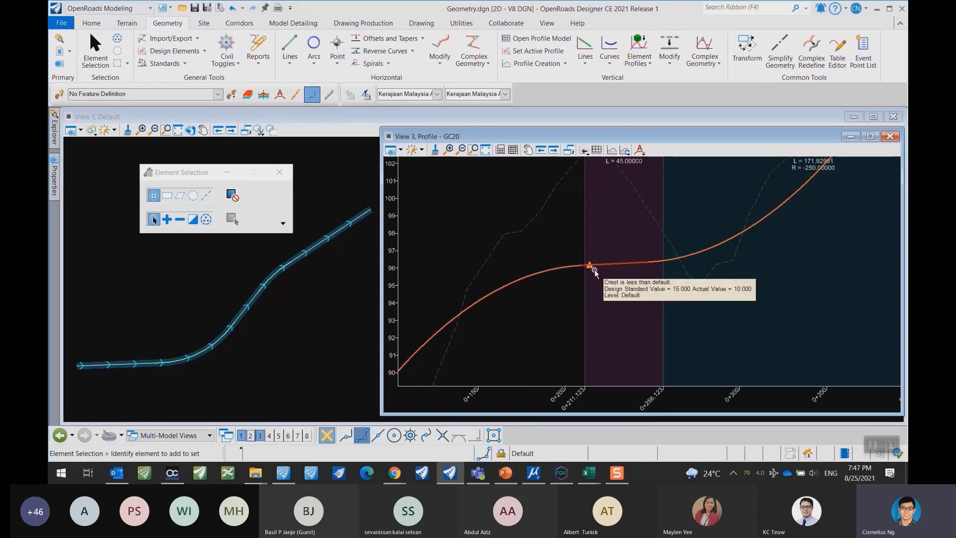
{"action": "scroll", "coordinate": [533, 313], "scroll_direction": "down", "scroll_amount": 7}
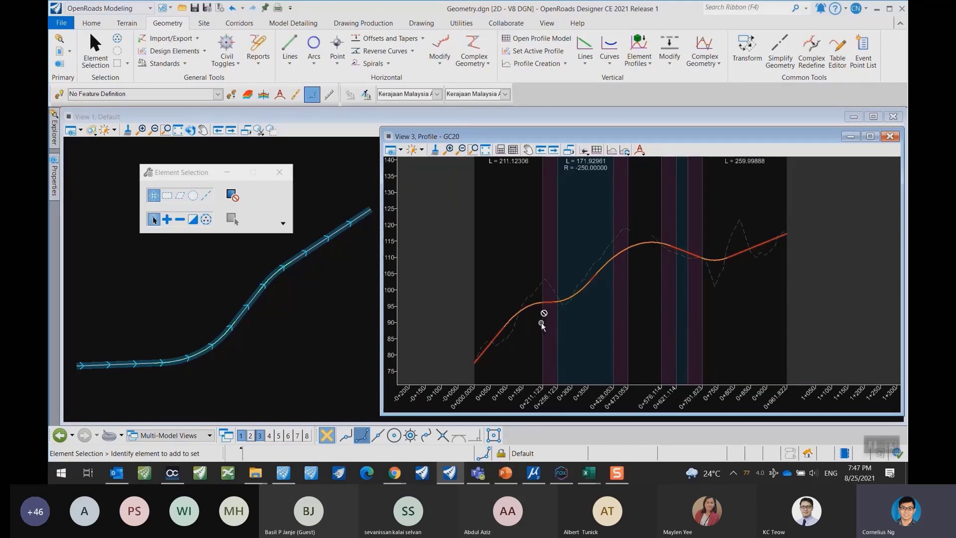
Set the corrected MYGeom profile as the active profile of the GC20 alignment.
{"action": "left_click", "coordinate": [606, 268]}
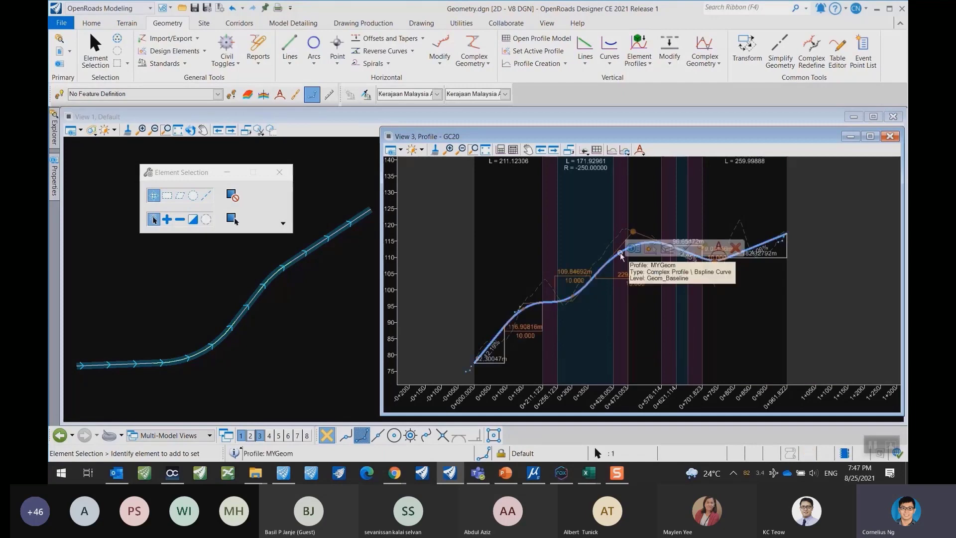
{"action": "mouse_move", "coordinate": [620, 253]}
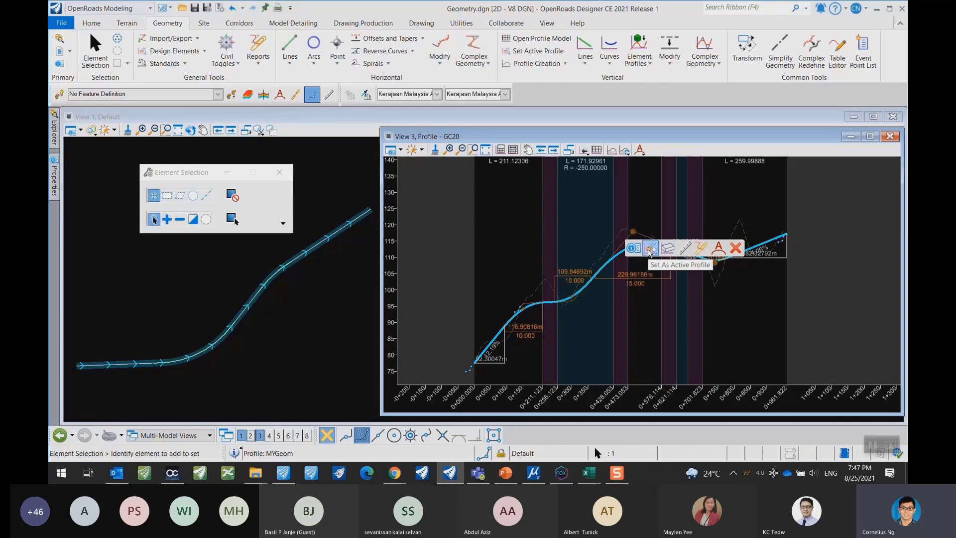
{"action": "left_click", "coordinate": [650, 250]}
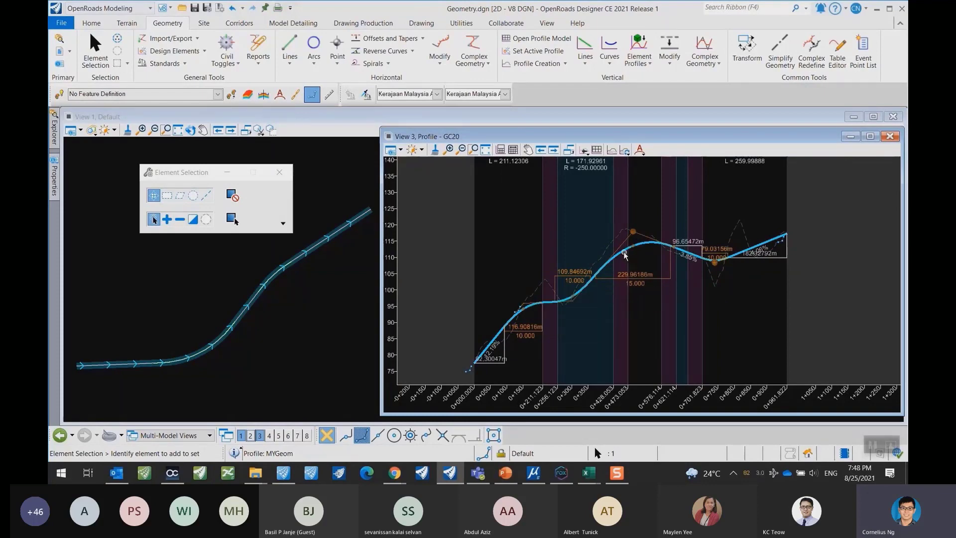
{"action": "mouse_move", "coordinate": [624, 252]}
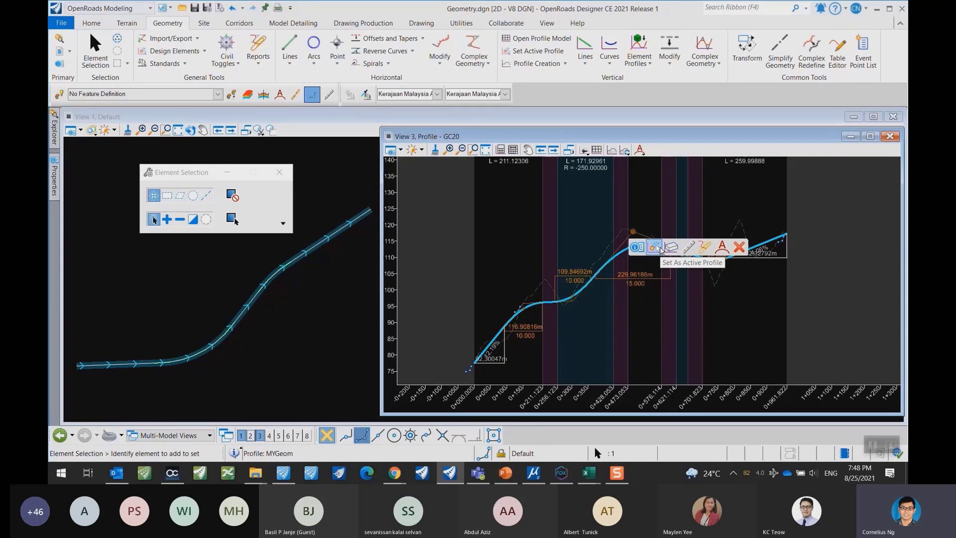
{"action": "left_click", "coordinate": [660, 248]}
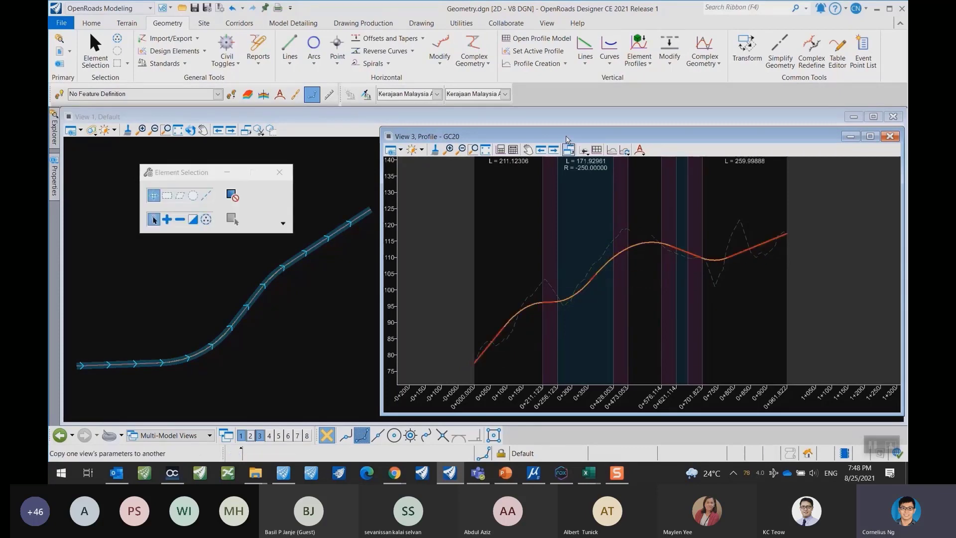
Close the GC20 profile view so that only the plan view of the alignment remains.
{"action": "left_click_drag", "start_coordinate": [567, 137], "coordinate": [601, 137]}
{"action": "left_click", "coordinate": [330, 289]}
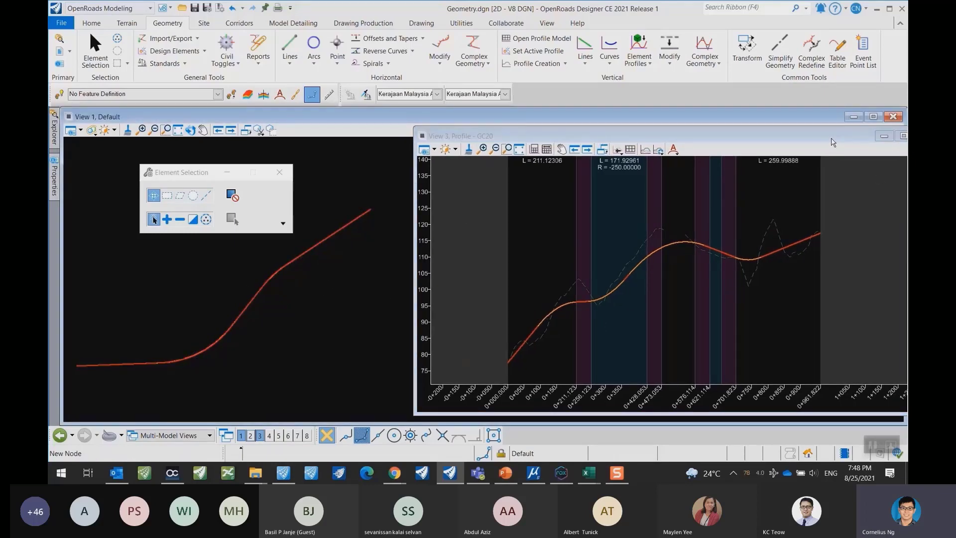
{"action": "left_click_drag", "start_coordinate": [834, 143], "coordinate": [793, 144]}
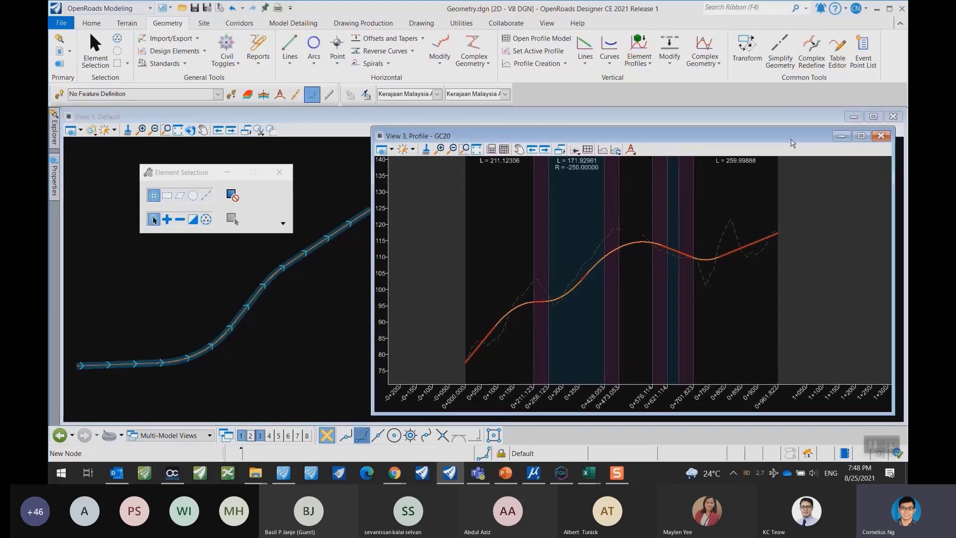
{"action": "left_click", "coordinate": [882, 137]}
{"action": "middle_click_drag", "start_coordinate": [504, 280], "coordinate": [617, 261]}
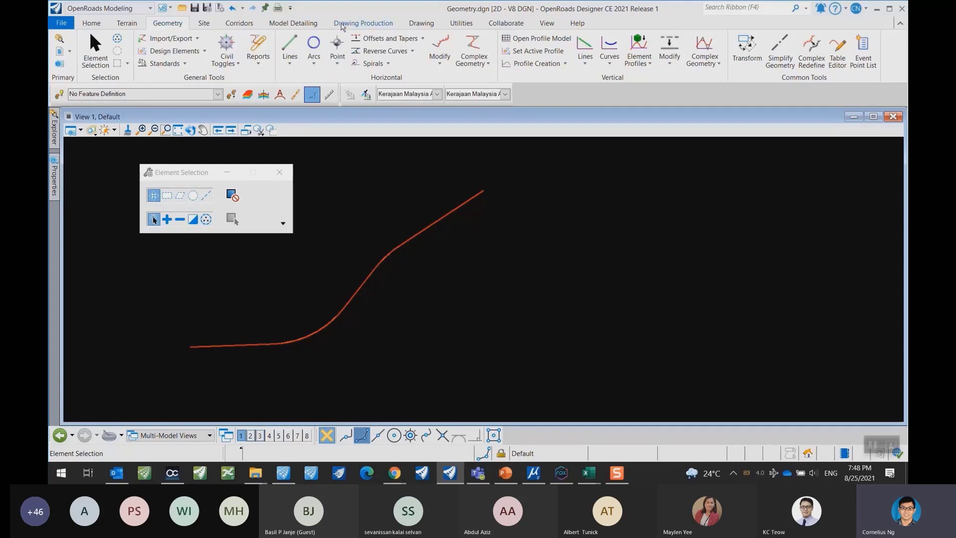
Annotate the horizontal alignment in the plan view with Annotate Element.
{"action": "left_click", "coordinate": [360, 24]}
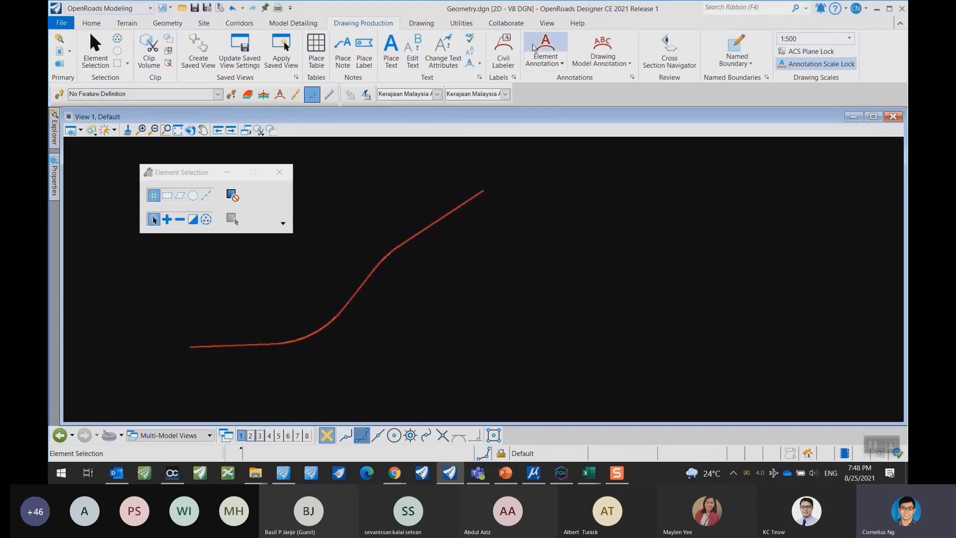
{"action": "left_click", "coordinate": [552, 48]}
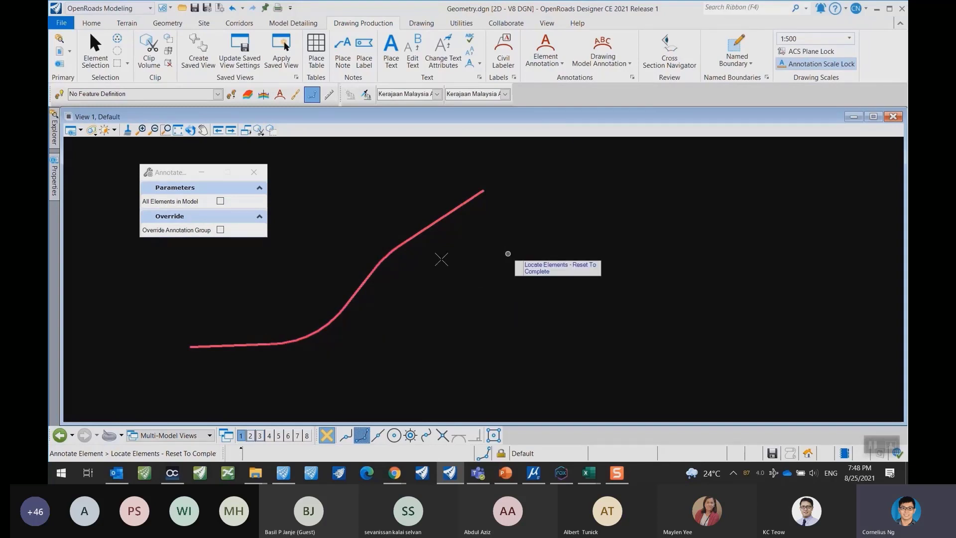
{"action": "right_click", "coordinate": [508, 253]}
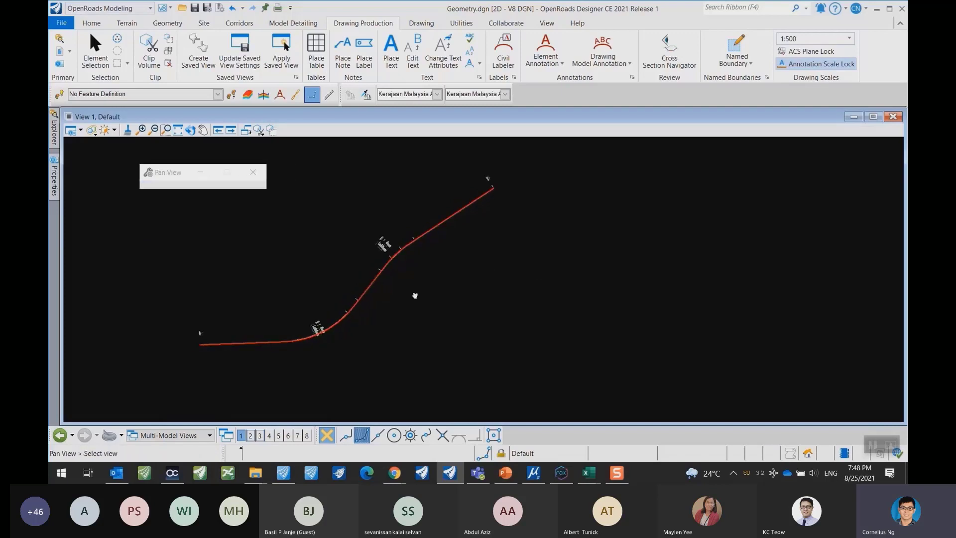
Examine the curve data tables, IP marks and chainage labels annotated along the alignment at both curves.
{"action": "scroll", "coordinate": [448, 299], "scroll_direction": "up", "scroll_amount": 3}
{"action": "scroll", "coordinate": [473, 288], "scroll_direction": "up", "scroll_amount": 5}
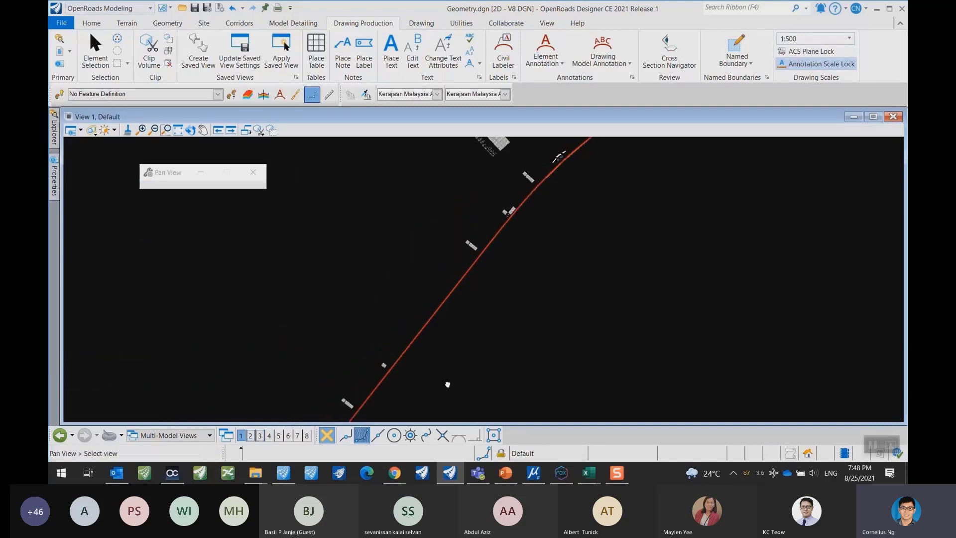
{"action": "scroll", "coordinate": [436, 246], "scroll_direction": "down", "scroll_amount": 1}
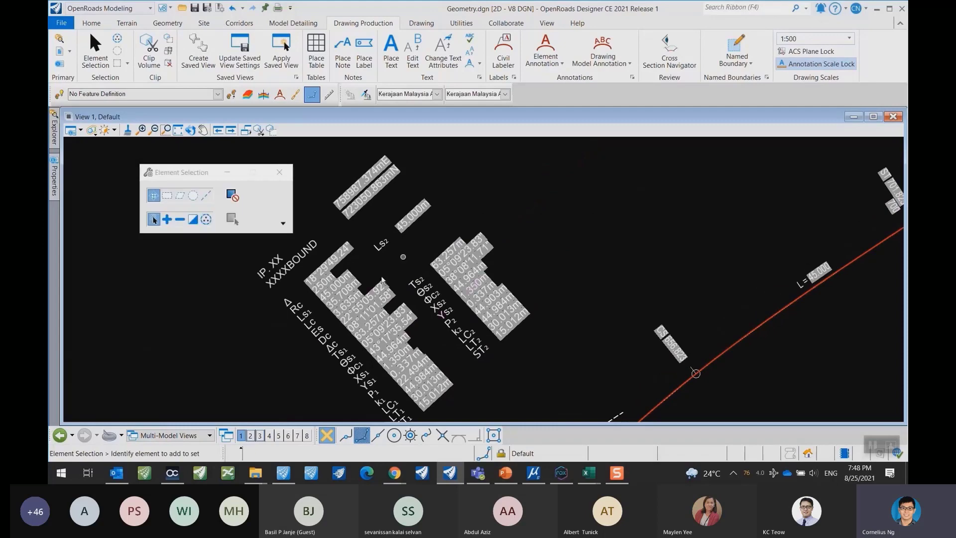
{"action": "scroll", "coordinate": [441, 326], "scroll_direction": "up", "scroll_amount": 1}
{"action": "mouse_move", "coordinate": [464, 340]}
{"action": "middle_mouse_down"}
{"action": "mouse_move", "coordinate": [465, 310]}
{"action": "mouse_move", "coordinate": [486, 295]}
{"action": "mouse_move", "coordinate": [502, 250]}
{"action": "middle_mouse_up"}
{"action": "scroll", "coordinate": [465, 266], "scroll_direction": "down", "scroll_amount": 3}
{"action": "scroll", "coordinate": [502, 251], "scroll_direction": "down", "scroll_amount": 3}
{"action": "middle_click_drag", "start_coordinate": [454, 363], "coordinate": [553, 216]}
{"action": "middle_click_drag", "start_coordinate": [453, 346], "coordinate": [542, 253]}
{"action": "scroll", "coordinate": [392, 325], "scroll_direction": "up", "scroll_amount": 3}
{"action": "middle_click_drag", "start_coordinate": [467, 296], "coordinate": [463, 333]}
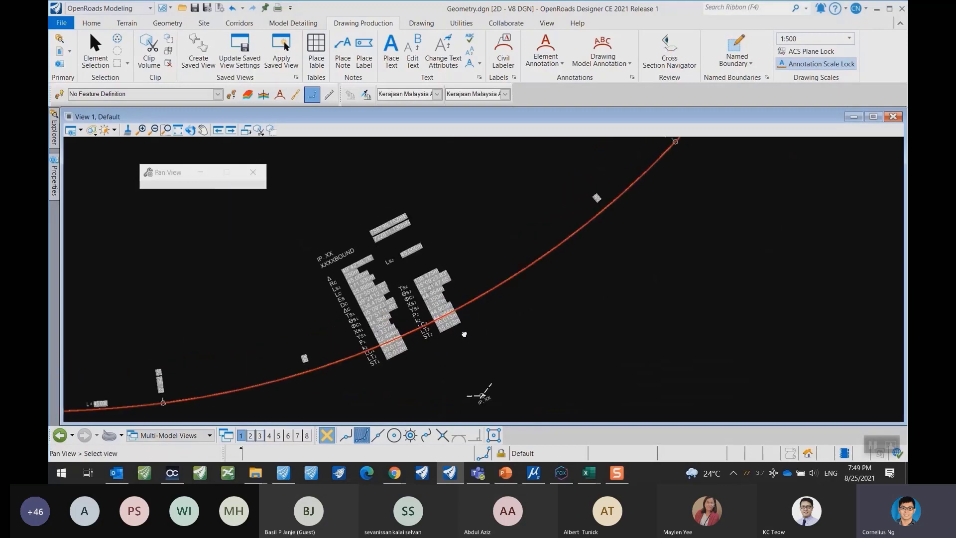
{"action": "scroll", "coordinate": [475, 344], "scroll_direction": "down", "scroll_amount": 5}
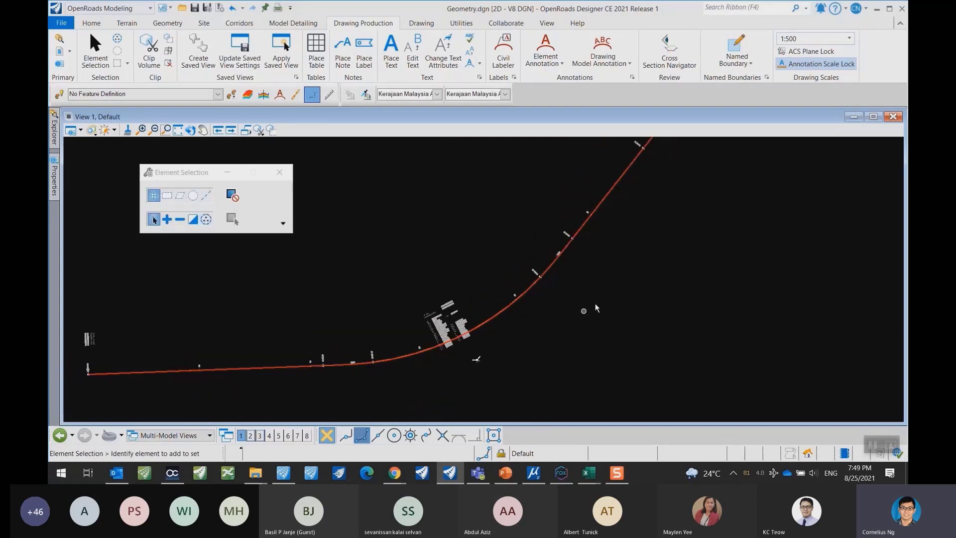
{"action": "middle_click_drag", "start_coordinate": [596, 306], "coordinate": [506, 333]}
{"action": "scroll", "coordinate": [487, 314], "scroll_direction": "down", "scroll_amount": 2}
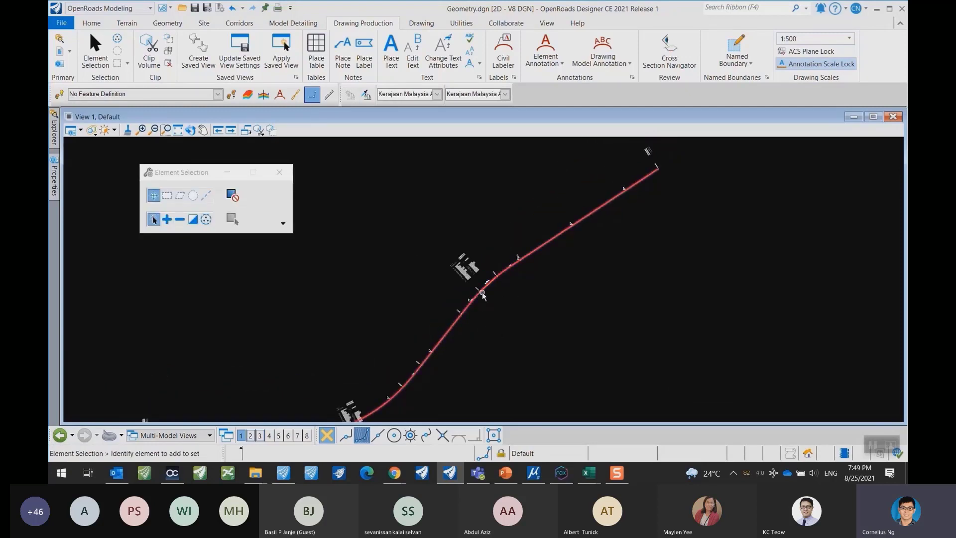
{"action": "scroll", "coordinate": [482, 295], "scroll_direction": "up", "scroll_amount": 3}
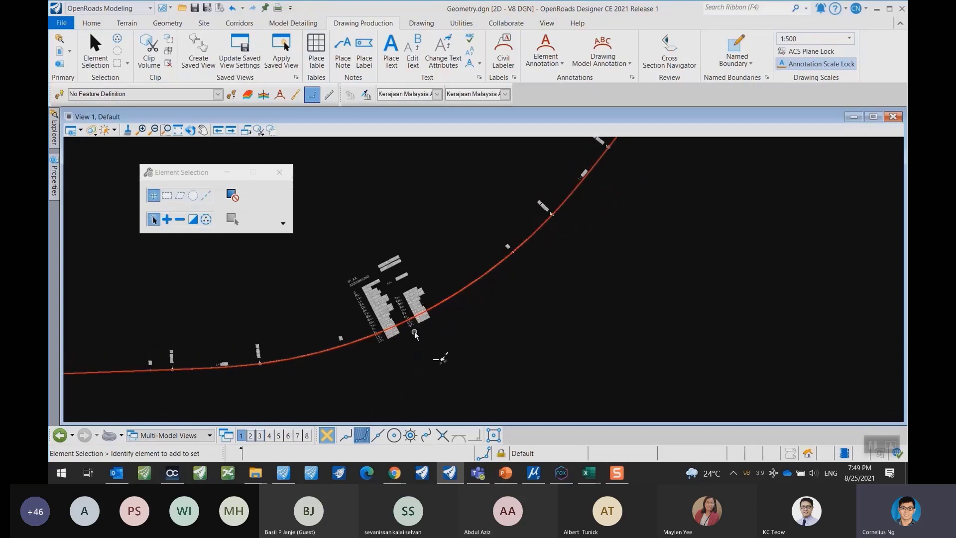
{"action": "scroll", "coordinate": [440, 359], "scroll_direction": "up", "scroll_amount": 2}
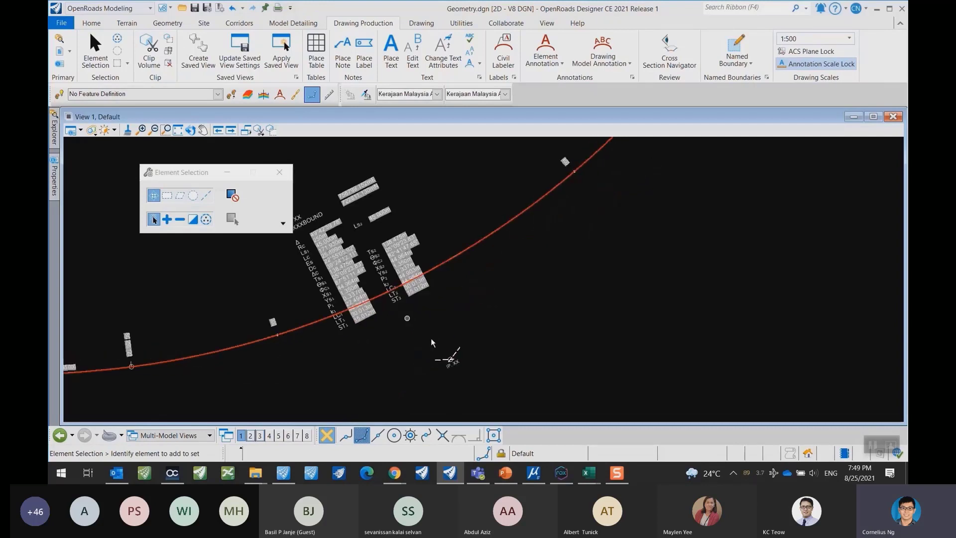
Move the lower curve's data table clear of the alignment, to the upper side of the curve.
{"action": "scroll", "coordinate": [434, 344], "scroll_direction": "down", "scroll_amount": 2}
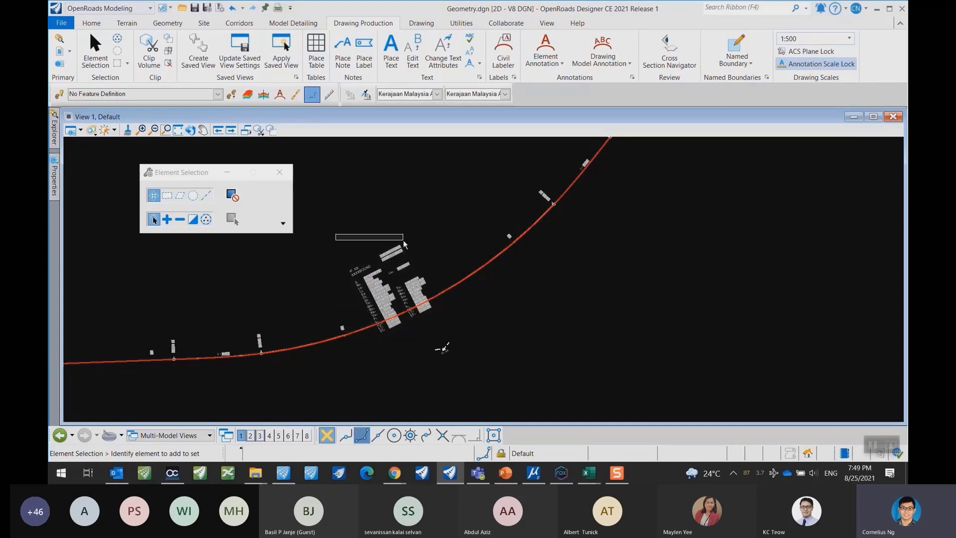
{"action": "mouse_move", "coordinate": [344, 243]}
{"action": "left_mouse_down"}
{"action": "mouse_move", "coordinate": [388, 294]}
{"action": "mouse_move", "coordinate": [456, 334]}
{"action": "left_mouse_up"}
{"action": "left_click_drag", "start_coordinate": [376, 301], "coordinate": [374, 259]}
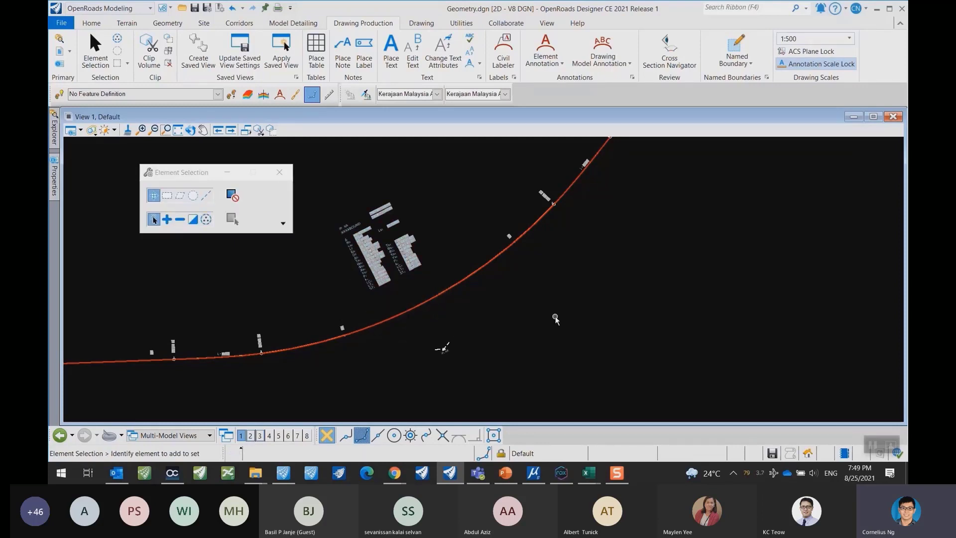
{"action": "scroll", "coordinate": [555, 316], "scroll_direction": "down", "scroll_amount": 4}
{"action": "middle_click_drag", "start_coordinate": [657, 300], "coordinate": [462, 324]}
{"action": "scroll", "coordinate": [508, 333], "scroll_direction": "down", "scroll_amount": 1}
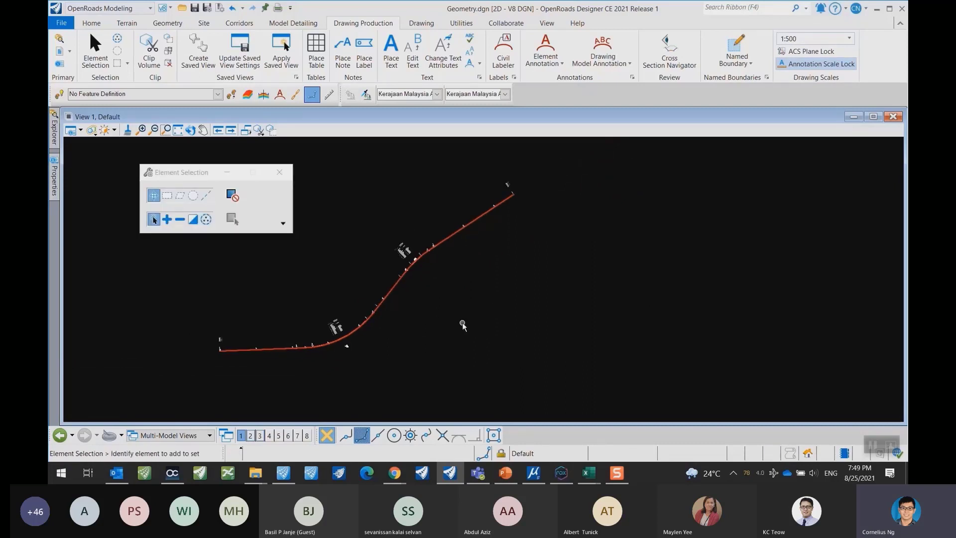
Reopen the GC20 profile view and annotate the MYGeom vertical profile.
{"action": "left_click", "coordinate": [259, 436]}
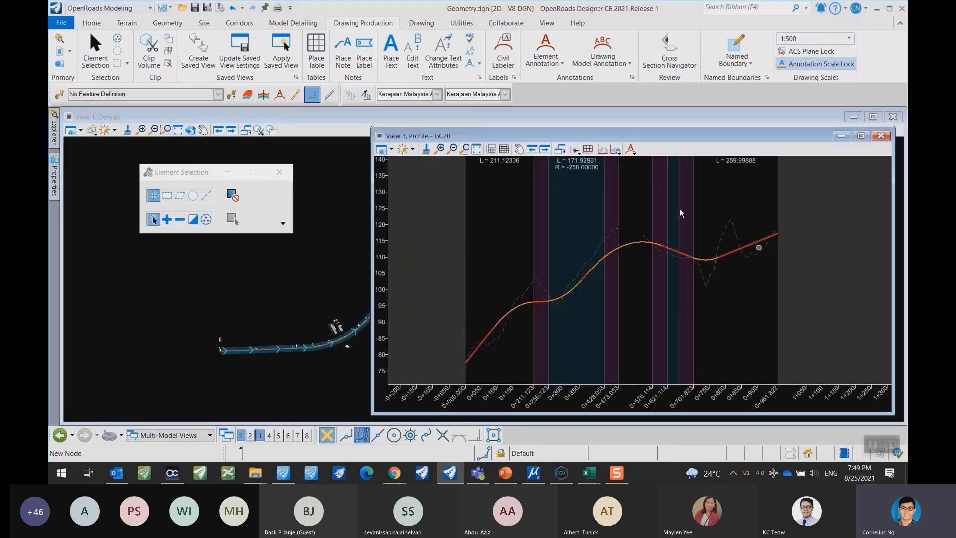
{"action": "left_click", "coordinate": [632, 149]}
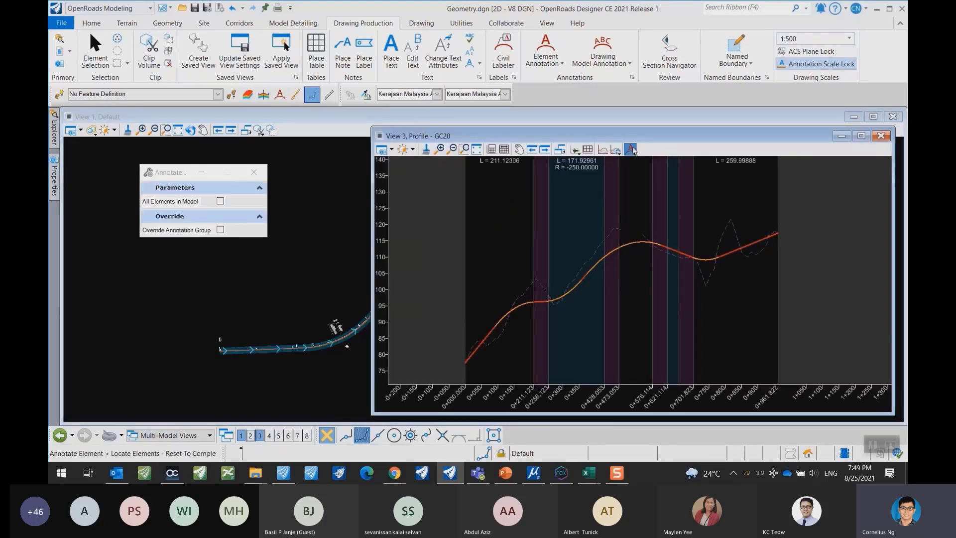
{"action": "left_click", "coordinate": [610, 253]}
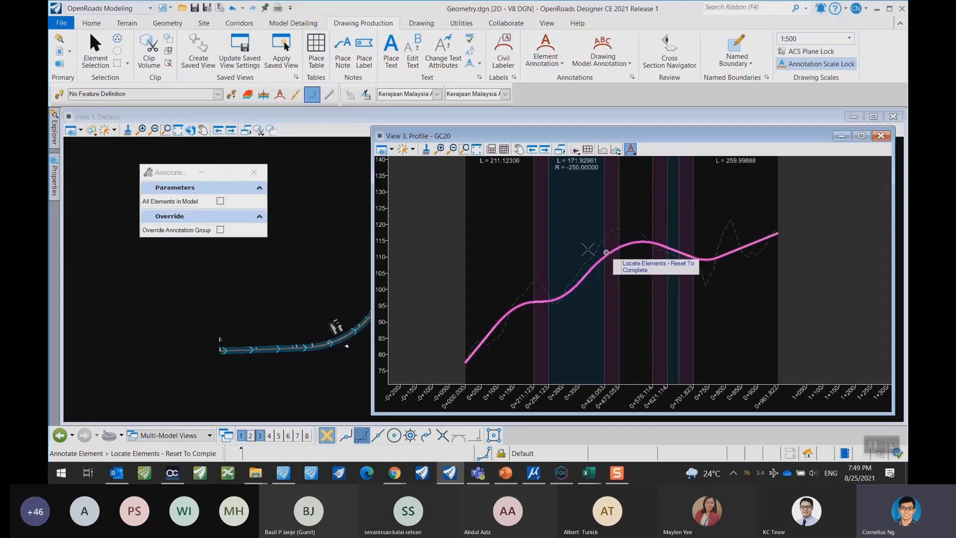
{"action": "right_click", "coordinate": [561, 242]}
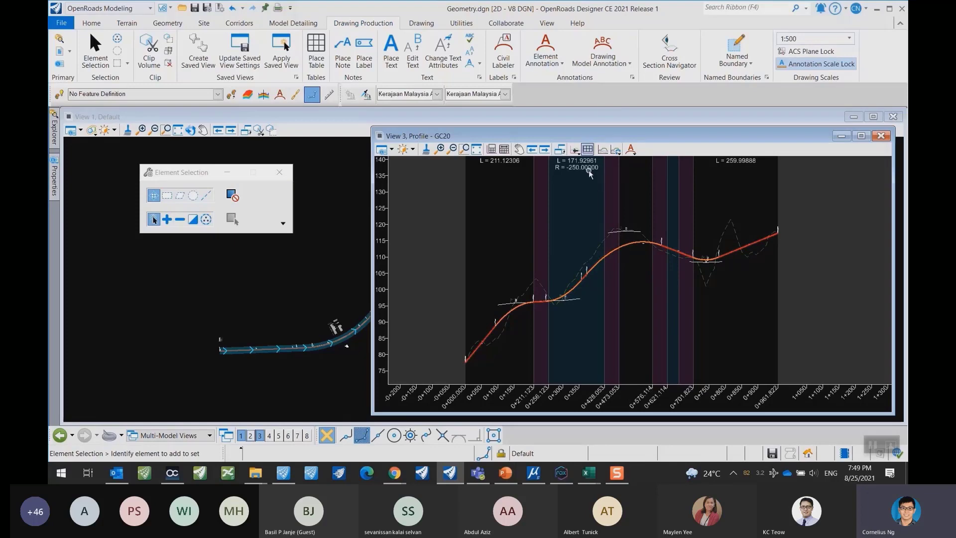
{"action": "left_click", "coordinate": [631, 150]}
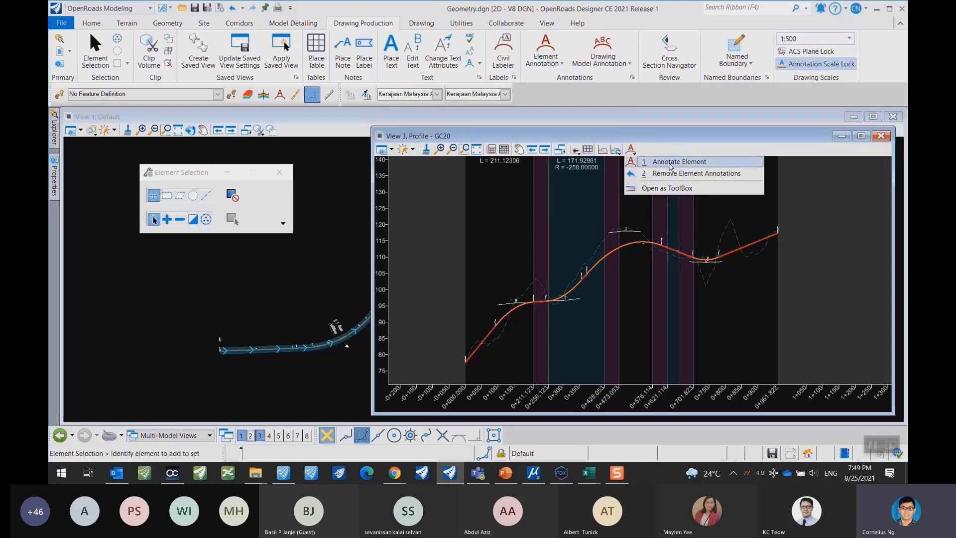
{"action": "left_click", "coordinate": [654, 138]}
Examine the VIP data annotated at the crest between 0+473.053 and 0+500.
{"action": "scroll", "coordinate": [602, 239], "scroll_direction": "up", "scroll_amount": 11}
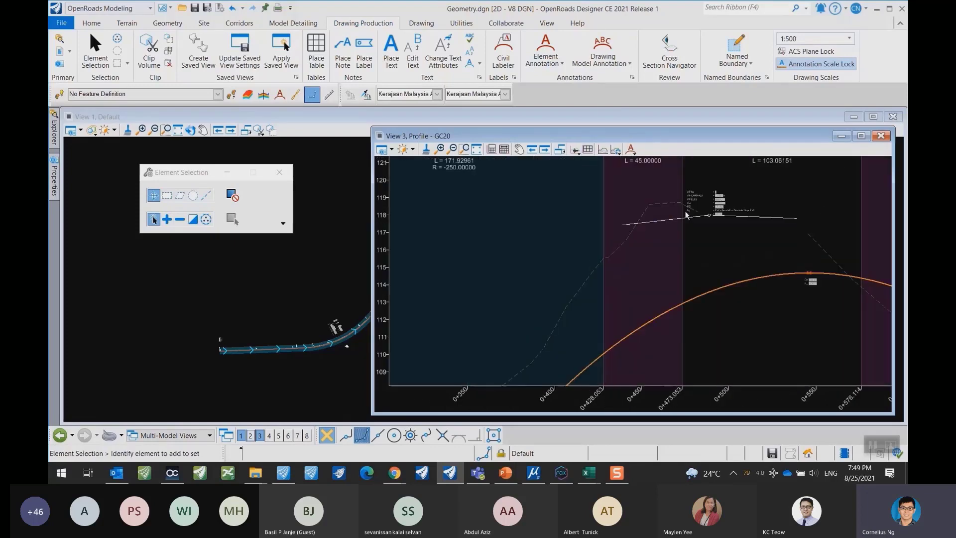
{"action": "mouse_move", "coordinate": [770, 213]}
{"action": "middle_mouse_down"}
{"action": "mouse_move", "coordinate": [683, 298]}
{"action": "mouse_move", "coordinate": [668, 276]}
{"action": "middle_mouse_up"}
{"action": "key", "text": "Escape"}
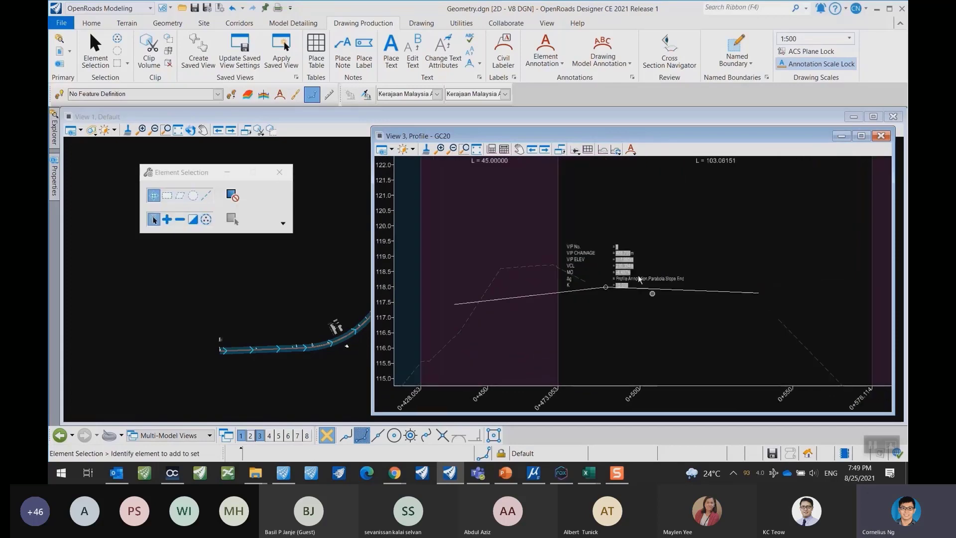
{"action": "scroll", "coordinate": [623, 259], "scroll_direction": "up", "scroll_amount": 5}
{"action": "scroll", "coordinate": [621, 279], "scroll_direction": "down", "scroll_amount": 7}
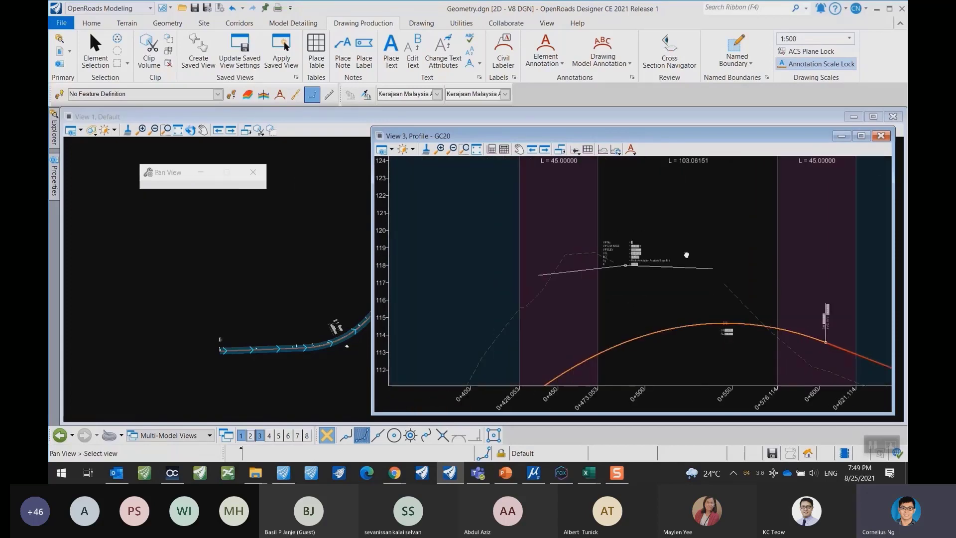
Examine the BVC, EVC and gradient labels annotated along the GC20 profile between the sag and the crest.
{"action": "scroll", "coordinate": [621, 319], "scroll_direction": "down", "scroll_amount": 6}
{"action": "scroll", "coordinate": [563, 361], "scroll_direction": "up", "scroll_amount": 9}
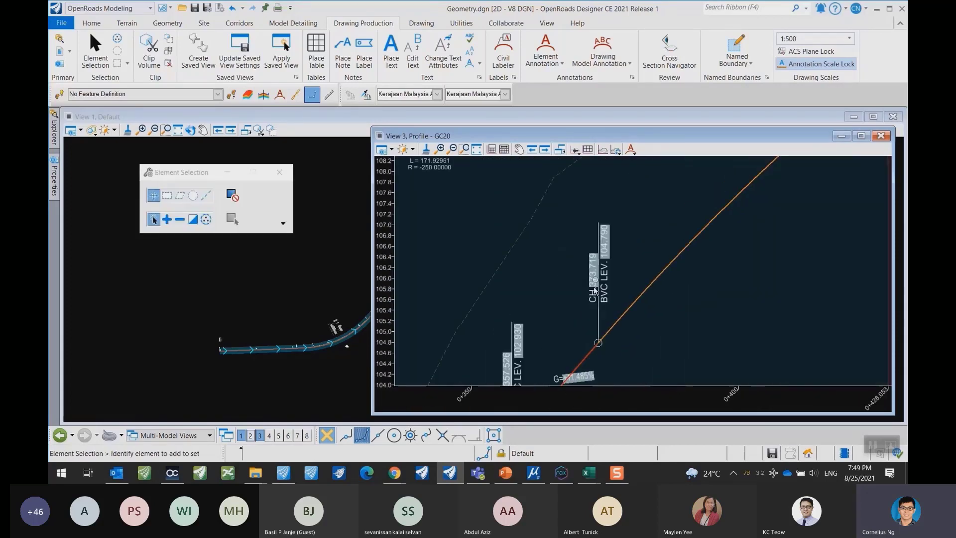
{"action": "scroll", "coordinate": [597, 289], "scroll_direction": "down", "scroll_amount": 3}
{"action": "scroll", "coordinate": [584, 341], "scroll_direction": "up", "scroll_amount": 5}
{"action": "middle_click_drag", "start_coordinate": [594, 300], "coordinate": [566, 350]}
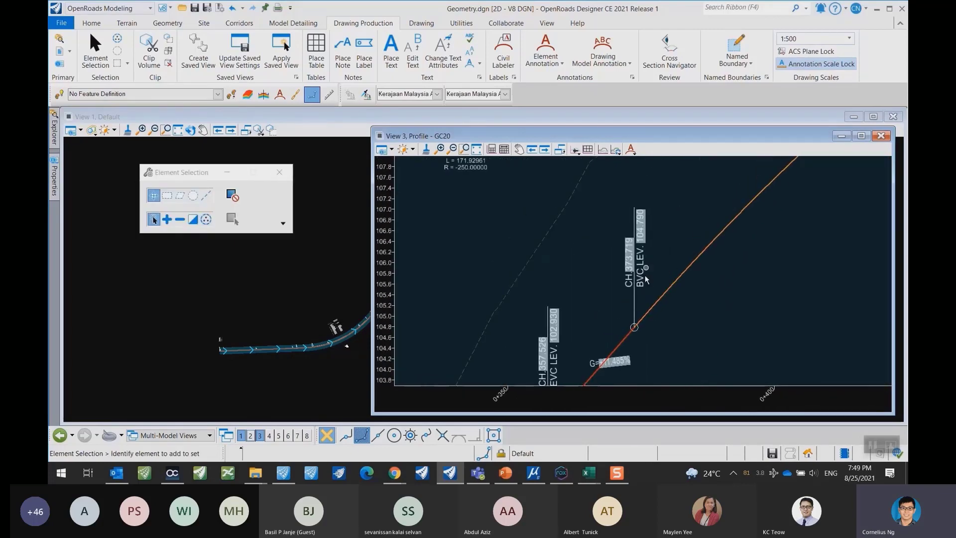
{"action": "scroll", "coordinate": [639, 282], "scroll_direction": "down", "scroll_amount": 3}
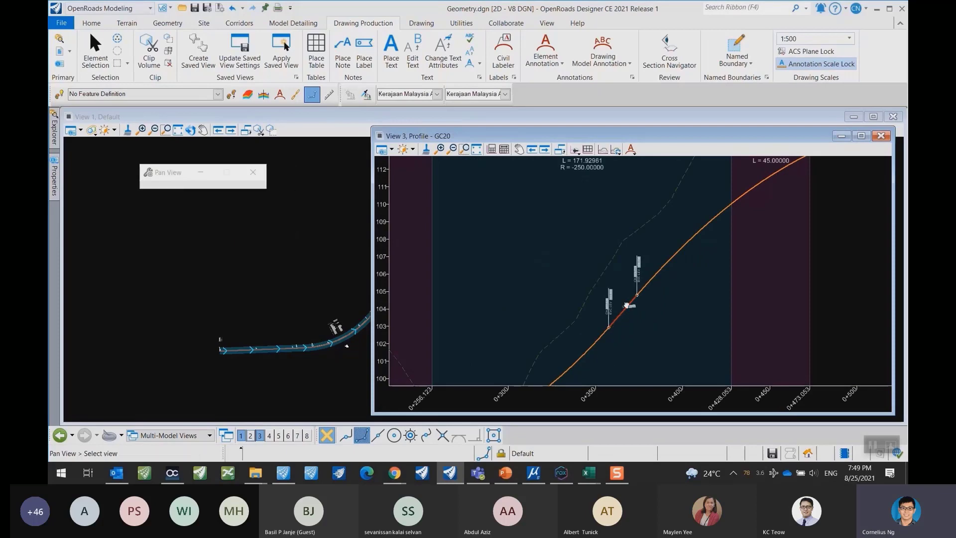
{"action": "scroll", "coordinate": [648, 284], "scroll_direction": "up", "scroll_amount": 1}
{"action": "scroll", "coordinate": [662, 264], "scroll_direction": "down", "scroll_amount": 2}
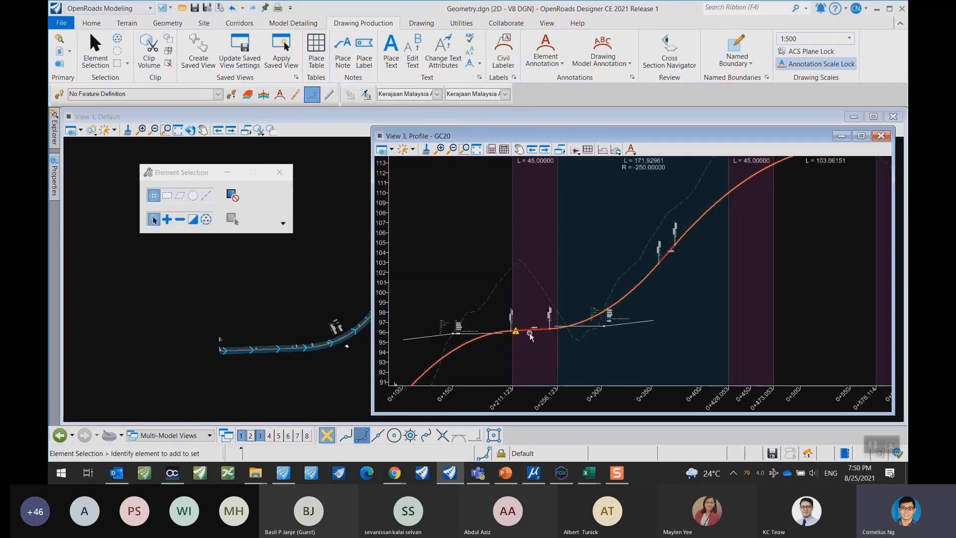
{"action": "middle_click_drag", "start_coordinate": [573, 329], "coordinate": [599, 263]}
Examine the crest VIP's data block again, especially its Δg entry, and view the whole annotated profile.
{"action": "scroll", "coordinate": [599, 262], "scroll_direction": "up", "scroll_amount": 5}
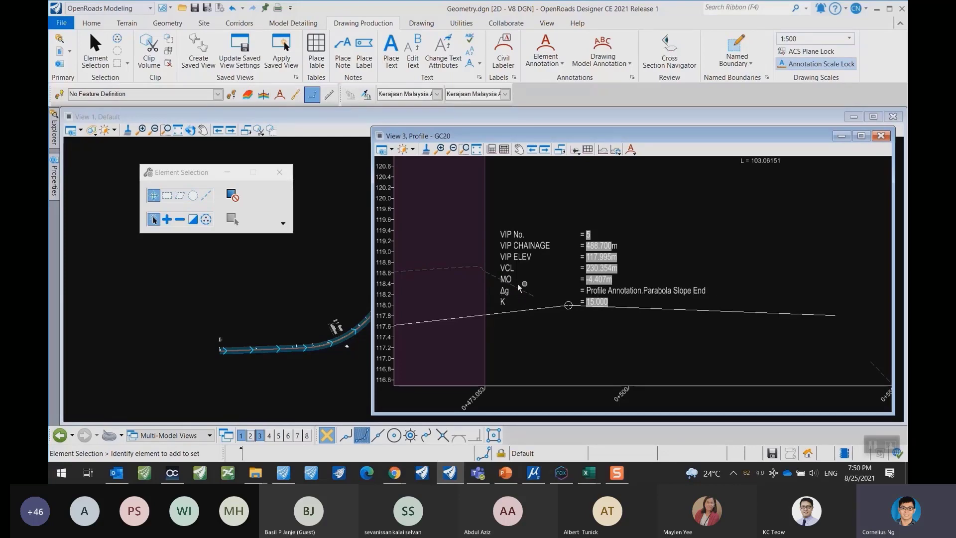
{"action": "scroll", "coordinate": [617, 294], "scroll_direction": "down", "scroll_amount": 3}
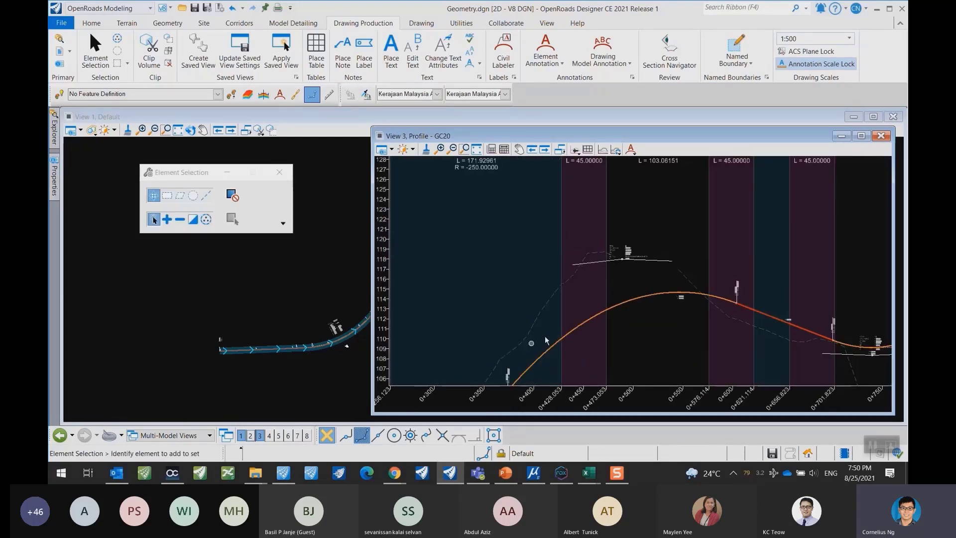
{"action": "scroll", "coordinate": [621, 258], "scroll_direction": "up", "scroll_amount": 5}
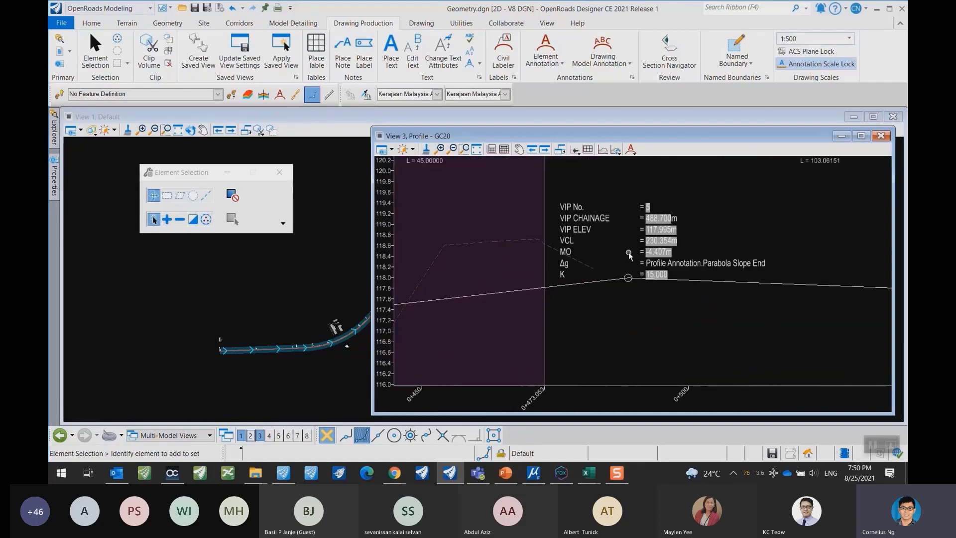
{"action": "scroll", "coordinate": [669, 302], "scroll_direction": "down", "scroll_amount": 1}
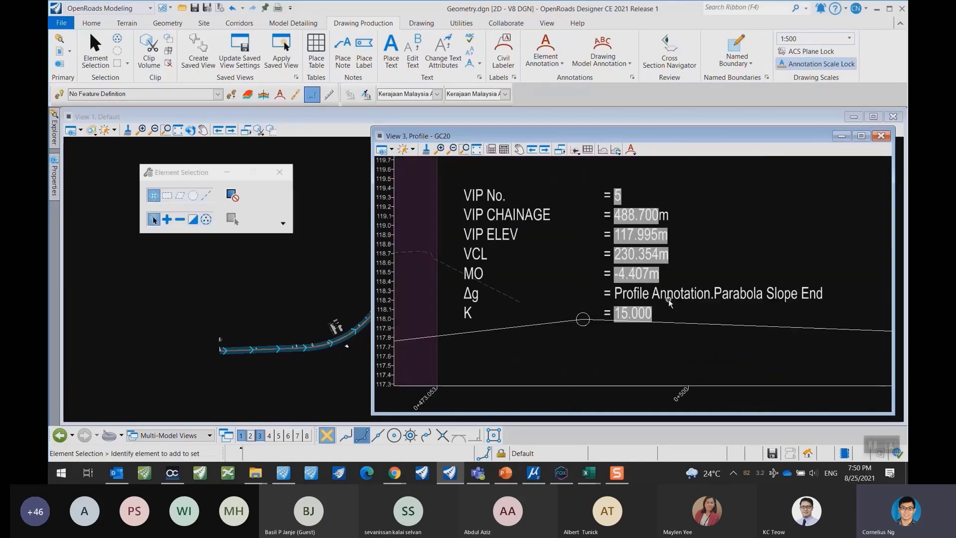
{"action": "scroll", "coordinate": [717, 293], "scroll_direction": "down", "scroll_amount": 4}
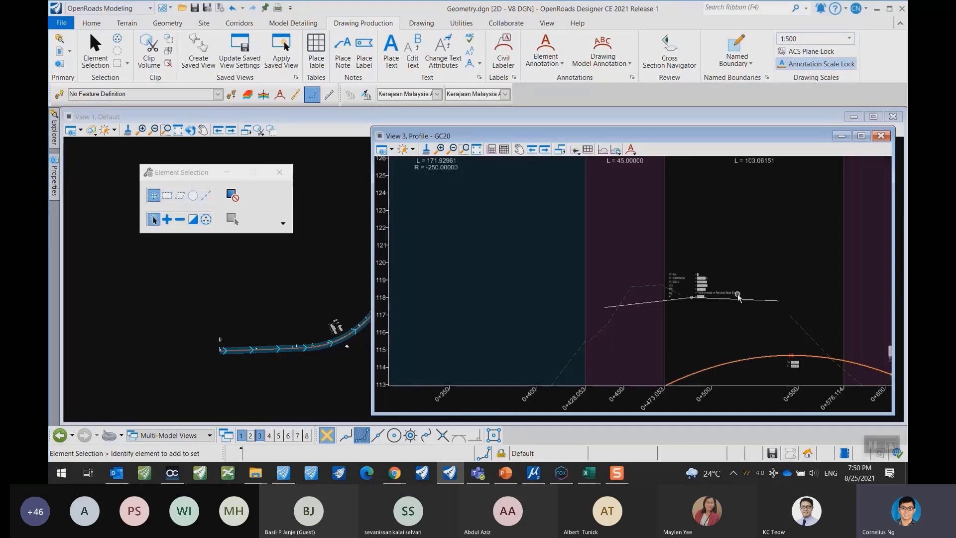
{"action": "scroll", "coordinate": [720, 295], "scroll_direction": "up", "scroll_amount": 1}
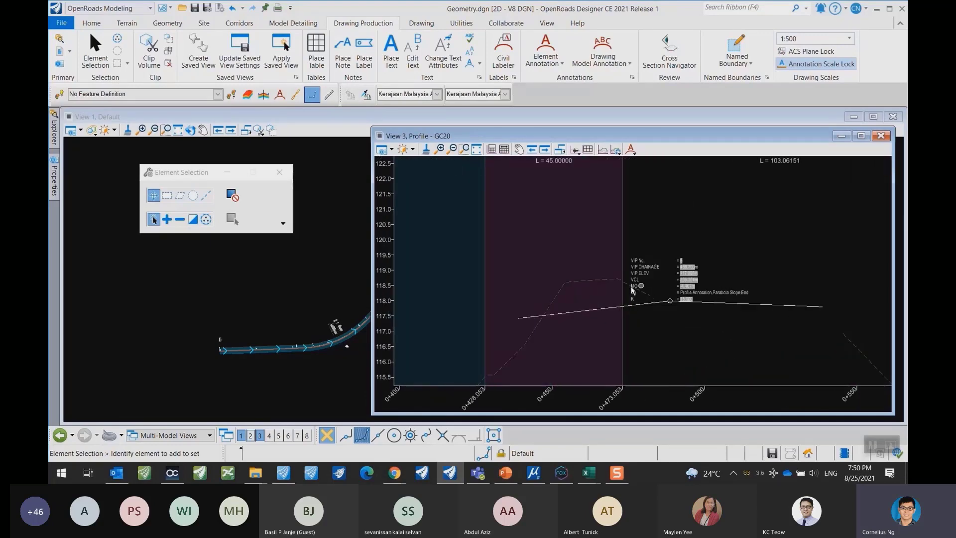
{"action": "scroll", "coordinate": [620, 298], "scroll_direction": "down", "scroll_amount": 5}
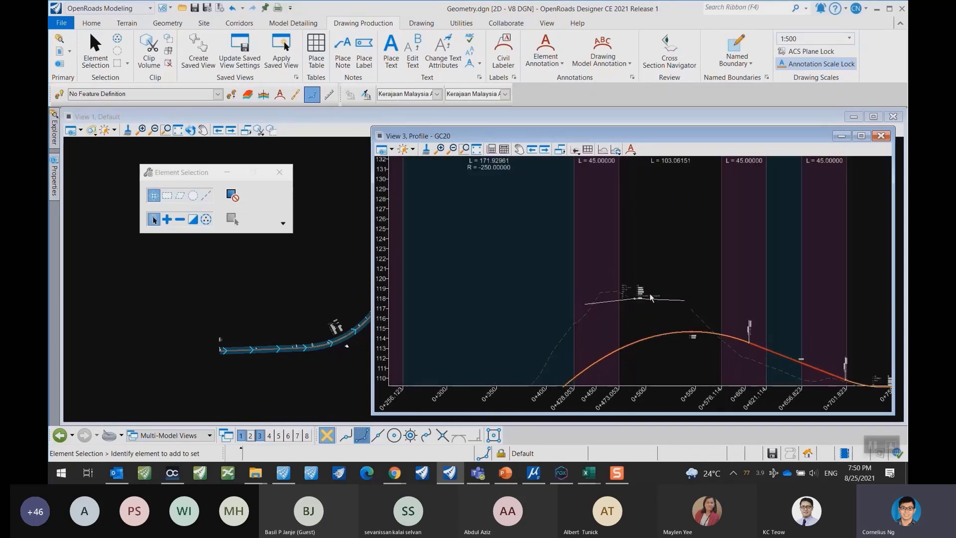
{"action": "scroll", "coordinate": [650, 297], "scroll_direction": "up", "scroll_amount": 5}
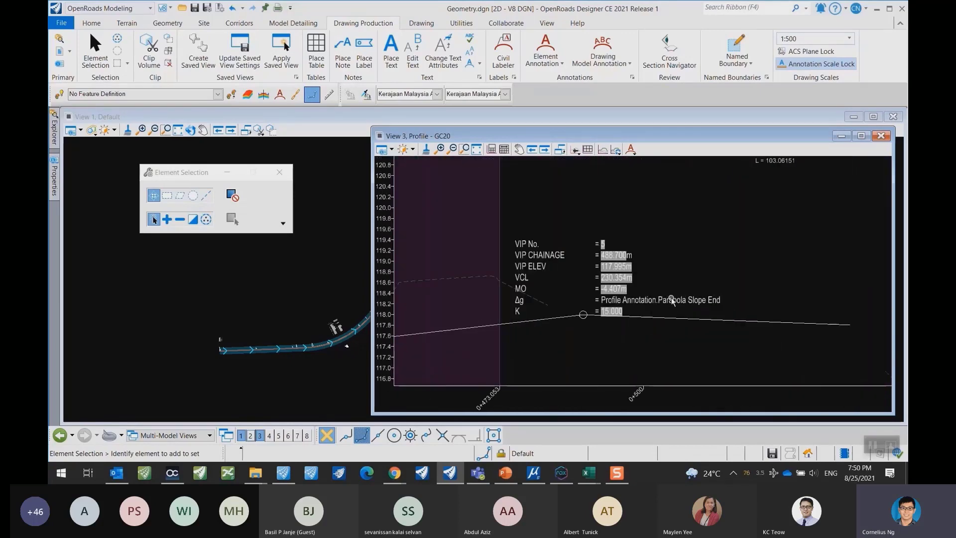
{"action": "scroll", "coordinate": [671, 300], "scroll_direction": "down", "scroll_amount": 5}
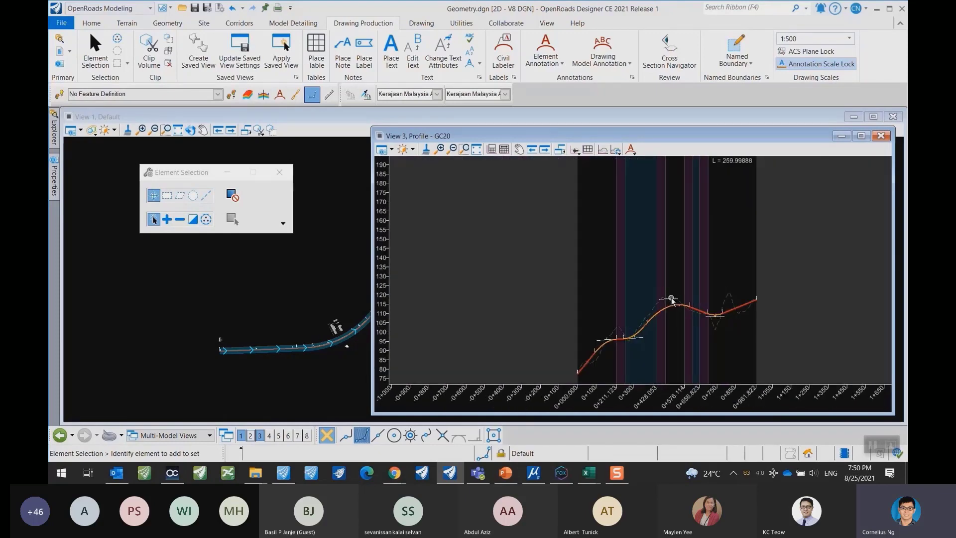
{"action": "middle_click_drag", "start_coordinate": [621, 295], "coordinate": [574, 237]}
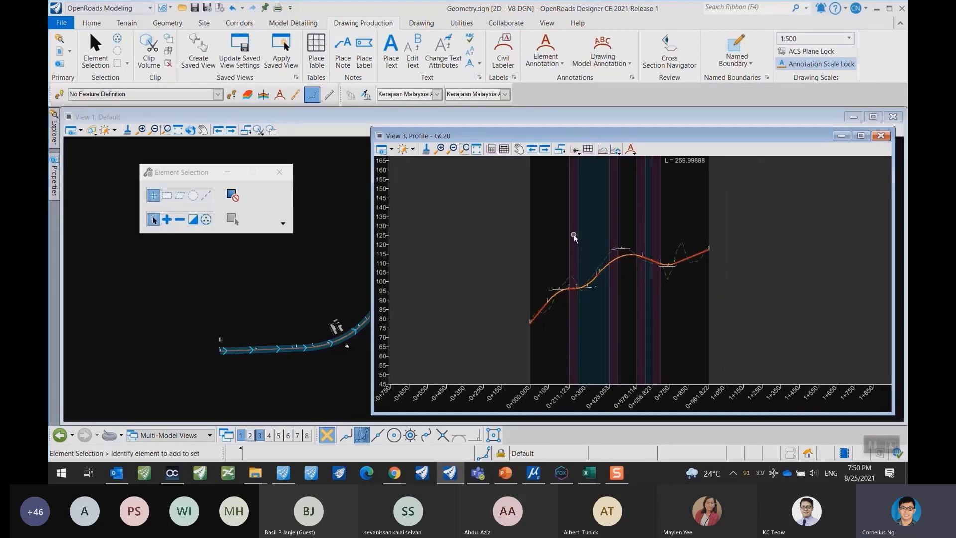
Move the GC20 profile view aside and make the plan view active with the whole alignment in sight.
{"action": "left_click_drag", "start_coordinate": [500, 138], "coordinate": [586, 138]}
{"action": "middle_click_drag", "start_coordinate": [354, 291], "coordinate": [255, 308]}
{"action": "left_click", "coordinate": [383, 318]}
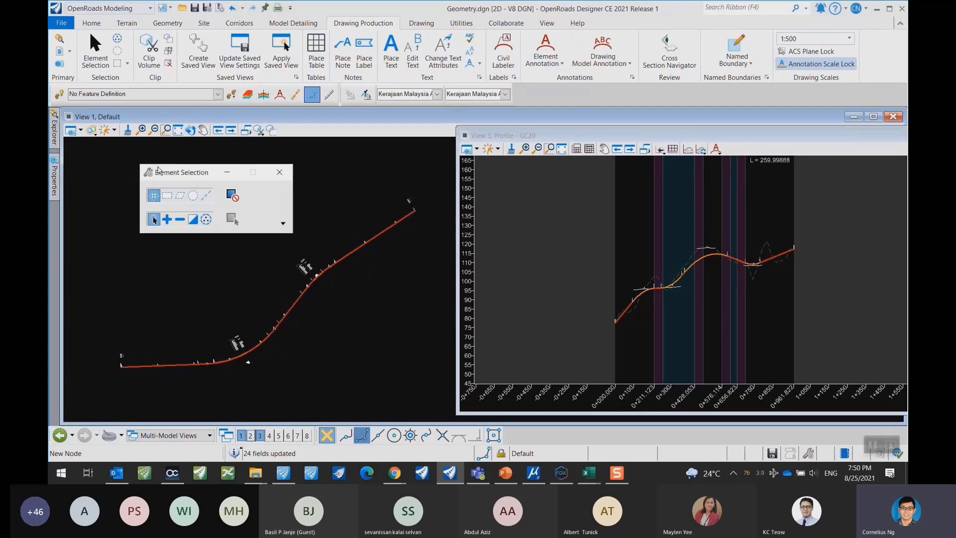
{"action": "left_click_drag", "start_coordinate": [175, 178], "coordinate": [115, 160]}
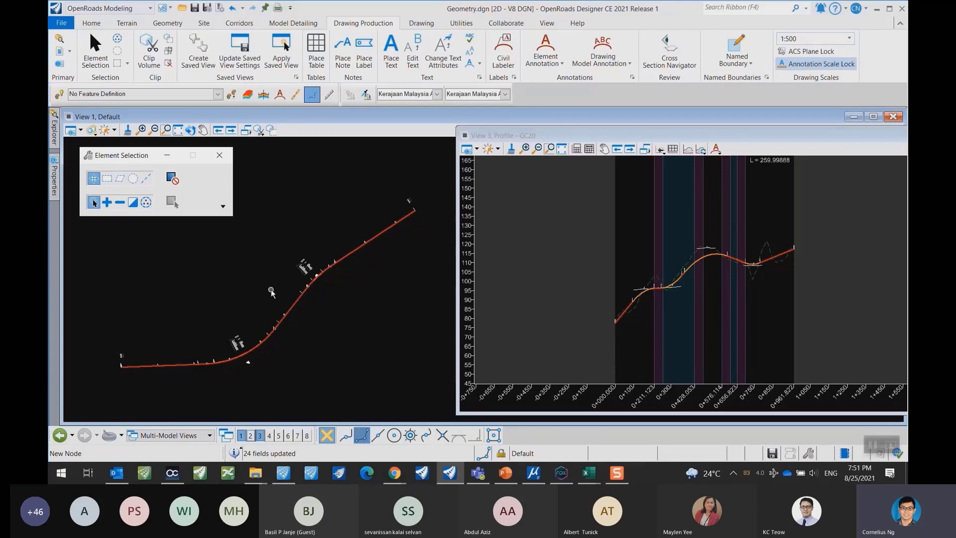
Start placing a civil plan named boundary using the MY_PlanProfile_PLAN_1to1000 drawing seed.
{"action": "left_click", "coordinate": [727, 69]}
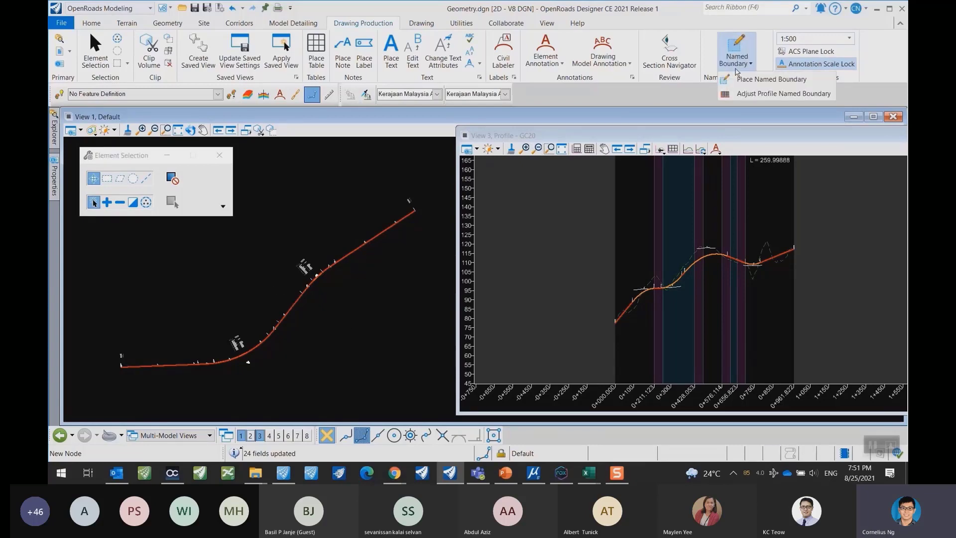
{"action": "left_click", "coordinate": [768, 80]}
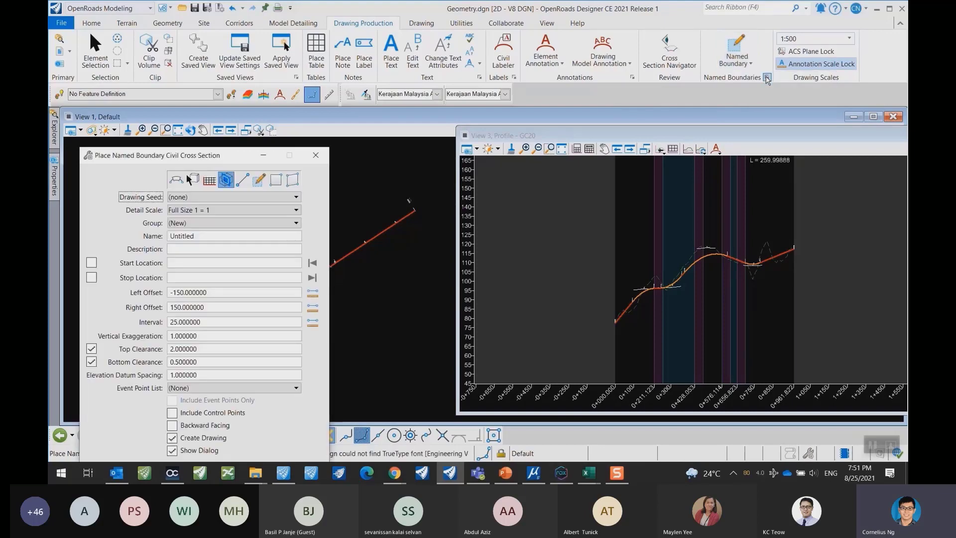
{"action": "left_click_drag", "start_coordinate": [192, 159], "coordinate": [570, 91]}
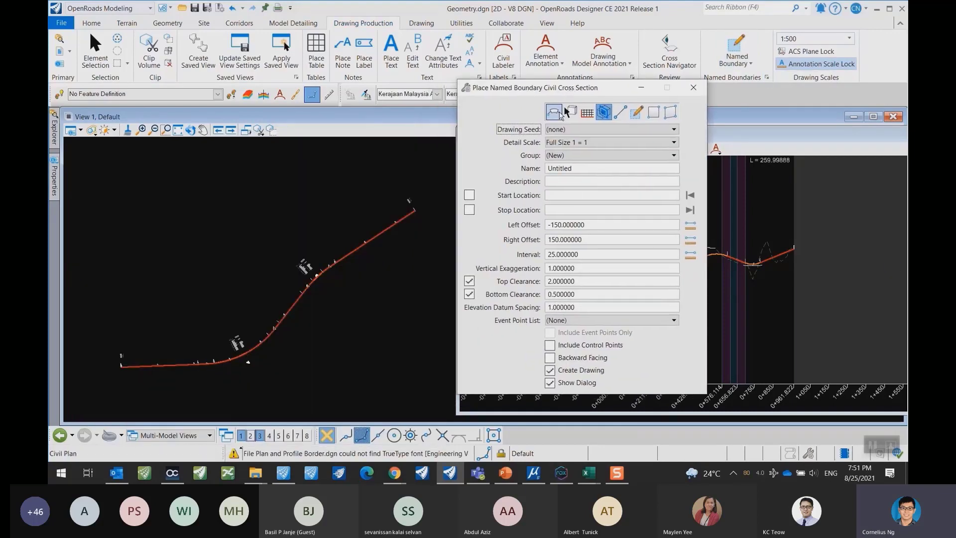
{"action": "left_click", "coordinate": [529, 112]}
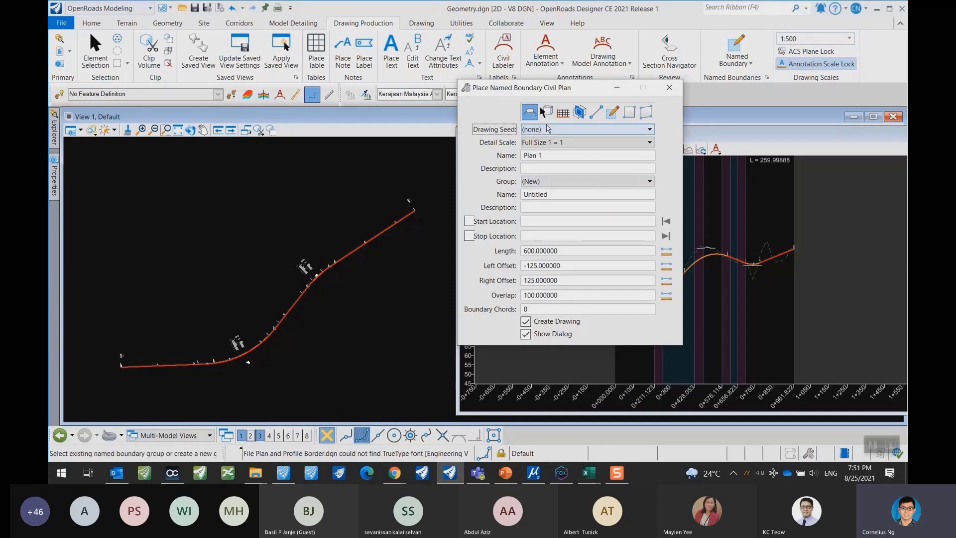
{"action": "left_click", "coordinate": [550, 129]}
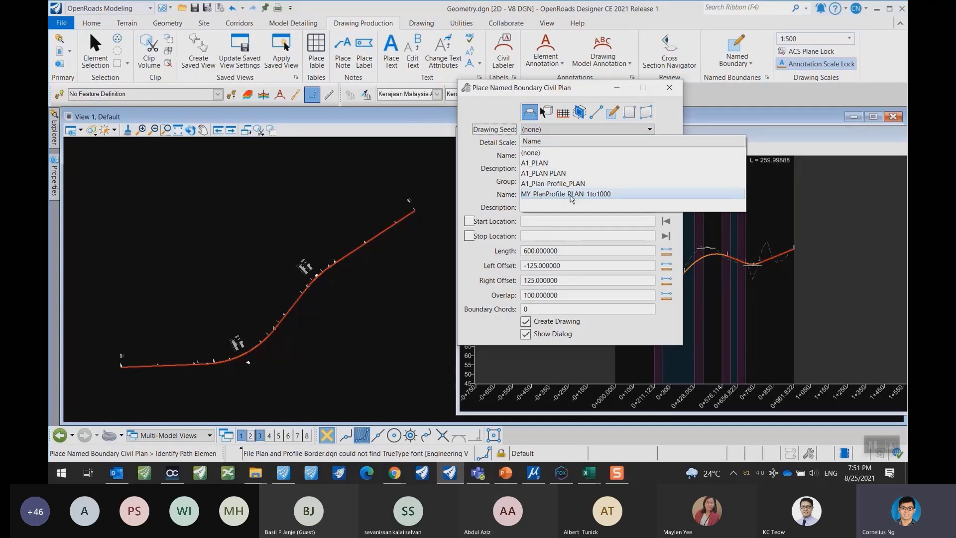
{"action": "left_click", "coordinate": [586, 194]}
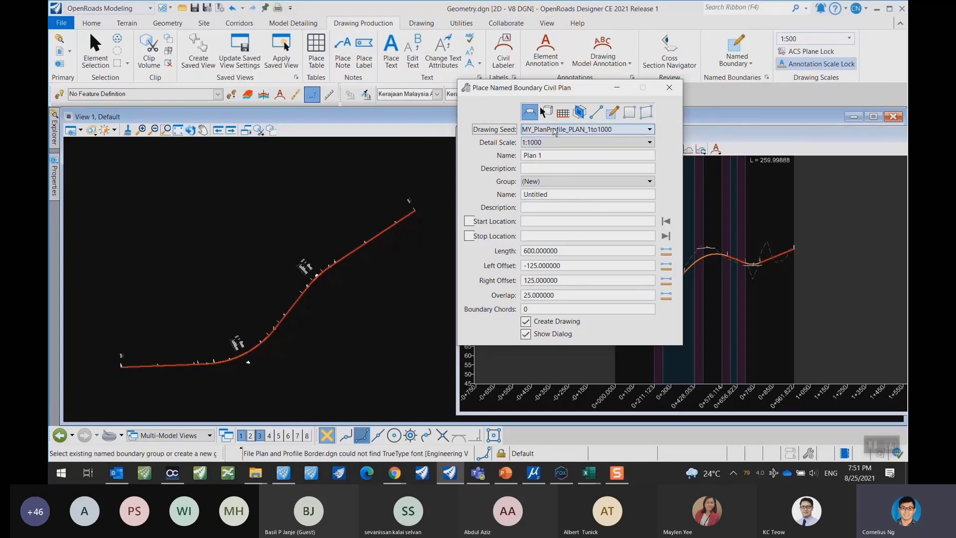
{"action": "left_click", "coordinate": [578, 130]}
{"action": "left_click", "coordinate": [557, 194]}
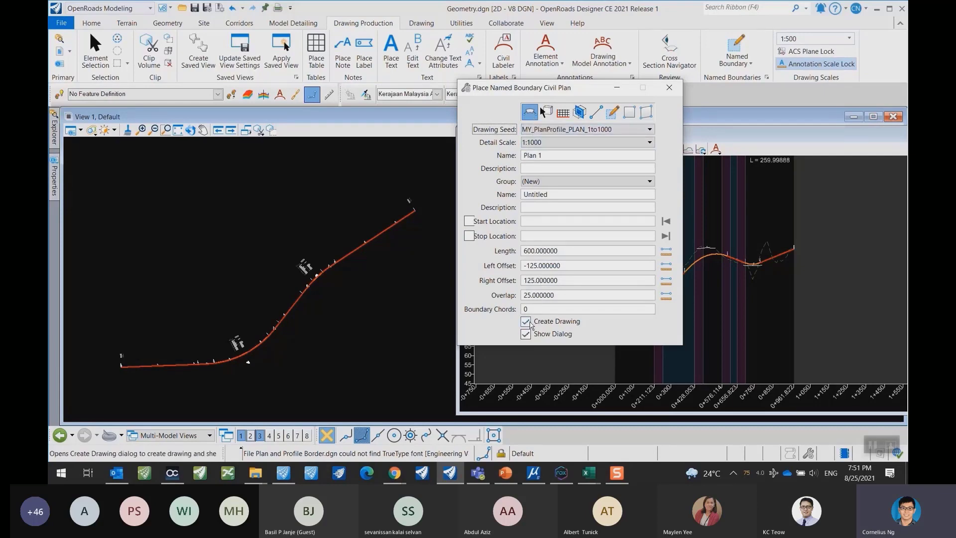
Place plan named boundaries along the full length of GC20, from 0+000.000 to 0+961.822, with drawing creation turned off.
{"action": "left_click", "coordinate": [547, 322]}
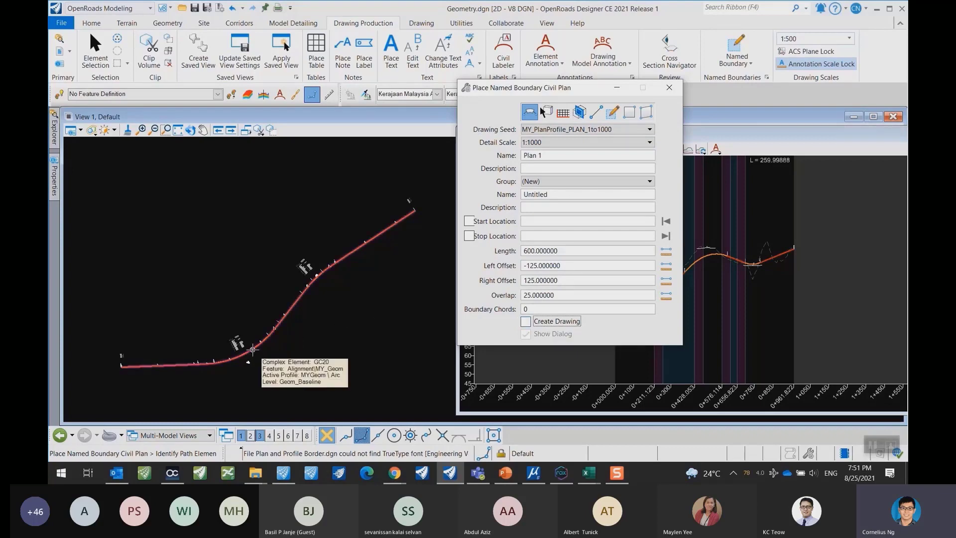
{"action": "left_click", "coordinate": [252, 350]}
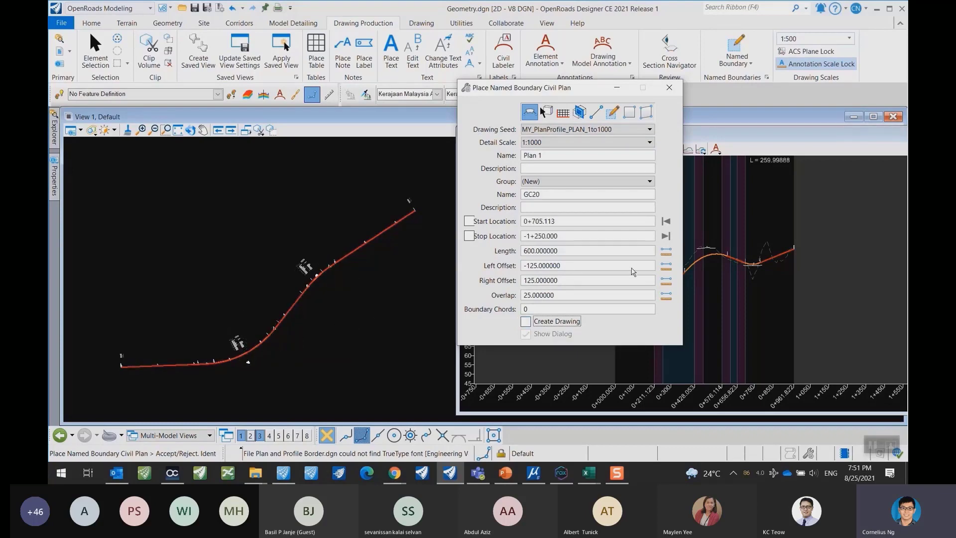
{"action": "left_click", "coordinate": [666, 221]}
{"action": "left_click", "coordinate": [666, 236]}
{"action": "left_click", "coordinate": [328, 338]}
{"action": "scroll", "coordinate": [360, 335], "scroll_direction": "down", "scroll_amount": 1}
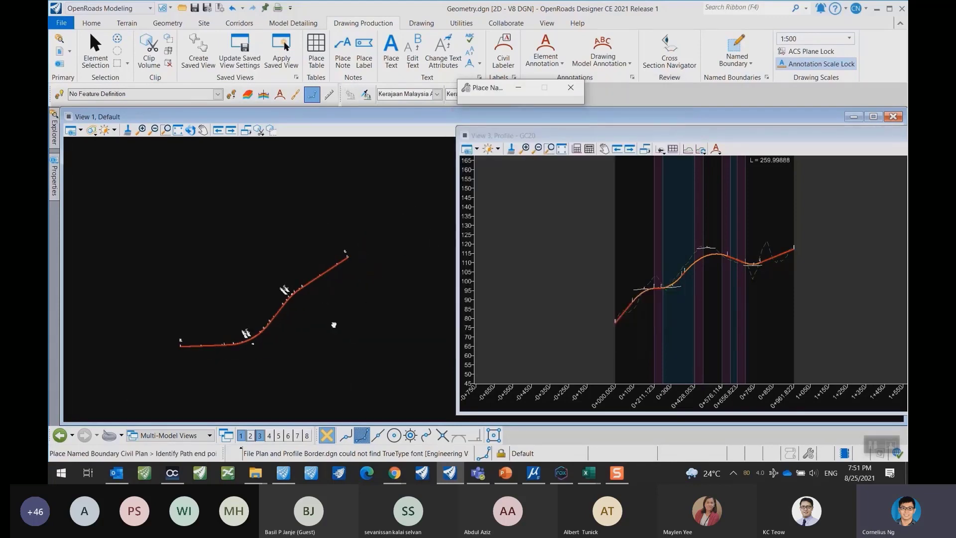
{"action": "scroll", "coordinate": [279, 352], "scroll_direction": "up", "scroll_amount": 1}
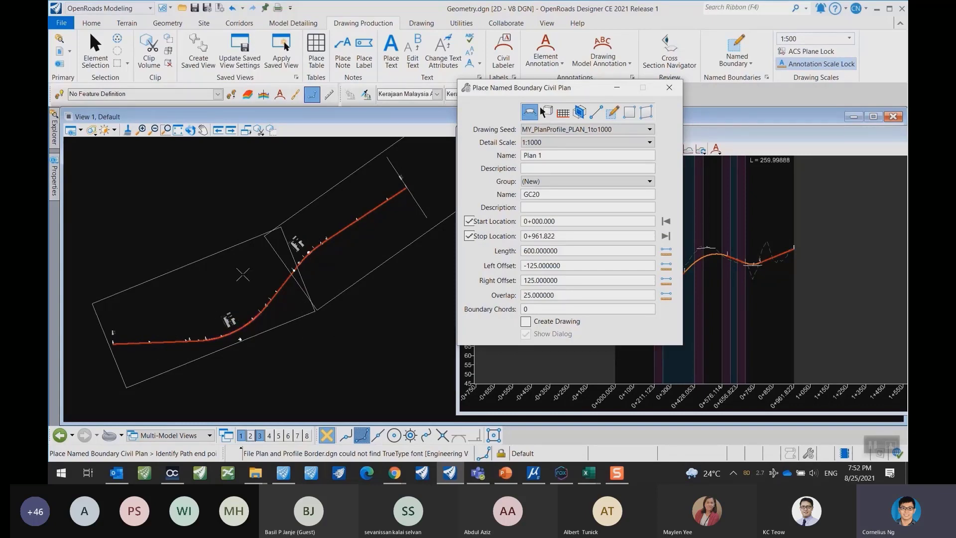
{"action": "left_click", "coordinate": [291, 357]}
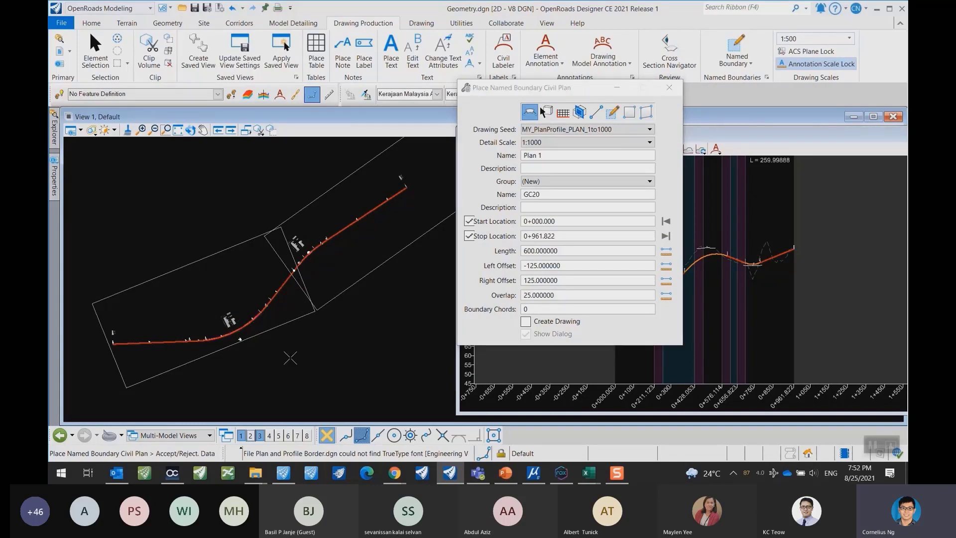
{"action": "left_click", "coordinate": [341, 347]}
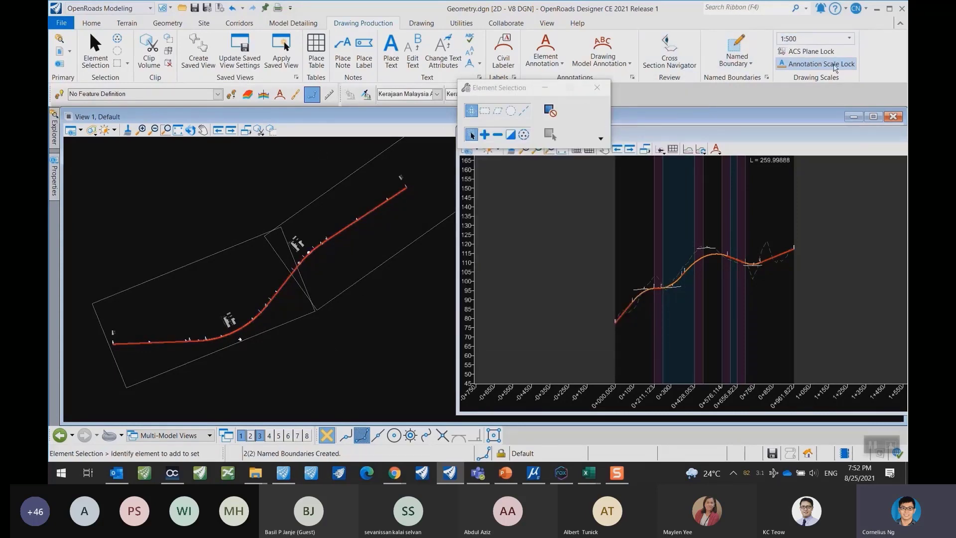
Set the plan's annotation scale to 1:1000 and check the resized annotations along the alignment.
{"action": "left_click", "coordinate": [822, 39]}
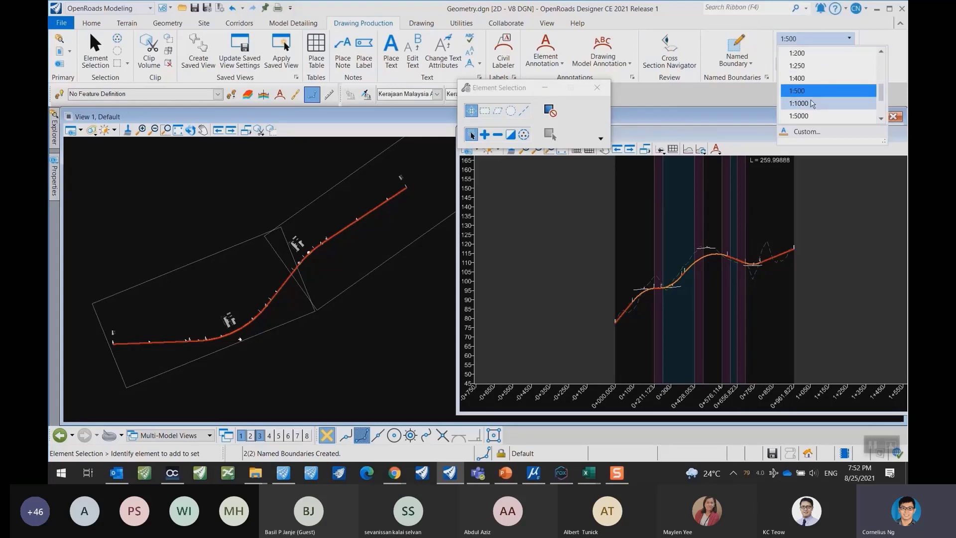
{"action": "left_click", "coordinate": [812, 103]}
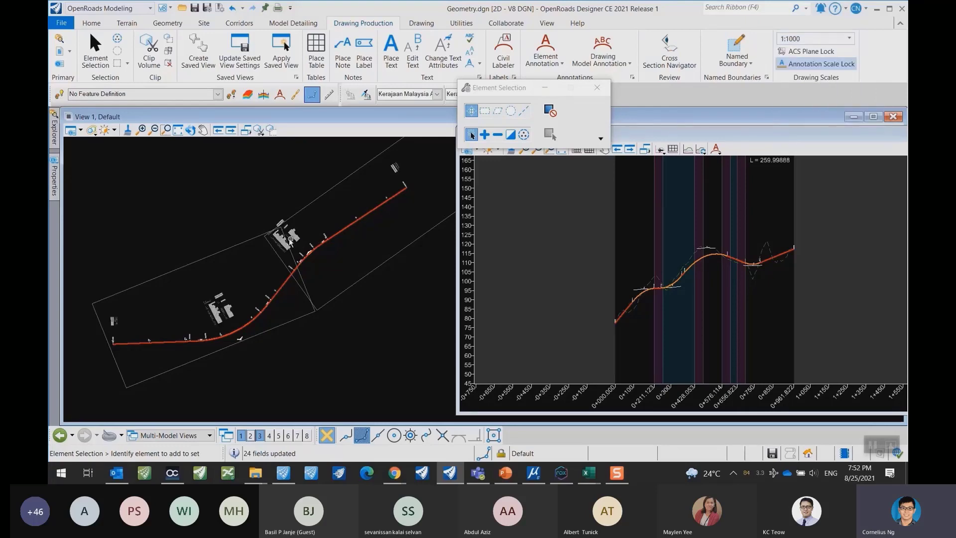
{"action": "scroll", "coordinate": [310, 268], "scroll_direction": "up", "scroll_amount": 3}
{"action": "middle_click_drag", "start_coordinate": [310, 268], "coordinate": [306, 300]}
{"action": "right_click", "coordinate": [314, 284]}
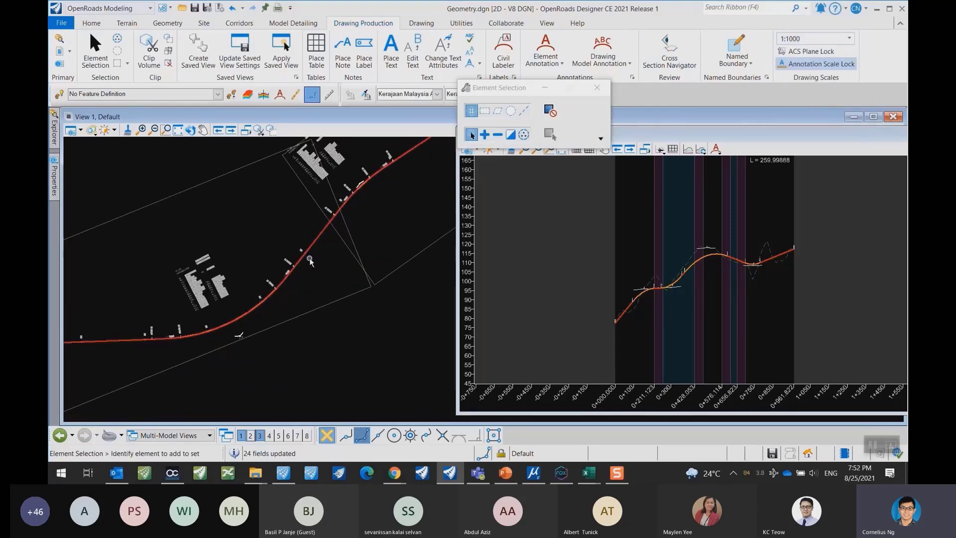
Move the curve data annotation tables and IP label near the overlap of the two plan boundaries closer to the GC20 alignment.
{"action": "scroll", "coordinate": [273, 260], "scroll_direction": "up", "scroll_amount": 5}
{"action": "middle_click_drag", "start_coordinate": [278, 224], "coordinate": [247, 255]}
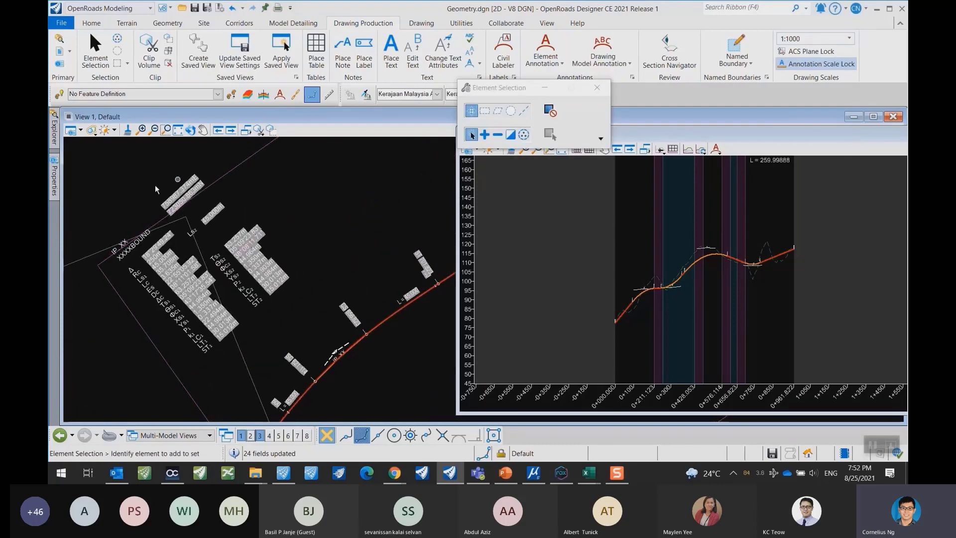
{"action": "scroll", "coordinate": [164, 199], "scroll_direction": "down", "scroll_amount": 2}
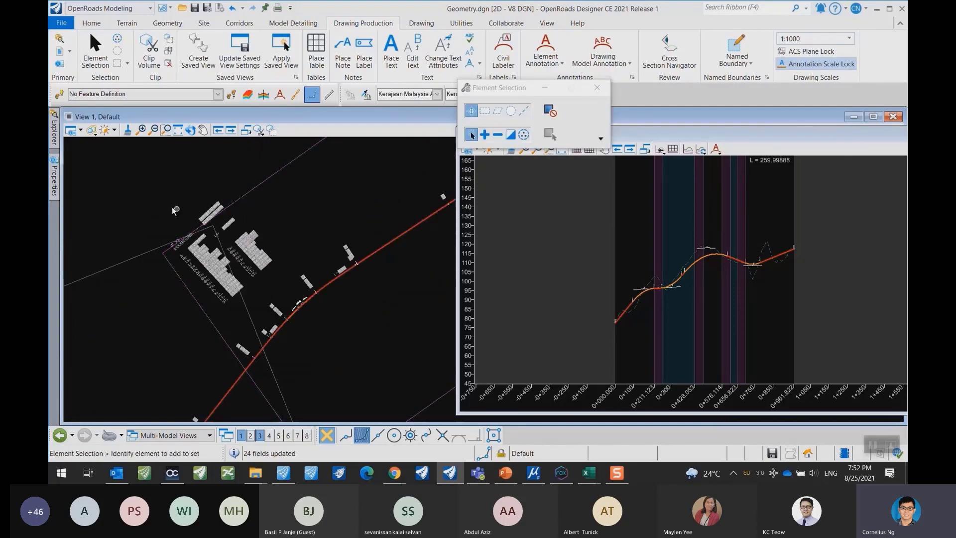
{"action": "left_click_drag", "start_coordinate": [140, 188], "coordinate": [285, 307]}
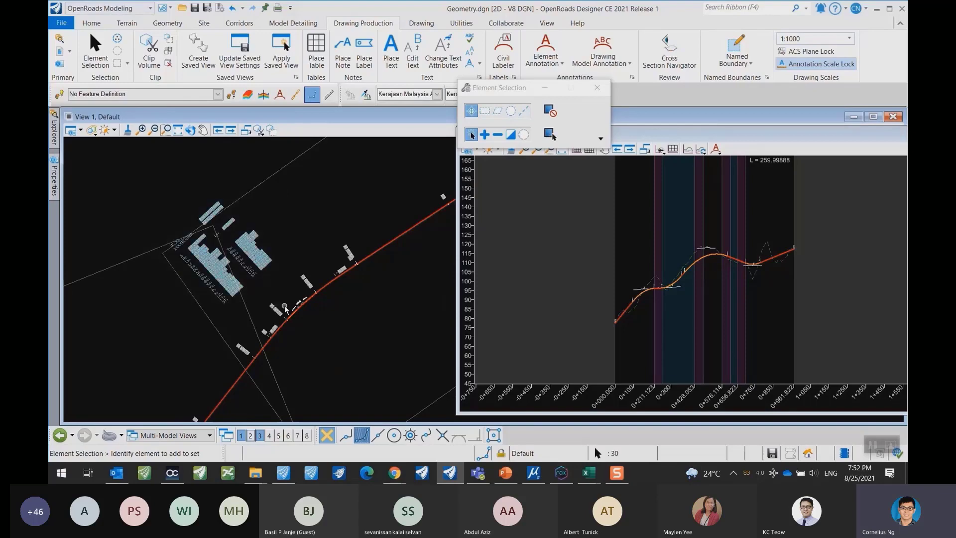
{"action": "left_click_drag", "start_coordinate": [246, 249], "coordinate": [282, 252]}
{"action": "left_click", "coordinate": [210, 289]}
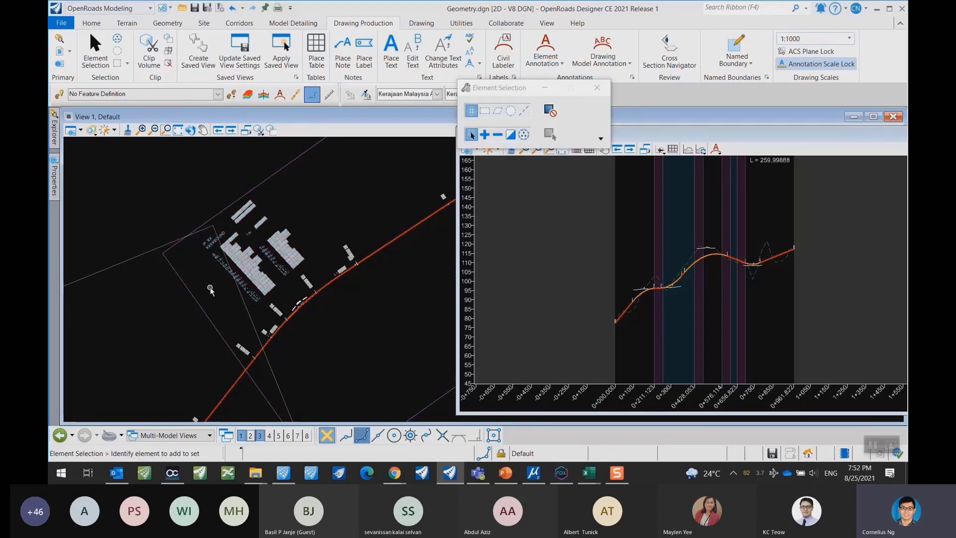
{"action": "scroll", "coordinate": [210, 289], "scroll_direction": "down", "scroll_amount": 4}
{"action": "scroll", "coordinate": [349, 349], "scroll_direction": "down", "scroll_amount": 2}
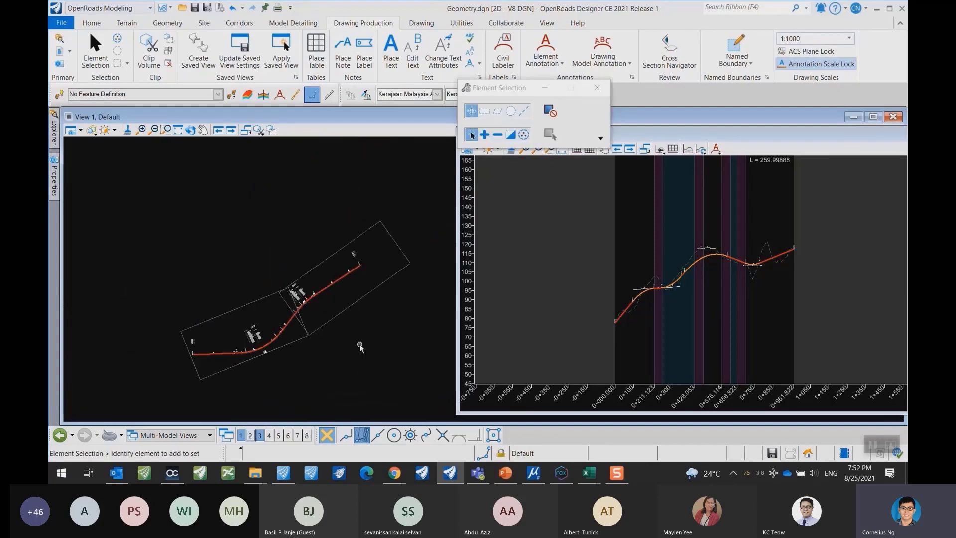
Set up a civil profile named boundary with the MY_PlanProfile_PROFILE_1to1000 drawing seed, from plan group GC20, with drawing creation turned on.
{"action": "left_click", "coordinate": [742, 48]}
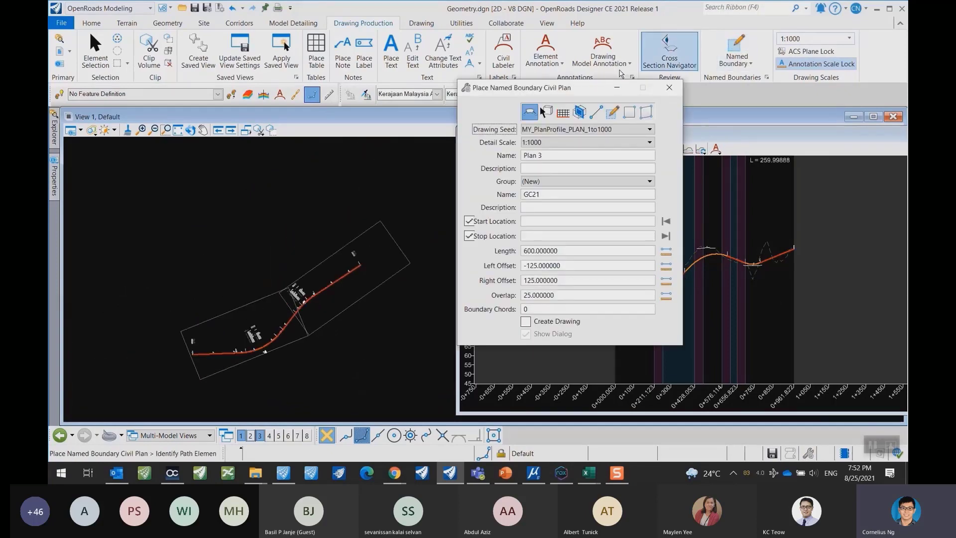
{"action": "left_click_drag", "start_coordinate": [553, 86], "coordinate": [413, 84]}
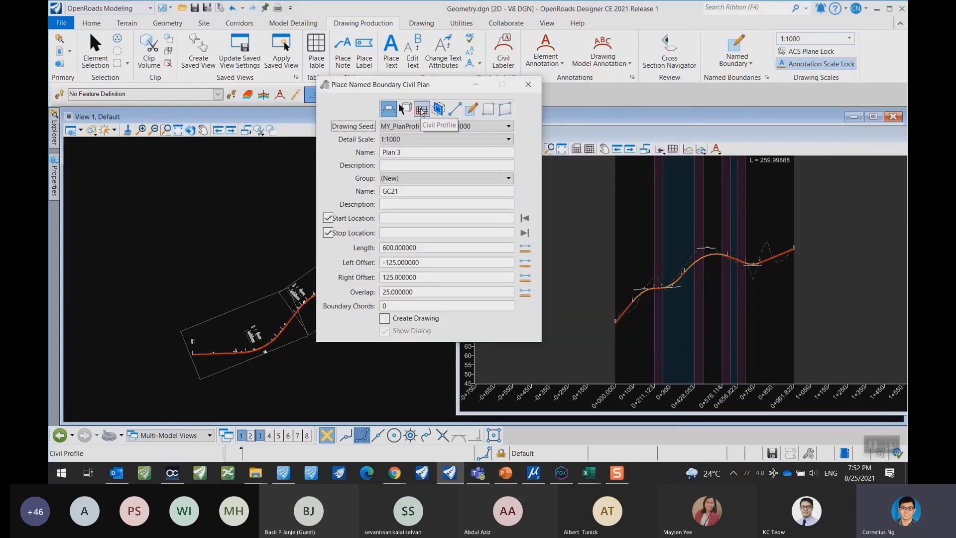
{"action": "left_click", "coordinate": [421, 110]}
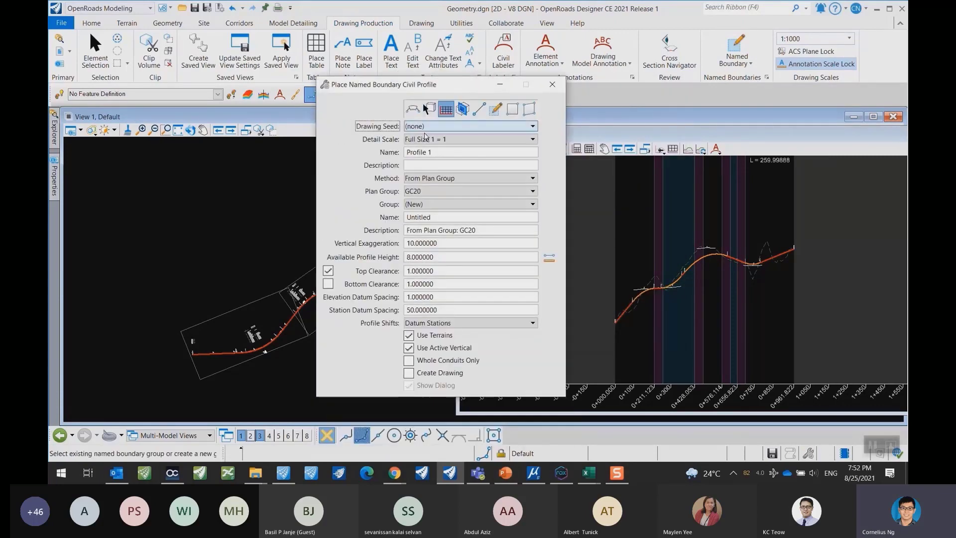
{"action": "left_click", "coordinate": [423, 129]}
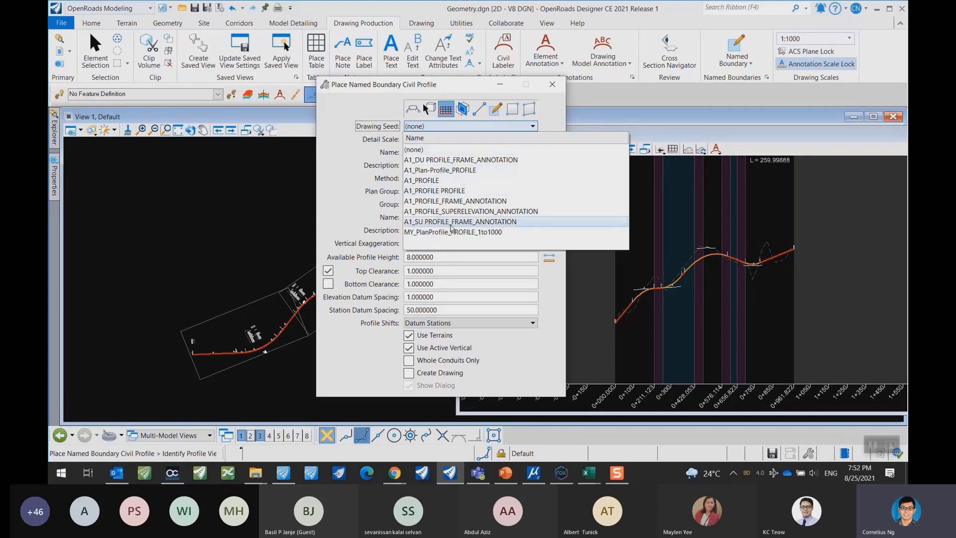
{"action": "left_click", "coordinate": [447, 234]}
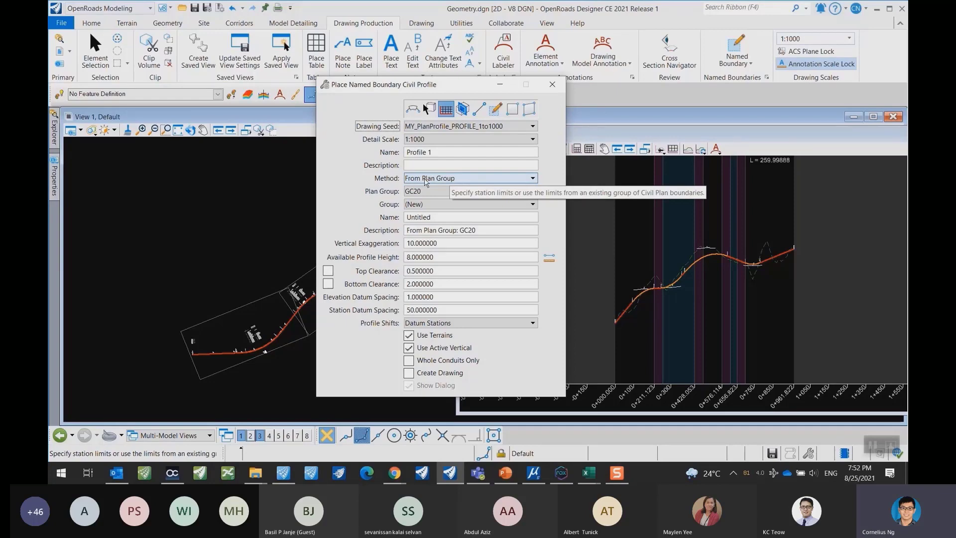
{"action": "left_click_drag", "start_coordinate": [390, 85], "coordinate": [507, 81]}
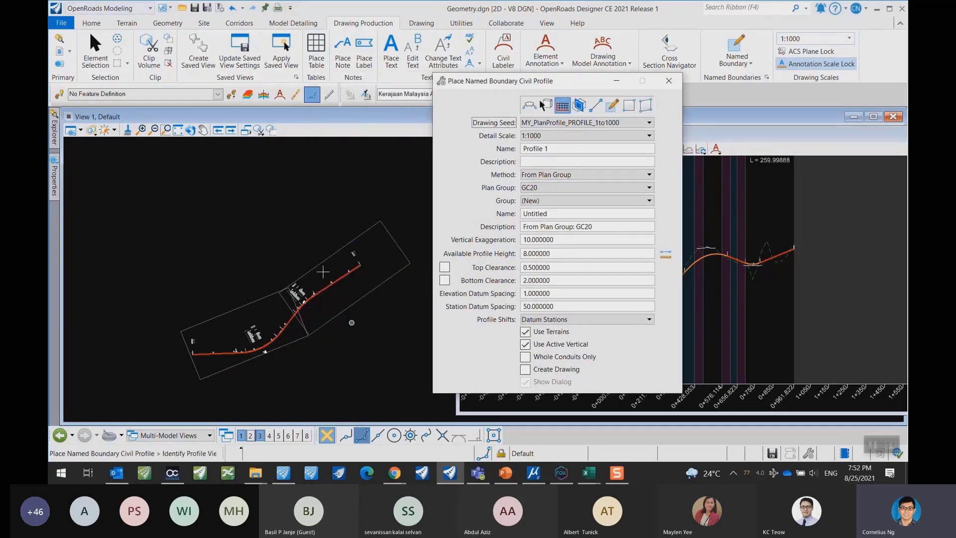
{"action": "left_click_drag", "start_coordinate": [519, 81], "coordinate": [288, 72]}
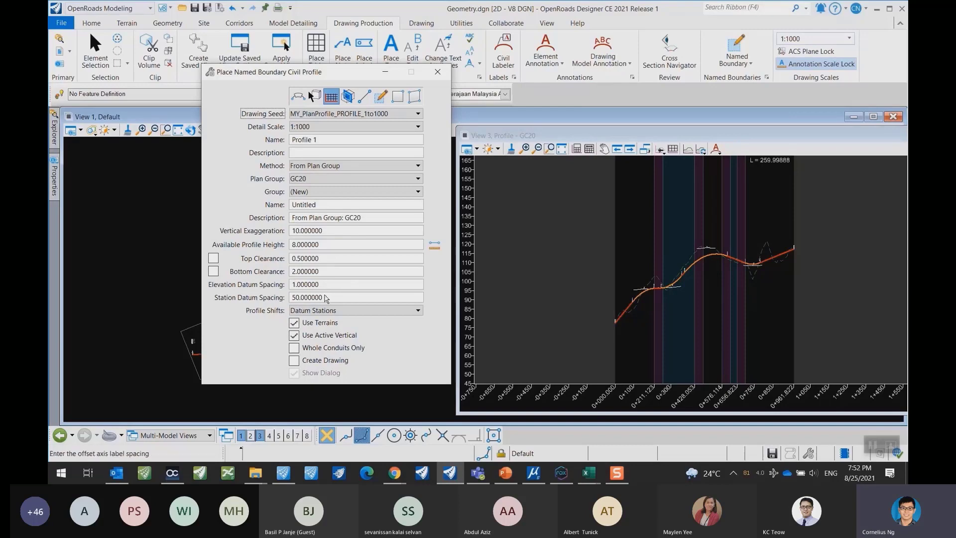
{"action": "left_click", "coordinate": [295, 364]}
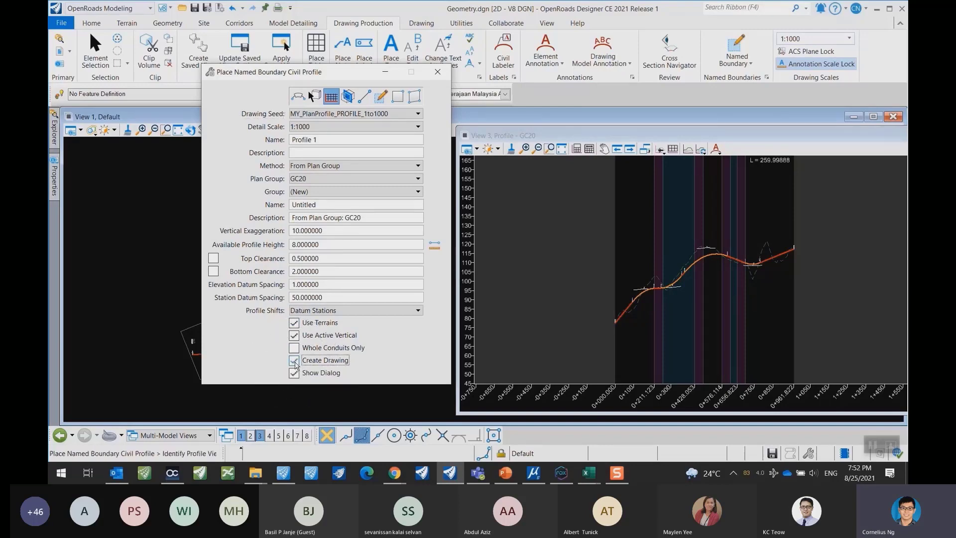
Identify the GC20 profile view, name the new boundary group MYGeom and set the vertical exaggeration to 5.
{"action": "scroll", "coordinate": [641, 296], "scroll_direction": "up", "scroll_amount": 5}
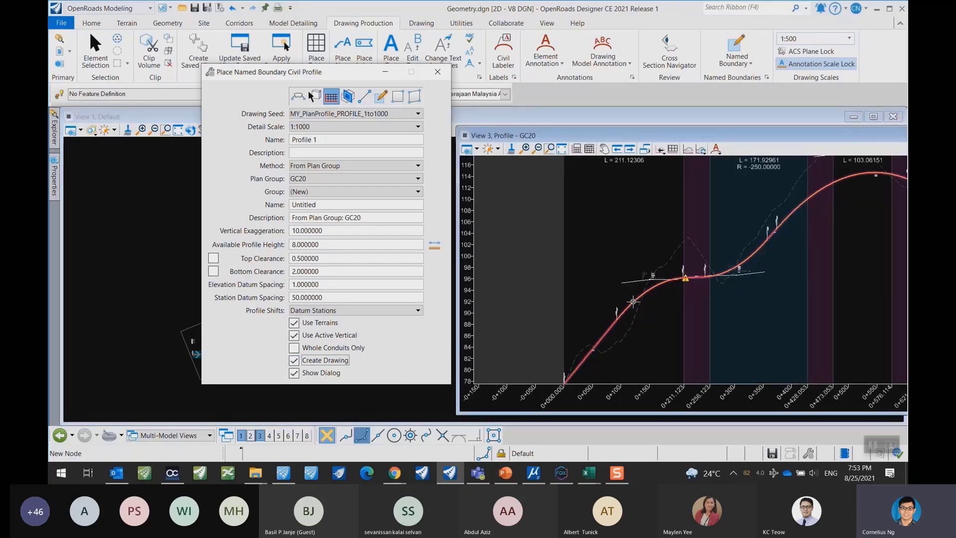
{"action": "left_click", "coordinate": [635, 302]}
{"action": "scroll", "coordinate": [651, 301], "scroll_direction": "down", "scroll_amount": 5}
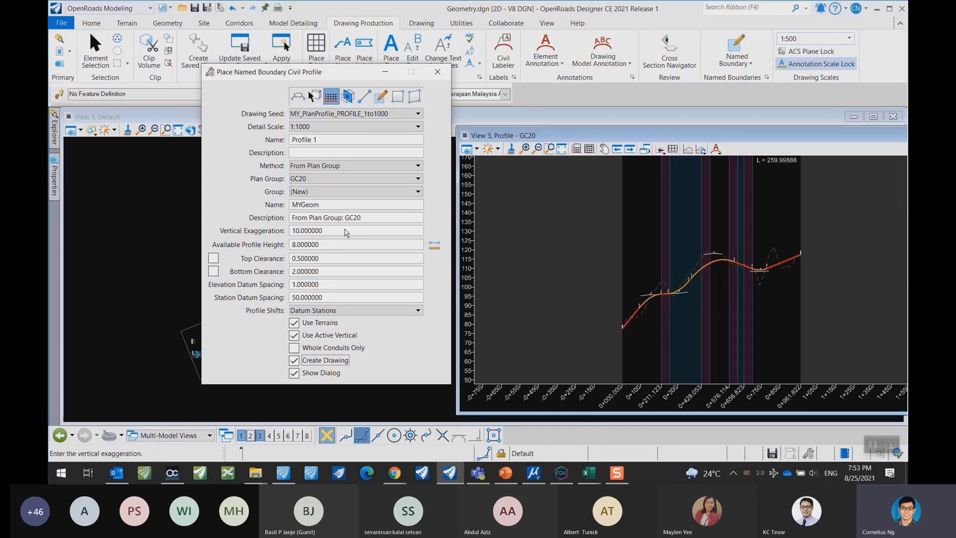
{"action": "left_click", "coordinate": [264, 230]}
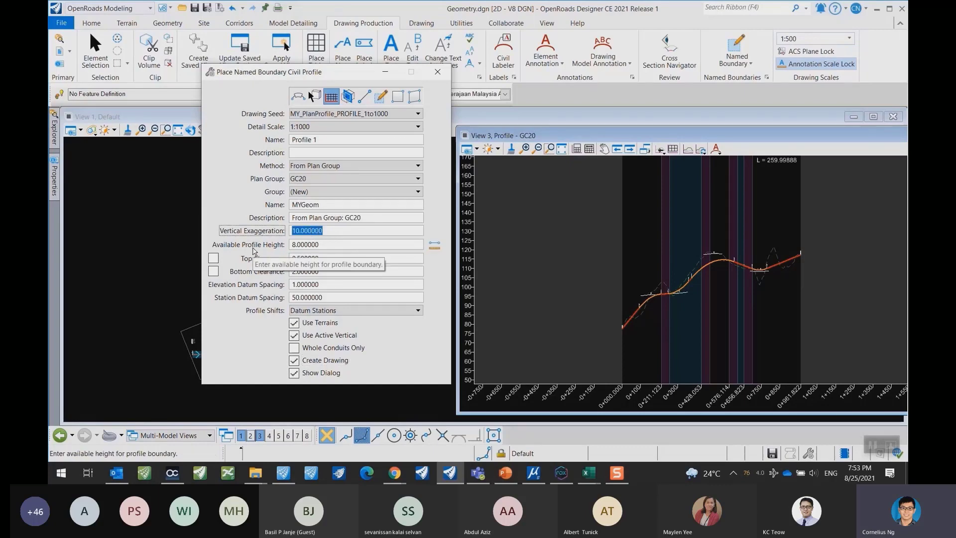
{"action": "type", "text": "5"}
{"action": "key", "text": "Tab"}
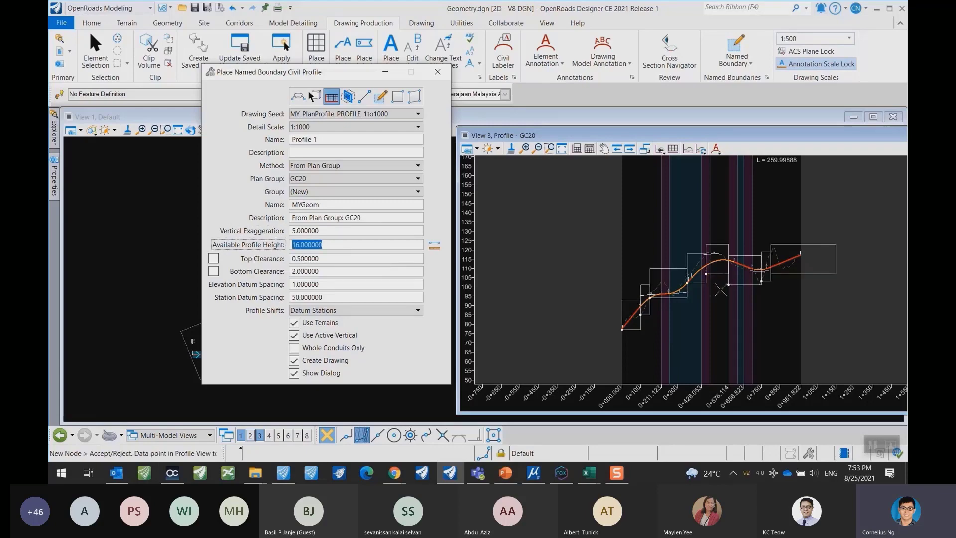
Preview the profile boundaries, then try a vertical exaggeration of 10 for comparison.
{"action": "scroll", "coordinate": [720, 292], "scroll_direction": "up", "scroll_amount": 2}
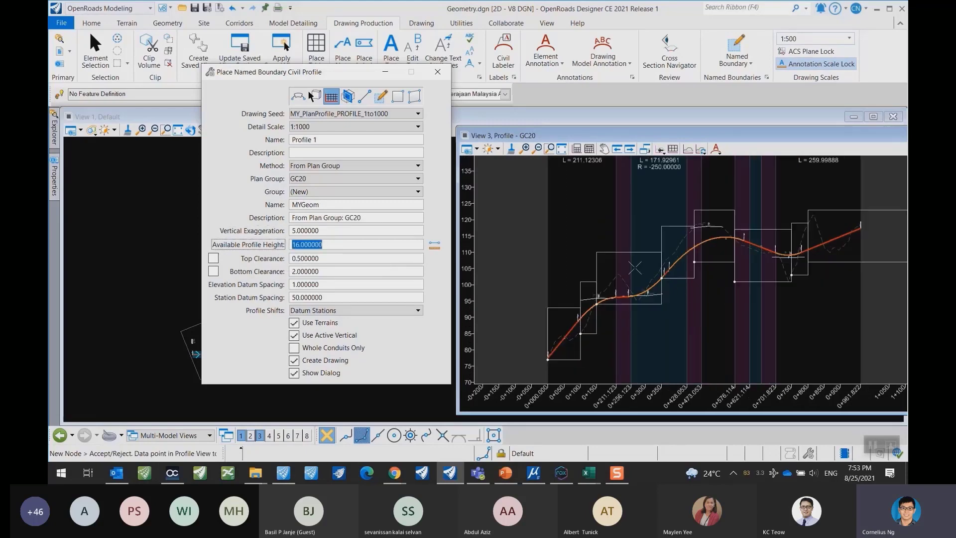
{"action": "scroll", "coordinate": [741, 277], "scroll_direction": "down", "scroll_amount": 2}
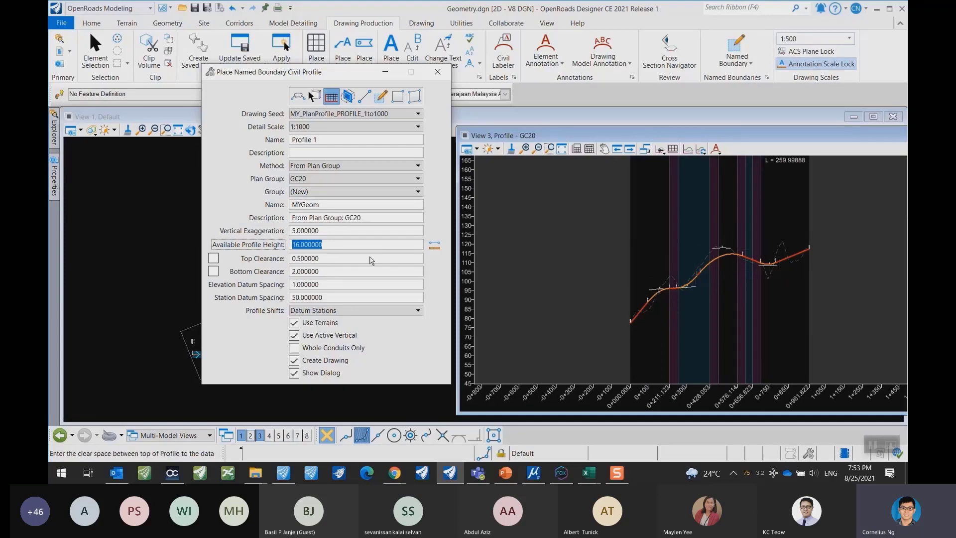
{"action": "left_click", "coordinate": [273, 232]}
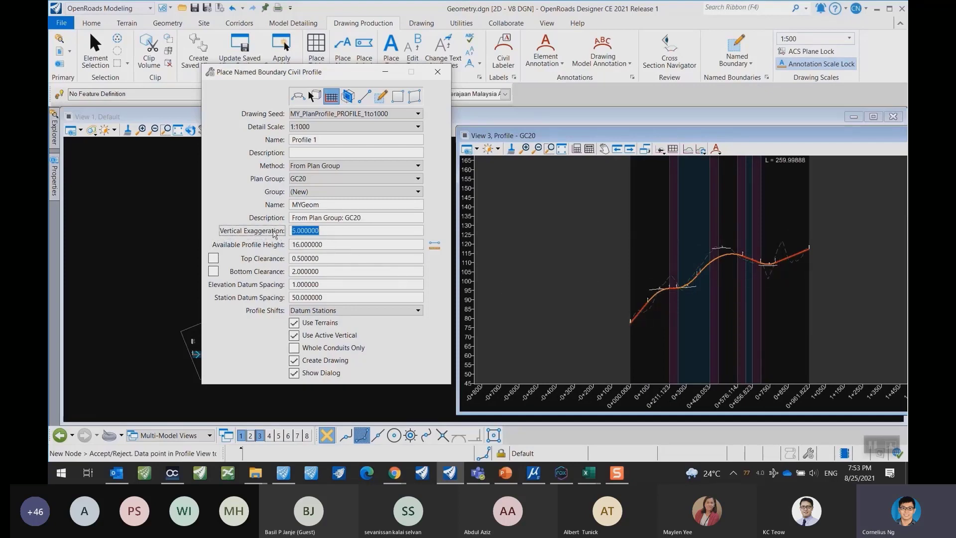
{"action": "type", "text": "10"}
{"action": "key", "text": "Tab"}
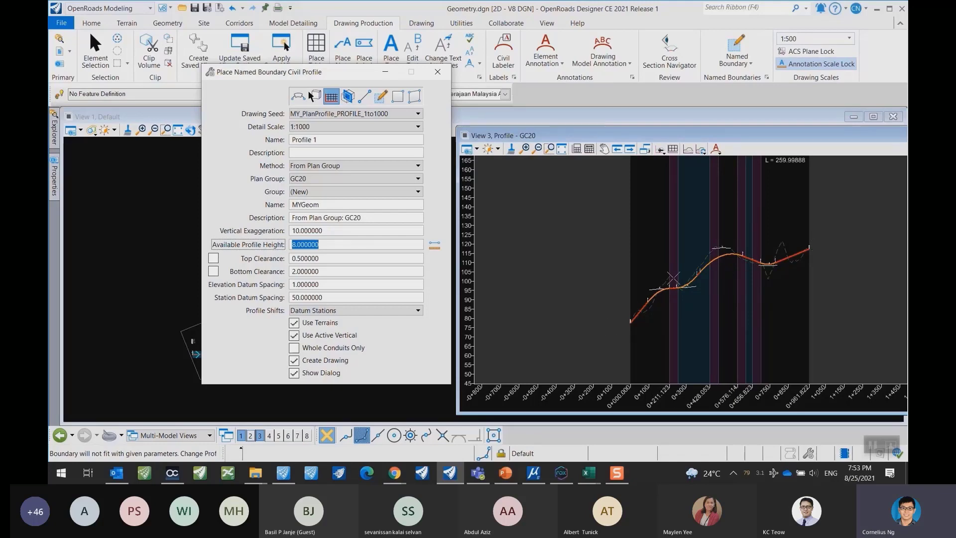
Set the vertical exaggeration back to 5 and accept the profile boundaries in the GC20 profile view.
{"action": "left_click", "coordinate": [282, 232]}
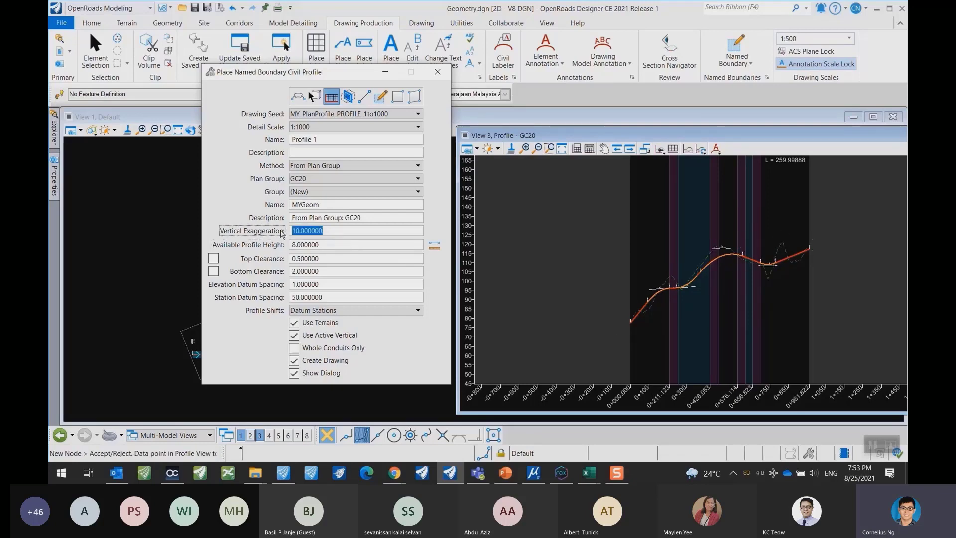
{"action": "type", "text": "5"}
{"action": "key", "text": "Tab"}
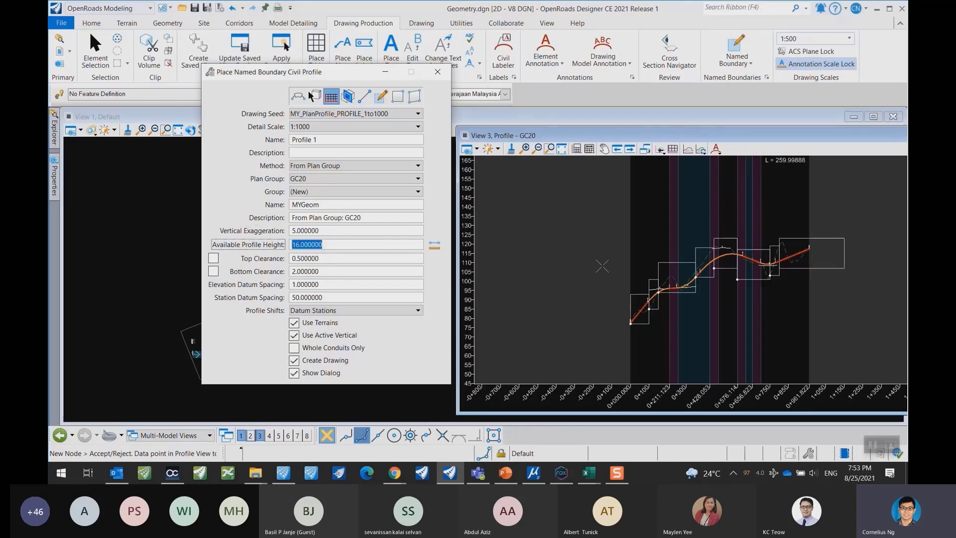
{"action": "left_click", "coordinate": [654, 246]}
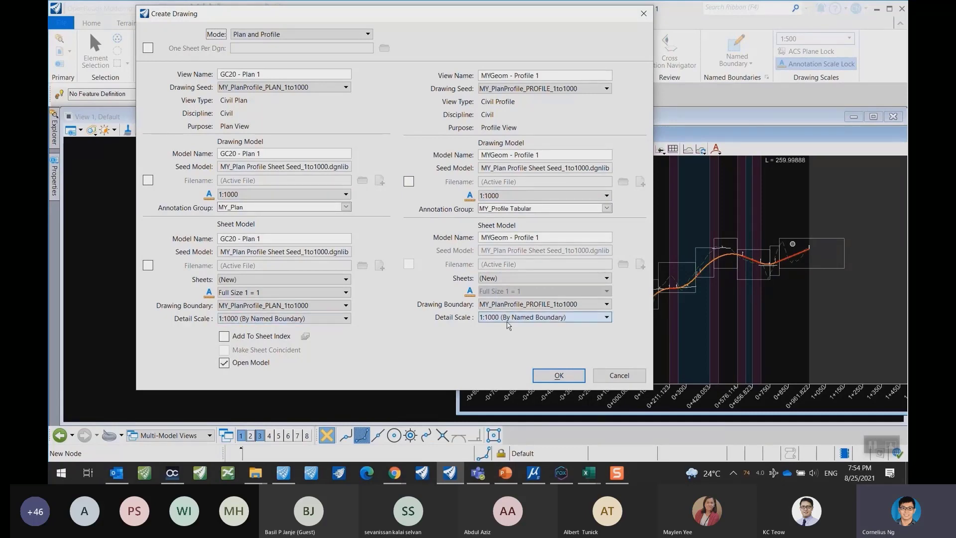
Create the plan and profile drawings and sheets at 1:1000 with the MY_Plan and MY_Profile Tabular annotation groups, with the model opened on completion.
{"action": "mouse_move", "coordinate": [451, 14]}
{"action": "left_mouse_down"}
{"action": "mouse_move", "coordinate": [513, 46]}
{"action": "mouse_move", "coordinate": [742, 113]}
{"action": "mouse_move", "coordinate": [747, 57]}
{"action": "left_mouse_up"}
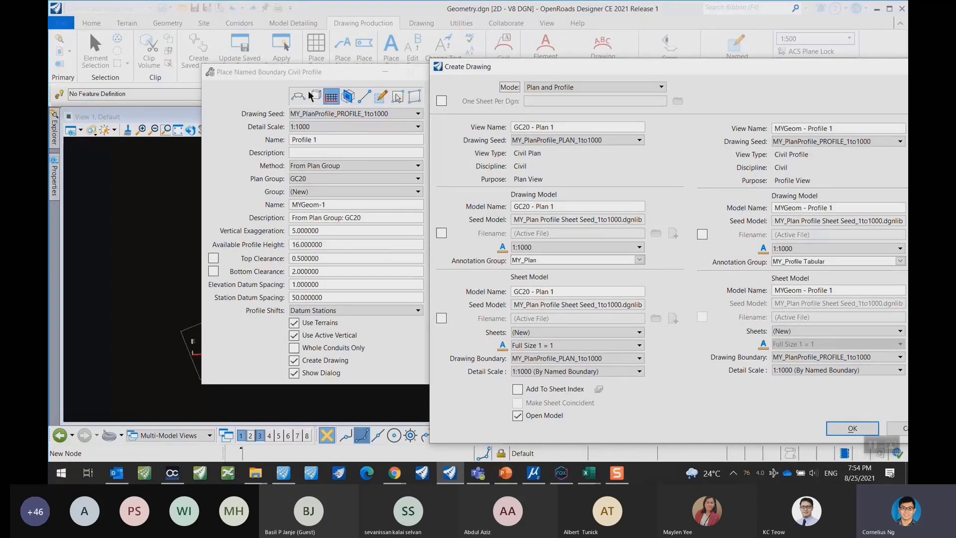
{"action": "left_click_drag", "start_coordinate": [492, 73], "coordinate": [307, 45]}
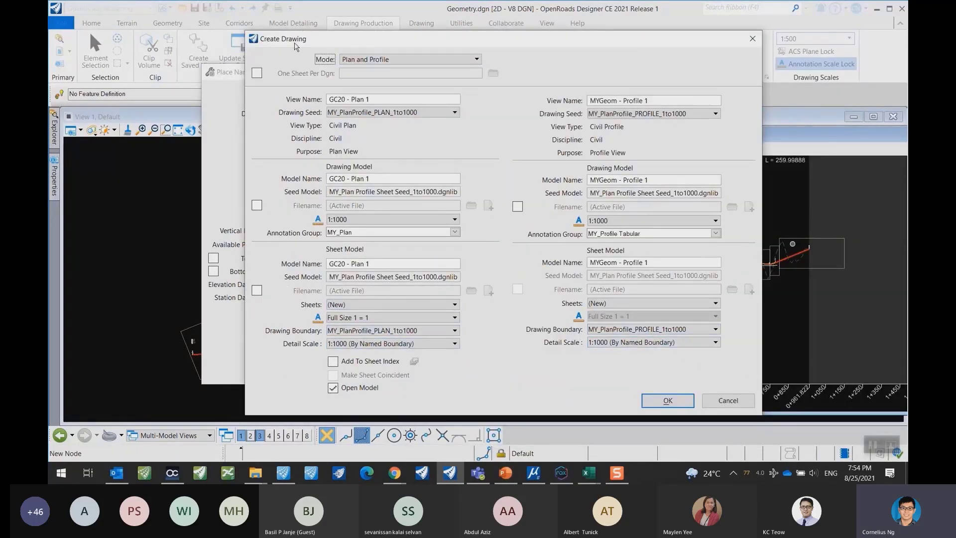
{"action": "mouse_move", "coordinate": [292, 39]}
{"action": "left_mouse_down"}
{"action": "mouse_move", "coordinate": [370, 38]}
{"action": "mouse_move", "coordinate": [219, 19]}
{"action": "left_mouse_up"}
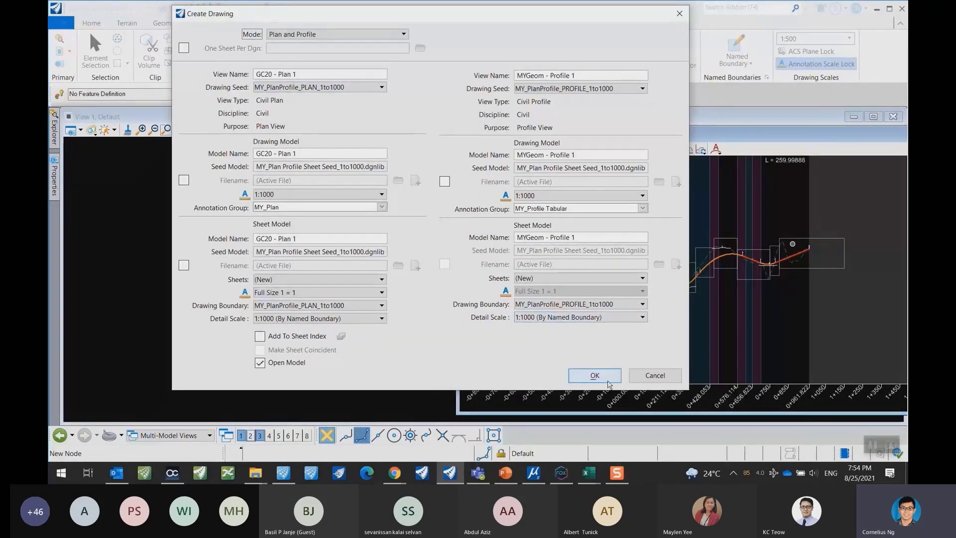
{"action": "left_click", "coordinate": [594, 375]}
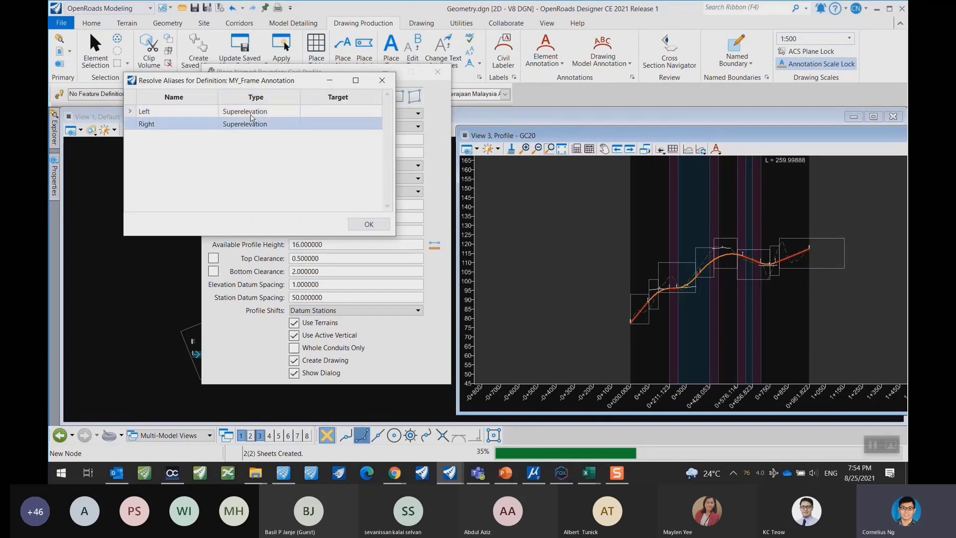
Leave the left and right superelevation alias targets of MY_Frame Annotation empty and continue the drawing annotation.
{"action": "left_click", "coordinate": [337, 111]}
{"action": "left_click", "coordinate": [337, 111]}
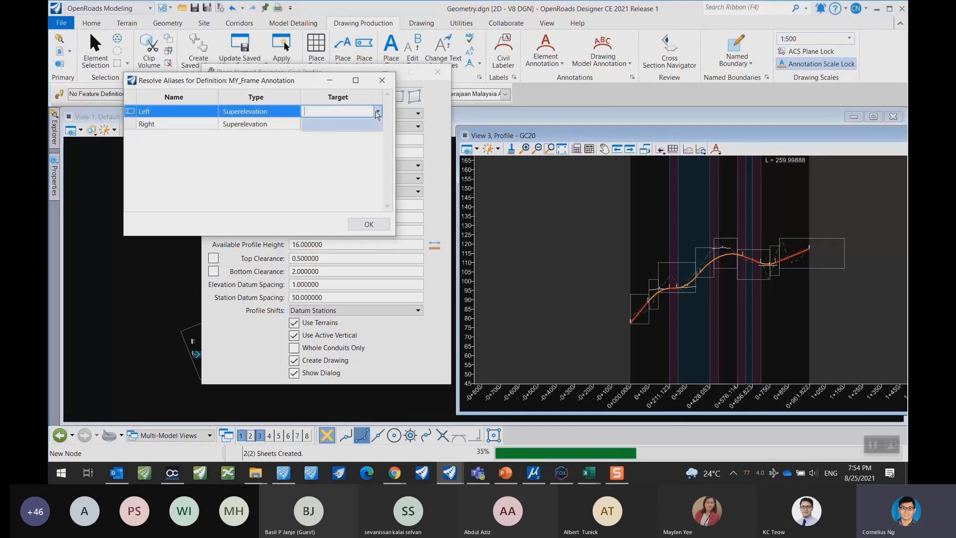
{"action": "left_click", "coordinate": [334, 122]}
{"action": "left_click", "coordinate": [344, 127]}
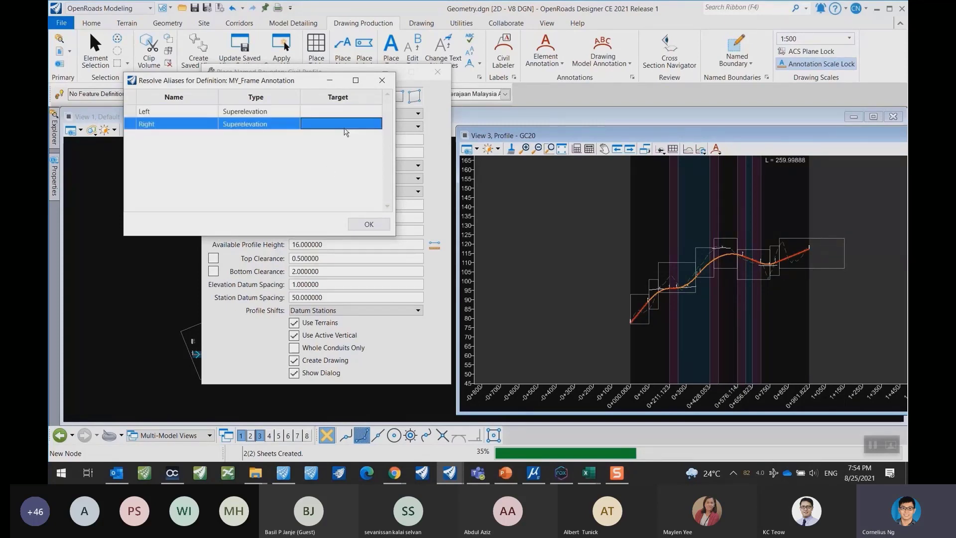
{"action": "left_click", "coordinate": [358, 226]}
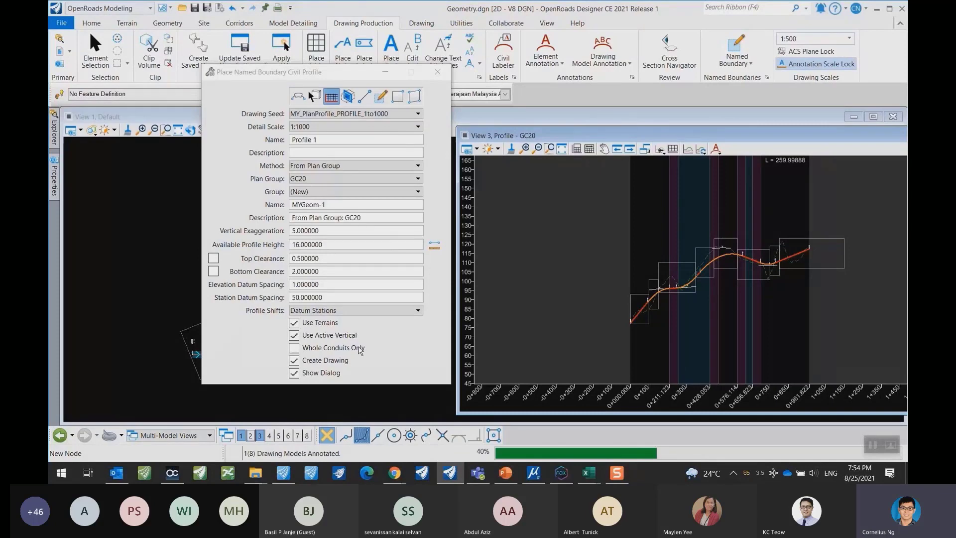
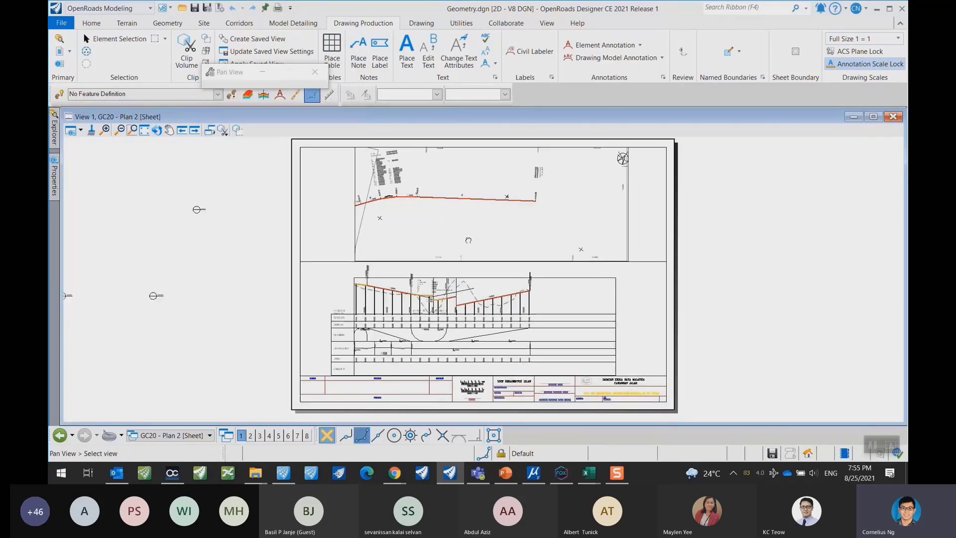
Examine the profile and its tabular annotation bands on the GC20 - Plan 2 sheet.
{"action": "scroll", "coordinate": [459, 271], "scroll_direction": "up", "scroll_amount": 3}
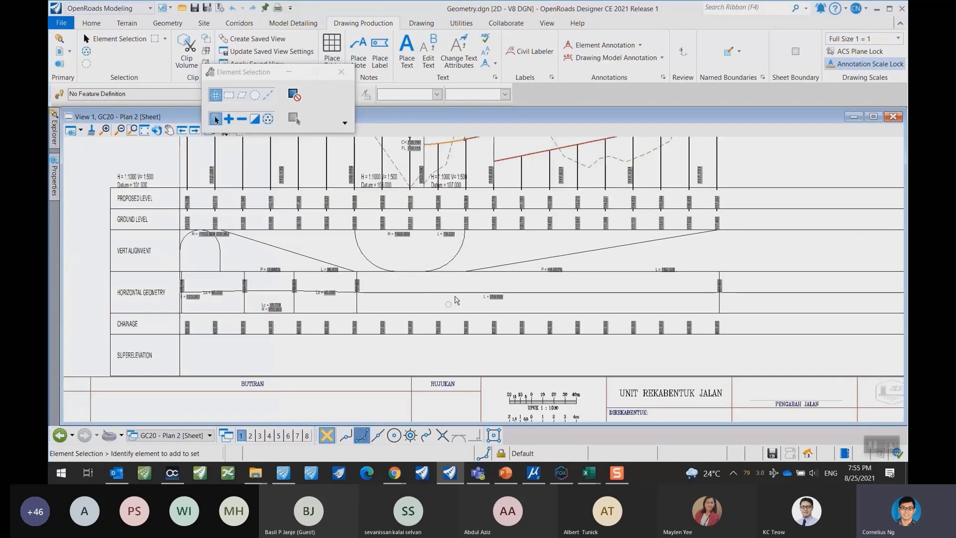
{"action": "scroll", "coordinate": [459, 271], "scroll_direction": "down", "scroll_amount": 1}
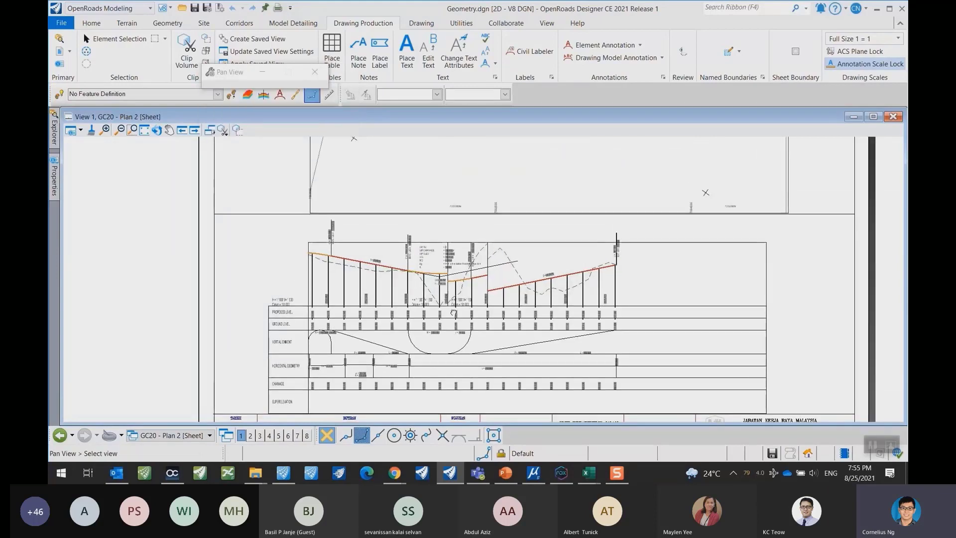
{"action": "scroll", "coordinate": [368, 347], "scroll_direction": "up", "scroll_amount": 2}
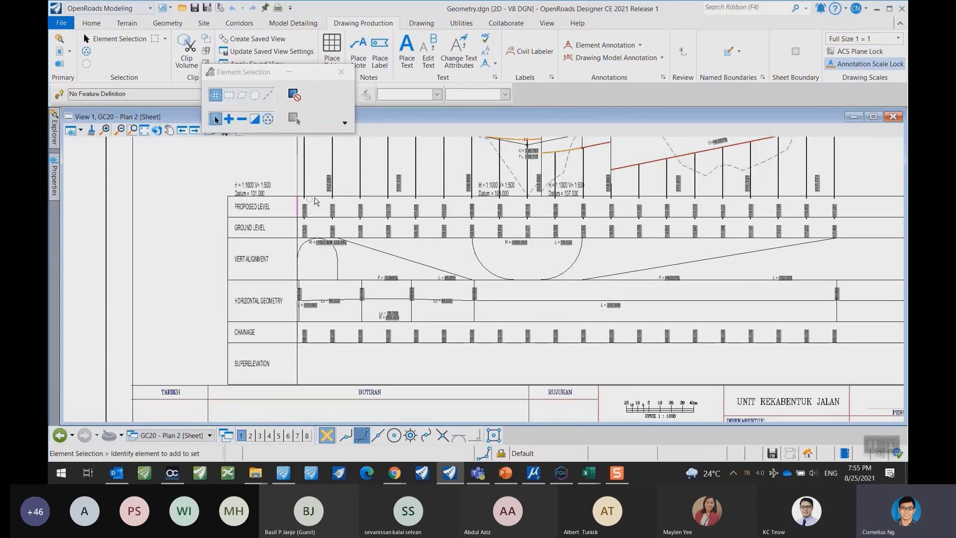
Examine the level, vertical alignment, horizontal geometry and chainage bands below the profile on the GC20 - Plan 2 sheet.
{"action": "scroll", "coordinate": [314, 199], "scroll_direction": "up", "scroll_amount": 6}
{"action": "middle_click_drag", "start_coordinate": [303, 246], "coordinate": [386, 259]}
{"action": "key", "text": "Escape"}
{"action": "scroll", "coordinate": [535, 257], "scroll_direction": "down", "scroll_amount": 4}
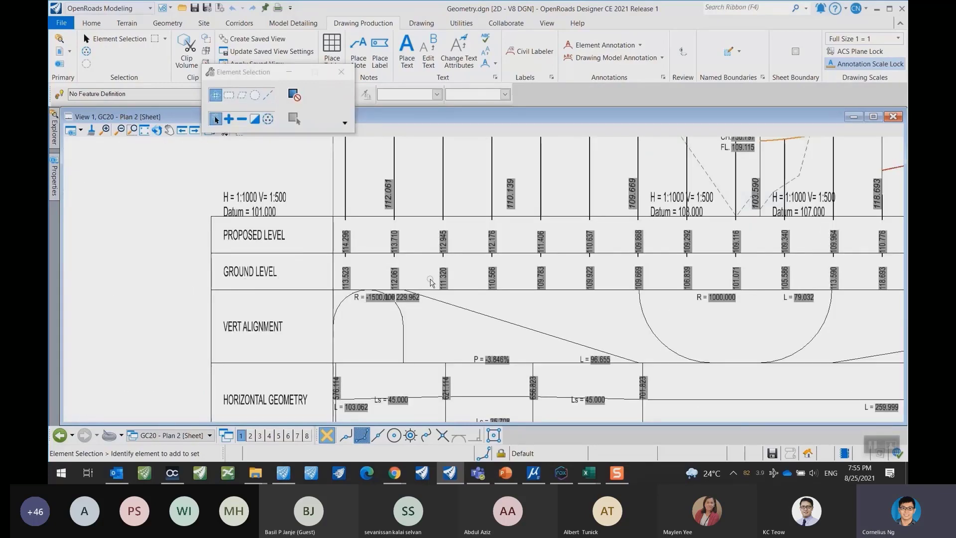
{"action": "scroll", "coordinate": [534, 256], "scroll_direction": "up", "scroll_amount": 1}
{"action": "scroll", "coordinate": [534, 256], "scroll_direction": "down", "scroll_amount": 1}
{"action": "scroll", "coordinate": [489, 305], "scroll_direction": "down", "scroll_amount": 2}
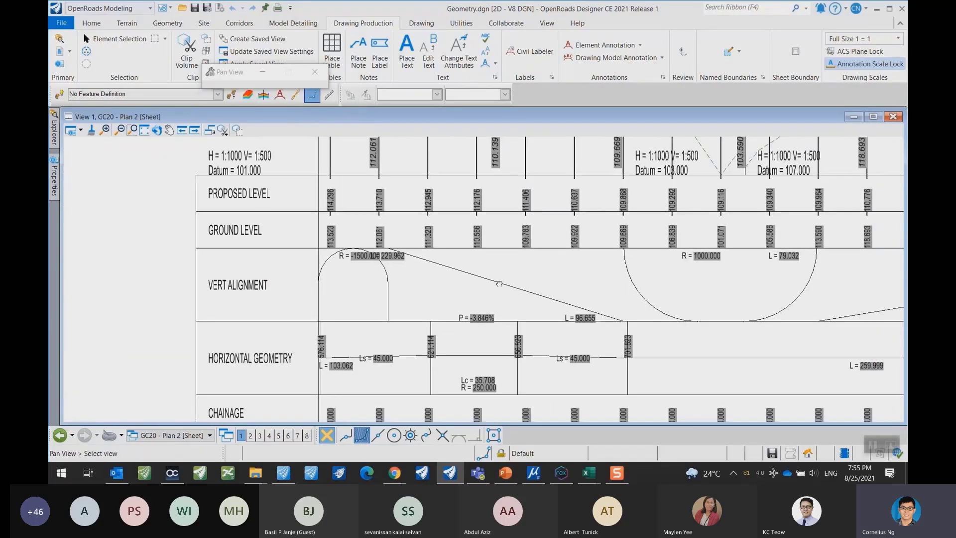
{"action": "scroll", "coordinate": [351, 326], "scroll_direction": "up", "scroll_amount": 2}
{"action": "middle_click_drag", "start_coordinate": [647, 326], "coordinate": [505, 316]}
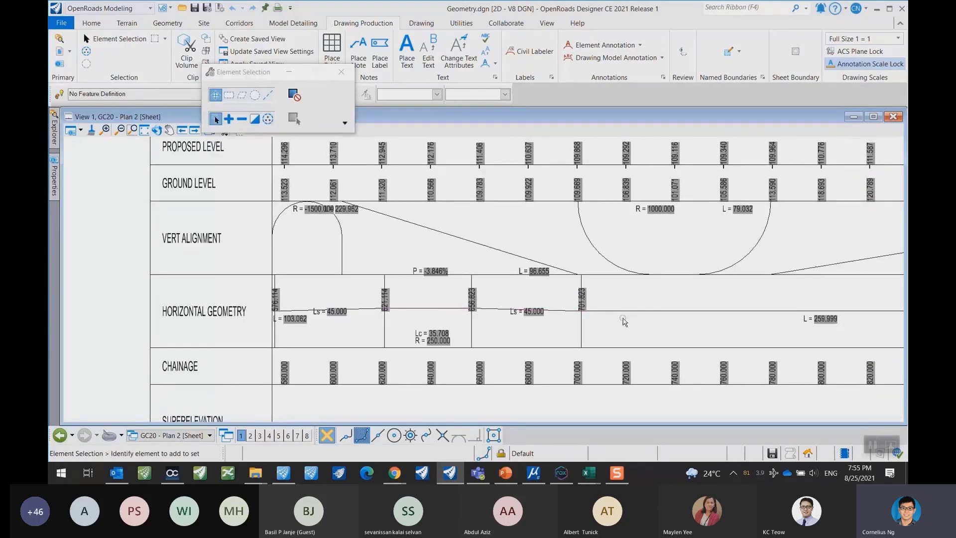
{"action": "scroll", "coordinate": [341, 376], "scroll_direction": "down", "scroll_amount": 4}
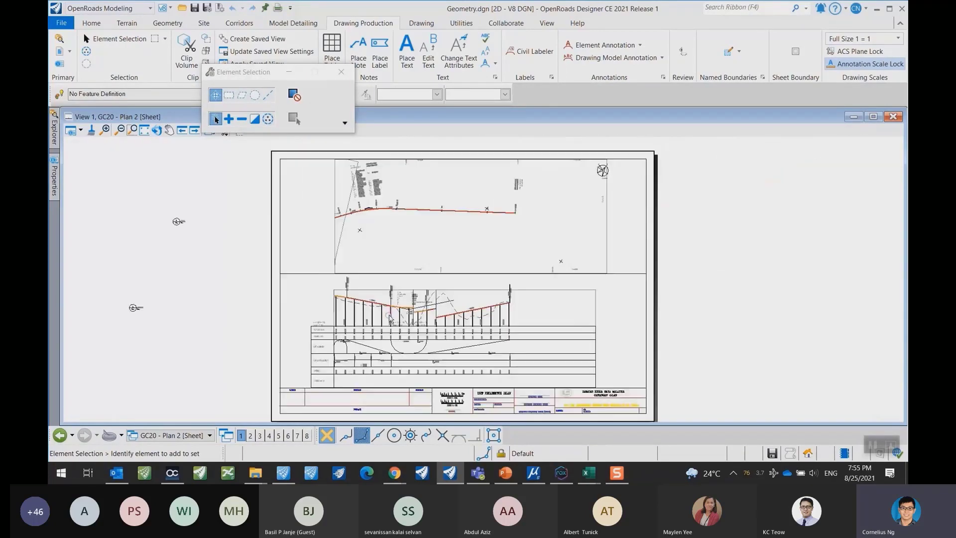
Examine the curve data tables, north arrow and grid coordinate labels in the plan portion of the GC20 - Plan 2 sheet.
{"action": "scroll", "coordinate": [387, 204], "scroll_direction": "up", "scroll_amount": 4}
{"action": "middle_click_drag", "start_coordinate": [387, 204], "coordinate": [432, 285]}
{"action": "middle_click_drag", "start_coordinate": [377, 231], "coordinate": [392, 291]}
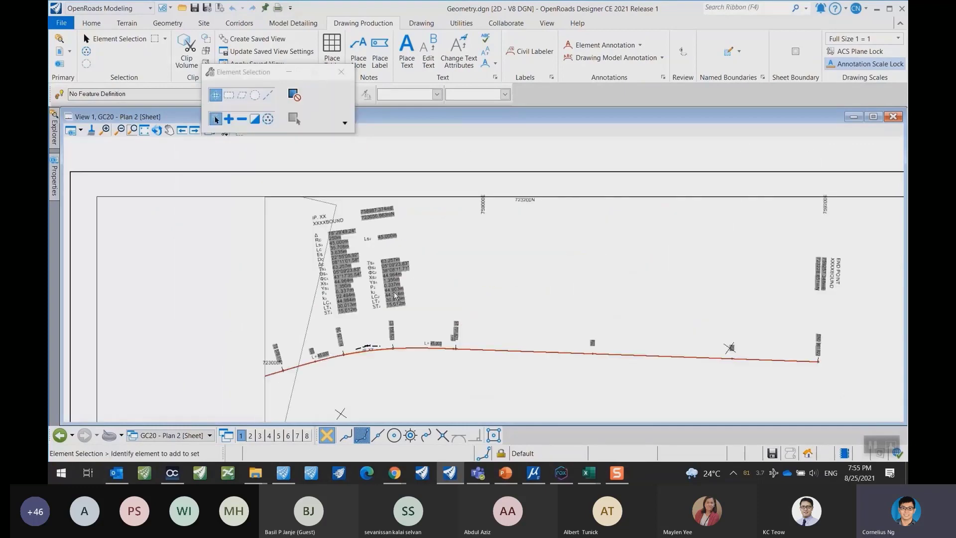
{"action": "scroll", "coordinate": [392, 290], "scroll_direction": "up", "scroll_amount": 1}
{"action": "scroll", "coordinate": [539, 291], "scroll_direction": "down", "scroll_amount": 1}
{"action": "scroll", "coordinate": [544, 296], "scroll_direction": "down", "scroll_amount": 2}
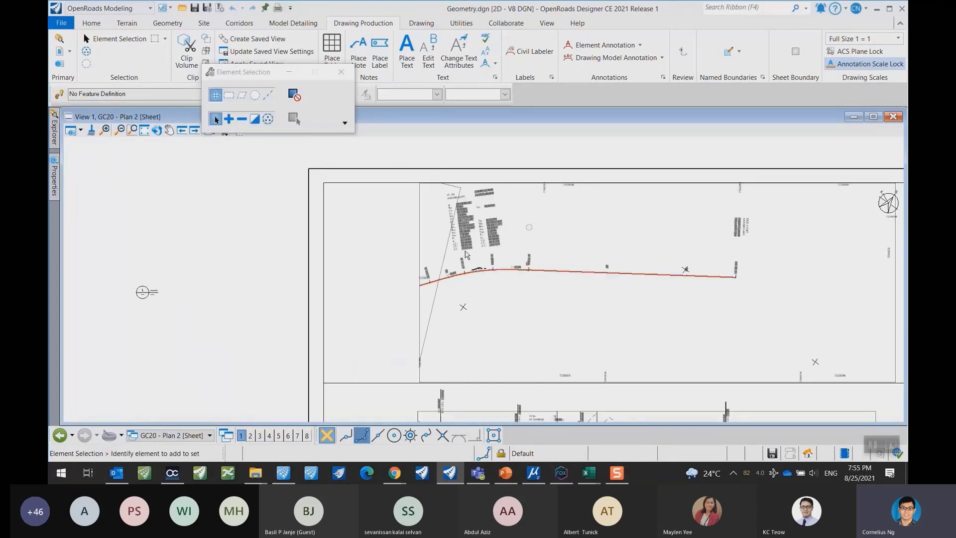
{"action": "middle_click_drag", "start_coordinate": [561, 304], "coordinate": [463, 253]}
{"action": "scroll", "coordinate": [827, 161], "scroll_direction": "up", "scroll_amount": 3}
{"action": "middle_click_drag", "start_coordinate": [808, 155], "coordinate": [765, 226]}
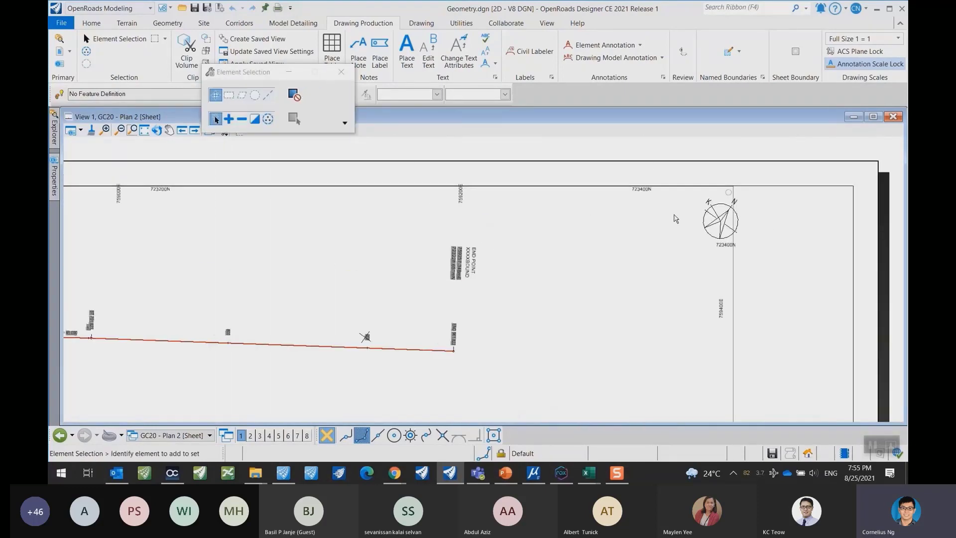
{"action": "middle_click_drag", "start_coordinate": [699, 308], "coordinate": [706, 119]}
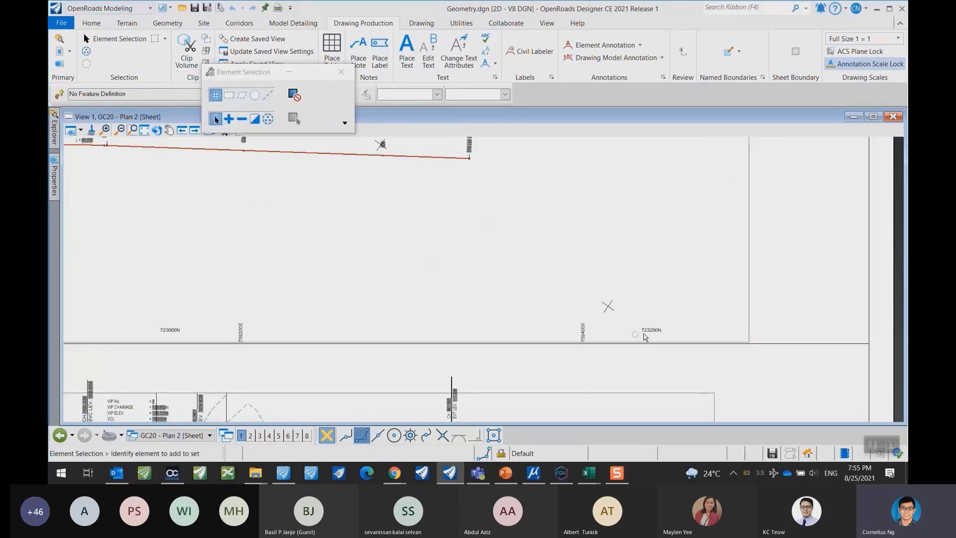
{"action": "middle_click_drag", "start_coordinate": [194, 336], "coordinate": [450, 309]}
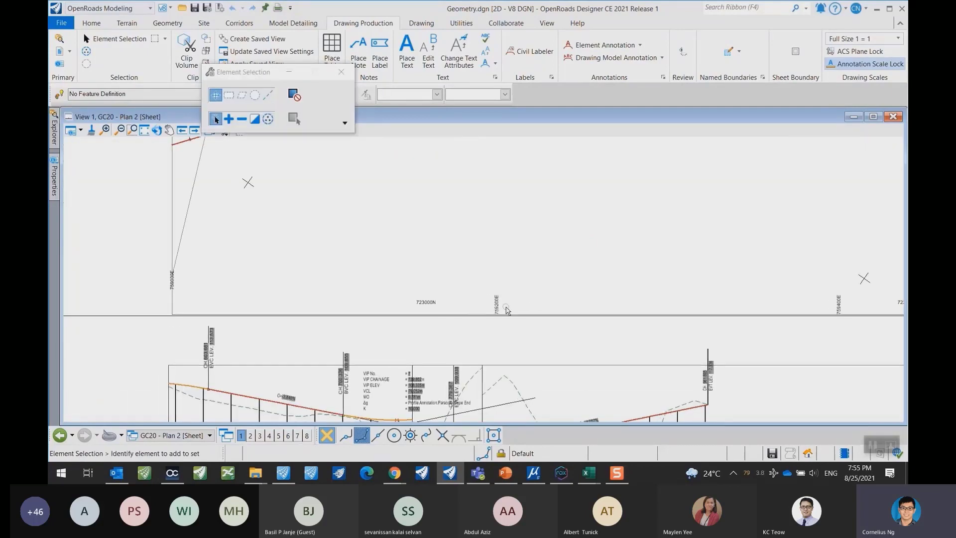
{"action": "scroll", "coordinate": [507, 310], "scroll_direction": "down", "scroll_amount": 5}
View the GC20 - Plan 1 sheet, and return to the multi-model views to close the GC20 profile view.
{"action": "left_click", "coordinate": [171, 436]}
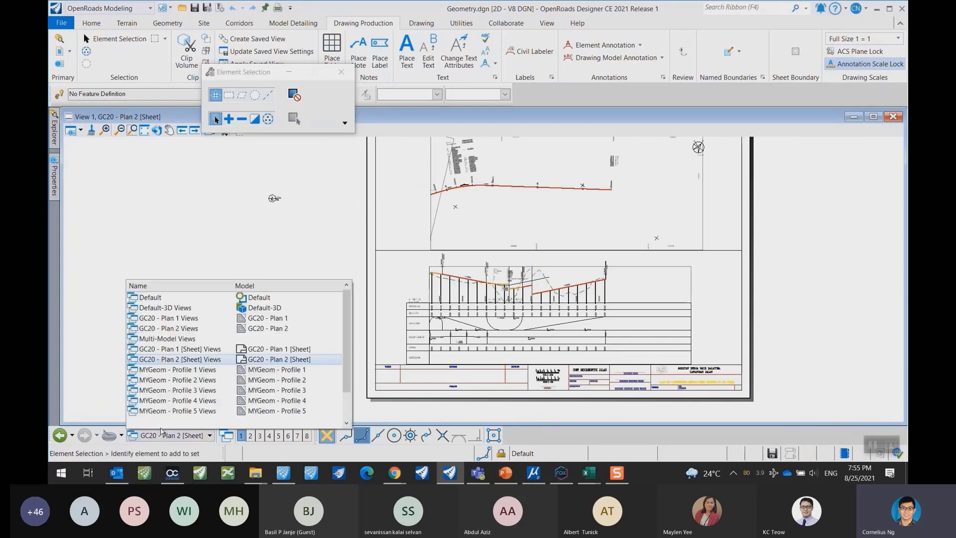
{"action": "left_click", "coordinate": [185, 347]}
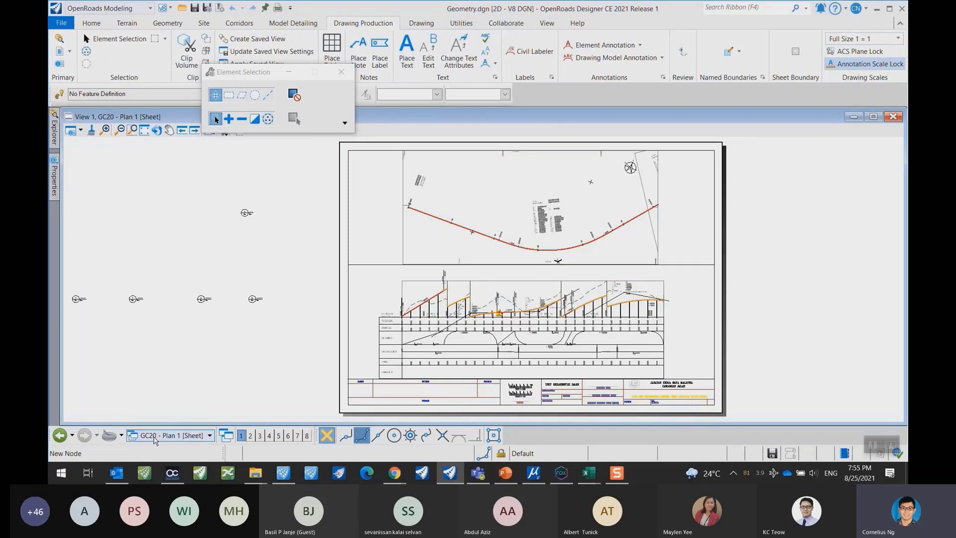
{"action": "left_click", "coordinate": [156, 436]}
{"action": "left_click", "coordinate": [193, 328]}
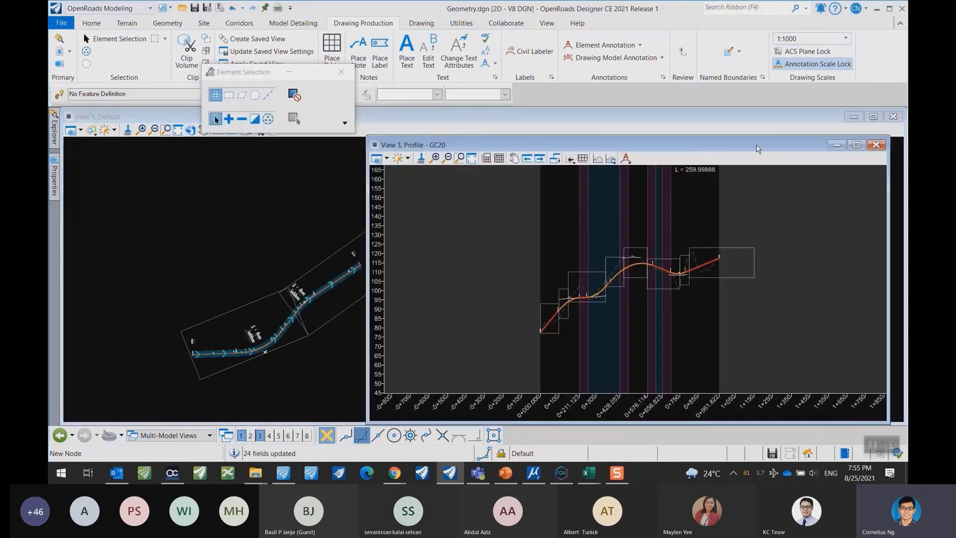
{"action": "left_click", "coordinate": [876, 144]}
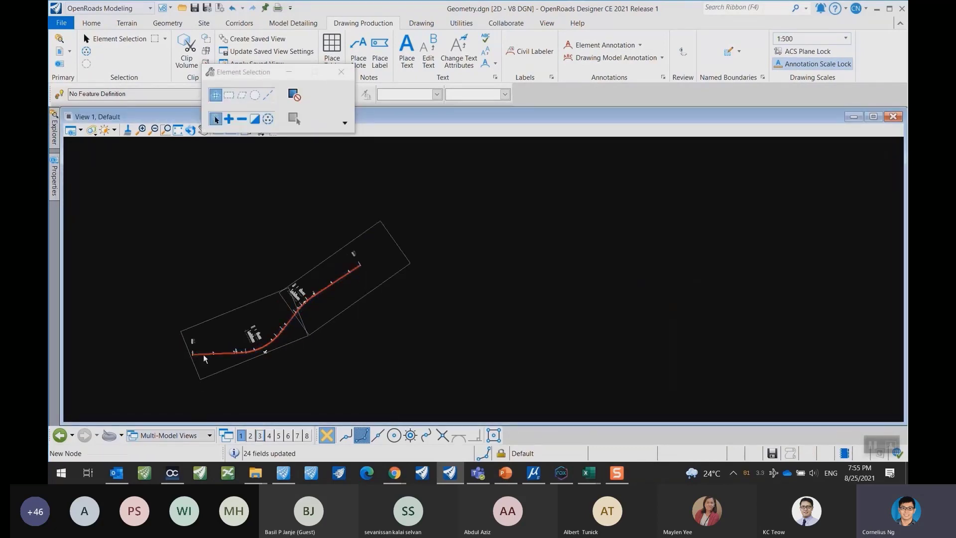
Check the tabular annotation bands, including the superelevation row, on the GC20 - Plan 1 sheet.
{"action": "left_click", "coordinate": [192, 436]}
{"action": "left_click", "coordinate": [192, 340]}
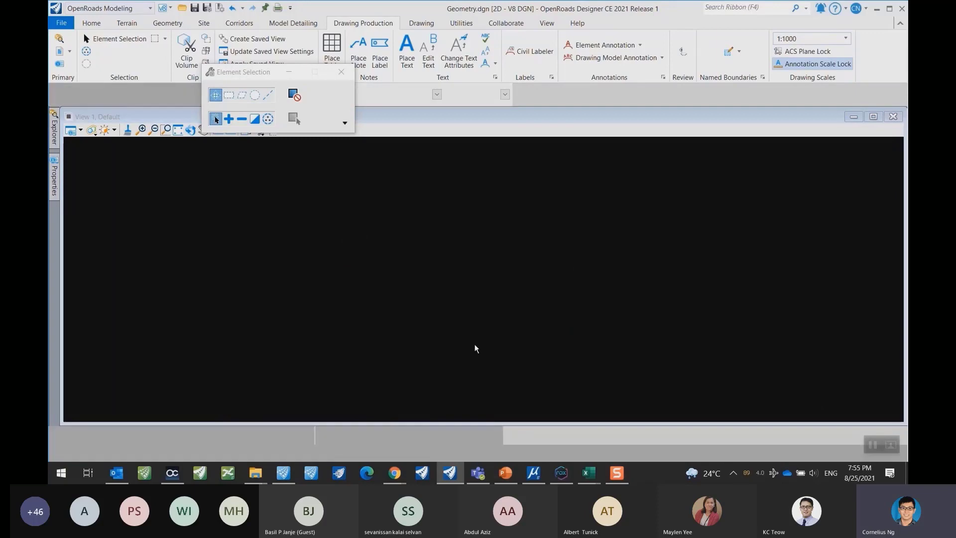
{"action": "scroll", "coordinate": [589, 331], "scroll_direction": "up", "scroll_amount": 4}
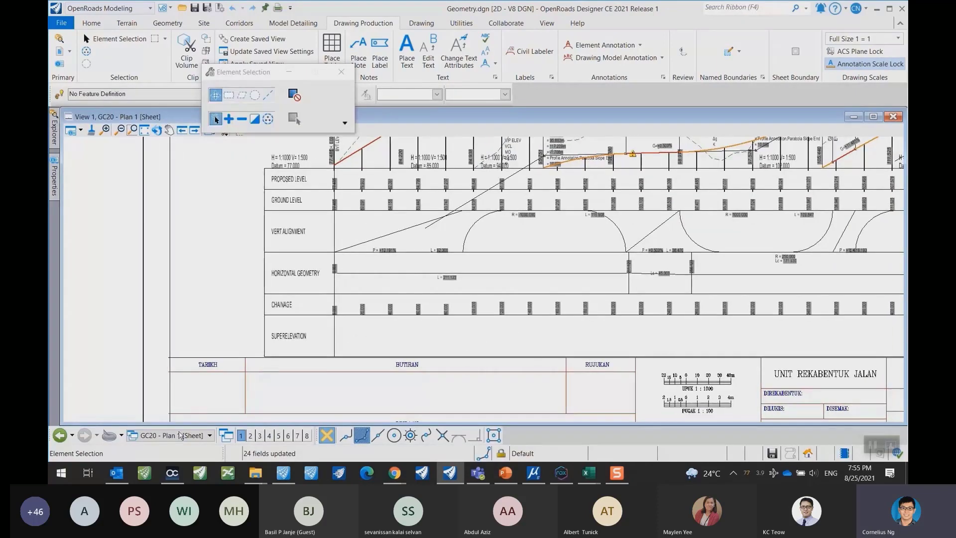
Return to the multi-model views with the Default model showing the whole alignment.
{"action": "left_click", "coordinate": [173, 441]}
{"action": "left_click", "coordinate": [192, 328]}
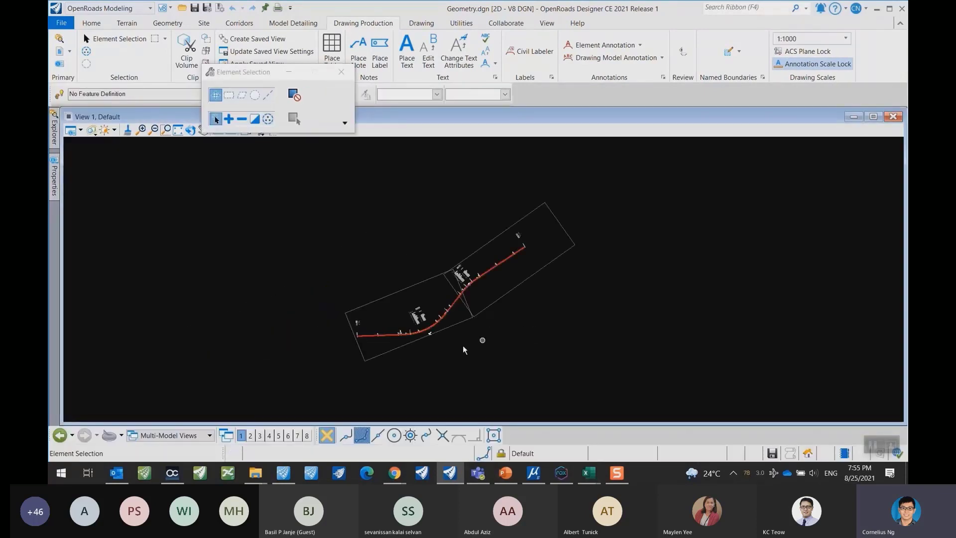
{"action": "scroll", "coordinate": [476, 307], "scroll_direction": "up", "scroll_amount": 3}
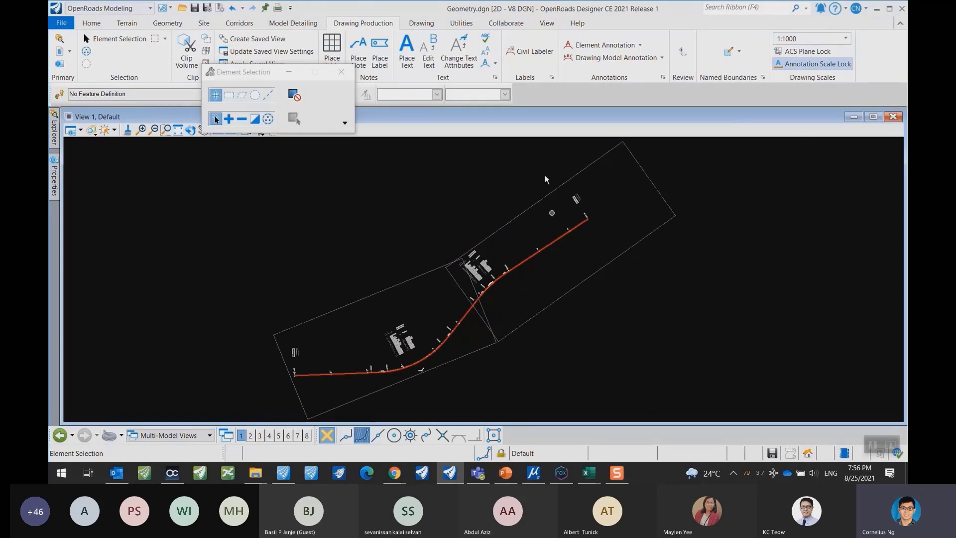
Create superelevation sections over the alignment's full length with a minimum tangent length of 1000 and the Manual lane creation method.
{"action": "left_click", "coordinate": [239, 22]}
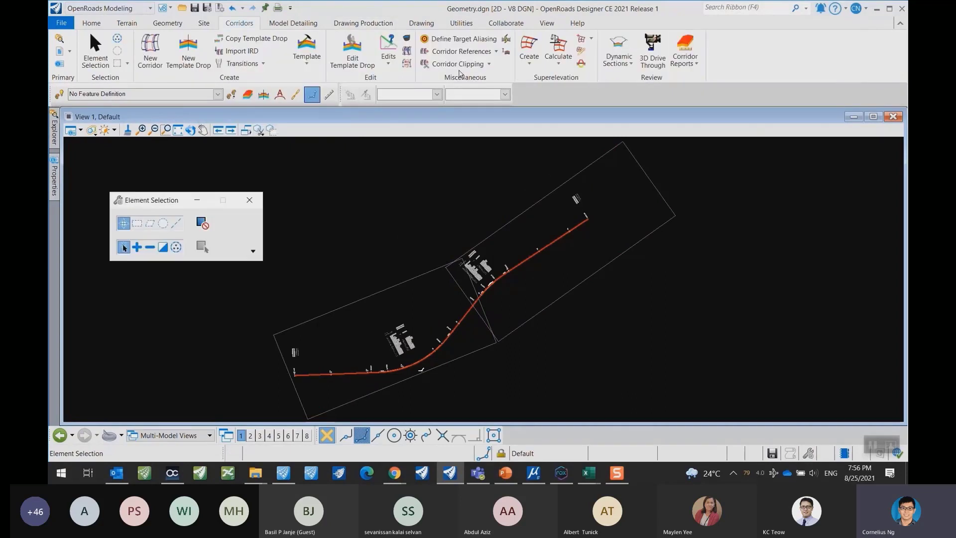
{"action": "left_click", "coordinate": [527, 68]}
{"action": "left_click", "coordinate": [578, 79]}
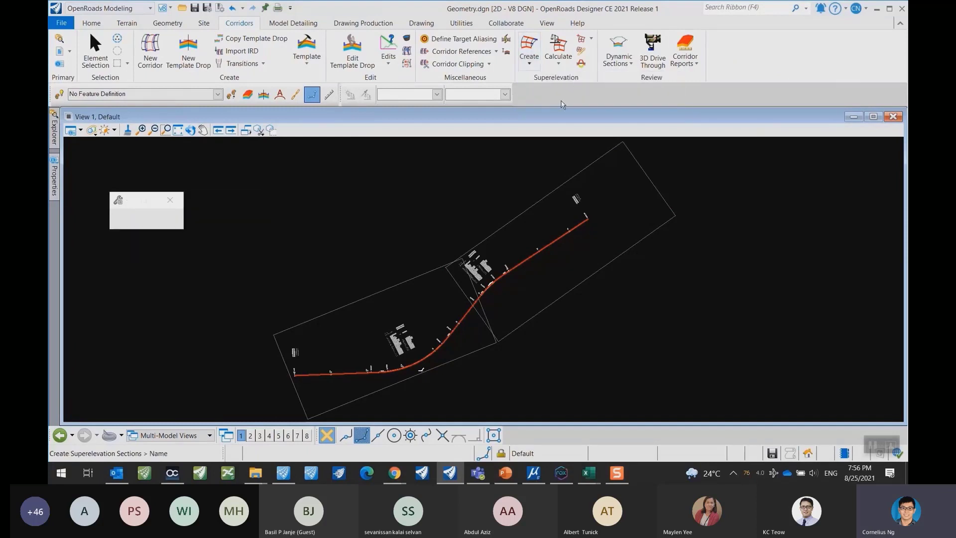
{"action": "left_click", "coordinate": [468, 313]}
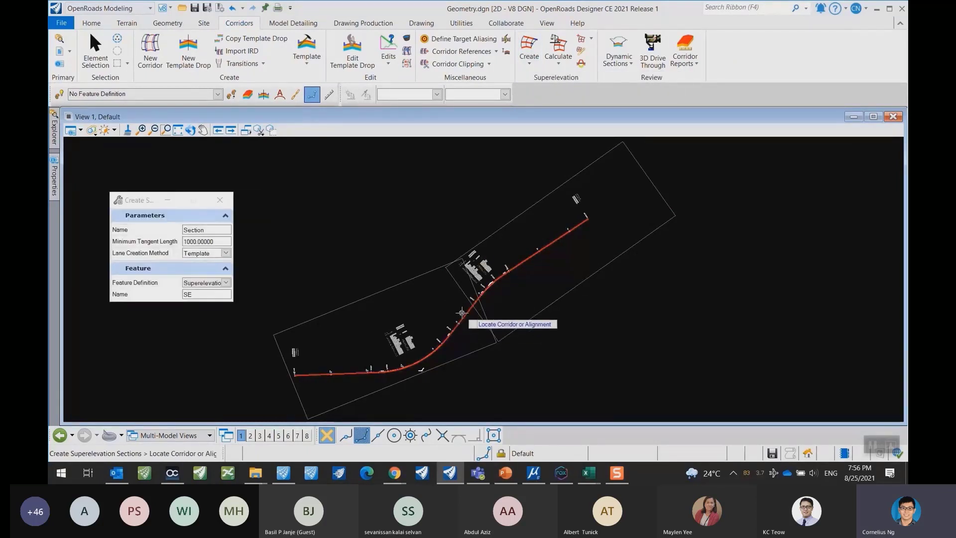
{"action": "left_click", "coordinate": [371, 260]}
{"action": "key", "text": "alt"}
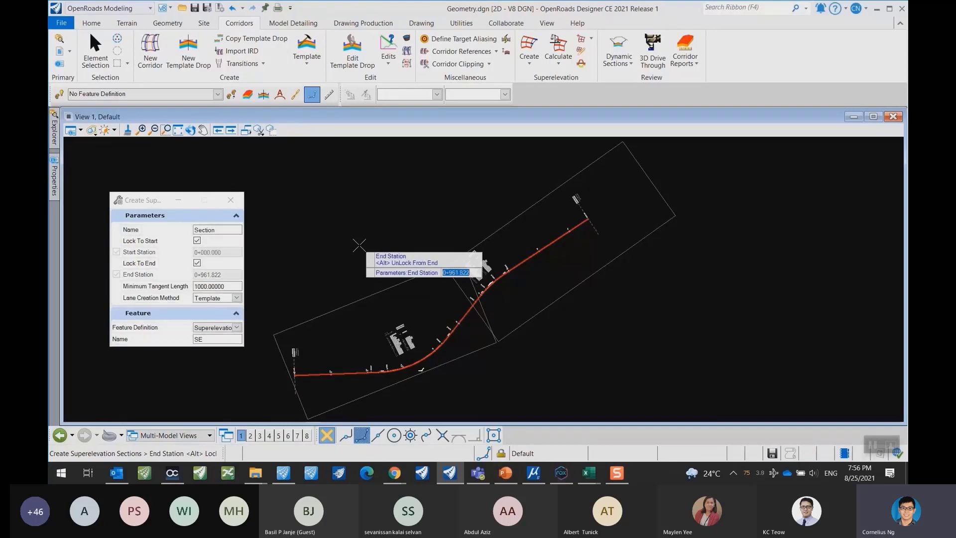
{"action": "left_click", "coordinate": [359, 245]}
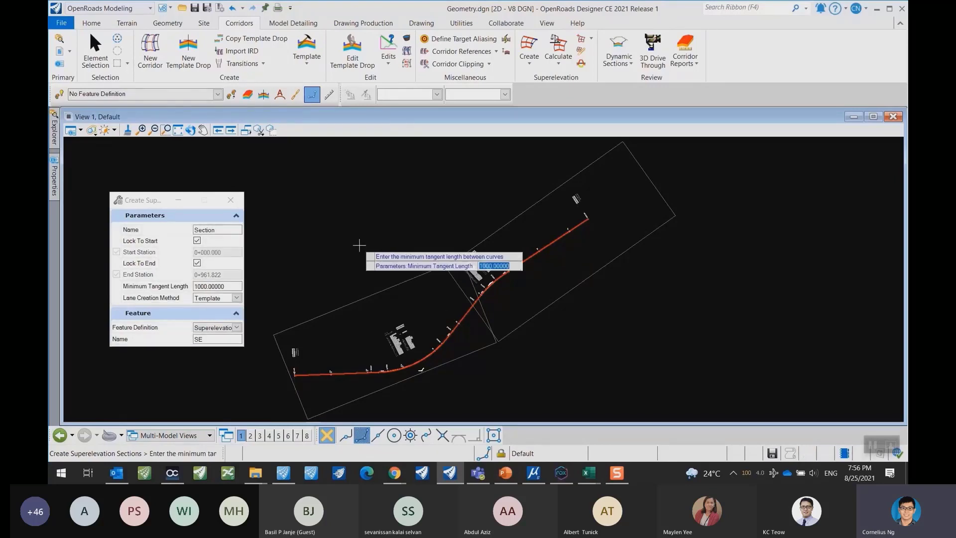
{"action": "left_click", "coordinate": [359, 245]}
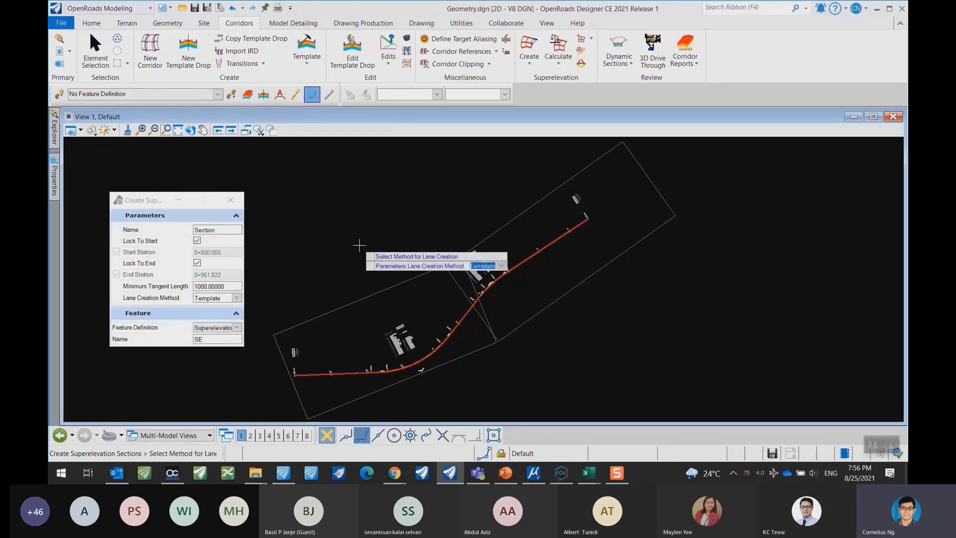
{"action": "left_click", "coordinate": [237, 298]}
{"action": "left_click", "coordinate": [209, 315]}
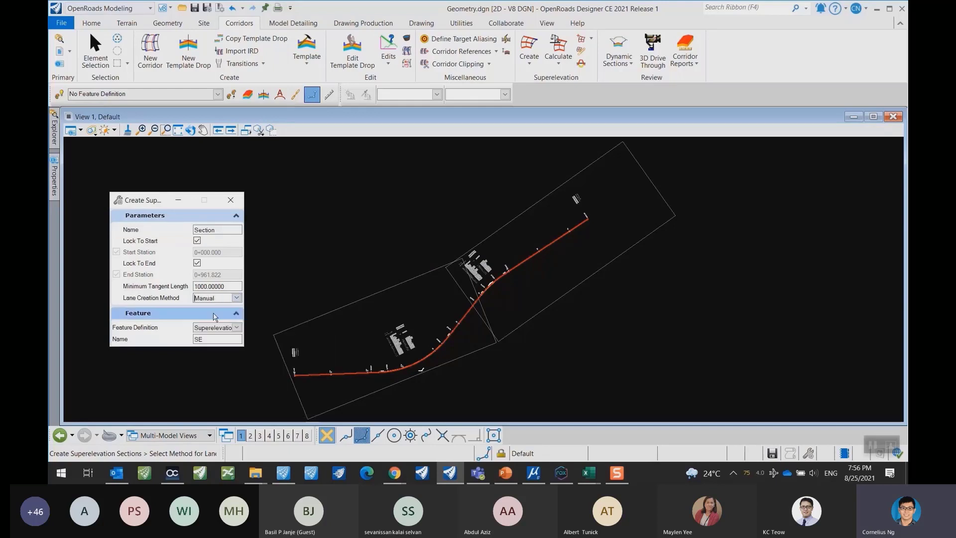
{"action": "left_click", "coordinate": [360, 259]}
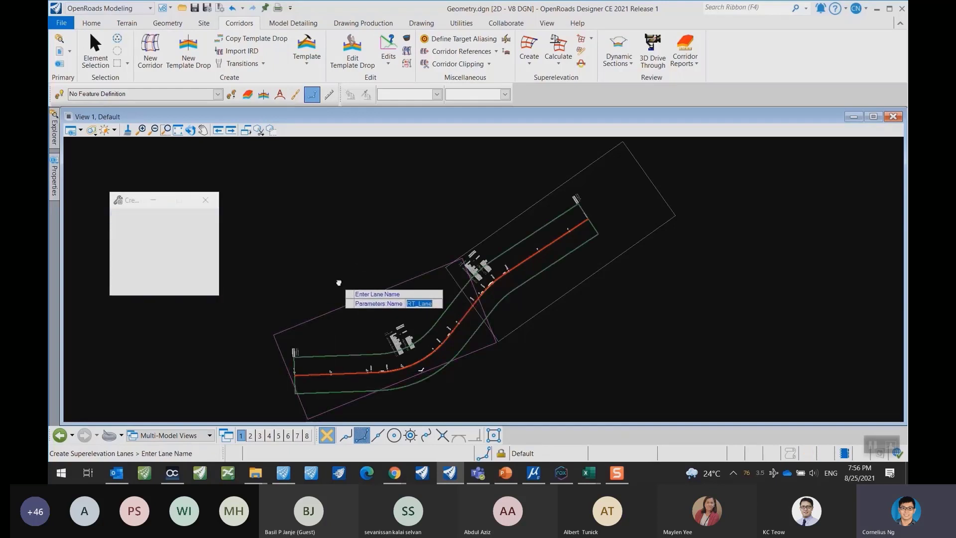
Create the primary superelevation lane RT_Lane right of the centerline with 0 inside edge offset, 3.5 width and -3.33% normal cross slope.
{"action": "middle_click_drag", "start_coordinate": [338, 280], "coordinate": [334, 255]}
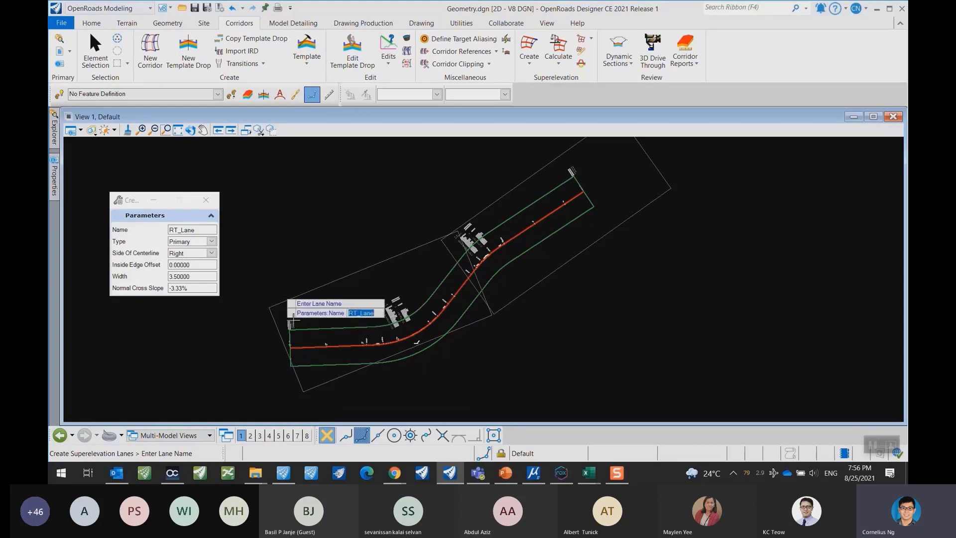
{"action": "left_click", "coordinate": [277, 257]}
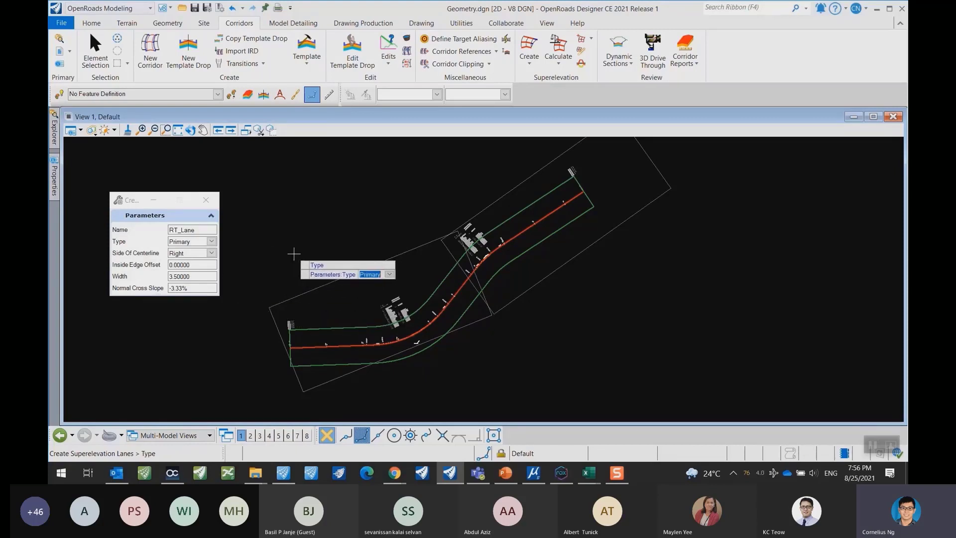
{"action": "left_click", "coordinate": [294, 255]}
{"action": "left_click", "coordinate": [293, 254]}
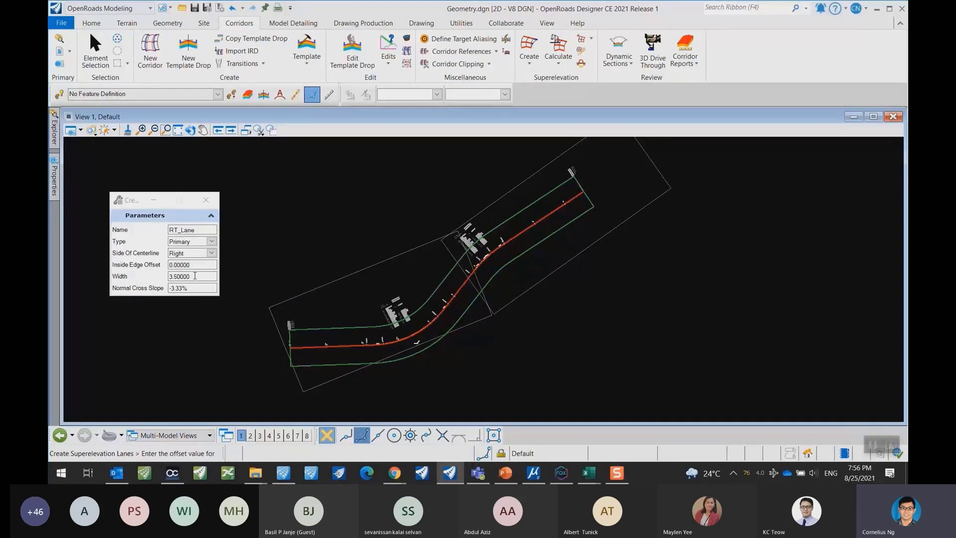
{"action": "left_click", "coordinate": [296, 272]}
{"action": "left_click", "coordinate": [295, 272]}
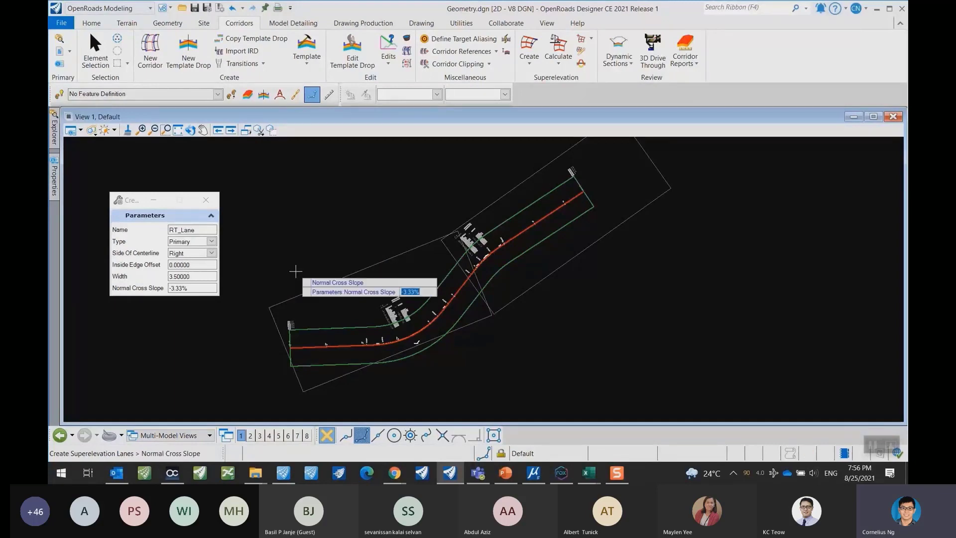
{"action": "left_click", "coordinate": [295, 271]}
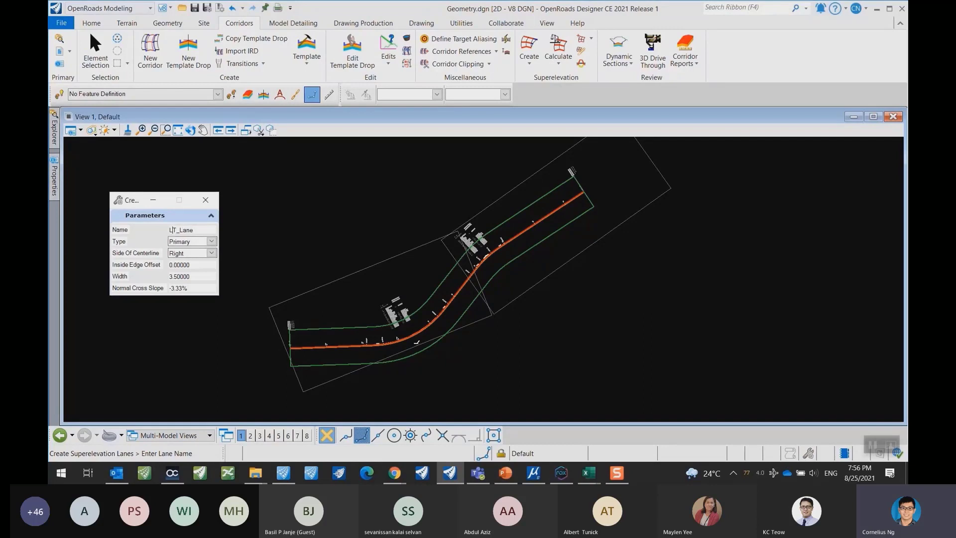
Create the primary superelevation lane LT_Lane left of the centerline with 0 inside edge offset, 3.5 width and -3.33% normal cross slope.
{"action": "left_click", "coordinate": [212, 254]}
{"action": "left_click", "coordinate": [184, 268]}
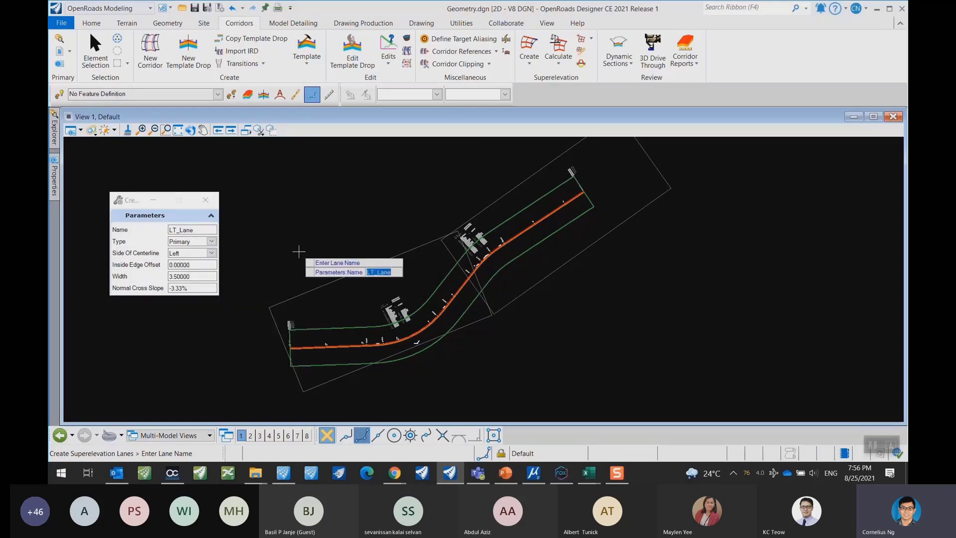
{"action": "left_click", "coordinate": [298, 252]}
{"action": "left_click", "coordinate": [299, 251]}
{"action": "left_click", "coordinate": [298, 252]}
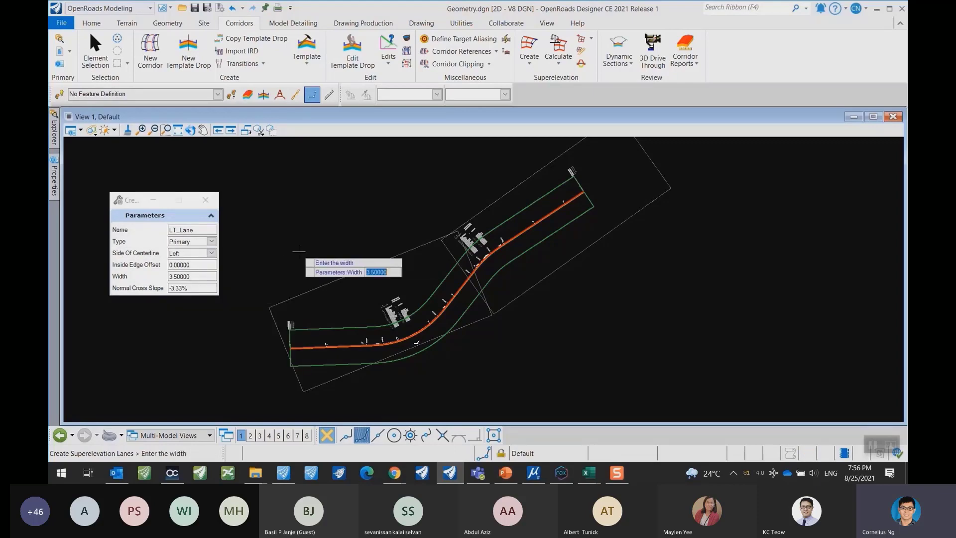
{"action": "left_click", "coordinate": [299, 252]}
{"action": "left_click", "coordinate": [299, 252]}
Inspect the left and right superelevation lanes along the alignment and around its first curve.
{"action": "scroll", "coordinate": [313, 343], "scroll_direction": "up", "scroll_amount": 5}
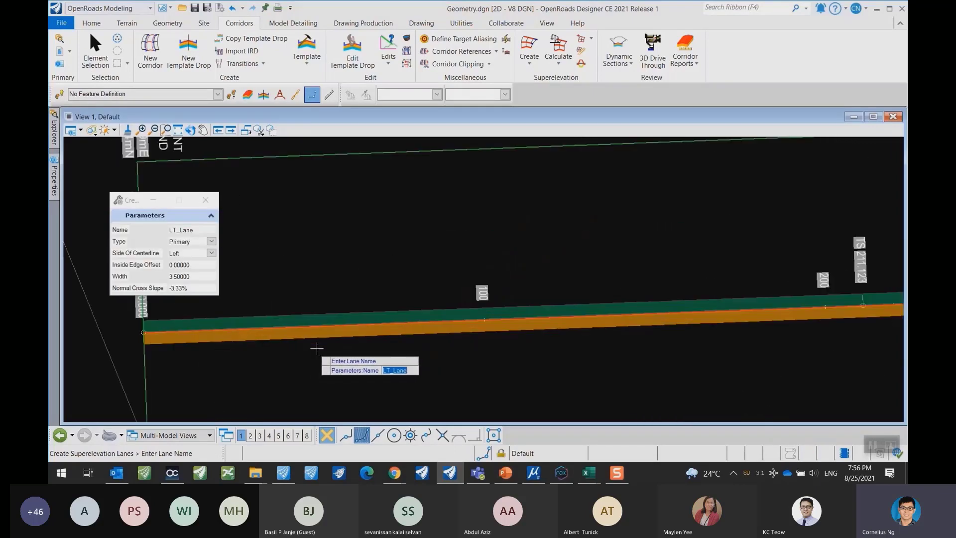
{"action": "scroll", "coordinate": [498, 318], "scroll_direction": "down", "scroll_amount": 5}
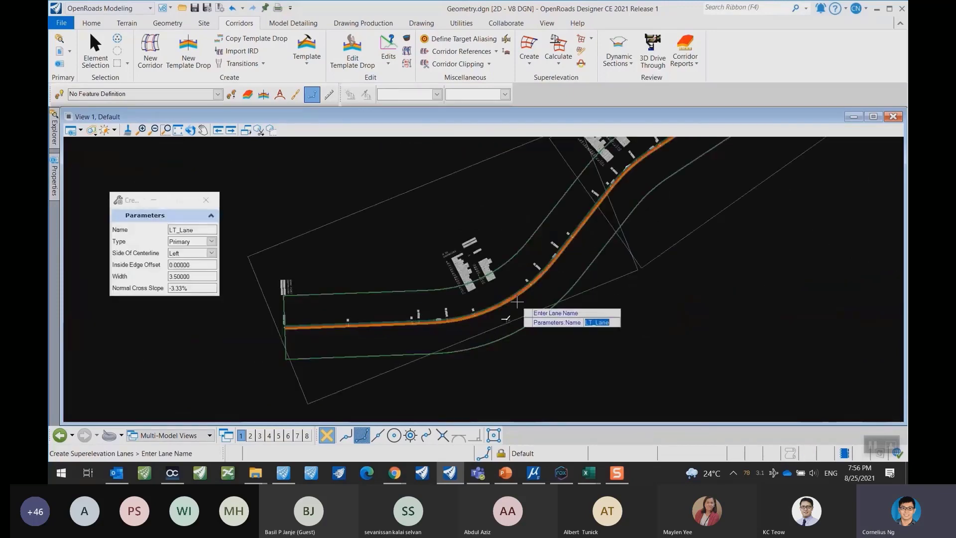
{"action": "scroll", "coordinate": [525, 290], "scroll_direction": "up", "scroll_amount": 3}
{"action": "middle_click_drag", "start_coordinate": [493, 287], "coordinate": [419, 353]}
{"action": "scroll", "coordinate": [418, 352], "scroll_direction": "down", "scroll_amount": 3}
{"action": "mouse_move", "coordinate": [458, 324]}
{"action": "middle_mouse_down"}
{"action": "mouse_move", "coordinate": [483, 324]}
{"action": "mouse_move", "coordinate": [590, 217]}
{"action": "mouse_move", "coordinate": [516, 245]}
{"action": "middle_mouse_up"}
{"action": "scroll", "coordinate": [517, 245], "scroll_direction": "down", "scroll_amount": 2}
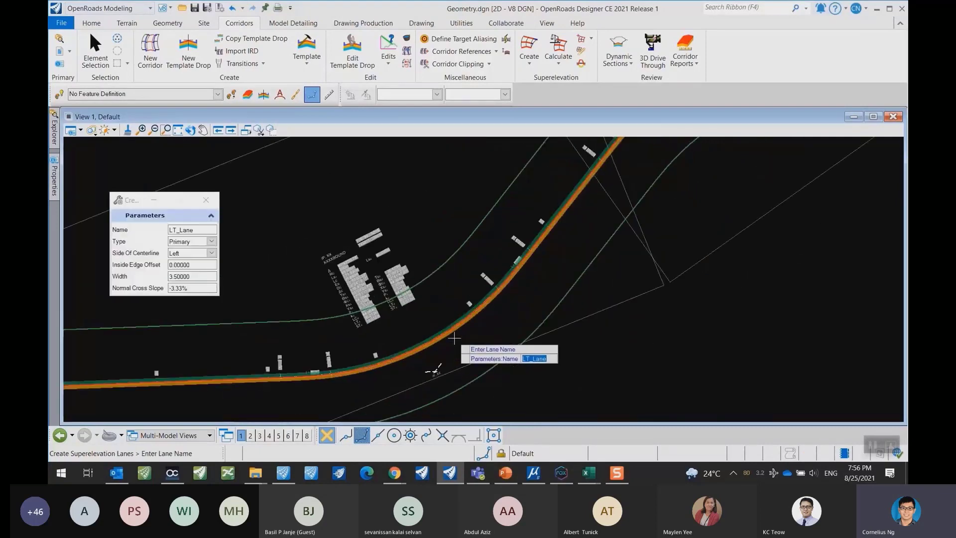
{"action": "scroll", "coordinate": [451, 345], "scroll_direction": "down", "scroll_amount": 2}
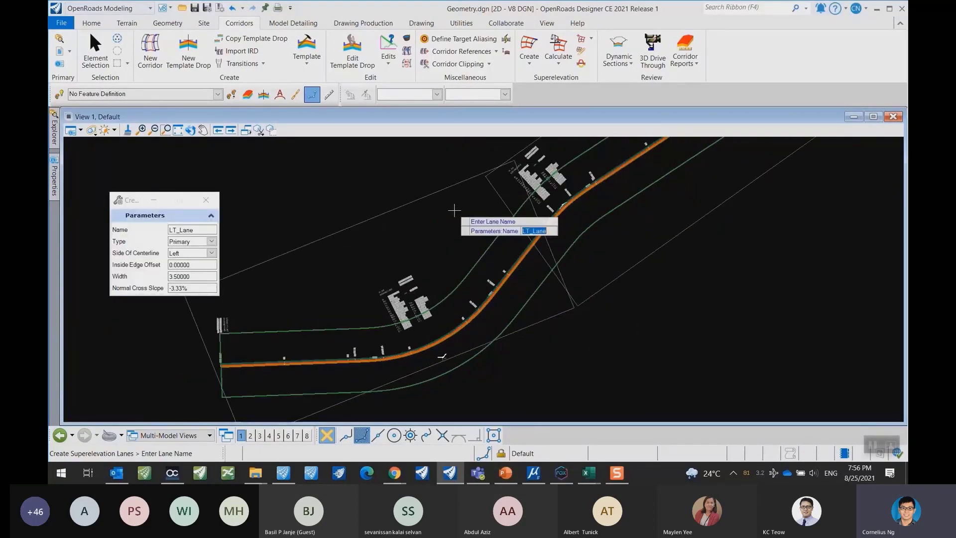
Start the Calculate Superelevation command for the left and right lanes.
{"action": "left_click", "coordinate": [559, 68]}
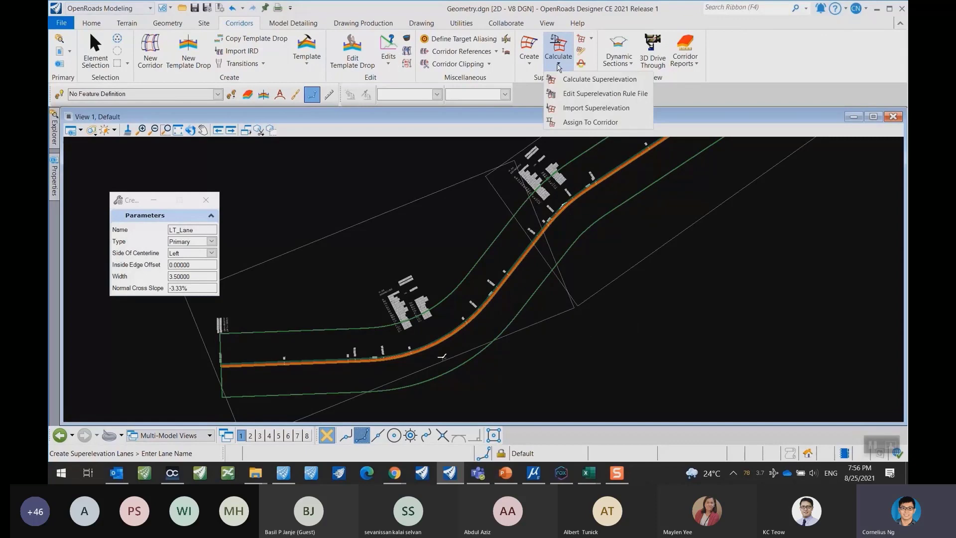
{"action": "left_click", "coordinate": [578, 80]}
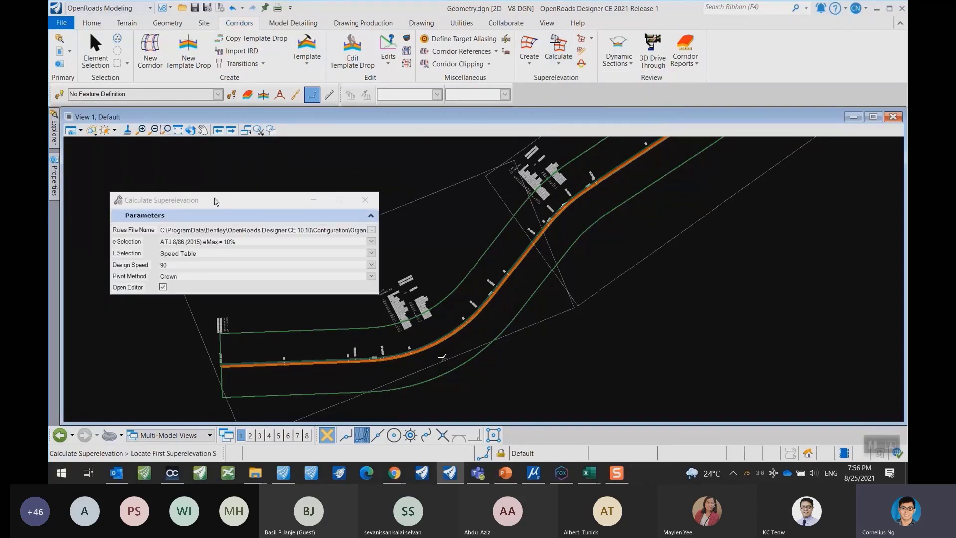
{"action": "left_click", "coordinate": [558, 63]}
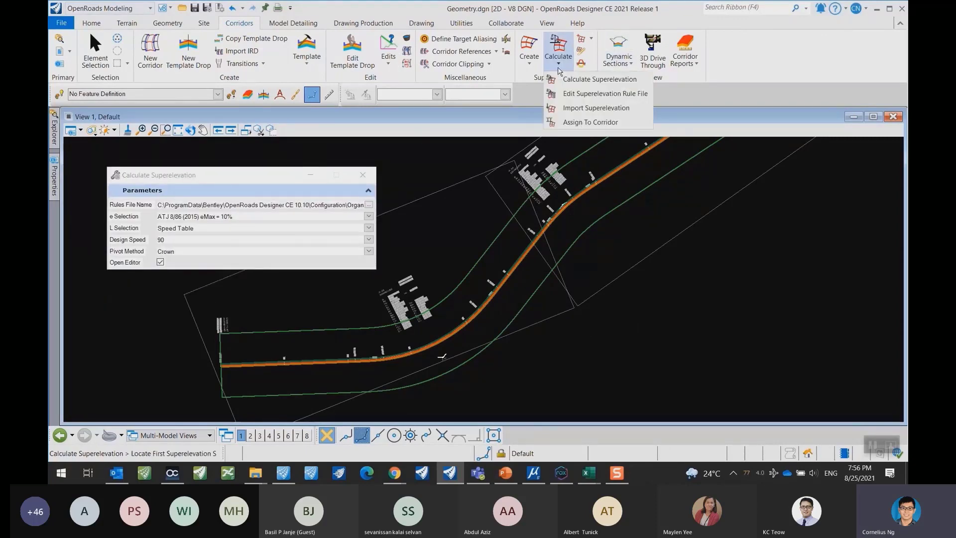
{"action": "left_click", "coordinate": [597, 82]}
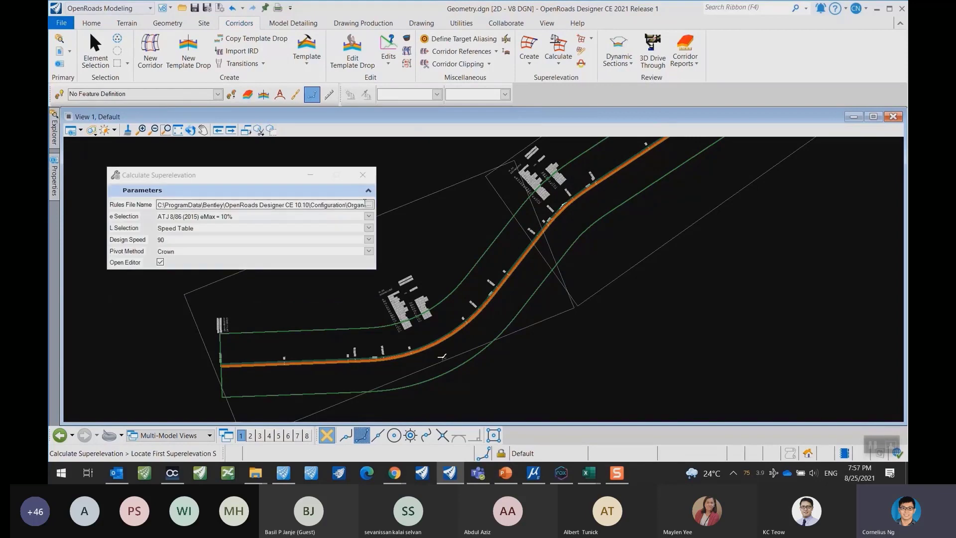
Load the superelevation rules file ATJ 8-86_2015_8%.xml and set the design speed to 70.
{"action": "left_click", "coordinate": [368, 205]}
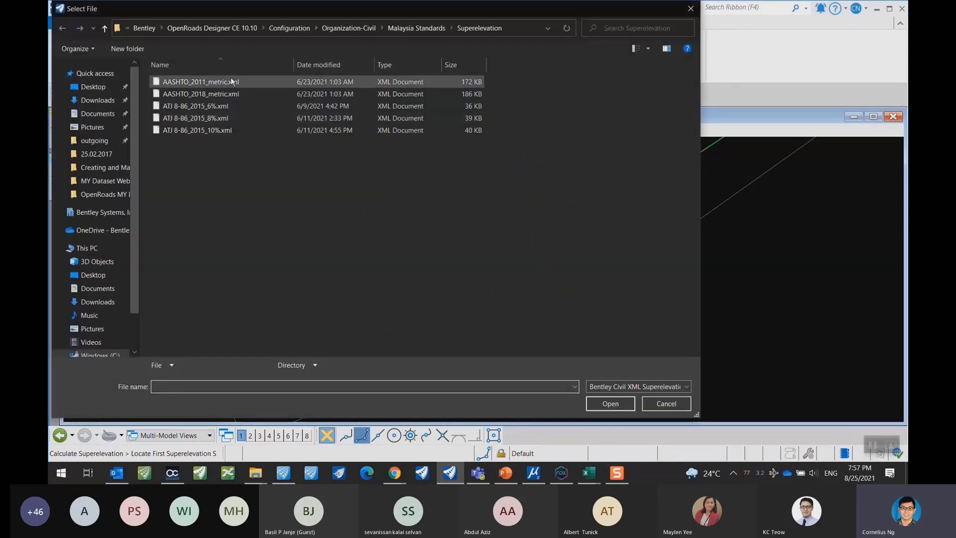
{"action": "left_click", "coordinate": [218, 119]}
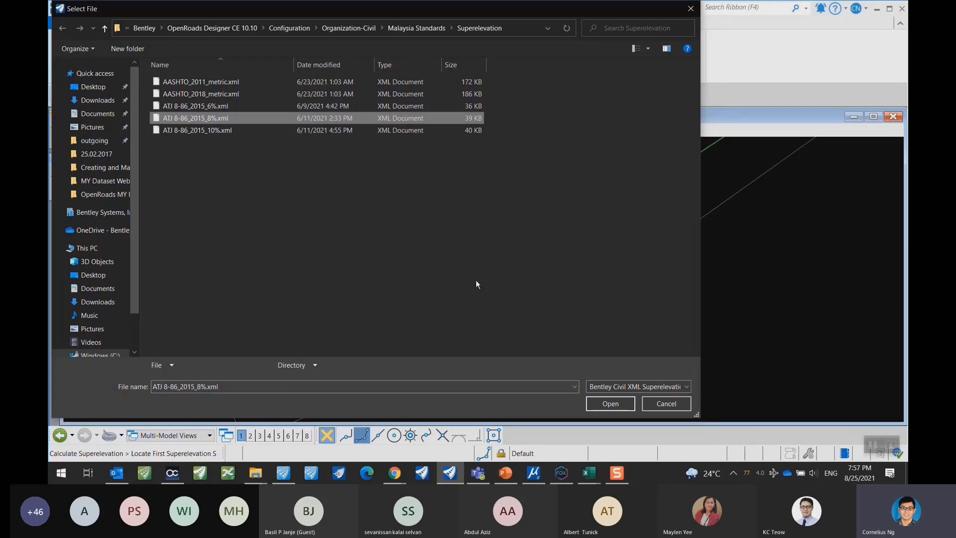
{"action": "left_click", "coordinate": [611, 403]}
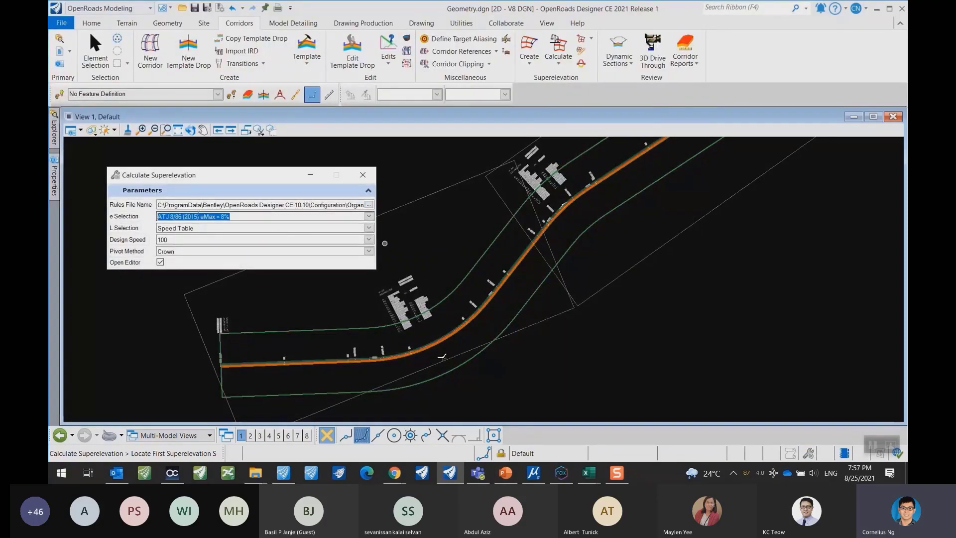
{"action": "left_click", "coordinate": [172, 240]}
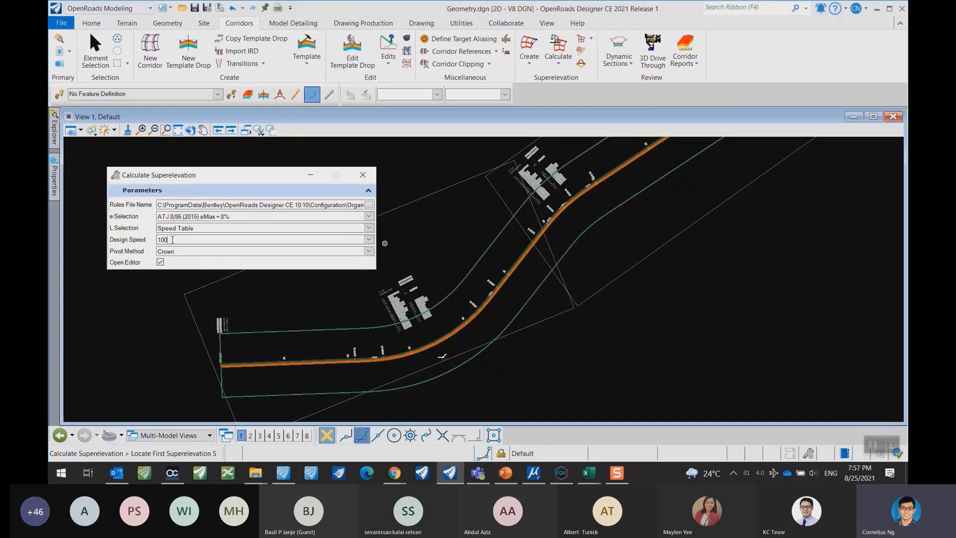
{"action": "left_click", "coordinate": [369, 241]}
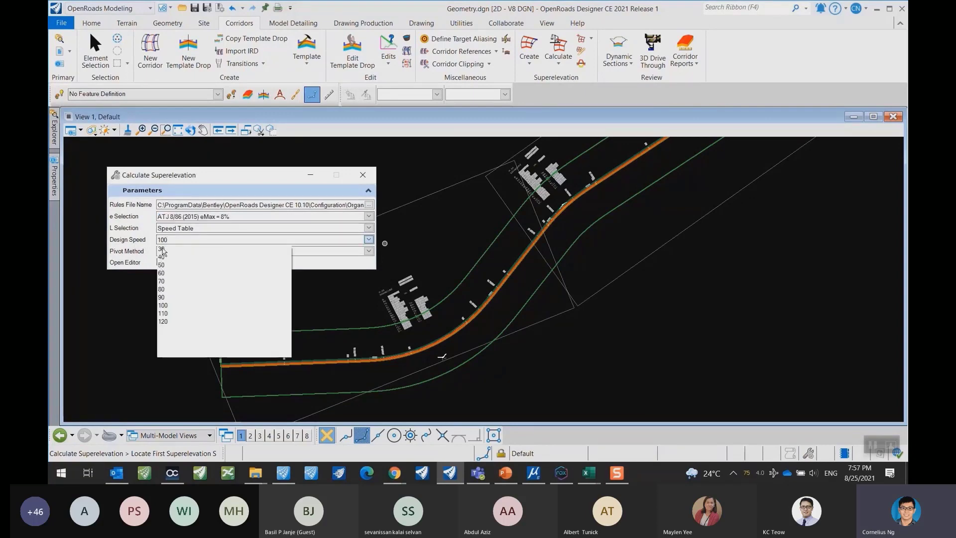
{"action": "left_click", "coordinate": [164, 282]}
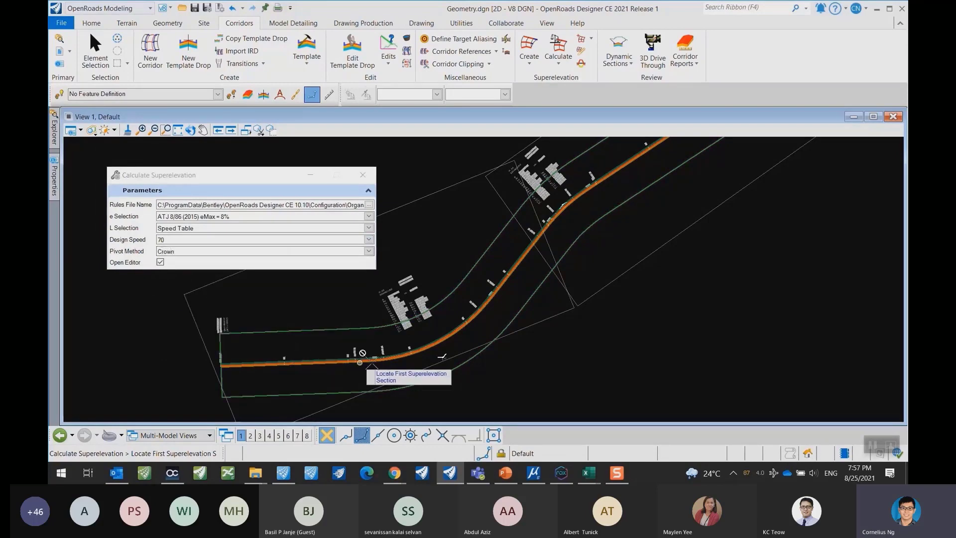
Calculate the superelevation for Section-1 using the ATJ 8/86 (2015) eMax = 8% and Speed Table settings, with Crown pivot and the editor opened.
{"action": "left_click", "coordinate": [320, 330]}
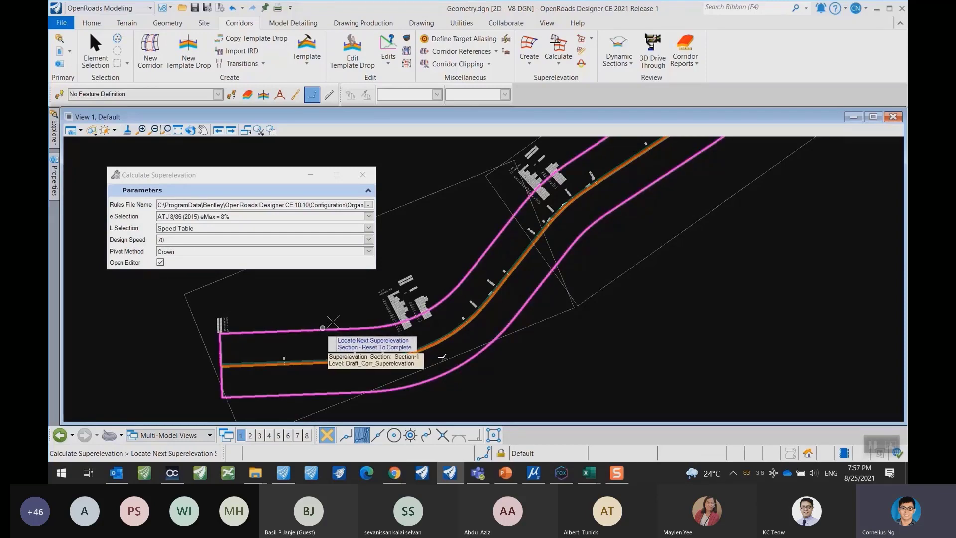
{"action": "left_click", "coordinate": [406, 239]}
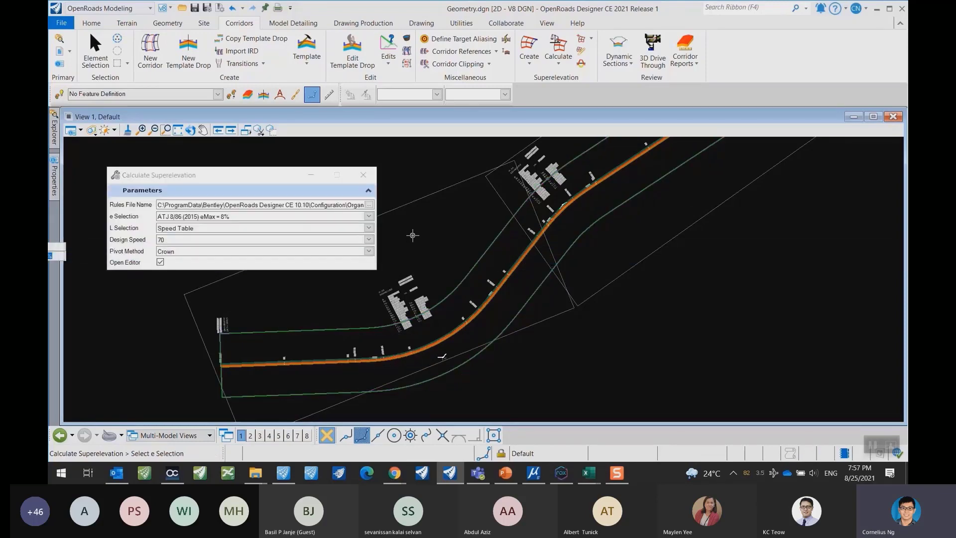
{"action": "left_click", "coordinate": [425, 230]}
{"action": "left_click", "coordinate": [451, 225]}
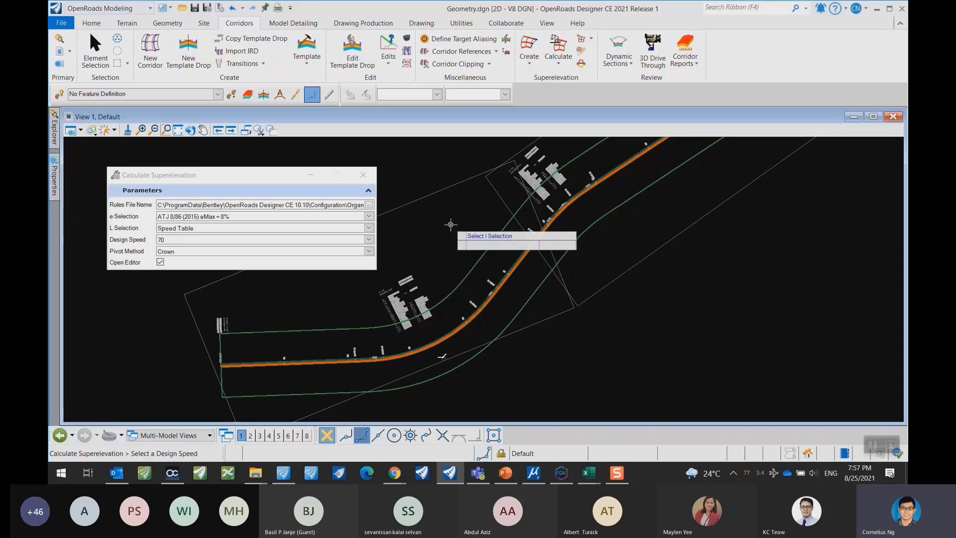
{"action": "left_click", "coordinate": [451, 225]}
{"action": "left_click", "coordinate": [451, 225]}
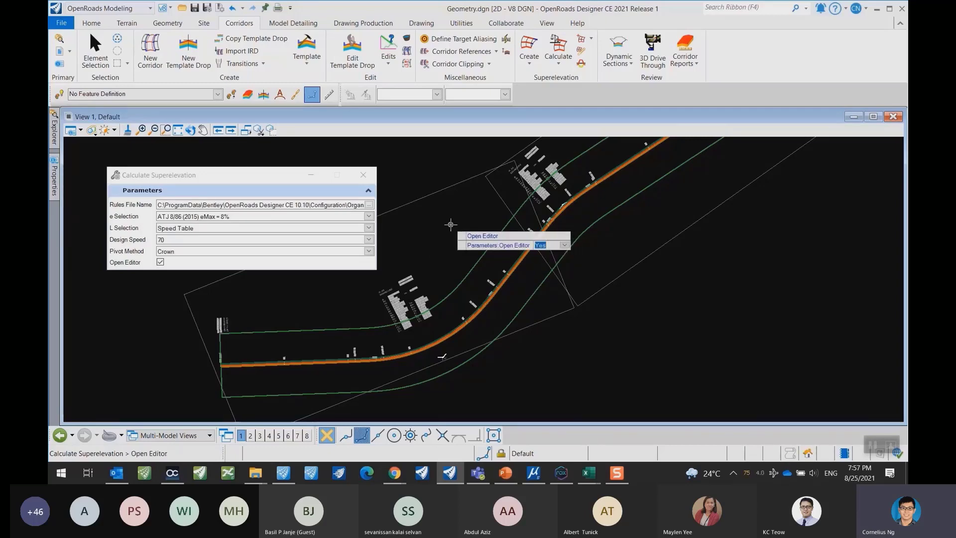
{"action": "left_click", "coordinate": [450, 224]}
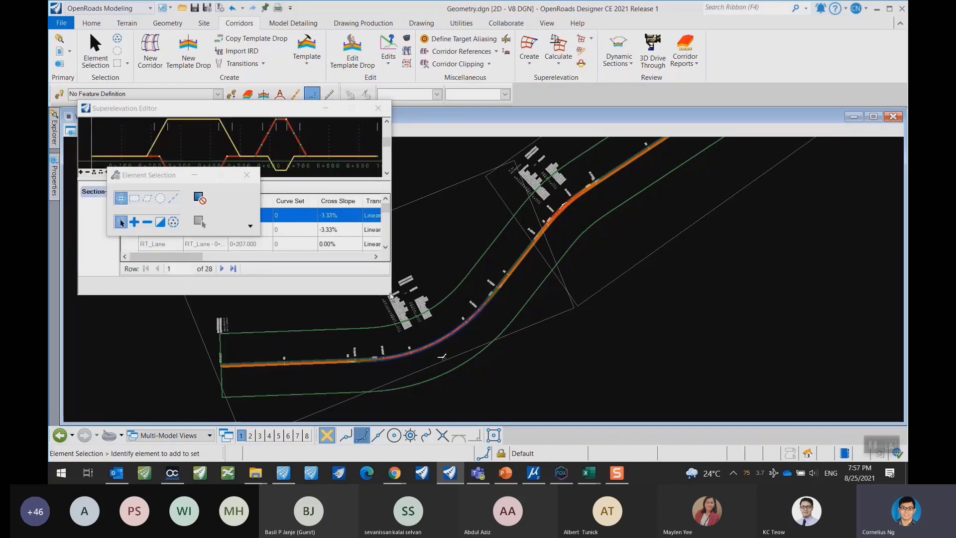
Enlarge the Superelevation Editor, review the right lane's stations and cross slopes, and close the editor.
{"action": "left_click_drag", "start_coordinate": [390, 295], "coordinate": [487, 358]}
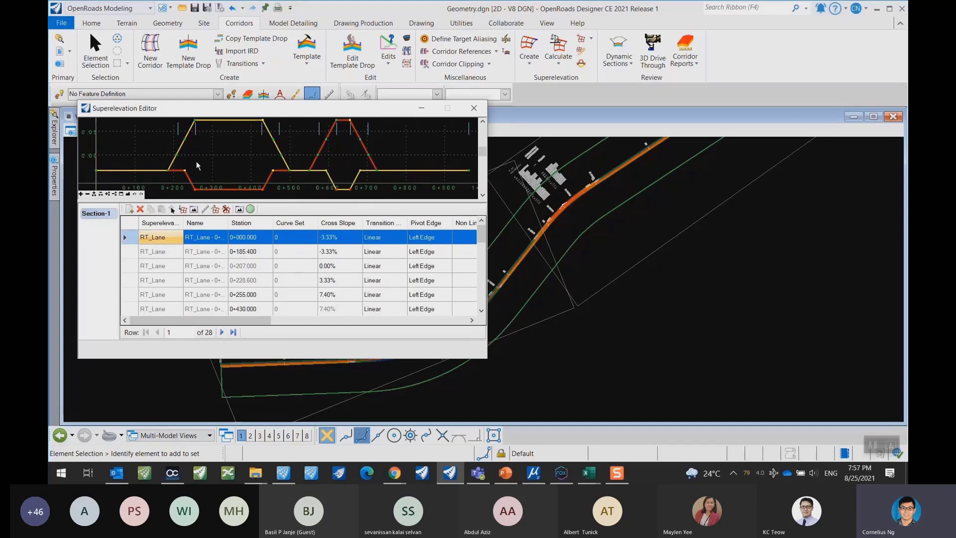
{"action": "double_click", "coordinate": [260, 252]}
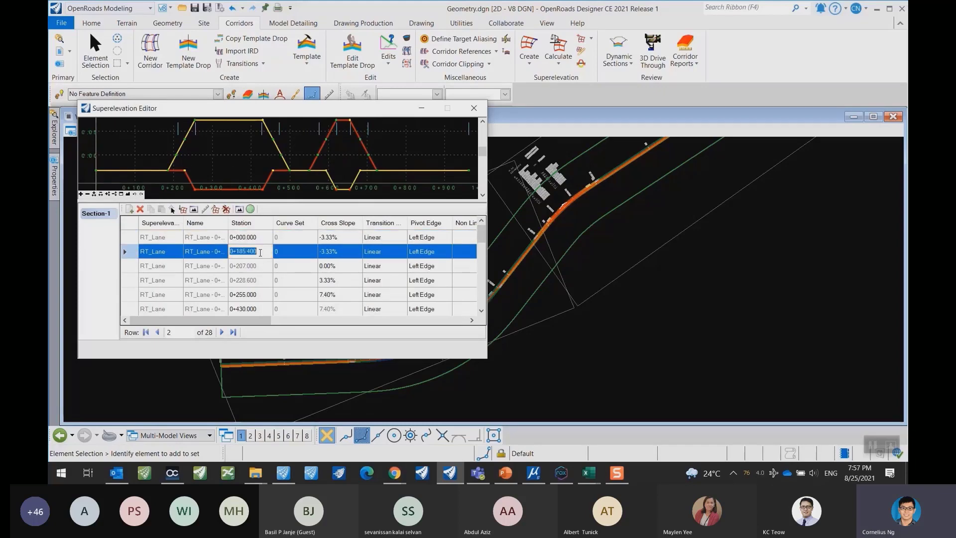
{"action": "key", "text": "Tab"}
{"action": "key", "text": "Tab"}
{"action": "key", "text": "Down"}
{"action": "key", "text": "Down"}
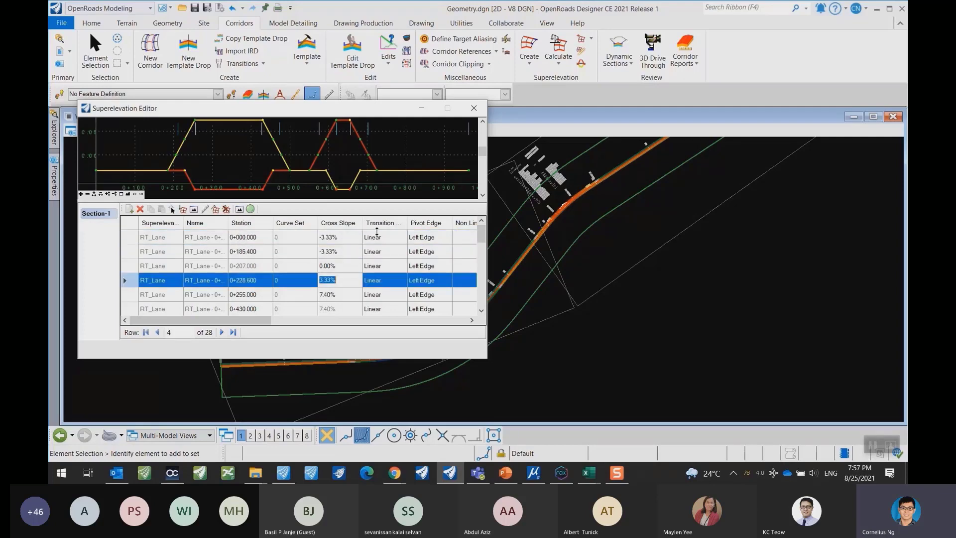
{"action": "left_click", "coordinate": [474, 111]}
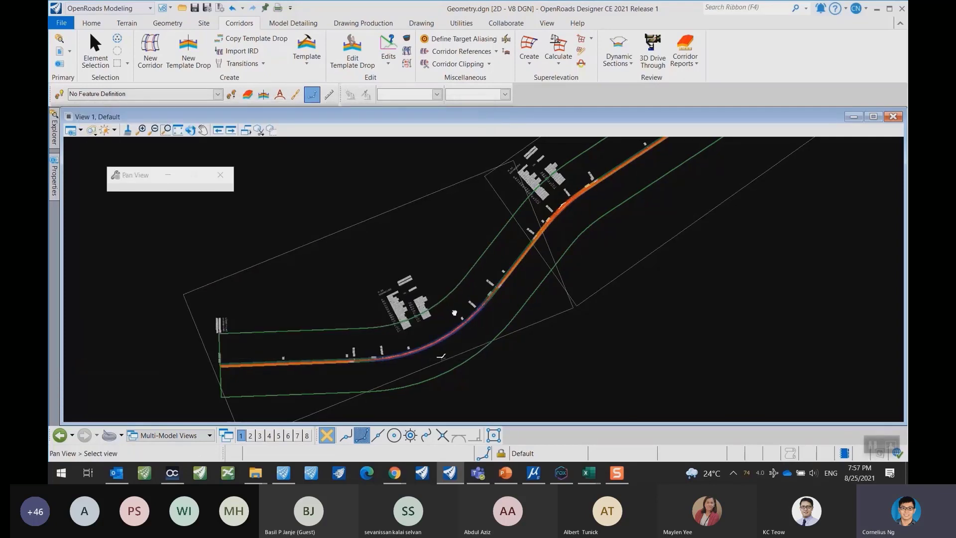
Examine the superelevation lanes through both curves, checking the left lane's stations and cross slopes around the second curve and its exit.
{"action": "scroll", "coordinate": [447, 312], "scroll_direction": "up", "scroll_amount": 5}
{"action": "middle_click_drag", "start_coordinate": [343, 402], "coordinate": [501, 230]}
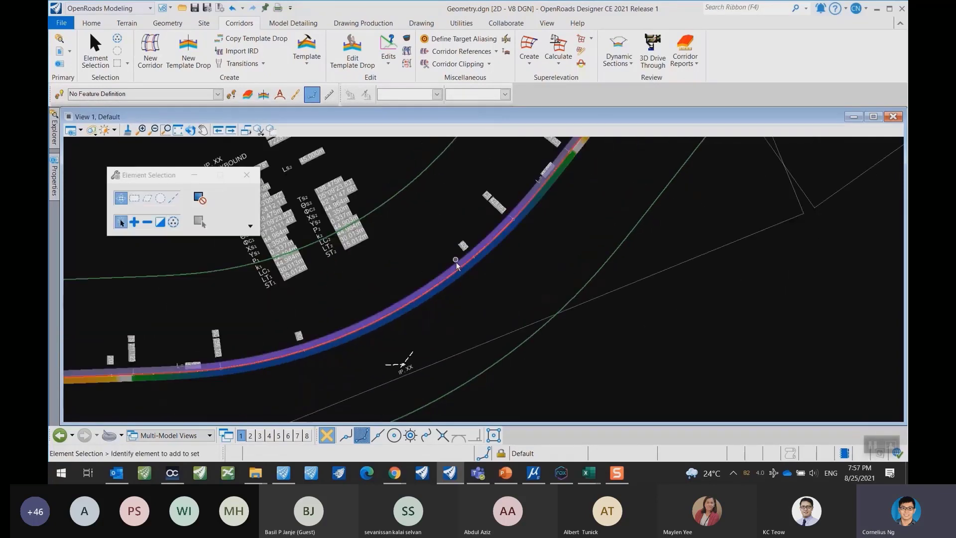
{"action": "middle_click_drag", "start_coordinate": [301, 357], "coordinate": [467, 283]}
{"action": "scroll", "coordinate": [483, 240], "scroll_direction": "up", "scroll_amount": 2}
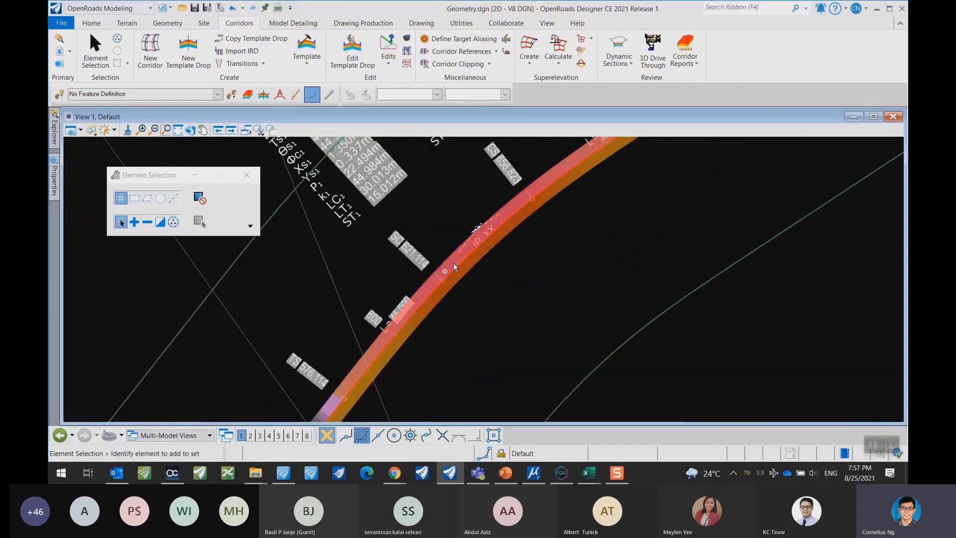
{"action": "scroll", "coordinate": [438, 265], "scroll_direction": "down", "scroll_amount": 3}
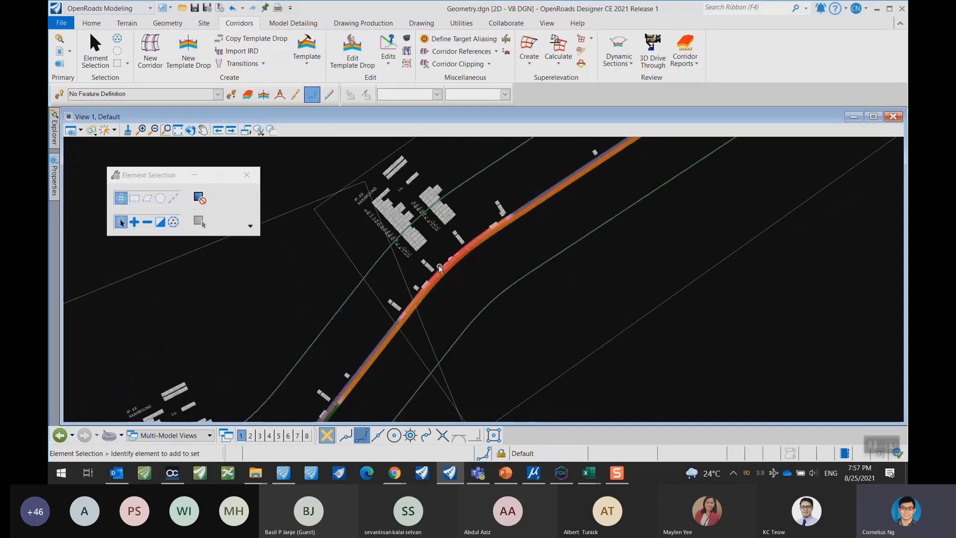
{"action": "scroll", "coordinate": [439, 269], "scroll_direction": "up", "scroll_amount": 5}
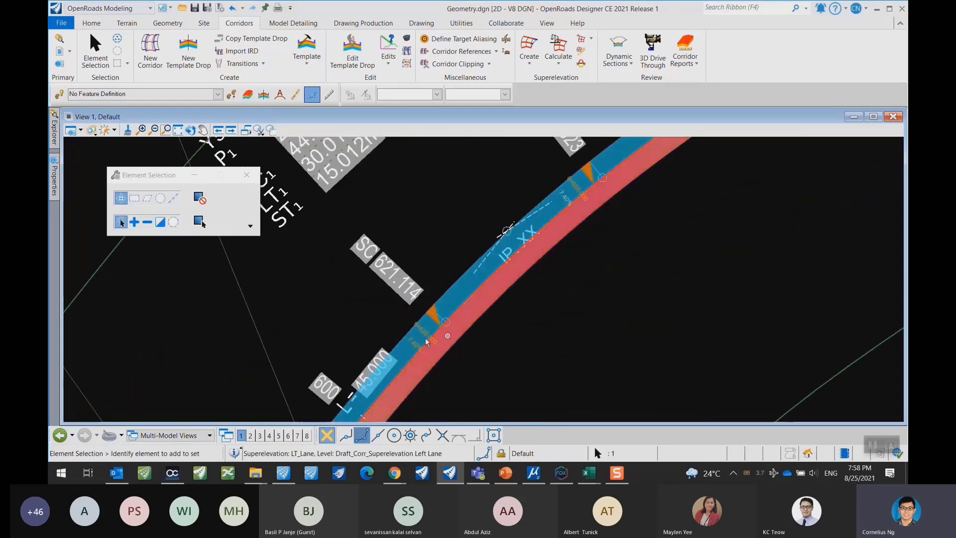
{"action": "scroll", "coordinate": [422, 343], "scroll_direction": "up", "scroll_amount": 3}
{"action": "scroll", "coordinate": [421, 335], "scroll_direction": "down", "scroll_amount": 3}
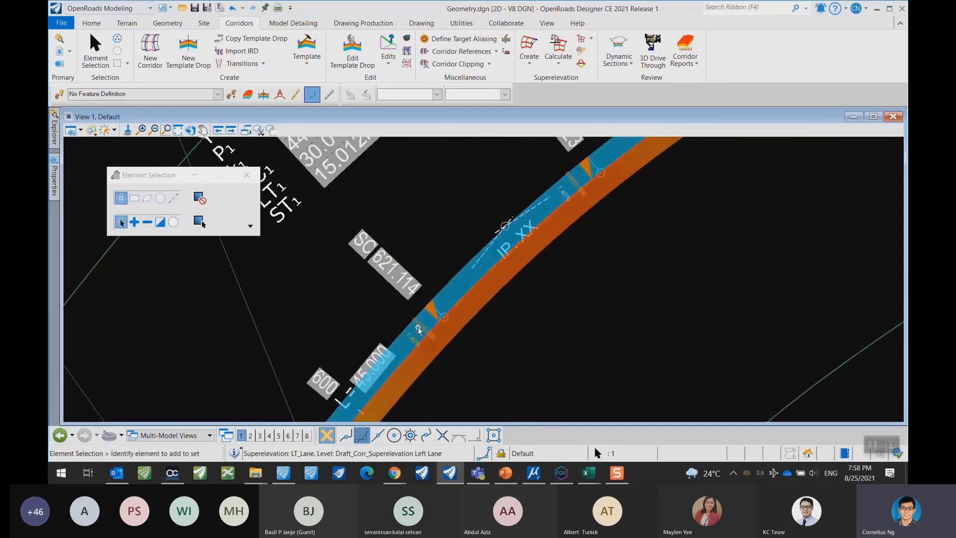
{"action": "scroll", "coordinate": [473, 255], "scroll_direction": "up", "scroll_amount": 2}
{"action": "scroll", "coordinate": [474, 255], "scroll_direction": "down", "scroll_amount": 4}
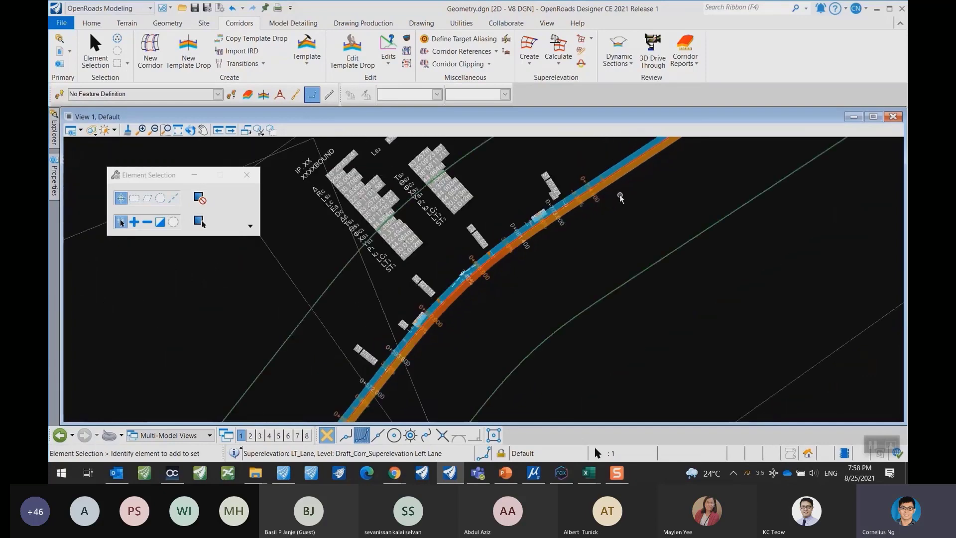
{"action": "middle_click_drag", "start_coordinate": [498, 244], "coordinate": [542, 230]}
{"action": "scroll", "coordinate": [543, 230], "scroll_direction": "up", "scroll_amount": 4}
{"action": "right_click", "coordinate": [543, 230]}
{"action": "scroll", "coordinate": [264, 308], "scroll_direction": "up", "scroll_amount": 4}
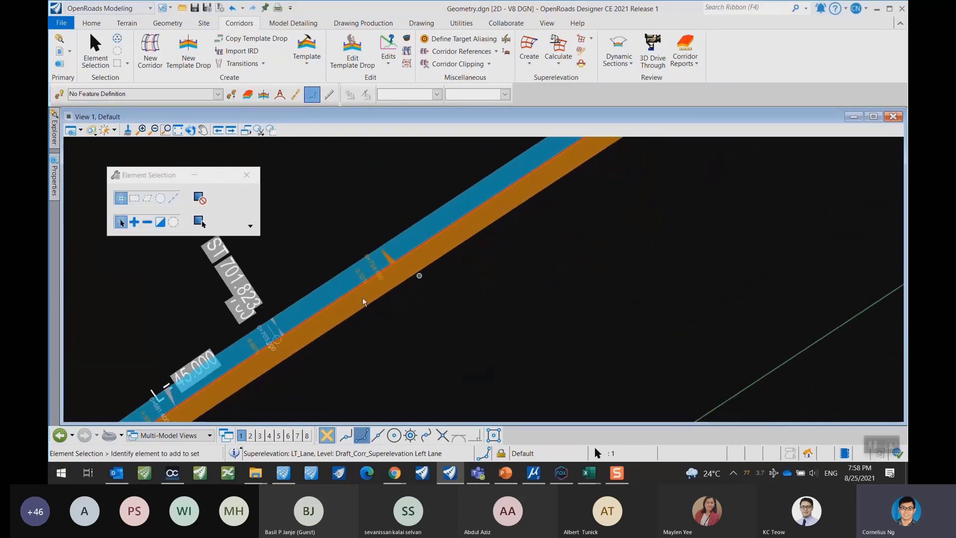
{"action": "scroll", "coordinate": [254, 339], "scroll_direction": "down", "scroll_amount": 3}
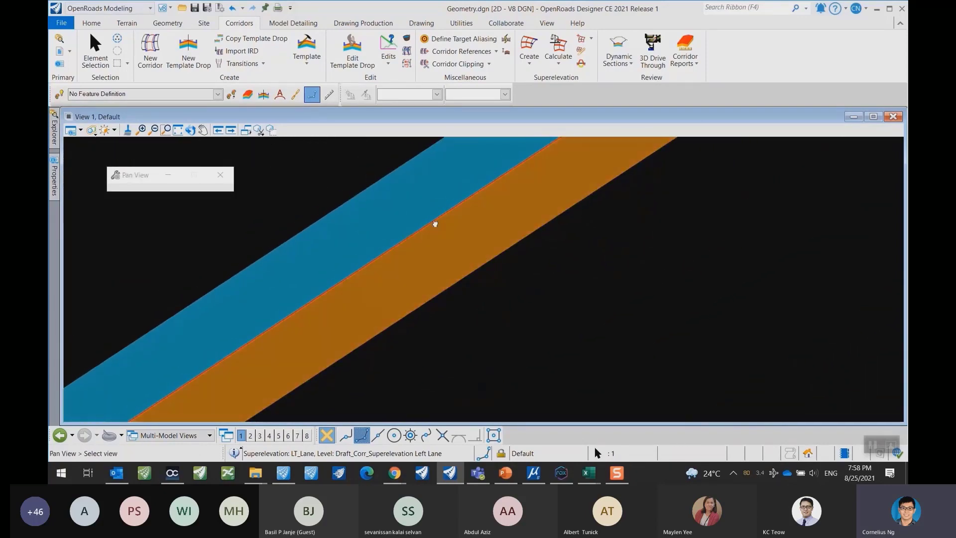
{"action": "scroll", "coordinate": [331, 273], "scroll_direction": "up", "scroll_amount": 3}
{"action": "scroll", "coordinate": [349, 283], "scroll_direction": "down", "scroll_amount": 5}
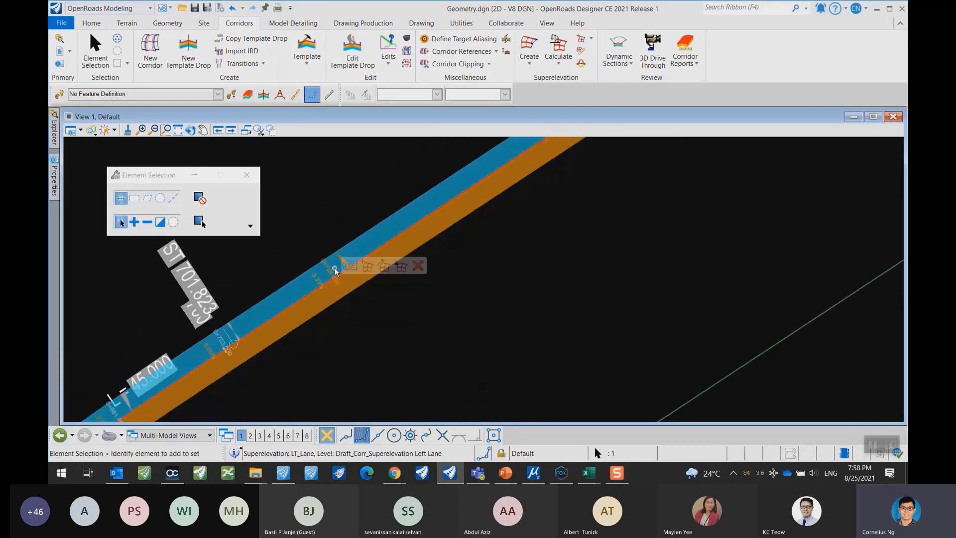
{"action": "scroll", "coordinate": [383, 270], "scroll_direction": "down", "scroll_amount": 6}
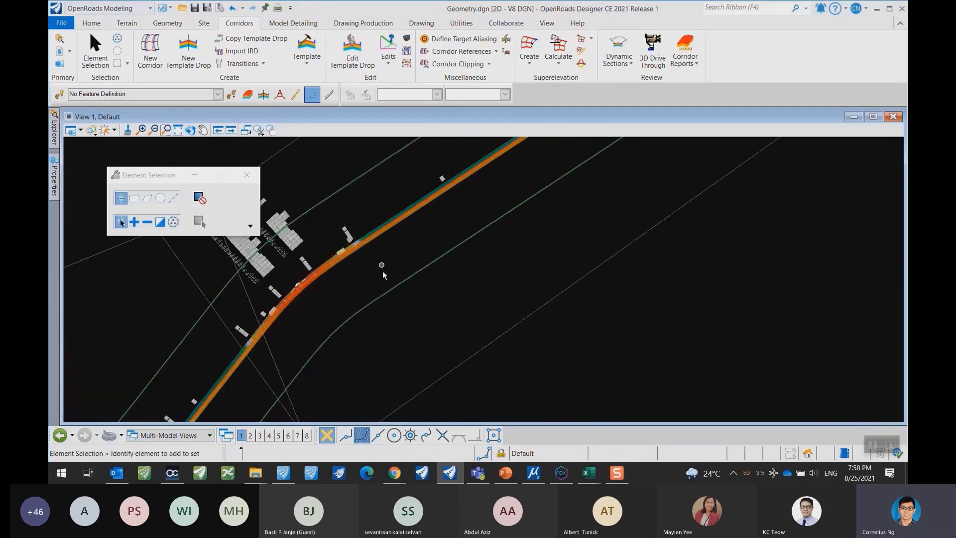
Check the GC20 - Plan 2 sheet's superelevation row and open the MYGeom - Profile 1 drawing model.
{"action": "left_click", "coordinate": [180, 435]}
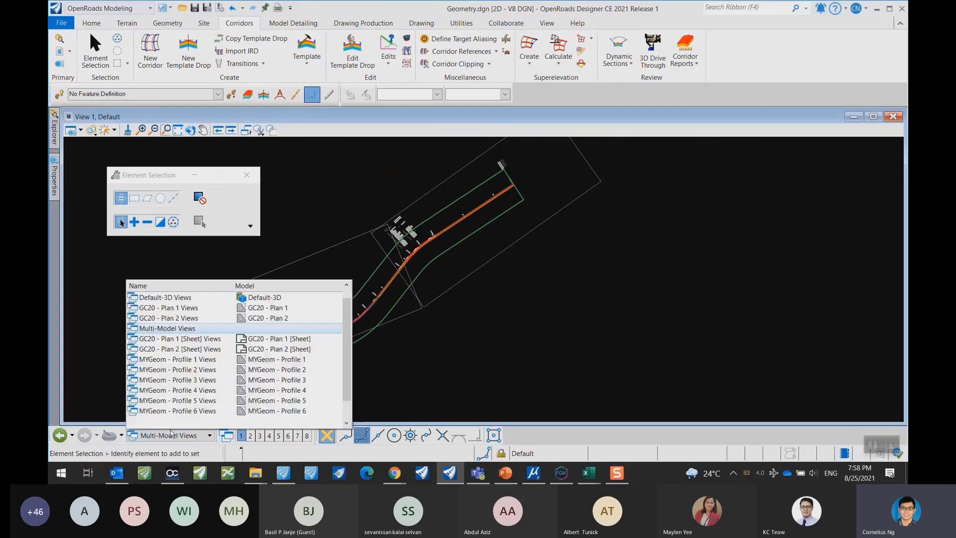
{"action": "left_click", "coordinate": [180, 349]}
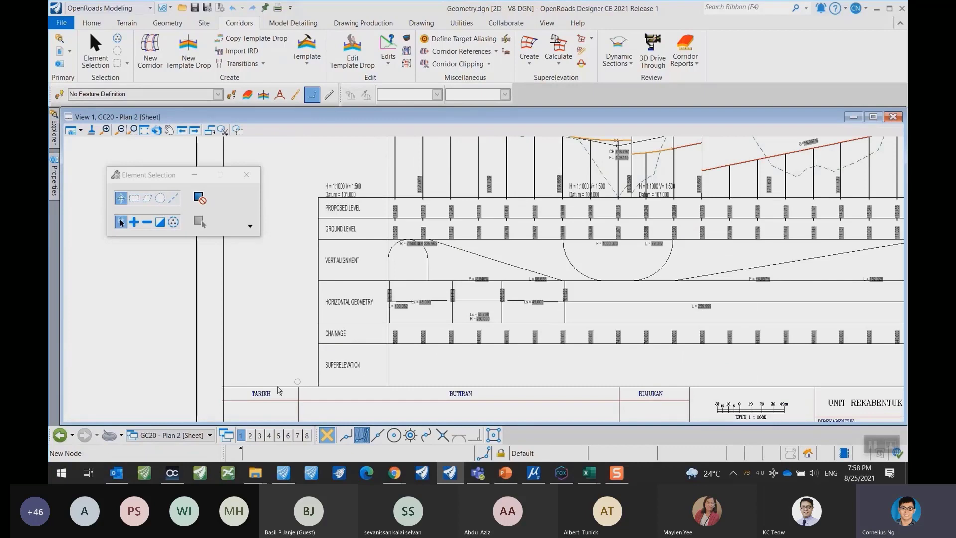
{"action": "left_click", "coordinate": [178, 434]}
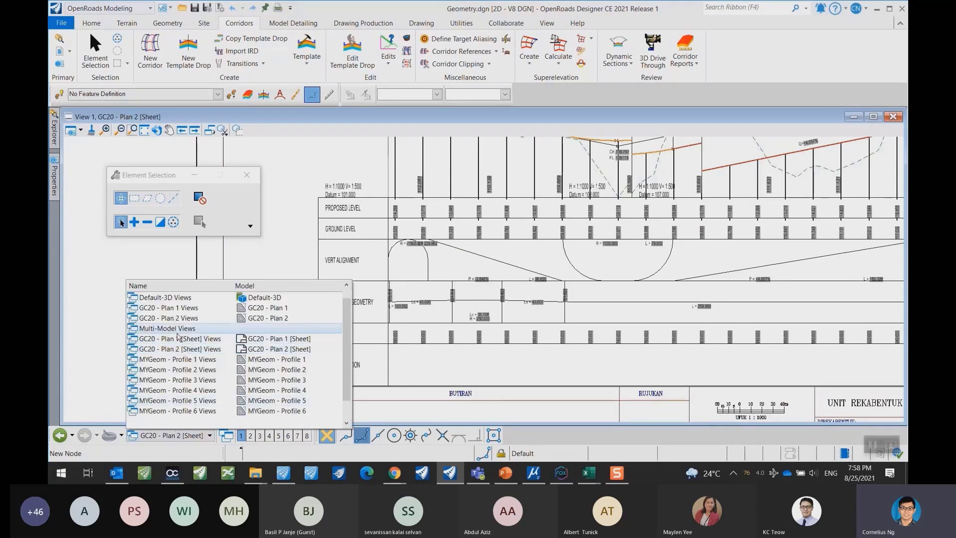
{"action": "scroll", "coordinate": [179, 336], "scroll_direction": "up", "scroll_amount": 1}
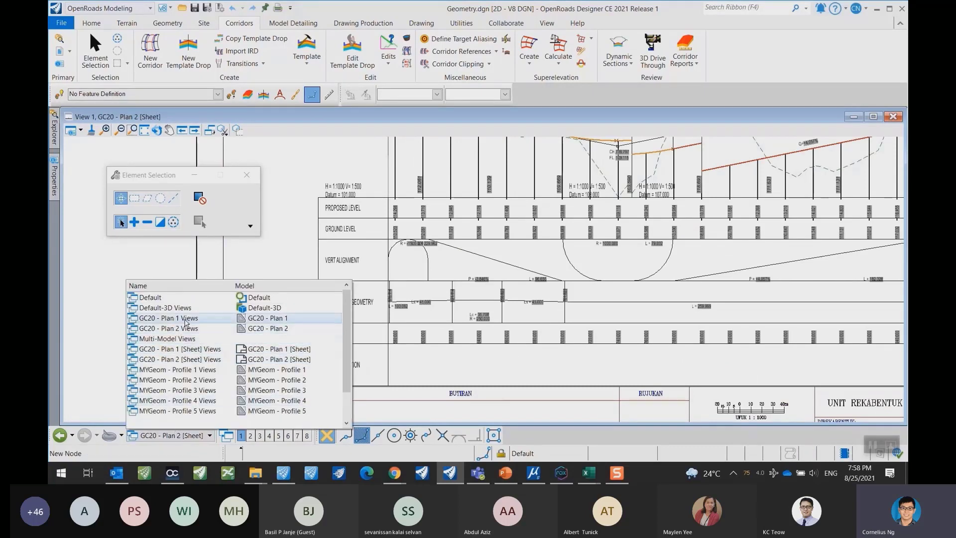
{"action": "scroll", "coordinate": [184, 326], "scroll_direction": "down", "scroll_amount": 3}
{"action": "left_click", "coordinate": [180, 339]}
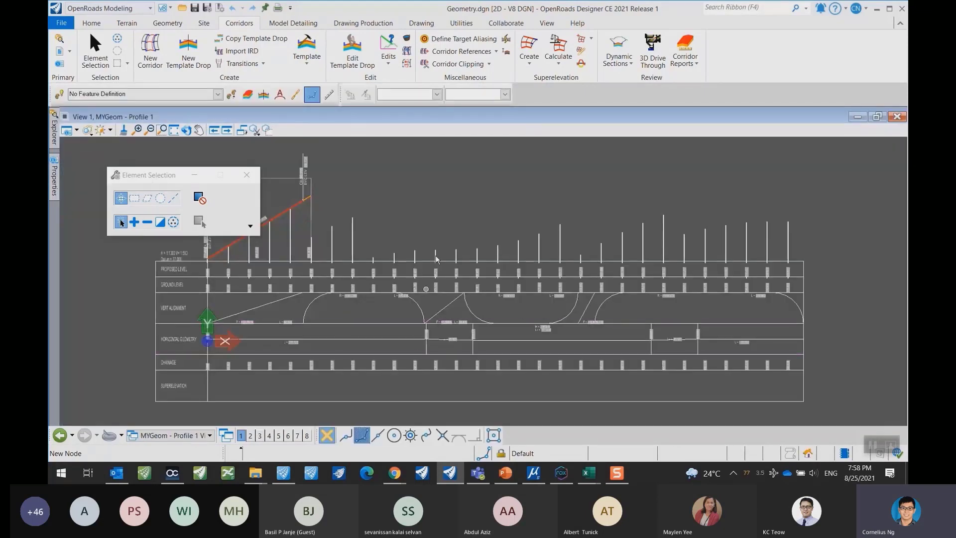
Remove the drawing model annotations from all drawing models.
{"action": "left_click", "coordinate": [363, 24]}
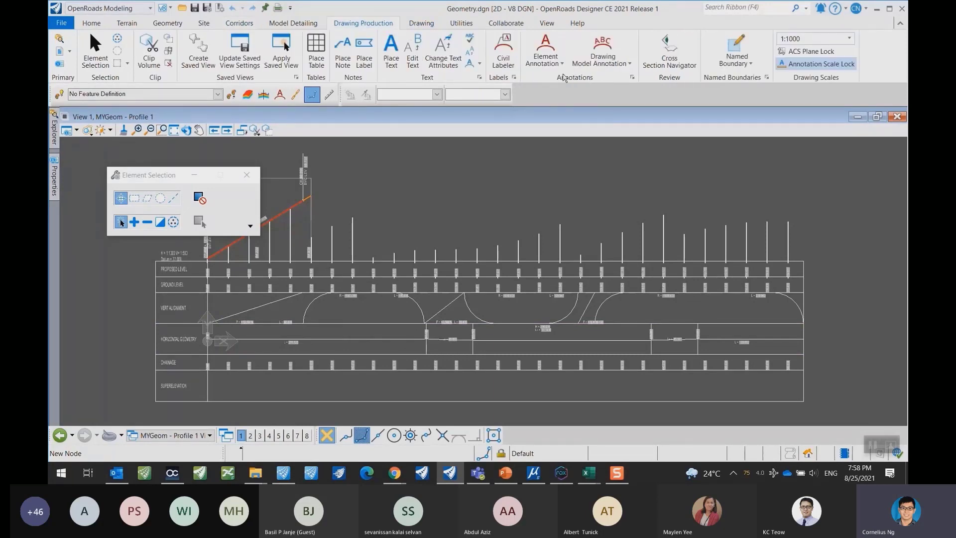
{"action": "left_click", "coordinate": [603, 63]}
{"action": "left_click", "coordinate": [628, 92]}
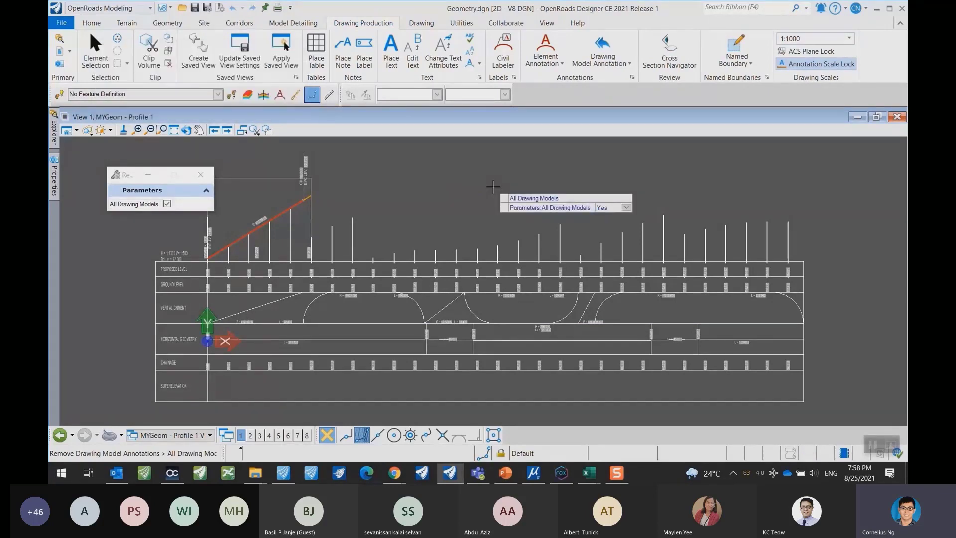
{"action": "left_click", "coordinate": [617, 205]}
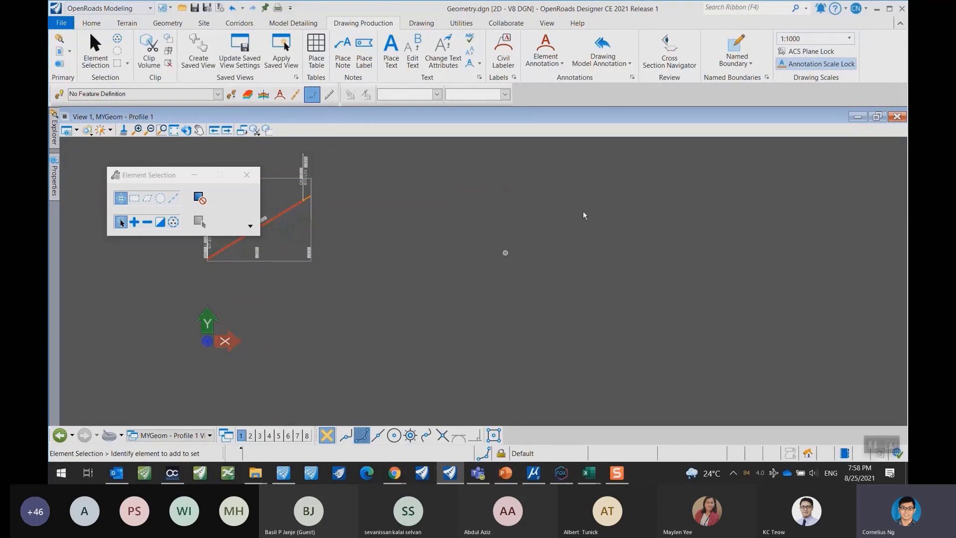
Annotate all drawing models with the MY_Profile Tabular annotation group.
{"action": "left_click", "coordinate": [603, 61]}
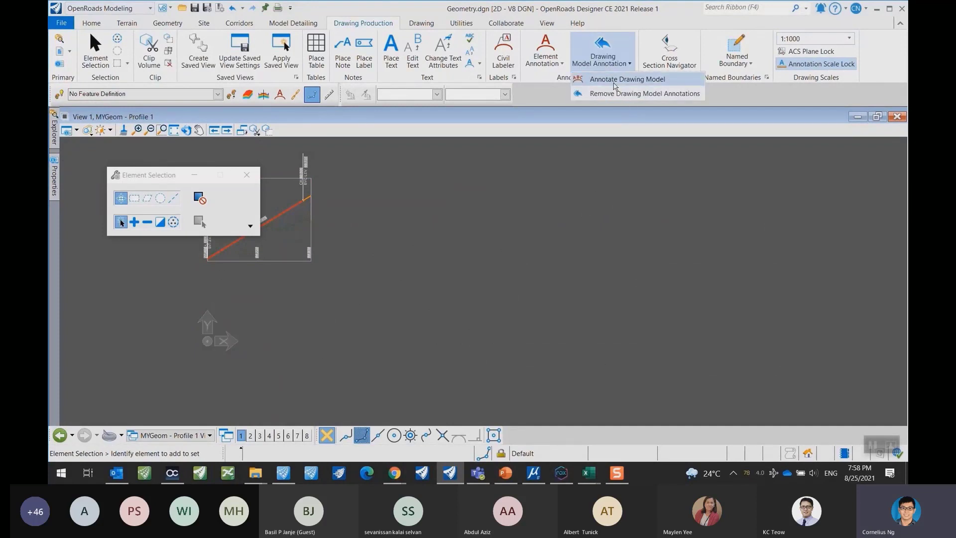
{"action": "left_click", "coordinate": [615, 80]}
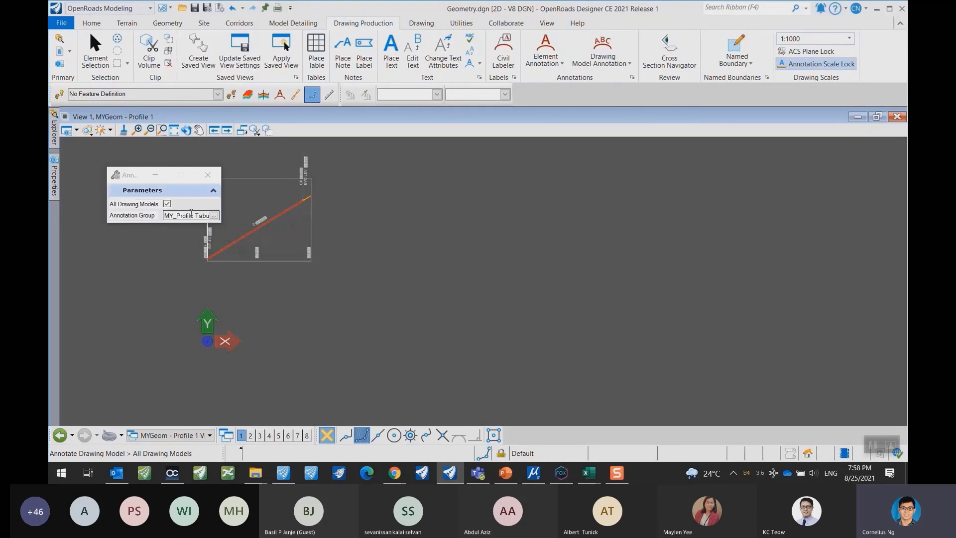
{"action": "left_click", "coordinate": [420, 247]}
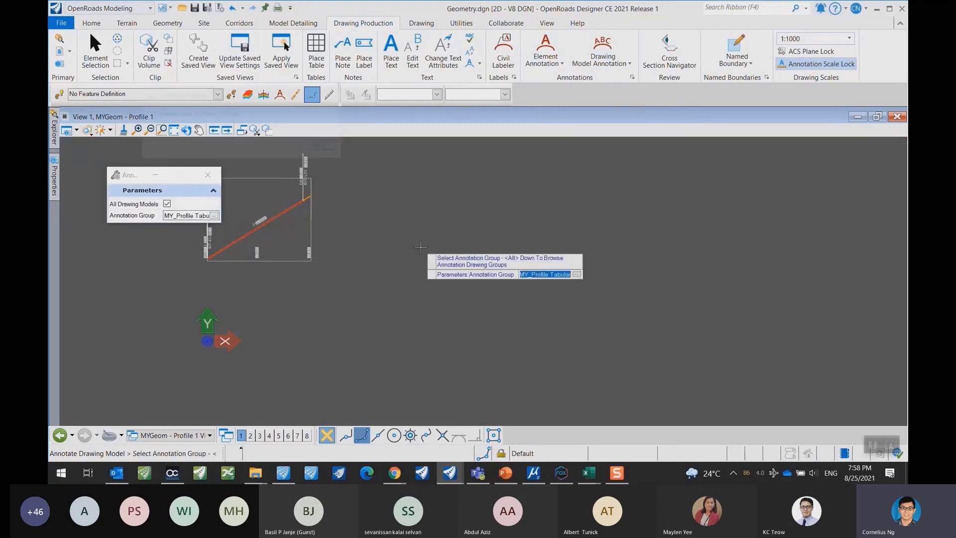
{"action": "left_click", "coordinate": [421, 247]}
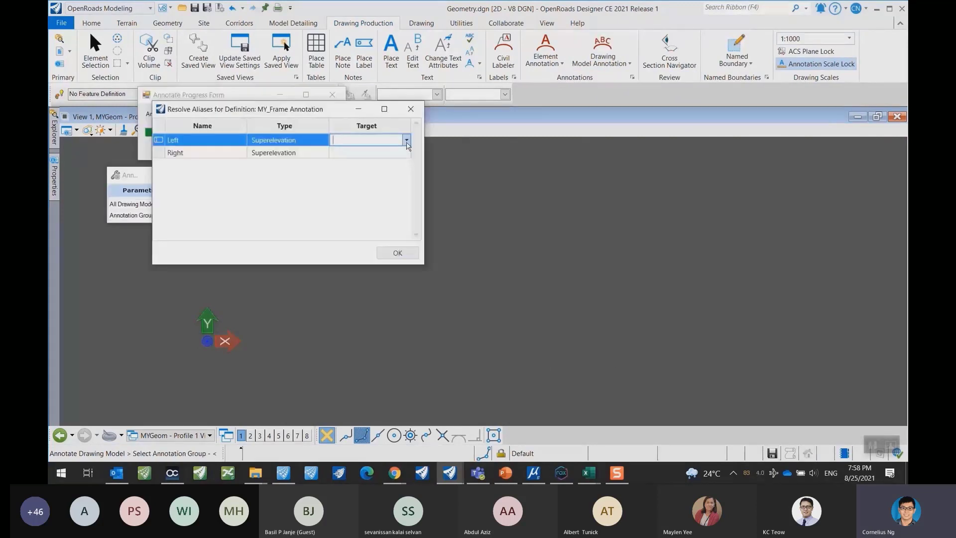
Resolve the MY_Frame Annotation superelevation aliases by targeting LT_Lane for Left and RT_Lane for Right.
{"action": "left_click", "coordinate": [407, 140]}
{"action": "left_click", "coordinate": [379, 164]}
{"action": "left_click", "coordinate": [378, 154]}
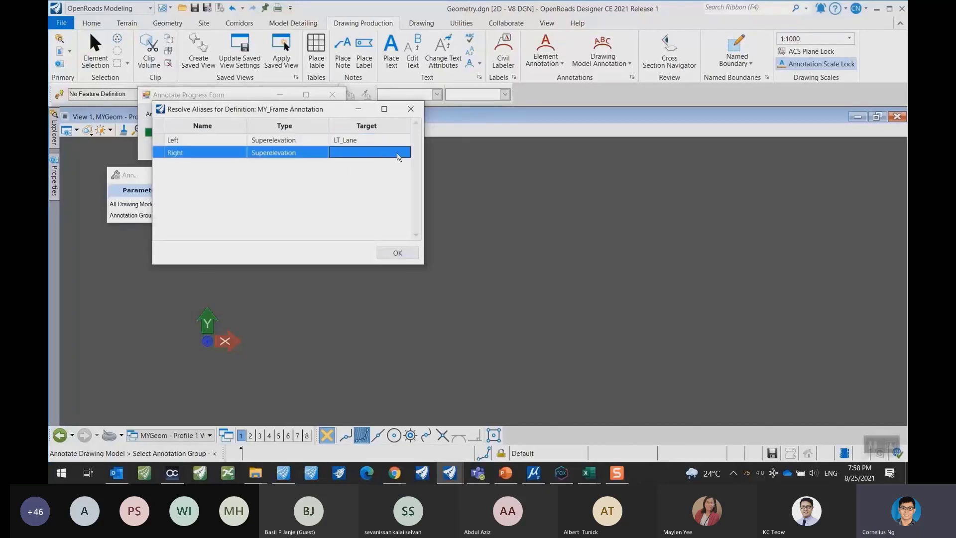
{"action": "left_click", "coordinate": [406, 153]}
{"action": "left_click", "coordinate": [370, 172]}
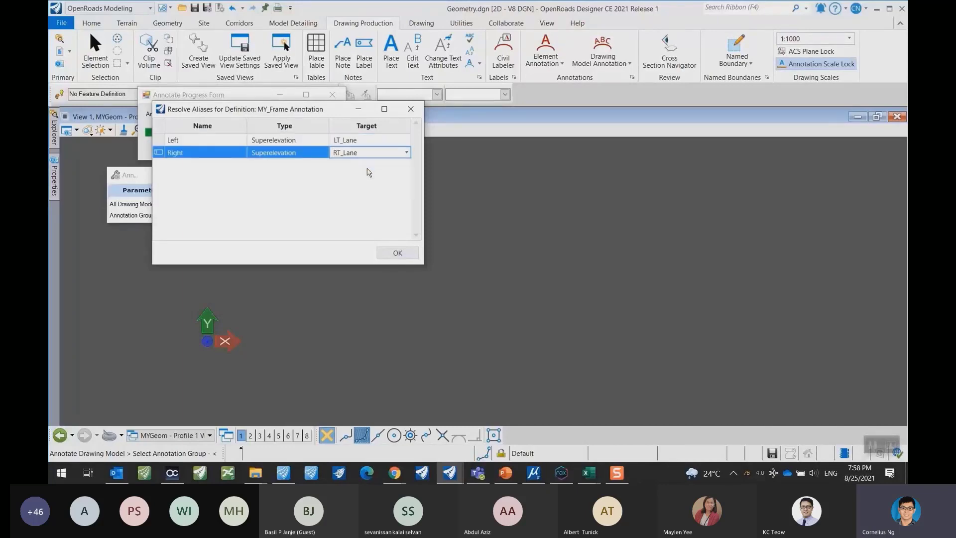
{"action": "left_click", "coordinate": [396, 253]}
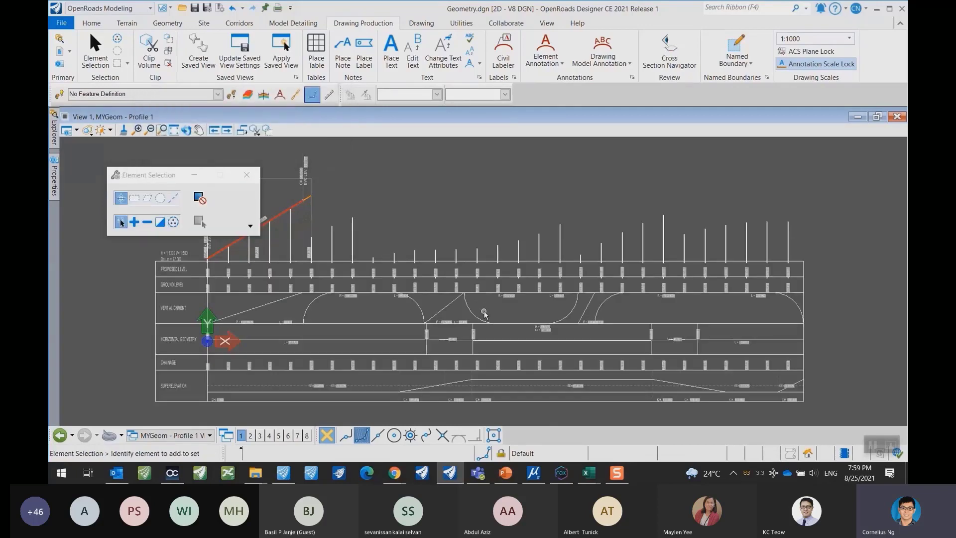
Examine the superelevation row of the newly annotated MYGeom - Profile 1 frame.
{"action": "scroll", "coordinate": [518, 359], "scroll_direction": "up", "scroll_amount": 4}
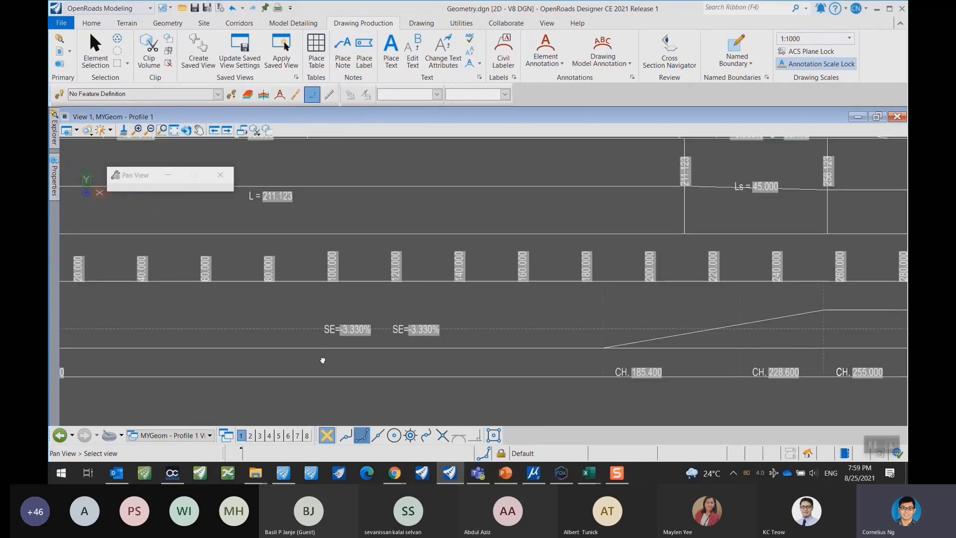
{"action": "scroll", "coordinate": [518, 351], "scroll_direction": "down", "scroll_amount": 4}
{"action": "scroll", "coordinate": [518, 351], "scroll_direction": "up", "scroll_amount": 3}
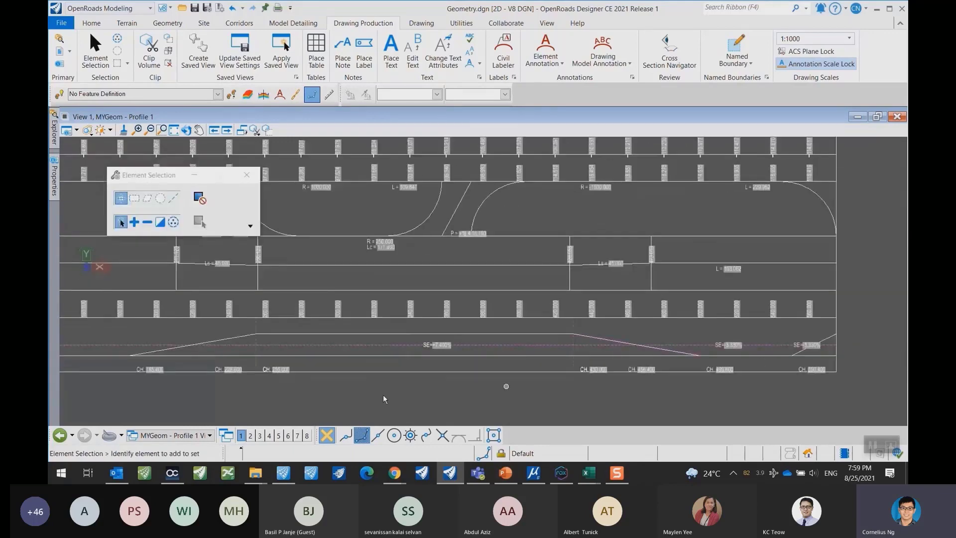
Open the GC20 - Plan 1 sheet and check its updated superelevation row.
{"action": "left_click", "coordinate": [192, 434]}
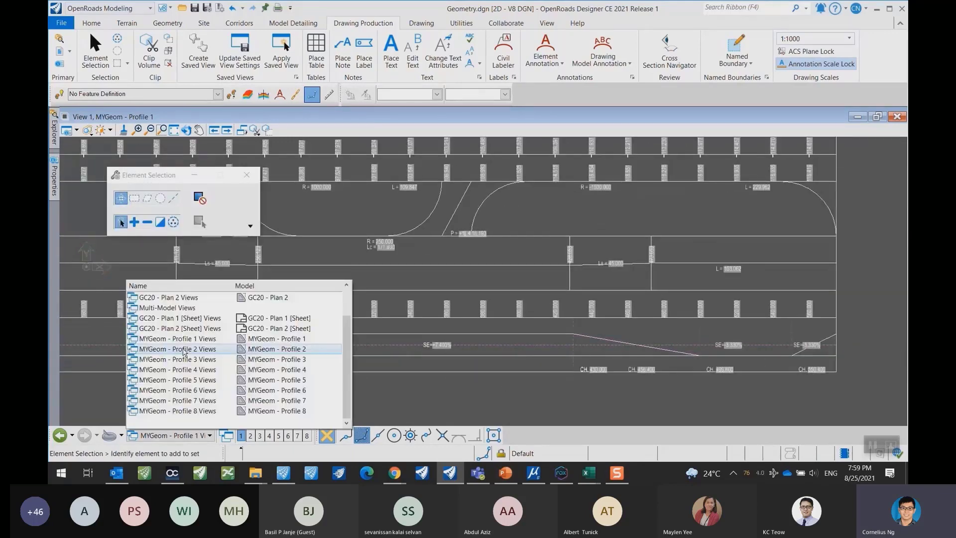
{"action": "left_click", "coordinate": [468, 266]}
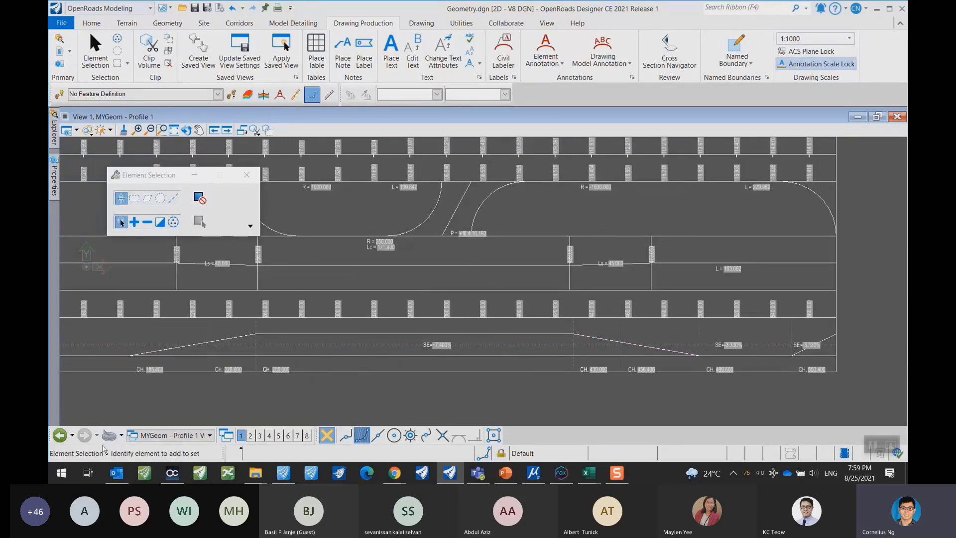
{"action": "left_click", "coordinate": [164, 435]}
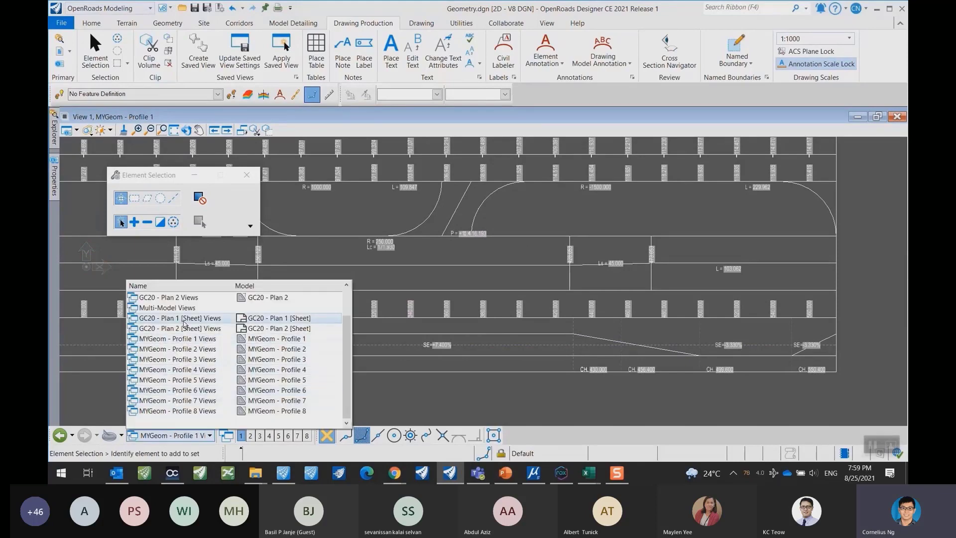
{"action": "left_click", "coordinate": [186, 323]}
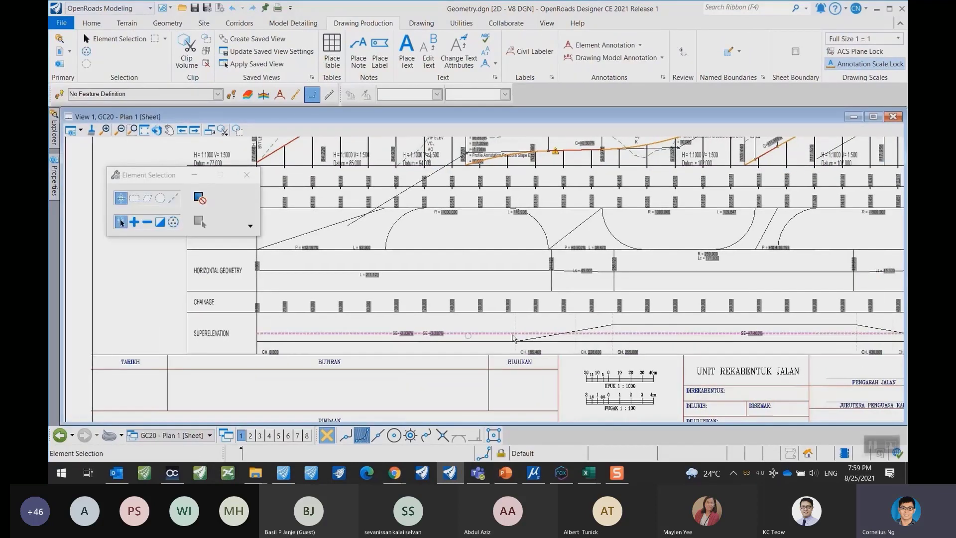
{"action": "scroll", "coordinate": [299, 336], "scroll_direction": "down", "scroll_amount": 1}
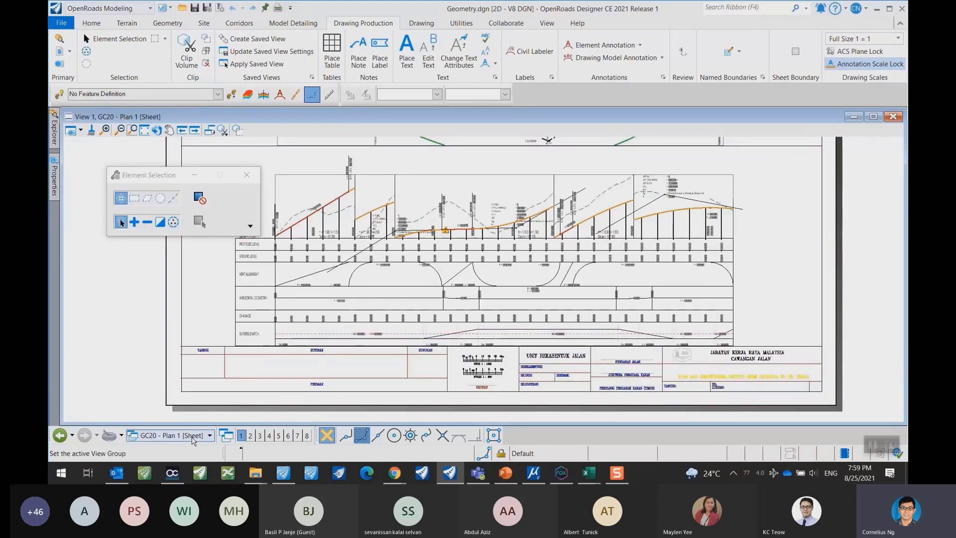
Open the GC20 - Plan 2 sheet and review its superelevation row along the profile and the overall sheet layout.
{"action": "left_click", "coordinate": [192, 439]}
{"action": "left_click", "coordinate": [207, 329]}
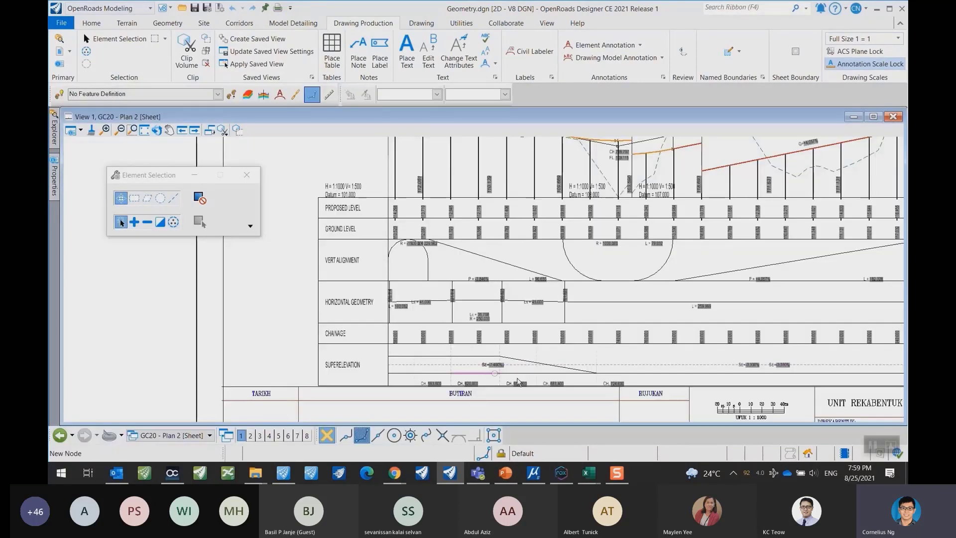
{"action": "scroll", "coordinate": [550, 382], "scroll_direction": "up", "scroll_amount": 3}
{"action": "middle_click_drag", "start_coordinate": [692, 357], "coordinate": [448, 344]}
{"action": "middle_click_drag", "start_coordinate": [642, 335], "coordinate": [446, 339]}
{"action": "scroll", "coordinate": [446, 339], "scroll_direction": "down", "scroll_amount": 3}
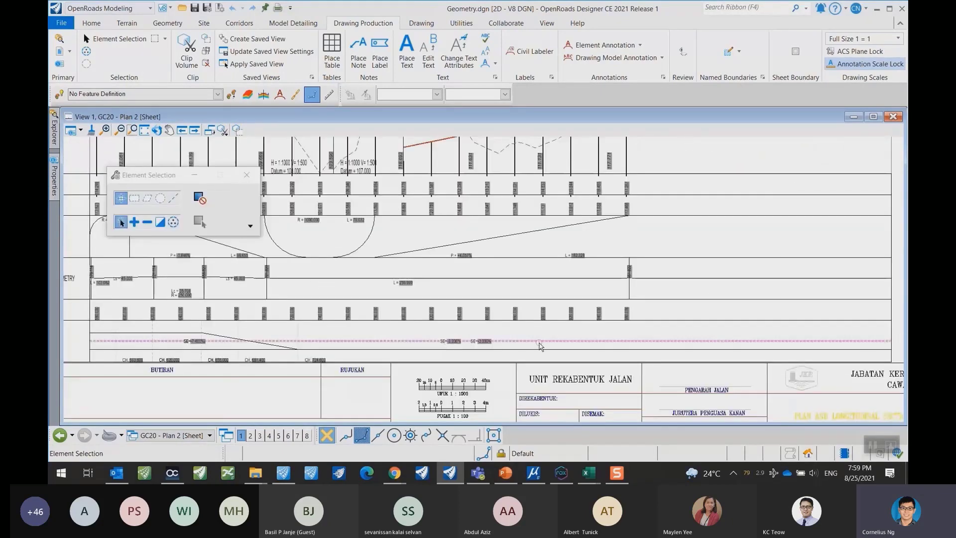
{"action": "scroll", "coordinate": [485, 346], "scroll_direction": "down", "scroll_amount": 4}
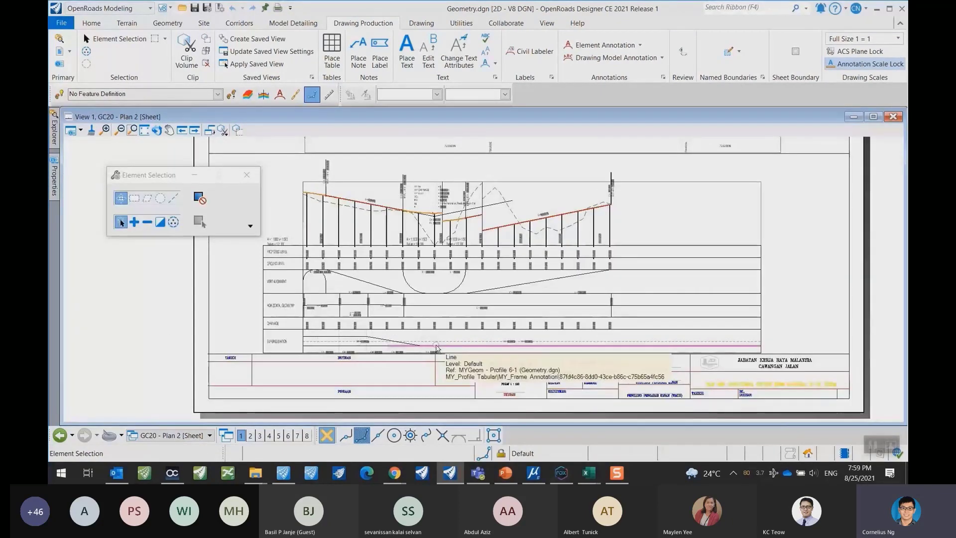
{"action": "scroll", "coordinate": [495, 324], "scroll_direction": "down", "scroll_amount": 3}
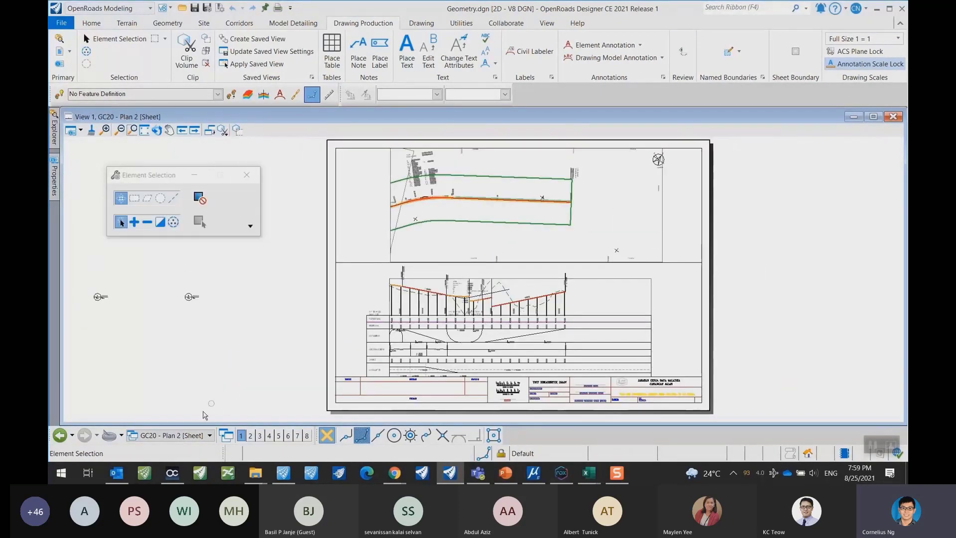
Look at the plan in Multi-Model Views and the full annotation frame in the MYGeom - Profile 1 drawing model.
{"action": "left_click", "coordinate": [192, 435]}
{"action": "left_click", "coordinate": [159, 300]}
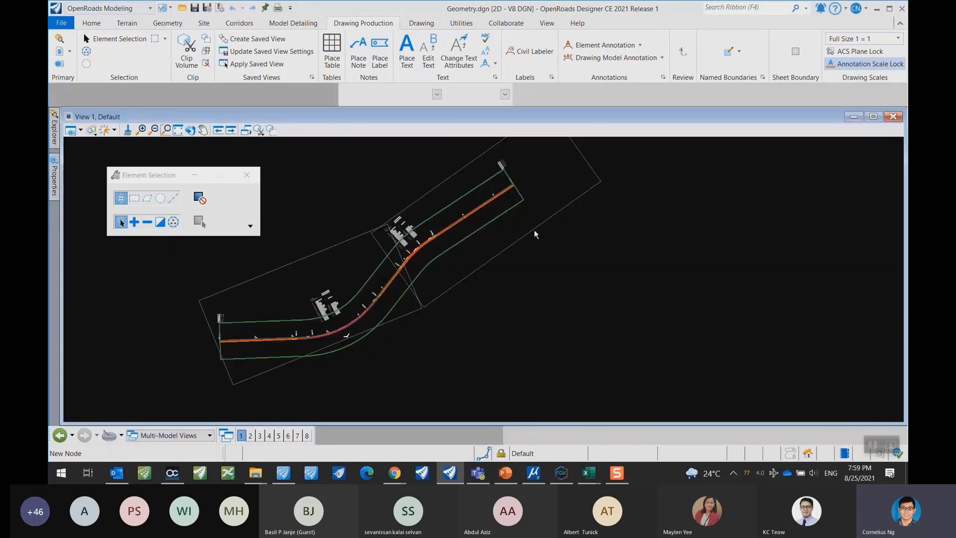
{"action": "left_click", "coordinate": [202, 435]}
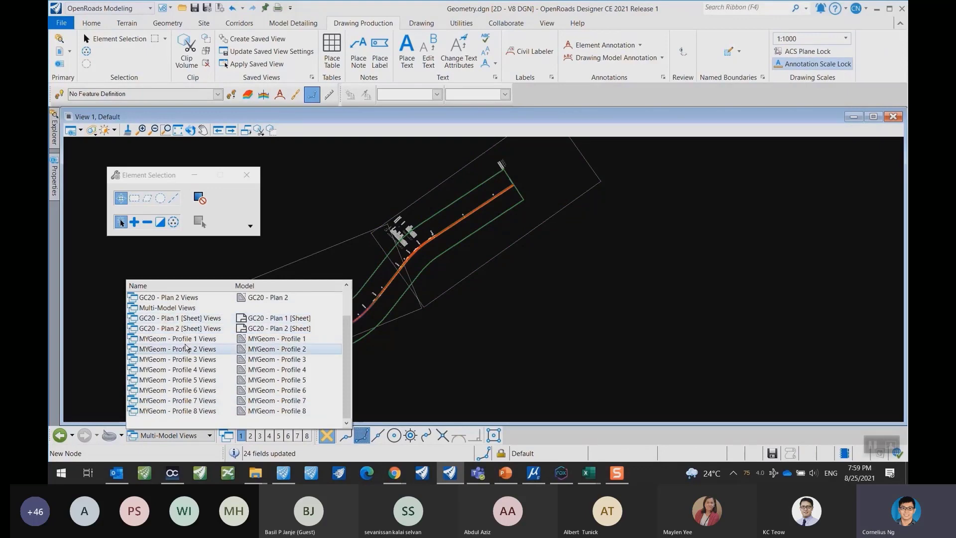
{"action": "left_click", "coordinate": [214, 338]}
{"action": "scroll", "coordinate": [492, 294], "scroll_direction": "down", "scroll_amount": 5}
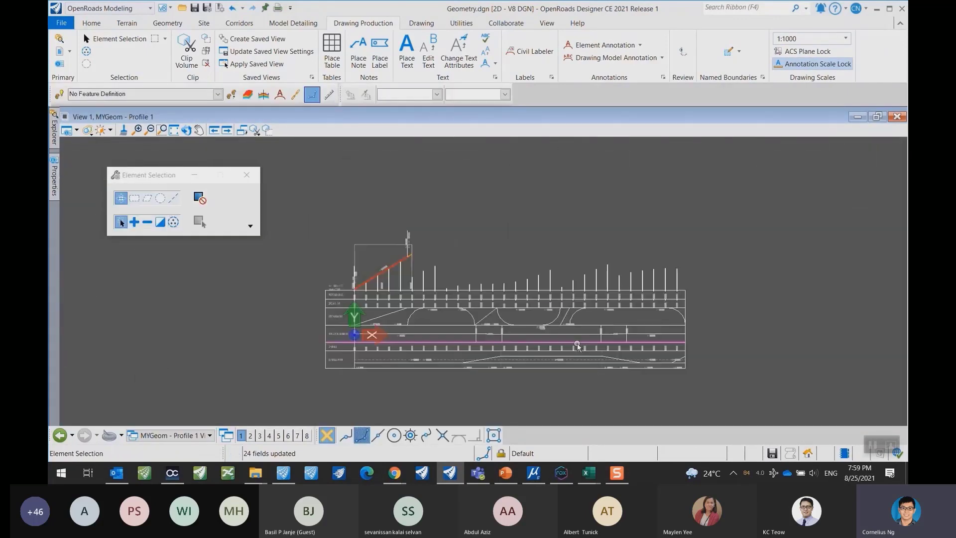
Reopen the GC20 - Plan 1 sheet and examine its profile grades, levels, vertical curve data and title block.
{"action": "left_click", "coordinate": [169, 435]}
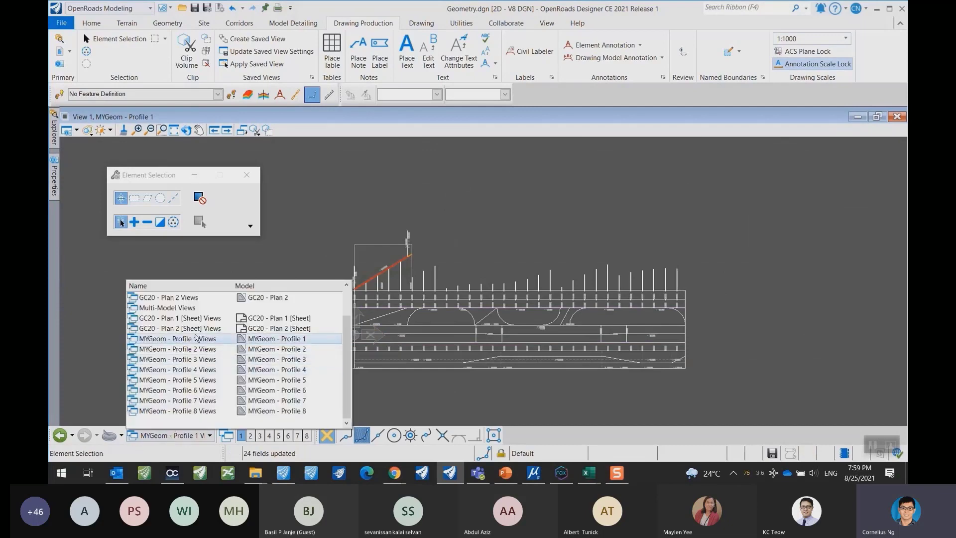
{"action": "left_click", "coordinate": [200, 321]}
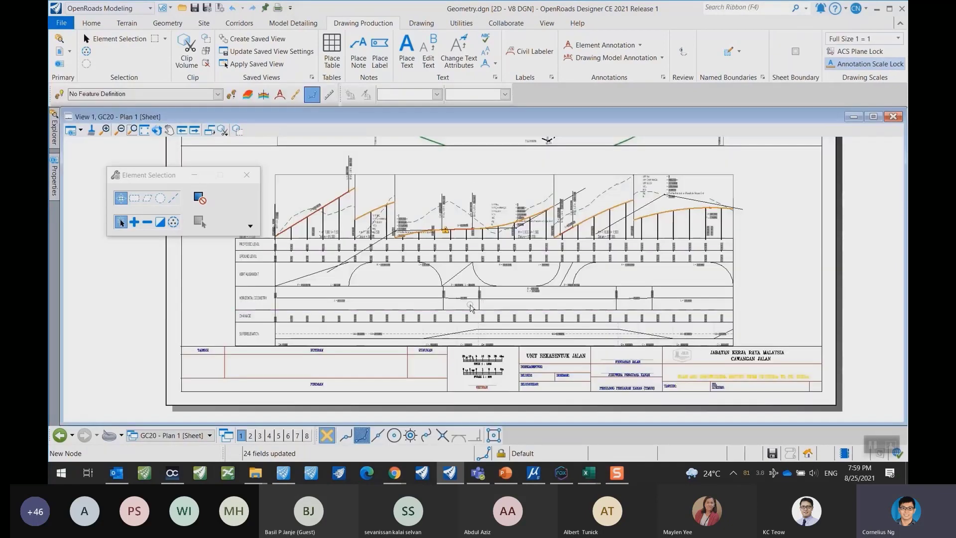
{"action": "scroll", "coordinate": [306, 219], "scroll_direction": "up", "scroll_amount": 4}
{"action": "middle_click_drag", "start_coordinate": [328, 246], "coordinate": [376, 326]}
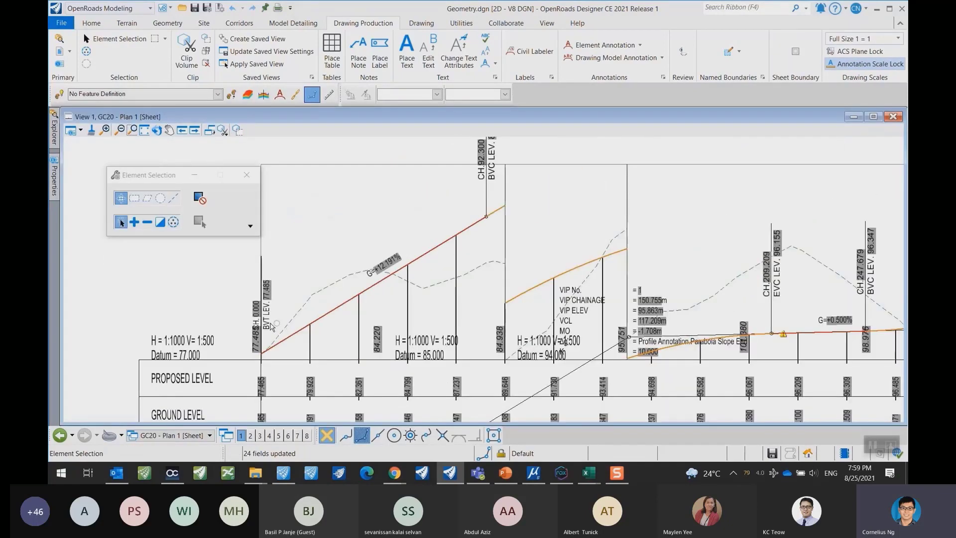
{"action": "middle_click_drag", "start_coordinate": [480, 293], "coordinate": [402, 279]}
{"action": "right_click", "coordinate": [401, 279]}
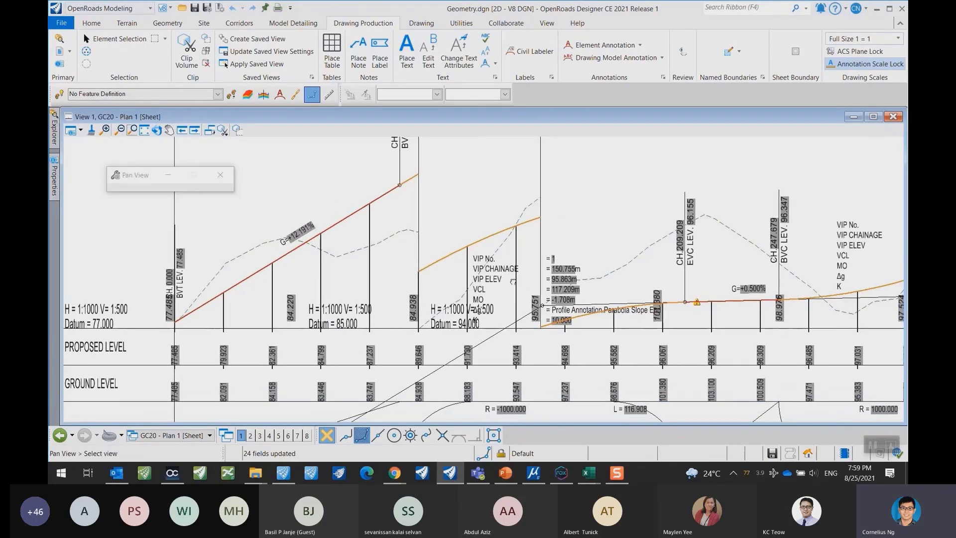
{"action": "scroll", "coordinate": [401, 278], "scroll_direction": "down", "scroll_amount": 5}
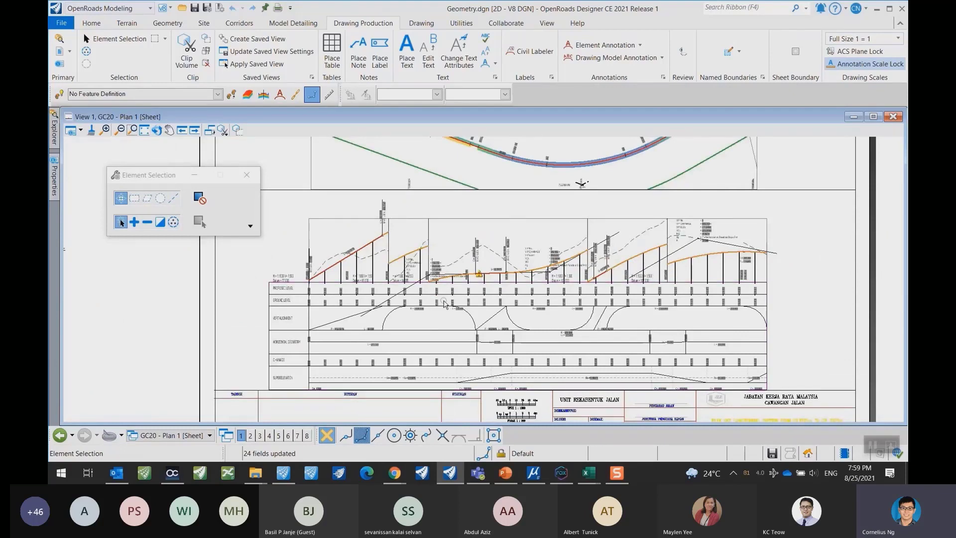
{"action": "middle_click_drag", "start_coordinate": [582, 319], "coordinate": [581, 281]}
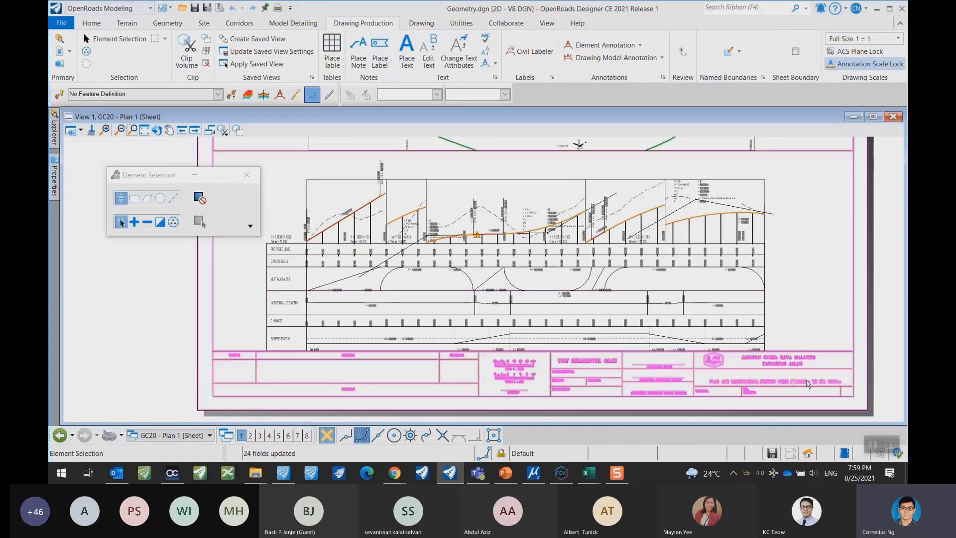
{"action": "scroll", "coordinate": [658, 398], "scroll_direction": "down", "scroll_amount": 2}
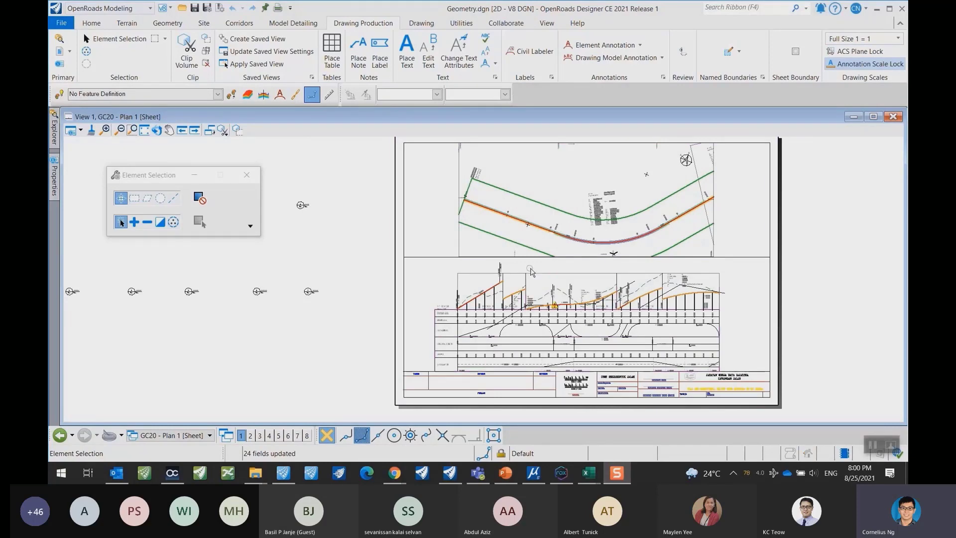
Return to the Multi-Model Views plan and save the Geometry.dgn settings.
{"action": "left_click", "coordinate": [171, 435]}
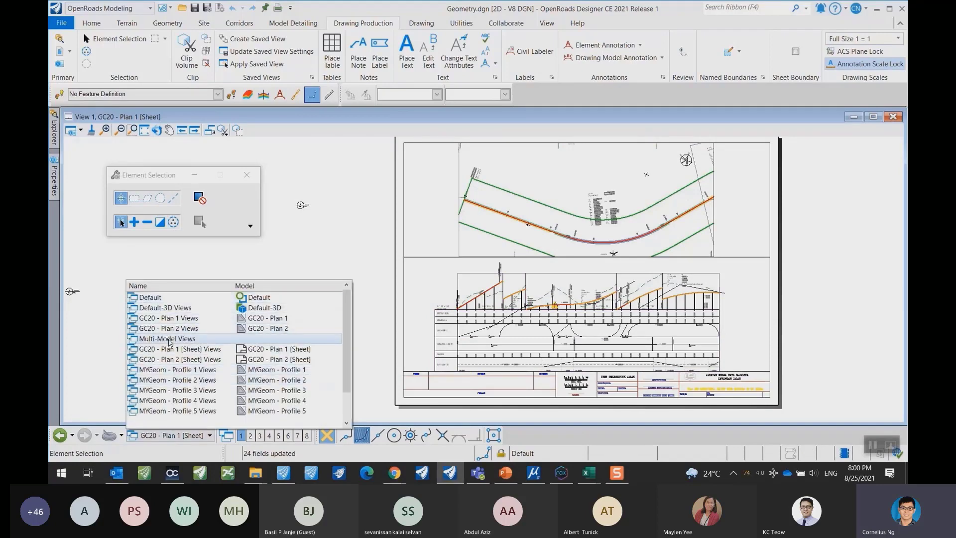
{"action": "left_click", "coordinate": [167, 338]}
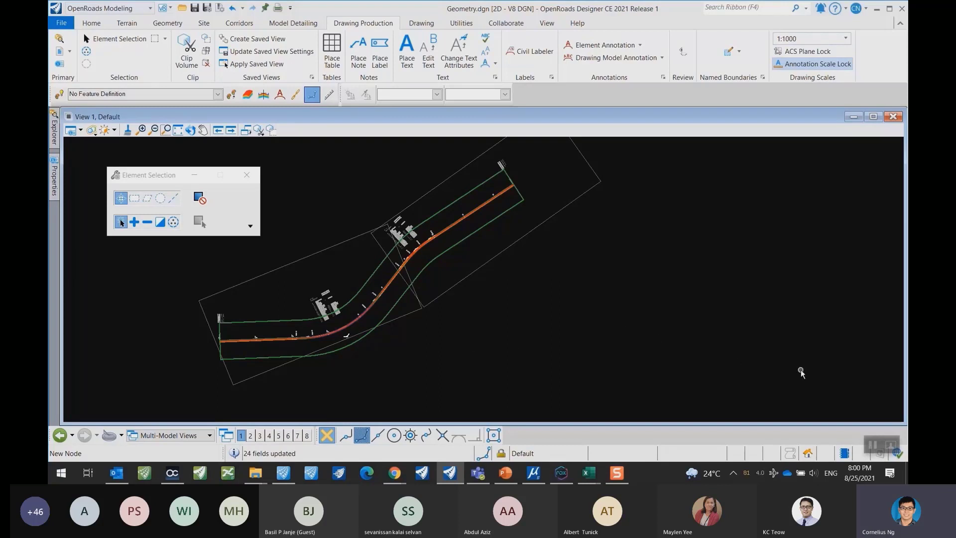
{"action": "middle_click_drag", "start_coordinate": [583, 353], "coordinate": [641, 358]}
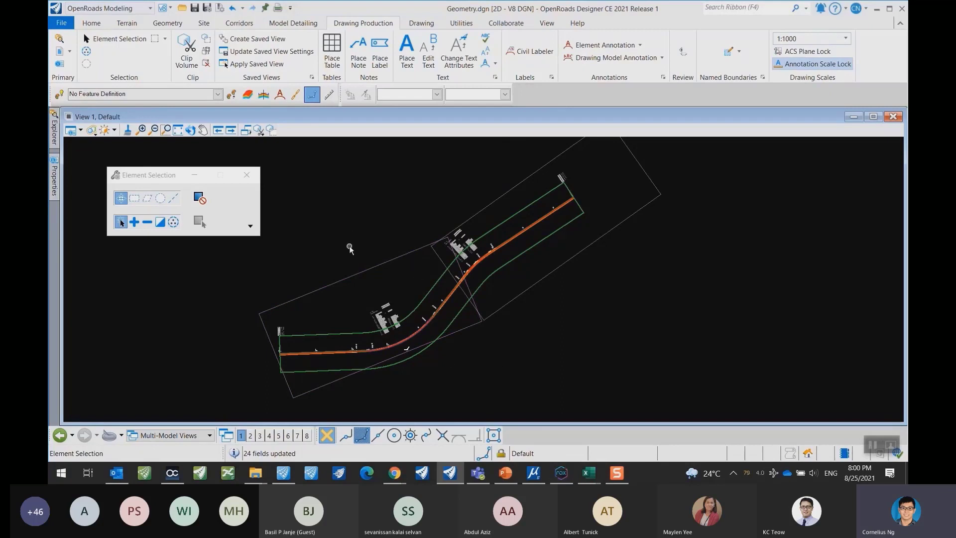
{"action": "left_click", "coordinate": [199, 8]}
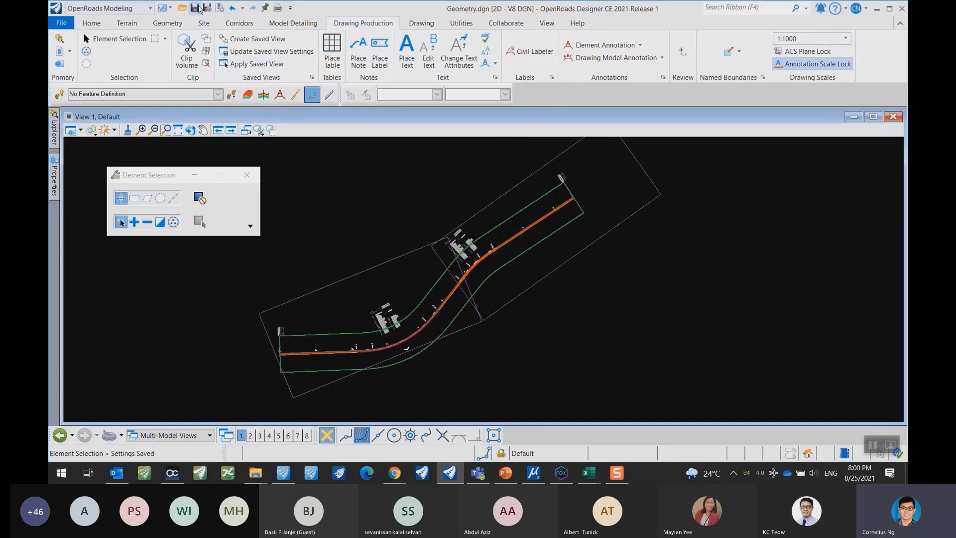
Create a new design file named Corridor Model.dgn in the MY Dataset Webinar folder.
{"action": "left_click", "coordinate": [62, 23]}
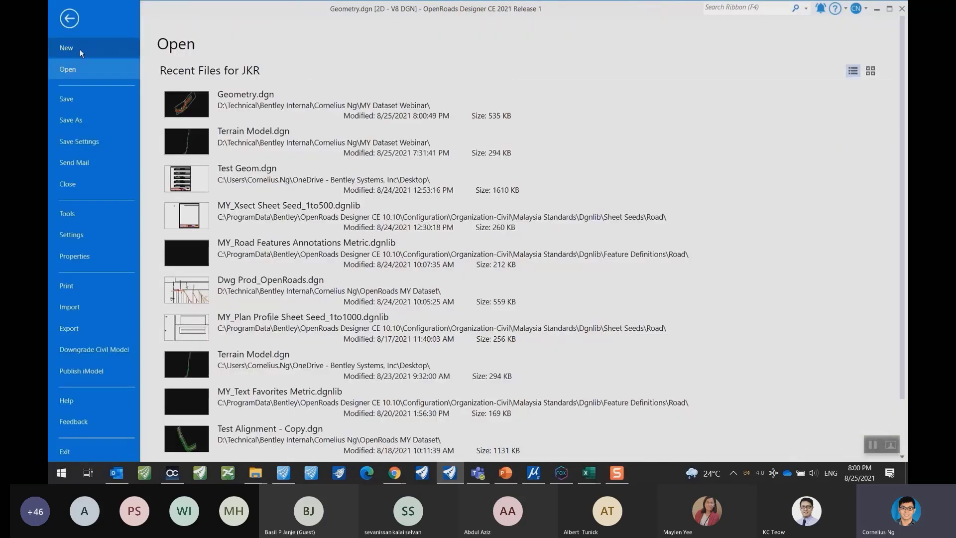
{"action": "left_click", "coordinate": [79, 49]}
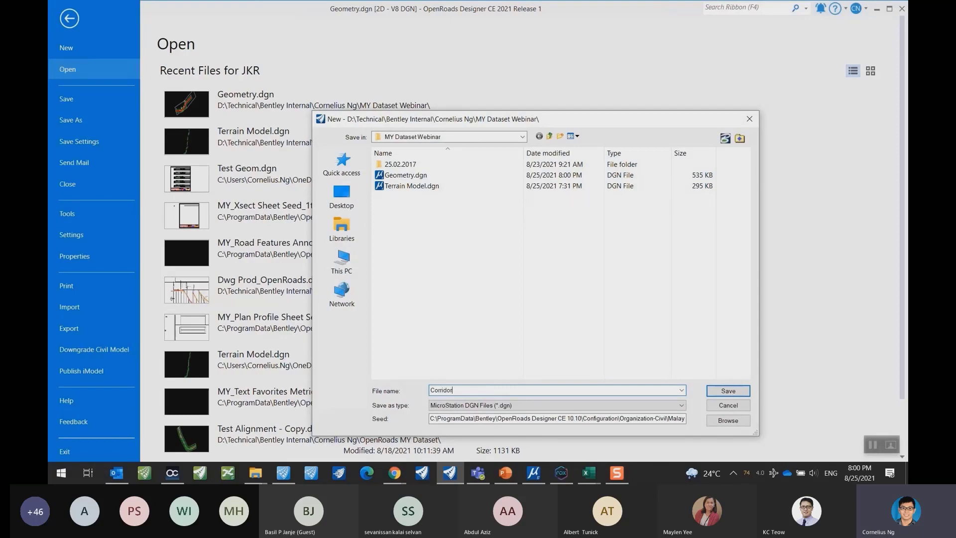
{"action": "left_click", "coordinate": [728, 390]}
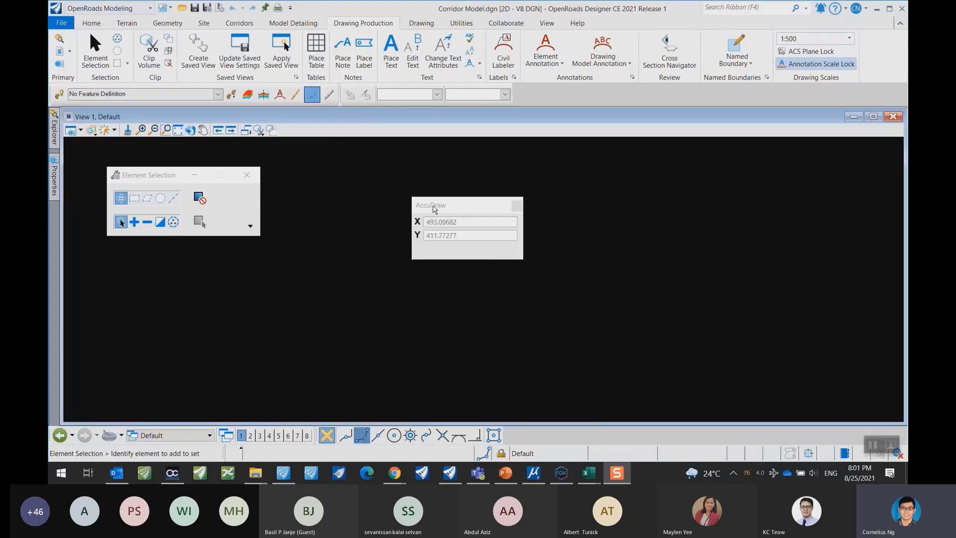
Close the AccuDraw window and move the Element Selection settings aside to clear the drawing area.
{"action": "left_click_drag", "start_coordinate": [433, 205], "coordinate": [758, 175]}
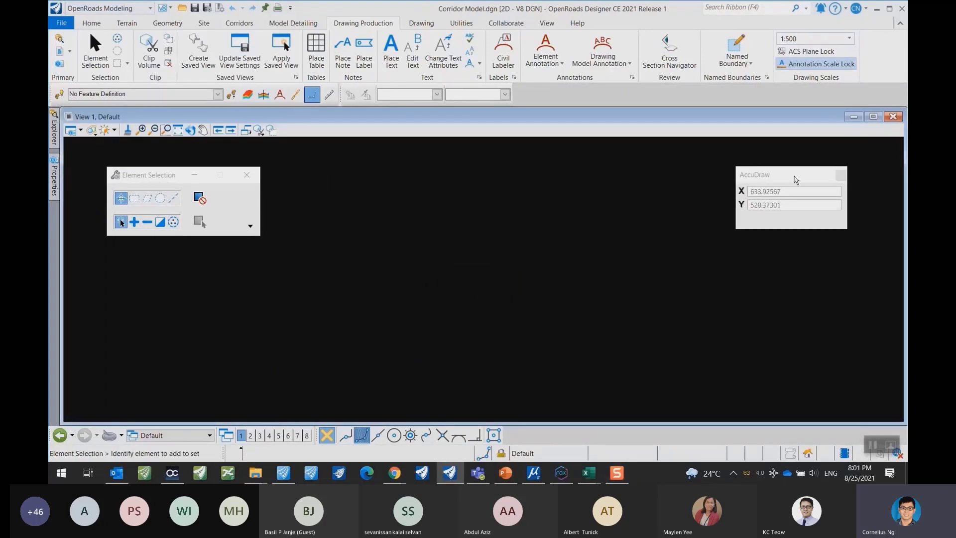
{"action": "left_click", "coordinate": [841, 175]}
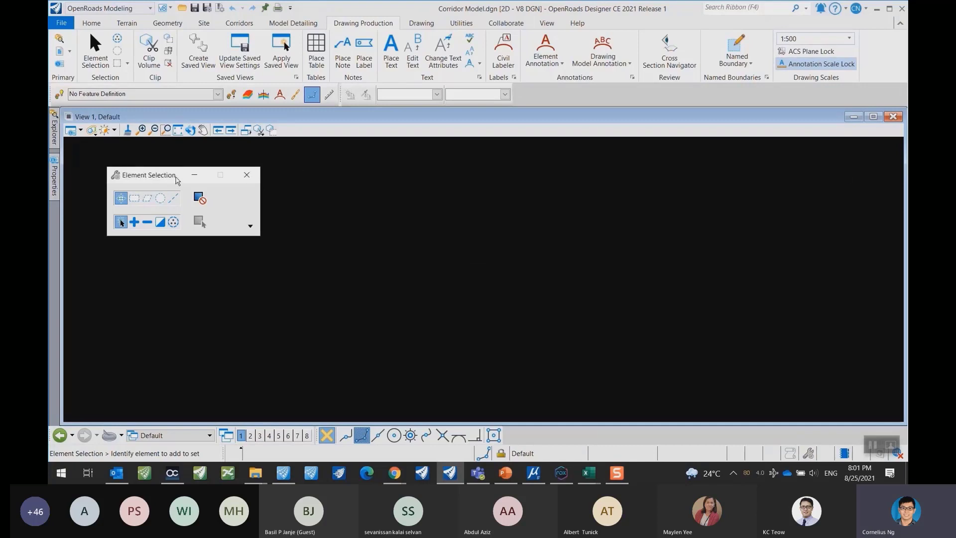
{"action": "left_click_drag", "start_coordinate": [196, 177], "coordinate": [822, 190]}
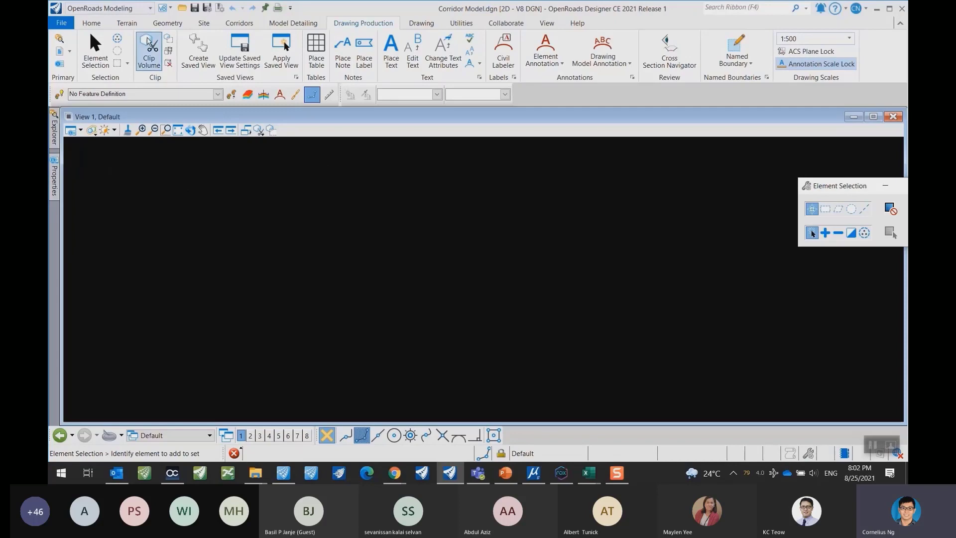
Attach Geometry.dgn and Terrain Model.dgn as references with Coincident - World orientation and fit them in the view.
{"action": "left_click", "coordinate": [91, 23]}
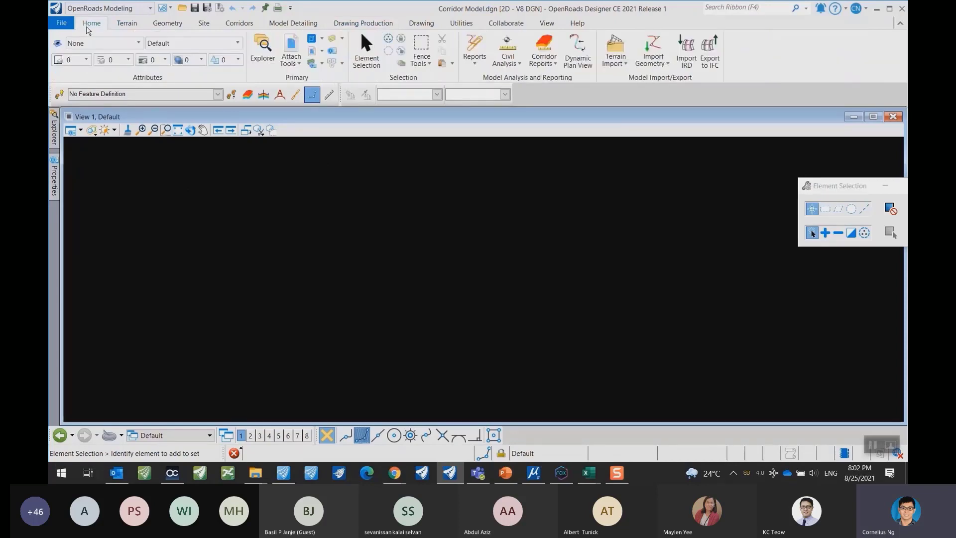
{"action": "left_click", "coordinate": [291, 48]}
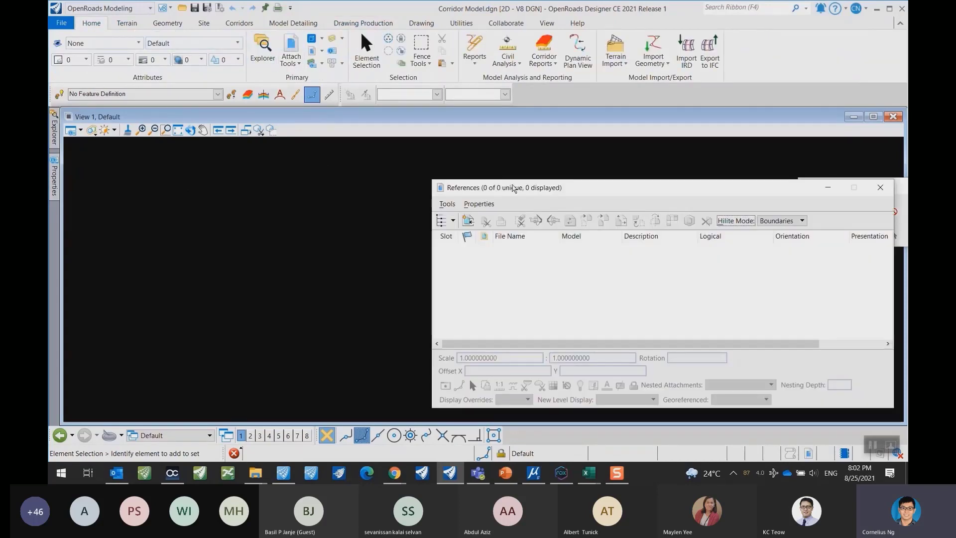
{"action": "left_click", "coordinate": [325, 200]}
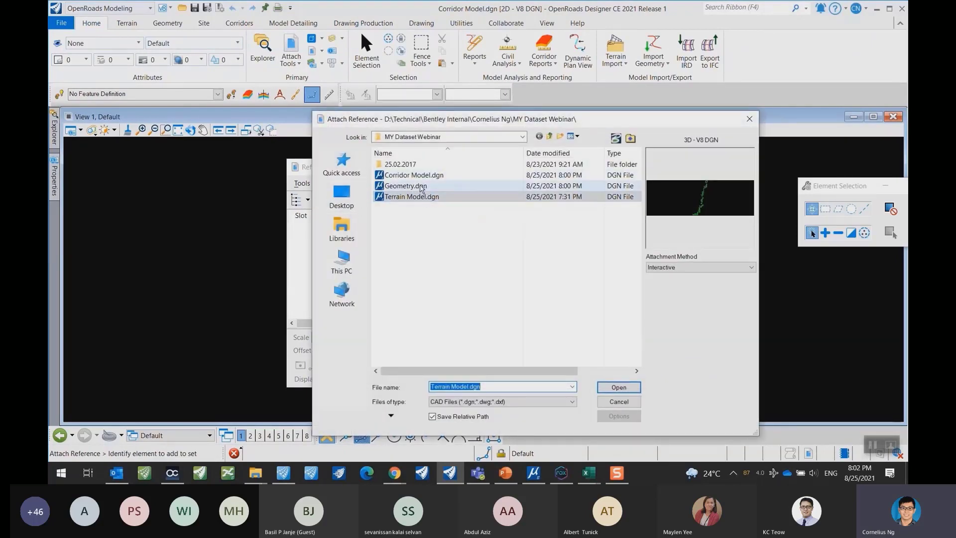
{"action": "left_click", "coordinate": [413, 186], "text": "ctrl"}
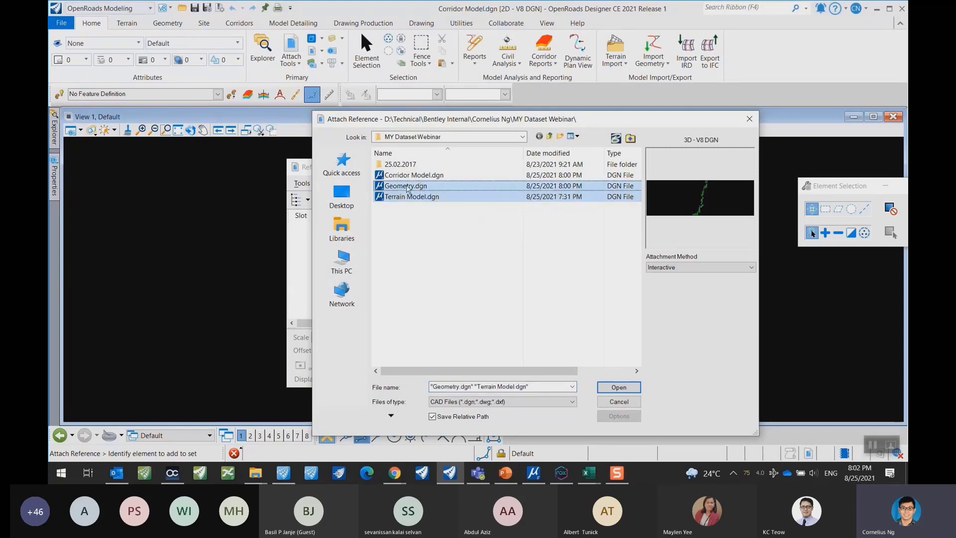
{"action": "left_click", "coordinate": [619, 387]}
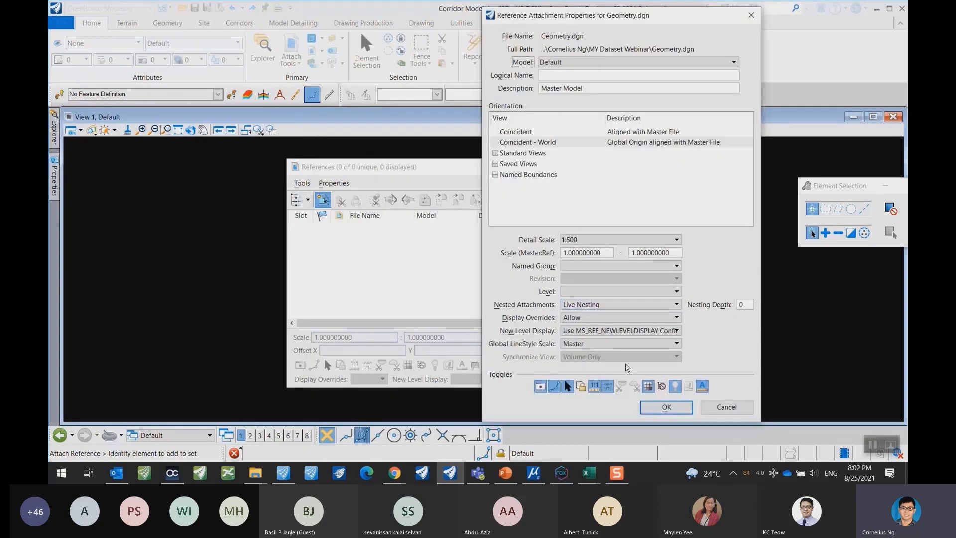
{"action": "left_click", "coordinate": [667, 407]}
{"action": "left_click", "coordinate": [666, 407]}
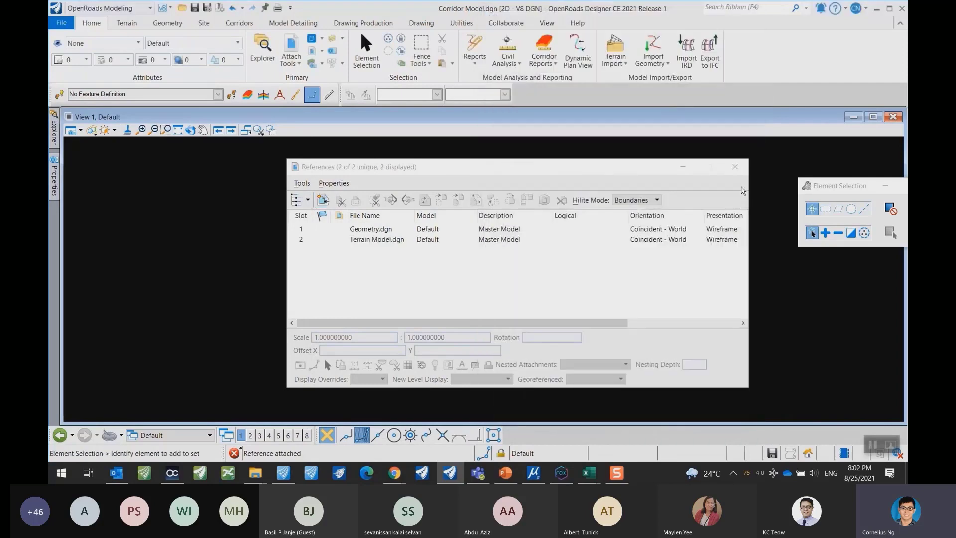
{"action": "left_click", "coordinate": [731, 176]}
{"action": "left_click", "coordinate": [179, 131]}
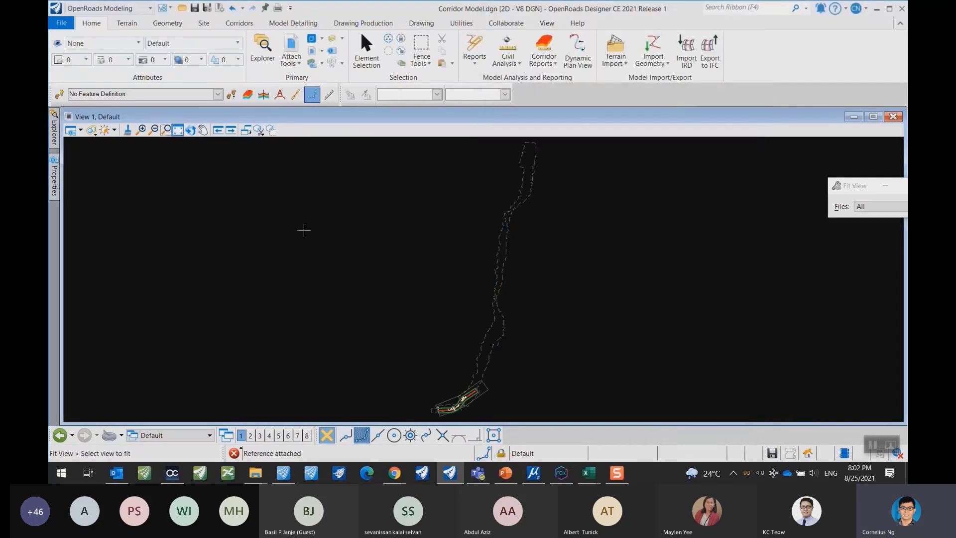
{"action": "scroll", "coordinate": [479, 406], "scroll_direction": "up", "scroll_amount": 3}
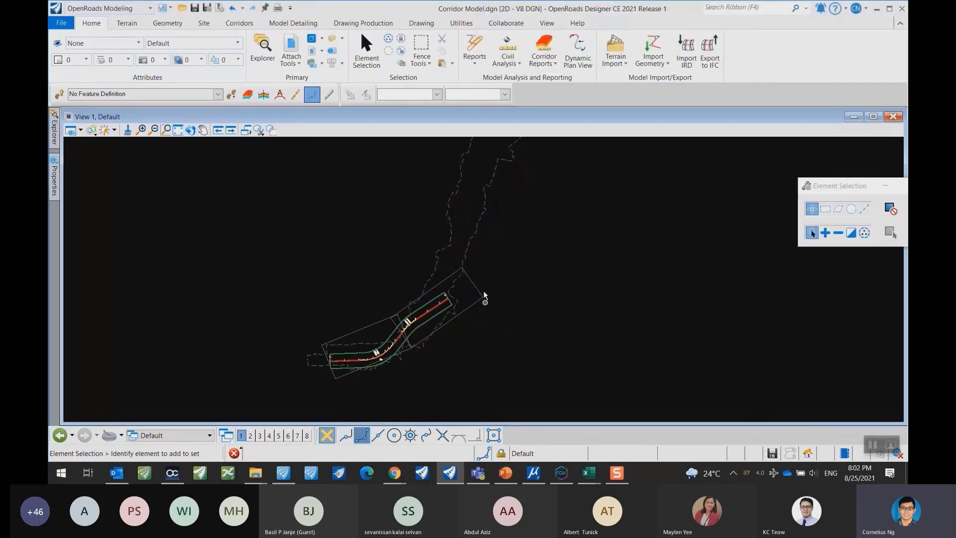
Open the geographic coordinate system settings for the corridor model file.
{"action": "left_click", "coordinate": [382, 24]}
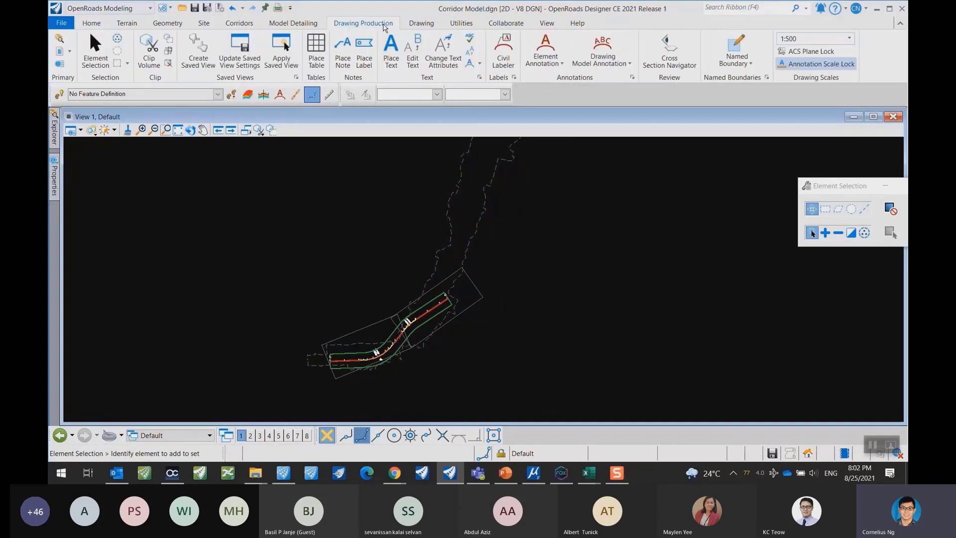
{"action": "left_click", "coordinate": [448, 24]}
{"action": "left_click", "coordinate": [154, 50]}
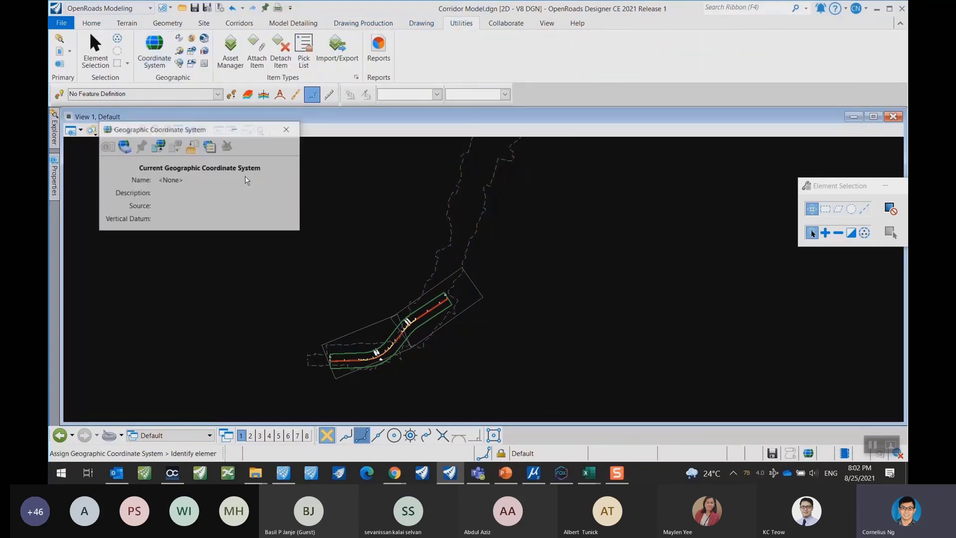
{"action": "left_click", "coordinate": [158, 147]}
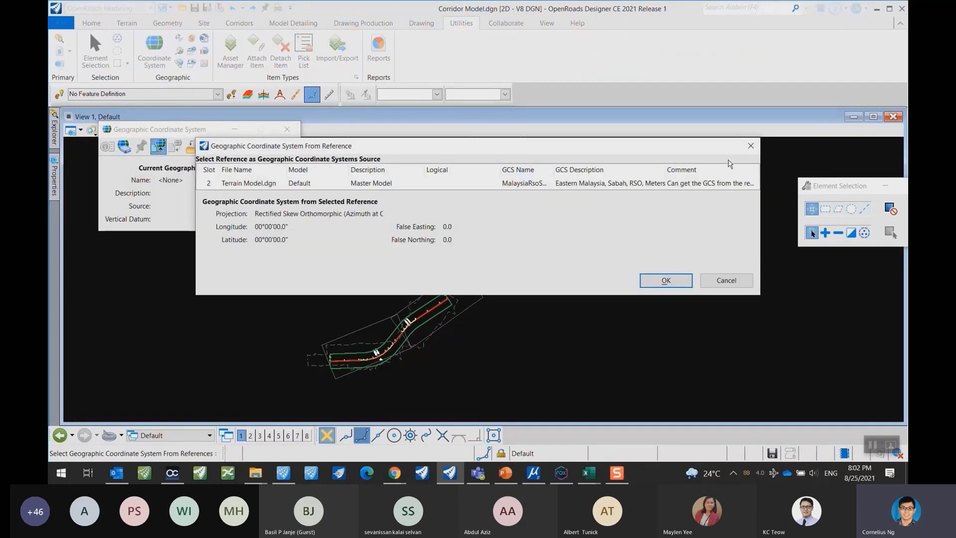
{"action": "left_click", "coordinate": [157, 148]}
{"action": "left_click", "coordinate": [124, 146]}
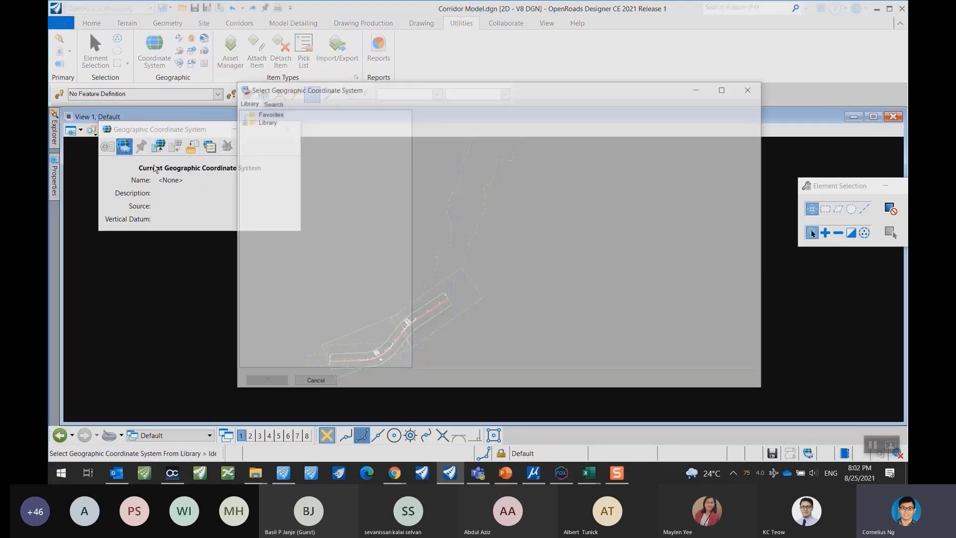
{"action": "left_click", "coordinate": [266, 123]}
{"action": "double_click", "coordinate": [266, 122]}
{"action": "double_click", "coordinate": [269, 130]}
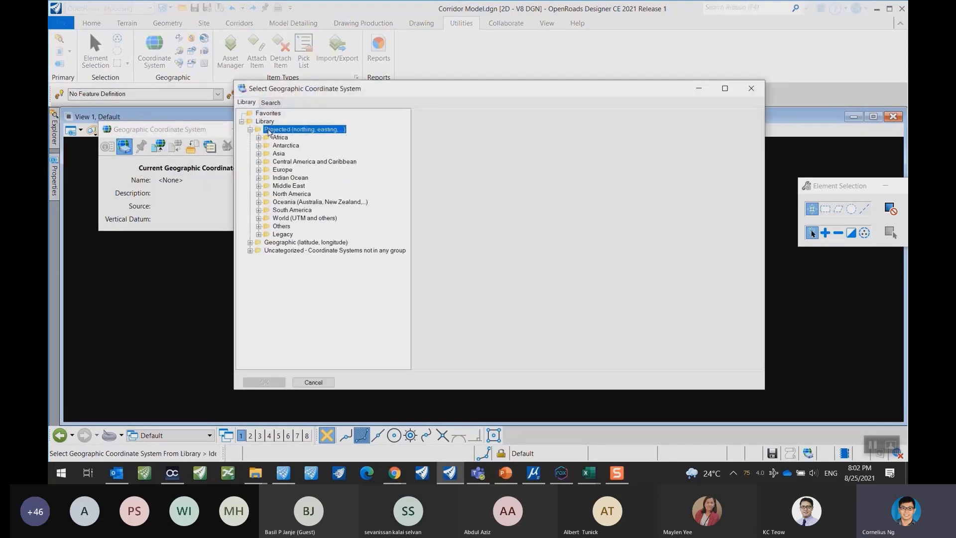
{"action": "double_click", "coordinate": [278, 154]}
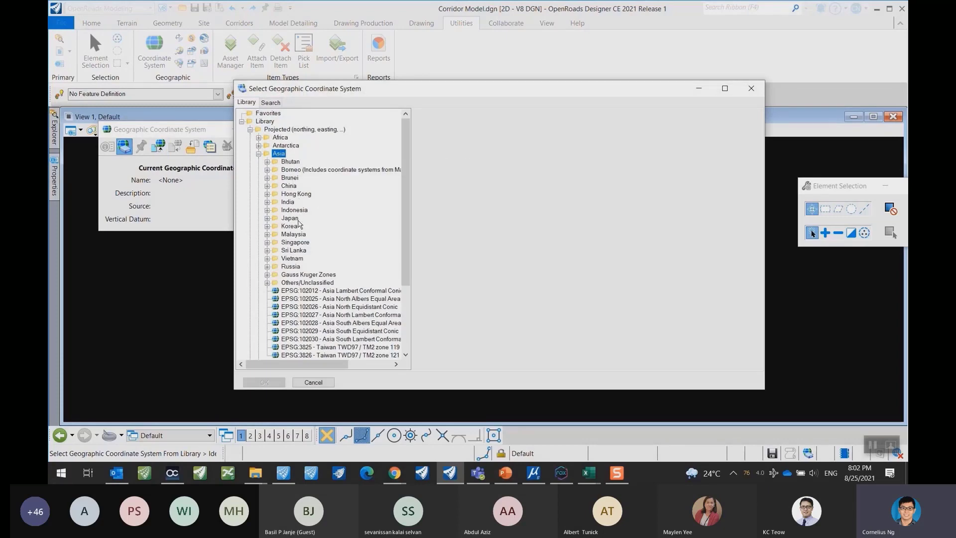
{"action": "double_click", "coordinate": [298, 234]}
{"action": "double_click", "coordinate": [318, 239]}
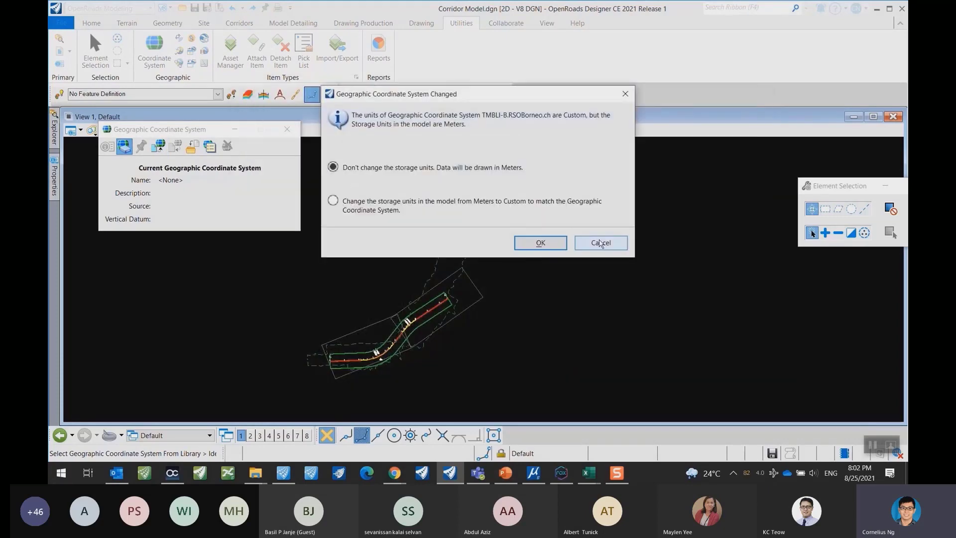
{"action": "left_click", "coordinate": [601, 242]}
Assign the MalaysiaRsoSabah coordinate system from the library's projected systems for Asia, Malaysia, and close the coordinate system settings.
{"action": "left_click", "coordinate": [124, 146]}
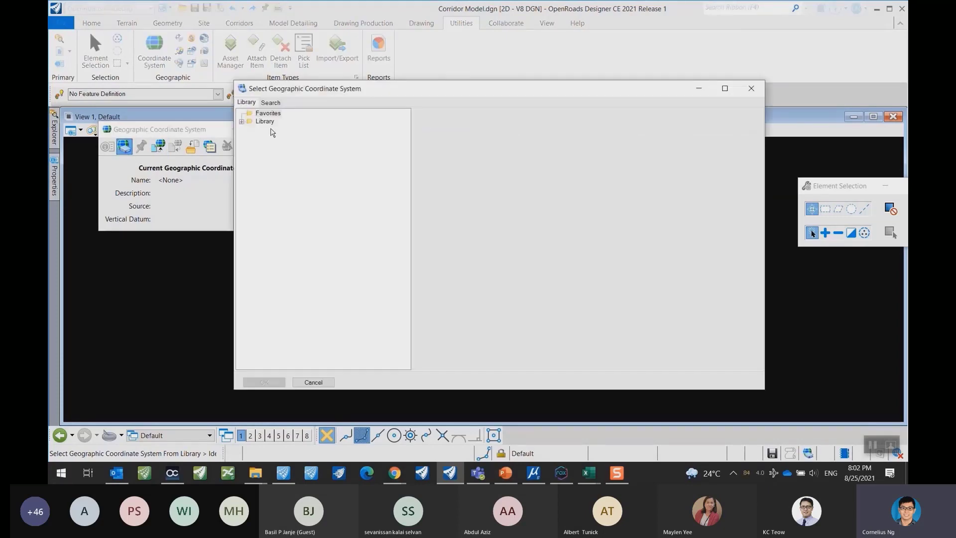
{"action": "double_click", "coordinate": [269, 122]}
{"action": "double_click", "coordinate": [272, 129]}
{"action": "double_click", "coordinate": [278, 154]}
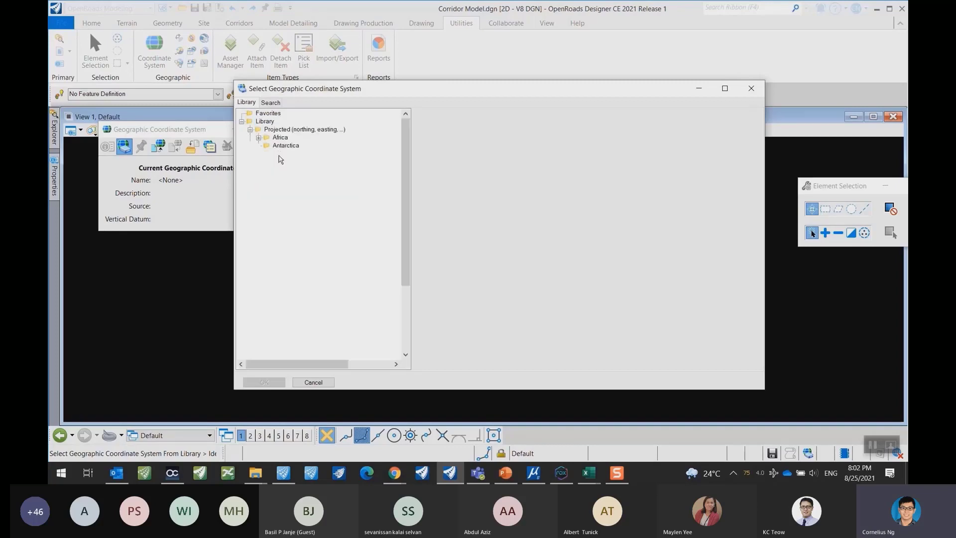
{"action": "left_click", "coordinate": [268, 234]}
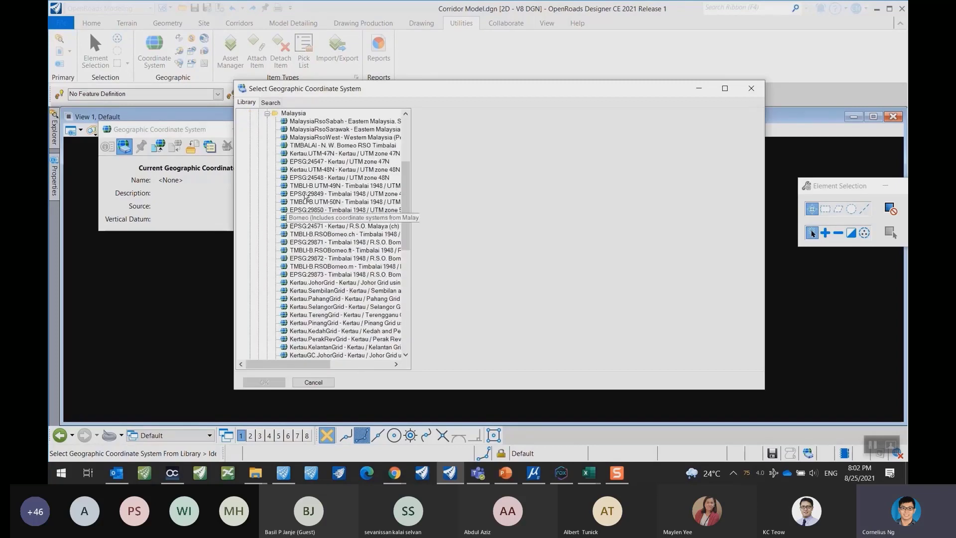
{"action": "left_click", "coordinate": [318, 121]}
{"action": "left_click", "coordinate": [264, 382]}
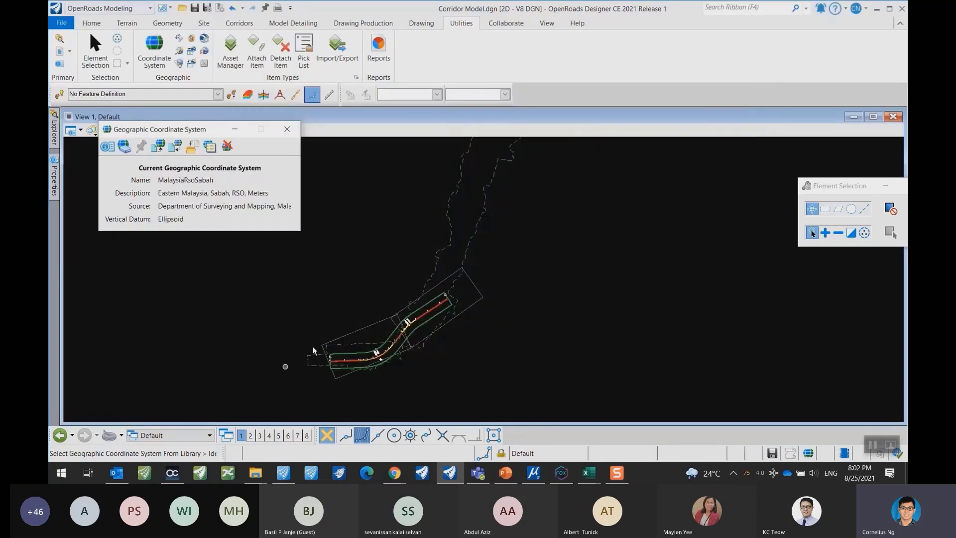
{"action": "left_click", "coordinate": [295, 129]}
Start a new corridor and select the road's centreline alignment as the corridor baseline.
{"action": "left_click", "coordinate": [177, 134]}
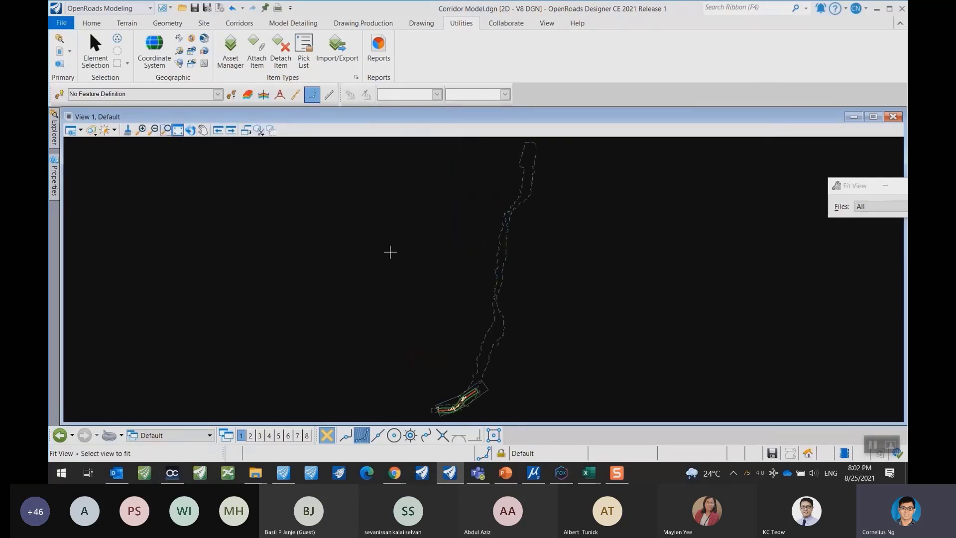
{"action": "scroll", "coordinate": [450, 387], "scroll_direction": "up", "scroll_amount": 4}
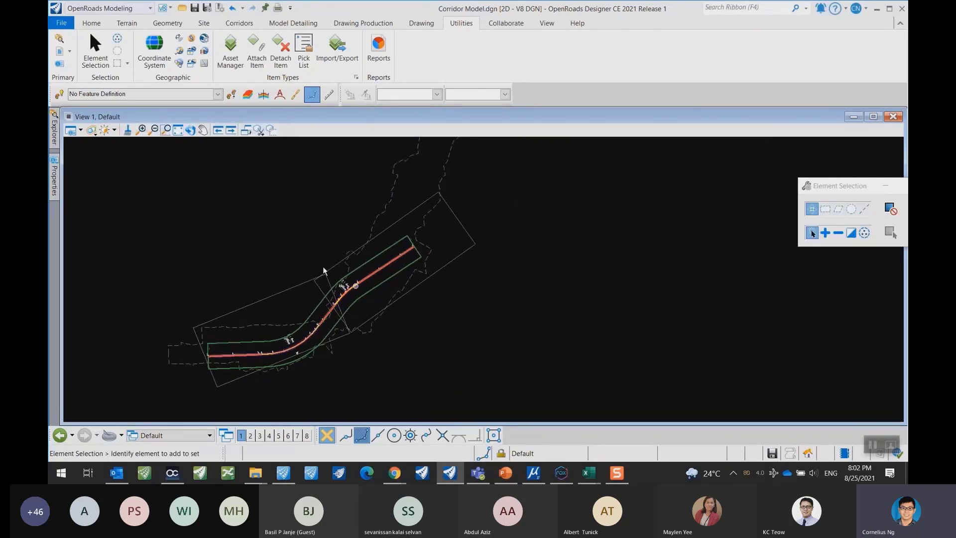
{"action": "scroll", "coordinate": [301, 341], "scroll_direction": "up", "scroll_amount": 3}
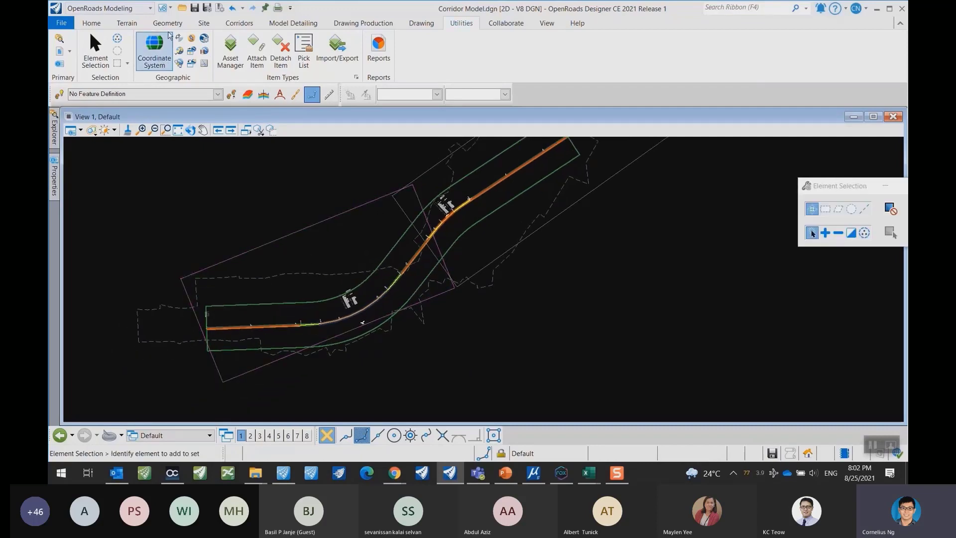
{"action": "left_click", "coordinate": [94, 24]}
{"action": "left_click", "coordinate": [239, 23]}
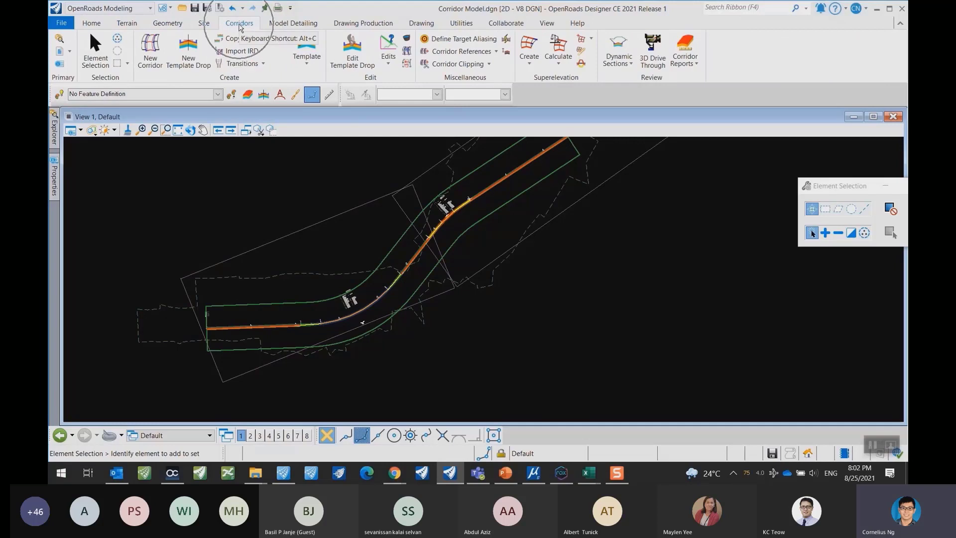
{"action": "left_click", "coordinate": [151, 50]}
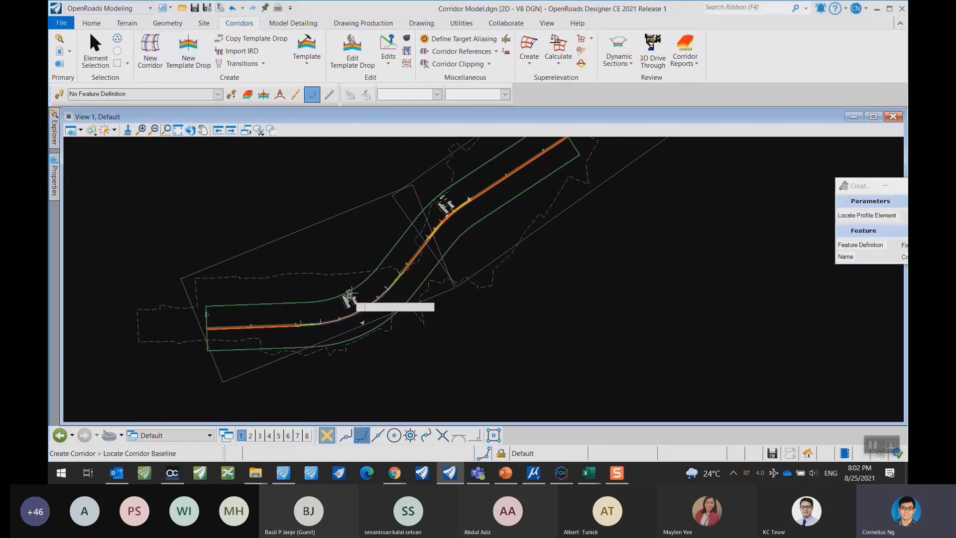
{"action": "scroll", "coordinate": [282, 327], "scroll_direction": "up", "scroll_amount": 5}
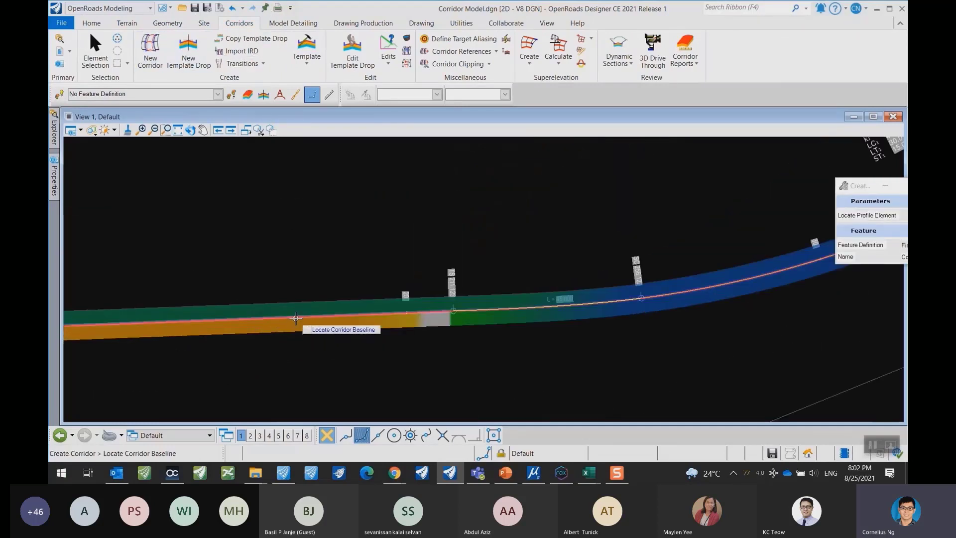
{"action": "left_click", "coordinate": [290, 325]}
Use the active profile for the corridor and create it with the Final feature definition and the name GC20.
{"action": "scroll", "coordinate": [298, 327], "scroll_direction": "down", "scroll_amount": 5}
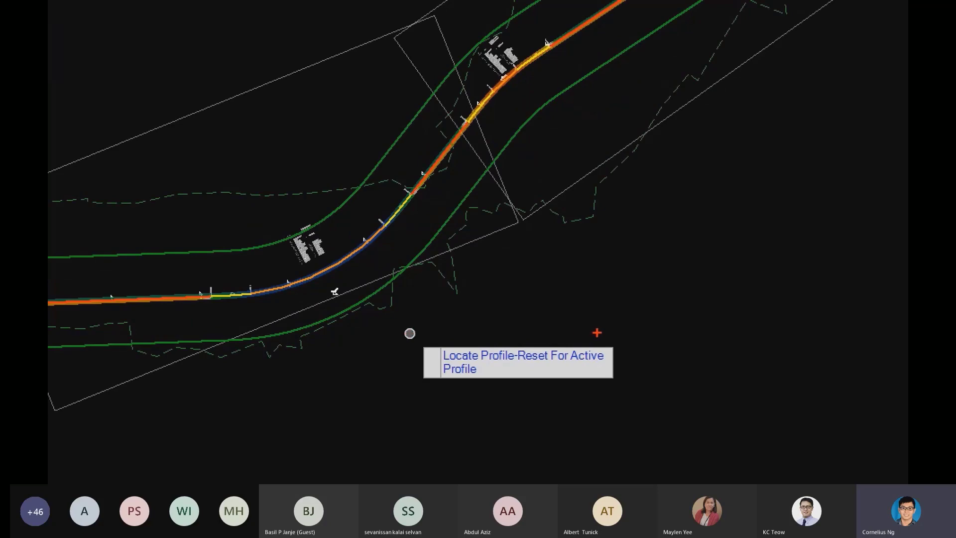
{"action": "mouse_move", "coordinate": [597, 332]}
{"action": "left_mouse_down"}
{"action": "mouse_move", "coordinate": [491, 339]}
{"action": "mouse_move", "coordinate": [599, 370]}
{"action": "left_mouse_up"}
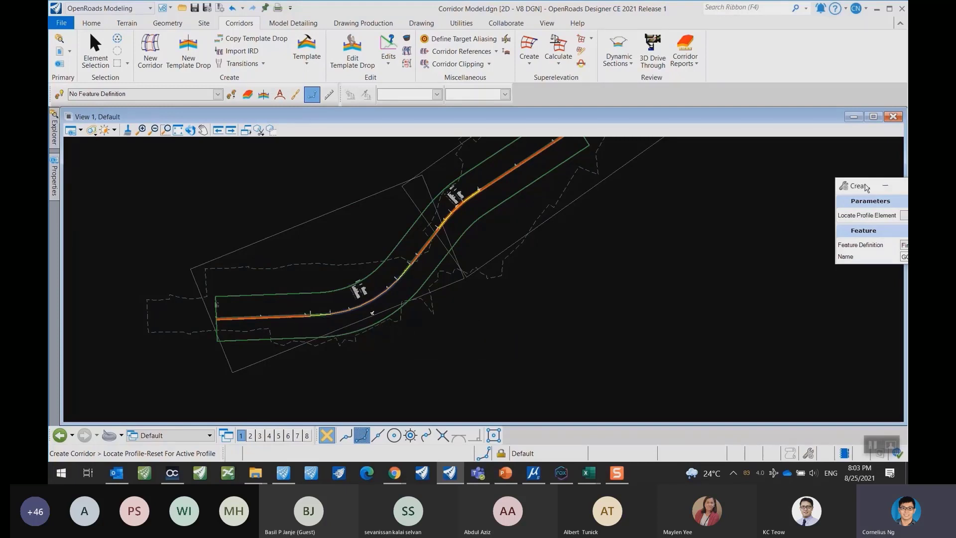
{"action": "left_click_drag", "start_coordinate": [865, 188], "coordinate": [752, 188]}
{"action": "right_click", "coordinate": [498, 333]}
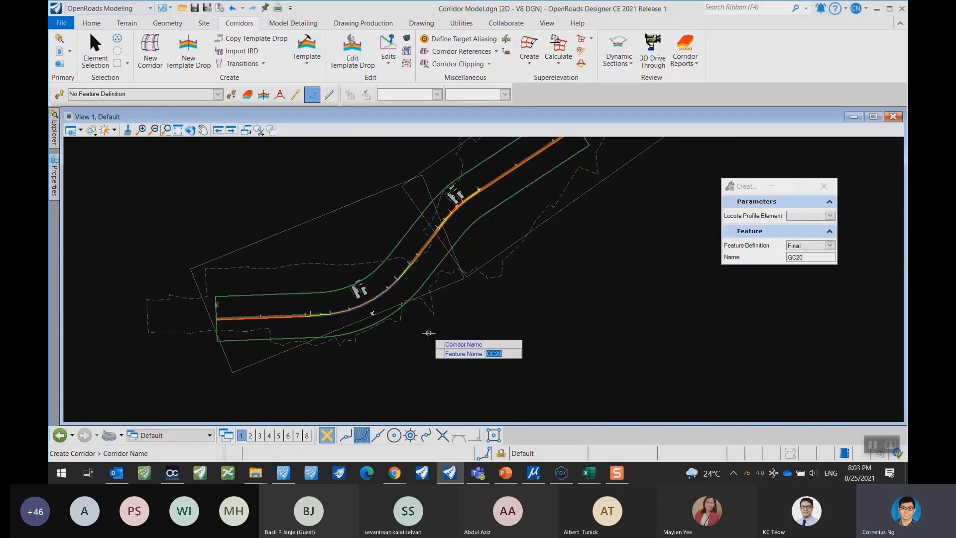
{"action": "left_click", "coordinate": [428, 333]}
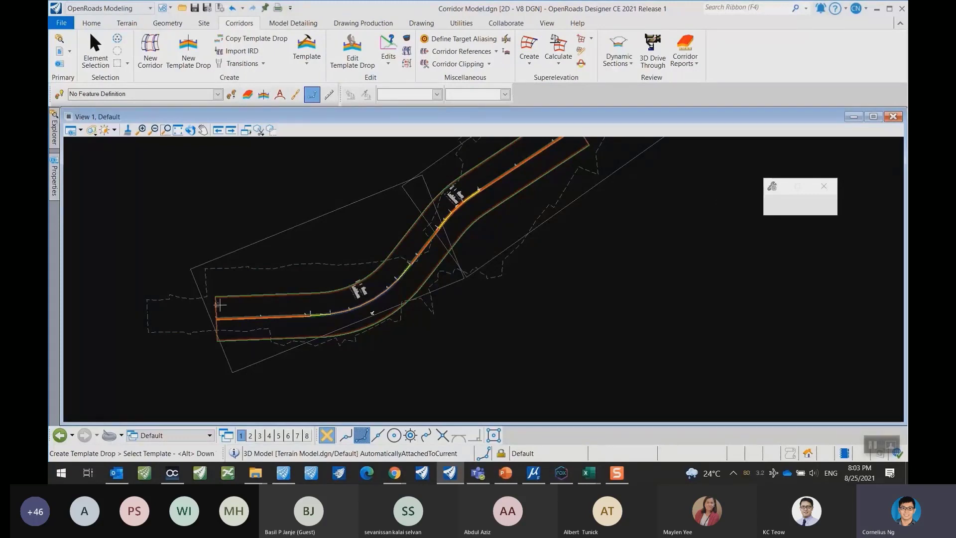
Choose the 2 Lanes template from Urban, Asphalt w/ Curbs, Undivided for the corridor's template drop.
{"action": "scroll", "coordinate": [244, 293], "scroll_direction": "up", "scroll_amount": 2}
{"action": "scroll", "coordinate": [260, 271], "scroll_direction": "down", "scroll_amount": 2}
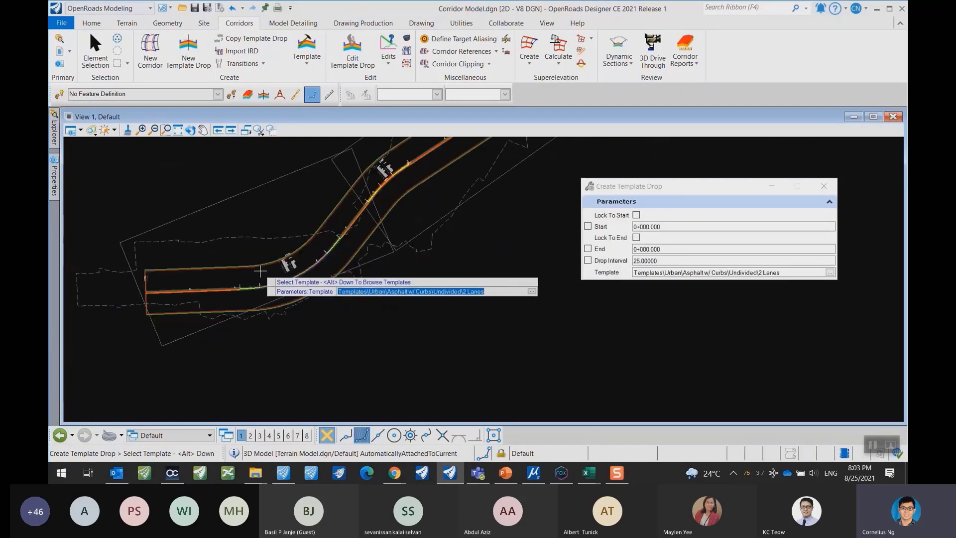
{"action": "scroll", "coordinate": [206, 286], "scroll_direction": "up", "scroll_amount": 2}
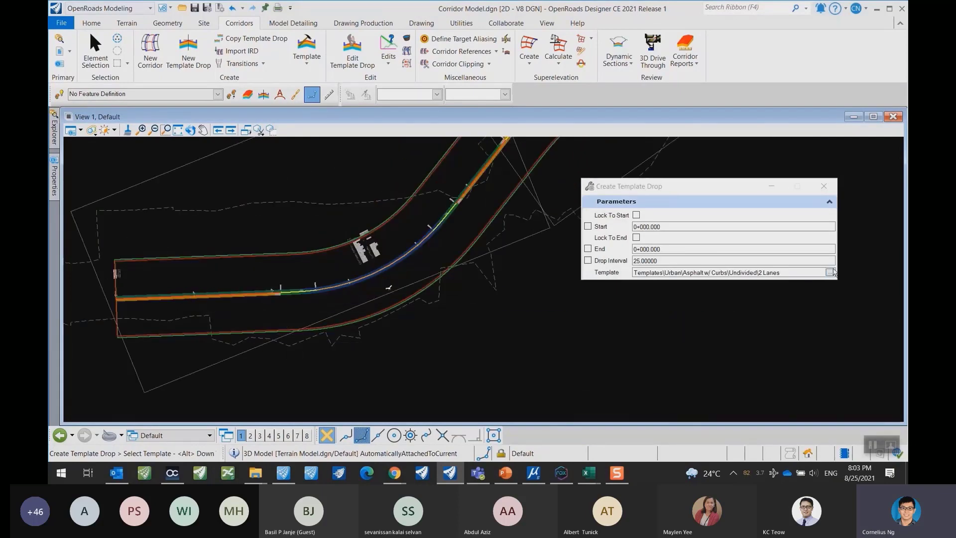
{"action": "left_click", "coordinate": [830, 272]}
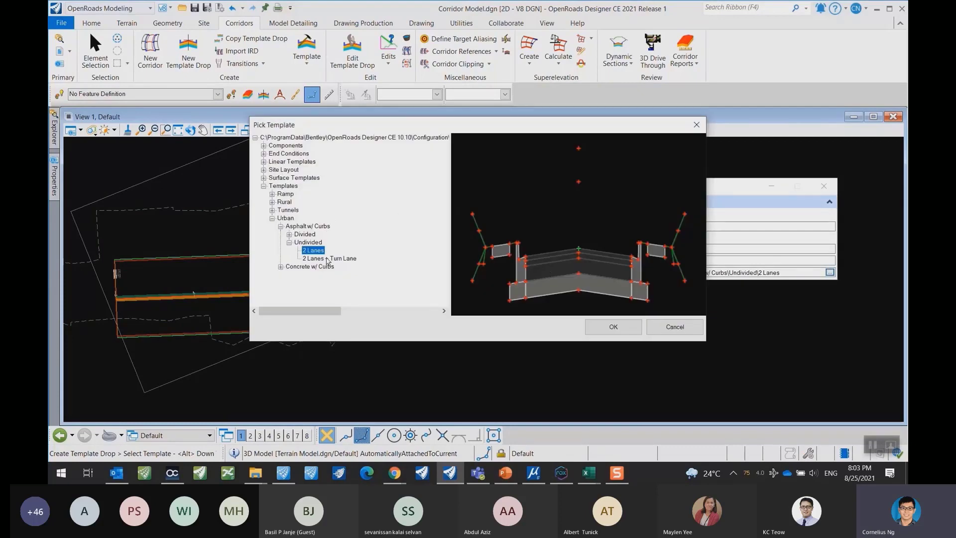
{"action": "left_click", "coordinate": [280, 226]}
{"action": "left_click", "coordinate": [273, 219]}
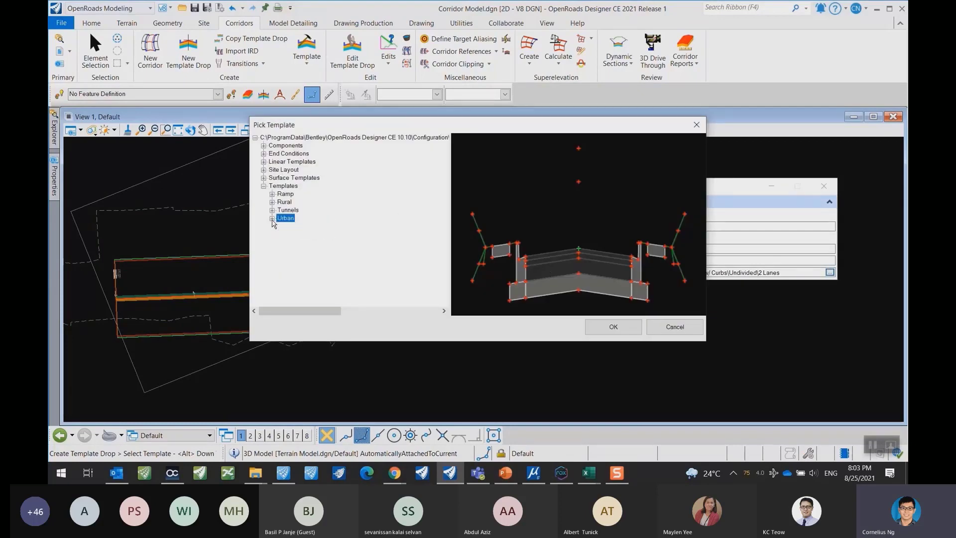
{"action": "left_click", "coordinate": [281, 226]}
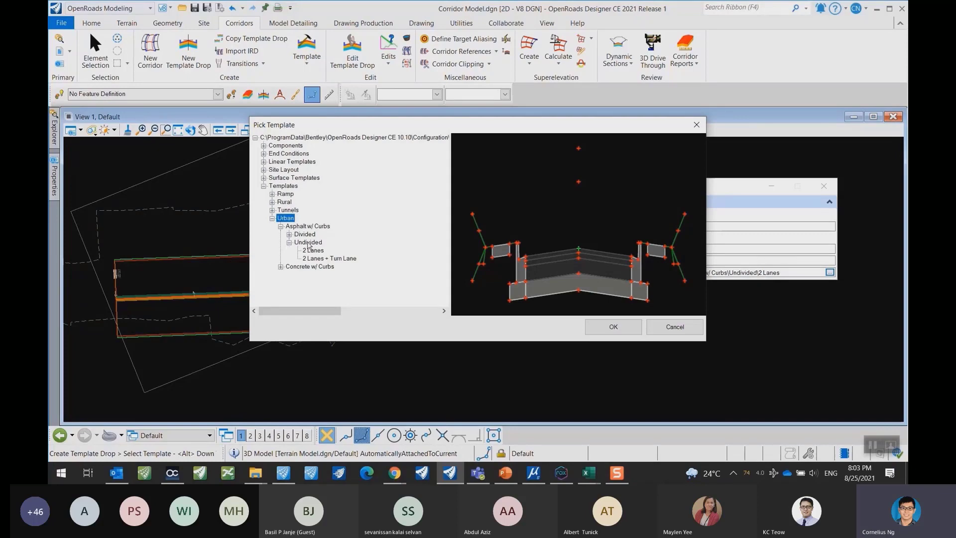
{"action": "left_click", "coordinate": [312, 250]}
{"action": "left_click", "coordinate": [613, 327]}
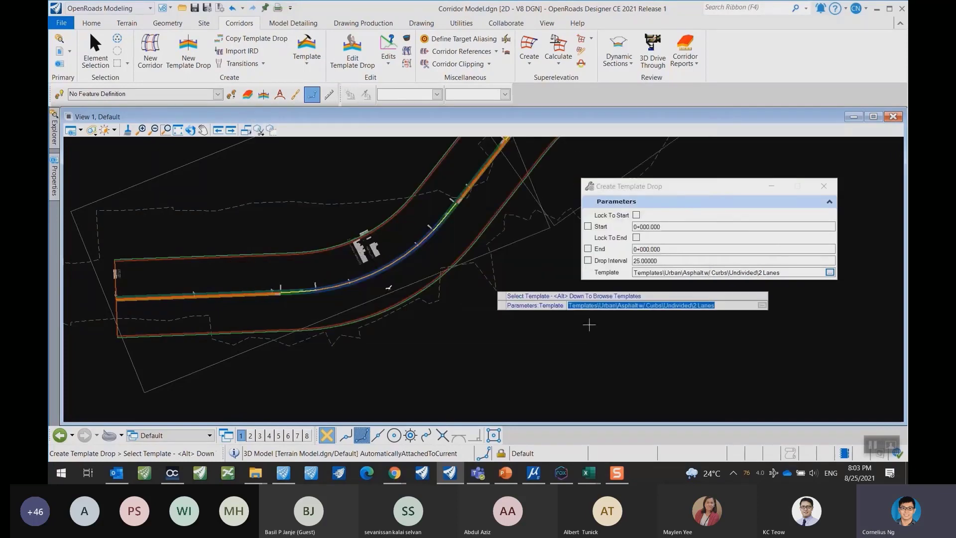
Lock the template drop to the start and end stations of the corridor.
{"action": "scroll", "coordinate": [299, 368], "scroll_direction": "down", "scroll_amount": 5}
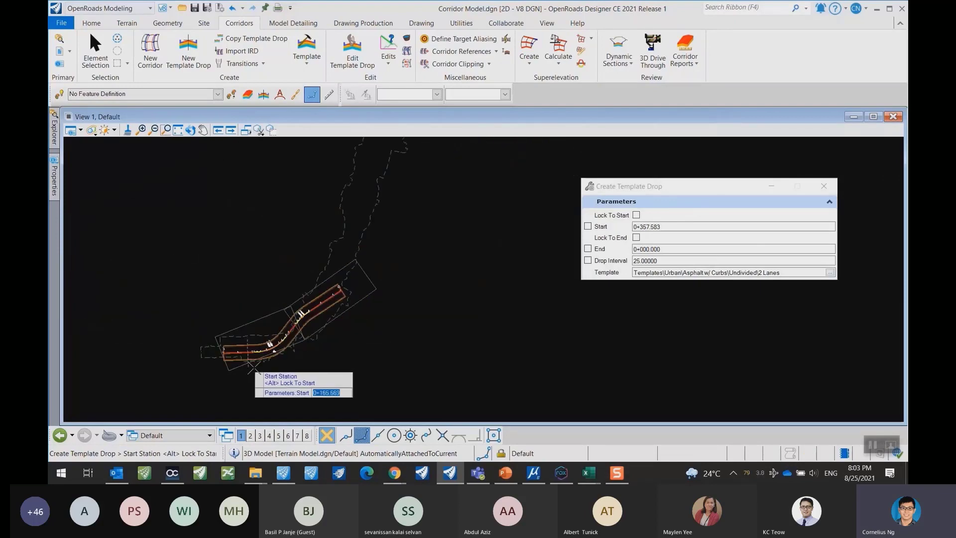
{"action": "key", "text": "alt"}
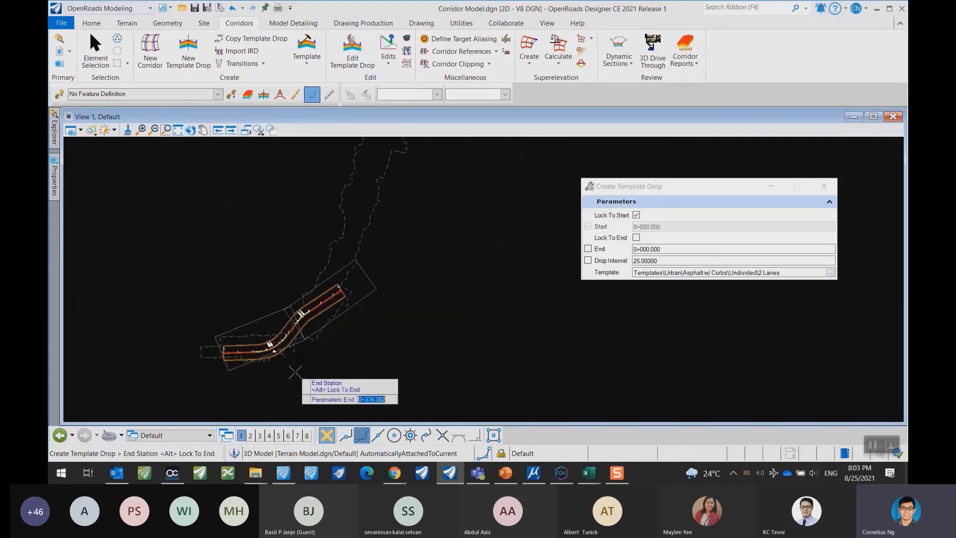
{"action": "left_click", "coordinate": [297, 369]}
{"action": "key", "text": "alt"}
{"action": "left_click", "coordinate": [337, 363]}
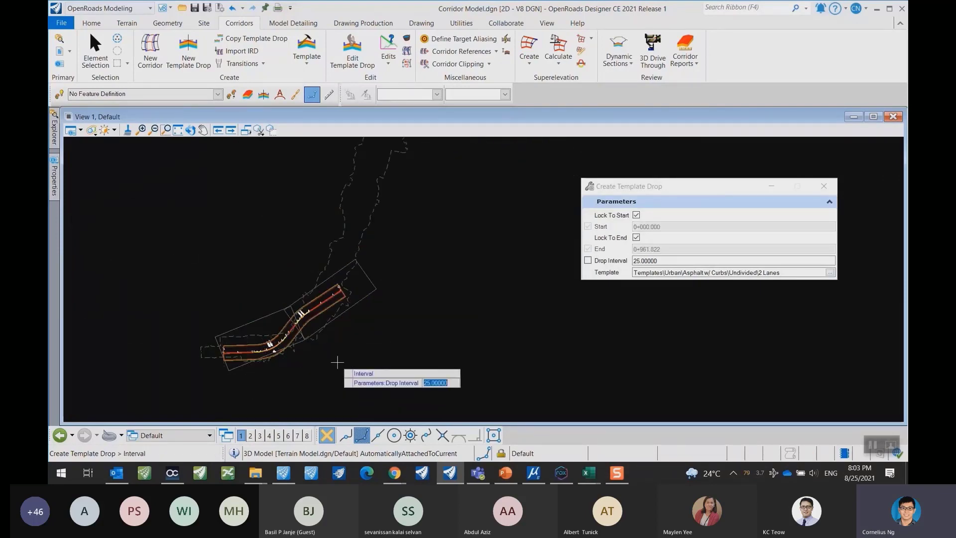
Set the drop interval to 20 and create the template drop.
{"action": "scroll", "coordinate": [318, 358], "scroll_direction": "up", "scroll_amount": 5}
{"action": "scroll", "coordinate": [335, 344], "scroll_direction": "down", "scroll_amount": 2}
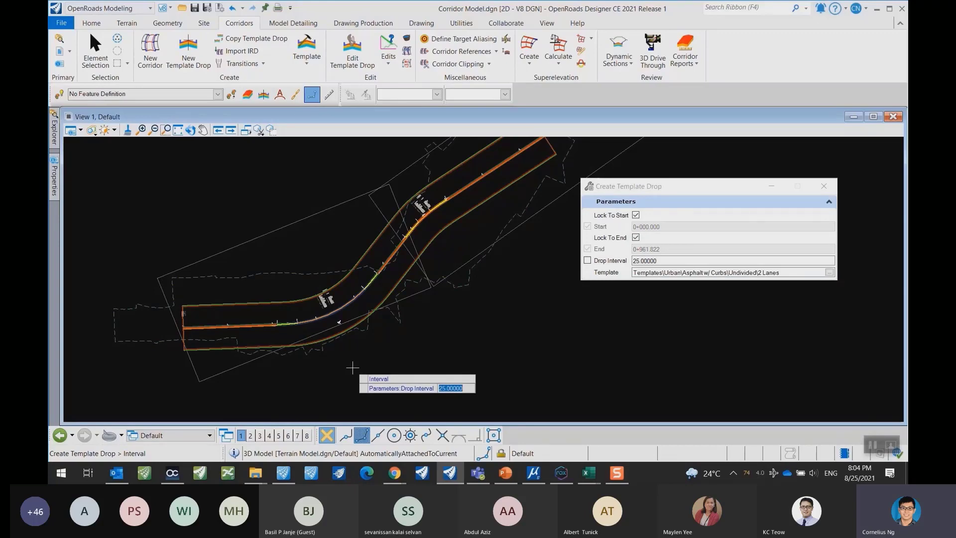
{"action": "type", "text": "2"}
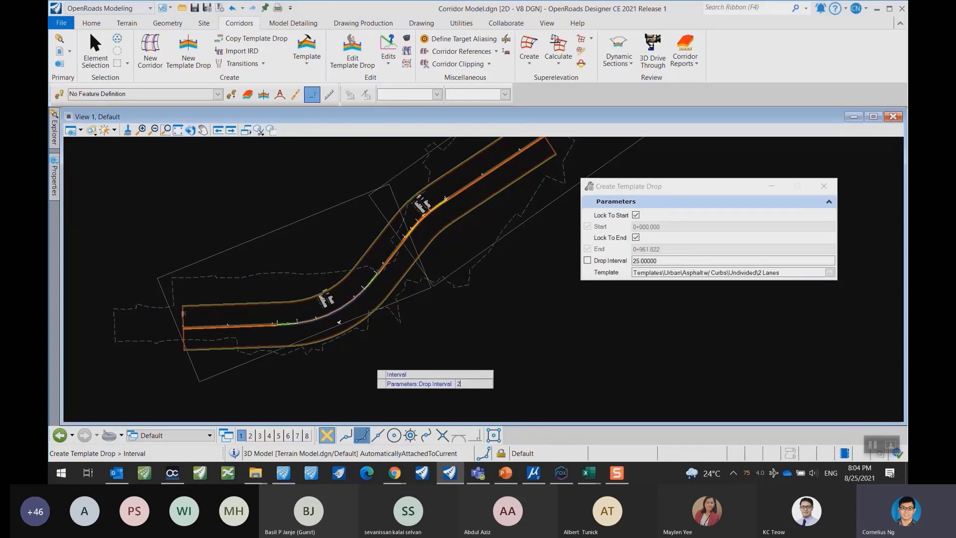
{"action": "type", "text": "0"}
{"action": "key", "text": "Return"}
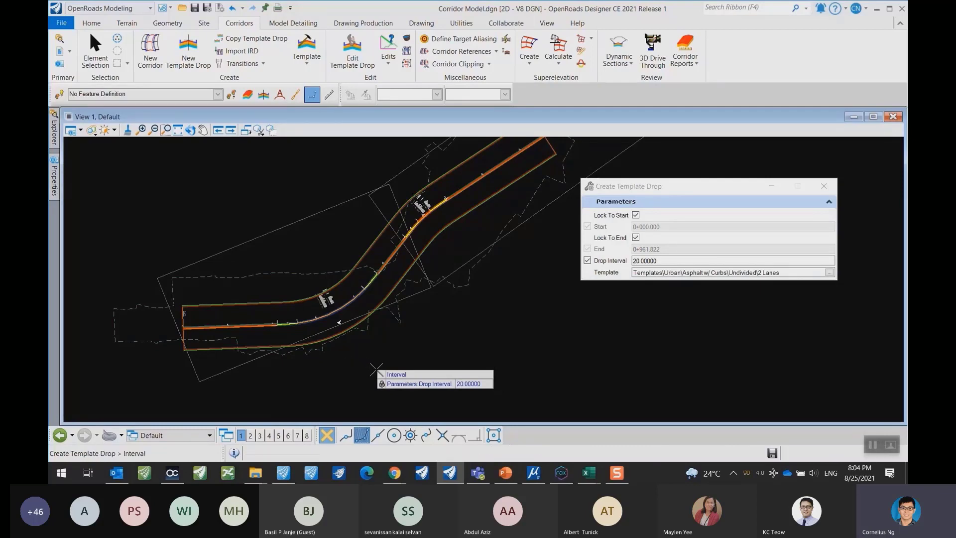
{"action": "left_click", "coordinate": [379, 369]}
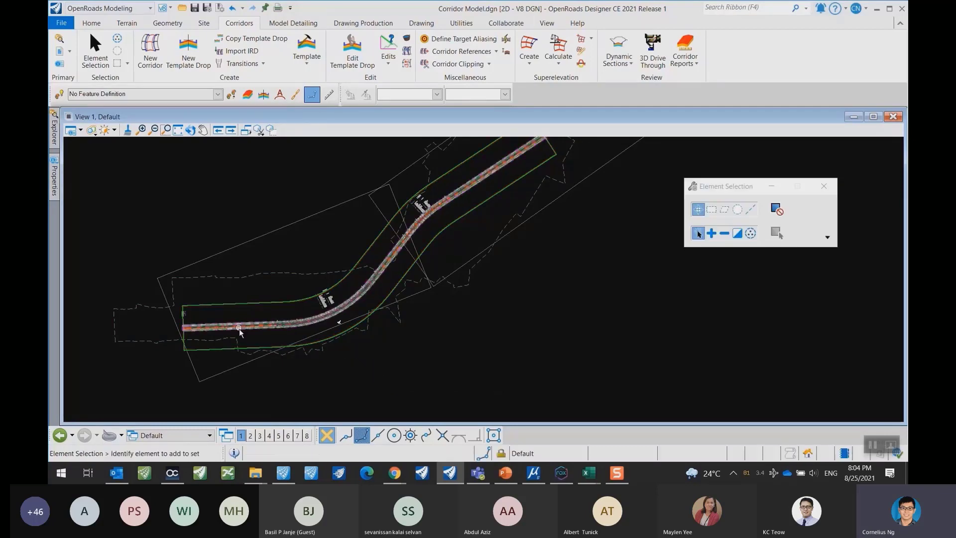
Split the display into two views showing the corridor in plan and 3D.
{"action": "scroll", "coordinate": [240, 331], "scroll_direction": "up", "scroll_amount": 5}
{"action": "scroll", "coordinate": [231, 290], "scroll_direction": "up", "scroll_amount": 4}
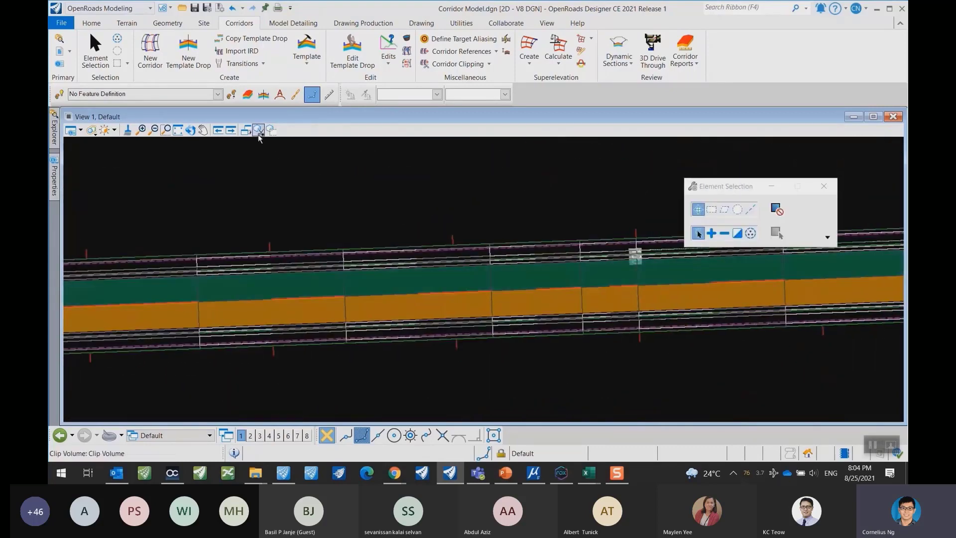
{"action": "right_click", "coordinate": [324, 194]}
{"action": "mouse_move", "coordinate": [378, 203]}
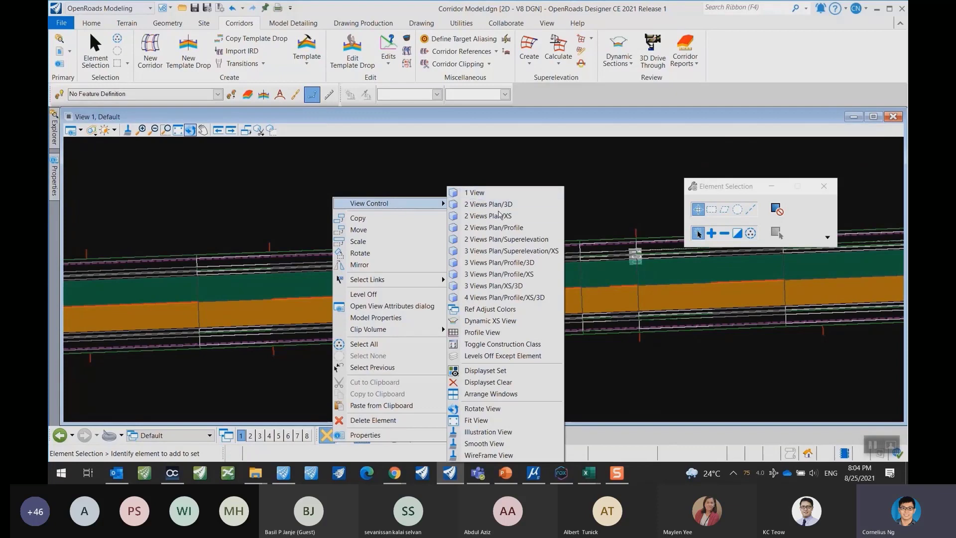
{"action": "left_click", "coordinate": [497, 205]}
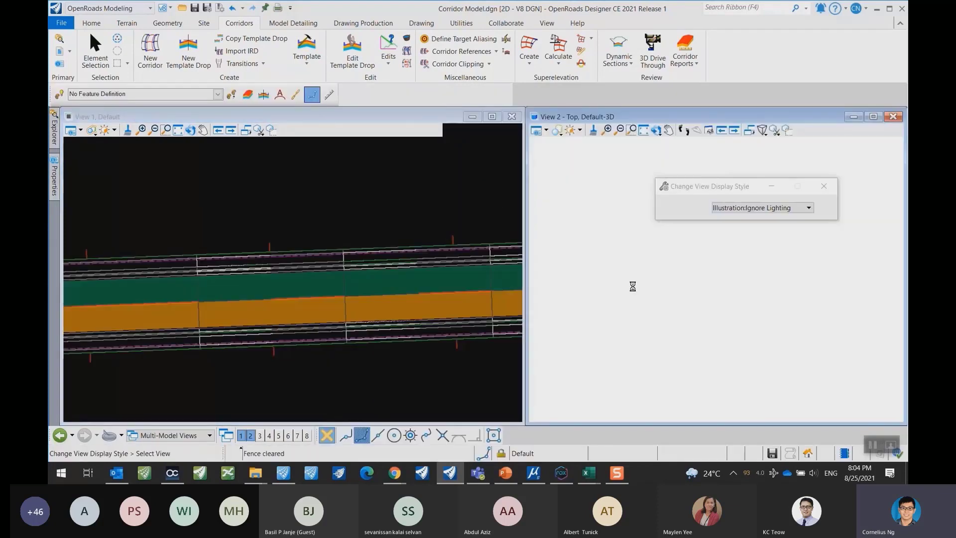
Examine the modelled road from its start in the 3D view and compare it with the plan.
{"action": "left_click", "coordinate": [657, 130]}
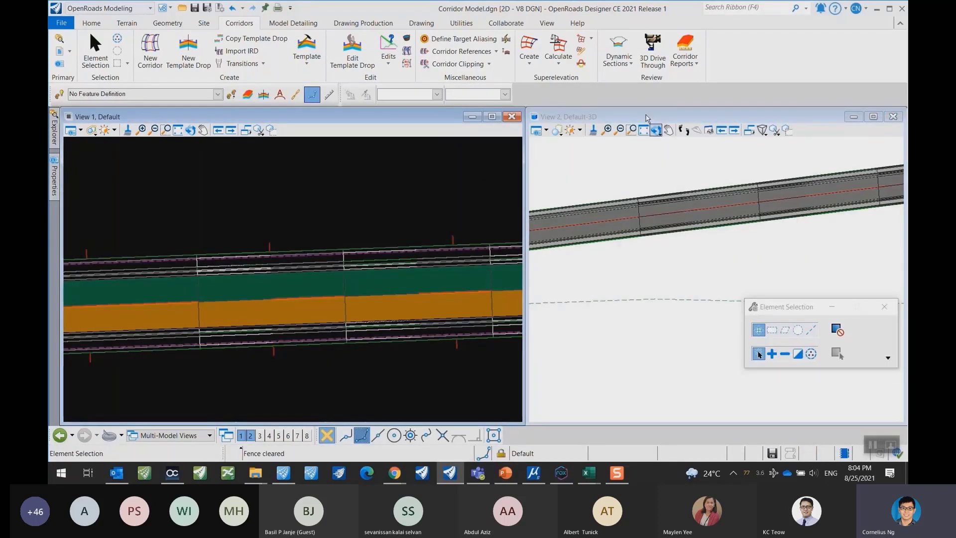
{"action": "left_click", "coordinate": [657, 131]}
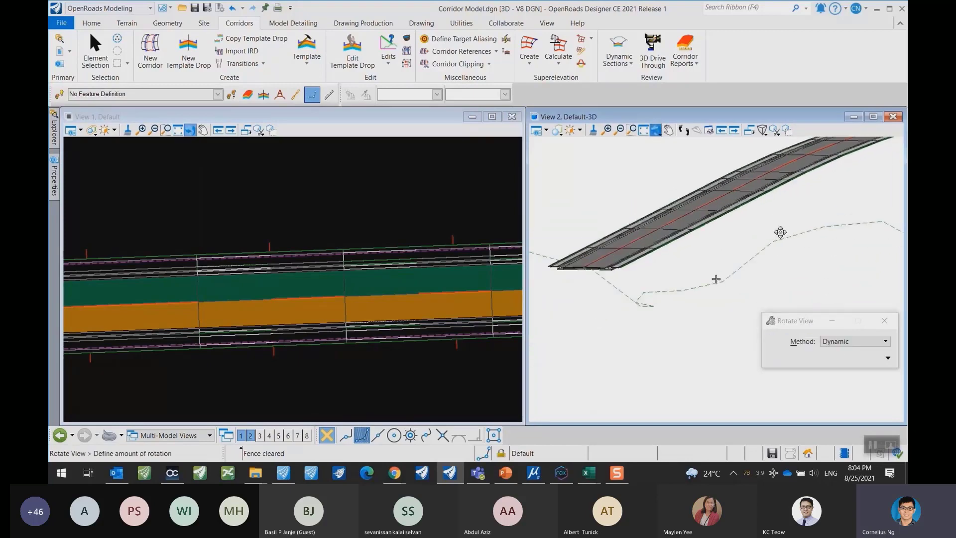
{"action": "left_click", "coordinate": [716, 278]}
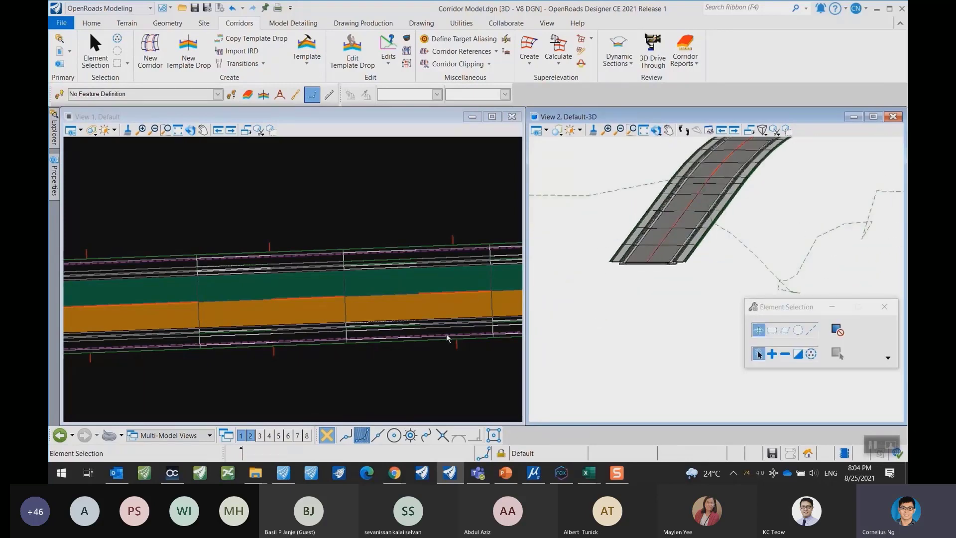
{"action": "middle_click_drag", "start_coordinate": [622, 284], "coordinate": [639, 280], "text": "shift"}
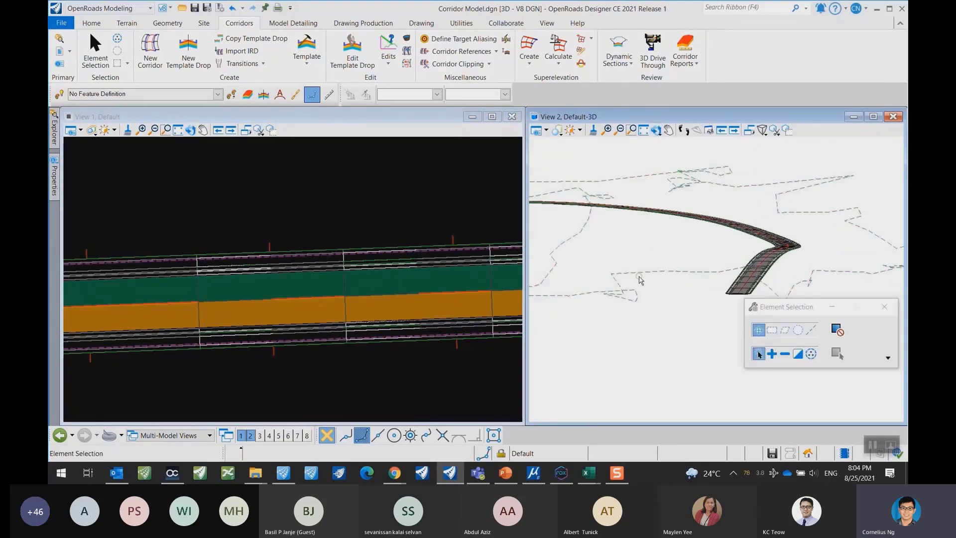
{"action": "scroll", "coordinate": [344, 224], "scroll_direction": "down", "scroll_amount": 5}
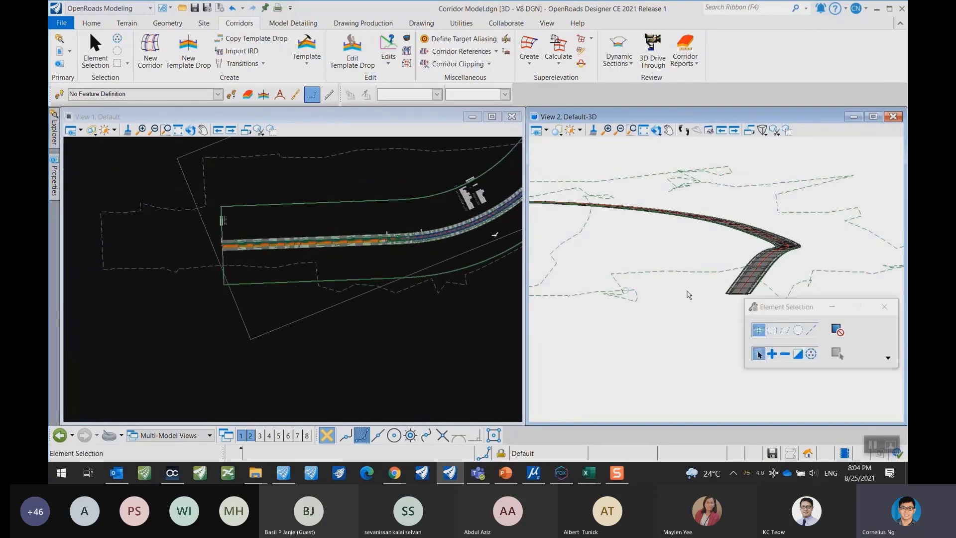
{"action": "scroll", "coordinate": [722, 277], "scroll_direction": "up", "scroll_amount": 4}
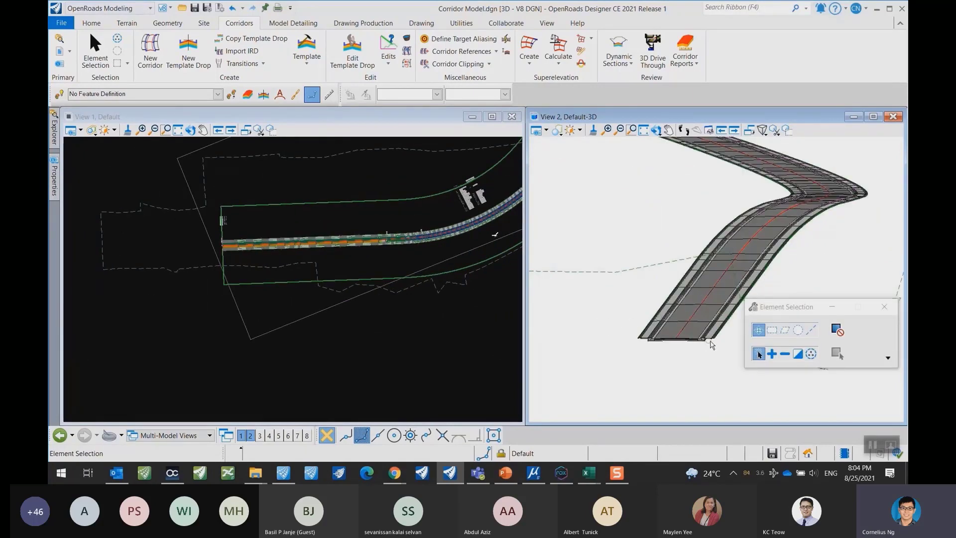
{"action": "middle_click_drag", "start_coordinate": [379, 277], "coordinate": [277, 284]}
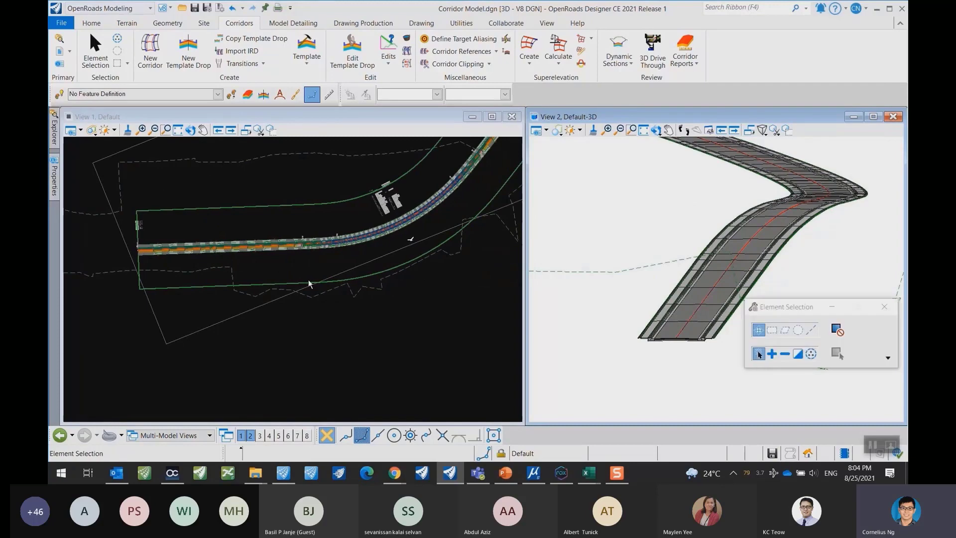
{"action": "scroll", "coordinate": [309, 282], "scroll_direction": "down", "scroll_amount": 2}
Set the referenced terrain model as active by its boundary in plan, and clear the selection.
{"action": "left_click", "coordinate": [276, 217]}
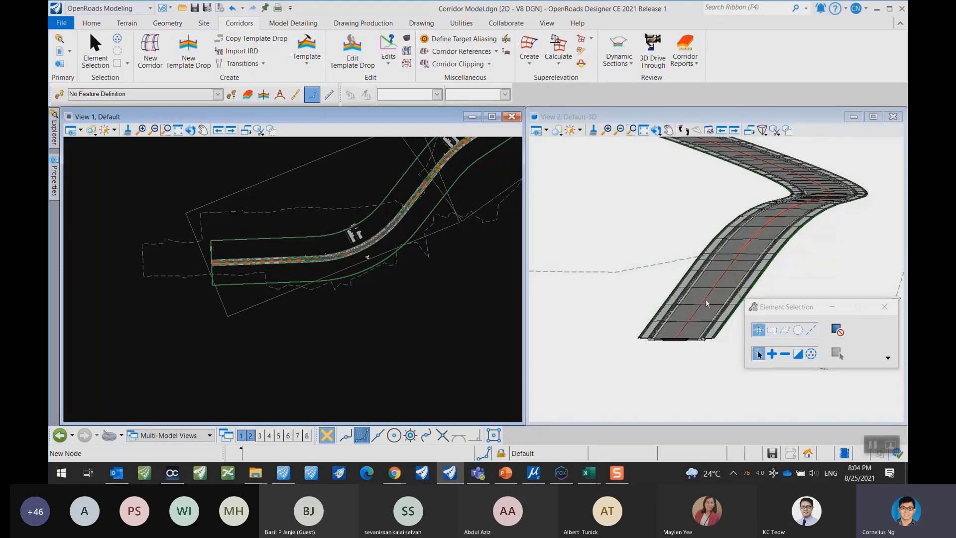
{"action": "scroll", "coordinate": [782, 227], "scroll_direction": "down", "scroll_amount": 5}
{"action": "scroll", "coordinate": [745, 232], "scroll_direction": "up", "scroll_amount": 3}
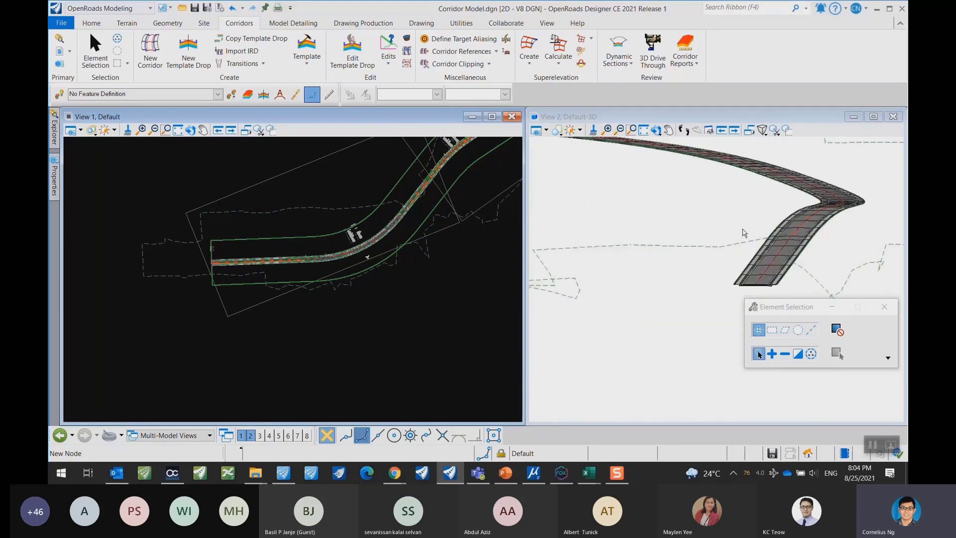
{"action": "left_click", "coordinate": [240, 212]}
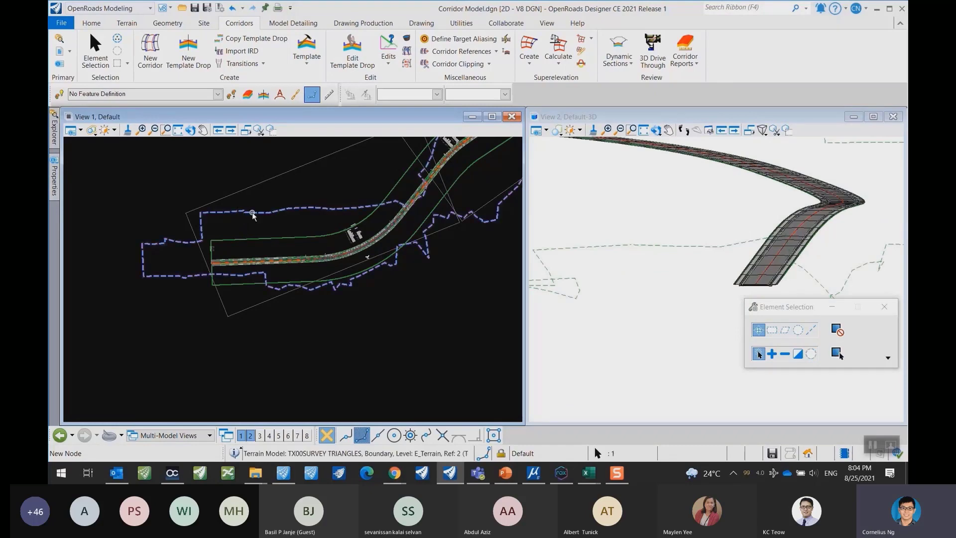
{"action": "left_click", "coordinate": [278, 213]}
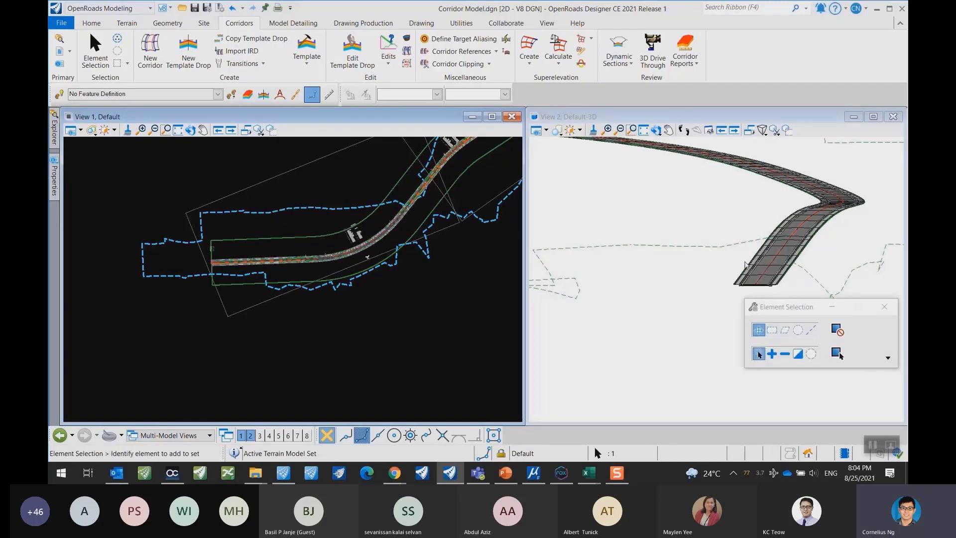
{"action": "middle_click_drag", "start_coordinate": [384, 297], "coordinate": [300, 322]}
{"action": "left_click", "coordinate": [189, 253]}
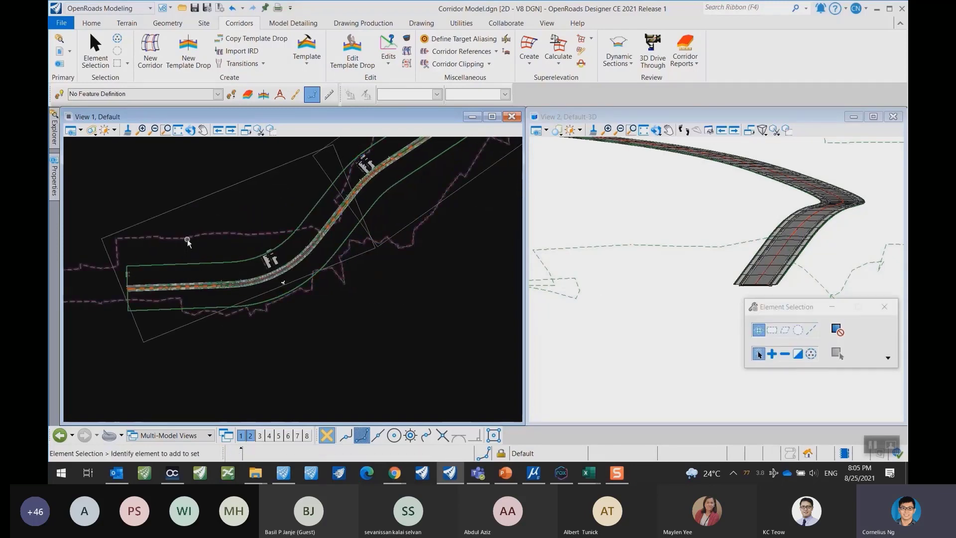
{"action": "left_click", "coordinate": [187, 238]}
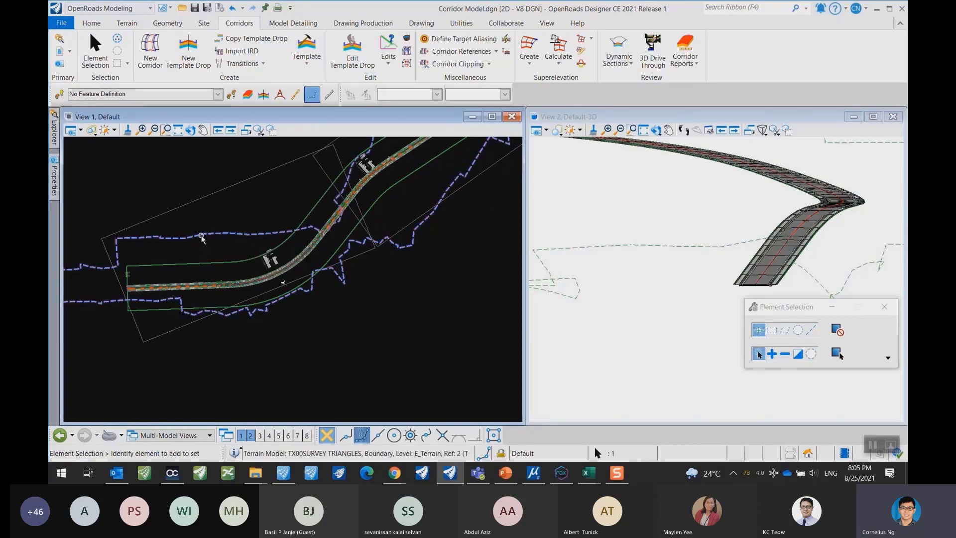
{"action": "key", "text": "Escape"}
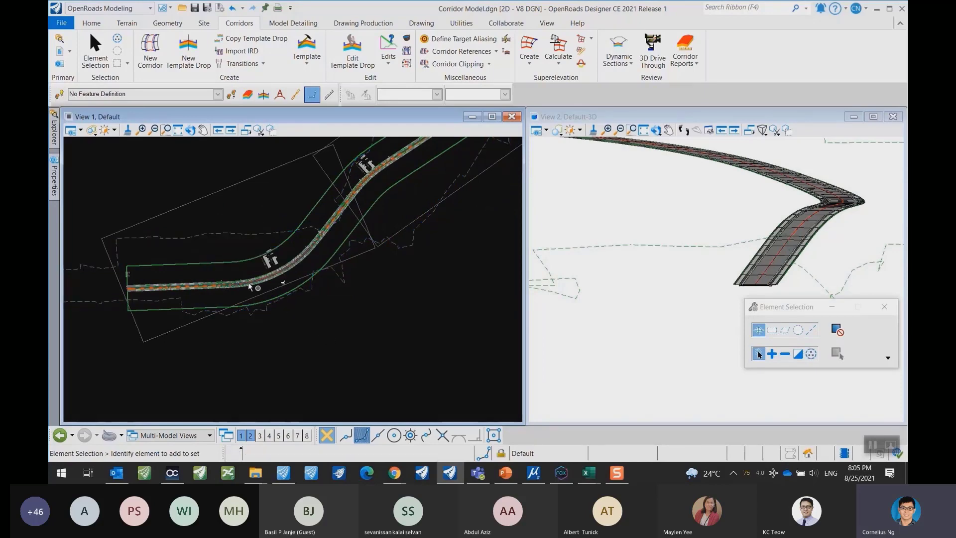
Reprocess the corridor against the active terrain and inspect its side slopes in 3D.
{"action": "scroll", "coordinate": [229, 285], "scroll_direction": "up", "scroll_amount": 3}
{"action": "scroll", "coordinate": [242, 293], "scroll_direction": "up", "scroll_amount": 2}
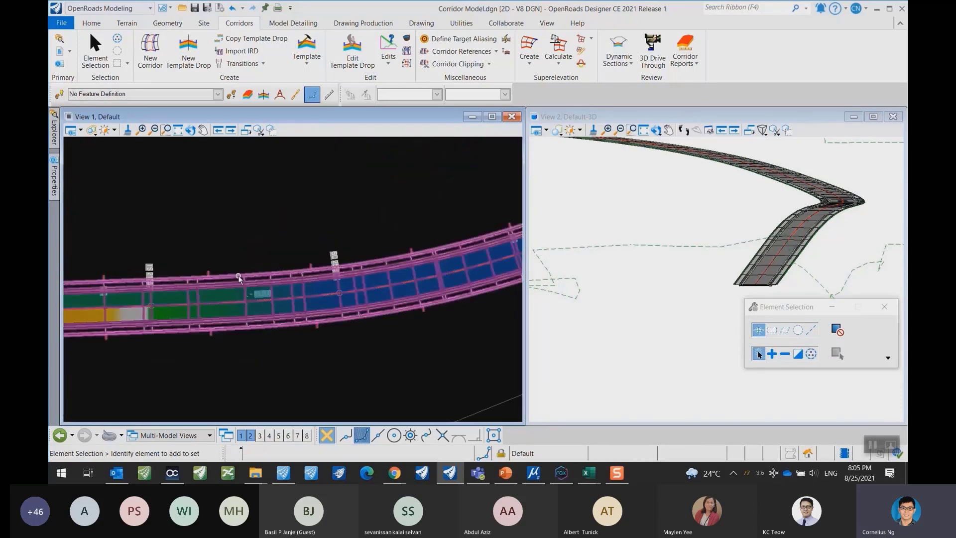
{"action": "scroll", "coordinate": [243, 294], "scroll_direction": "down", "scroll_amount": 3}
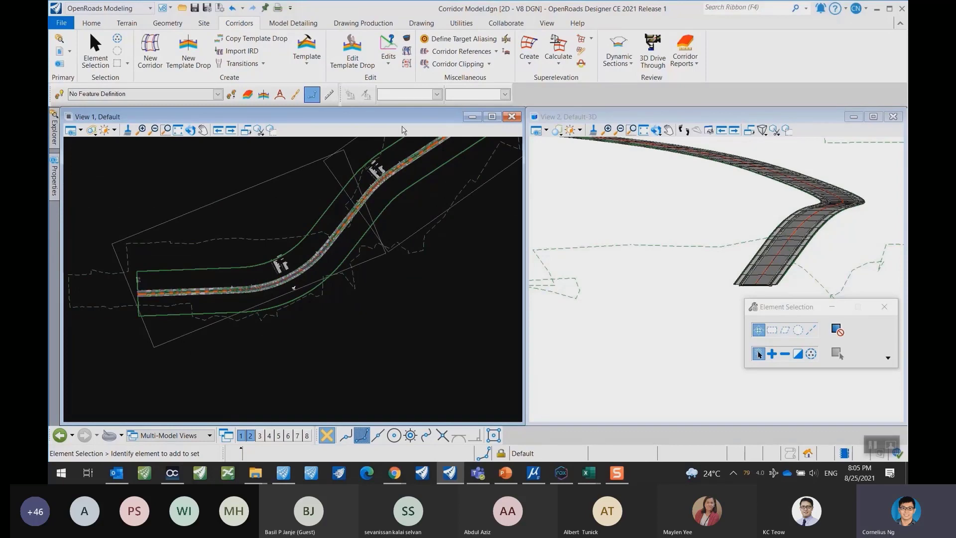
{"action": "left_click", "coordinate": [407, 55]}
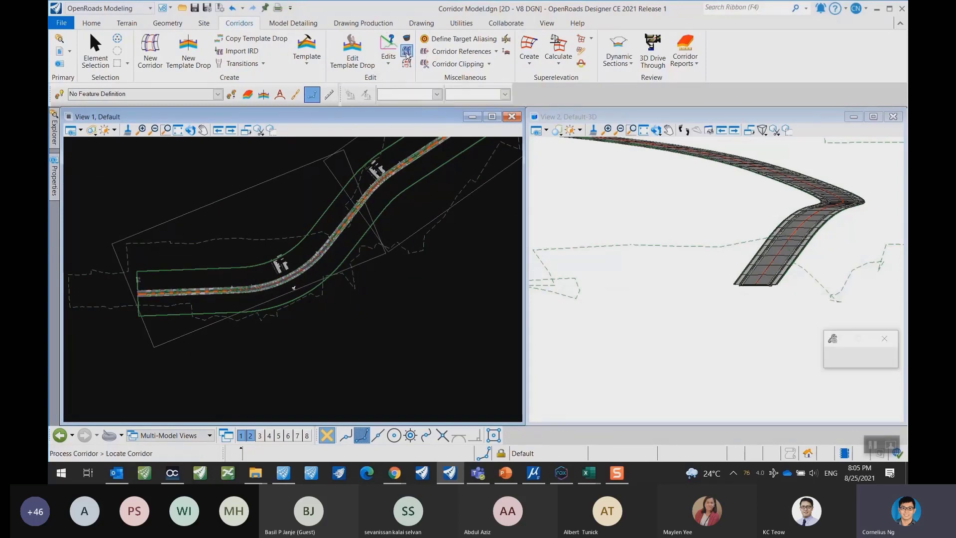
{"action": "scroll", "coordinate": [236, 299], "scroll_direction": "up", "scroll_amount": 3}
{"action": "left_click", "coordinate": [235, 307]}
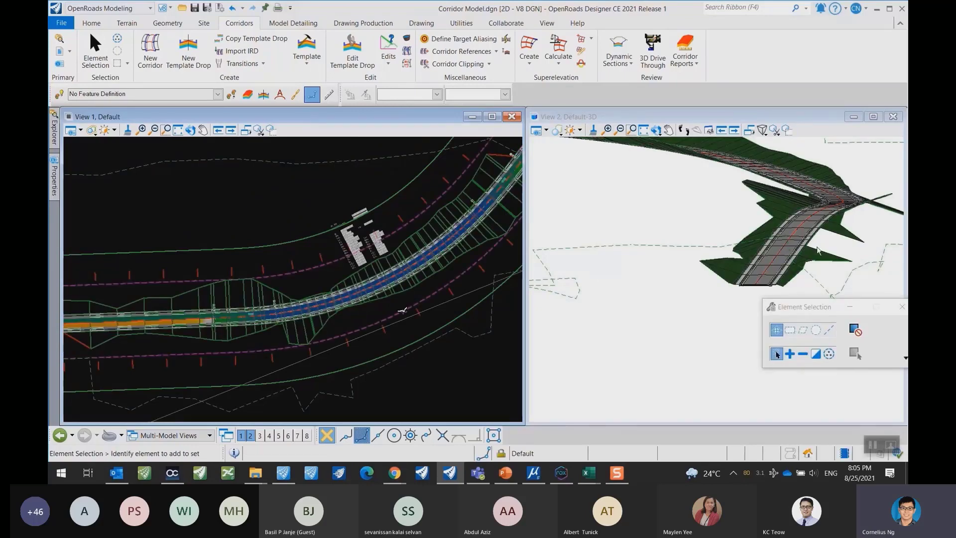
{"action": "middle_click_drag", "start_coordinate": [819, 251], "coordinate": [722, 210], "text": "shift"}
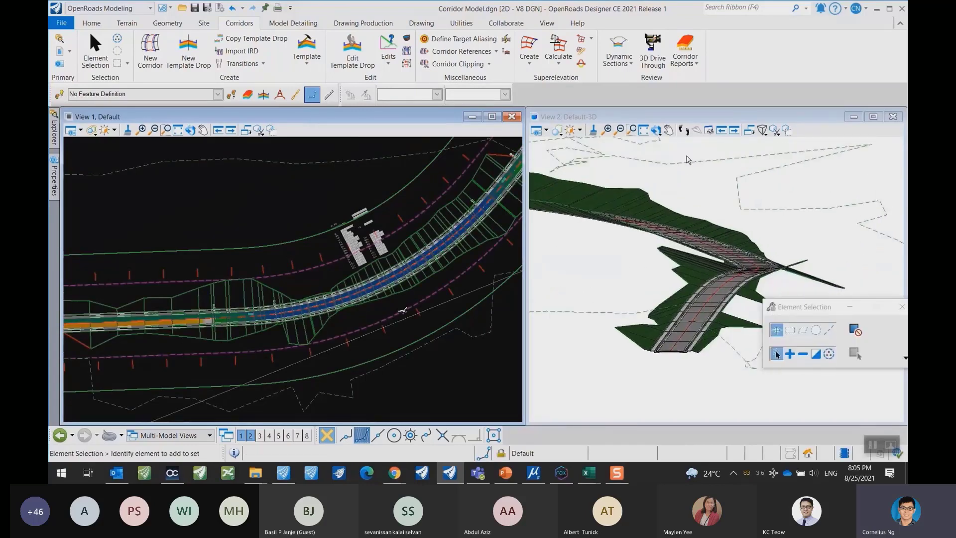
Examine the processed corridor in 3D from several angles along its length, and show its full extent in plan.
{"action": "left_click", "coordinate": [656, 131]}
{"action": "middle_click_drag", "start_coordinate": [660, 289], "coordinate": [586, 324], "text": "shift"}
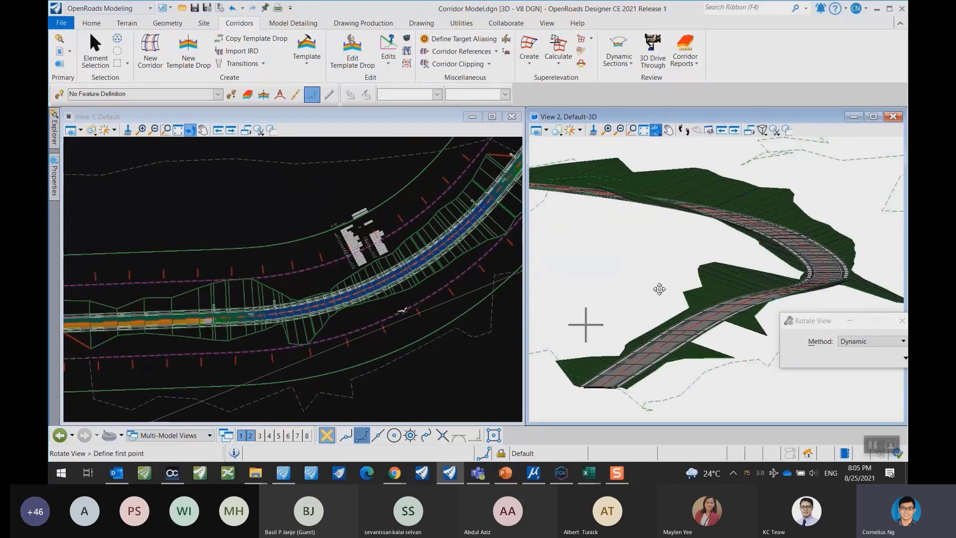
{"action": "left_click", "coordinate": [660, 289]}
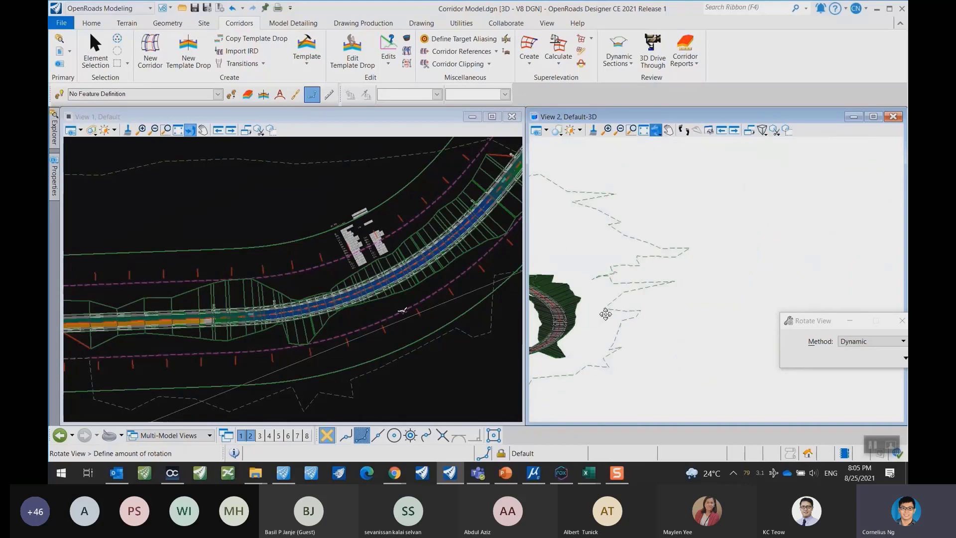
{"action": "left_click", "coordinate": [666, 278]}
{"action": "middle_click_drag", "start_coordinate": [667, 278], "coordinate": [625, 305]}
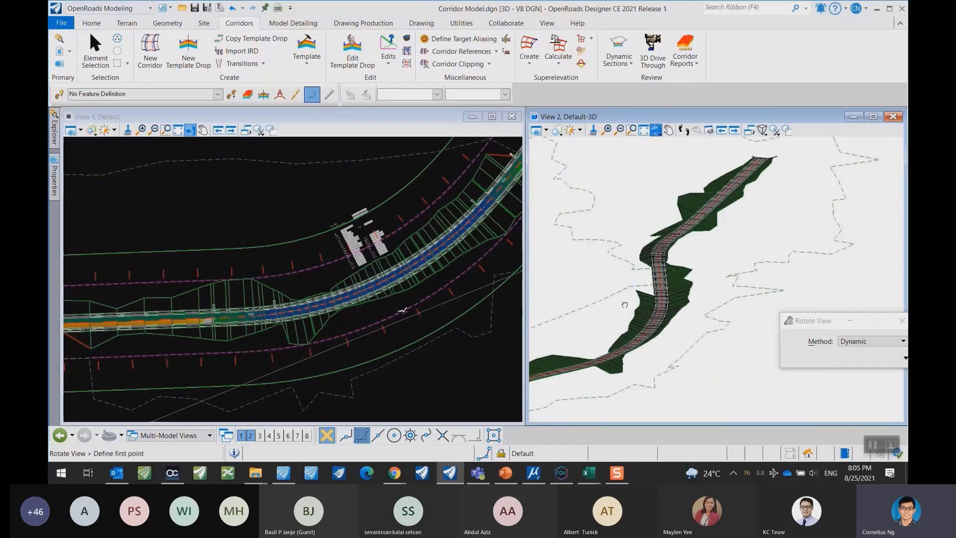
{"action": "scroll", "coordinate": [664, 305], "scroll_direction": "up", "scroll_amount": 5}
{"action": "key", "text": "Escape"}
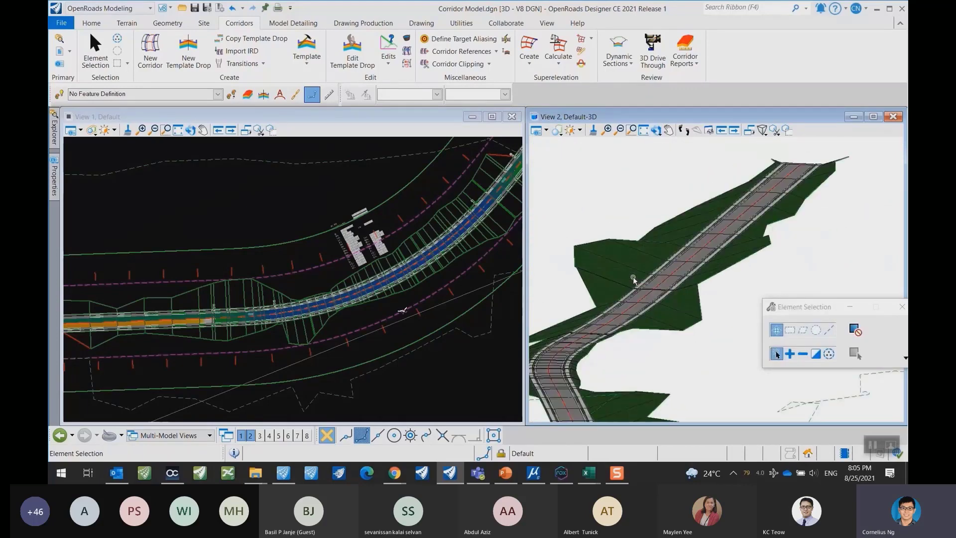
{"action": "scroll", "coordinate": [633, 280], "scroll_direction": "down", "scroll_amount": 6}
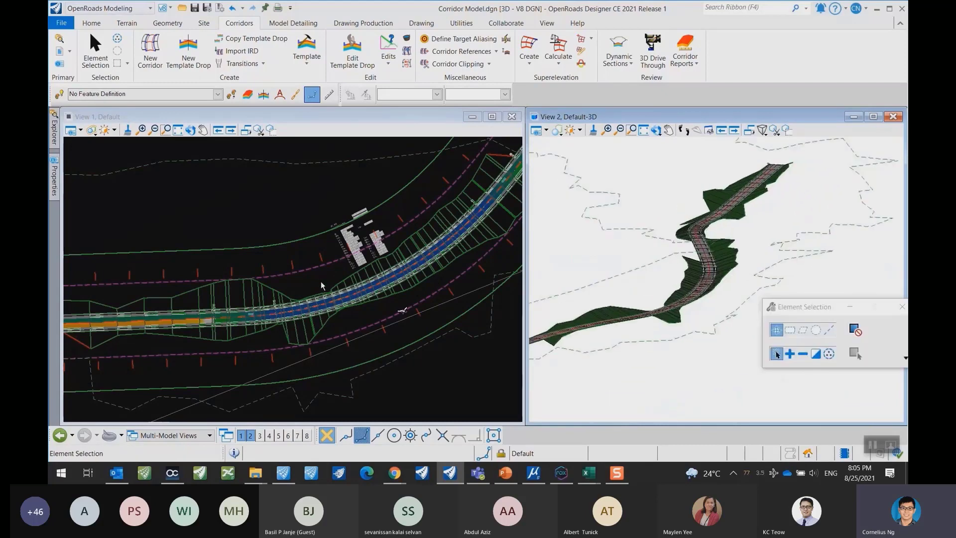
{"action": "scroll", "coordinate": [268, 282], "scroll_direction": "down", "scroll_amount": 6}
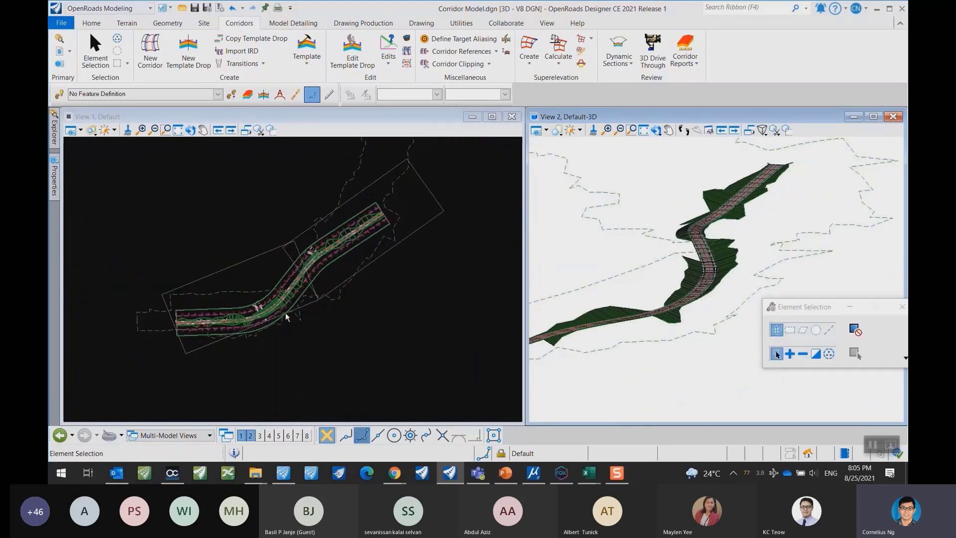
{"action": "middle_click_drag", "start_coordinate": [285, 312], "coordinate": [239, 310]}
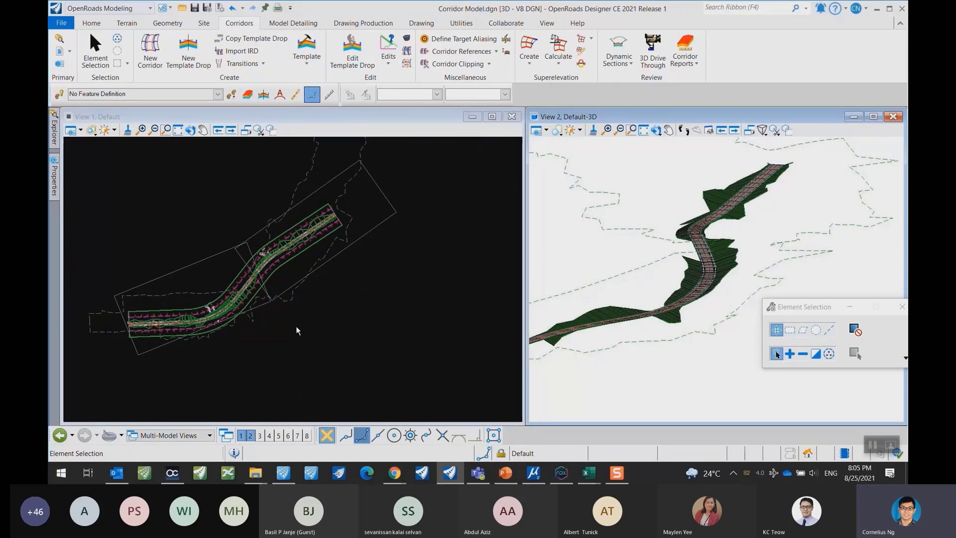
{"action": "middle_click_drag", "start_coordinate": [296, 326], "coordinate": [310, 337]}
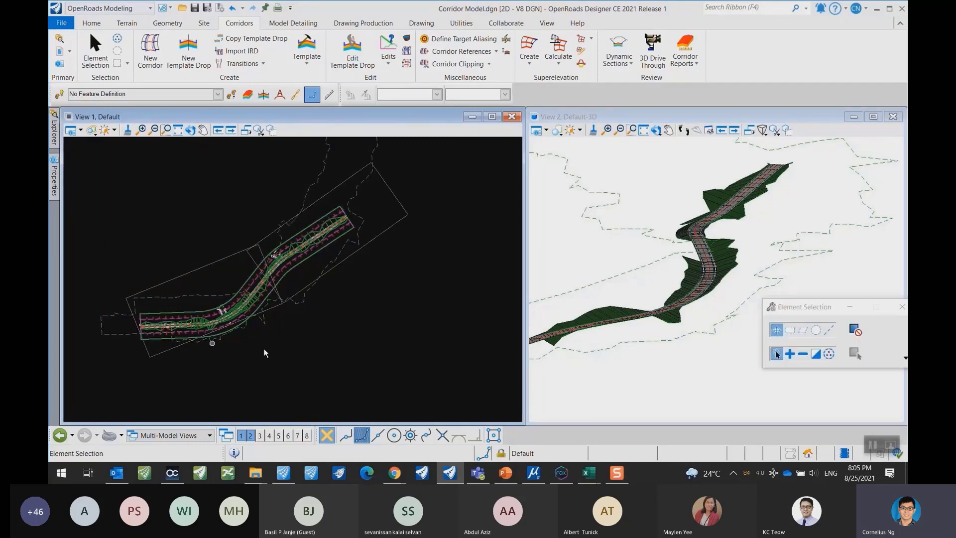
{"action": "left_click", "coordinate": [381, 178]}
{"action": "left_click", "coordinate": [568, 112]}
{"action": "left_click", "coordinate": [370, 114]}
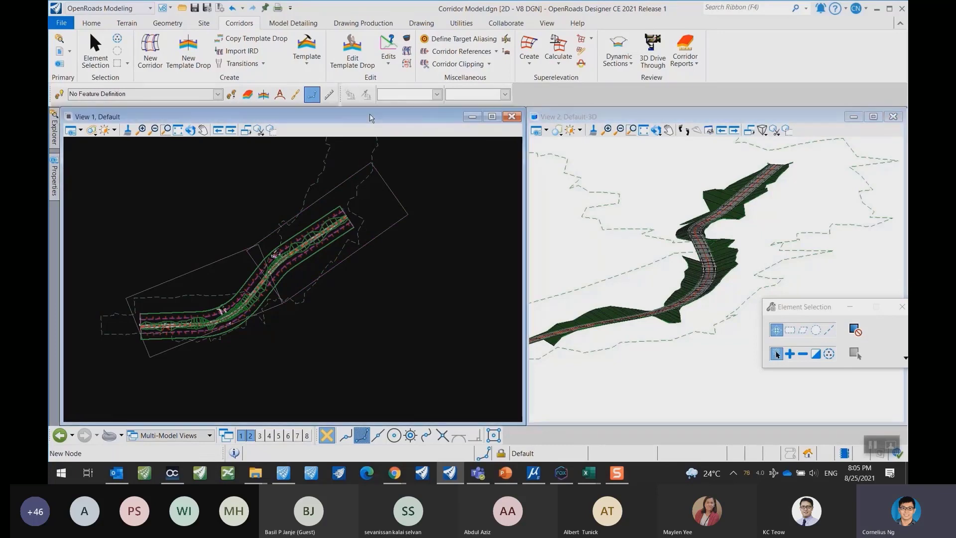
{"action": "left_click", "coordinate": [570, 118]}
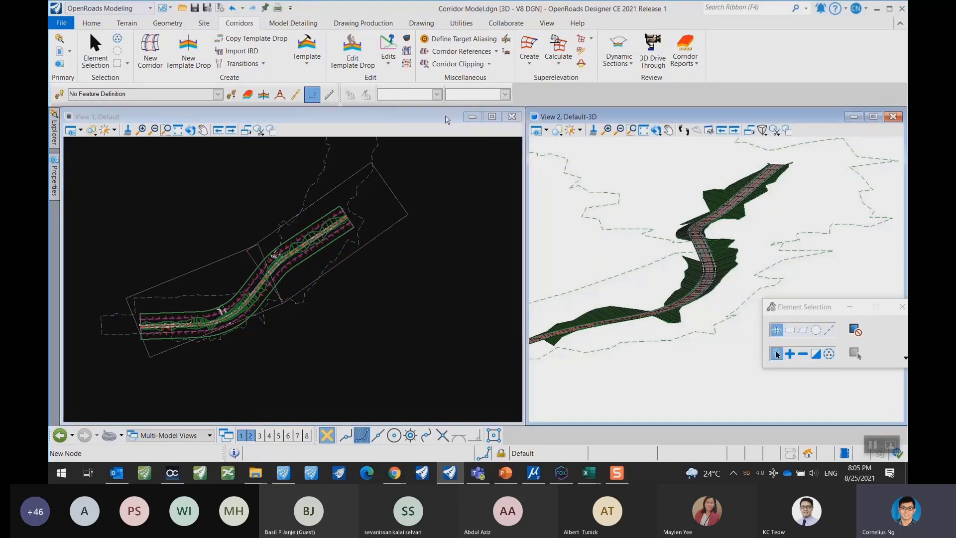
{"action": "left_click", "coordinate": [571, 118]}
Start placing a civil cross section named boundary in the plan view with the MY_Xsect_1to500 drawing seed.
{"action": "left_click", "coordinate": [343, 119]}
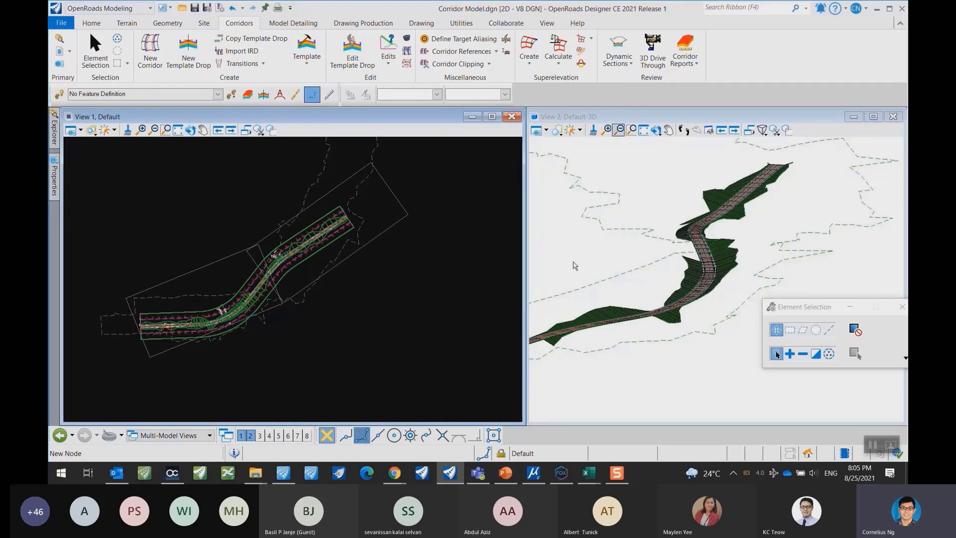
{"action": "left_click", "coordinate": [364, 23]}
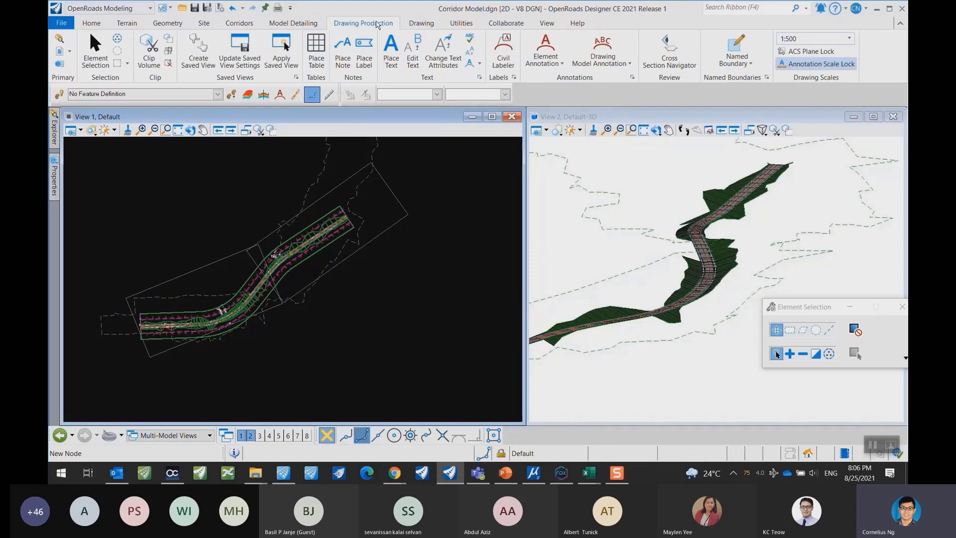
{"action": "left_click", "coordinate": [750, 64]}
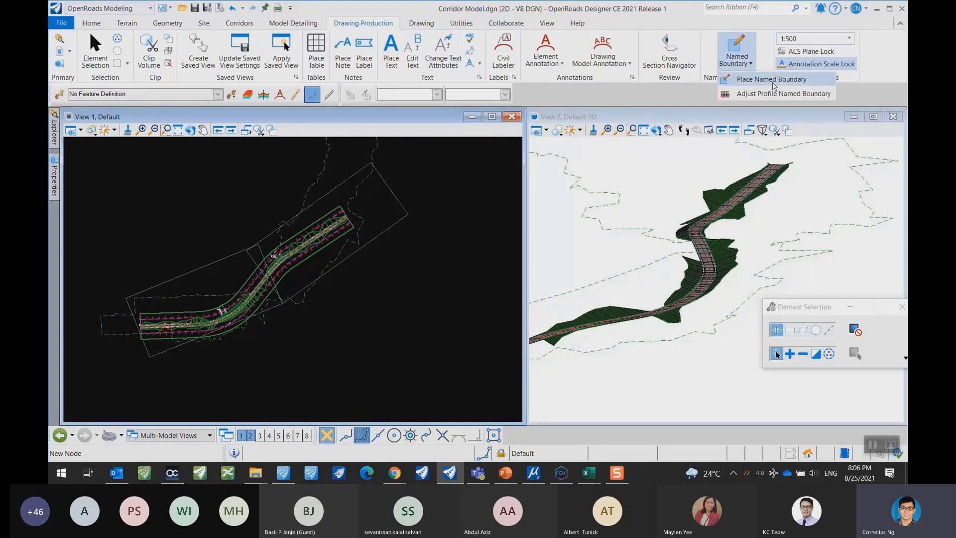
{"action": "left_click", "coordinate": [774, 81]}
{"action": "left_click", "coordinate": [629, 96]}
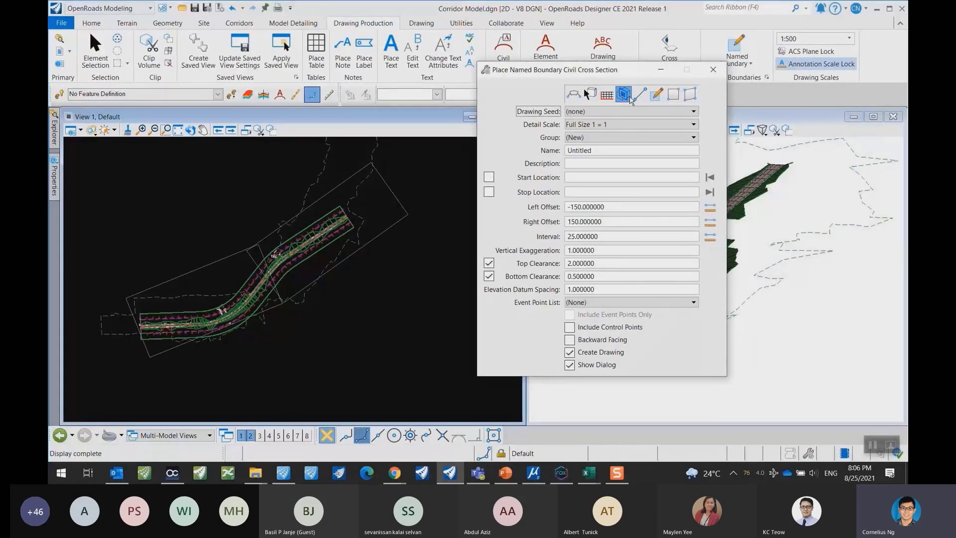
{"action": "left_click", "coordinate": [623, 111]}
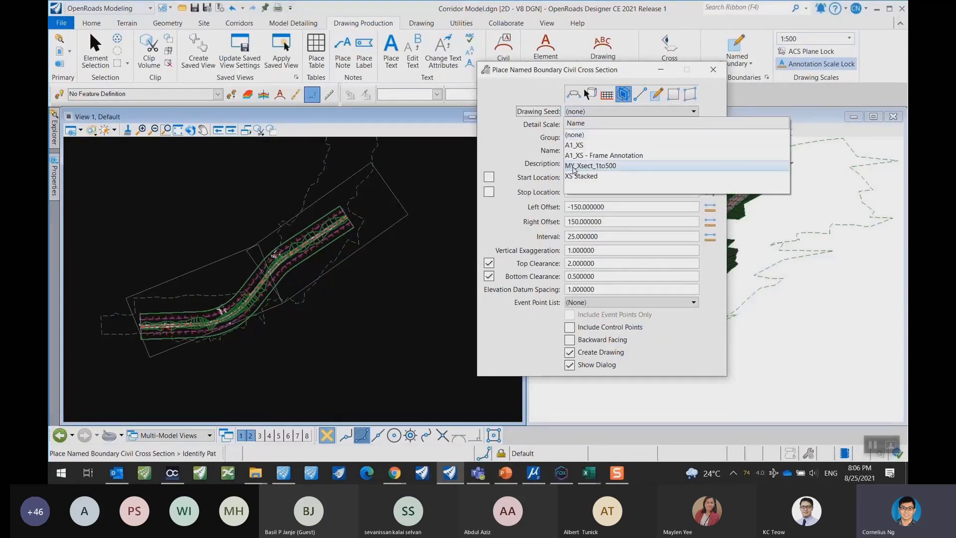
{"action": "left_click", "coordinate": [590, 166]}
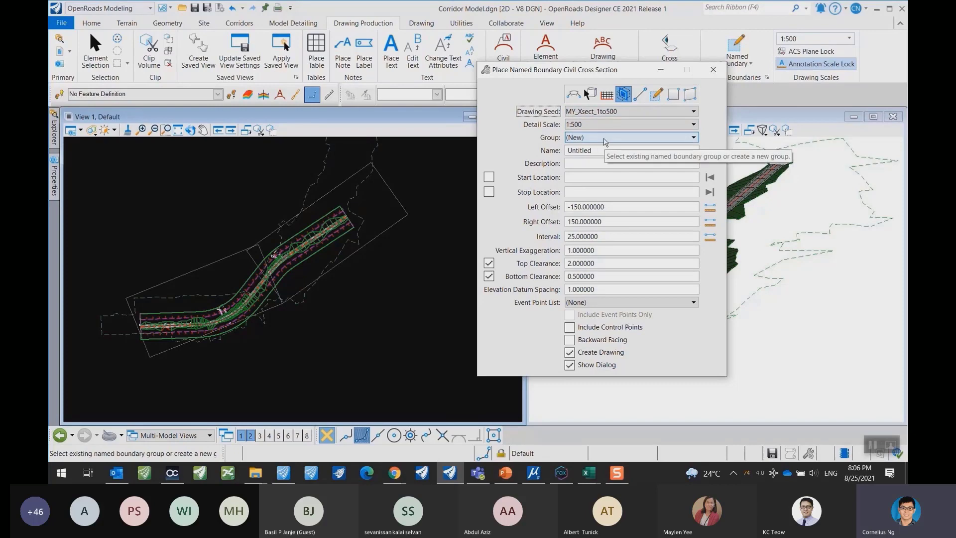
Use the GC20 alignment as the boundary path and lock the start and stop locations to its two ends.
{"action": "scroll", "coordinate": [158, 332], "scroll_direction": "up", "scroll_amount": 3}
{"action": "scroll", "coordinate": [159, 332], "scroll_direction": "up", "scroll_amount": 3}
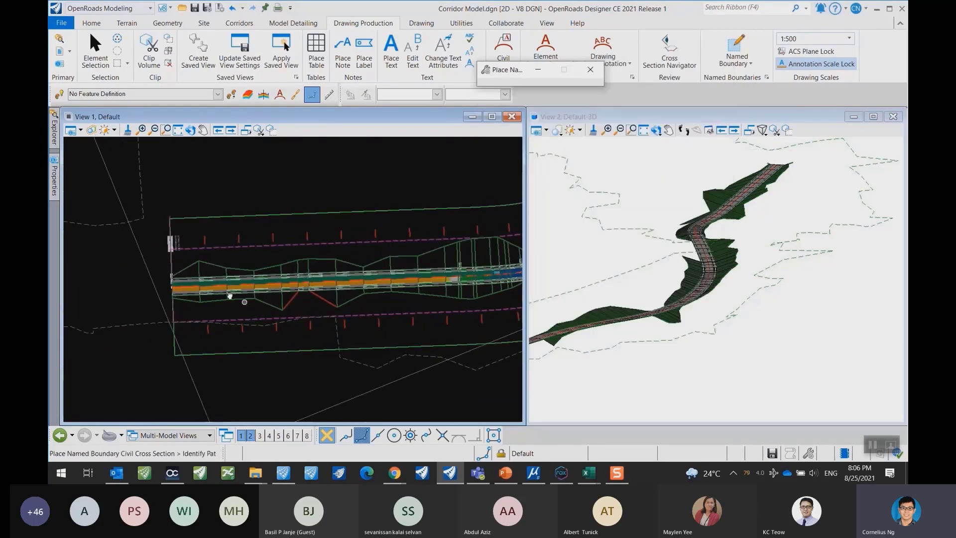
{"action": "left_click", "coordinate": [202, 279]}
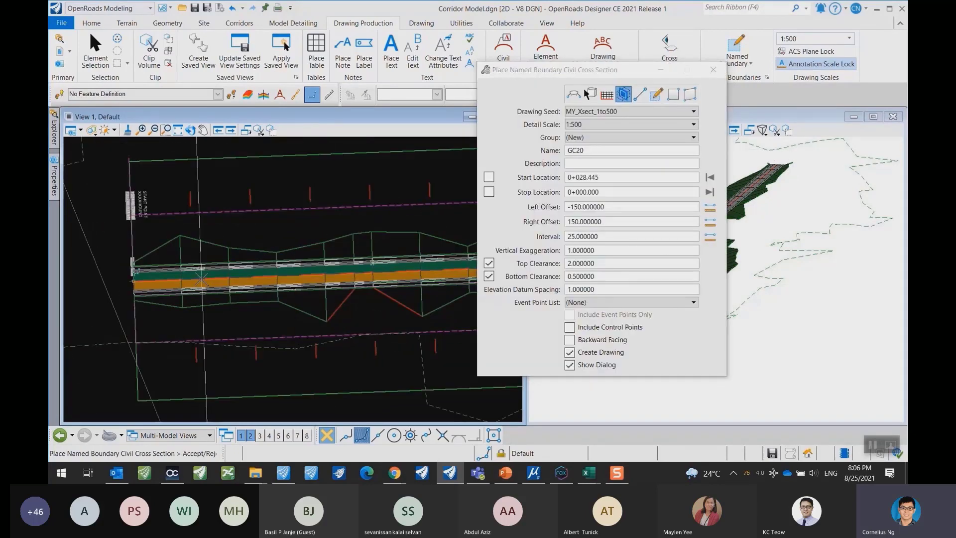
{"action": "scroll", "coordinate": [209, 279], "scroll_direction": "down", "scroll_amount": 5}
{"action": "left_click", "coordinate": [710, 178]}
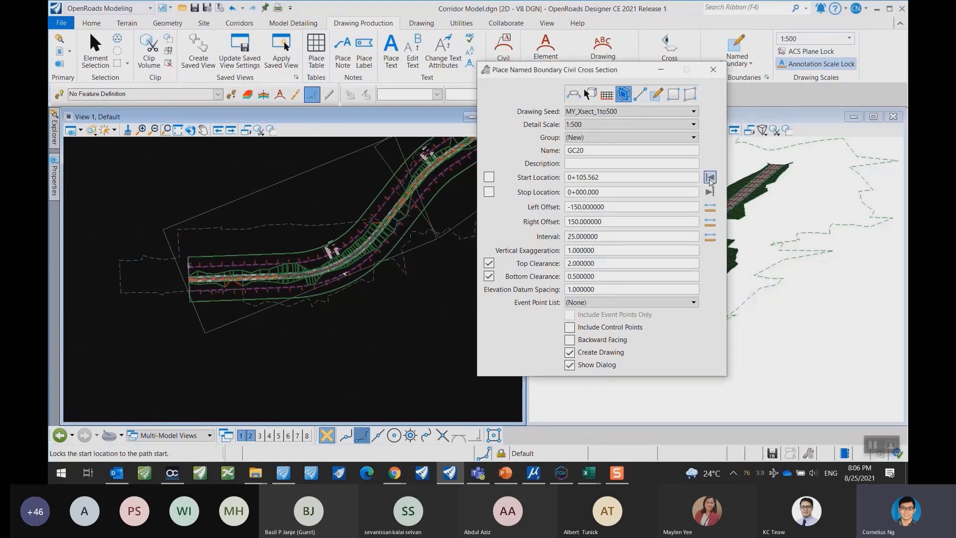
{"action": "left_click", "coordinate": [710, 192]}
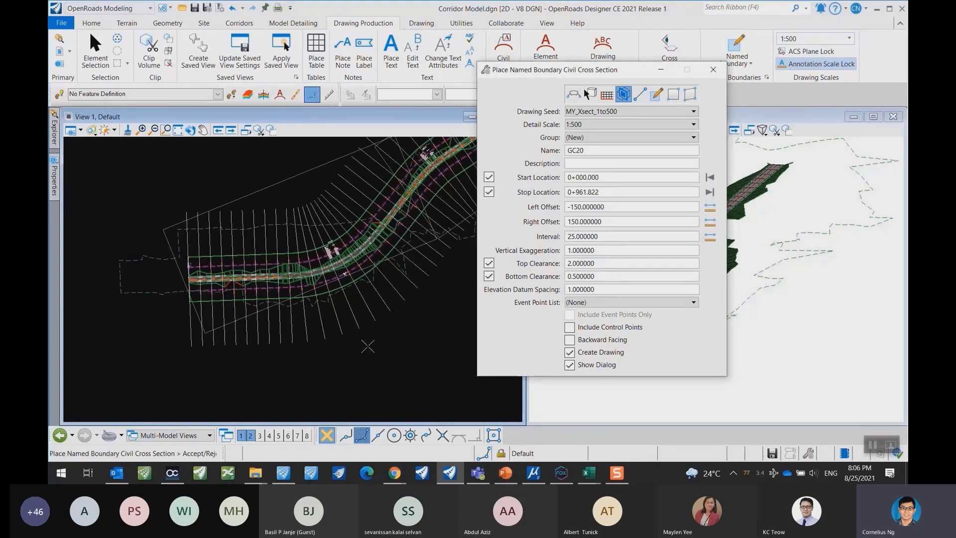
{"action": "scroll", "coordinate": [256, 333], "scroll_direction": "down", "scroll_amount": 1}
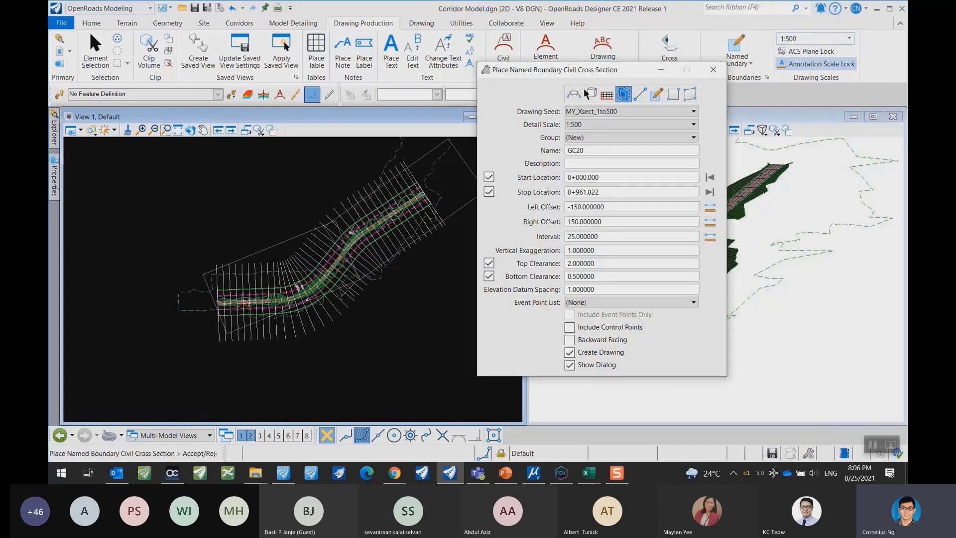
Try a cross section interval of 100 for the named boundaries.
{"action": "left_click_drag", "start_coordinate": [607, 239], "coordinate": [566, 238]}
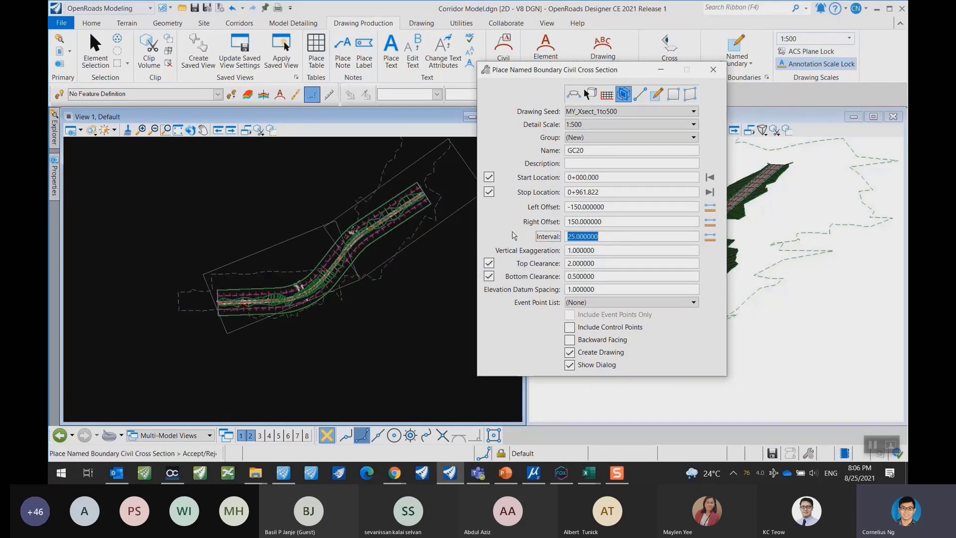
{"action": "type", "text": "100"}
{"action": "key", "text": "Tab"}
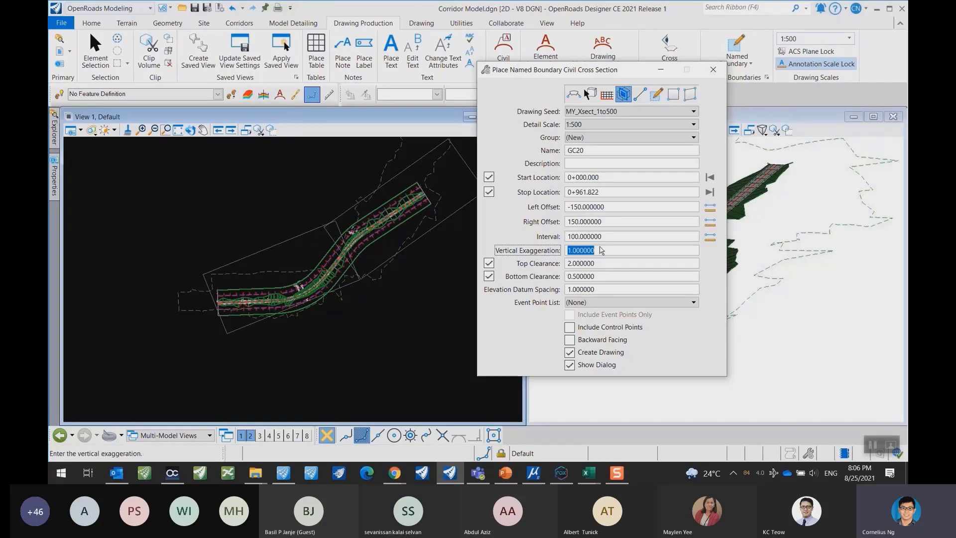
Set the cross section interval to 50 for the named boundaries.
{"action": "left_click", "coordinate": [578, 236]}
{"action": "double_click", "coordinate": [611, 237]}
{"action": "type", "text": "50"}
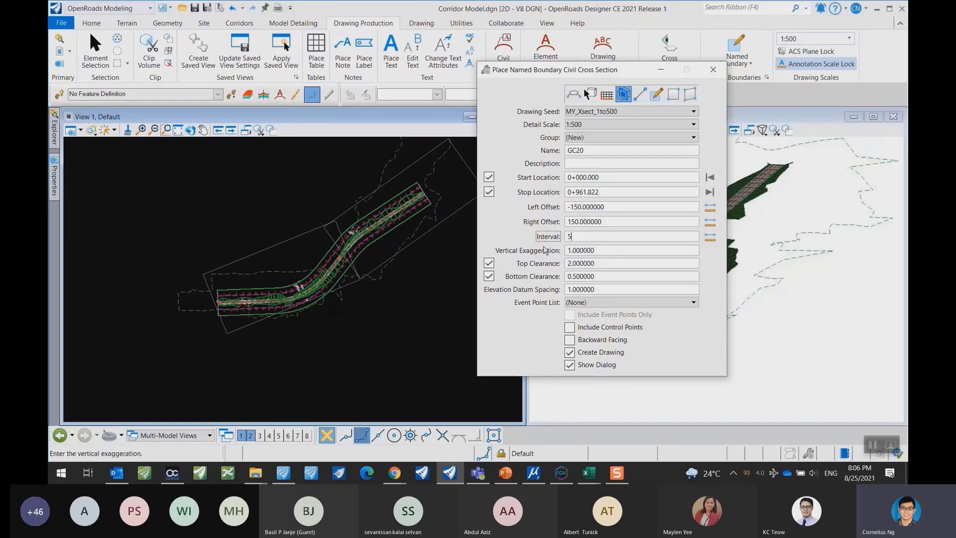
{"action": "key", "text": "Tab"}
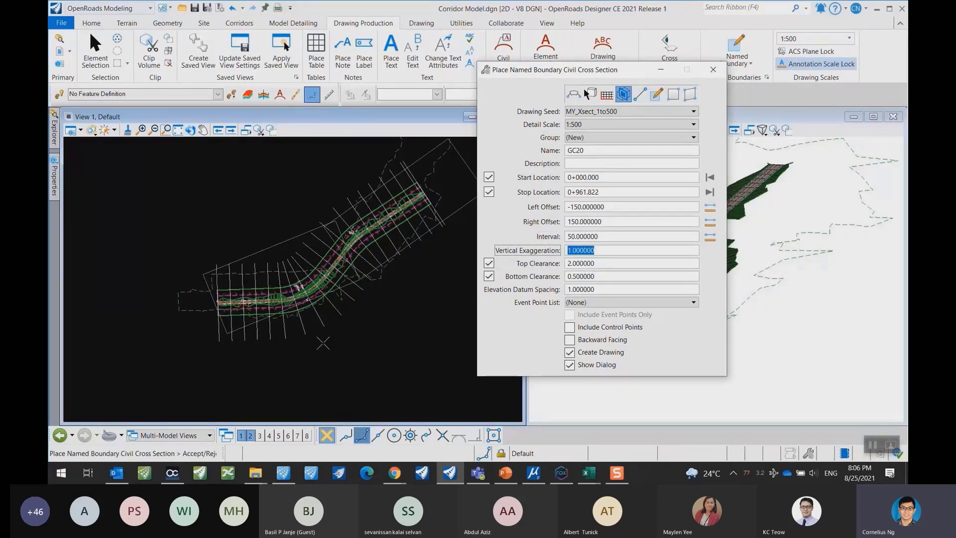
Accept the cross section named boundaries along GC20 and create their drawing and sheet models.
{"action": "middle_click_drag", "start_coordinate": [357, 338], "coordinate": [331, 337]}
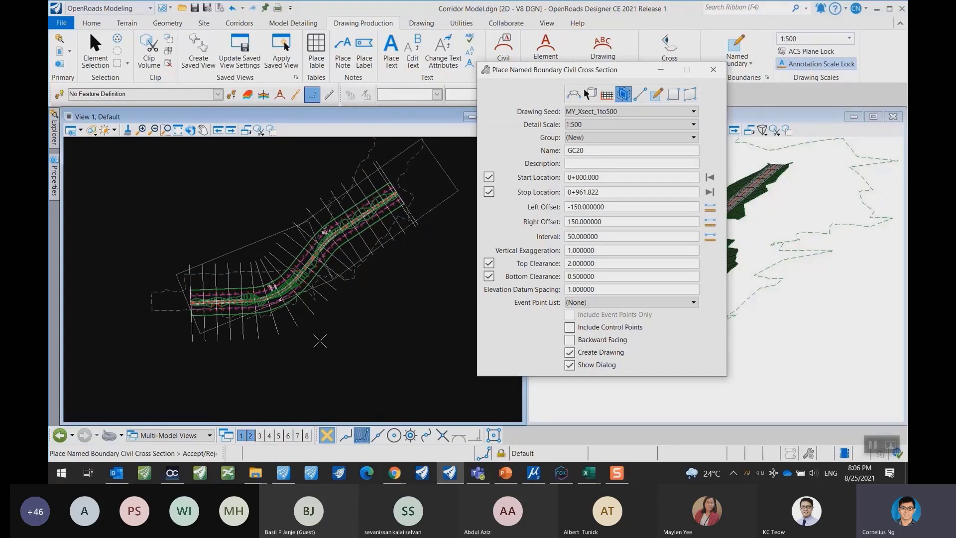
{"action": "left_click", "coordinate": [320, 341]}
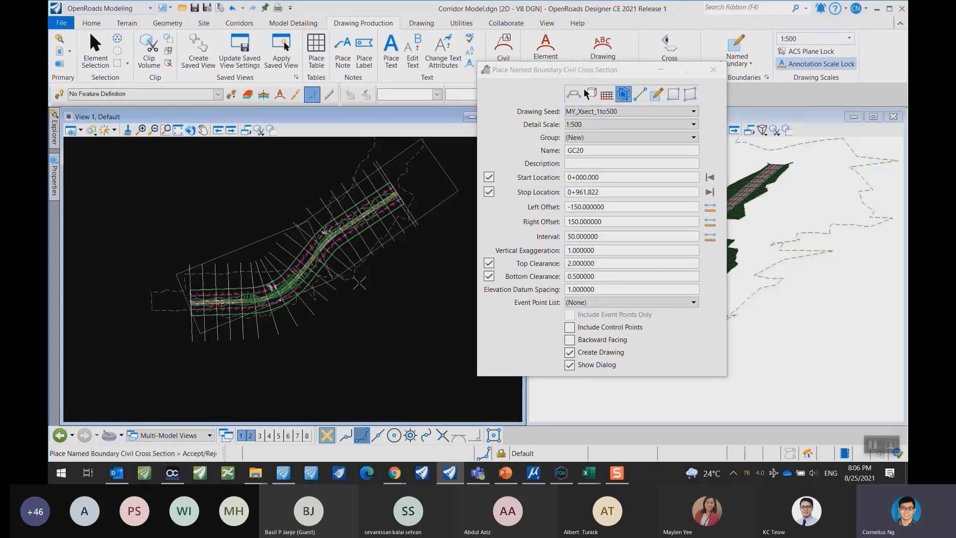
{"action": "left_click_drag", "start_coordinate": [607, 70], "coordinate": [426, 338]}
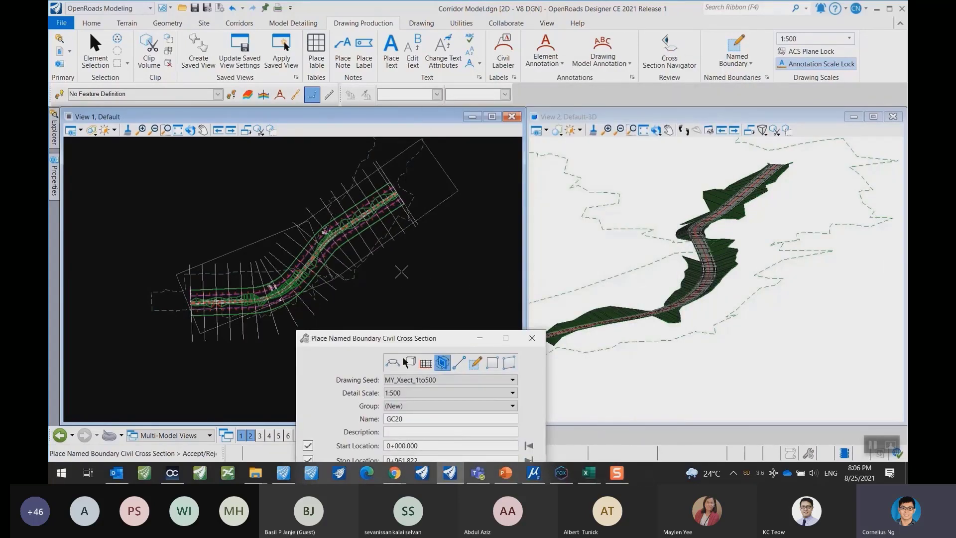
{"action": "left_click", "coordinate": [401, 271]}
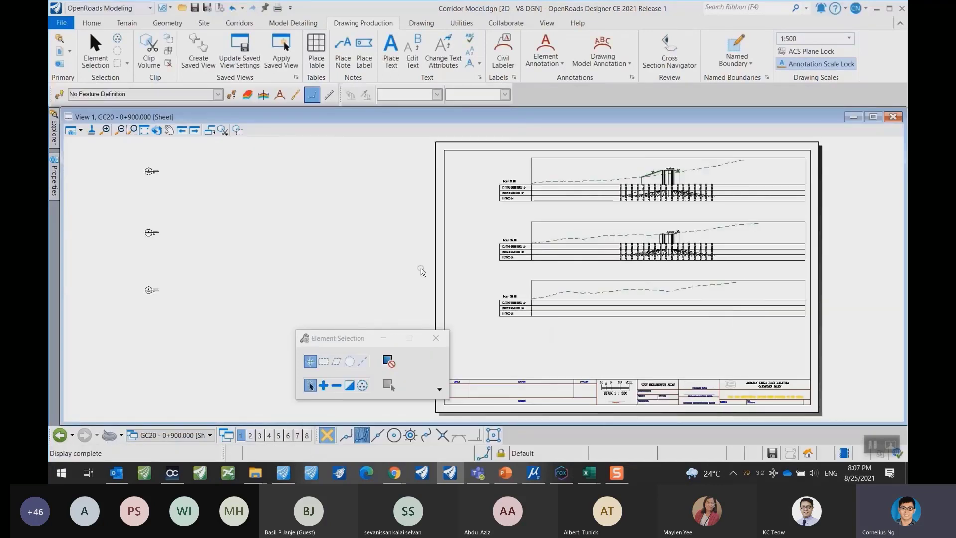
Open the GC20 - 0+000.000 [Sheet] views and keep the selection settings window clear of the sections.
{"action": "left_click_drag", "start_coordinate": [343, 342], "coordinate": [261, 272]}
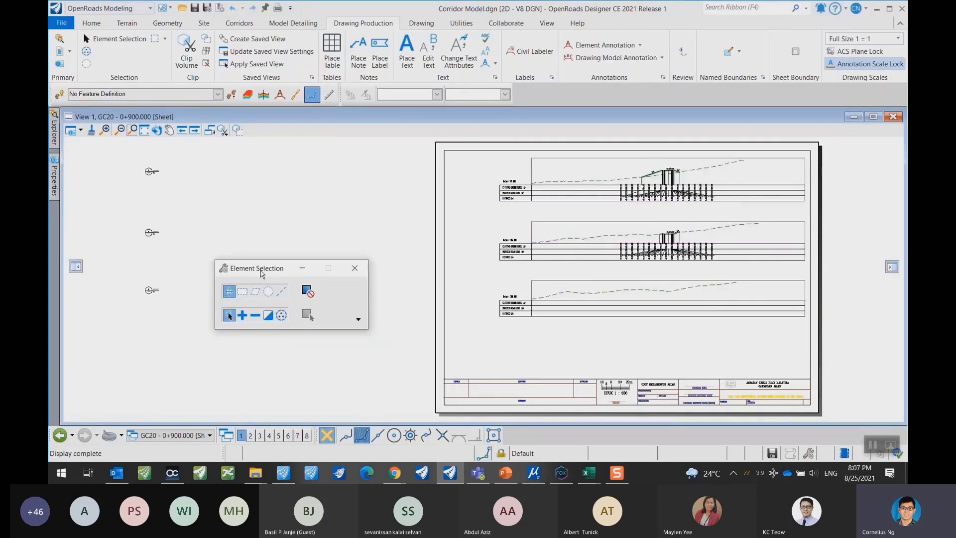
{"action": "left_click", "coordinate": [209, 435]}
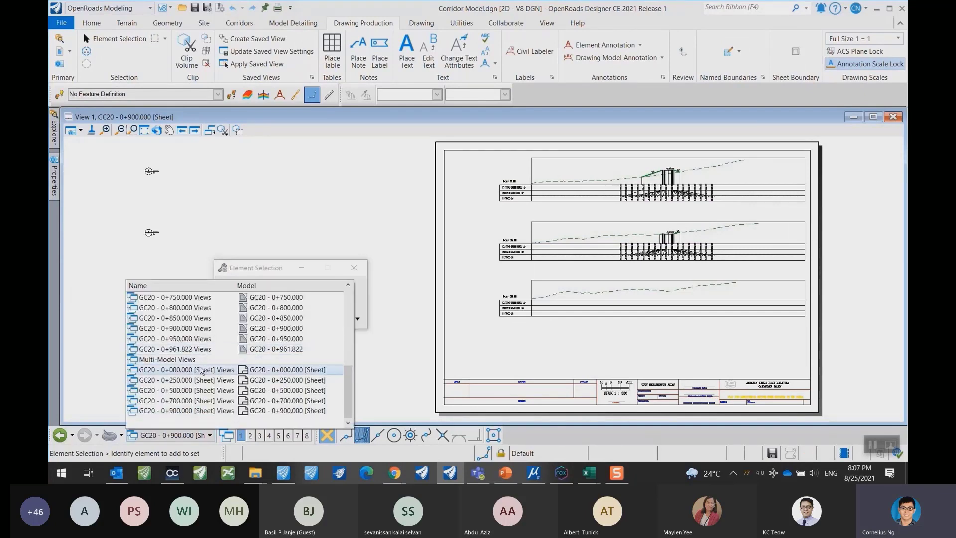
{"action": "left_click", "coordinate": [200, 370]}
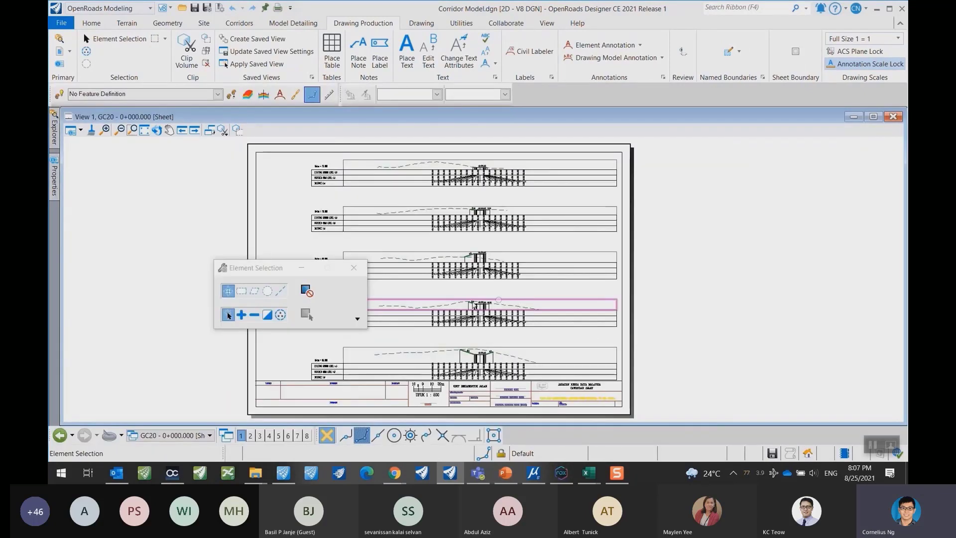
{"action": "left_click_drag", "start_coordinate": [248, 272], "coordinate": [794, 262]}
Examine the first two cross sections on the sheet, including their ground lines, datum labels, level rows and distance annotations.
{"action": "scroll", "coordinate": [429, 177], "scroll_direction": "up", "scroll_amount": 5}
{"action": "middle_click_drag", "start_coordinate": [430, 177], "coordinate": [446, 238]}
{"action": "middle_click_drag", "start_coordinate": [177, 275], "coordinate": [217, 247]}
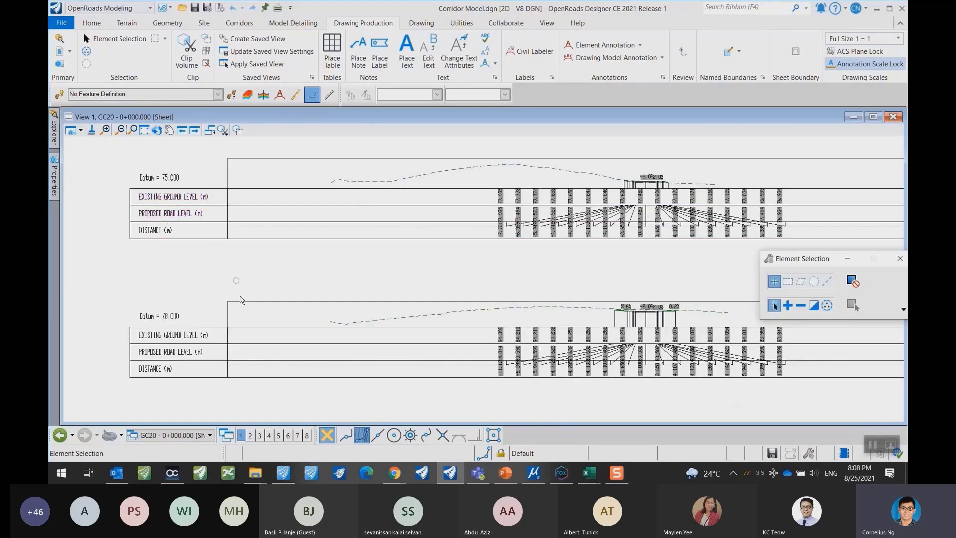
{"action": "middle_click_drag", "start_coordinate": [242, 312], "coordinate": [235, 295]}
{"action": "middle_click_drag", "start_coordinate": [553, 247], "coordinate": [297, 251]}
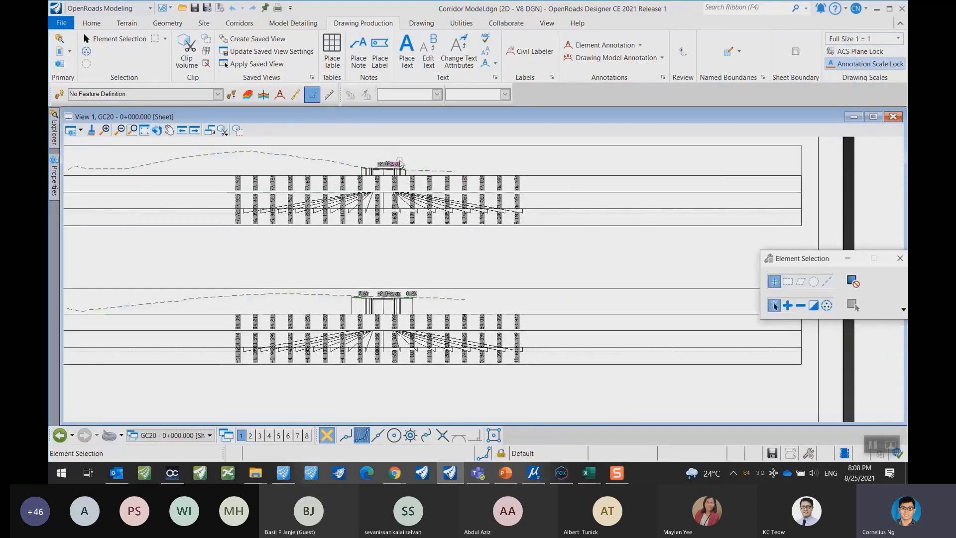
{"action": "scroll", "coordinate": [400, 161], "scroll_direction": "up", "scroll_amount": 1}
{"action": "middle_click_drag", "start_coordinate": [400, 160], "coordinate": [413, 197]}
{"action": "scroll", "coordinate": [440, 234], "scroll_direction": "down", "scroll_amount": 2}
{"action": "middle_click_drag", "start_coordinate": [441, 282], "coordinate": [527, 253]}
{"action": "scroll", "coordinate": [431, 250], "scroll_direction": "up", "scroll_amount": 2}
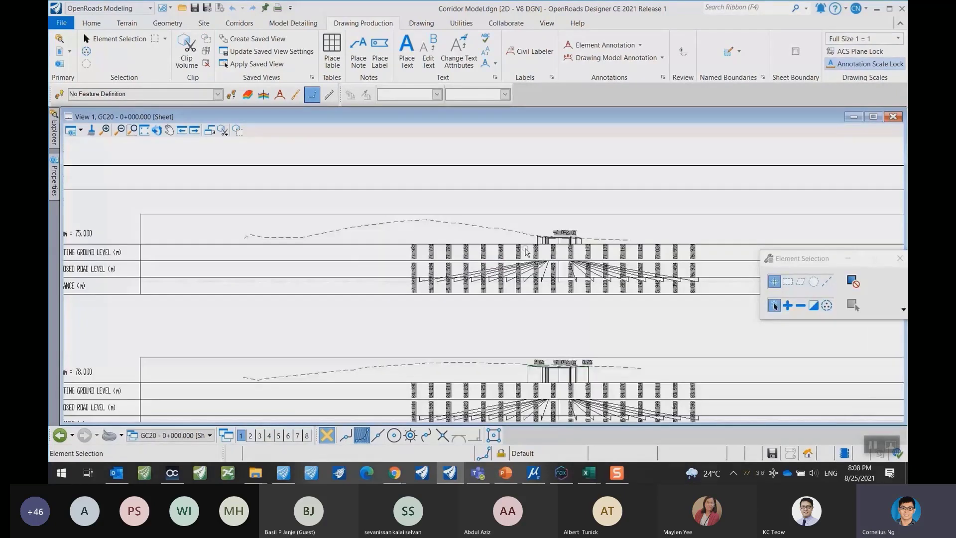
Examine all the cross sections on the 0+000.000 sheet, including their row headings and the layout above the title block.
{"action": "scroll", "coordinate": [499, 251], "scroll_direction": "down", "scroll_amount": 3}
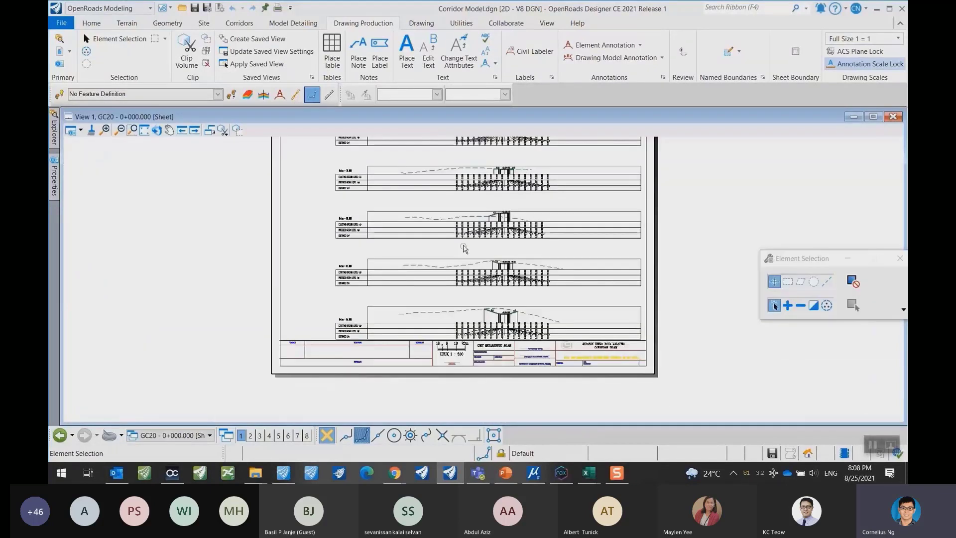
{"action": "middle_click_drag", "start_coordinate": [465, 249], "coordinate": [485, 338]}
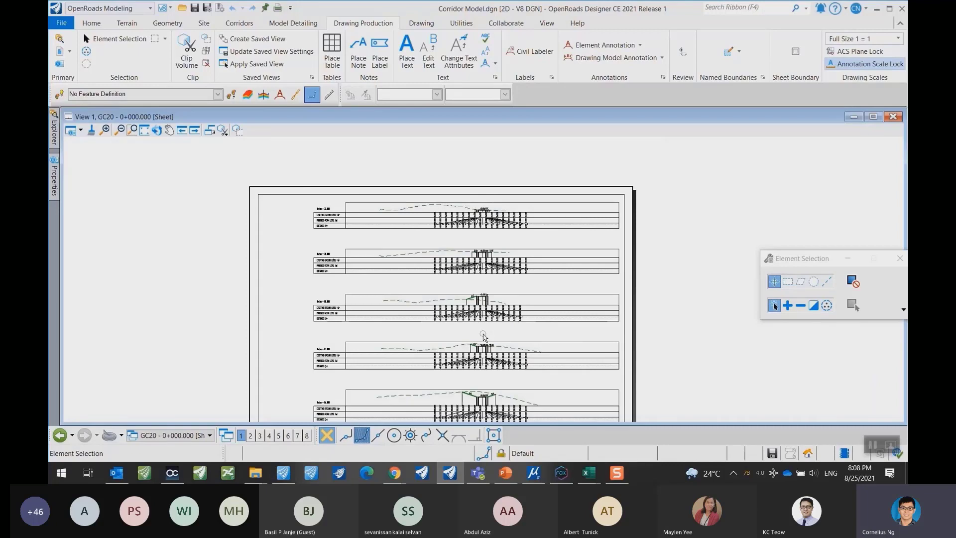
{"action": "scroll", "coordinate": [499, 279], "scroll_direction": "up", "scroll_amount": 5}
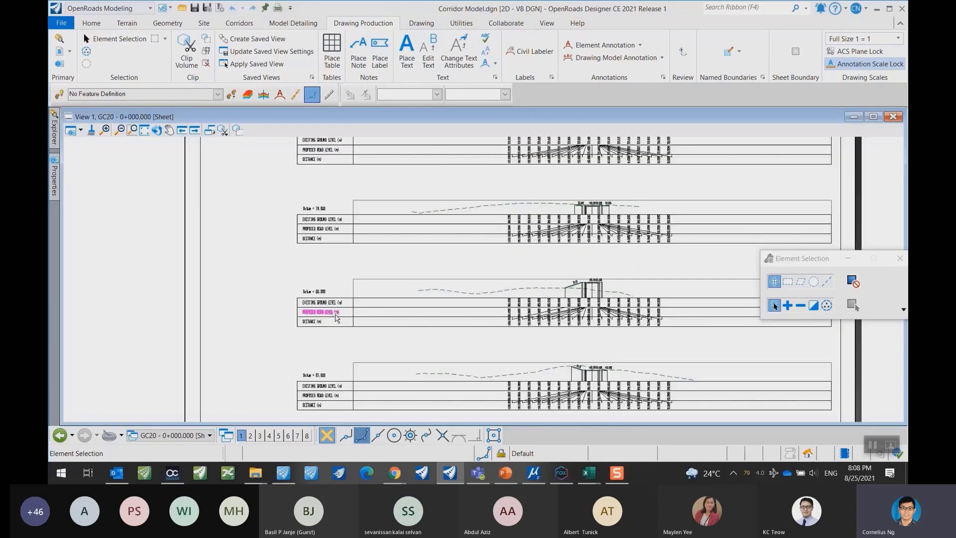
{"action": "scroll", "coordinate": [501, 279], "scroll_direction": "down", "scroll_amount": 5}
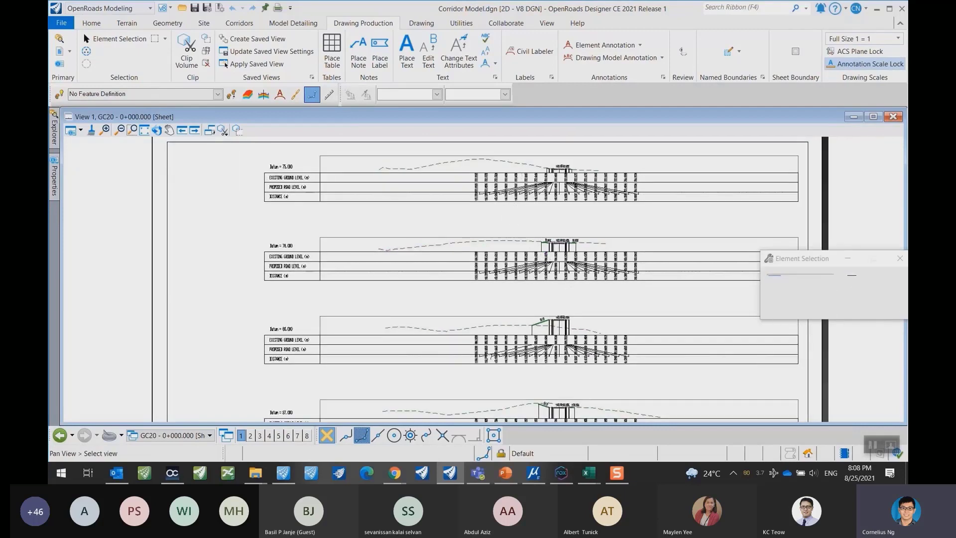
{"action": "scroll", "coordinate": [514, 226], "scroll_direction": "down", "scroll_amount": 3}
Open the GC20 - 0+250.000 [Sheet] views and inspect the sections down to the title block.
{"action": "left_click", "coordinate": [199, 437]}
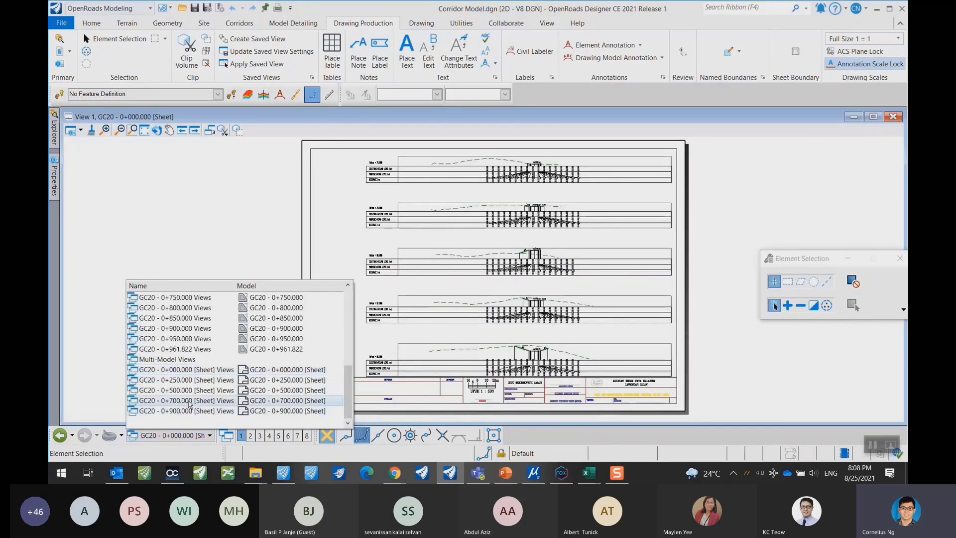
{"action": "left_click", "coordinate": [182, 386]}
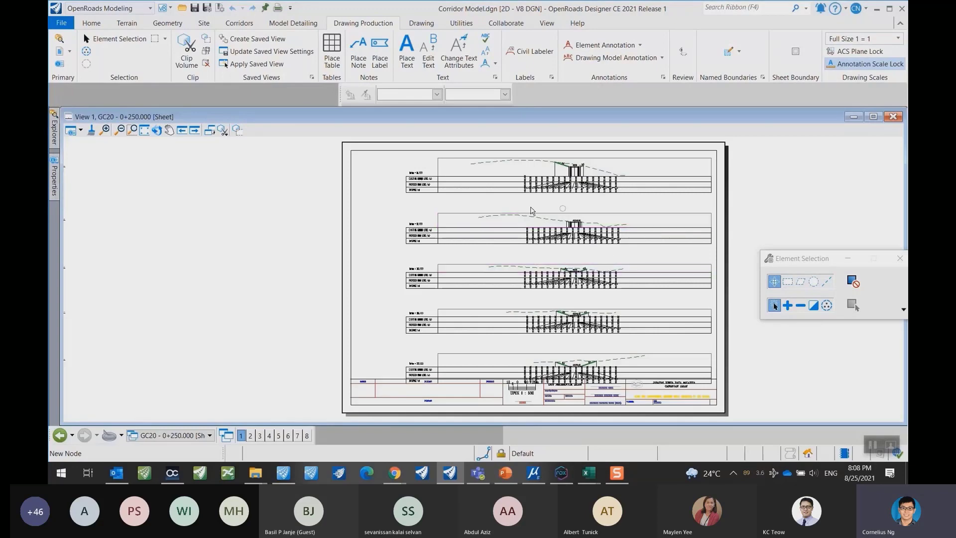
{"action": "scroll", "coordinate": [455, 235], "scroll_direction": "up", "scroll_amount": 5}
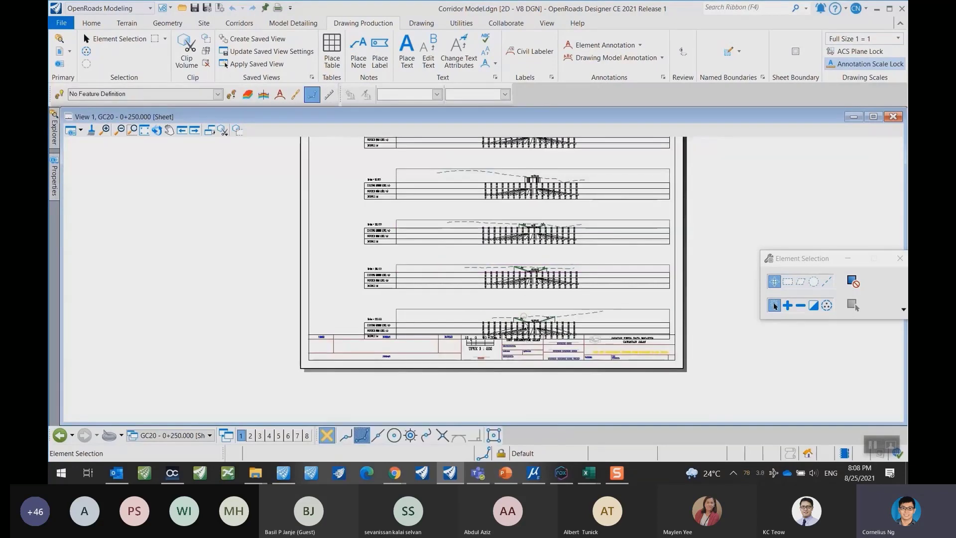
{"action": "scroll", "coordinate": [482, 327], "scroll_direction": "down", "scroll_amount": 3}
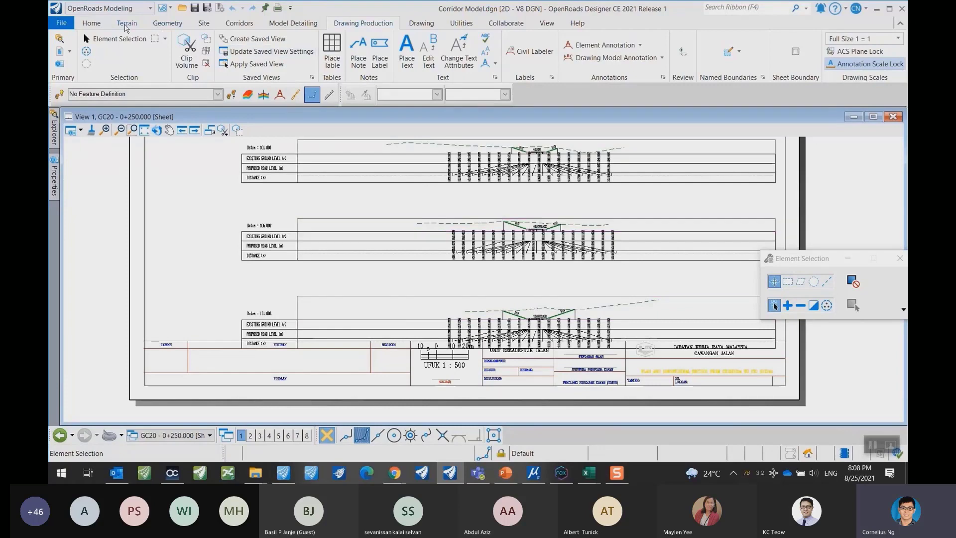
Open the sheet's references list, keep it clear of the sections, and bring the whole sheet into view.
{"action": "left_click", "coordinate": [99, 27]}
{"action": "left_click", "coordinate": [292, 45]}
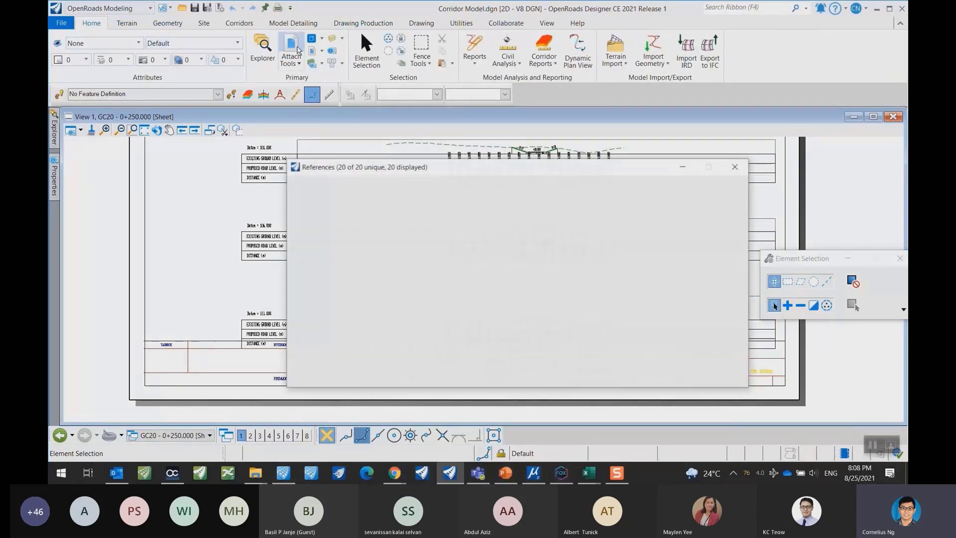
{"action": "left_click_drag", "start_coordinate": [414, 166], "coordinate": [726, 123]}
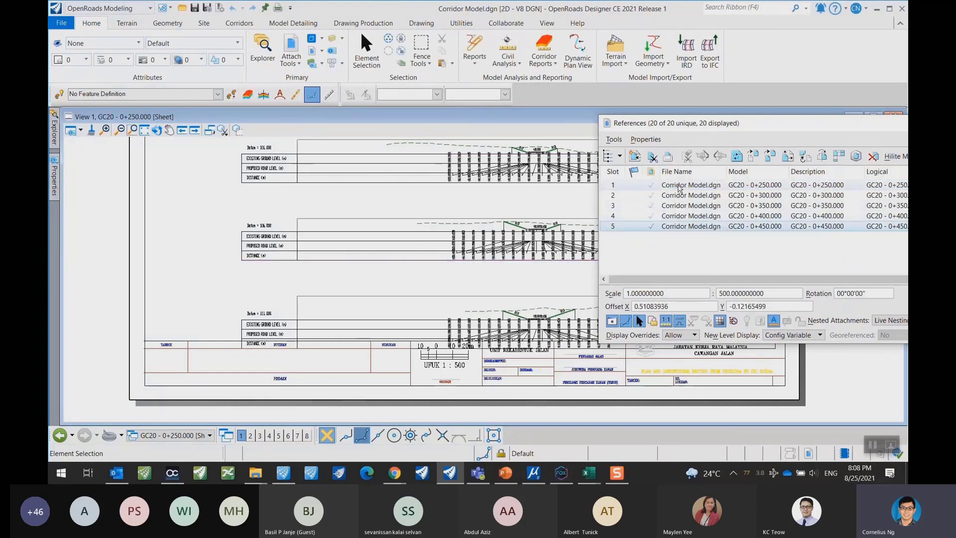
{"action": "left_click", "coordinate": [679, 187]}
{"action": "scroll", "coordinate": [249, 289], "scroll_direction": "down", "scroll_amount": 5}
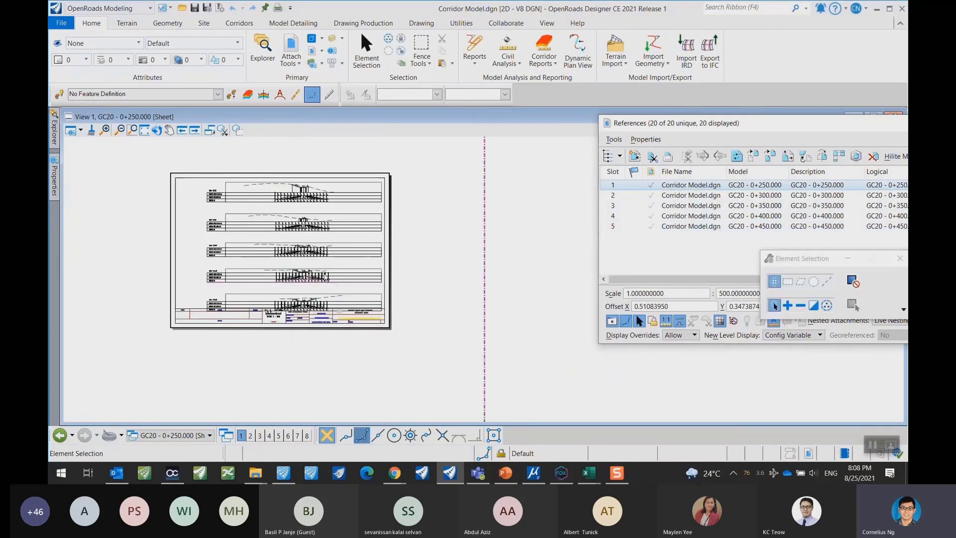
{"action": "middle_click_drag", "start_coordinate": [249, 289], "coordinate": [307, 302]}
Move the GC20 - 0+450.000 reference slightly upward together with its boundary so the lowest section clears the title block.
{"action": "left_click", "coordinate": [703, 227]}
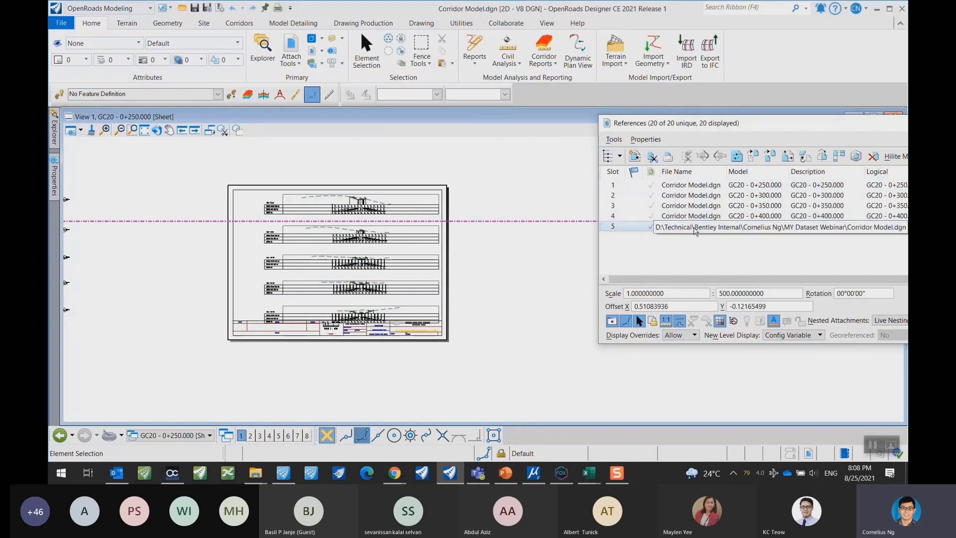
{"action": "right_click", "coordinate": [703, 229]}
{"action": "left_click", "coordinate": [720, 271]}
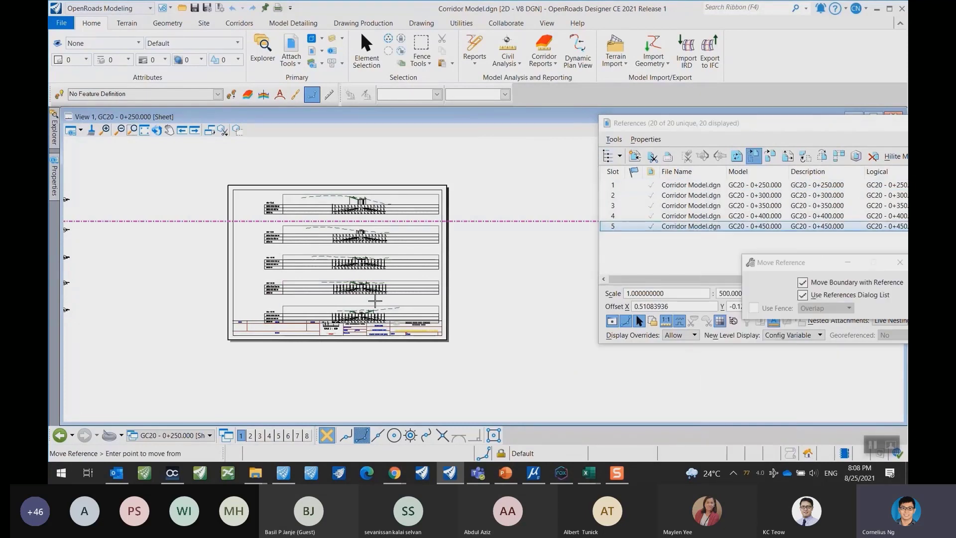
{"action": "scroll", "coordinate": [315, 313], "scroll_direction": "up", "scroll_amount": 6}
{"action": "left_click", "coordinate": [315, 313]}
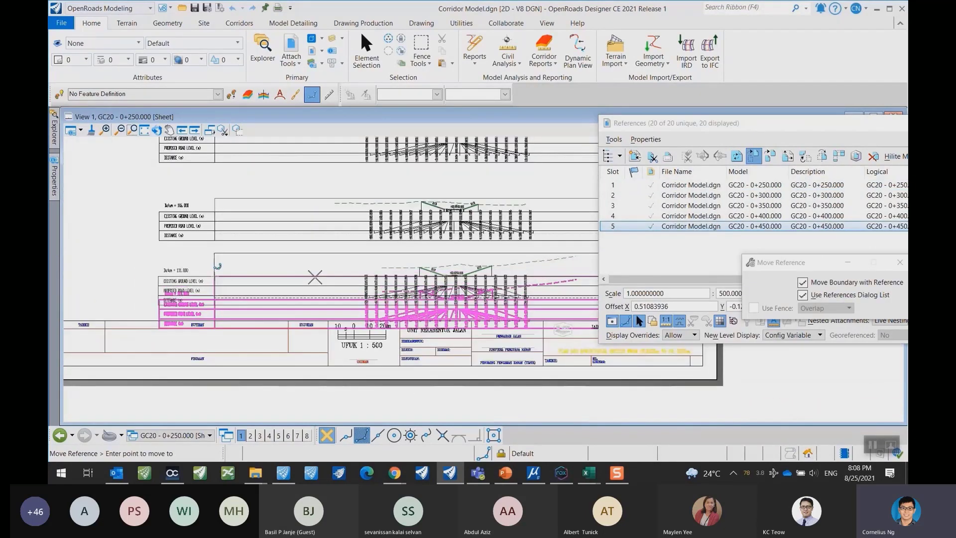
{"action": "scroll", "coordinate": [319, 280], "scroll_direction": "down", "scroll_amount": 3}
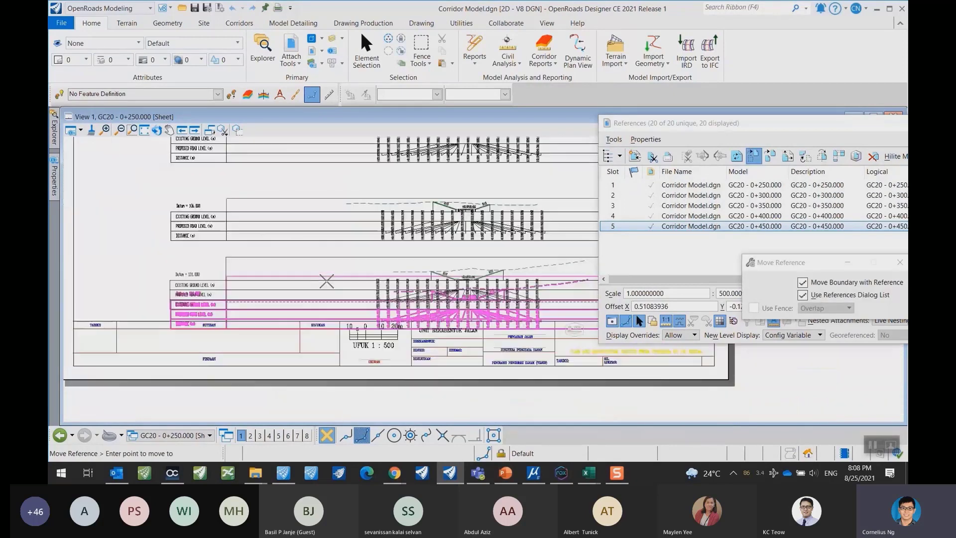
{"action": "left_click", "coordinate": [245, 265]}
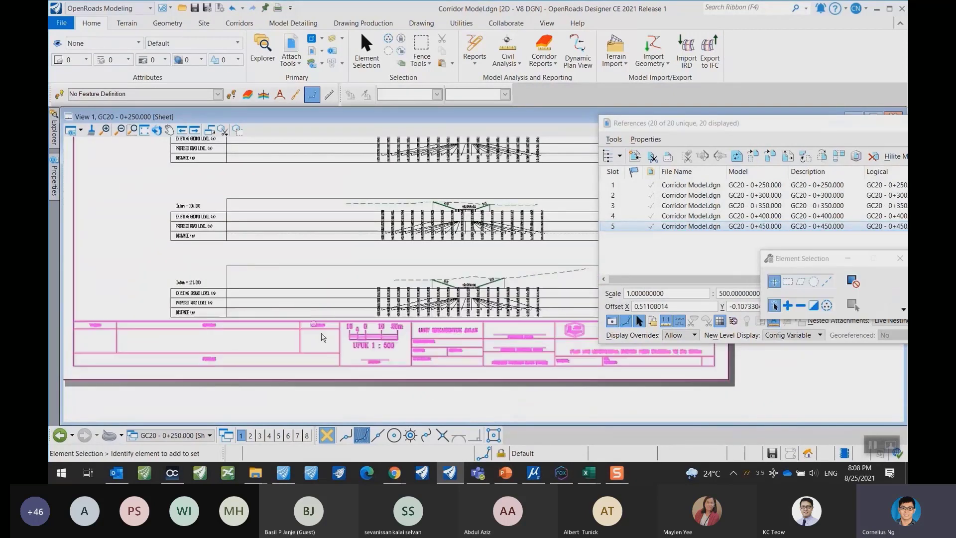
{"action": "middle_click_drag", "start_coordinate": [402, 380], "coordinate": [338, 356]}
{"action": "key", "text": "Escape"}
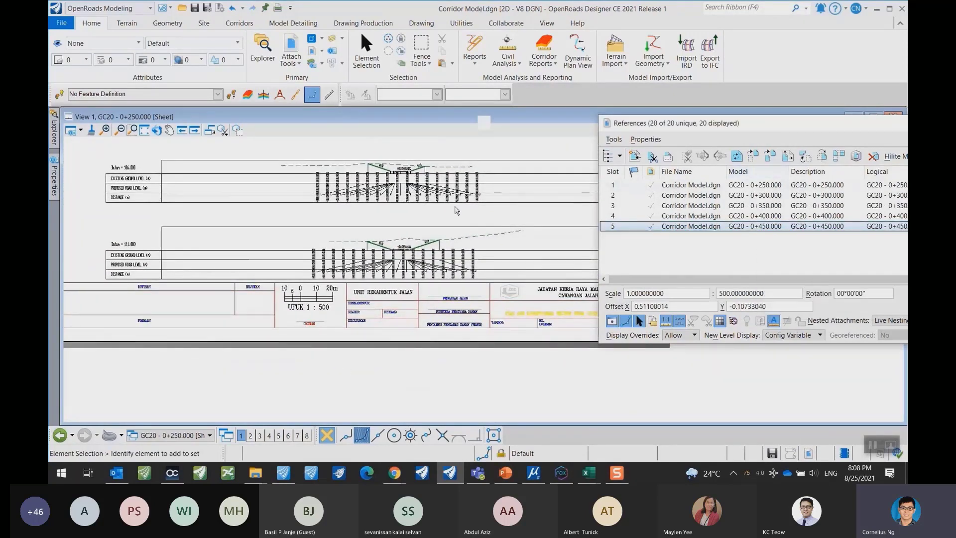
Examine the 0+400.000 cross section up close, including its side slopes, crossfall labels, levels and distances.
{"action": "left_click", "coordinate": [677, 212]}
{"action": "scroll", "coordinate": [402, 221], "scroll_direction": "up", "scroll_amount": 5}
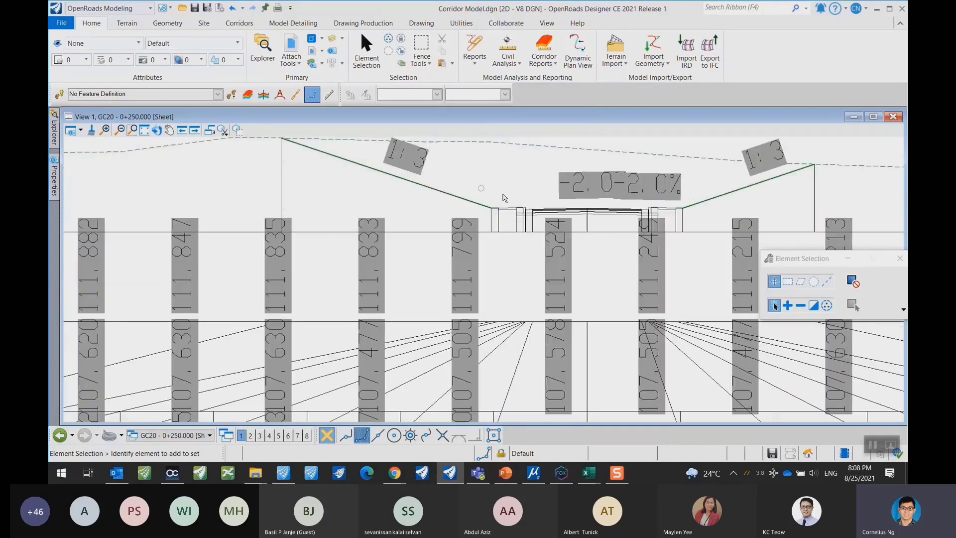
{"action": "middle_click_drag", "start_coordinate": [402, 222], "coordinate": [393, 227]}
{"action": "key", "text": "Escape"}
{"action": "scroll", "coordinate": [524, 241], "scroll_direction": "up", "scroll_amount": 3}
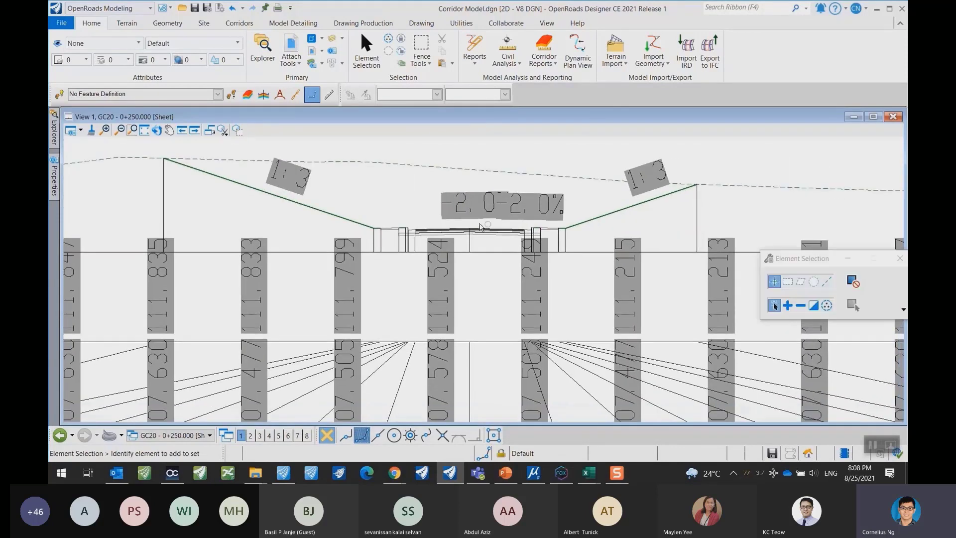
{"action": "scroll", "coordinate": [524, 241], "scroll_direction": "down", "scroll_amount": 8}
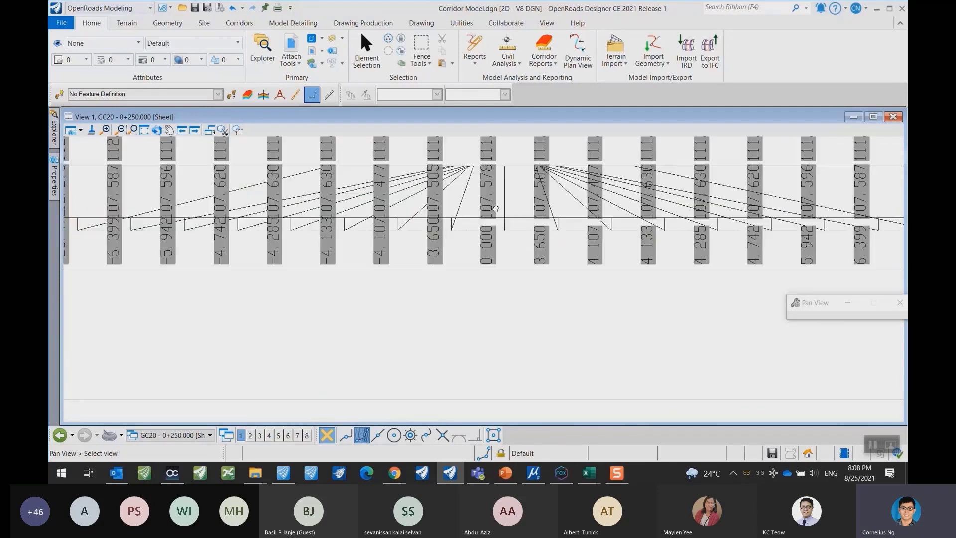
{"action": "mouse_move", "coordinate": [498, 239]}
{"action": "middle_mouse_down"}
{"action": "mouse_move", "coordinate": [493, 298]}
{"action": "mouse_move", "coordinate": [493, 230]}
{"action": "middle_mouse_up"}
{"action": "key", "text": "Escape"}
{"action": "scroll", "coordinate": [367, 354], "scroll_direction": "up", "scroll_amount": 3}
{"action": "scroll", "coordinate": [367, 353], "scroll_direction": "down", "scroll_amount": 3}
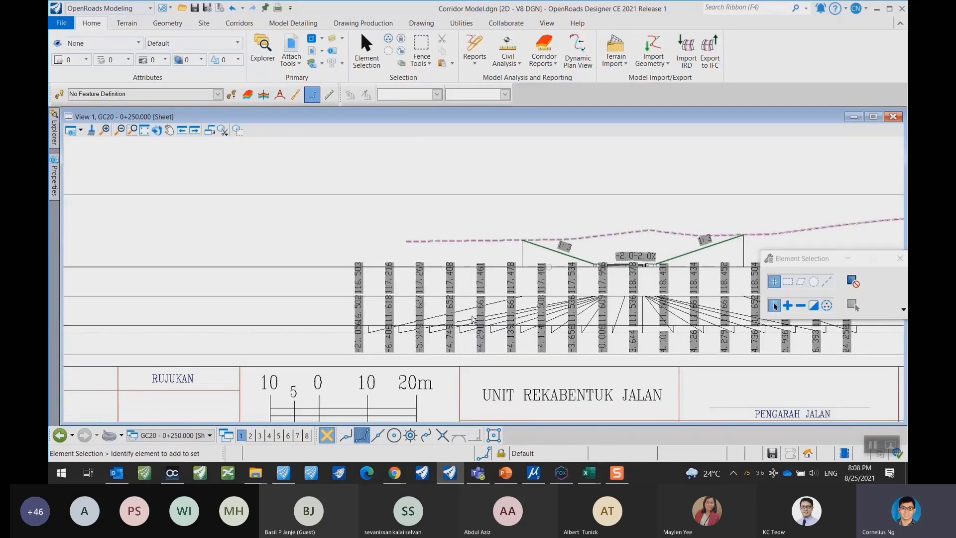
Examine the lowest section's distance labels, datum label and row headings.
{"action": "scroll", "coordinate": [367, 353], "scroll_direction": "up", "scroll_amount": 5}
{"action": "middle_click_drag", "start_coordinate": [425, 332], "coordinate": [397, 303]}
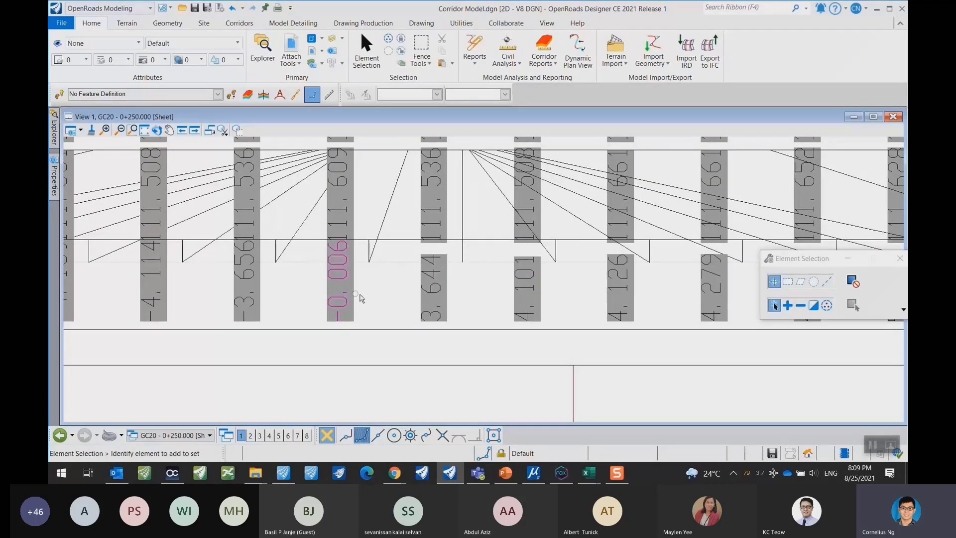
{"action": "scroll", "coordinate": [392, 294], "scroll_direction": "down", "scroll_amount": 3}
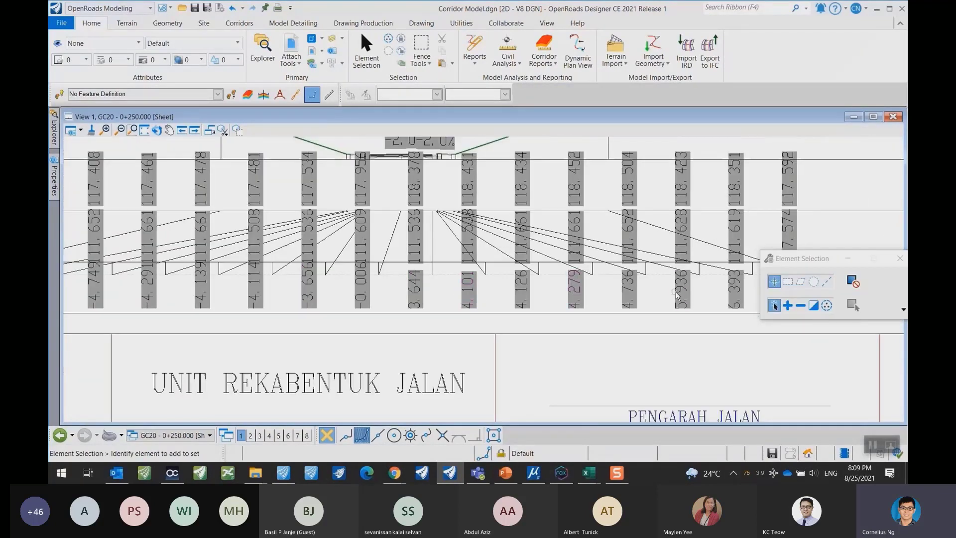
{"action": "scroll", "coordinate": [500, 283], "scroll_direction": "down", "scroll_amount": 2}
{"action": "mouse_move", "coordinate": [582, 242]}
{"action": "middle_mouse_down"}
{"action": "mouse_move", "coordinate": [578, 279]}
{"action": "mouse_move", "coordinate": [296, 294]}
{"action": "middle_mouse_up"}
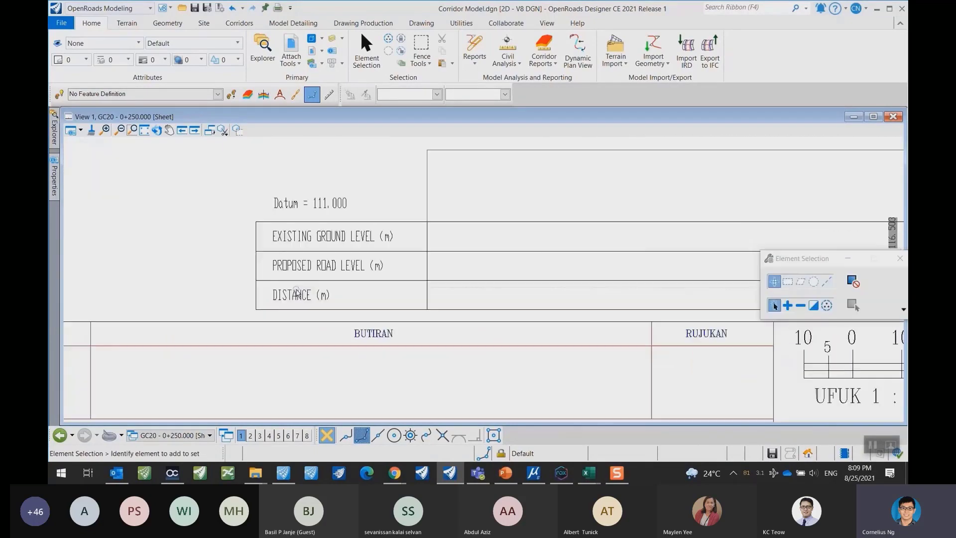
{"action": "scroll", "coordinate": [387, 270], "scroll_direction": "down", "scroll_amount": 4}
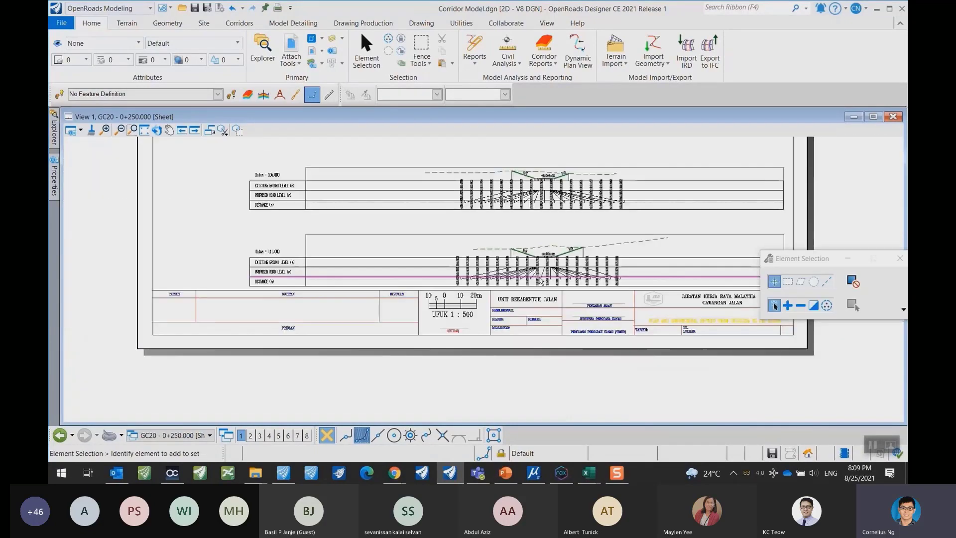
Examine the existing ground and proposed road level values across the lowest section.
{"action": "scroll", "coordinate": [541, 281], "scroll_direction": "up", "scroll_amount": 5}
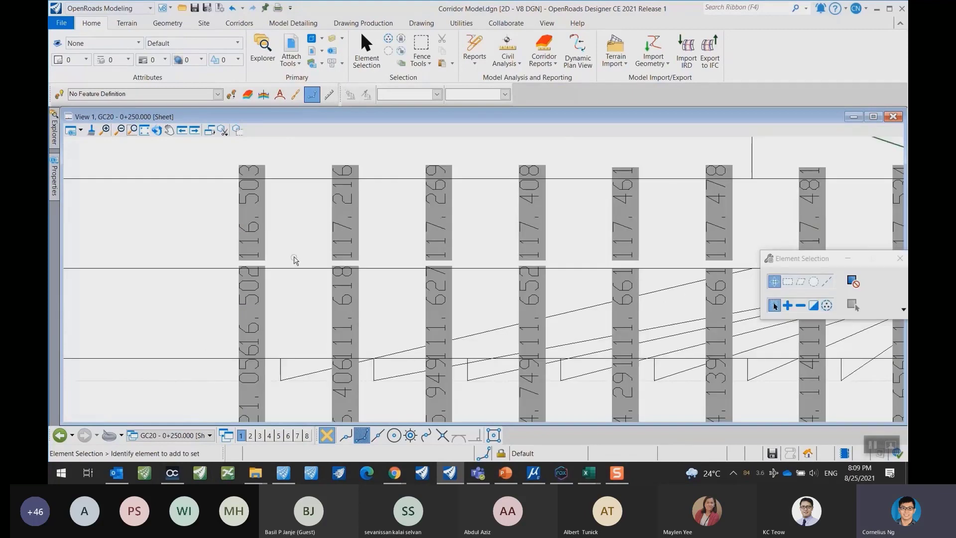
{"action": "middle_click_drag", "start_coordinate": [472, 254], "coordinate": [367, 254]}
{"action": "scroll", "coordinate": [387, 251], "scroll_direction": "down", "scroll_amount": 1}
{"action": "middle_click_drag", "start_coordinate": [538, 235], "coordinate": [510, 240]}
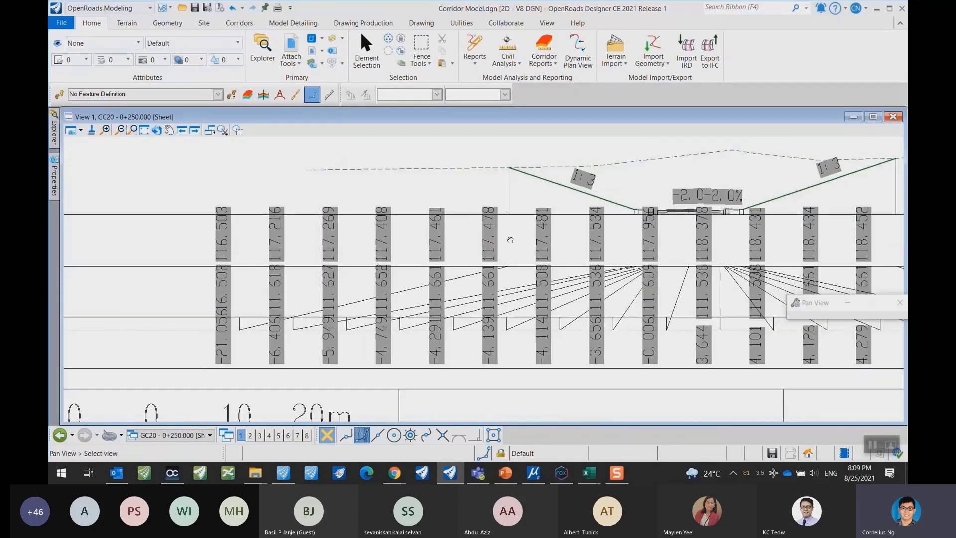
{"action": "key", "text": "Escape"}
{"action": "scroll", "coordinate": [511, 240], "scroll_direction": "up", "scroll_amount": 4}
{"action": "scroll", "coordinate": [538, 289], "scroll_direction": "down", "scroll_amount": 2}
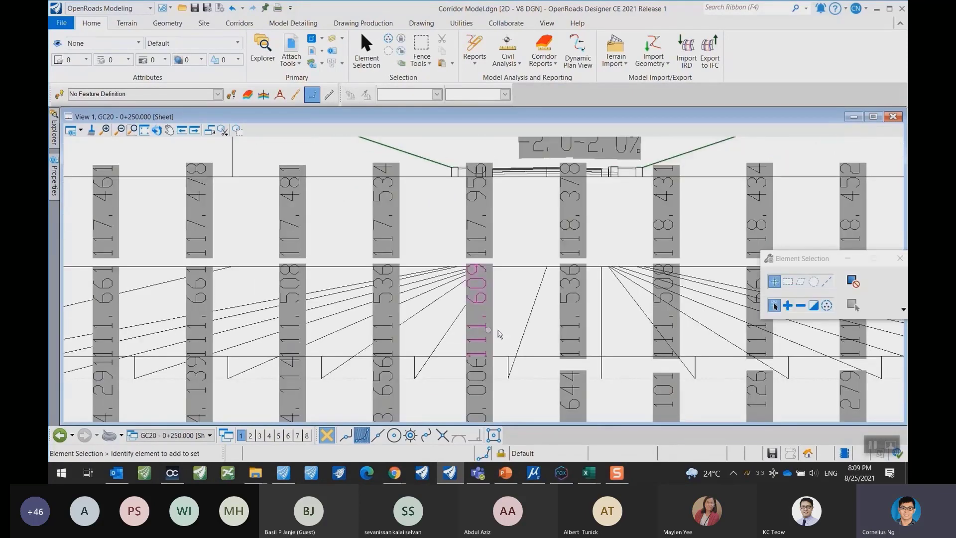
Examine the lowest section's side slope and crossfall labels, and review the layout of the complete 0+250.000 sheet.
{"action": "middle_click_drag", "start_coordinate": [496, 295], "coordinate": [447, 398]}
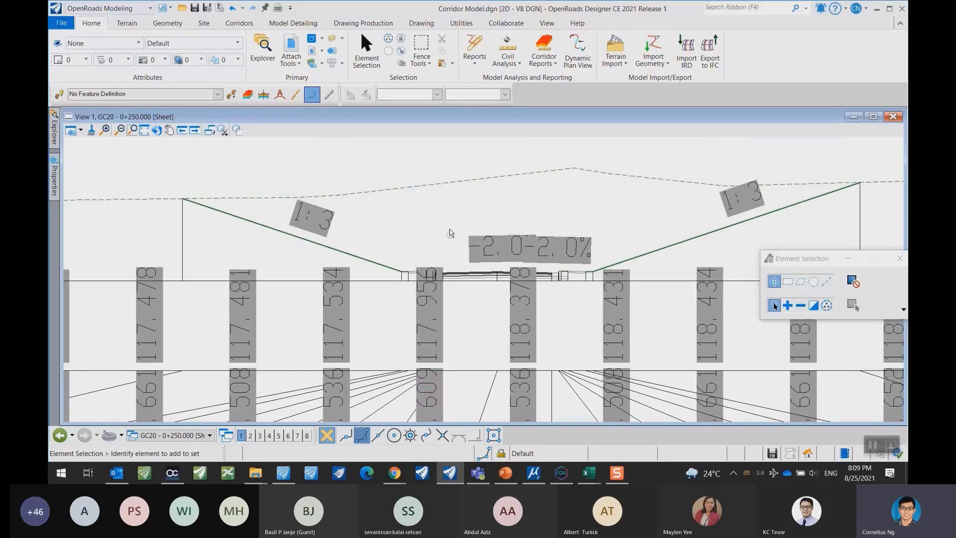
{"action": "scroll", "coordinate": [487, 331], "scroll_direction": "down", "scroll_amount": 2}
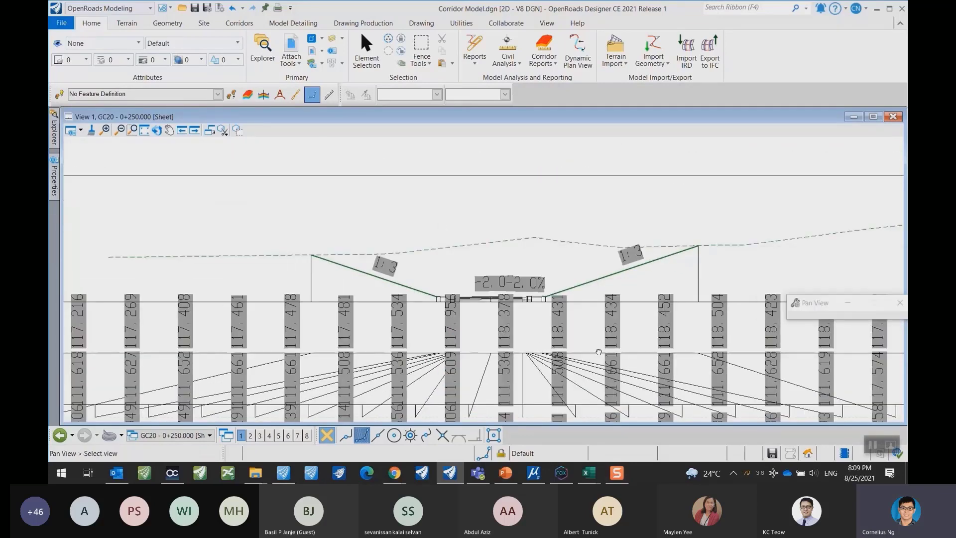
{"action": "scroll", "coordinate": [598, 352], "scroll_direction": "down", "scroll_amount": 2}
{"action": "scroll", "coordinate": [549, 260], "scroll_direction": "down", "scroll_amount": 2}
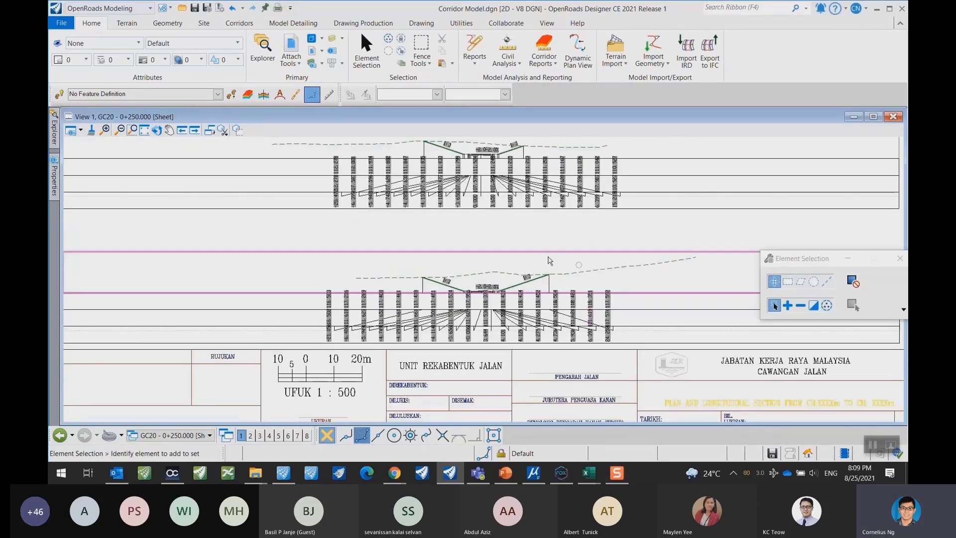
{"action": "scroll", "coordinate": [654, 305], "scroll_direction": "down", "scroll_amount": 2}
{"action": "middle_click_drag", "start_coordinate": [654, 305], "coordinate": [623, 371]}
{"action": "scroll", "coordinate": [623, 360], "scroll_direction": "down", "scroll_amount": 2}
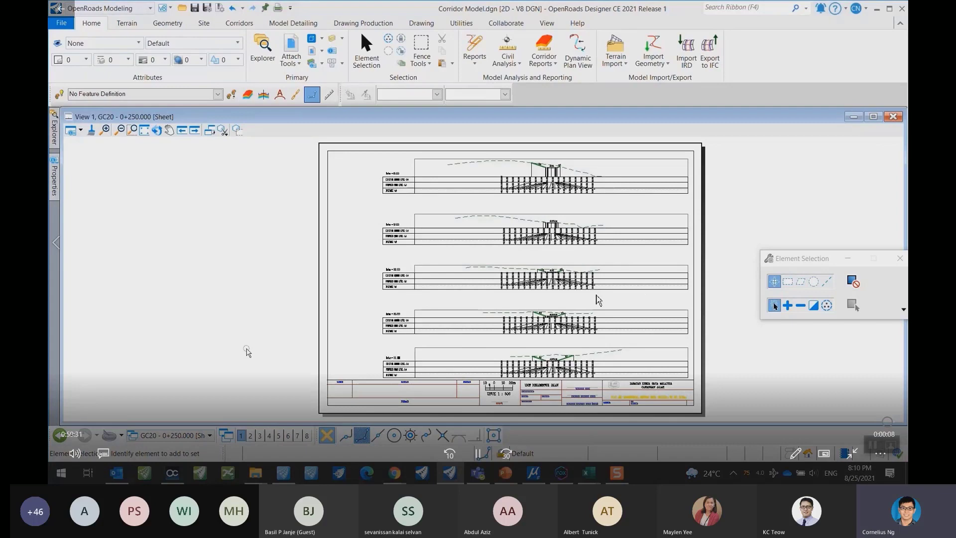
Pause the recorded demonstration and stop sharing the screen in the Teams meeting.
{"action": "left_click", "coordinate": [483, 454]}
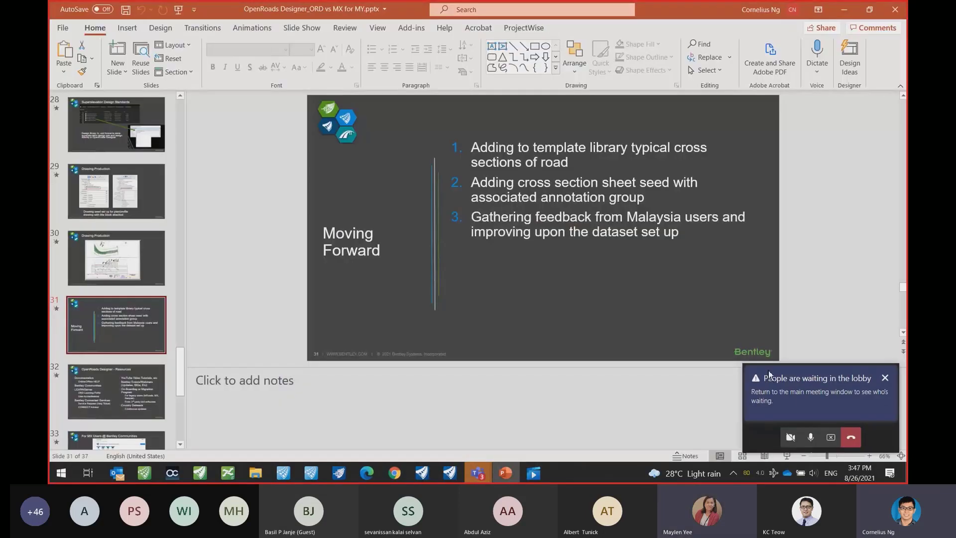
{"action": "left_click", "coordinate": [831, 437]}
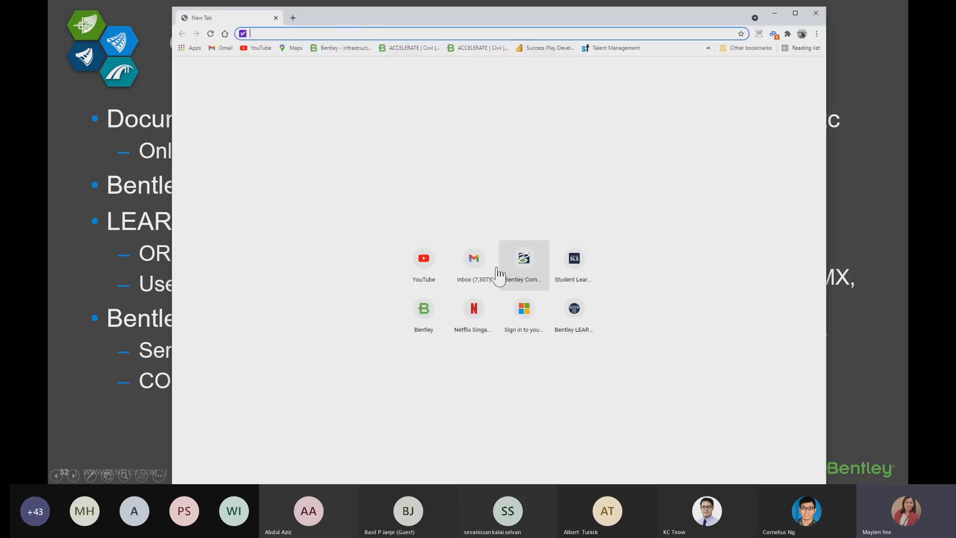
Open communities.bentley.com in the browser and show the signed-in account's profile options.
{"action": "type", "text": "communities.bentley.com"}
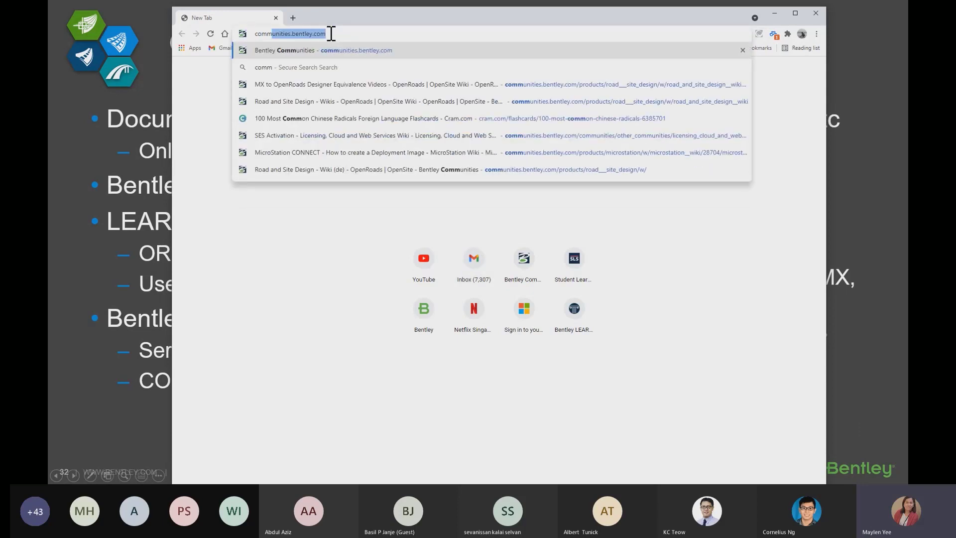
{"action": "key", "text": "Right"}
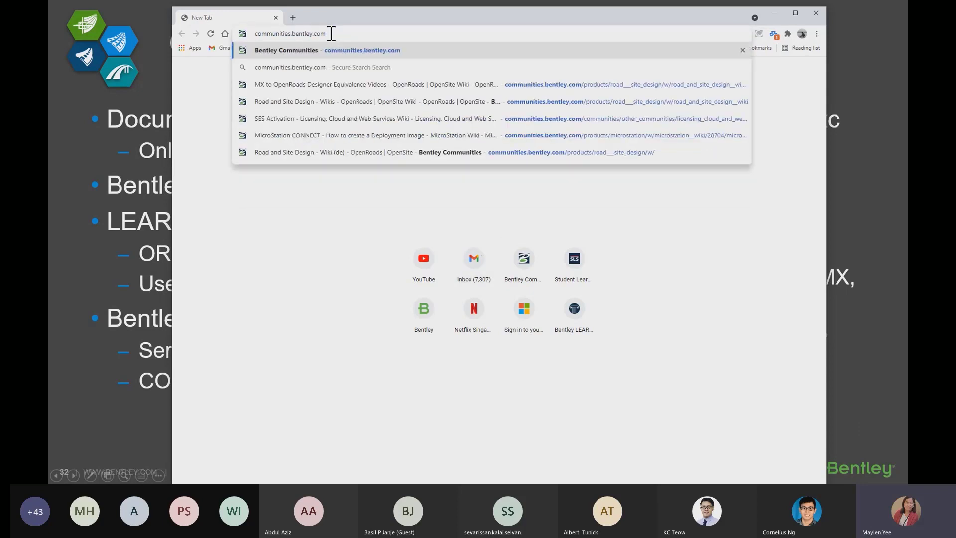
{"action": "key", "text": "Return"}
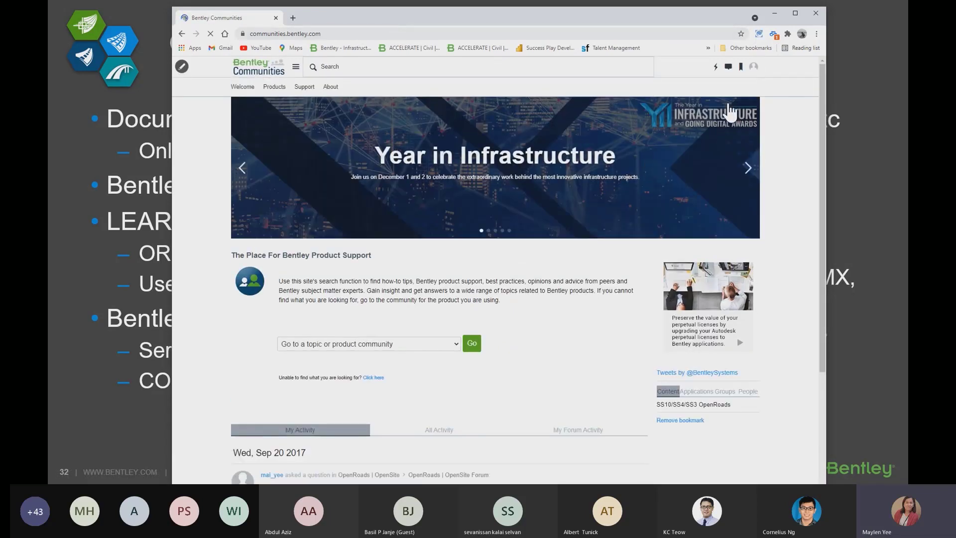
{"action": "left_click", "coordinate": [754, 66]}
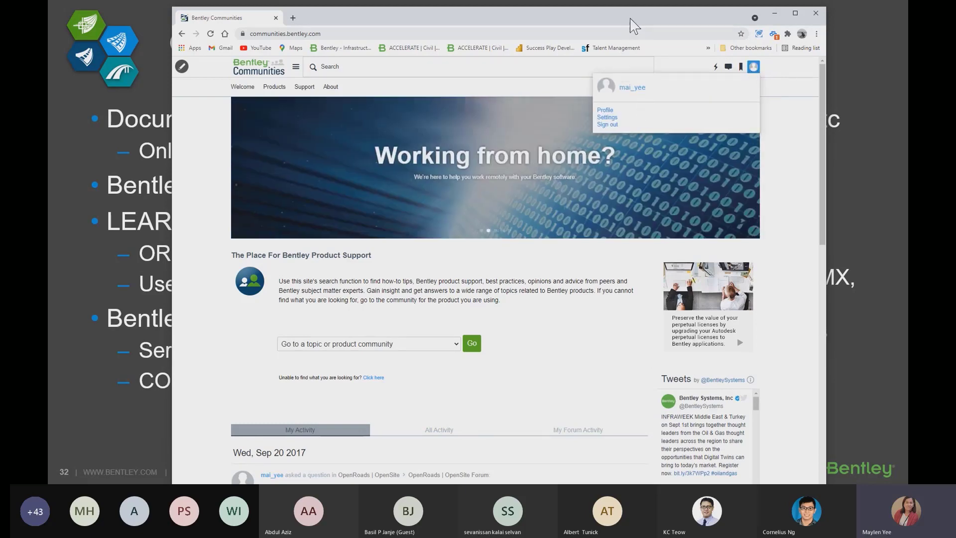
Go to the OpenRoads product community from the Civil Design group of communities.
{"action": "left_click", "coordinate": [455, 345]}
{"action": "left_click", "coordinate": [454, 345]}
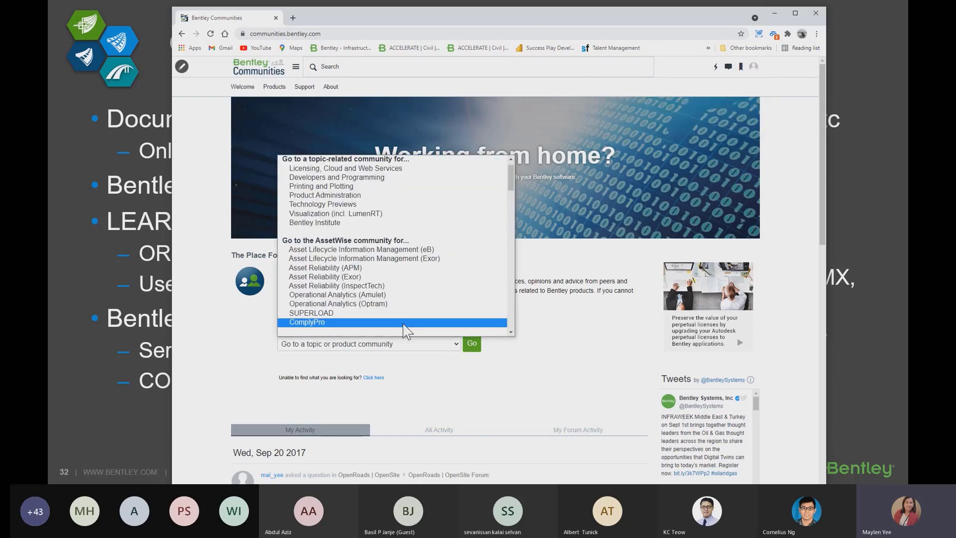
{"action": "scroll", "coordinate": [407, 330], "scroll_direction": "down", "scroll_amount": 15}
{"action": "scroll", "coordinate": [335, 251], "scroll_direction": "up", "scroll_amount": 3}
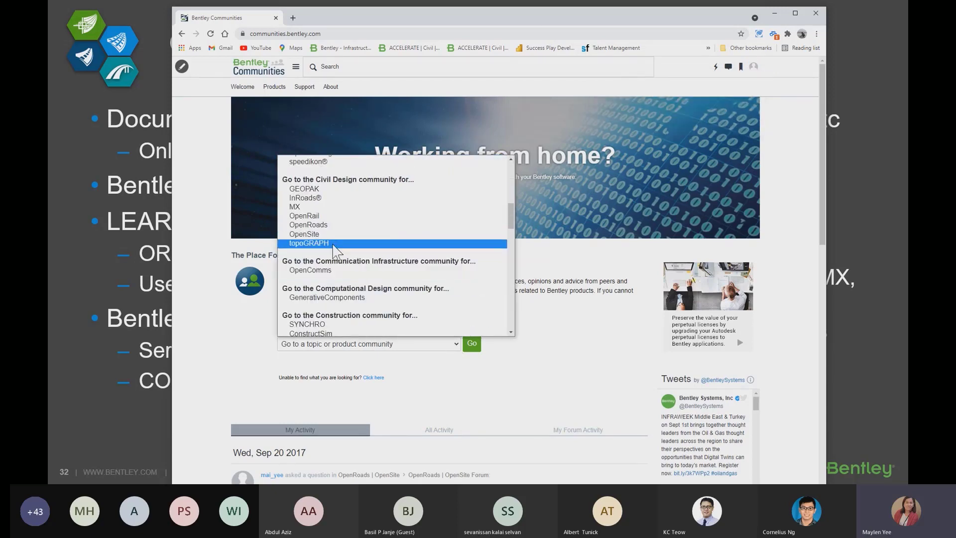
{"action": "left_click", "coordinate": [327, 224]}
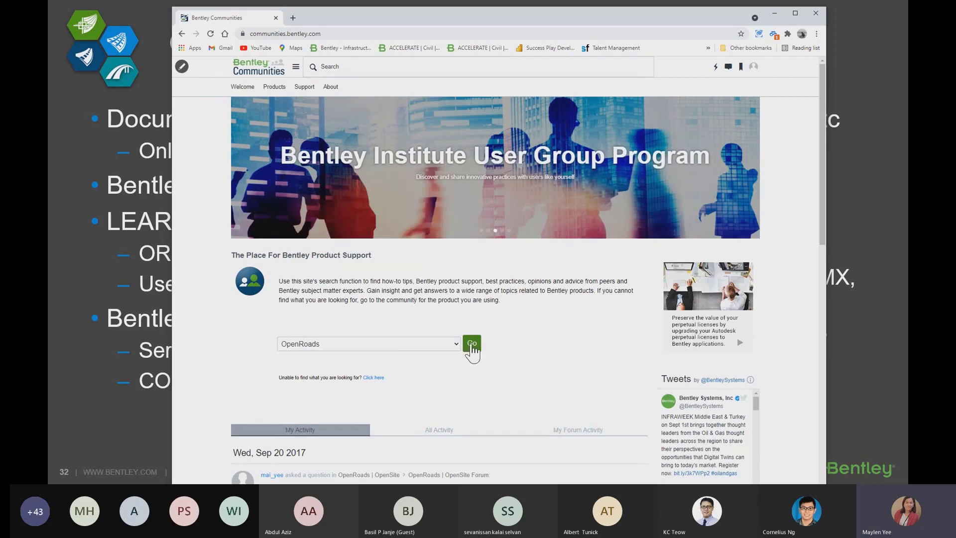
{"action": "left_click", "coordinate": [471, 345]}
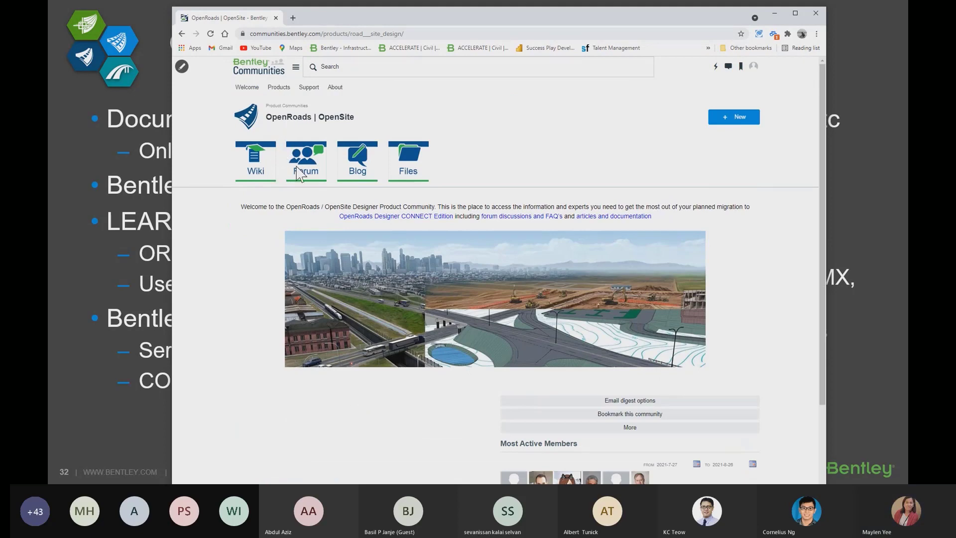
Open the OpenRoads Designer page in the OpenRoads | OpenSite Wiki, and return to the resources slide.
{"action": "left_click", "coordinate": [263, 172]}
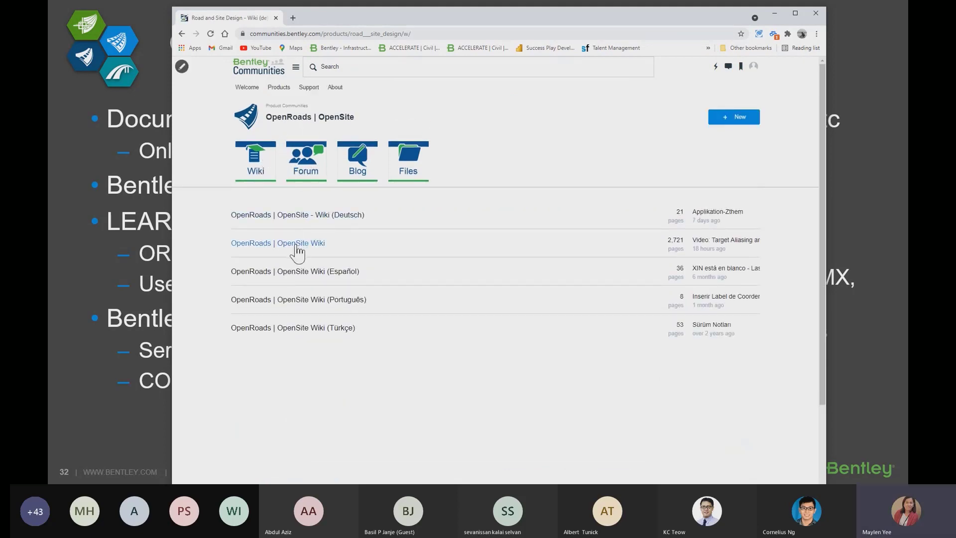
{"action": "left_click", "coordinate": [296, 245]}
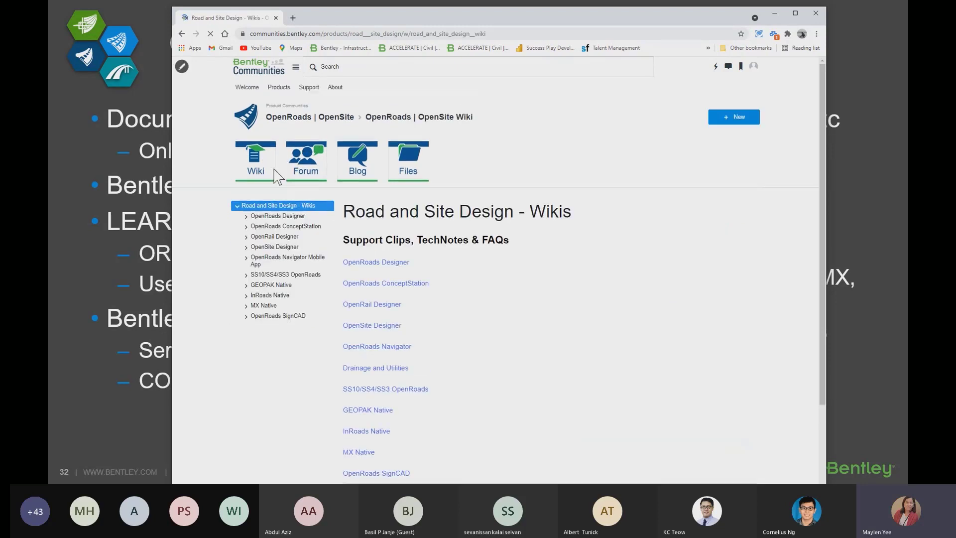
{"action": "left_click", "coordinate": [291, 216]}
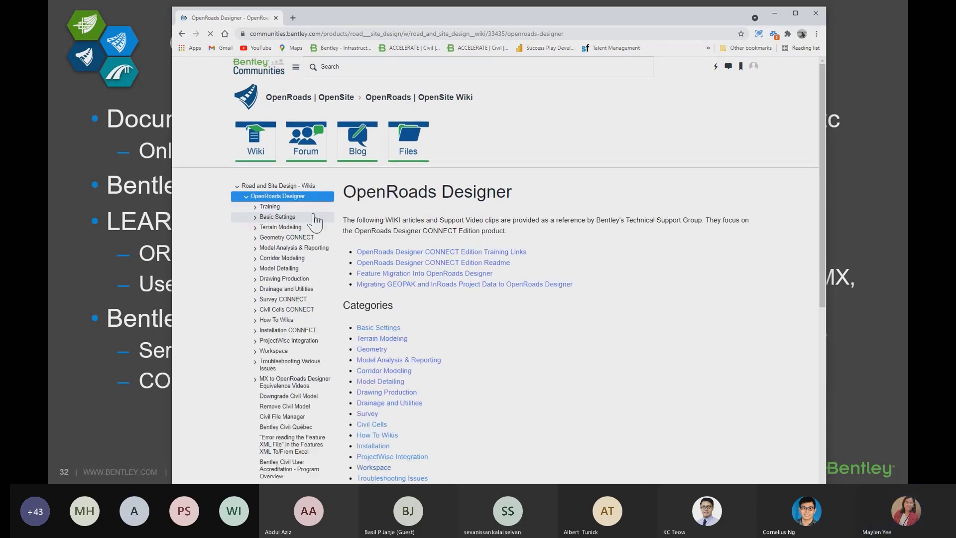
{"action": "left_click", "coordinate": [139, 409]}
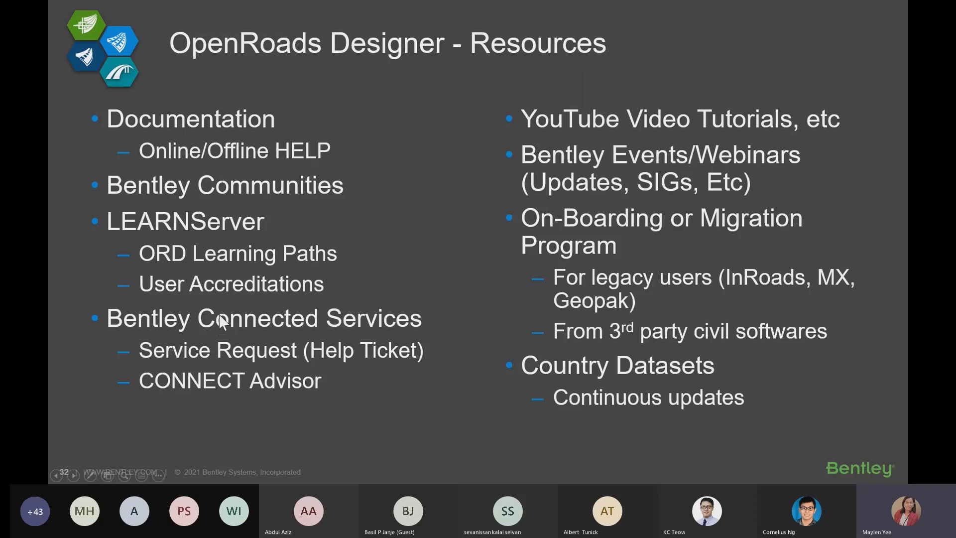
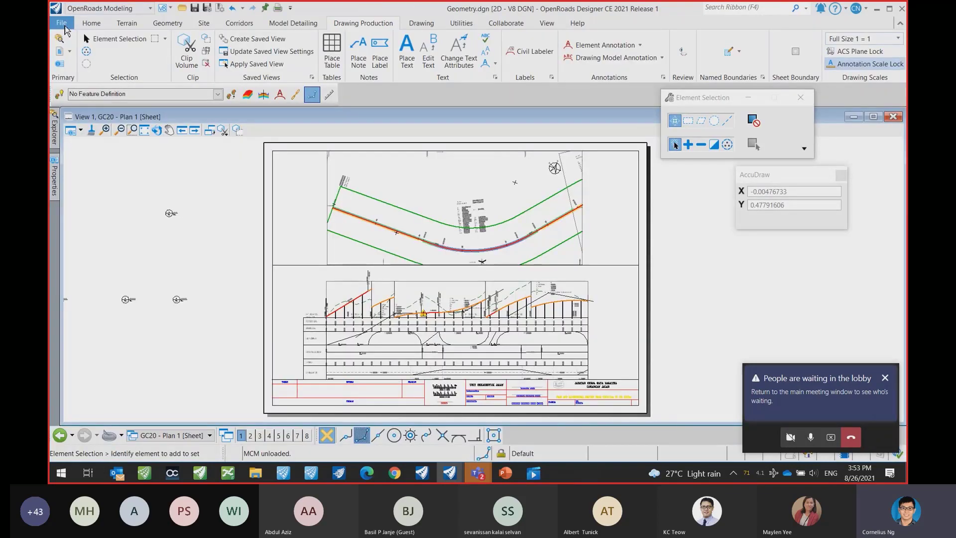
Open the Design File Settings of Geometry.dgn and examine the spiral type under Civil Formatting.
{"action": "key", "text": "ctrl"}
{"action": "key", "text": "ctrl"}
{"action": "key", "text": "ctrl"}
{"action": "key", "text": "ctrl"}
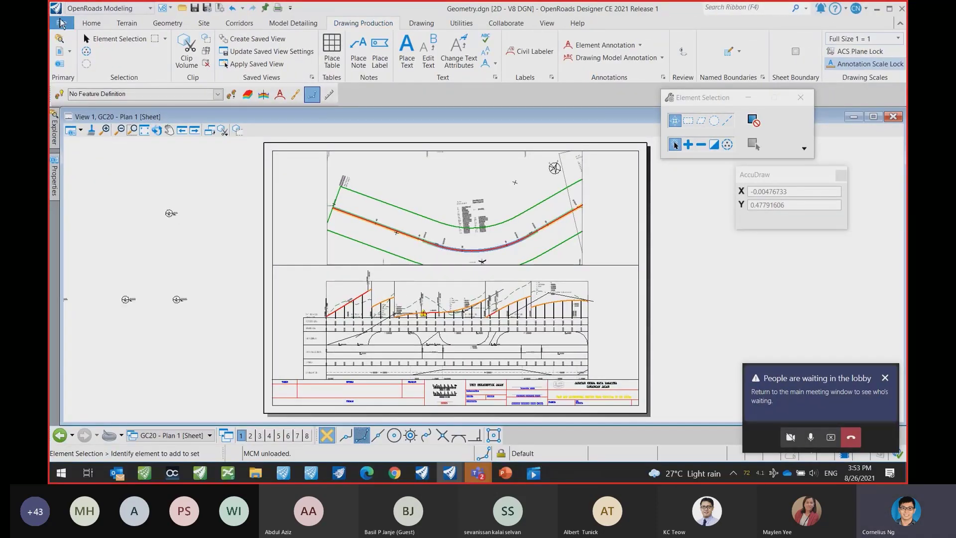
{"action": "left_click", "coordinate": [61, 23]}
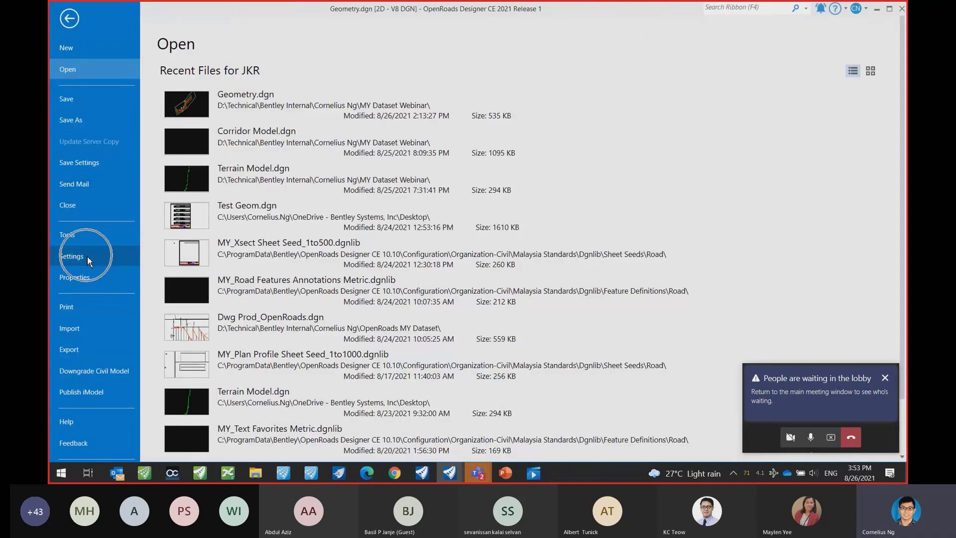
{"action": "left_click", "coordinate": [88, 256]}
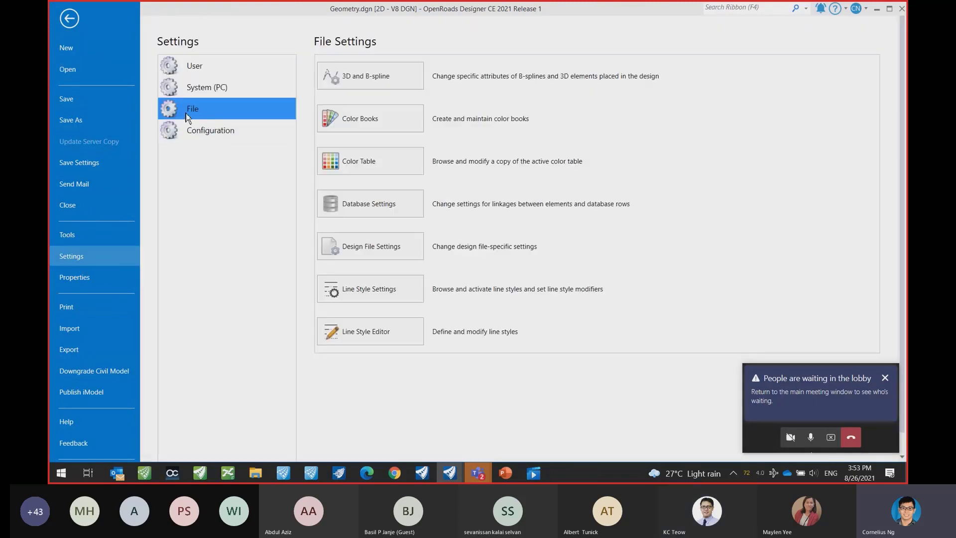
{"action": "left_click", "coordinate": [377, 254]}
{"action": "scroll", "coordinate": [542, 234], "scroll_direction": "down", "scroll_amount": 1}
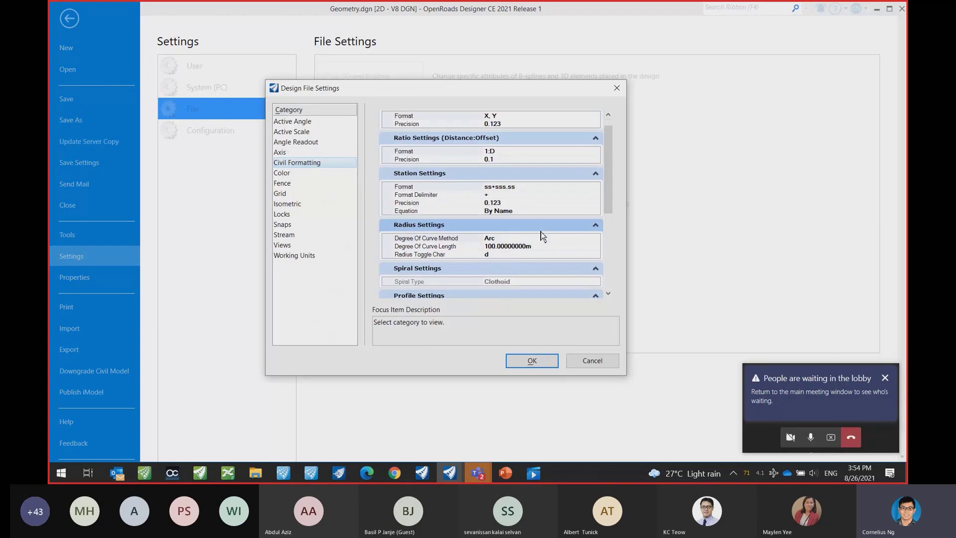
{"action": "scroll", "coordinate": [542, 235], "scroll_direction": "down", "scroll_amount": 1}
{"action": "scroll", "coordinate": [522, 268], "scroll_direction": "down", "scroll_amount": 1}
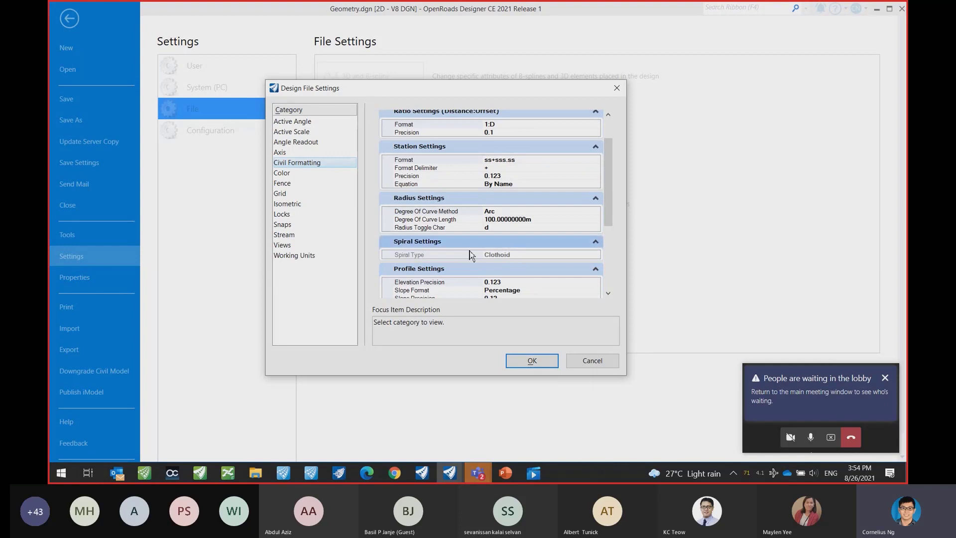
{"action": "left_click_drag", "start_coordinate": [470, 94], "coordinate": [532, 77]}
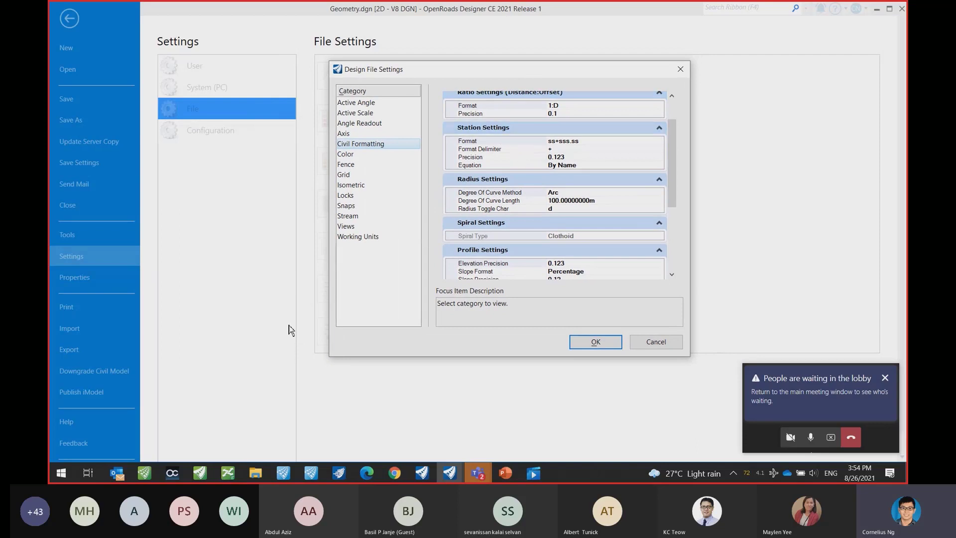
Switch to OpenRail Designer to review the available spiral types in Rail.dgn, and return to Geometry.dgn in OpenRoads Designer.
{"action": "mouse_move", "coordinate": [283, 473]}
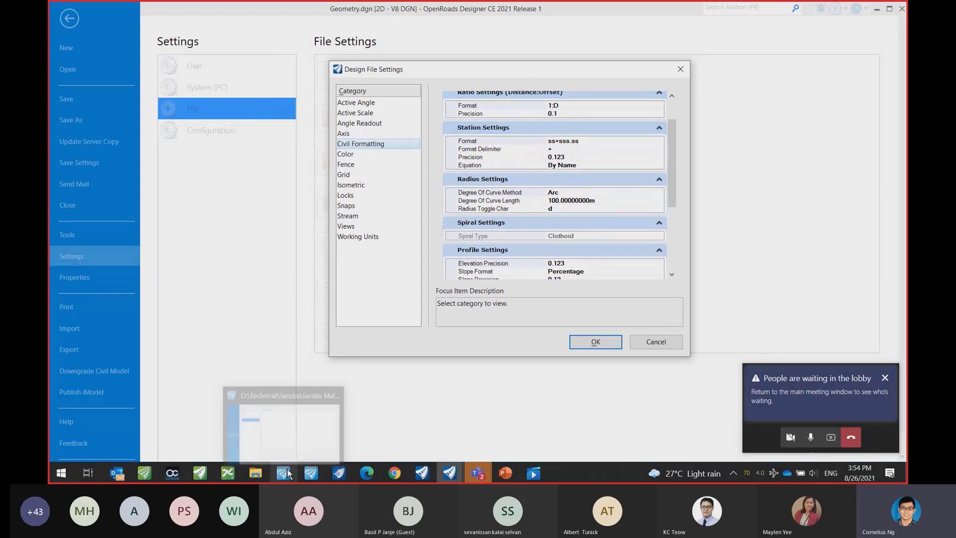
{"action": "left_click", "coordinate": [286, 436]}
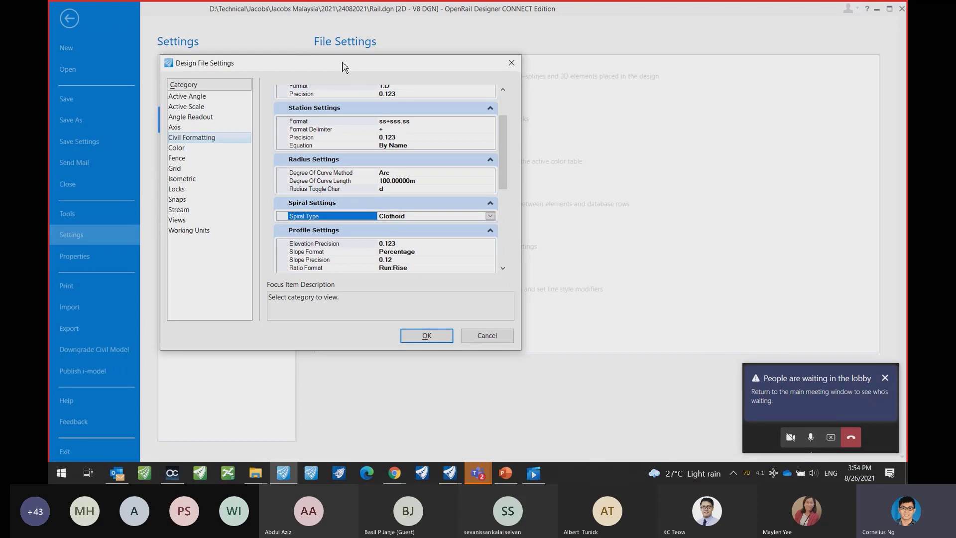
{"action": "left_click", "coordinate": [592, 208]}
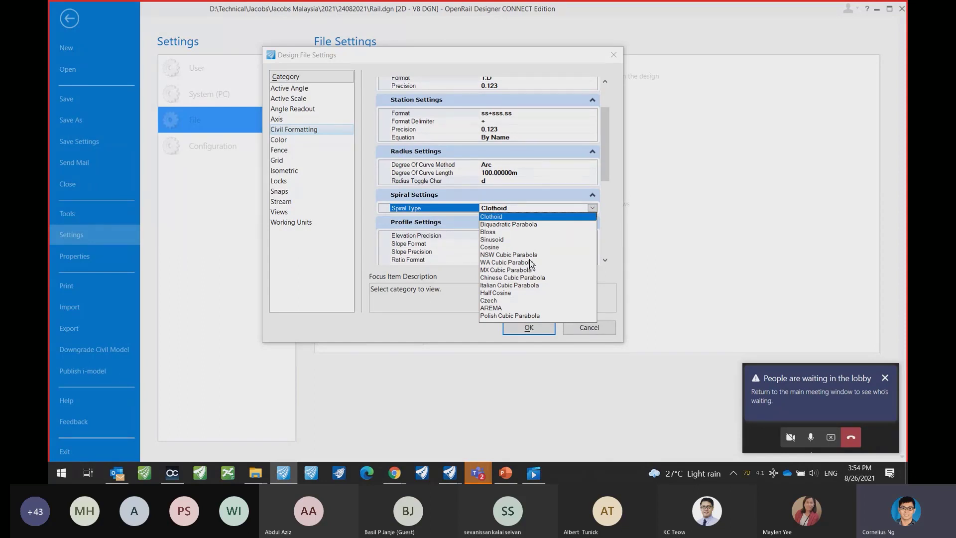
{"action": "left_click", "coordinate": [433, 384]}
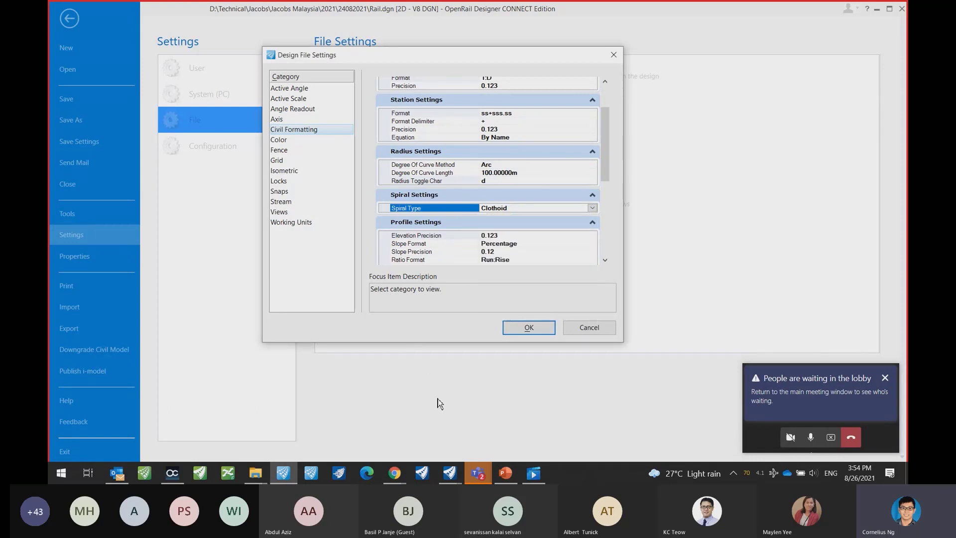
{"action": "left_click", "coordinate": [450, 471]}
{"action": "left_click", "coordinate": [508, 432]}
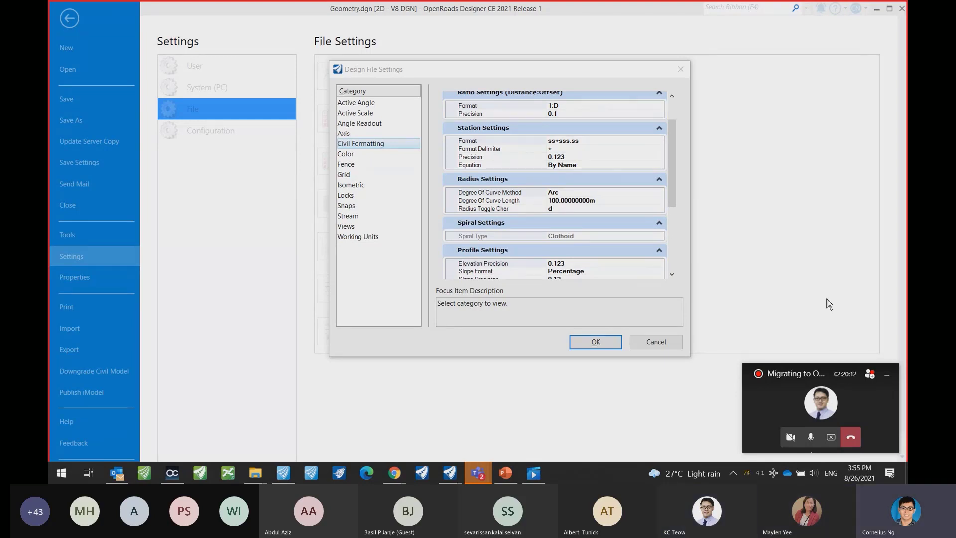
Close the Design File Settings unchanged and display the Default model of Geometry.dgn.
{"action": "left_click", "coordinate": [680, 69]}
{"action": "left_click", "coordinate": [68, 25]}
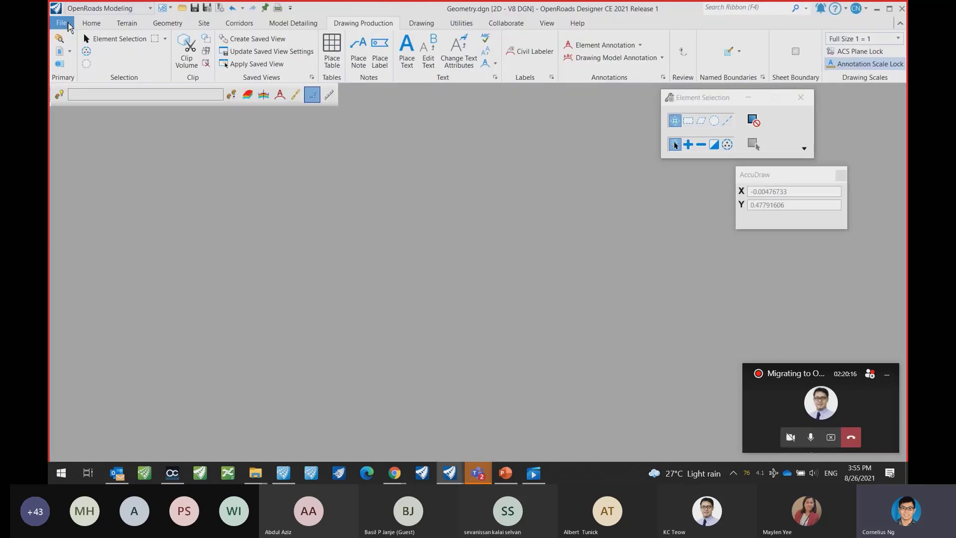
{"action": "left_click", "coordinate": [169, 435]}
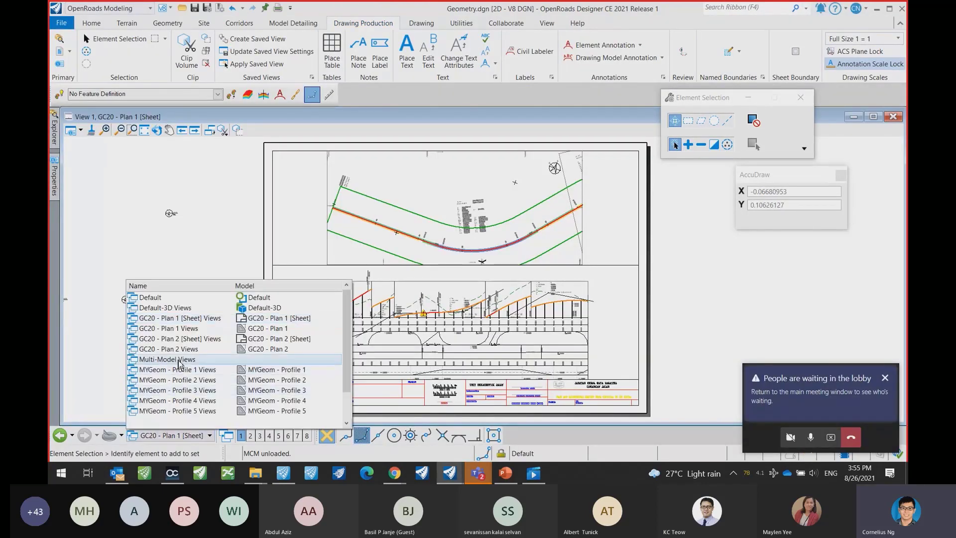
{"action": "left_click", "coordinate": [157, 299]}
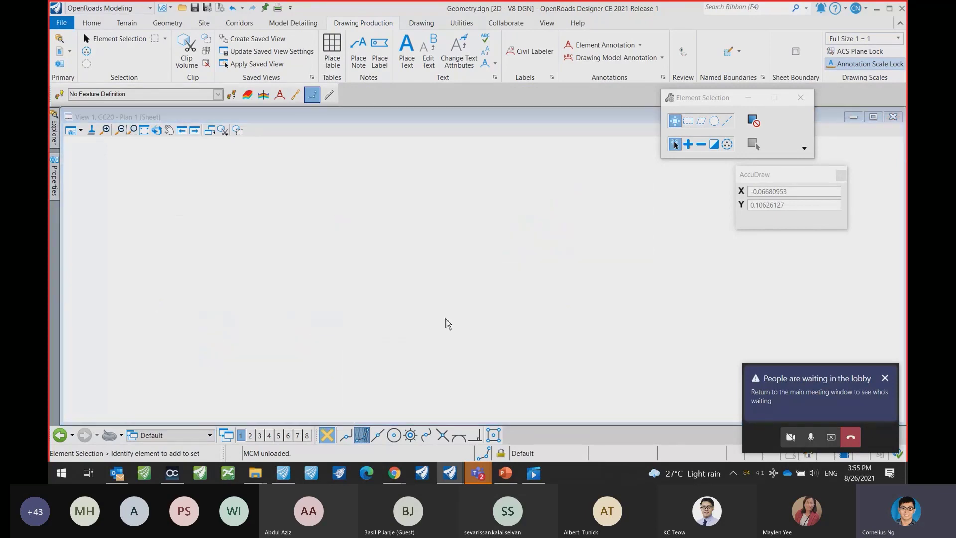
{"action": "left_click", "coordinate": [891, 117]}
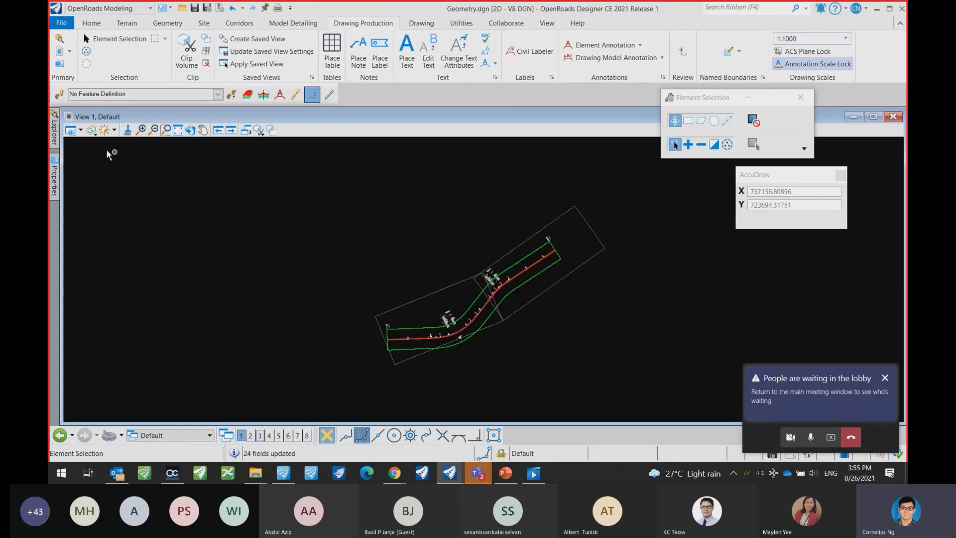
Set the view's background map type to Aerial and examine the road alignment against the surrounding imagery.
{"action": "key", "text": "ctrl+b"}
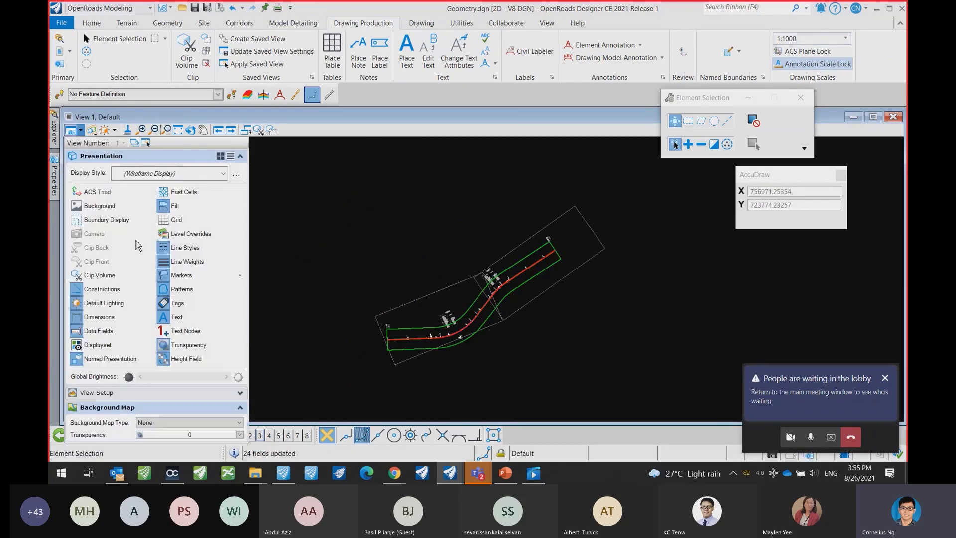
{"action": "left_click", "coordinate": [169, 423]}
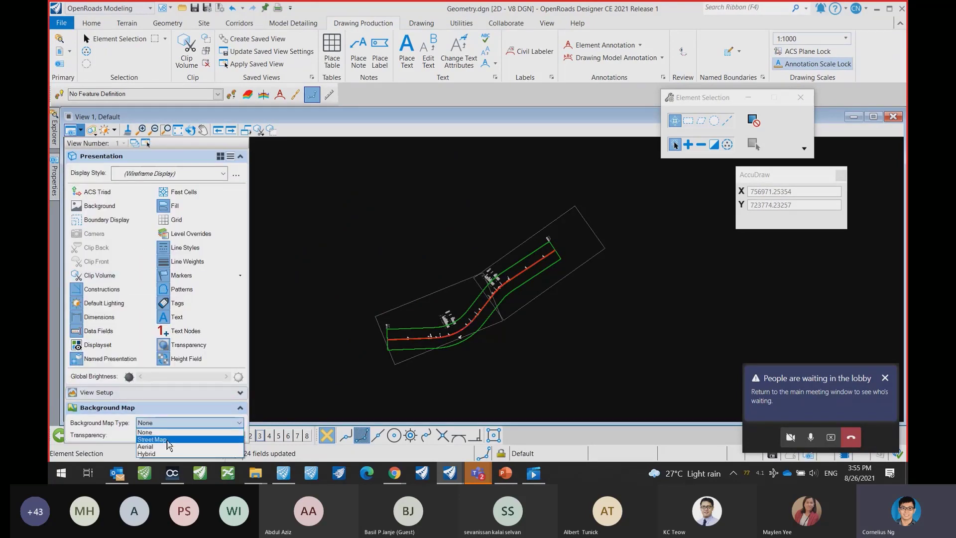
{"action": "left_click", "coordinate": [160, 447]}
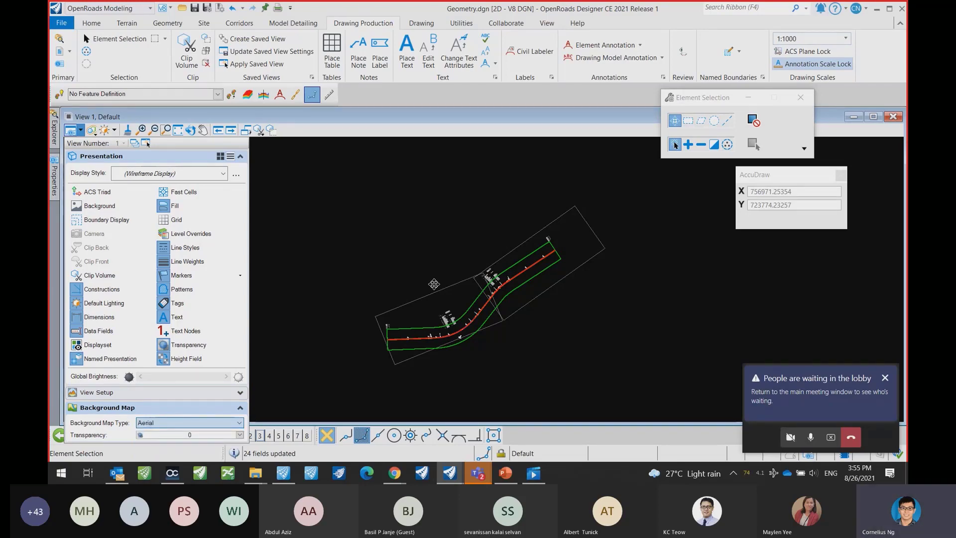
{"action": "left_click", "coordinate": [457, 264]}
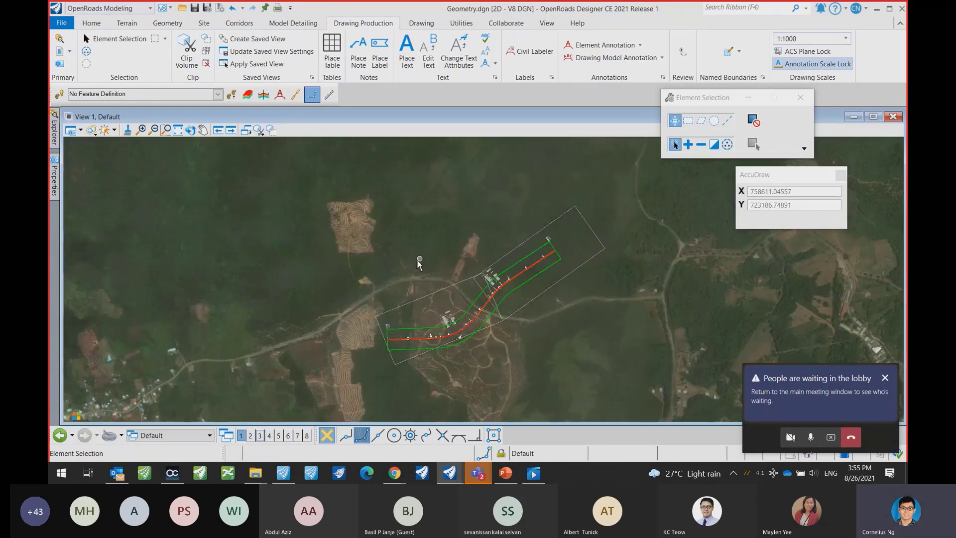
{"action": "middle_click_drag", "start_coordinate": [387, 256], "coordinate": [398, 234]}
{"action": "scroll", "coordinate": [309, 315], "scroll_direction": "up", "scroll_amount": 3}
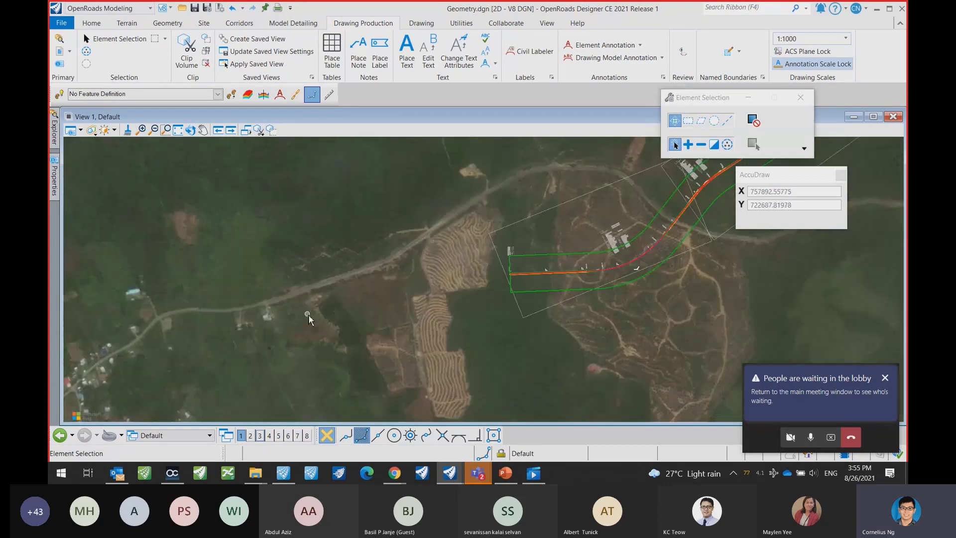
{"action": "middle_click_drag", "start_coordinate": [432, 292], "coordinate": [394, 317]}
{"action": "scroll", "coordinate": [394, 317], "scroll_direction": "down", "scroll_amount": 2}
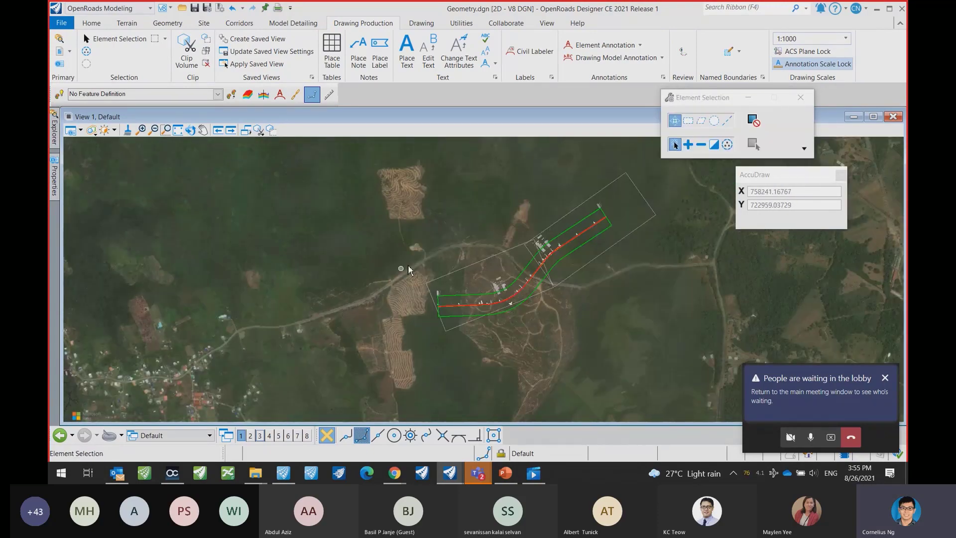
{"action": "middle_click_drag", "start_coordinate": [486, 310], "coordinate": [448, 337]}
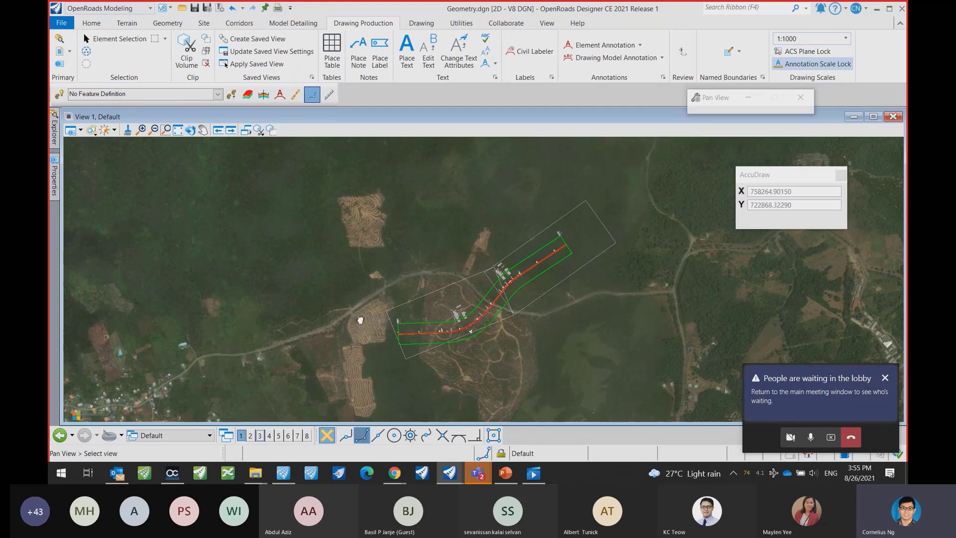
Begin a Complex By PI alignment along the existing road, placing its first three PIs with an 800 m radius and 154.17559 m spirals.
{"action": "middle_click_drag", "start_coordinate": [381, 332], "coordinate": [351, 315]}
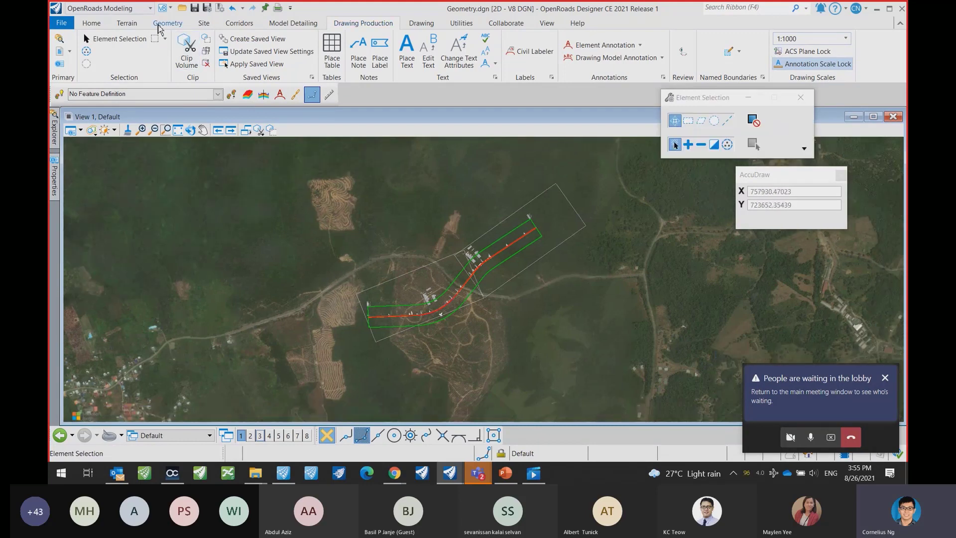
{"action": "left_click", "coordinate": [165, 23]}
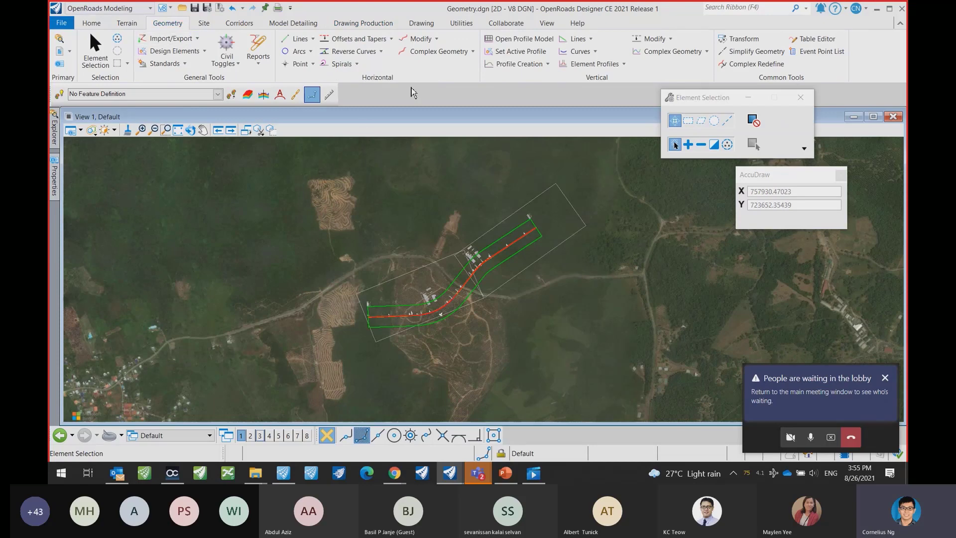
{"action": "left_click", "coordinate": [473, 52]}
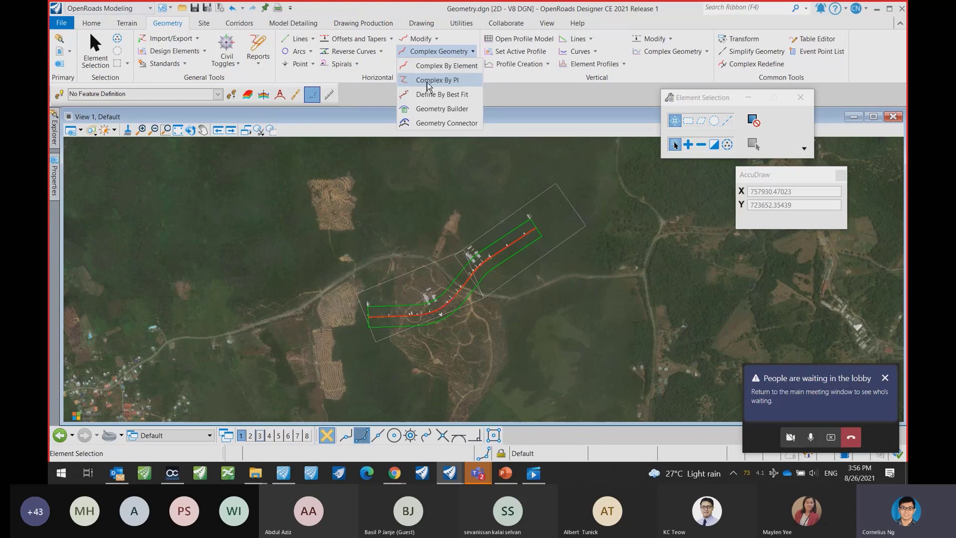
{"action": "left_click", "coordinate": [427, 80]}
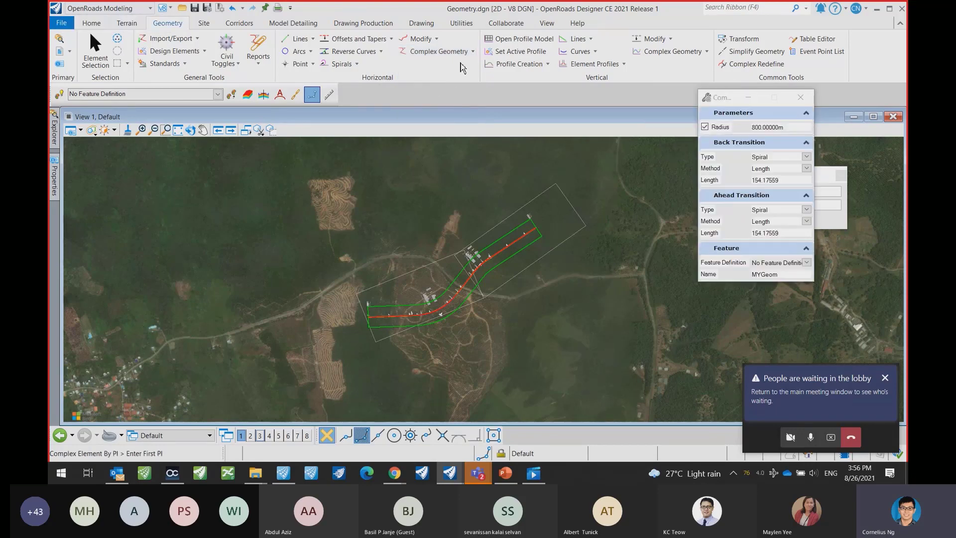
{"action": "left_click", "coordinate": [465, 51]}
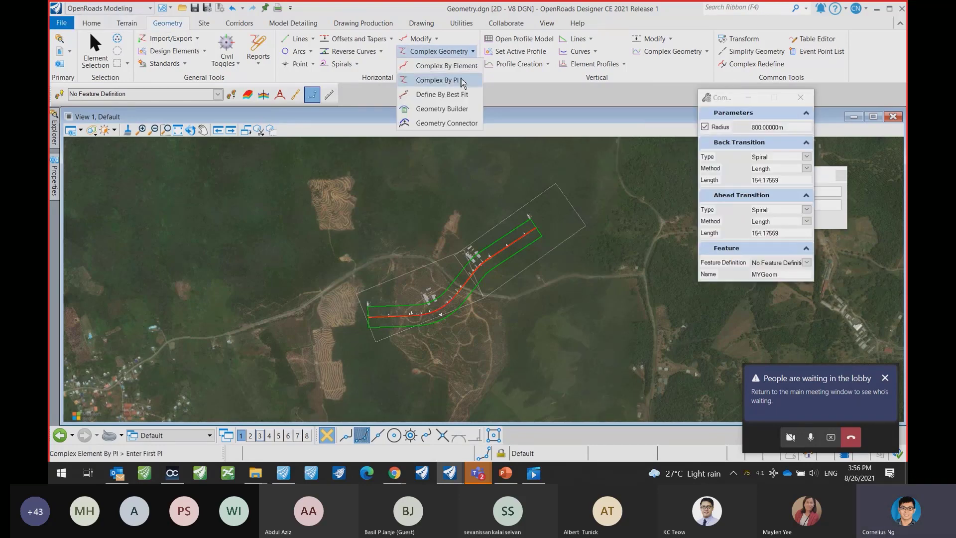
{"action": "left_click", "coordinate": [462, 81]}
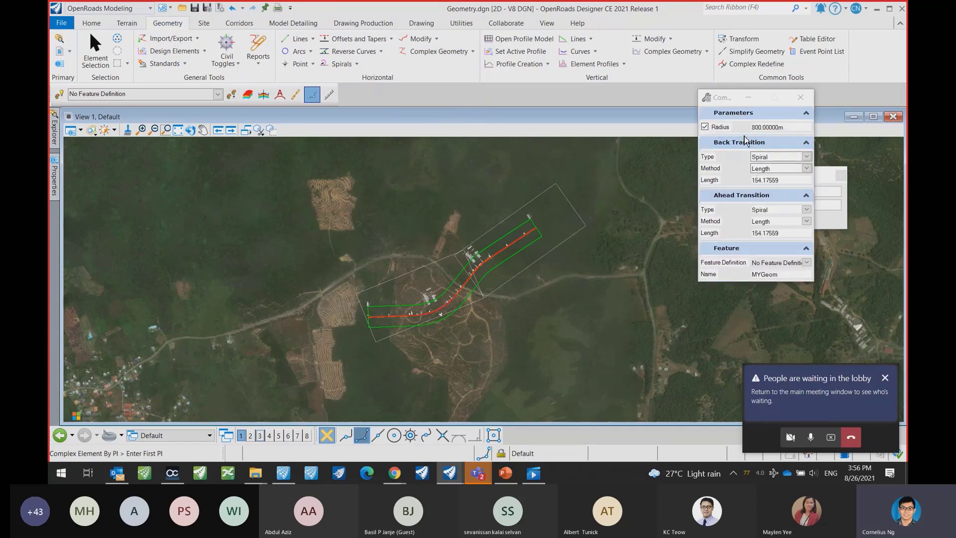
{"action": "scroll", "coordinate": [171, 332], "scroll_direction": "up", "scroll_amount": 3}
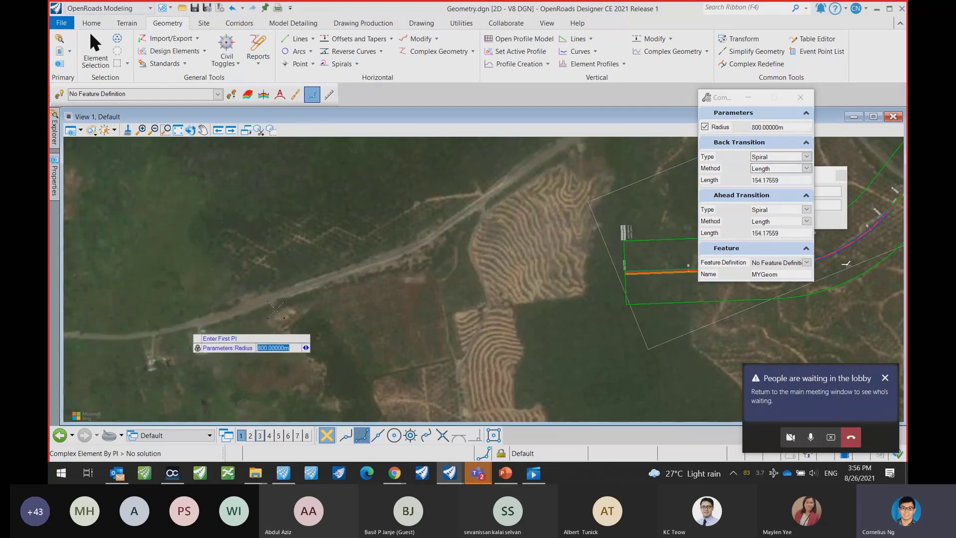
{"action": "left_click", "coordinate": [276, 310]}
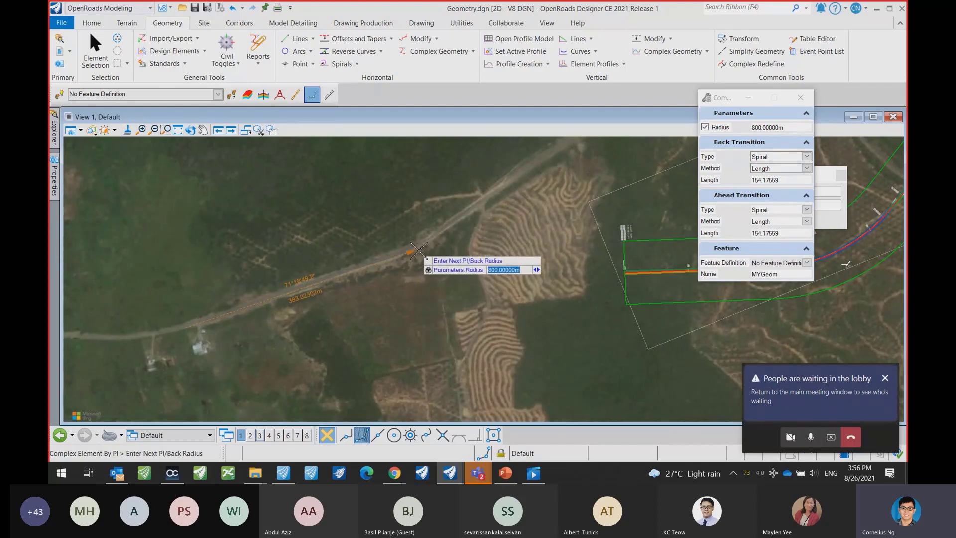
{"action": "left_click", "coordinate": [414, 250]}
{"action": "middle_click_drag", "start_coordinate": [447, 230], "coordinate": [268, 353]}
{"action": "middle_click_drag", "start_coordinate": [520, 177], "coordinate": [475, 198]}
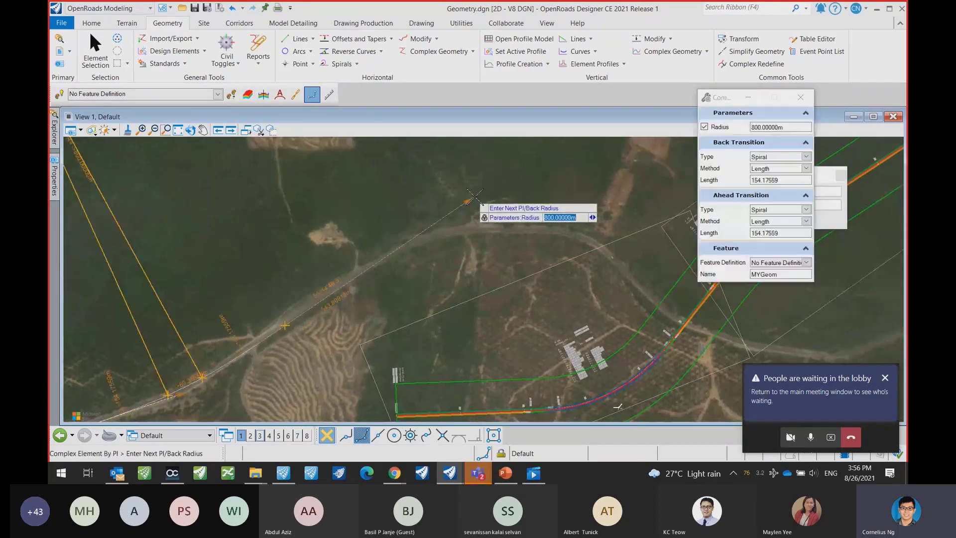
{"action": "left_click", "coordinate": [508, 170]}
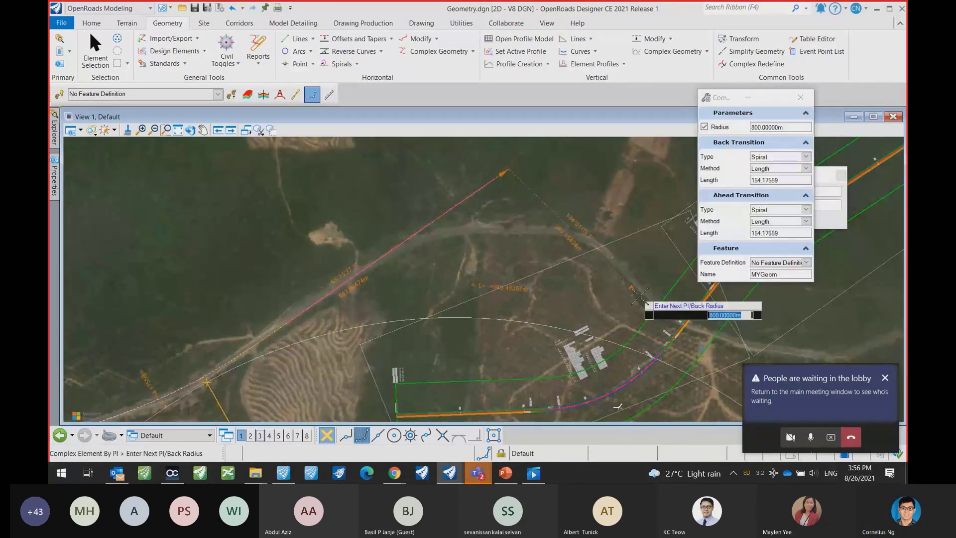
Set the curve radius to 400 m and place the remaining PIs along the road to finish the complex alignment.
{"action": "middle_click_drag", "start_coordinate": [642, 296], "coordinate": [510, 254]}
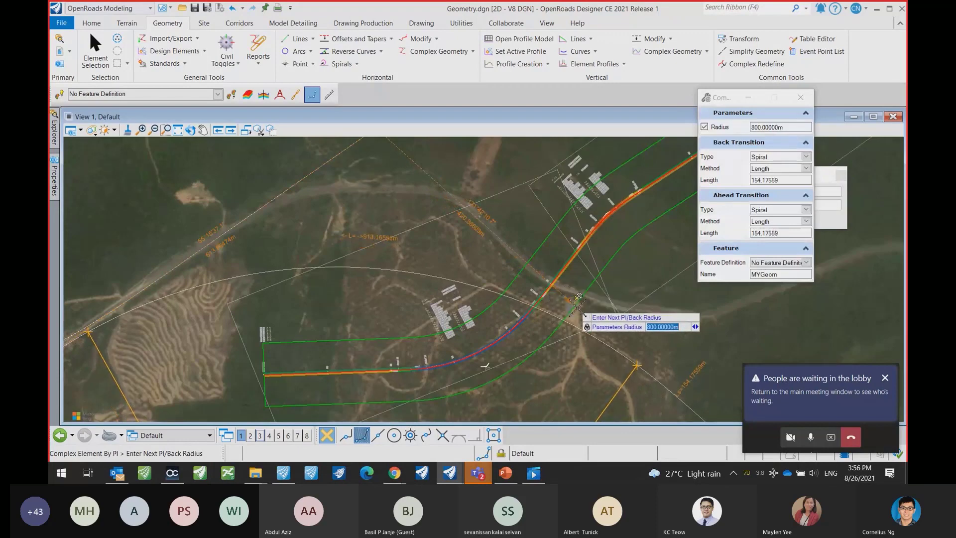
{"action": "scroll", "coordinate": [563, 291], "scroll_direction": "down", "scroll_amount": 3}
{"action": "scroll", "coordinate": [498, 338], "scroll_direction": "up", "scroll_amount": 3}
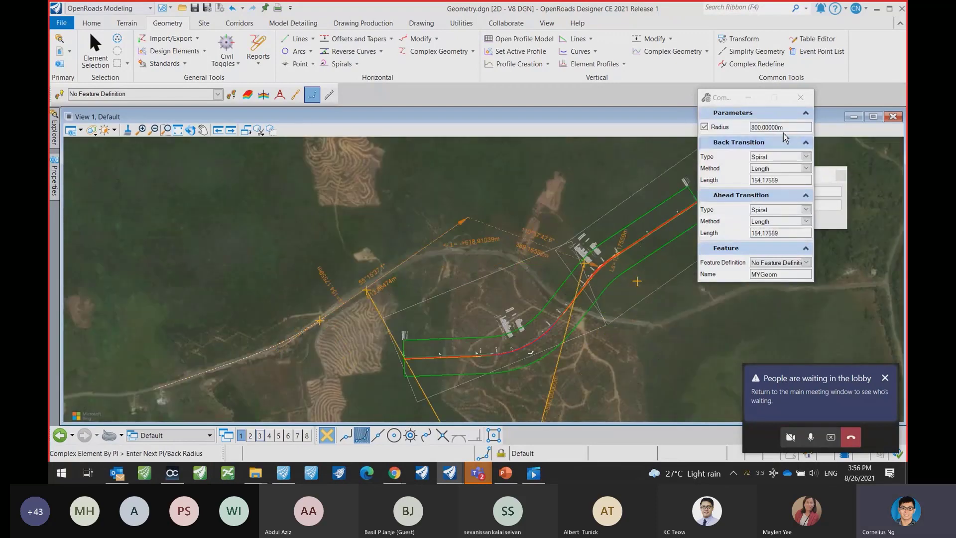
{"action": "type", "text": "400"}
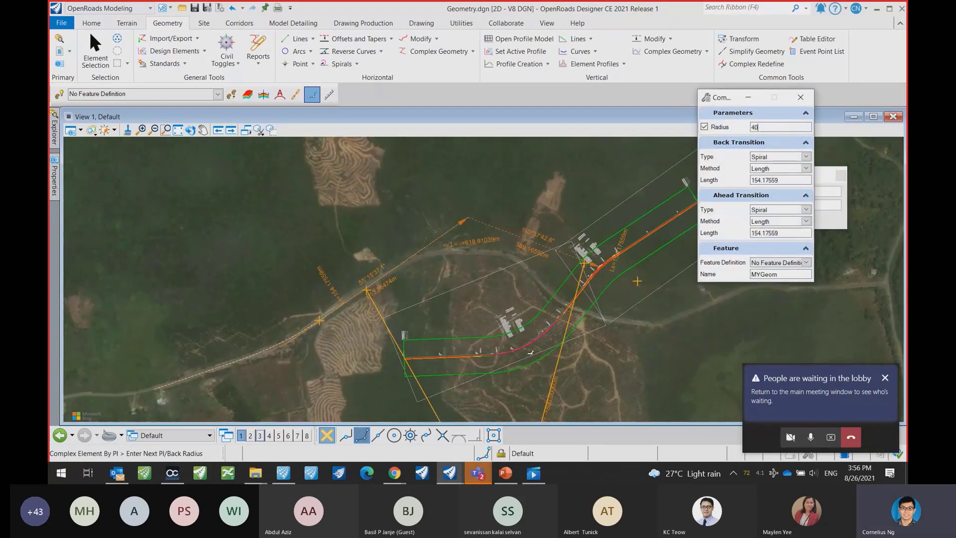
{"action": "key", "text": "Return"}
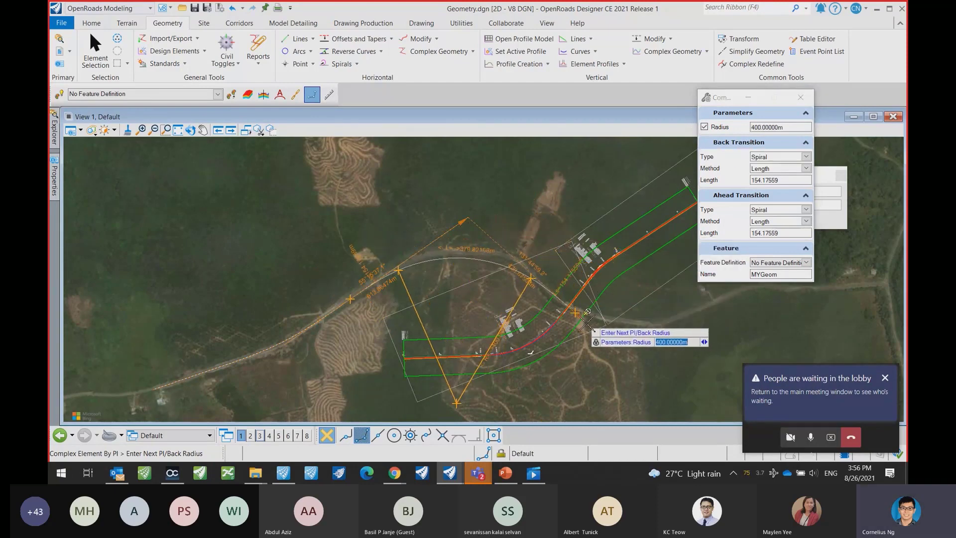
{"action": "left_click", "coordinate": [592, 324]}
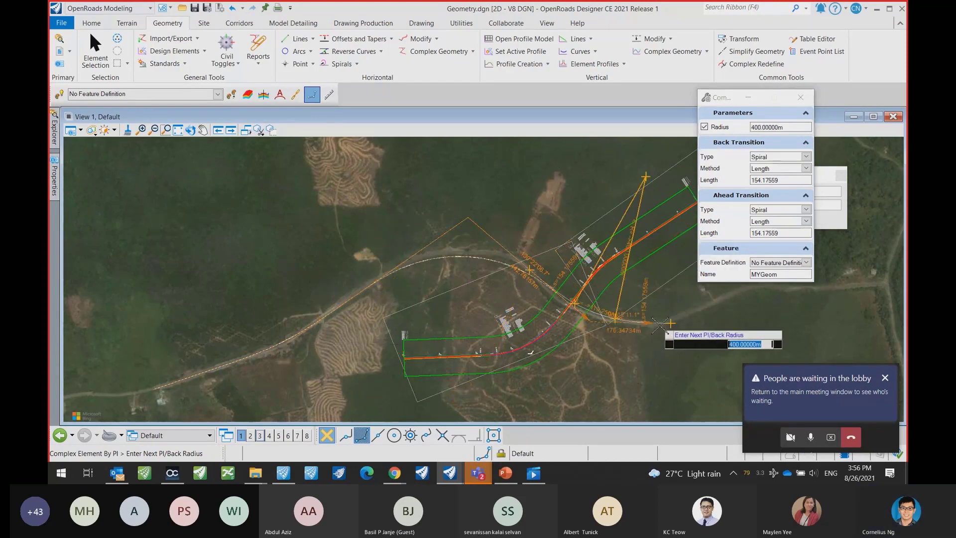
{"action": "right_click", "coordinate": [670, 326]}
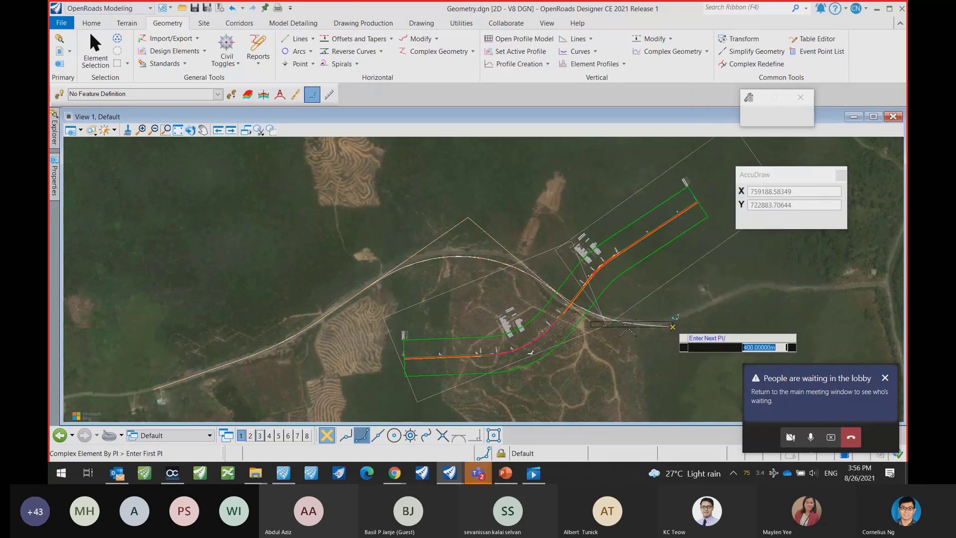
Set the radius of the new alignment's large middle curve to 250 m.
{"action": "left_click", "coordinate": [95, 50]}
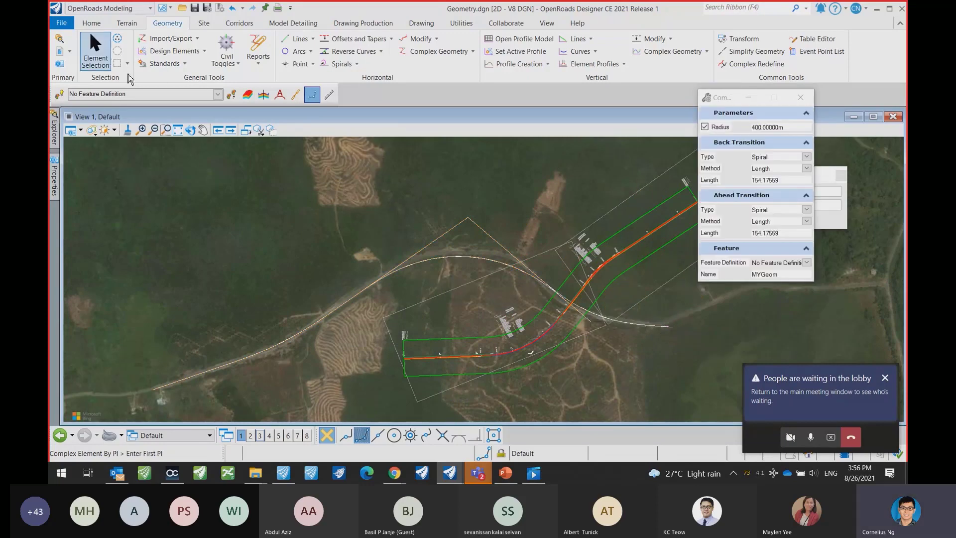
{"action": "left_click", "coordinate": [476, 266]}
{"action": "left_click", "coordinate": [461, 264]}
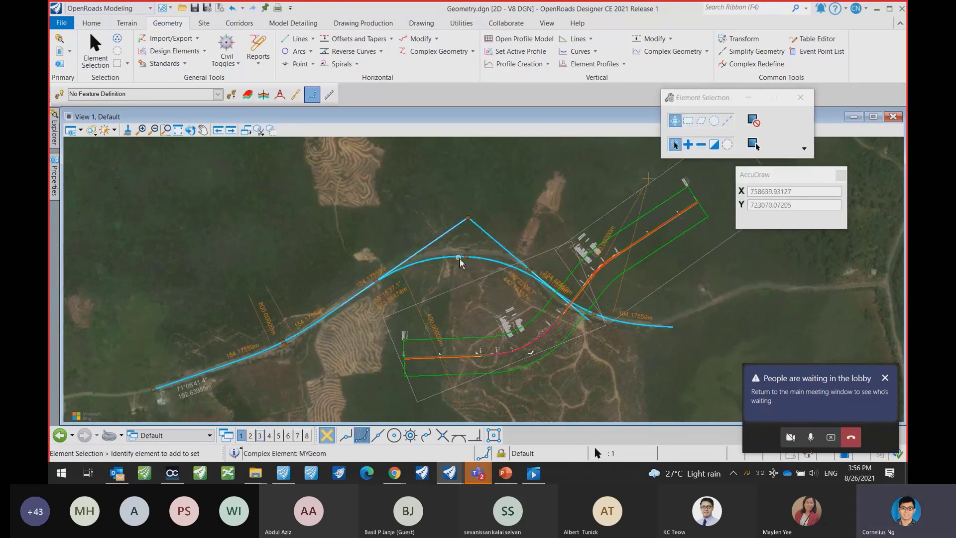
{"action": "left_click", "coordinate": [437, 329]}
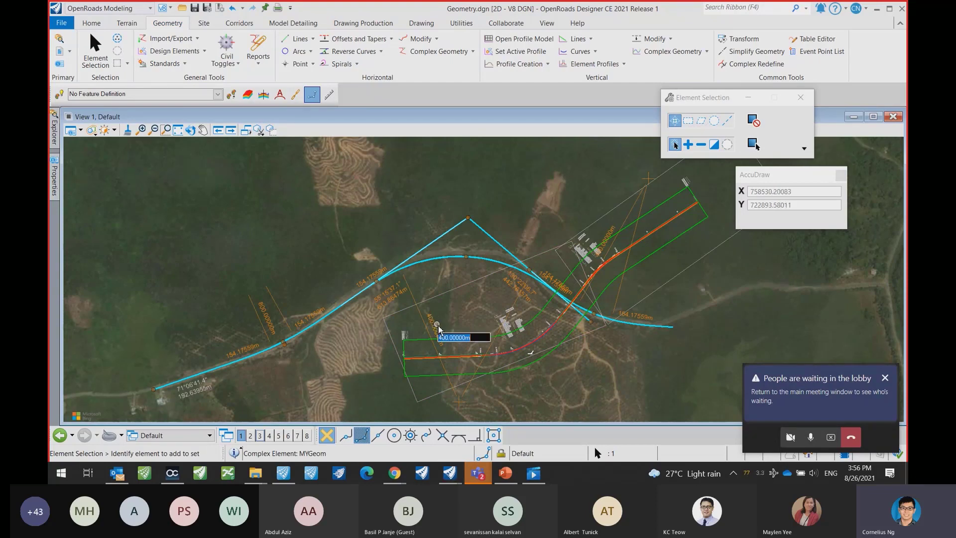
{"action": "type", "text": "250"}
{"action": "key", "text": "Return"}
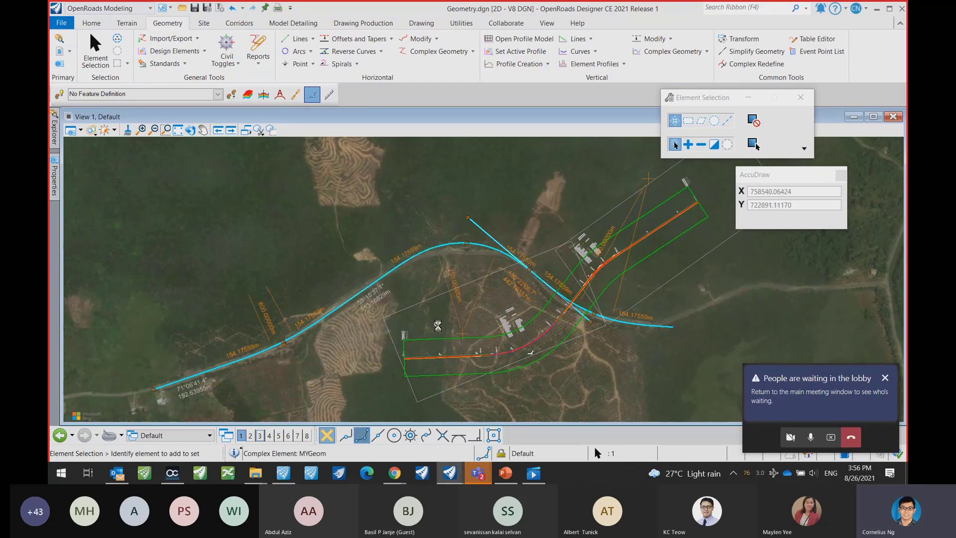
Move the start point of the tangent line after the 250 m curve closer to the road, making the line about 434 m long.
{"action": "scroll", "coordinate": [487, 254], "scroll_direction": "up", "scroll_amount": 2}
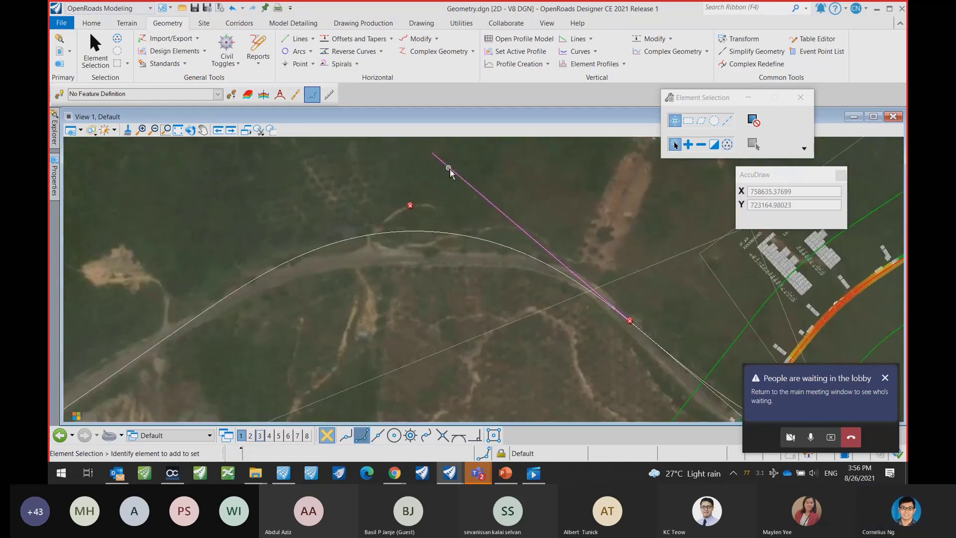
{"action": "middle_click_drag", "start_coordinate": [484, 240], "coordinate": [401, 211]}
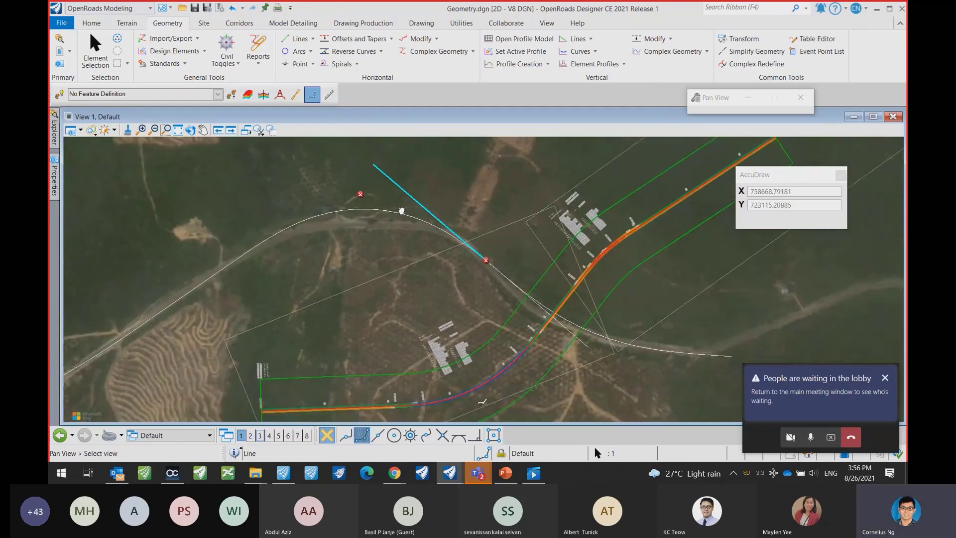
{"action": "left_click", "coordinate": [374, 164]}
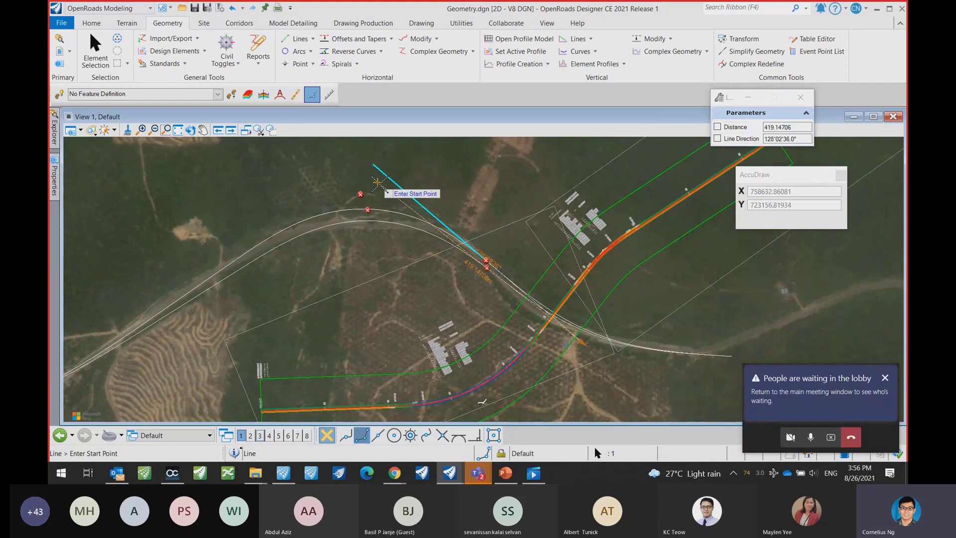
{"action": "left_click", "coordinate": [369, 180]}
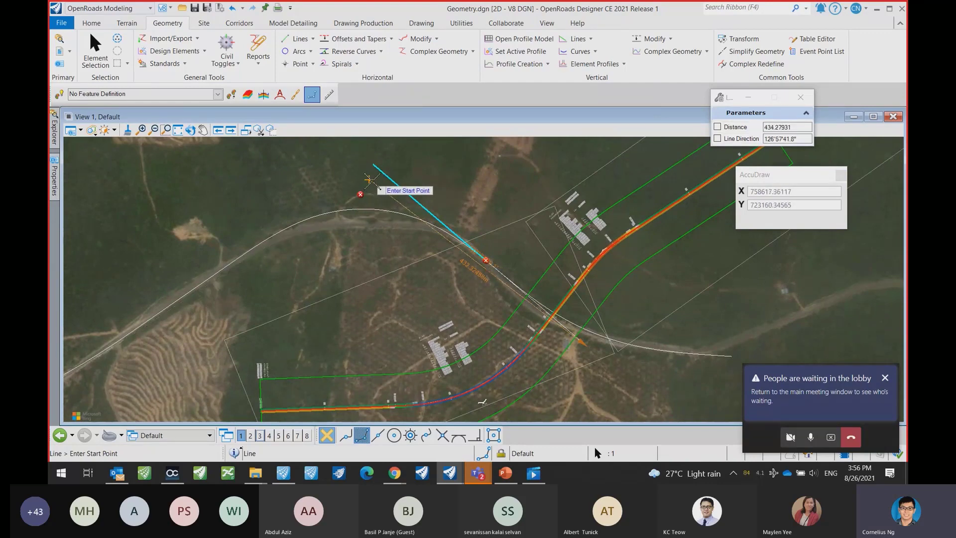
{"action": "middle_click_drag", "start_coordinate": [672, 343], "coordinate": [494, 279]}
{"action": "left_click", "coordinate": [466, 320]}
{"action": "scroll", "coordinate": [468, 323], "scroll_direction": "down", "scroll_amount": 5}
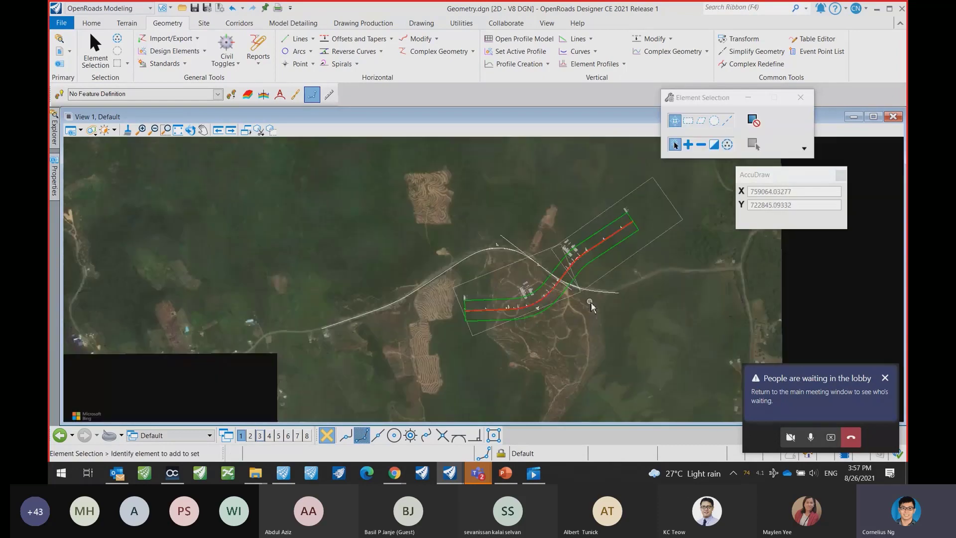
{"action": "left_click", "coordinate": [361, 315]}
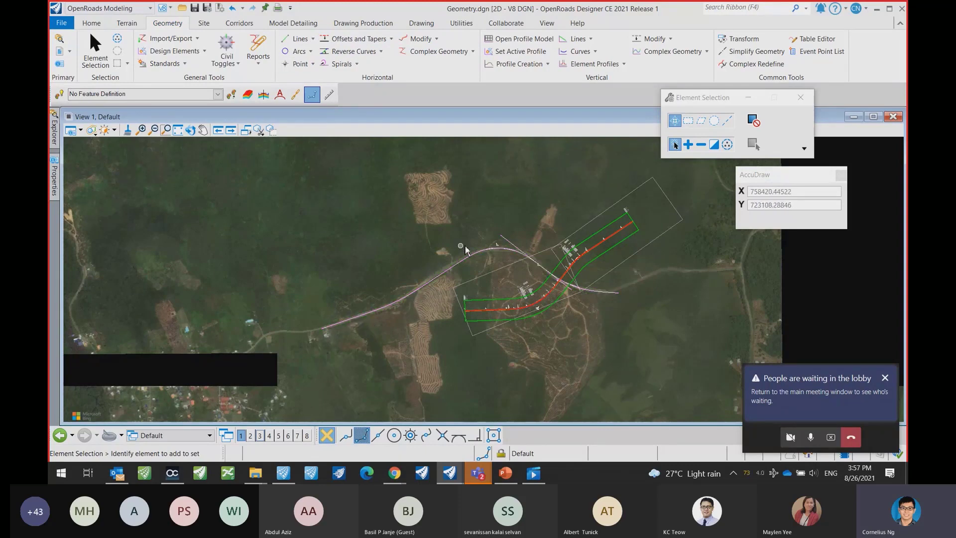
{"action": "left_click", "coordinate": [473, 52]}
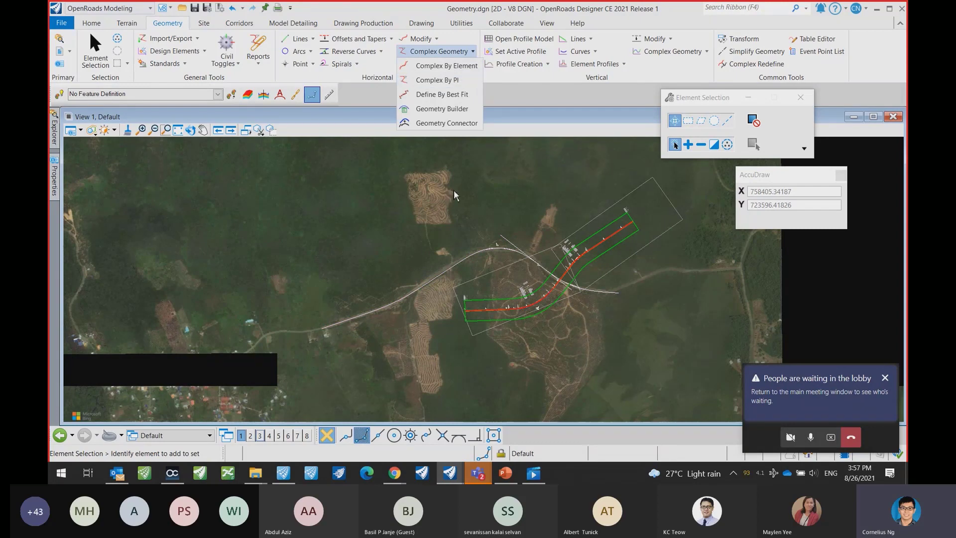
{"action": "left_click", "coordinate": [327, 238]}
Draw two crossing lines above the alignment over the cleared plot, the second one about 1069 m long.
{"action": "left_click", "coordinate": [300, 39]}
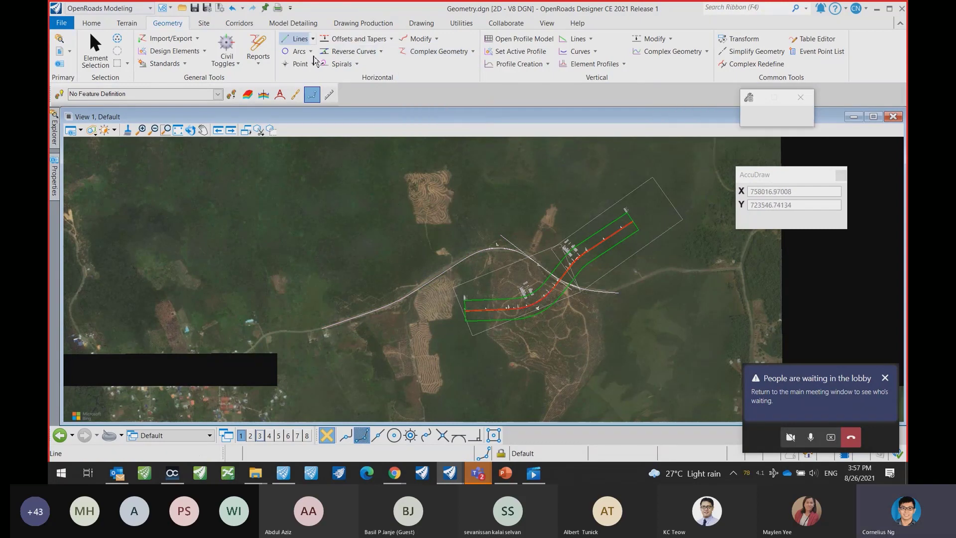
{"action": "left_click", "coordinate": [285, 278]}
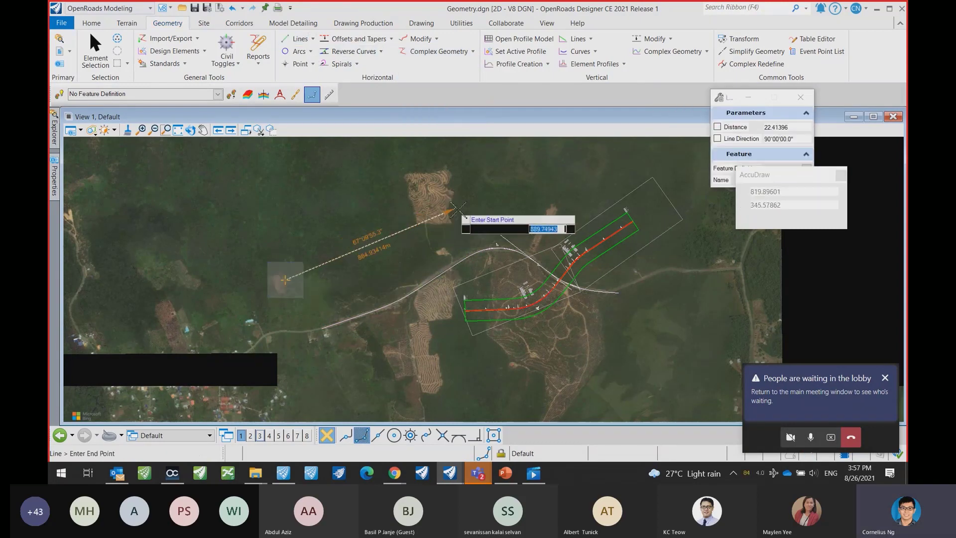
{"action": "left_click", "coordinate": [470, 181]}
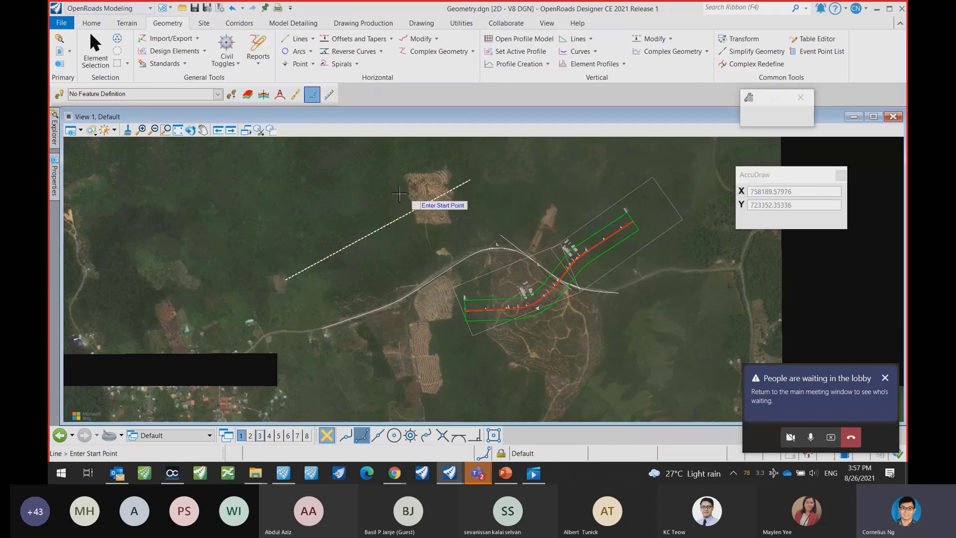
{"action": "left_click", "coordinate": [393, 187]}
{"action": "left_click", "coordinate": [614, 216]}
{"action": "left_click", "coordinate": [614, 216]}
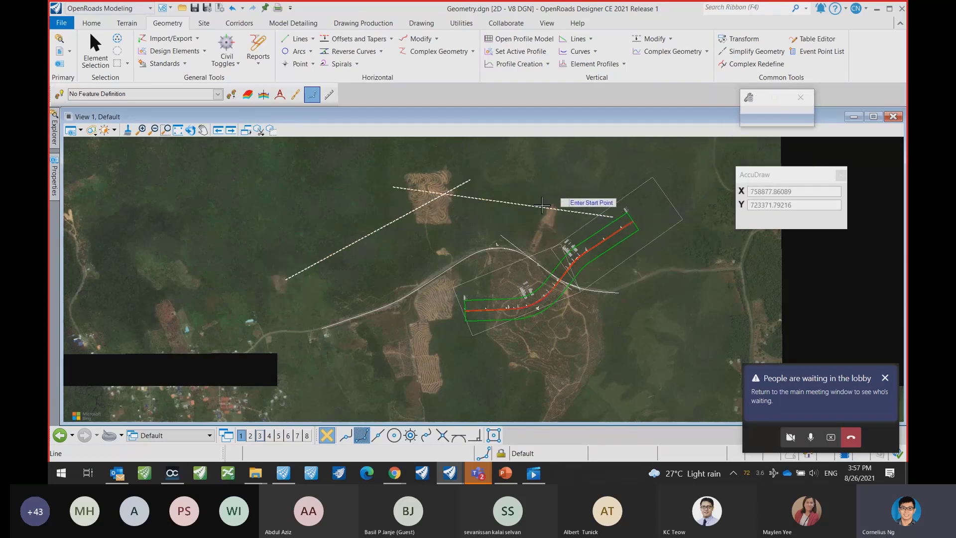
Connect the two crossing lines with a Simple Arc between elements, placed by a through point with Trim/Extend set to Both.
{"action": "left_click", "coordinate": [314, 52]}
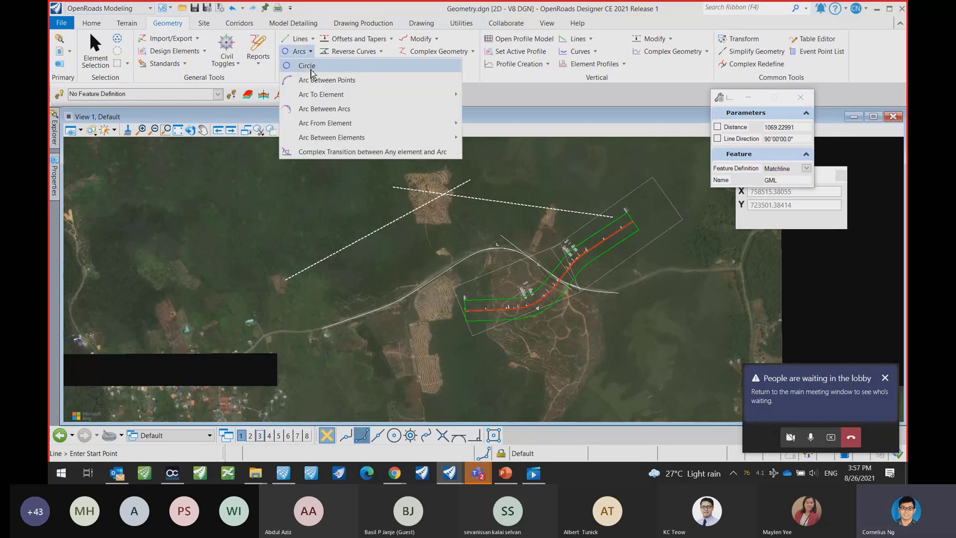
{"action": "mouse_move", "coordinate": [428, 139]}
{"action": "left_click", "coordinate": [509, 143]}
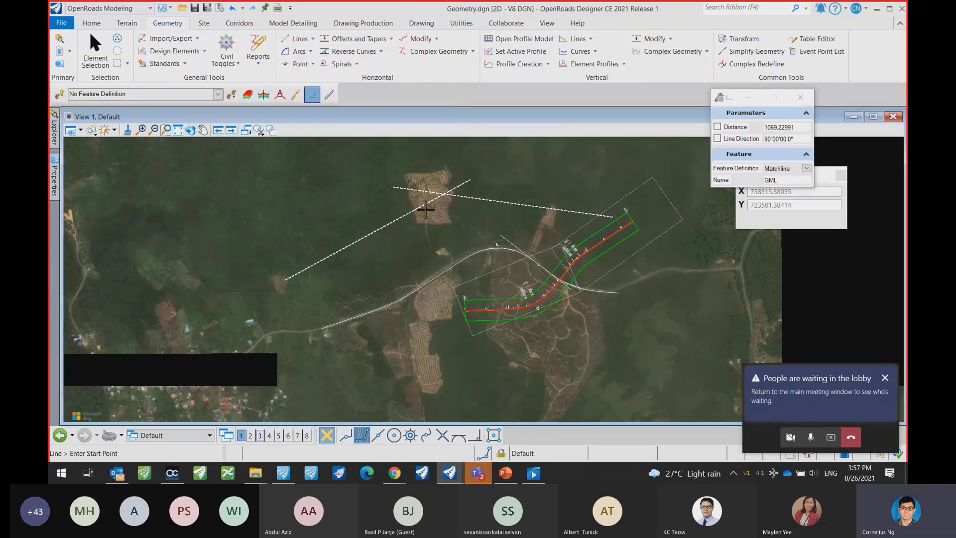
{"action": "left_click", "coordinate": [408, 214]}
{"action": "left_click", "coordinate": [473, 198]}
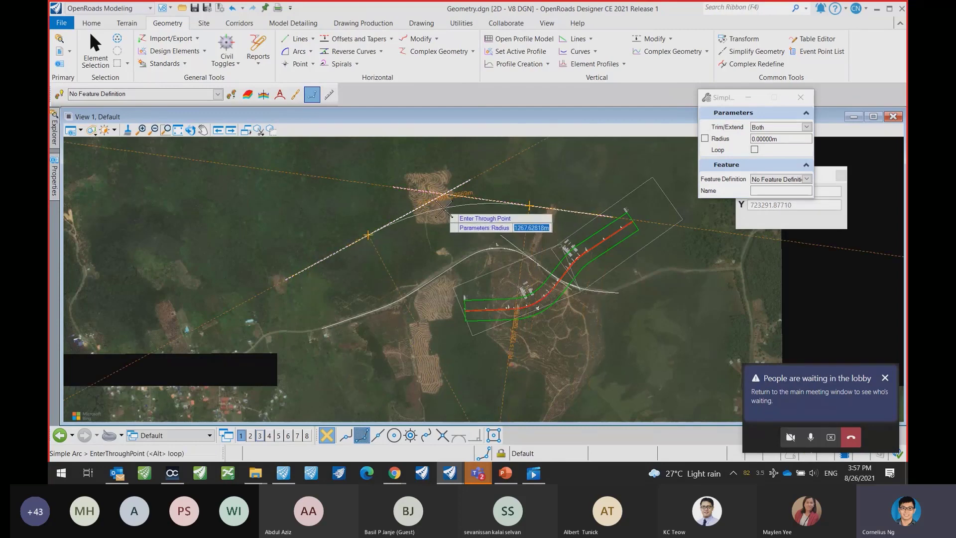
{"action": "left_click", "coordinate": [440, 228]}
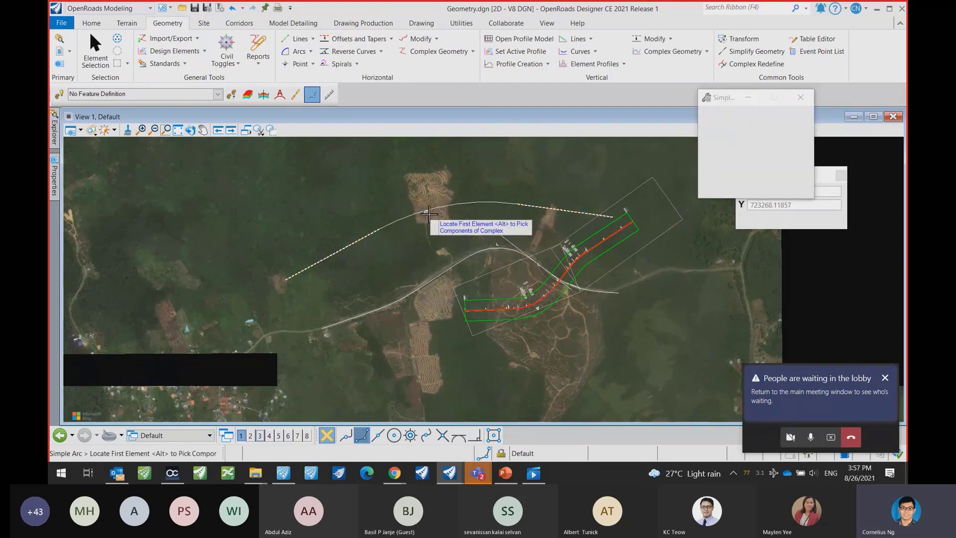
End the Simple Arc command and inspect the tangent line leading into the upper alignment's new arc.
{"action": "left_click", "coordinate": [95, 50]}
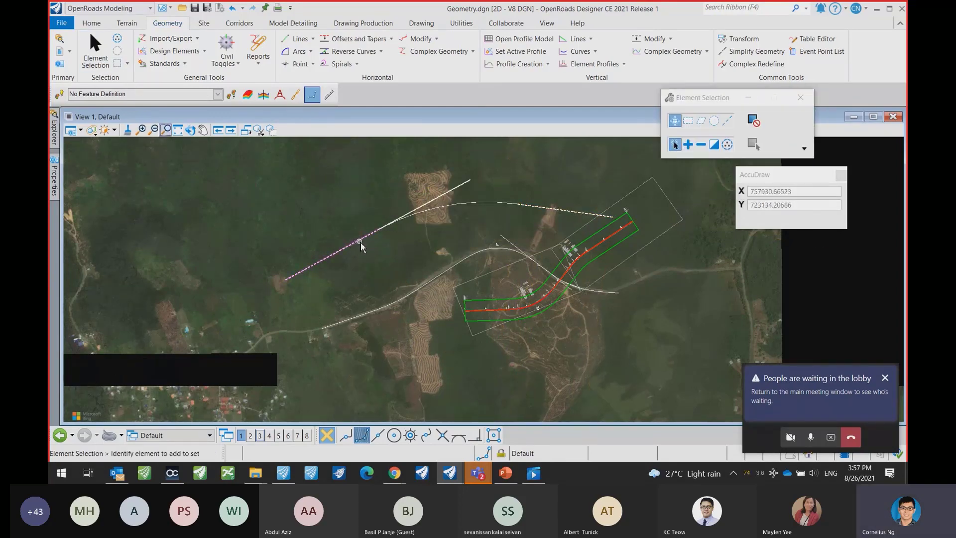
{"action": "left_click", "coordinate": [437, 210]}
{"action": "left_click", "coordinate": [420, 248]}
{"action": "scroll", "coordinate": [381, 264], "scroll_direction": "down", "scroll_amount": 2}
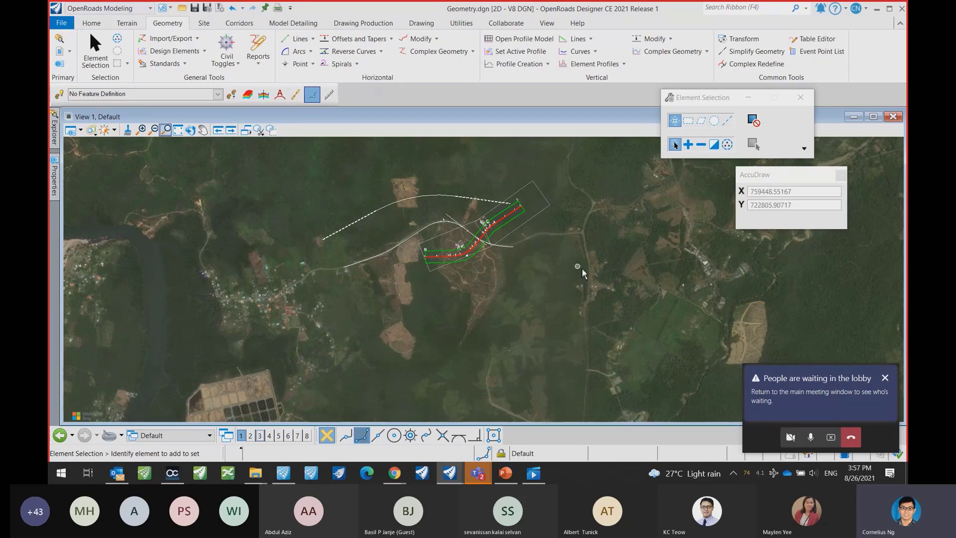
Dismiss the meeting's lobby notification and minimise the floating meeting window.
{"action": "left_click", "coordinate": [886, 378]}
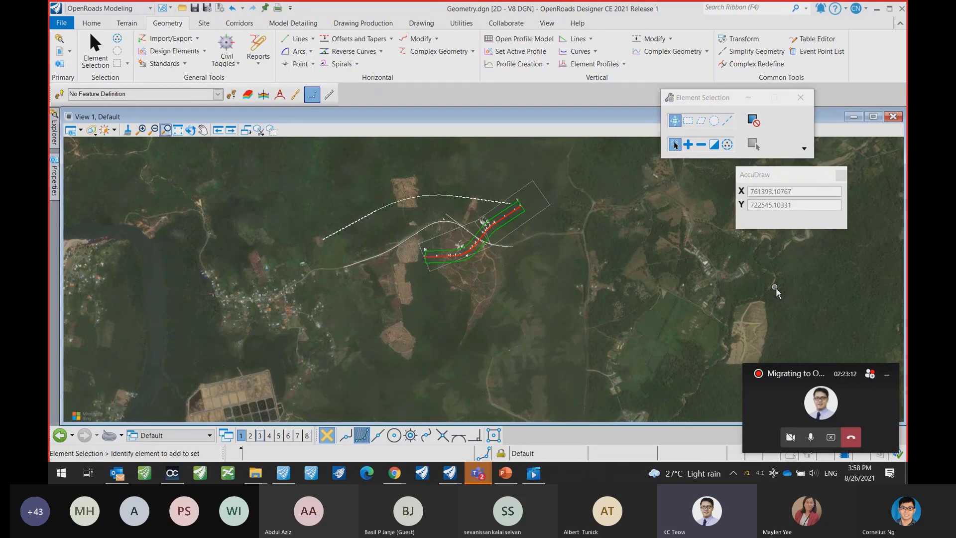
{"action": "left_click", "coordinate": [887, 374]}
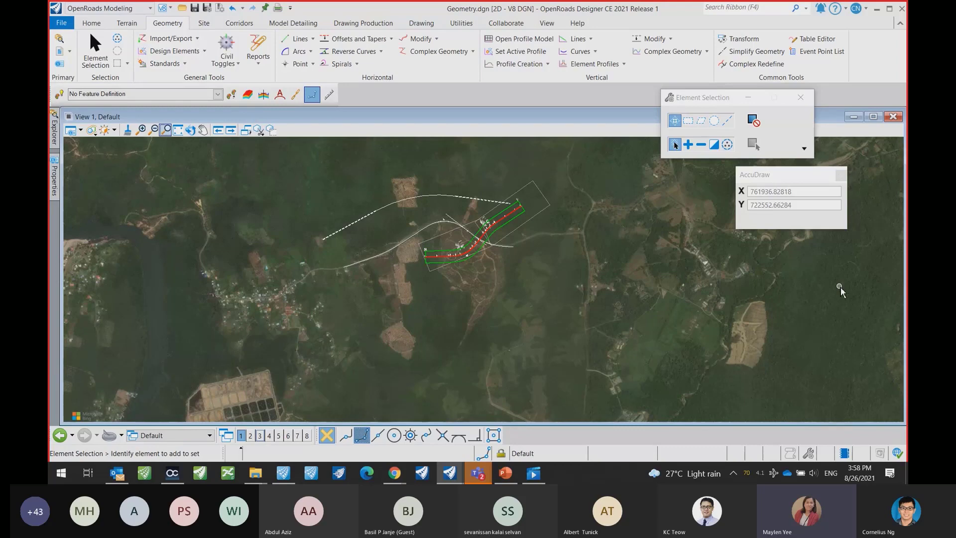
Switch the workflow to Survey and look through its Field Book creation and import tools.
{"action": "left_click", "coordinate": [115, 8]}
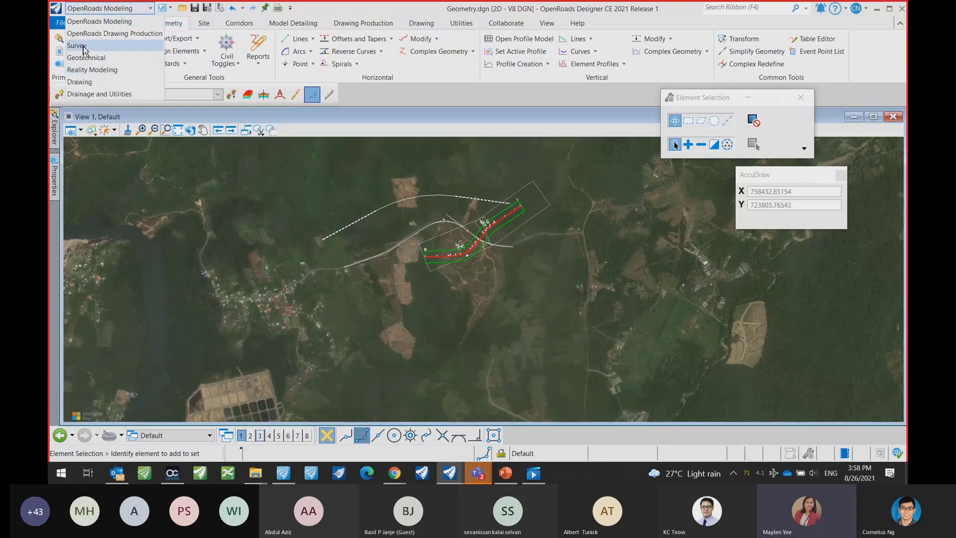
{"action": "key", "text": "Return"}
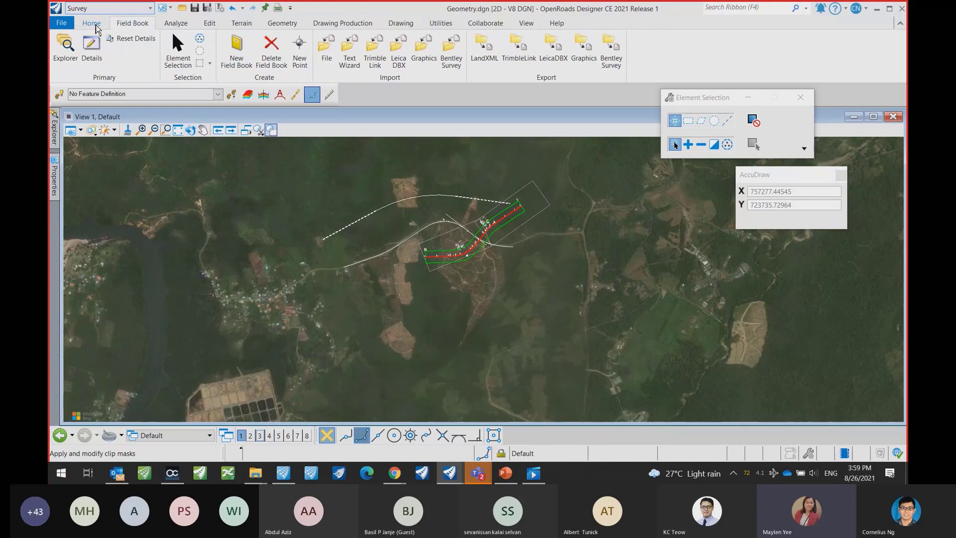
{"action": "left_click", "coordinate": [61, 22]}
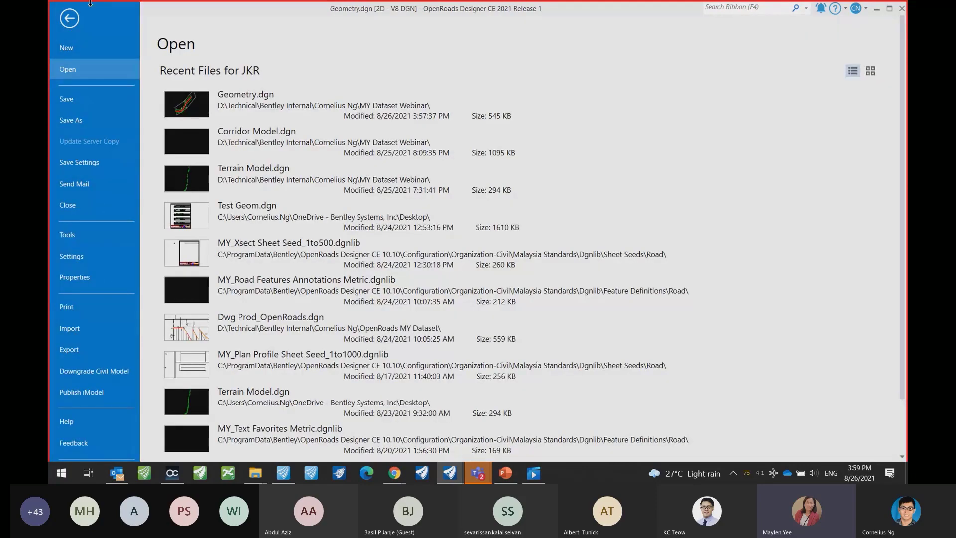
{"action": "left_click", "coordinate": [70, 25]}
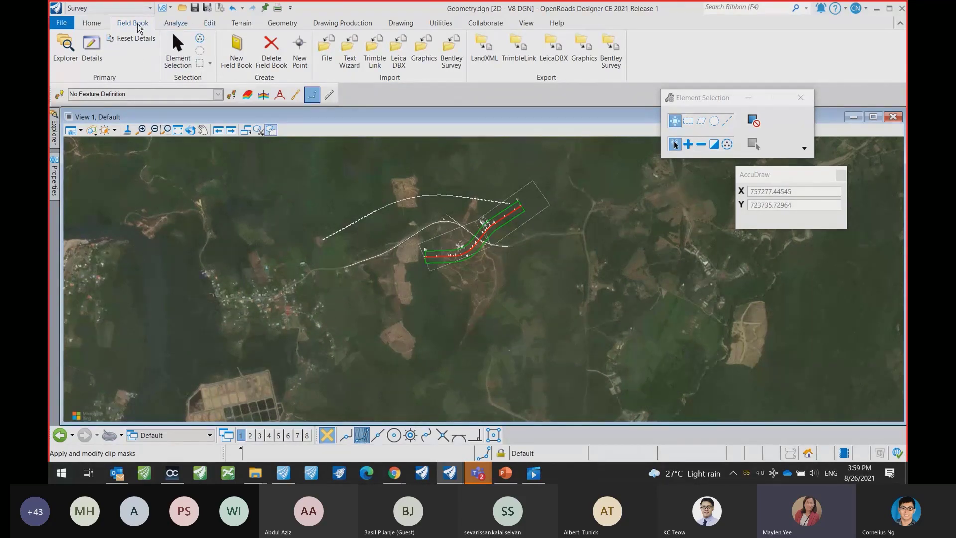
{"action": "left_click", "coordinate": [99, 24]}
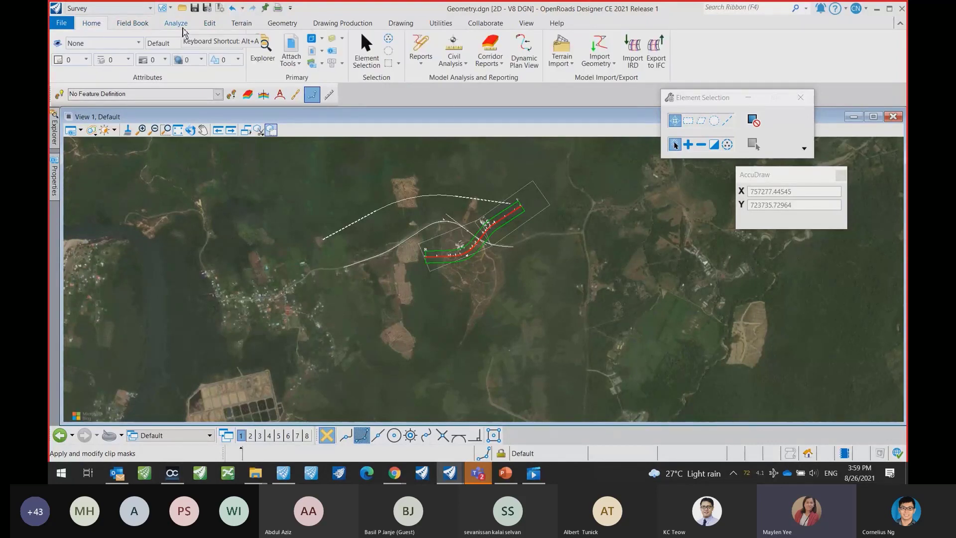
{"action": "scroll", "coordinate": [167, 31], "scroll_direction": "down", "scroll_amount": 1}
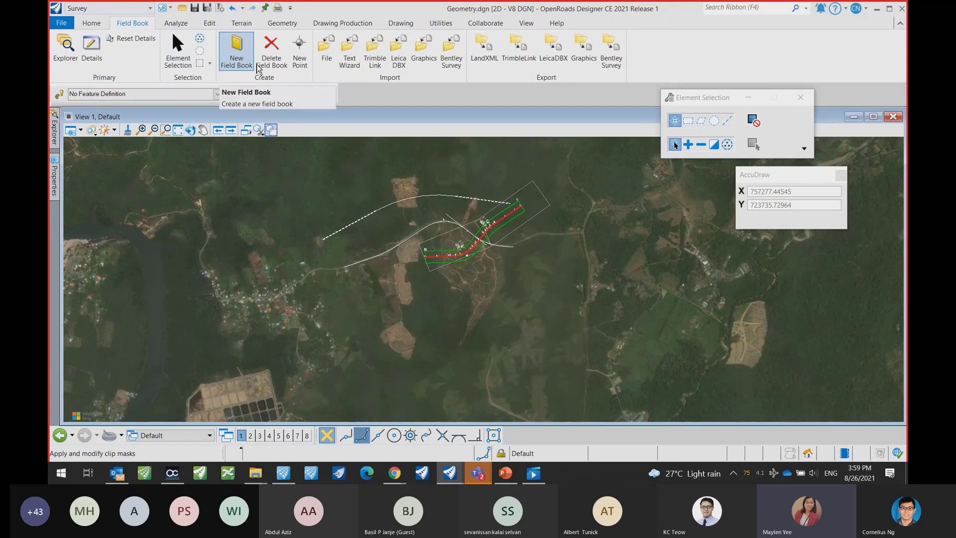
Review the survey file formats available for field book import from the 25.02.2017 folder, and close the file selection without importing.
{"action": "left_click", "coordinate": [327, 54]}
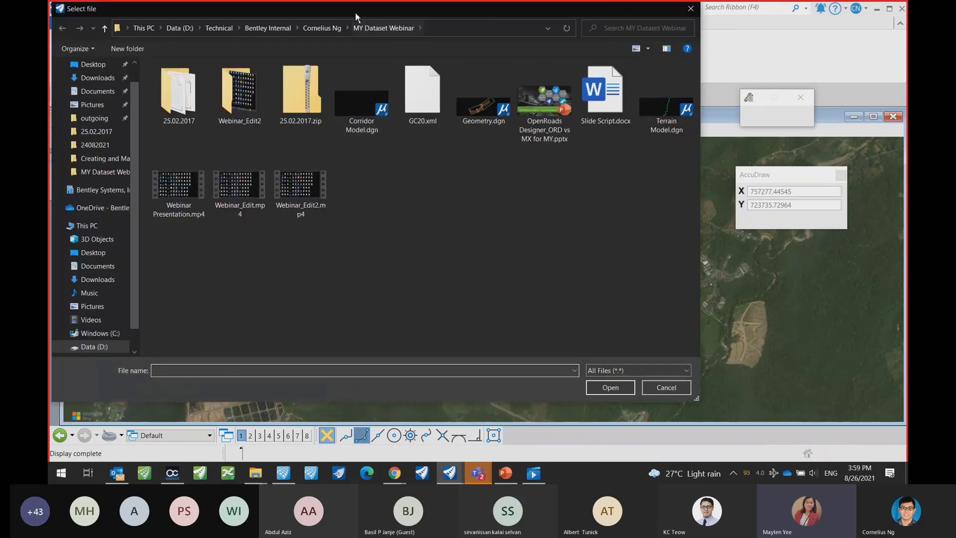
{"action": "left_click_drag", "start_coordinate": [355, 15], "coordinate": [427, 27]}
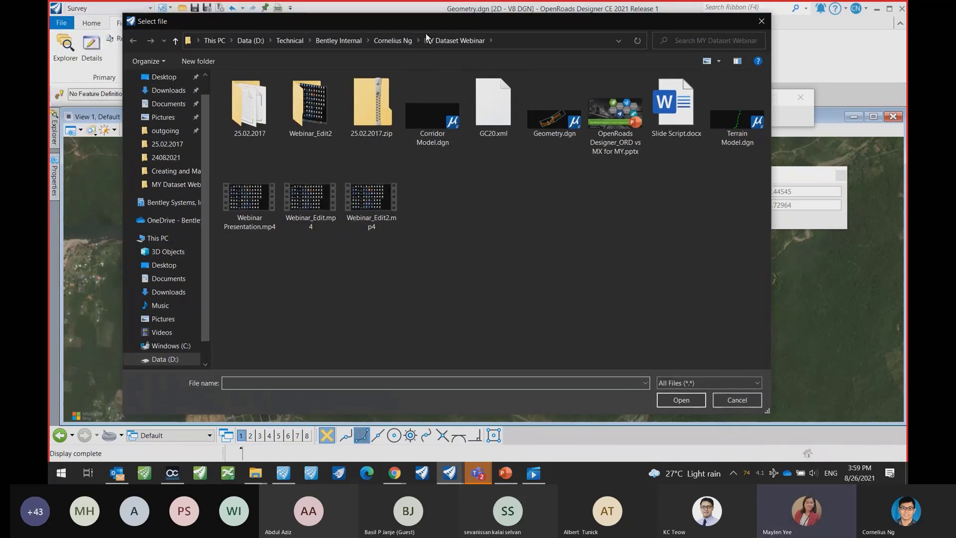
{"action": "double_click", "coordinate": [269, 116]}
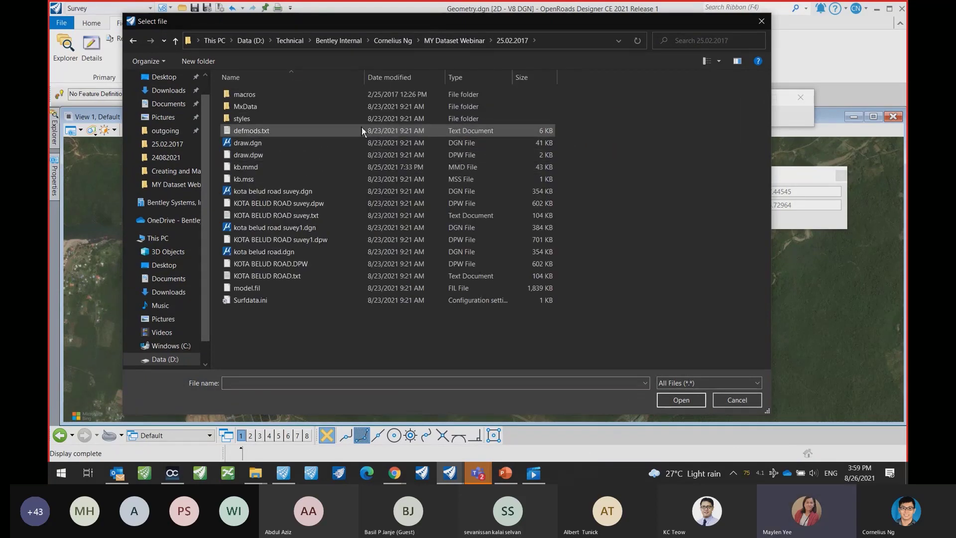
{"action": "left_click", "coordinate": [683, 384]}
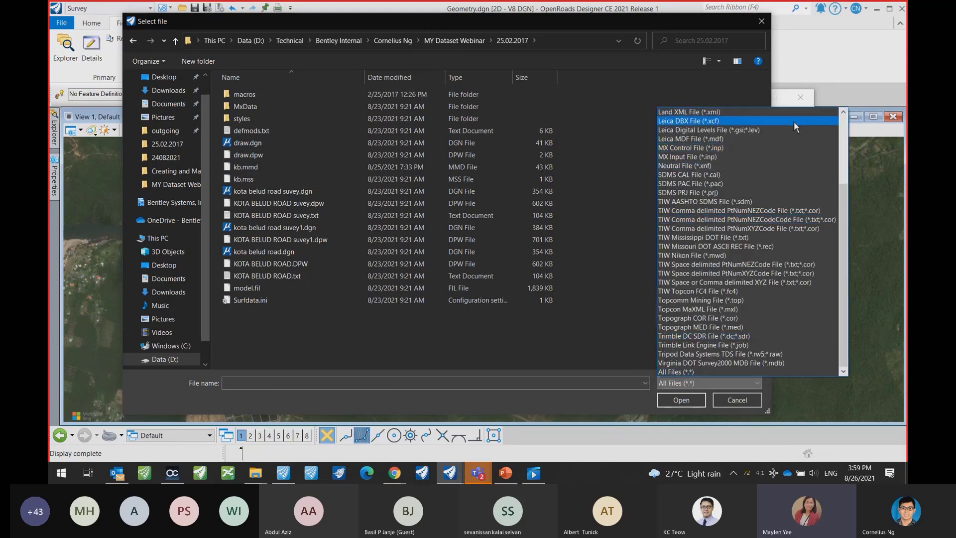
{"action": "left_click_drag", "start_coordinate": [844, 190], "coordinate": [841, 121]}
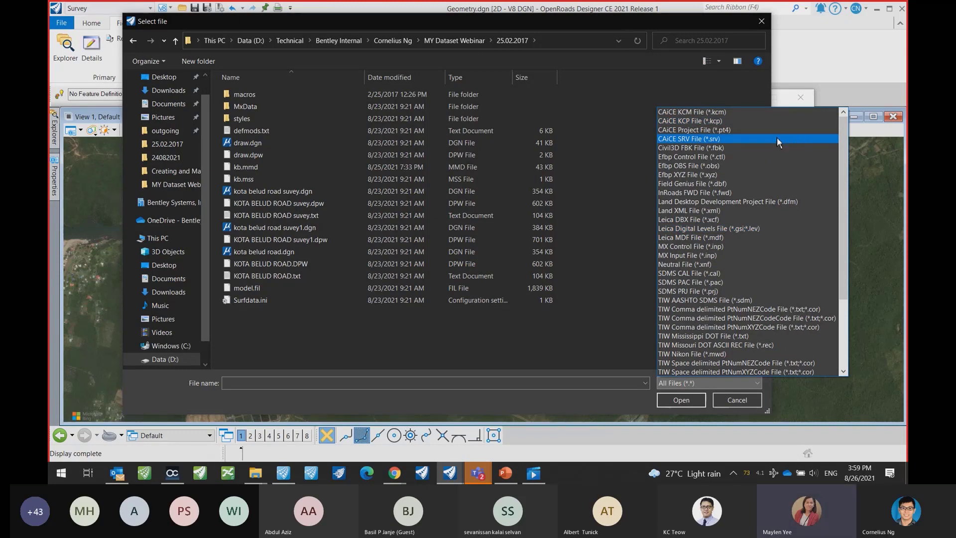
{"action": "left_click_drag", "start_coordinate": [843, 136], "coordinate": [847, 181]}
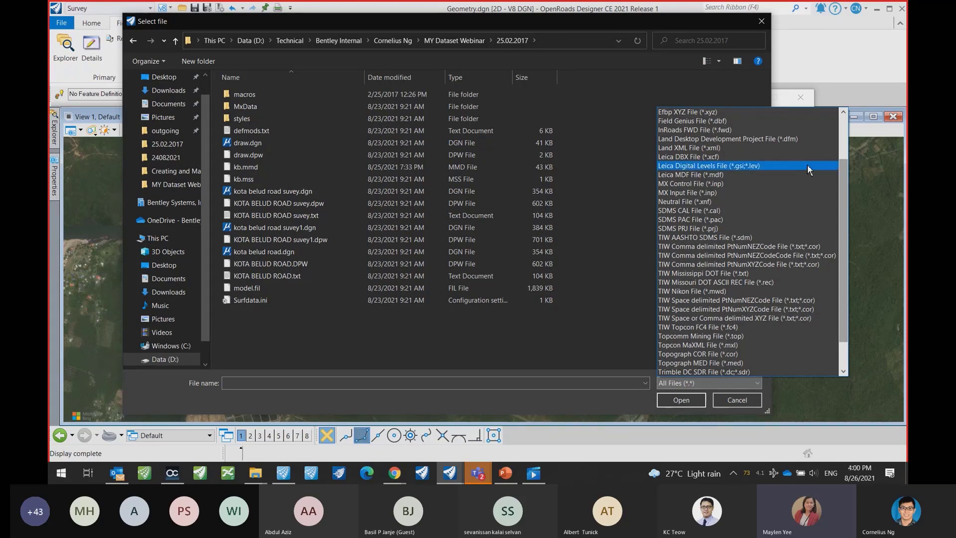
{"action": "left_click", "coordinate": [630, 100]}
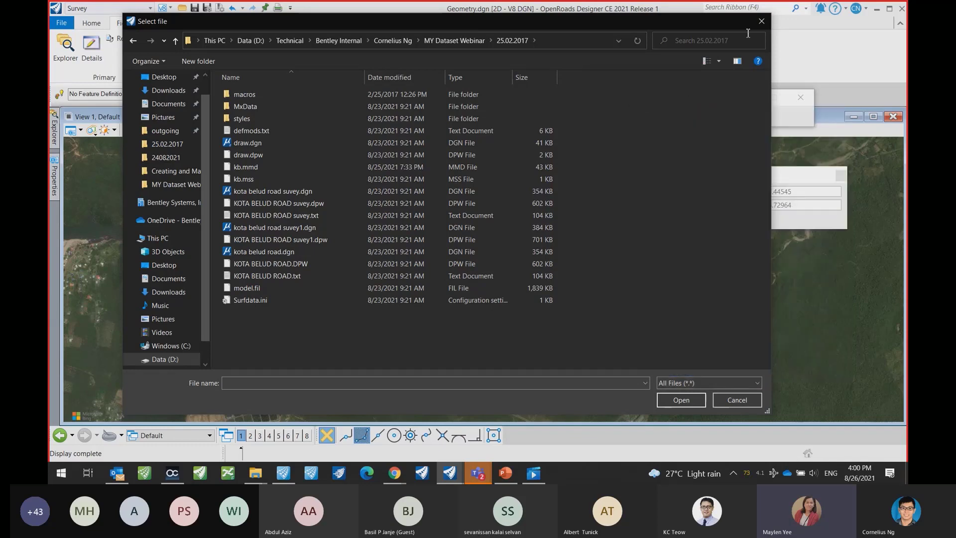
{"action": "left_click", "coordinate": [762, 20]}
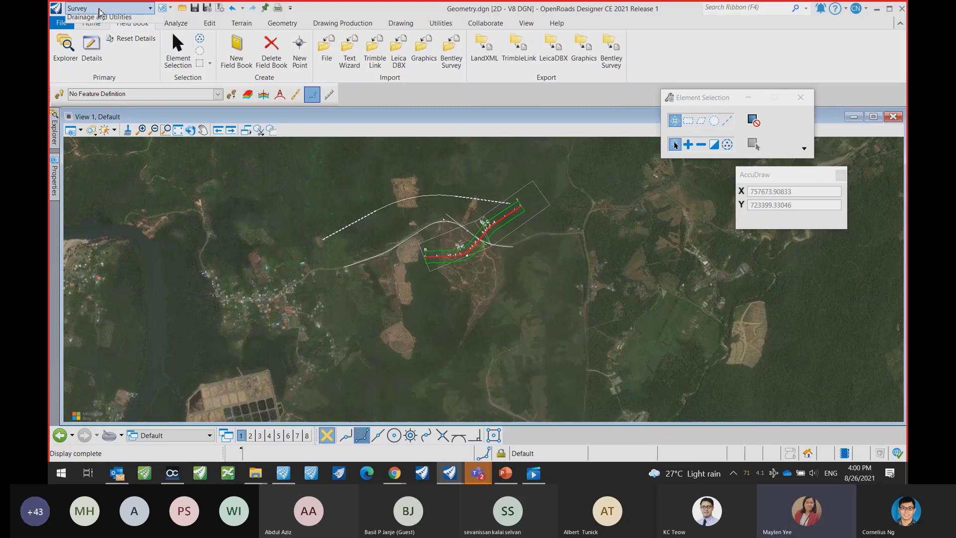
Return to the OpenRoads Modeling workflow and view the parameters for creating a terrain from a graphical filter.
{"action": "left_click", "coordinate": [100, 8]}
{"action": "left_click", "coordinate": [99, 21]}
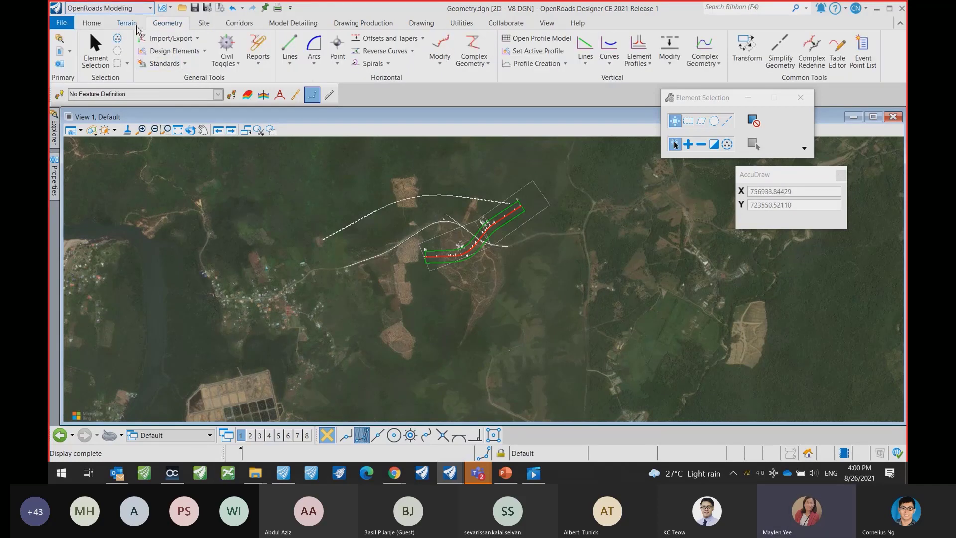
{"action": "left_click", "coordinate": [214, 52]}
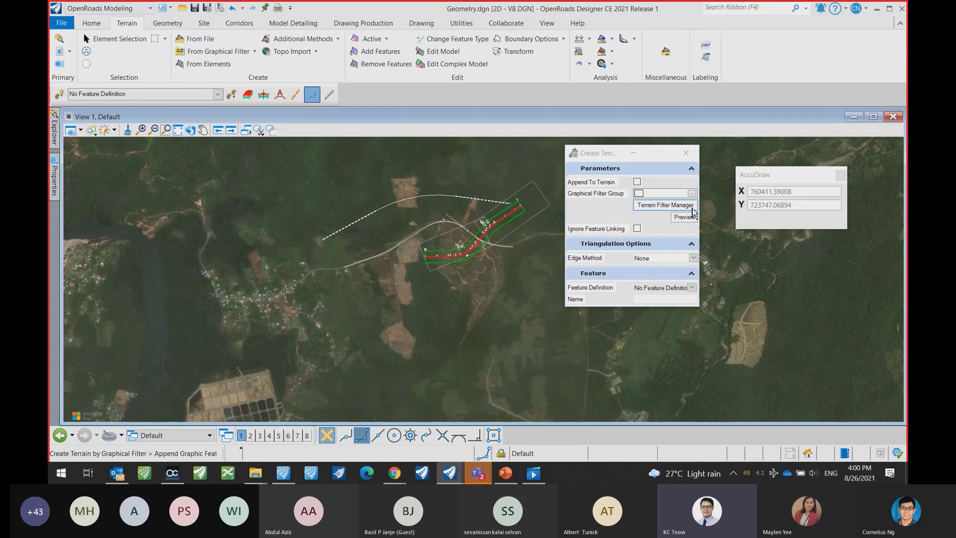
{"action": "left_click", "coordinate": [686, 153]}
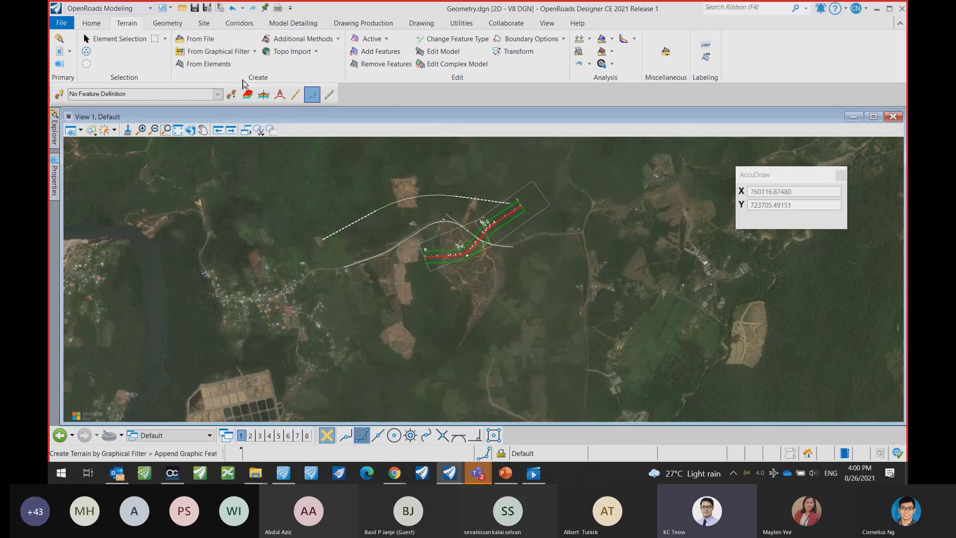
{"action": "left_click", "coordinate": [116, 38]}
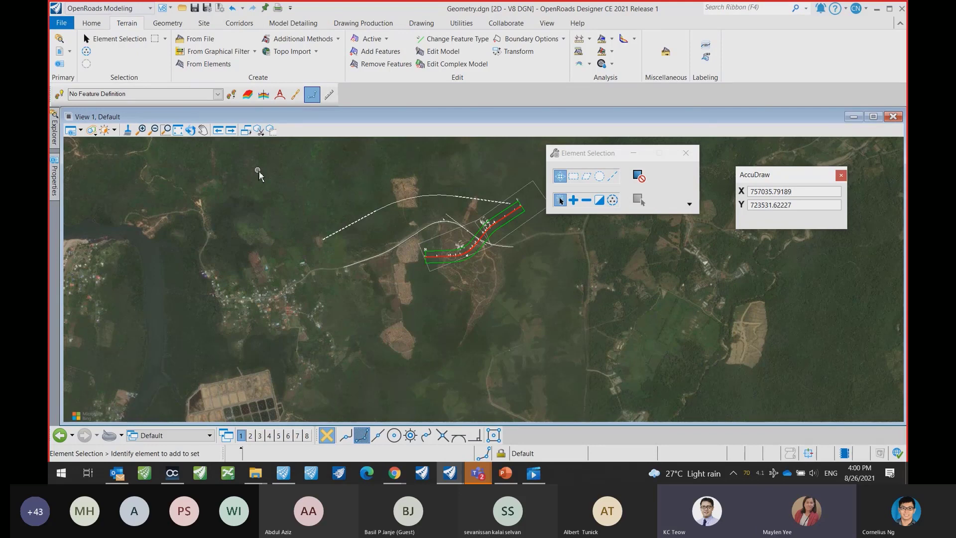
Browse the Ramp, Rural, Tunnels and Urban folders of the corridor template library, including Overlay w/ Widening and the concrete pavement templates.
{"action": "left_click", "coordinate": [239, 23]}
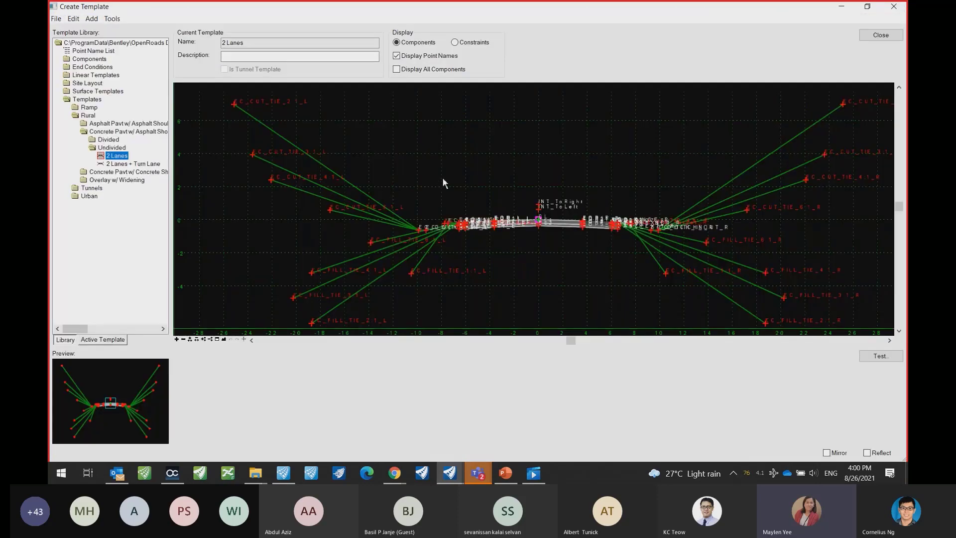
{"action": "scroll", "coordinate": [441, 180], "scroll_direction": "down", "scroll_amount": 1}
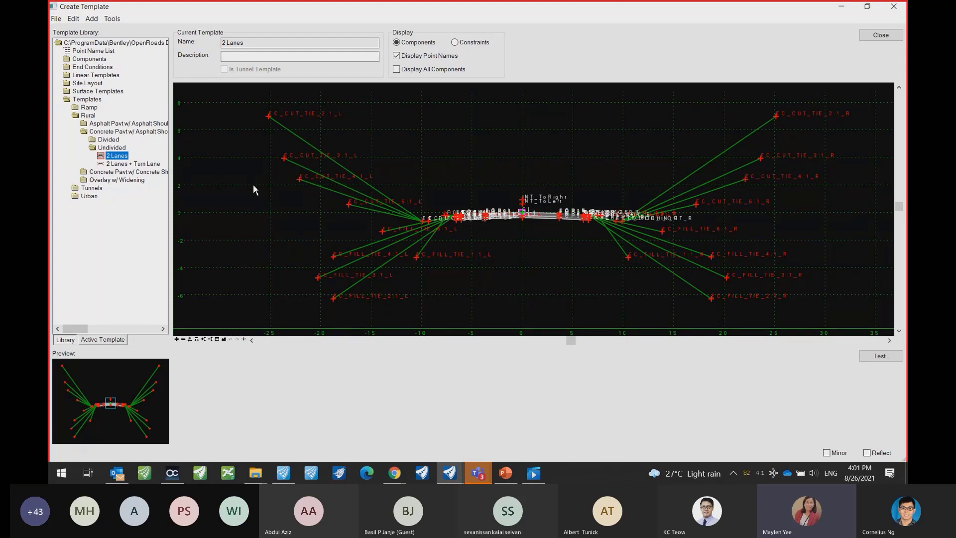
{"action": "double_click", "coordinate": [95, 115]}
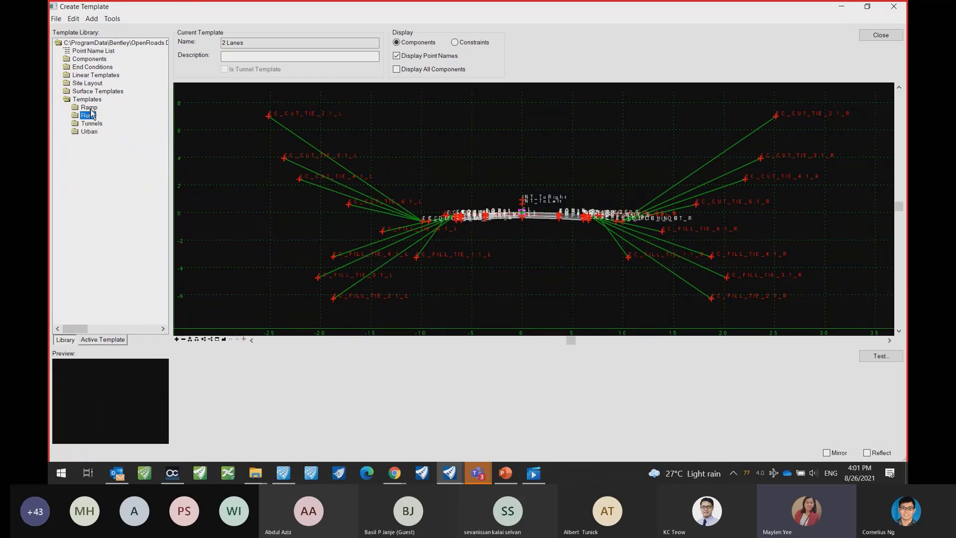
{"action": "left_click", "coordinate": [91, 109]}
{"action": "double_click", "coordinate": [90, 109]}
{"action": "left_click", "coordinate": [87, 100]}
{"action": "double_click", "coordinate": [90, 132]}
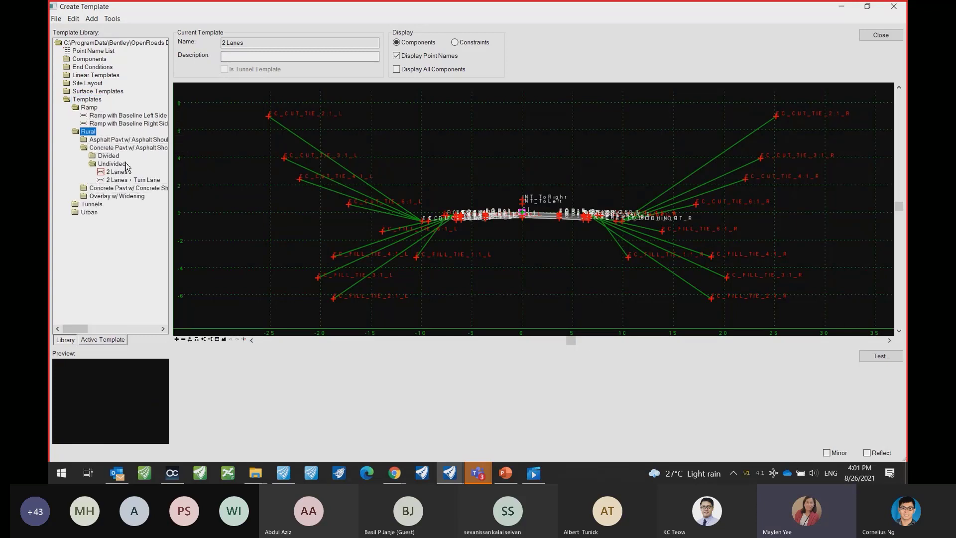
{"action": "double_click", "coordinate": [122, 196]}
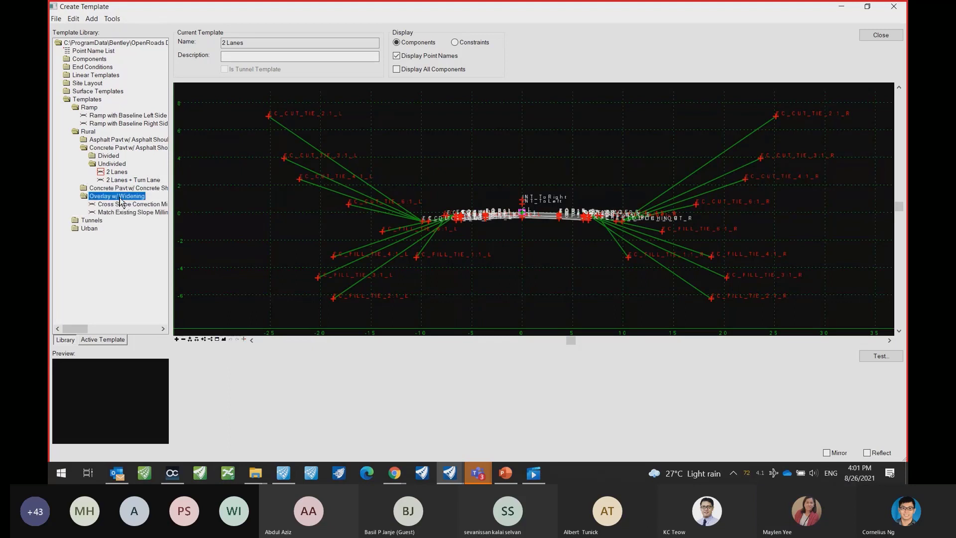
{"action": "double_click", "coordinate": [125, 190]}
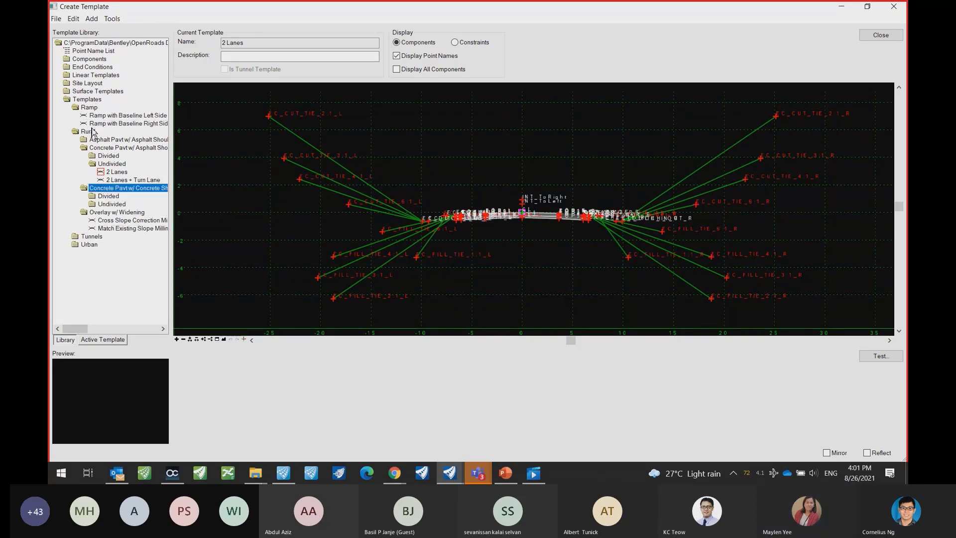
{"action": "double_click", "coordinate": [99, 237]}
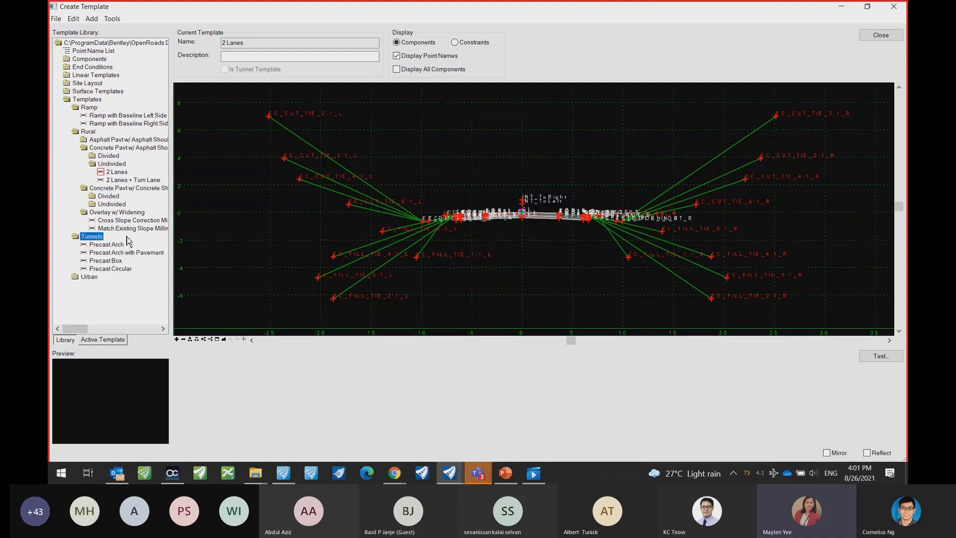
{"action": "double_click", "coordinate": [90, 277]}
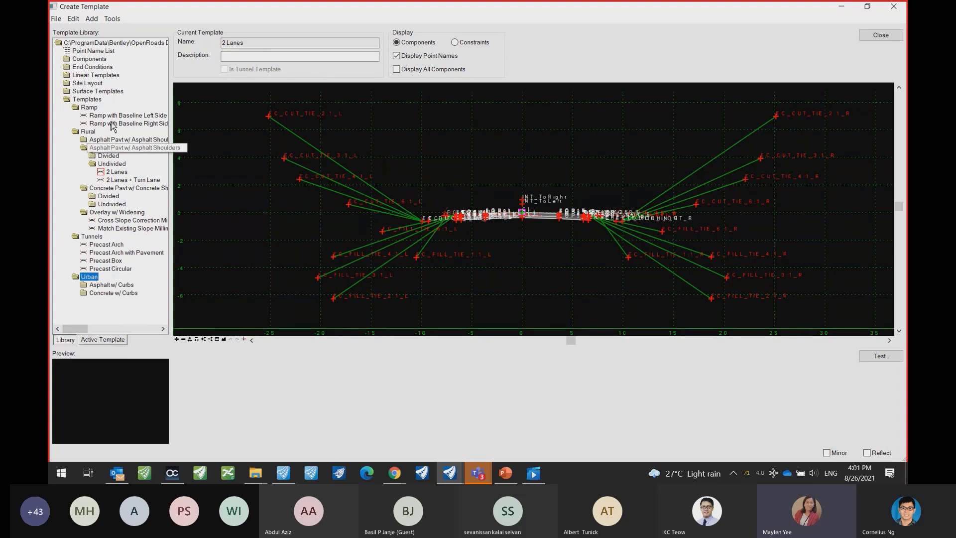
Display the 12ft Bridge template from the library's Bridges components and close the template editor.
{"action": "double_click", "coordinate": [97, 60]}
{"action": "double_click", "coordinate": [99, 75]}
{"action": "left_click", "coordinate": [106, 83]}
{"action": "double_click", "coordinate": [107, 84]}
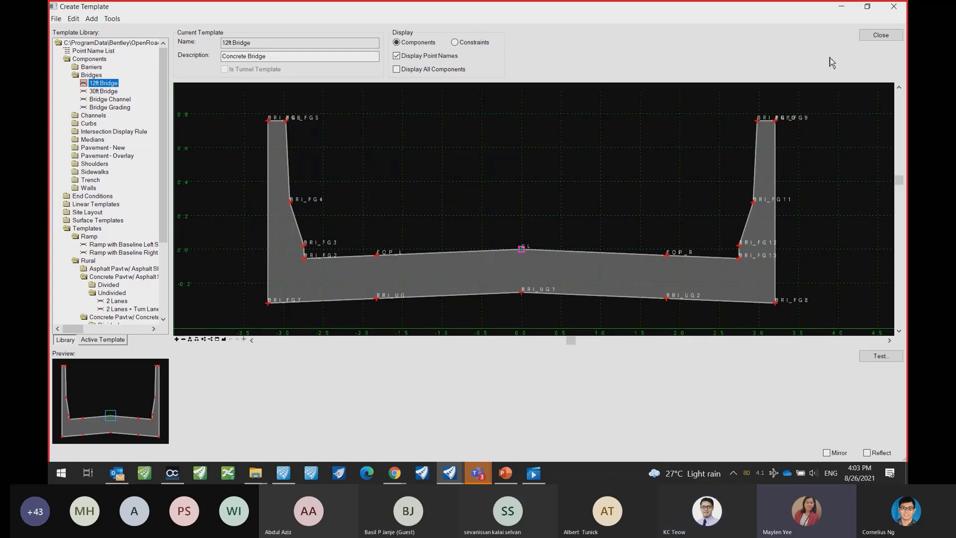
{"action": "left_click", "coordinate": [867, 40]}
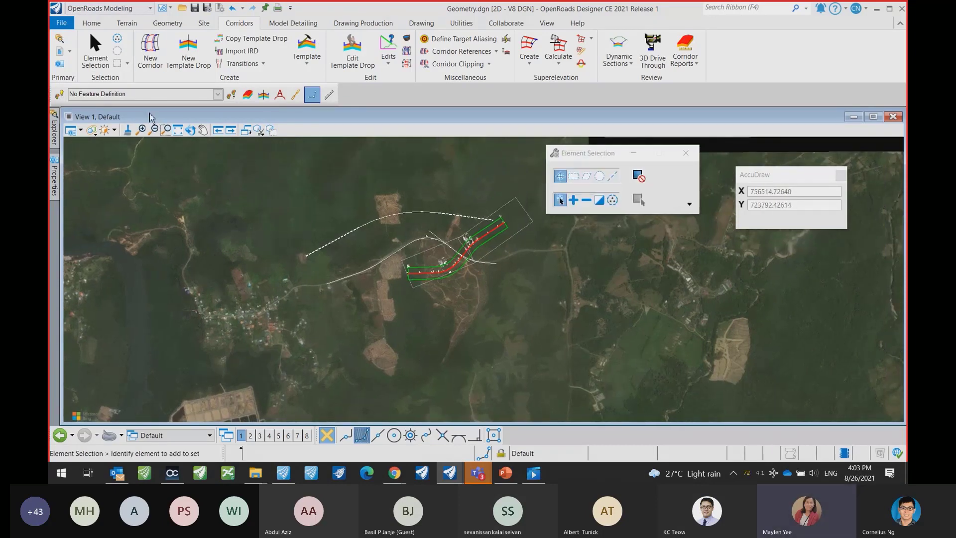
Start a terrain import from file and examine the supported terrain file types.
{"action": "left_click", "coordinate": [127, 23]}
{"action": "left_click", "coordinate": [164, 39]}
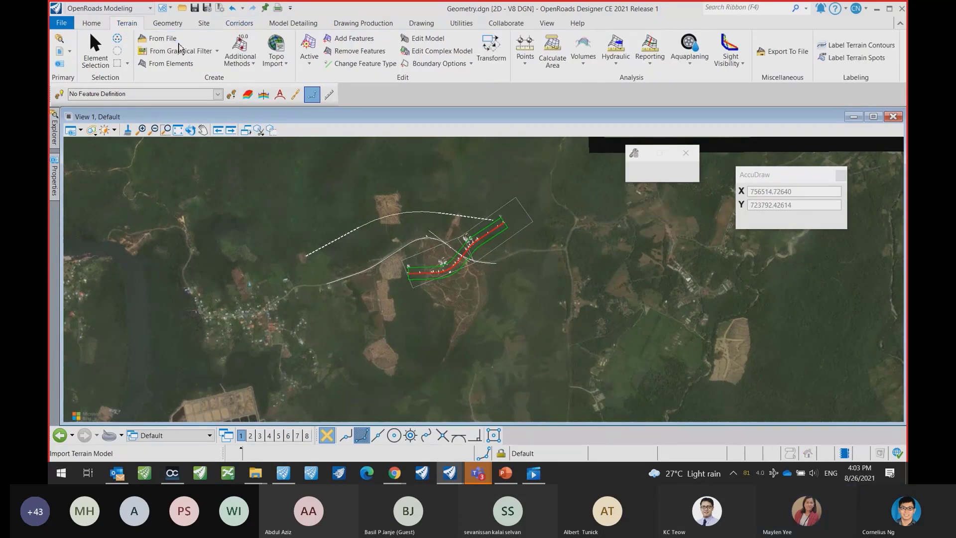
{"action": "left_click", "coordinate": [509, 403]}
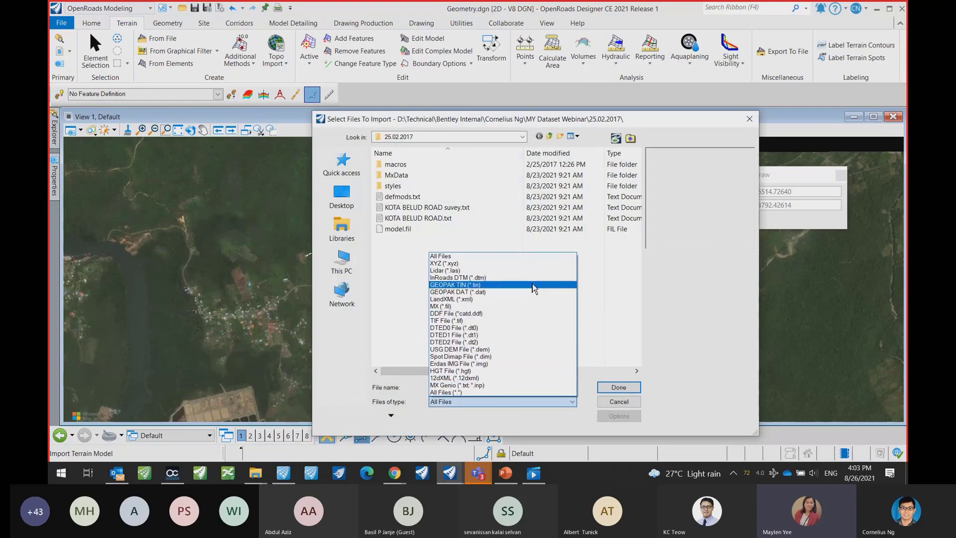